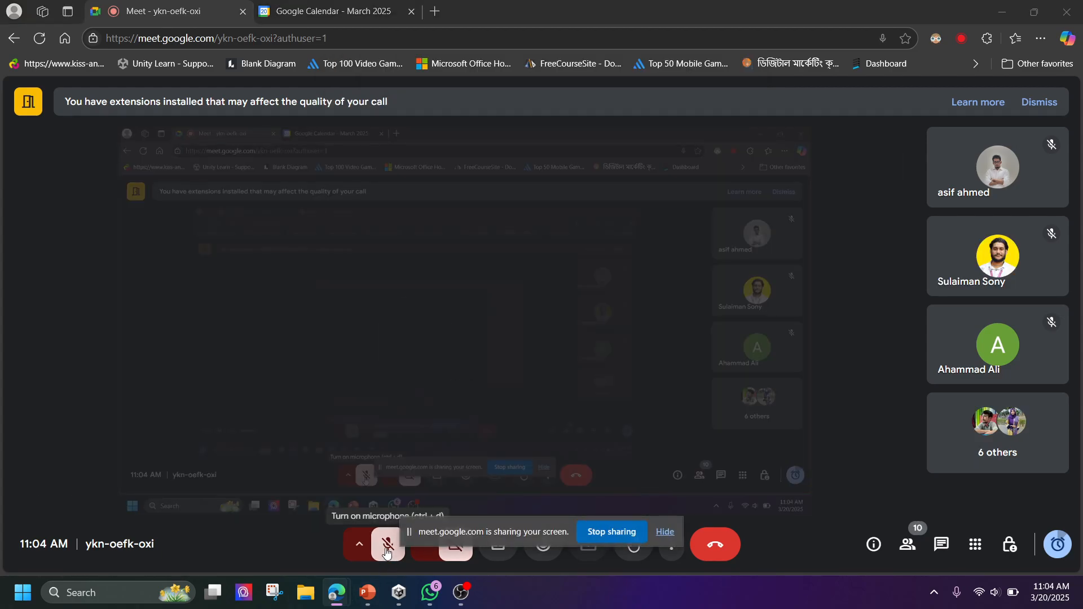
Unmute the microphone in the meeting and clear away the Google Calendar page and the screen-sharing notice
{"action": "left_click", "coordinate": [387, 549]}
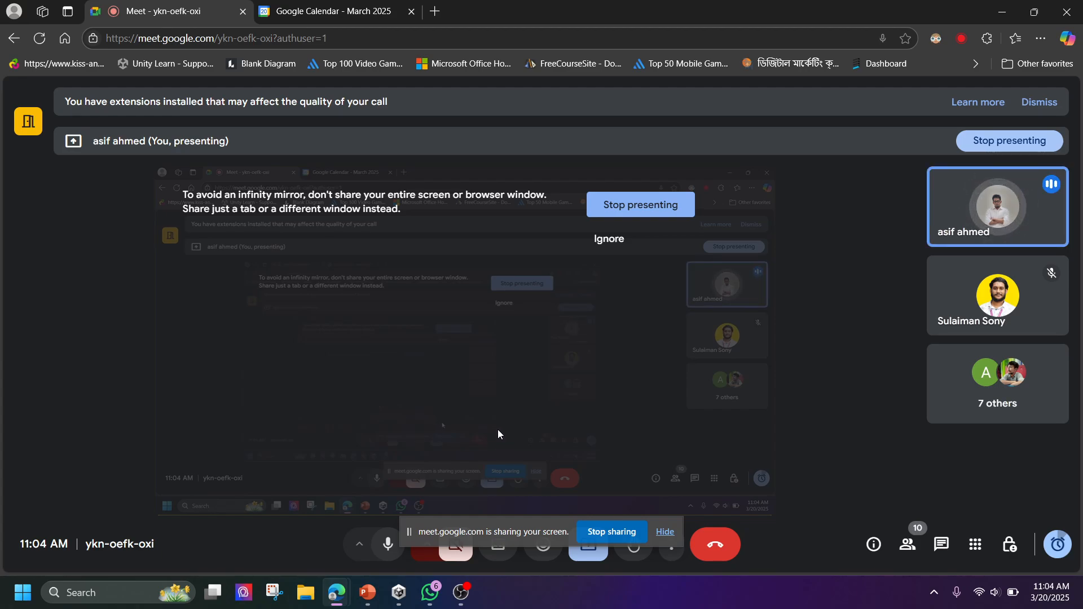
{"action": "left_click", "coordinate": [412, 12]}
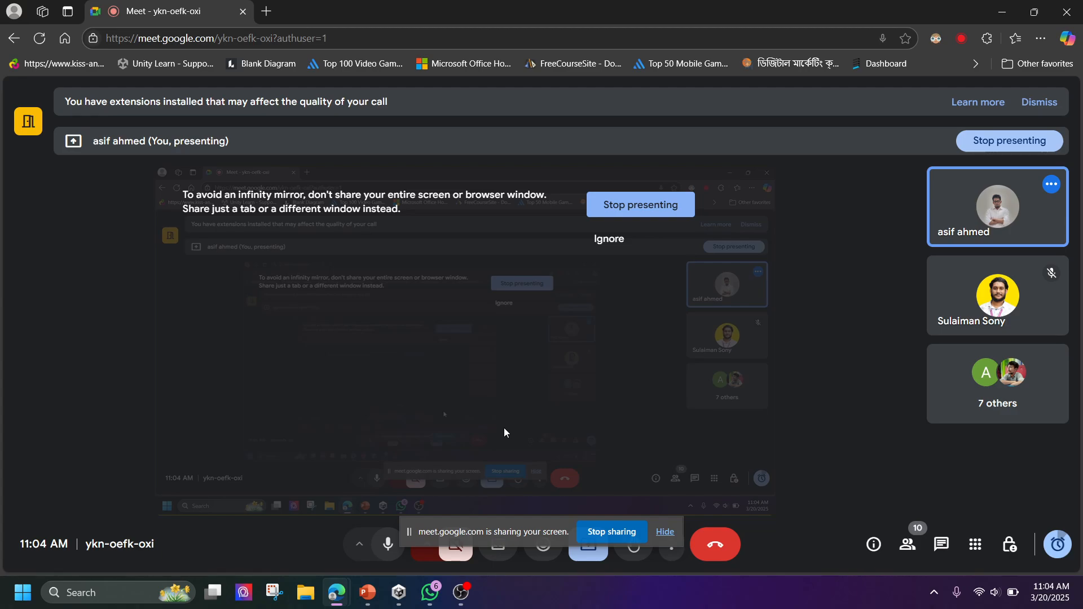
{"action": "left_click_drag", "start_coordinate": [528, 533], "coordinate": [899, 541]}
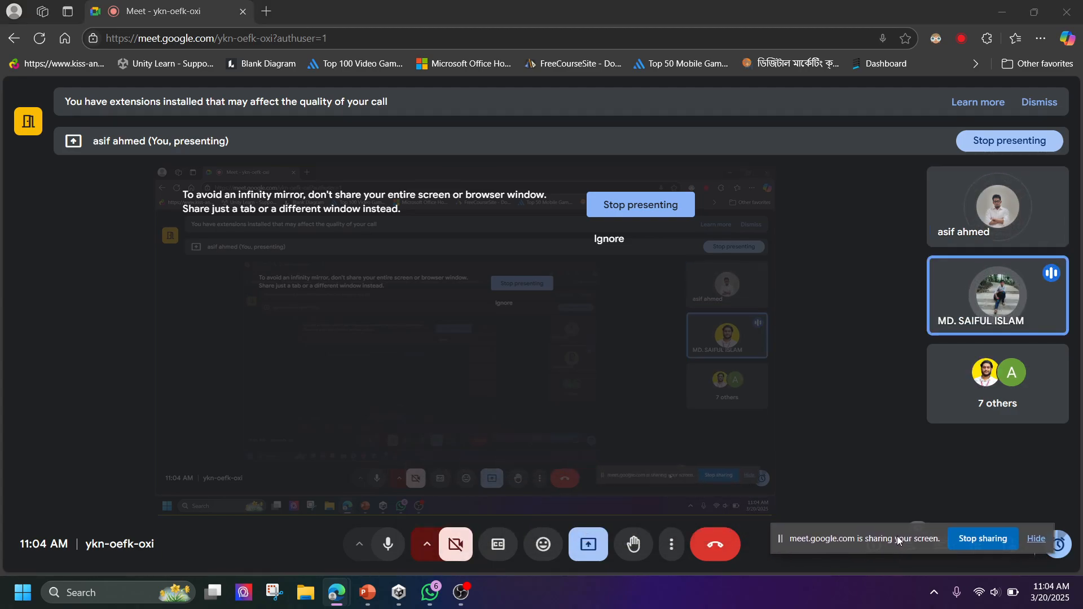
{"action": "left_click", "coordinate": [1037, 539]}
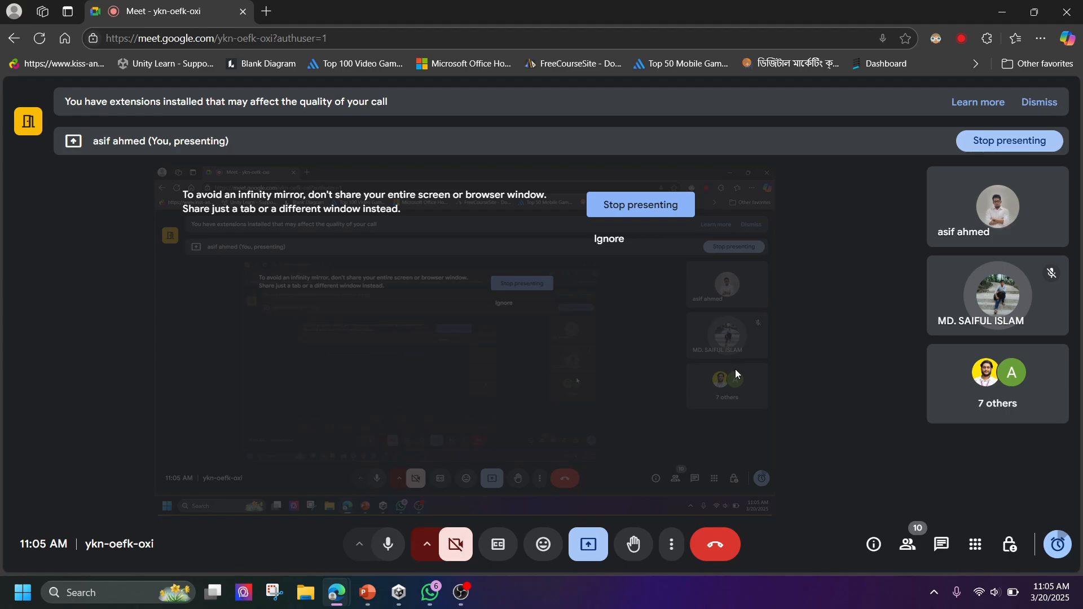
Switch to the Unity Essentials presentation in PowerPoint and show the title slide followed by the Unity Editor slide
{"action": "left_click", "coordinate": [372, 592]}
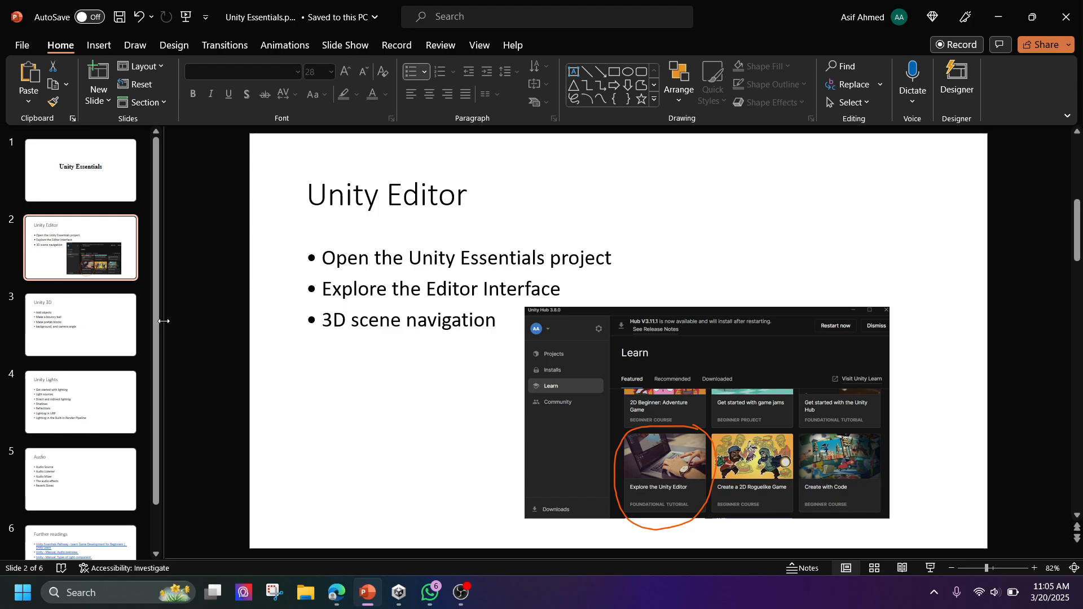
{"action": "left_click", "coordinate": [67, 198]}
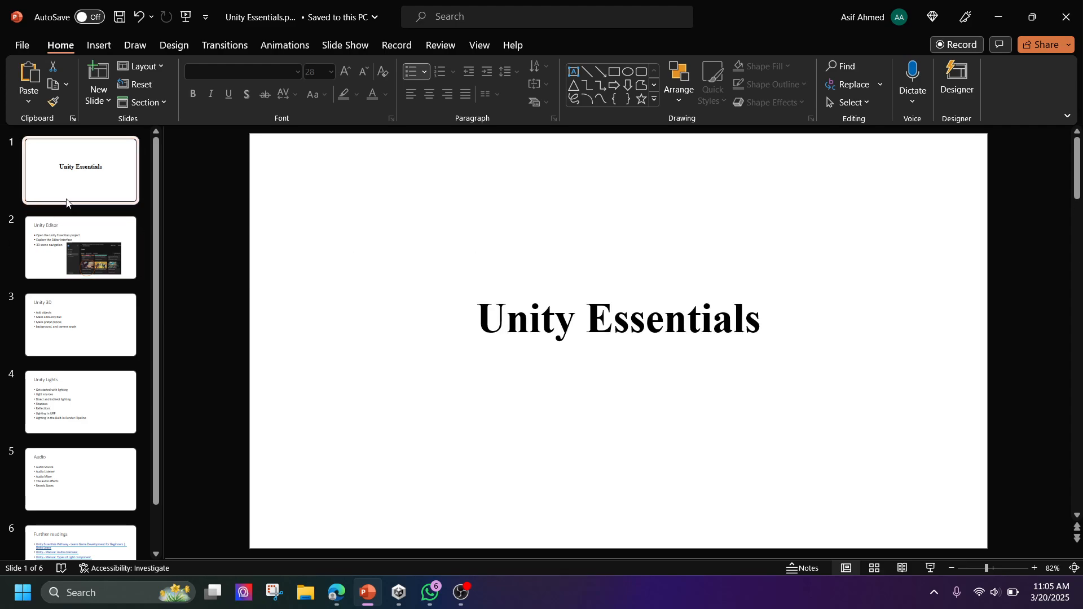
{"action": "left_click", "coordinate": [84, 237]}
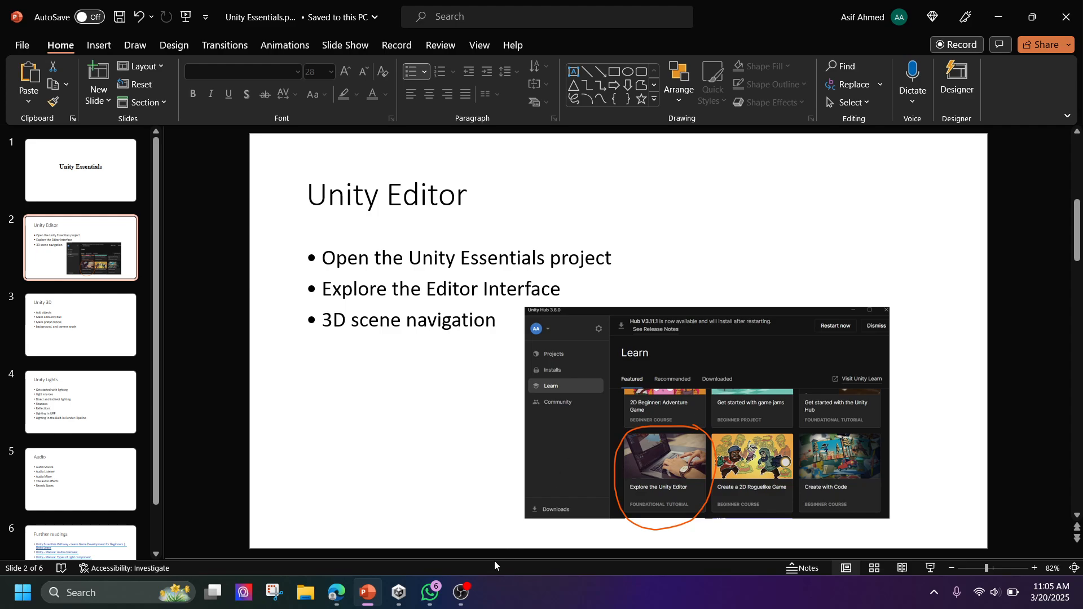
Switch to Unity Hub and show the list of projects
{"action": "left_click", "coordinate": [398, 592]}
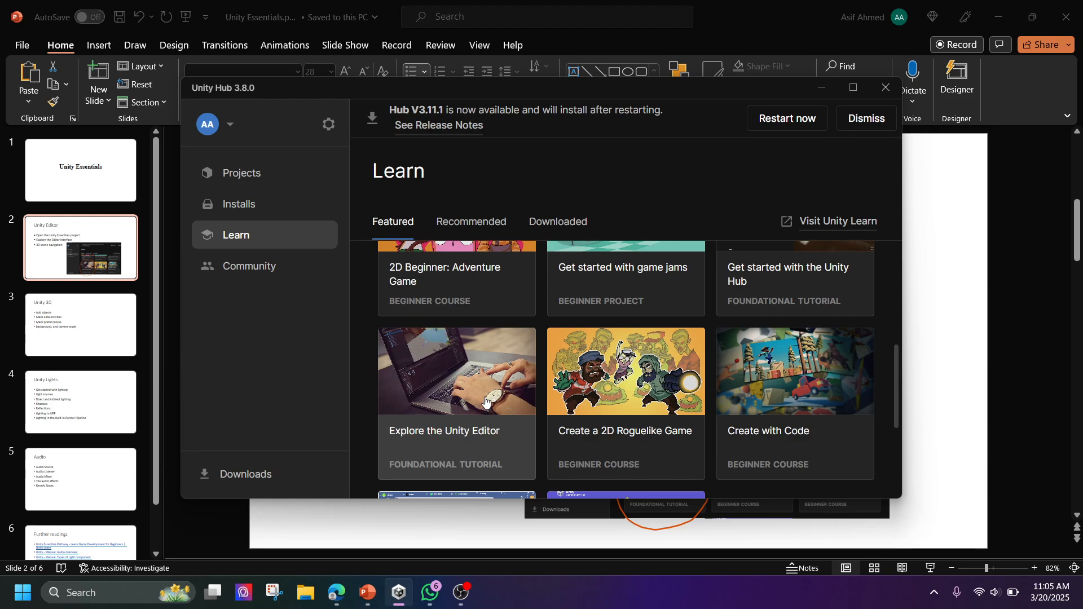
{"action": "left_click", "coordinate": [291, 178]}
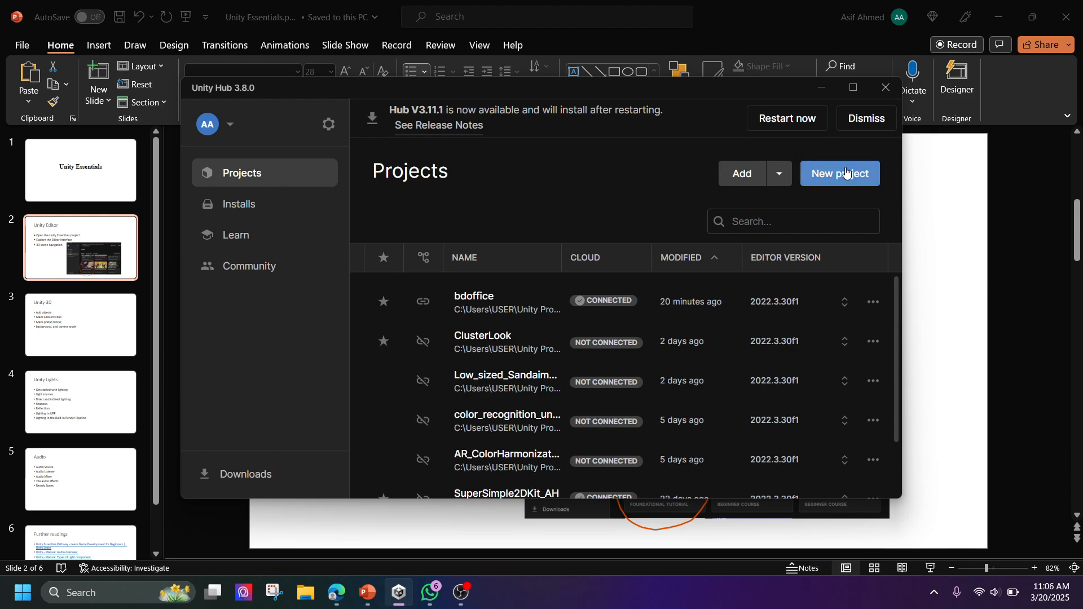
{"action": "left_click", "coordinate": [844, 172]}
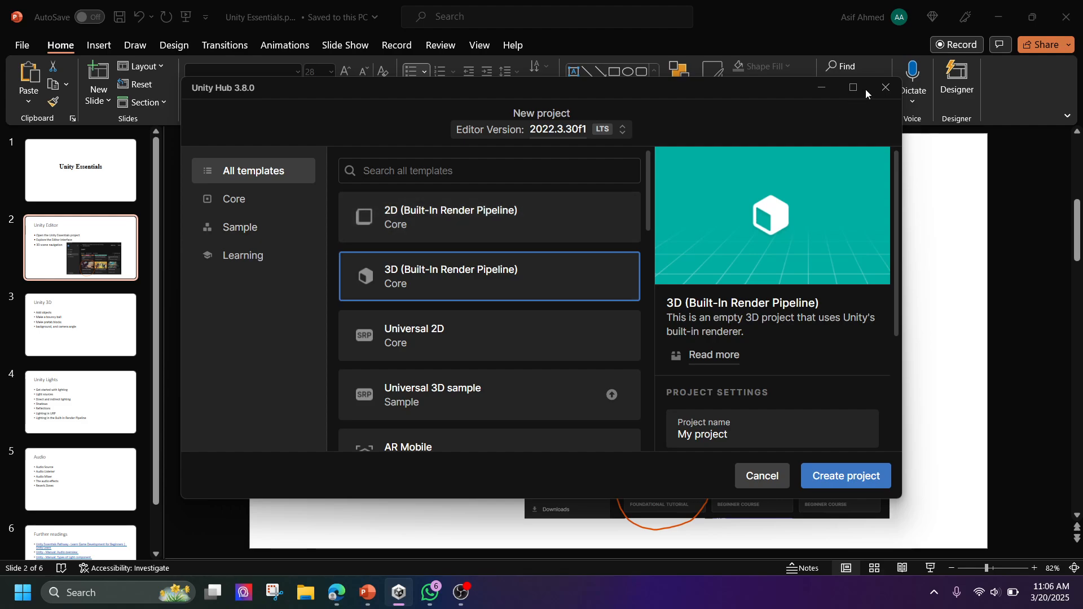
{"action": "left_click", "coordinate": [886, 87]}
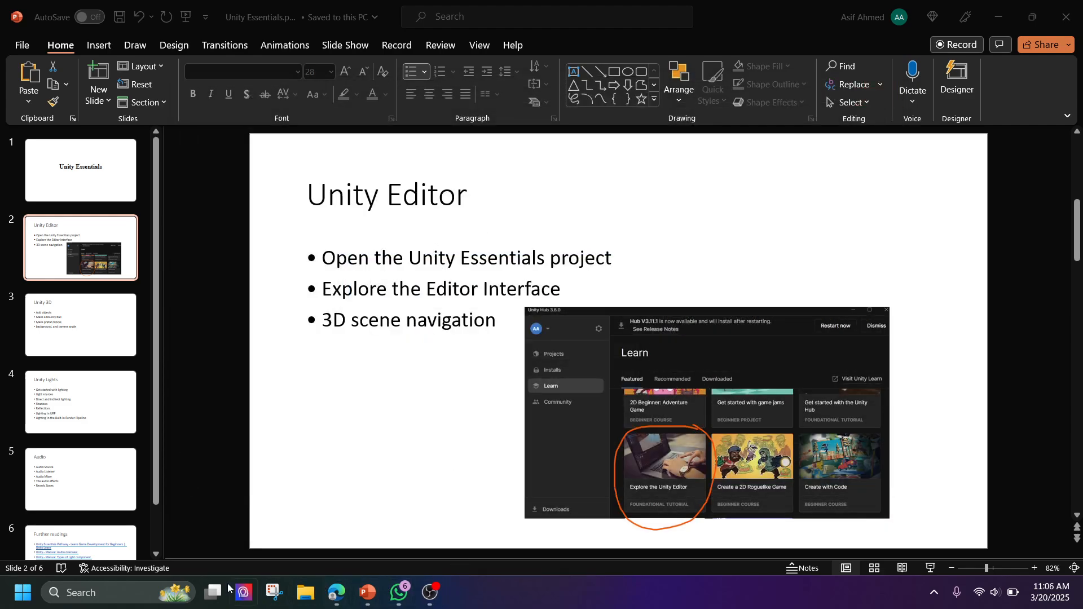
{"action": "left_click", "coordinate": [79, 592]}
{"action": "type", "text": "unity"}
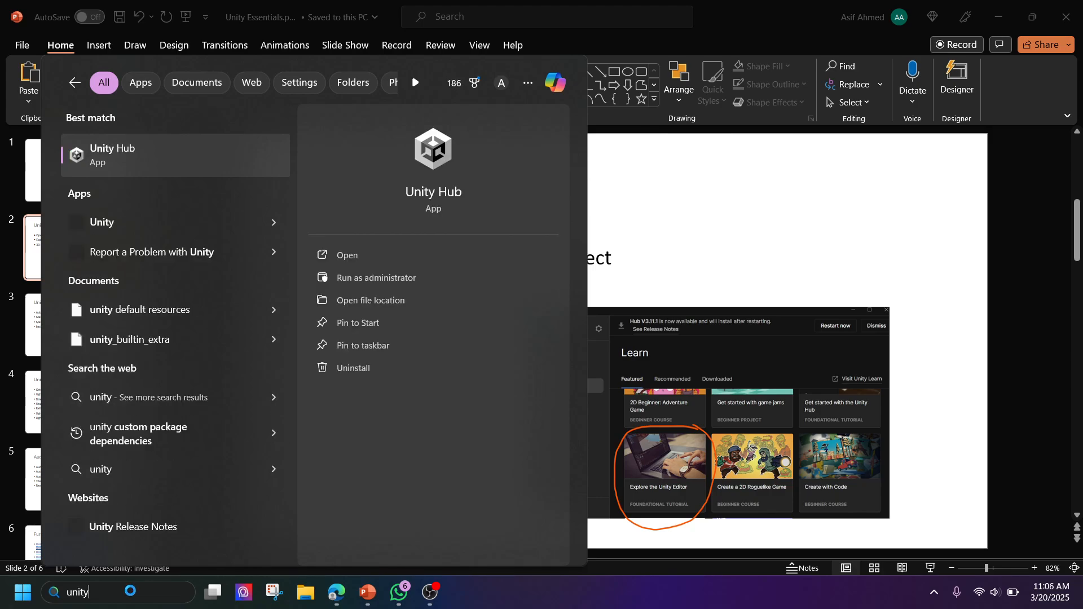
{"action": "key", "text": "Return"}
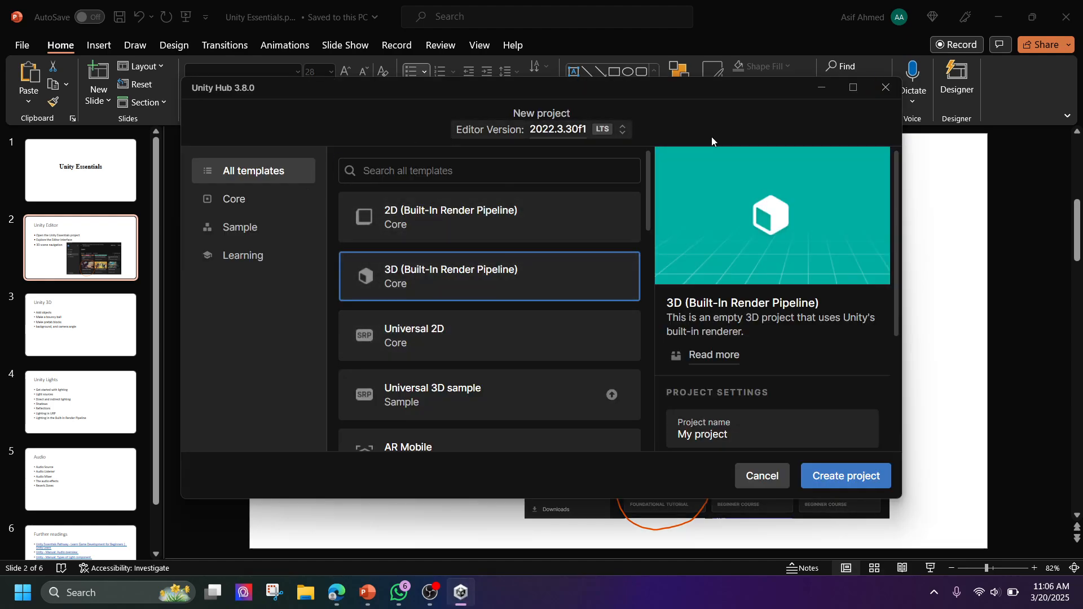
{"action": "left_click", "coordinate": [756, 477]}
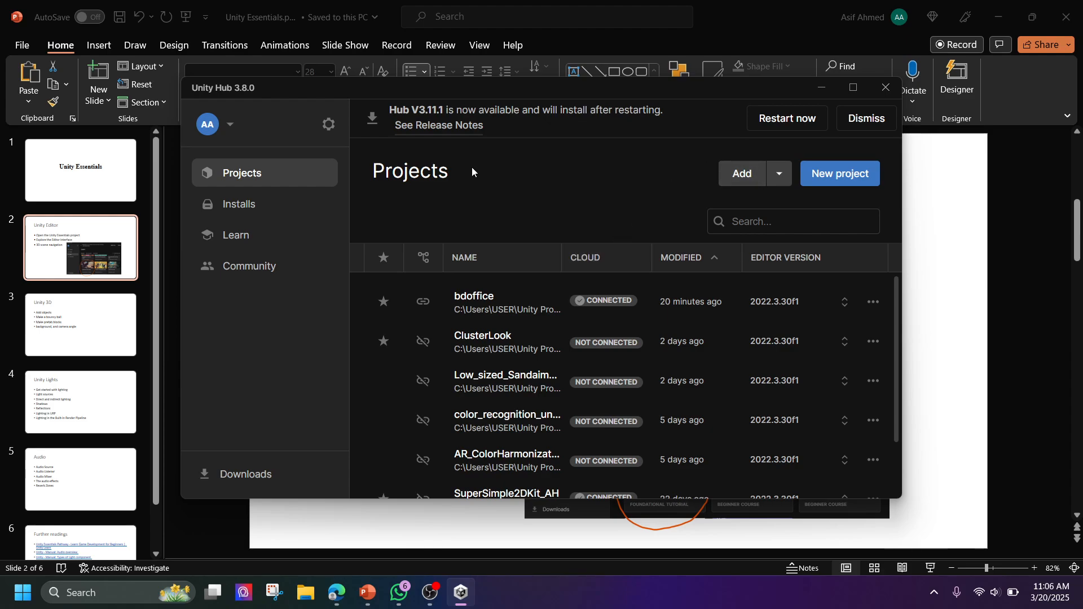
Review the account options and the available ways to create a new project or add an existing one
{"action": "left_click", "coordinate": [230, 124]}
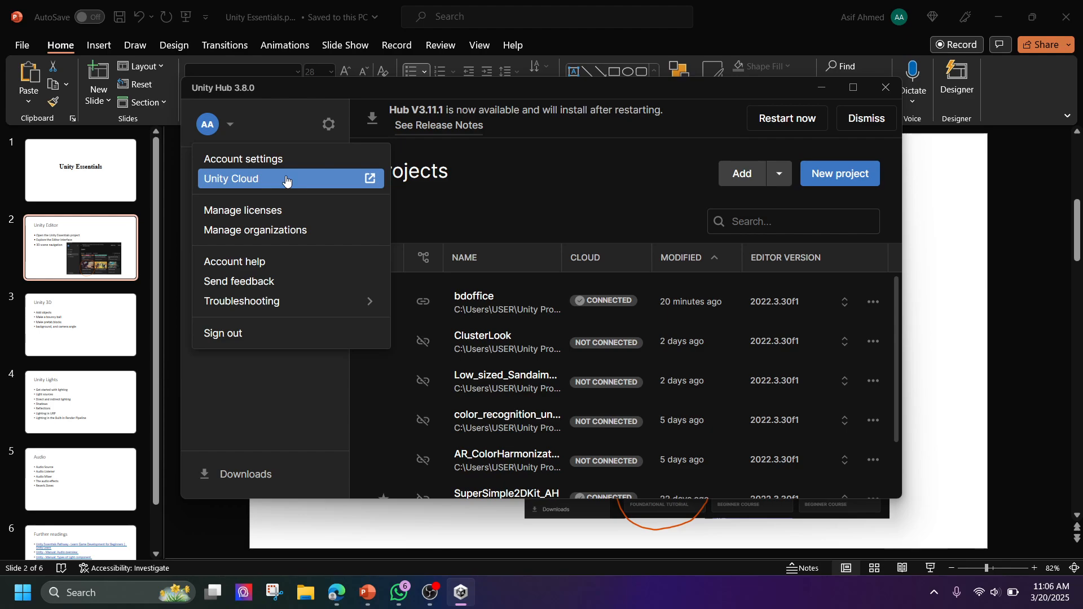
{"action": "left_click", "coordinate": [532, 193]}
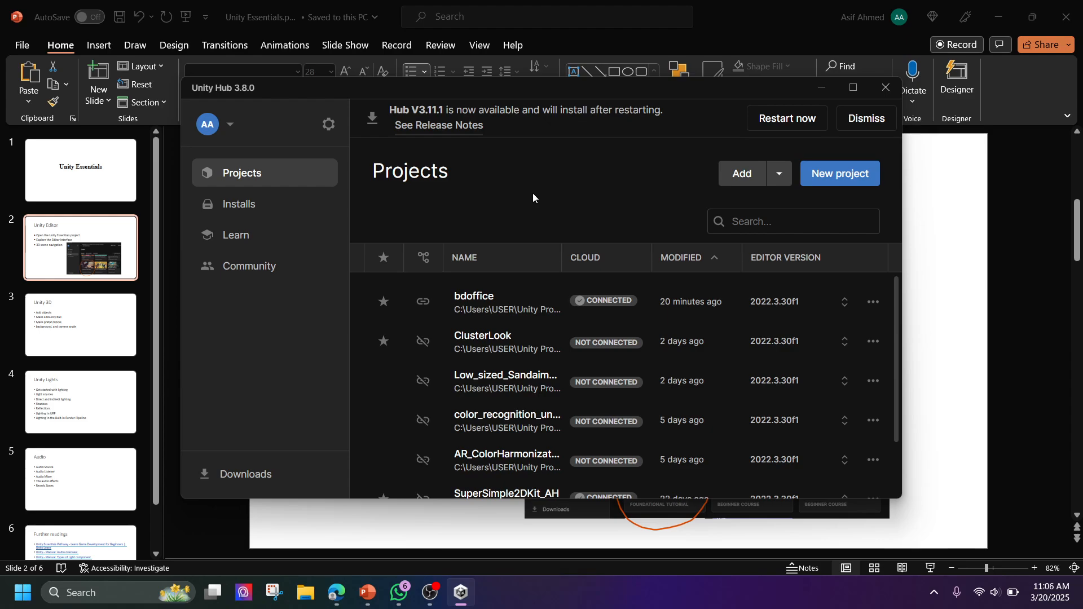
{"action": "left_click", "coordinate": [816, 173]}
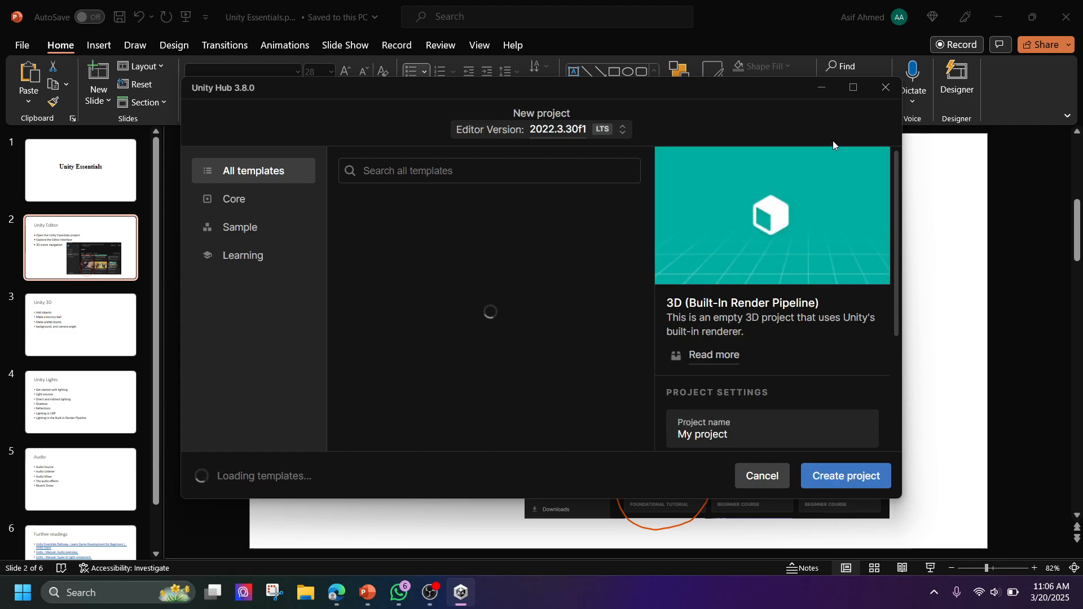
{"action": "left_click", "coordinate": [767, 474]}
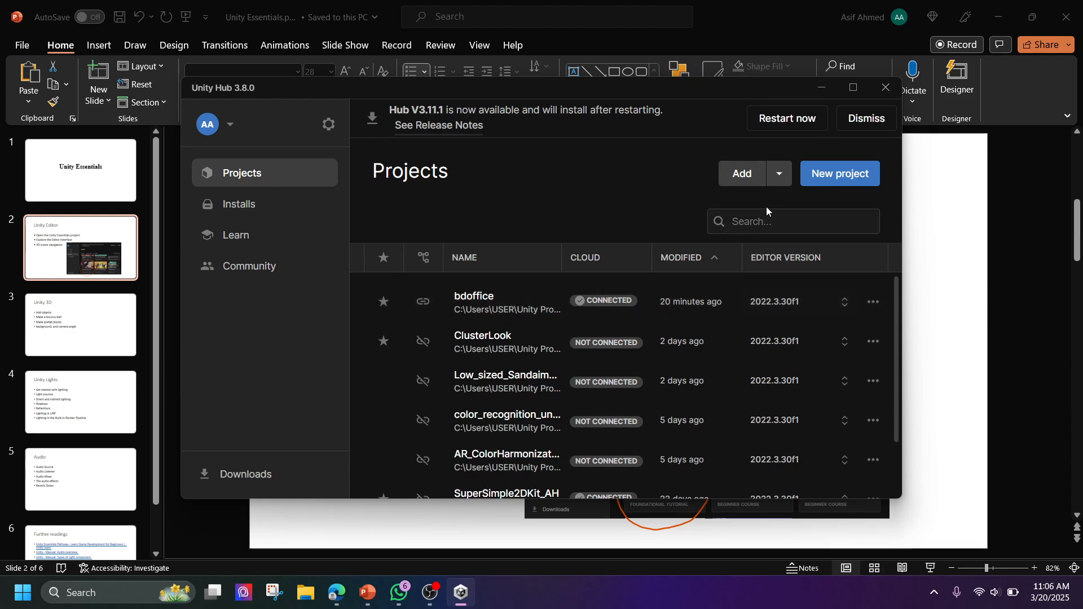
{"action": "left_click", "coordinate": [773, 185]}
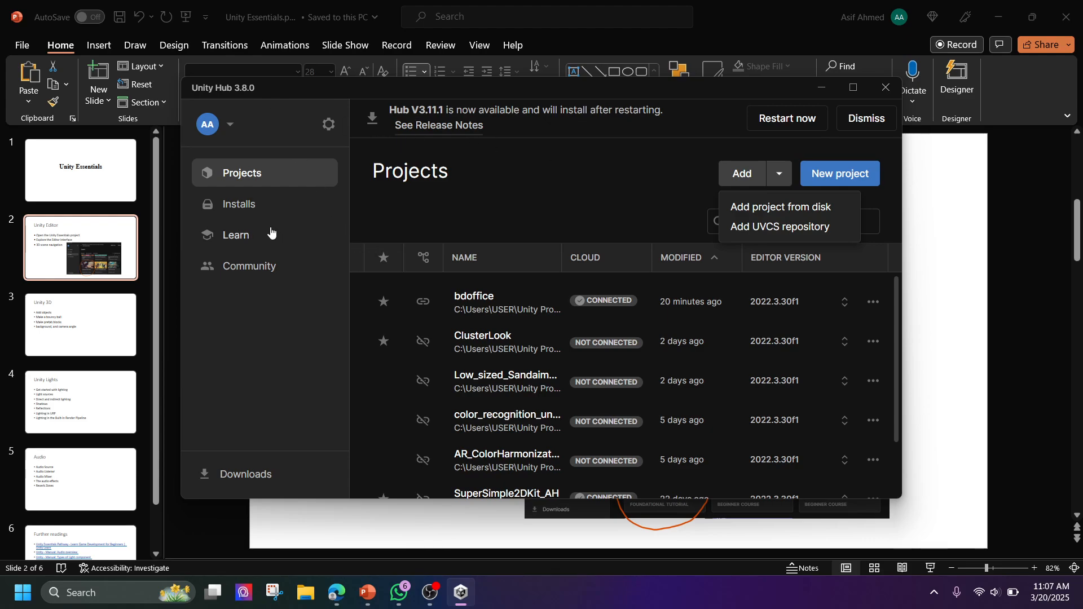
Examine the installed Unity Editor version and its supported platforms, and return to the projects list
{"action": "left_click", "coordinate": [259, 209]}
{"action": "left_click", "coordinate": [276, 205]}
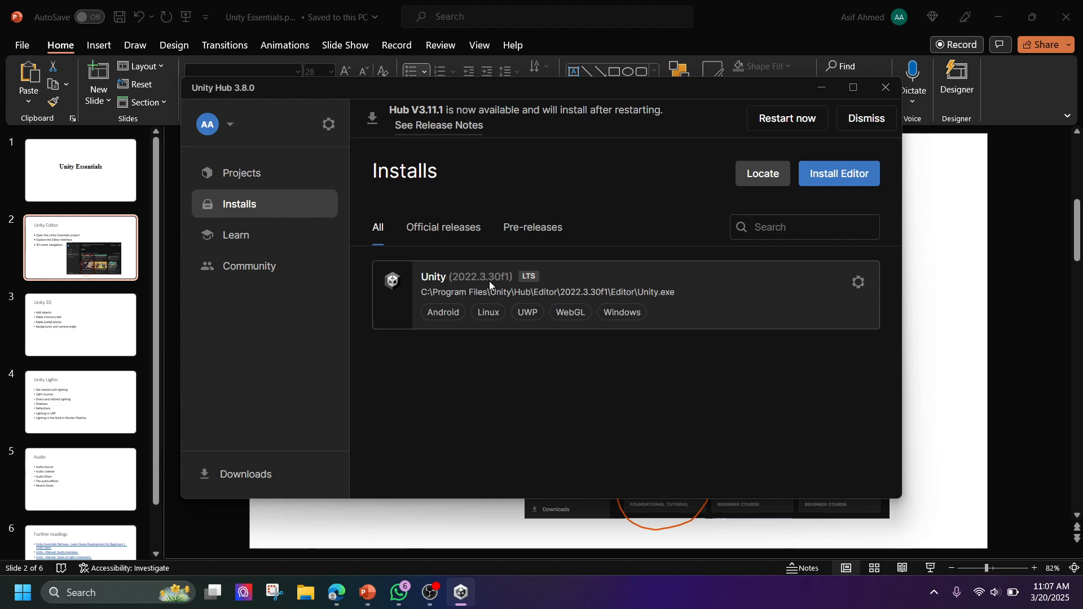
{"action": "left_click", "coordinate": [226, 176]}
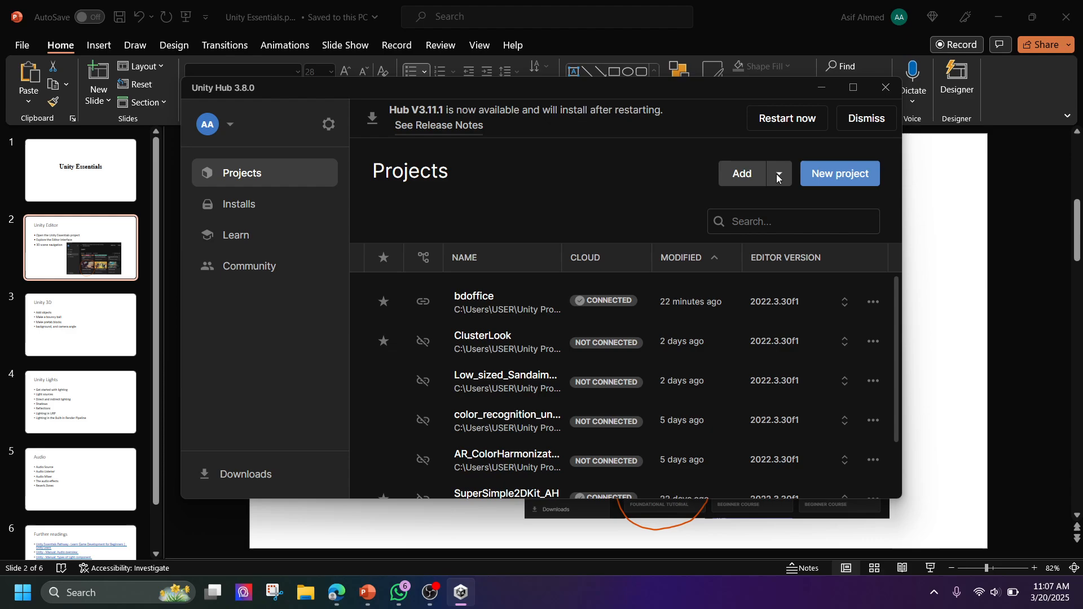
{"action": "left_click", "coordinate": [267, 205]}
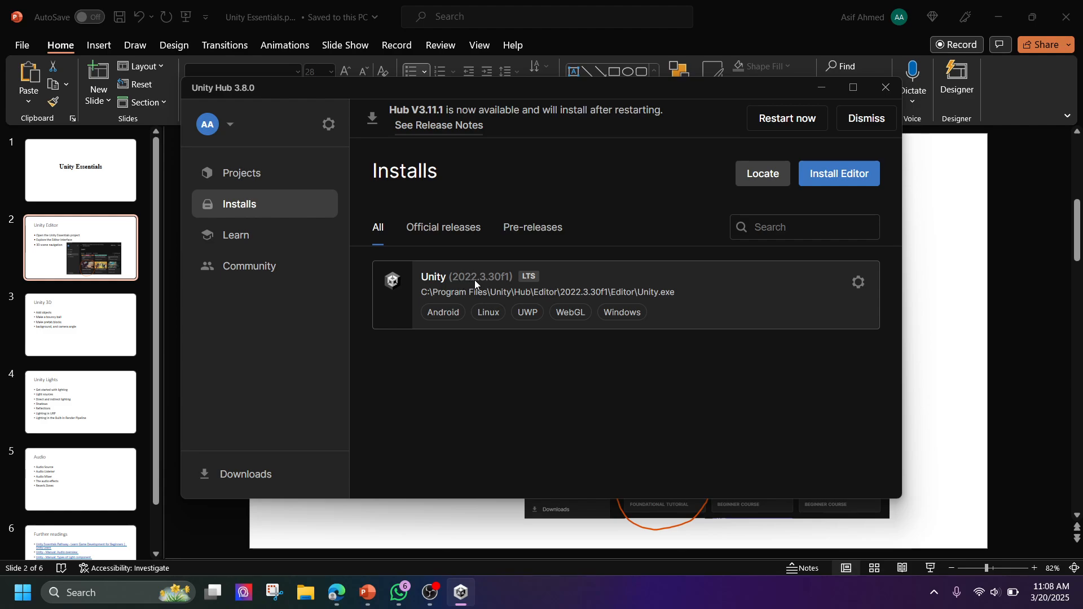
{"action": "left_click", "coordinate": [285, 176]}
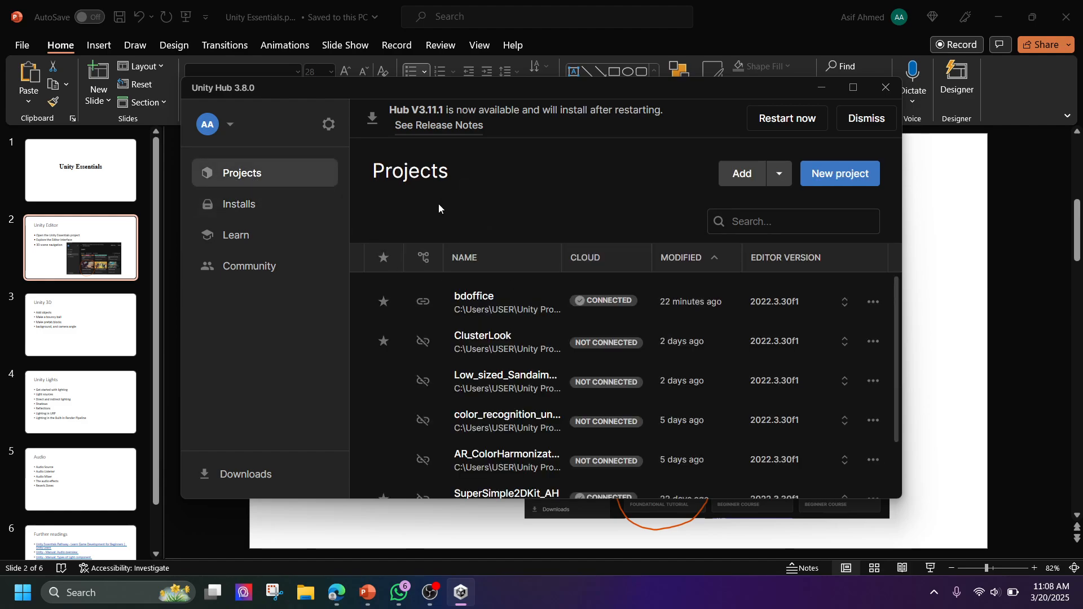
Start a new project, browse the available templates and choose the 3D (Built-In Render Pipeline) template
{"action": "left_click", "coordinate": [825, 179]}
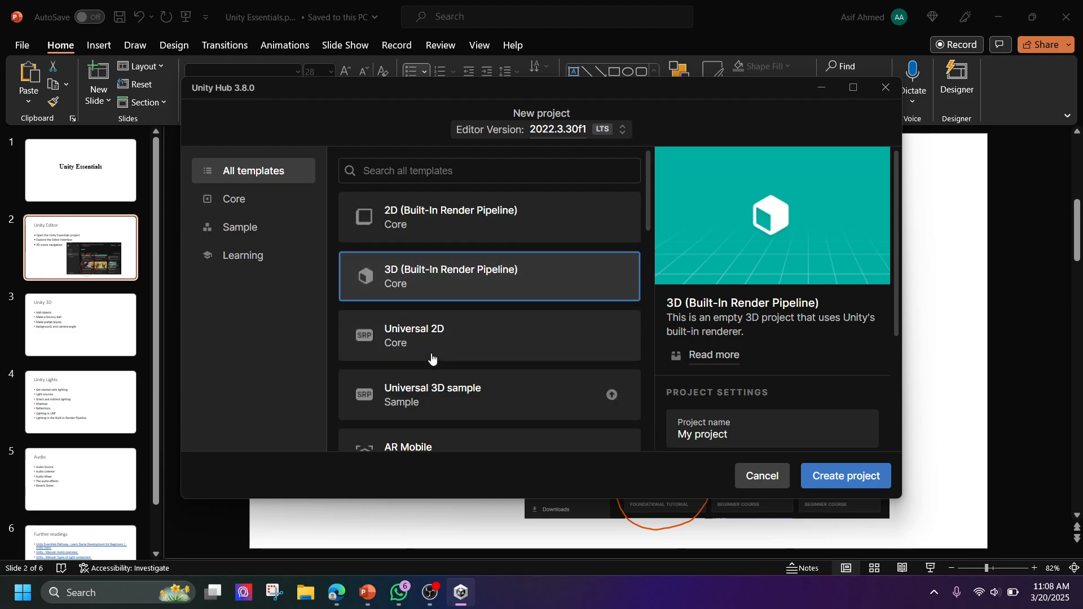
{"action": "scroll", "coordinate": [485, 348], "scroll_direction": "down", "scroll_amount": 1}
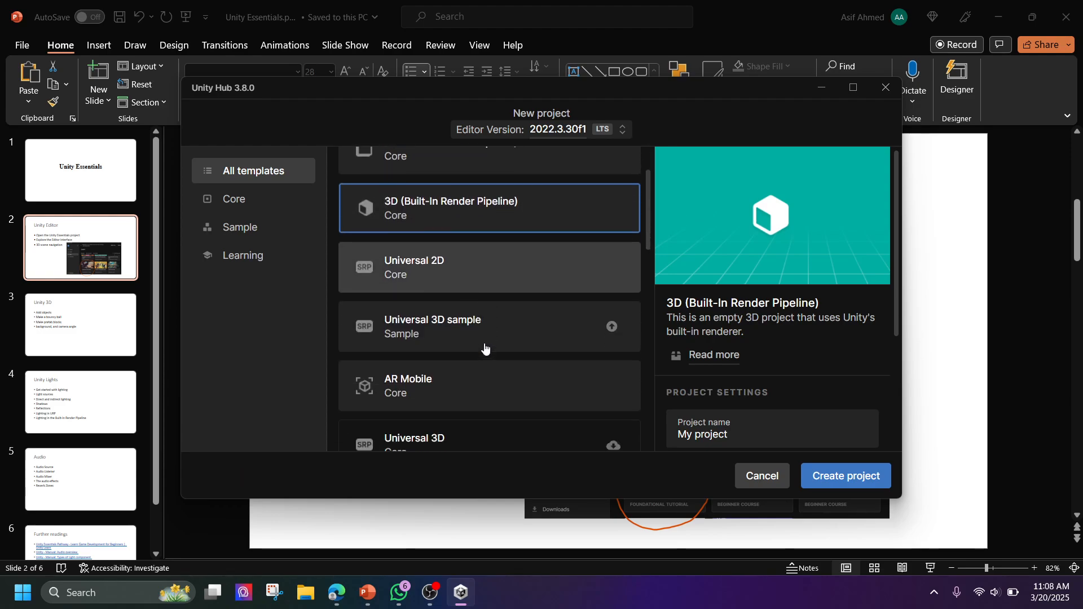
{"action": "scroll", "coordinate": [484, 351], "scroll_direction": "up", "scroll_amount": 1}
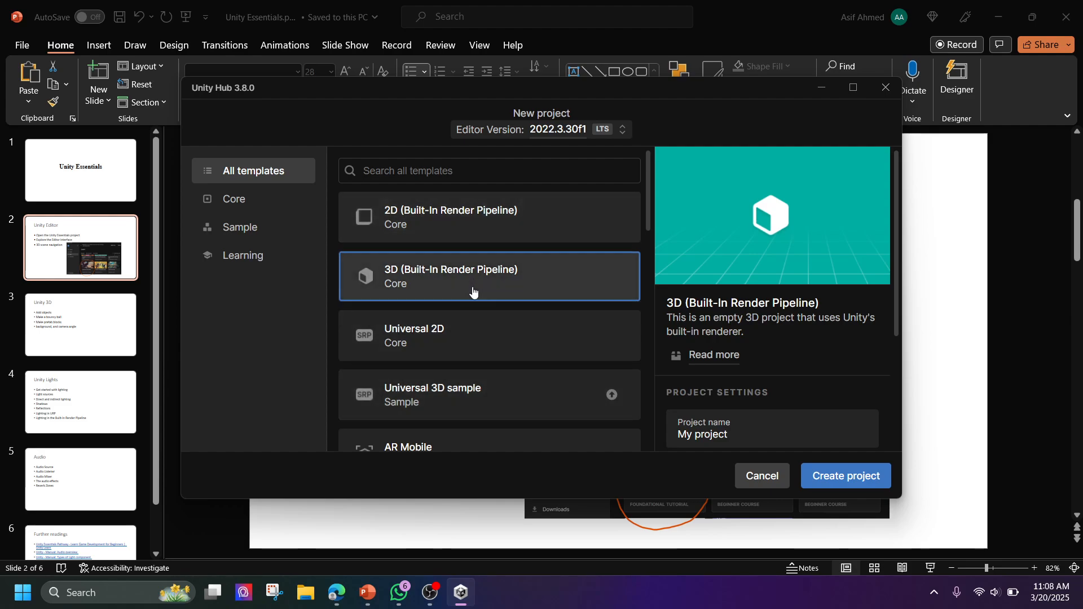
{"action": "scroll", "coordinate": [472, 305], "scroll_direction": "down", "scroll_amount": 2}
{"action": "scroll", "coordinate": [473, 303], "scroll_direction": "up", "scroll_amount": 2}
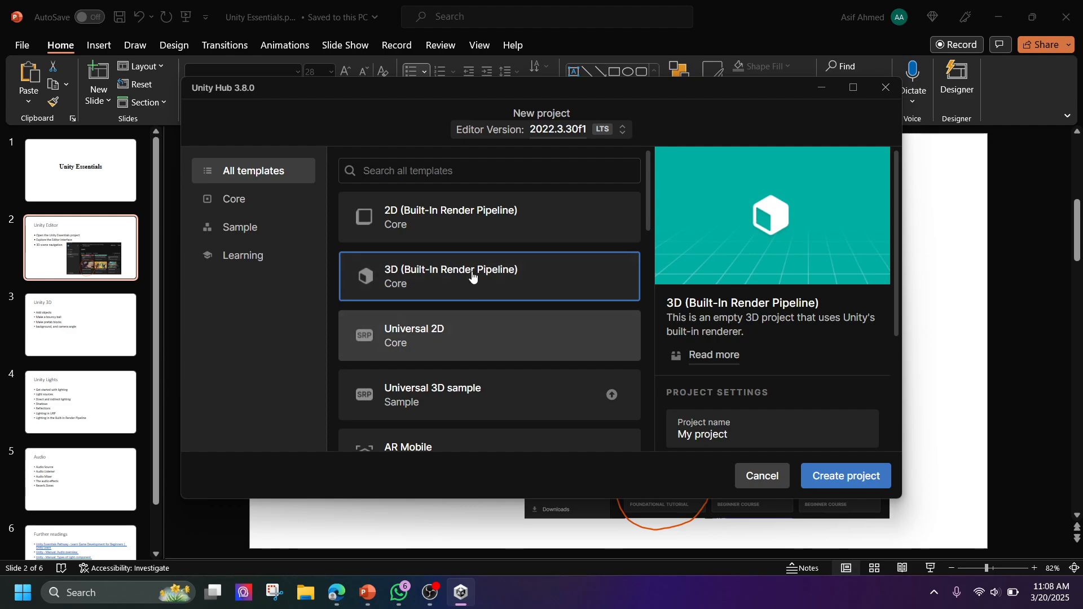
{"action": "left_click", "coordinate": [474, 237]}
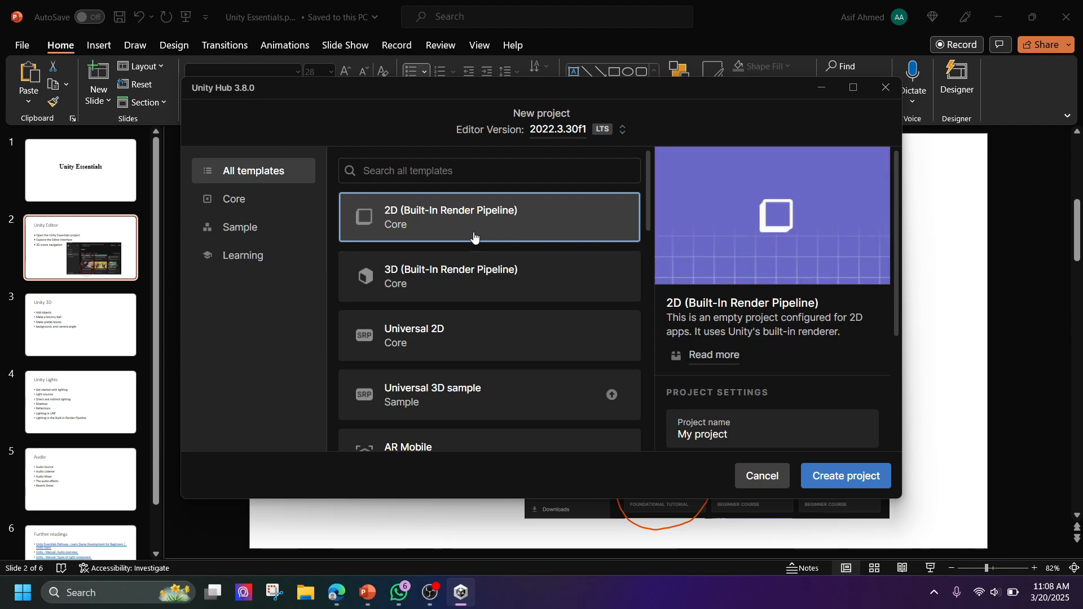
{"action": "left_click", "coordinate": [498, 292]}
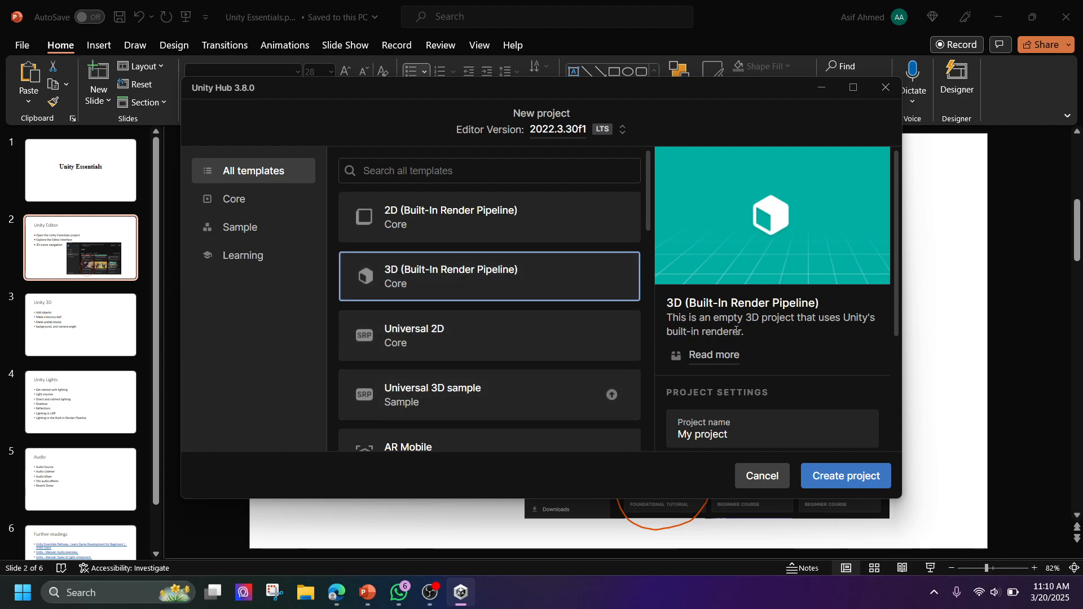
Name the new project "VR tutorial" in the project settings
{"action": "scroll", "coordinate": [737, 330], "scroll_direction": "down", "scroll_amount": 3}
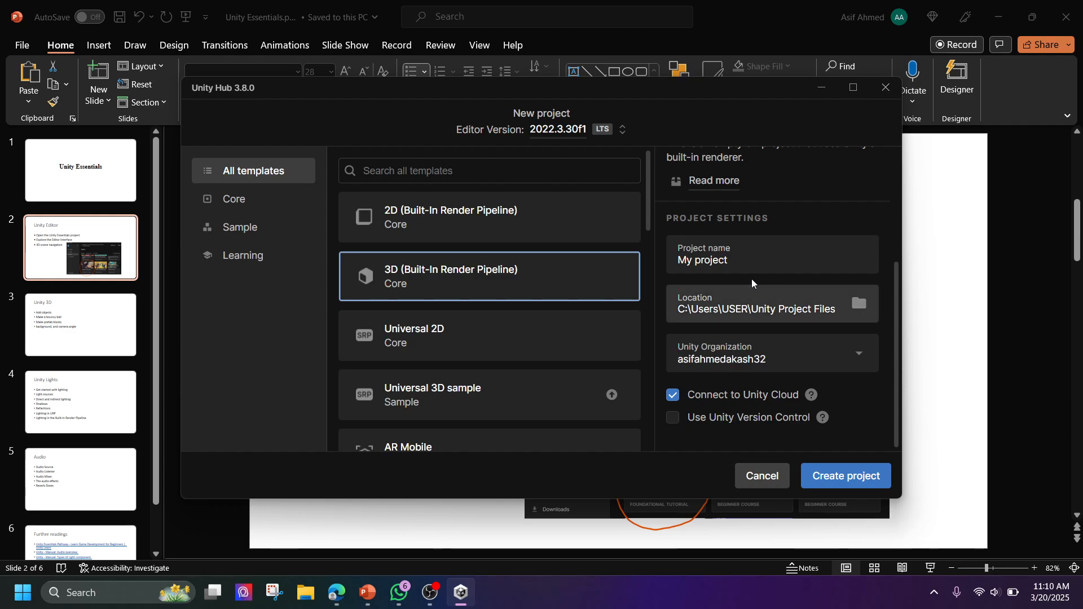
{"action": "left_click", "coordinate": [738, 265]}
{"action": "key", "text": "ctrl+a"}
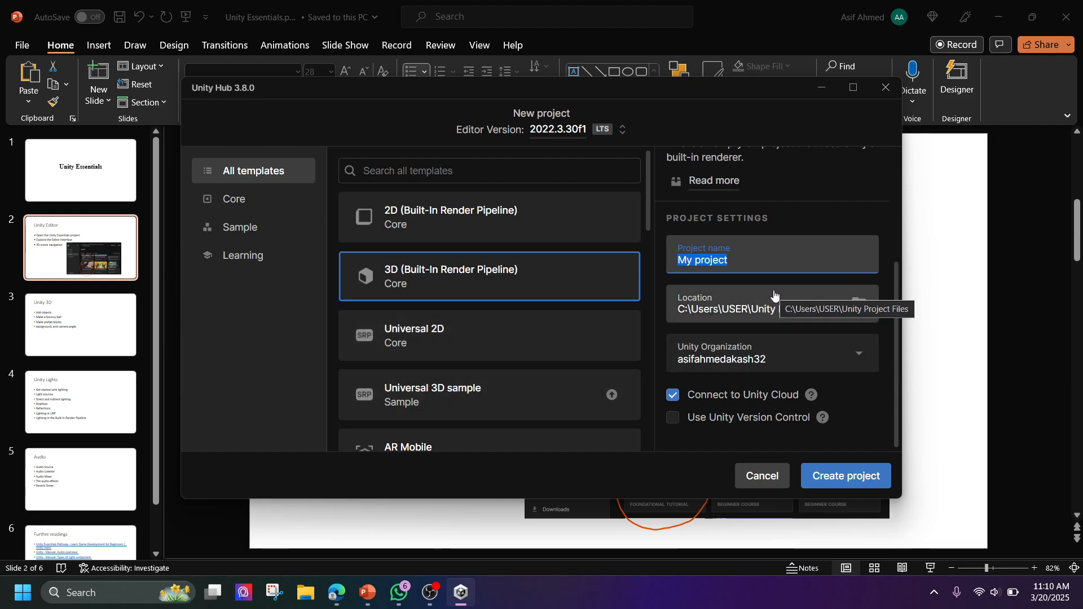
{"action": "left_click", "coordinate": [769, 262]}
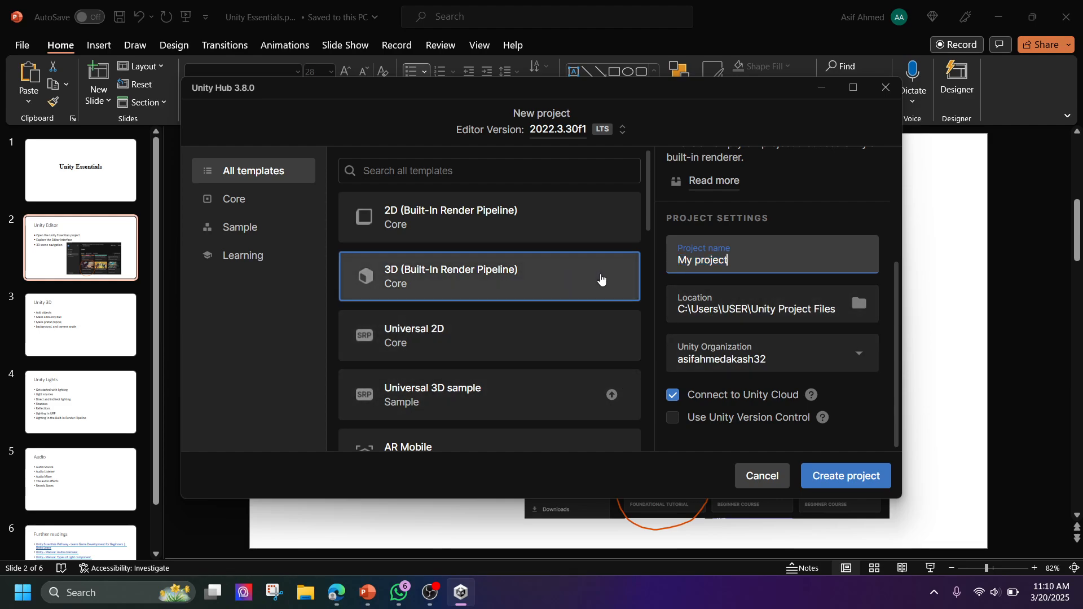
{"action": "left_click_drag", "start_coordinate": [728, 261], "coordinate": [675, 263]}
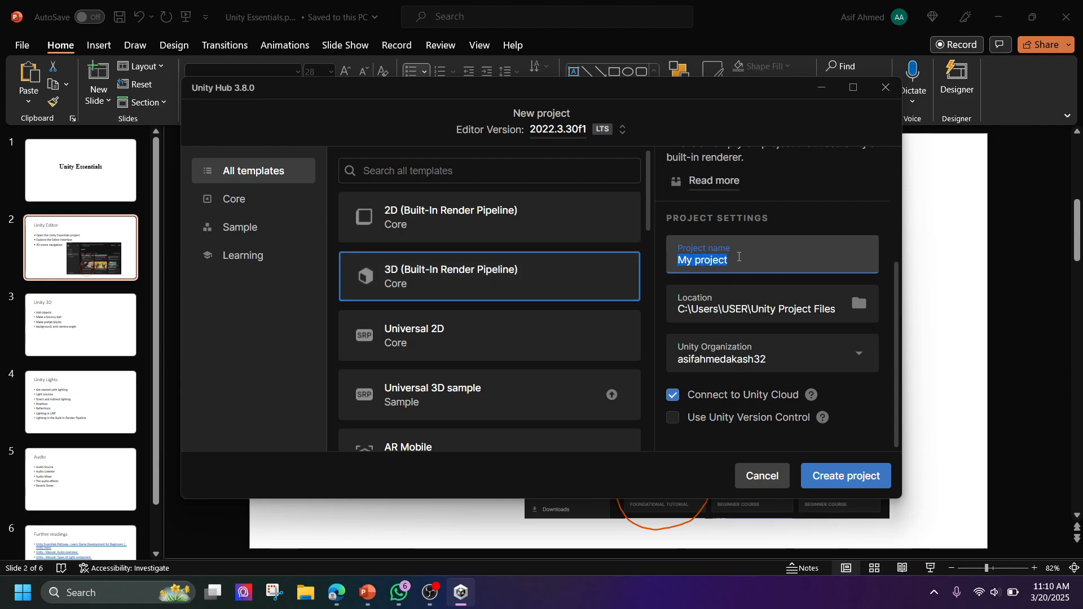
{"action": "type", "text": "B"}
{"action": "key", "text": "BackSpace"}
{"action": "type", "text": "V"}
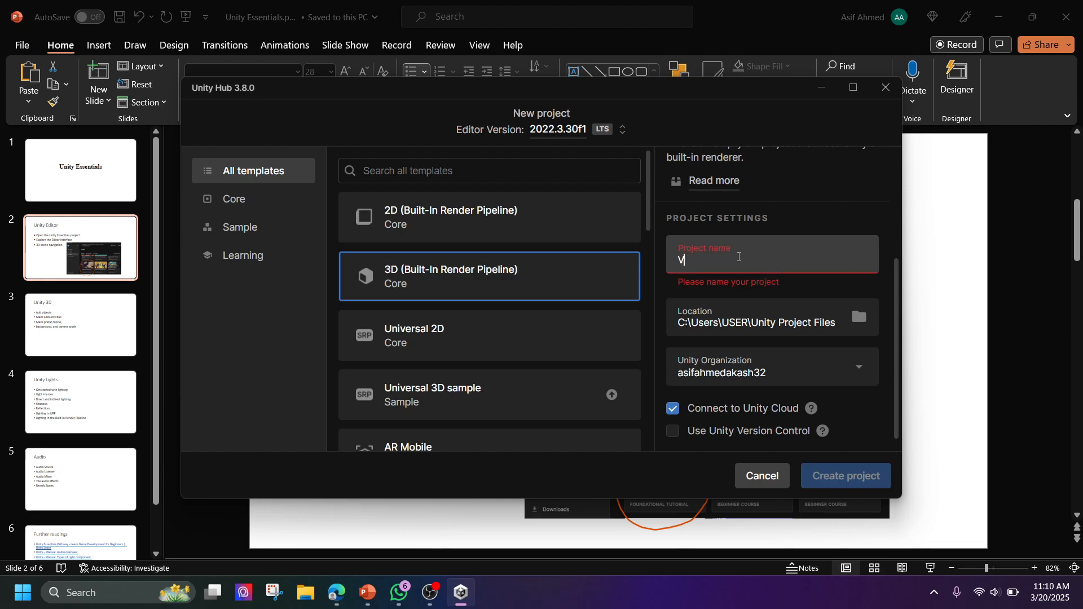
{"action": "type", "text": "R tuto"}
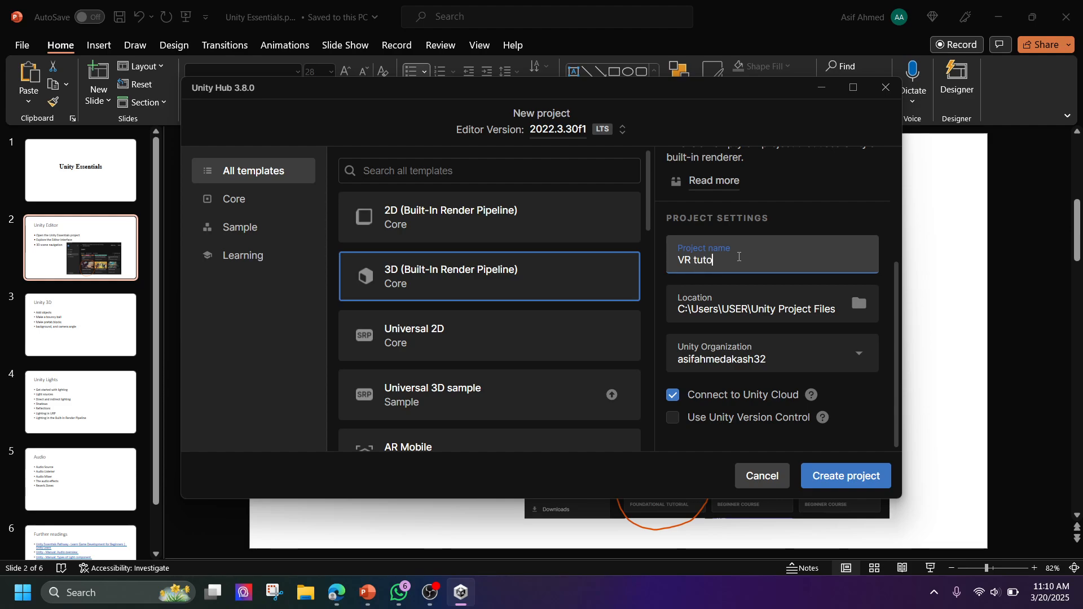
{"action": "type", "text": "rial"}
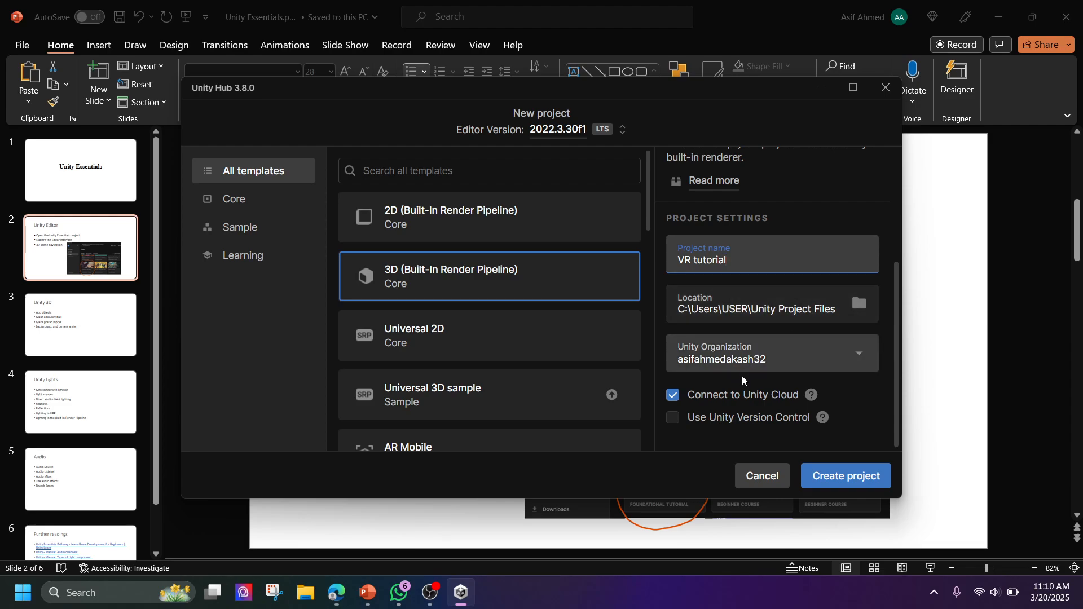
Turn off the Unity Cloud connection for the project and create it
{"action": "left_click", "coordinate": [680, 398]}
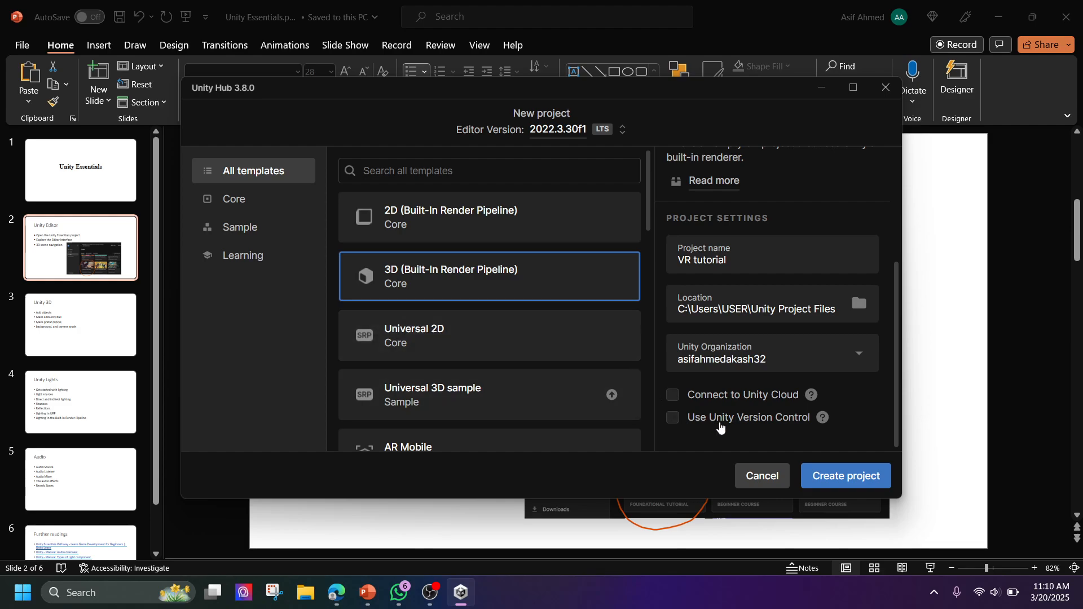
{"action": "left_click", "coordinate": [822, 476]}
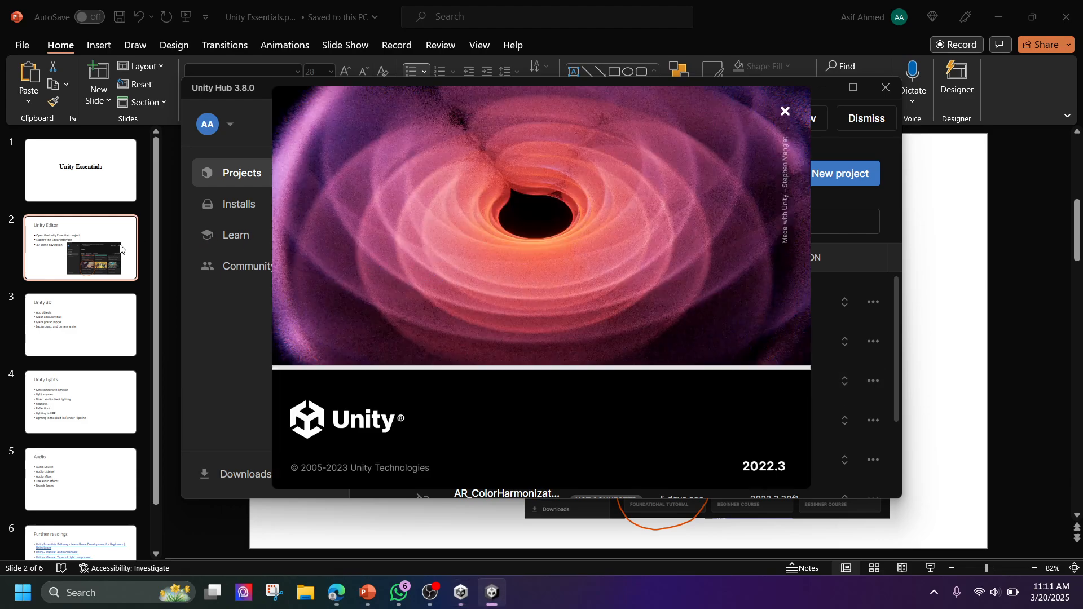
Switch to the PowerPoint presentation and go through the Unity 3D and Unity Lights slides, highlighting the lighting topics
{"action": "left_click", "coordinate": [120, 249]}
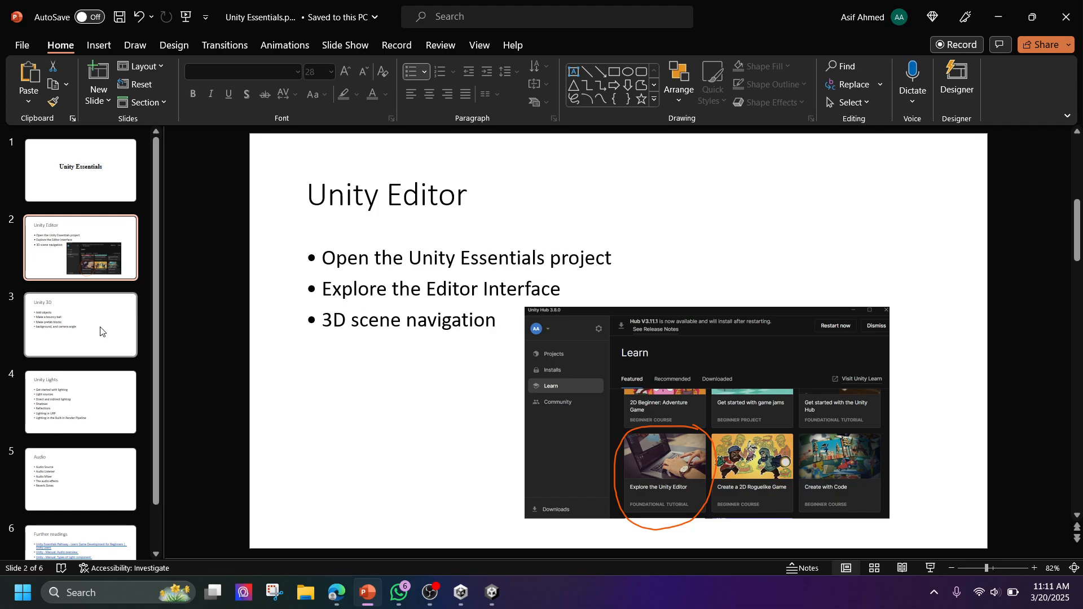
{"action": "left_click", "coordinate": [125, 331]}
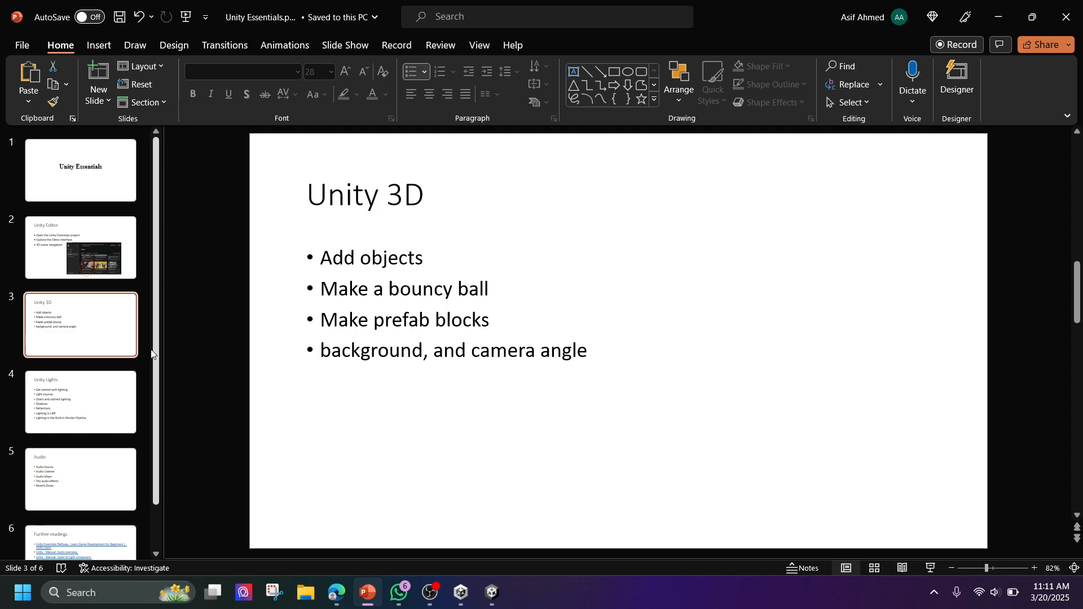
{"action": "left_click", "coordinate": [68, 407]}
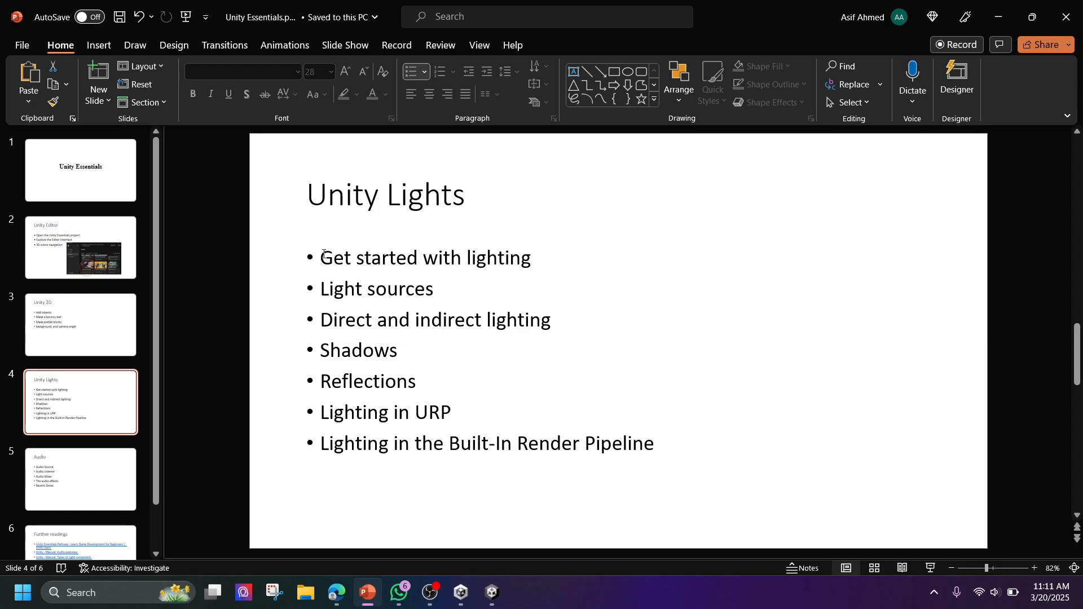
{"action": "left_click_drag", "start_coordinate": [321, 258], "coordinate": [397, 339]}
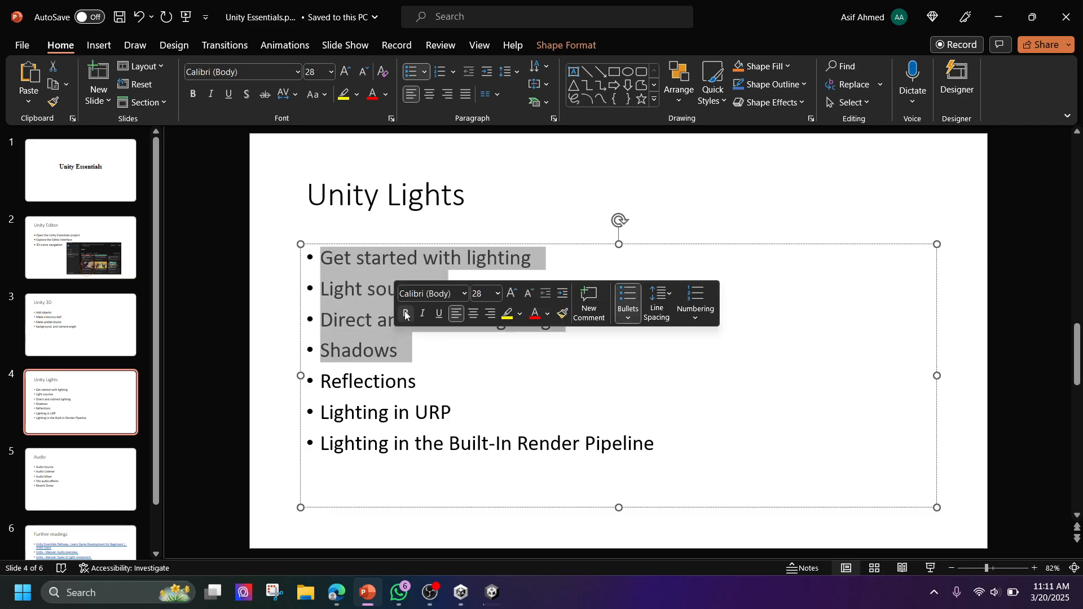
{"action": "left_click", "coordinate": [422, 354]}
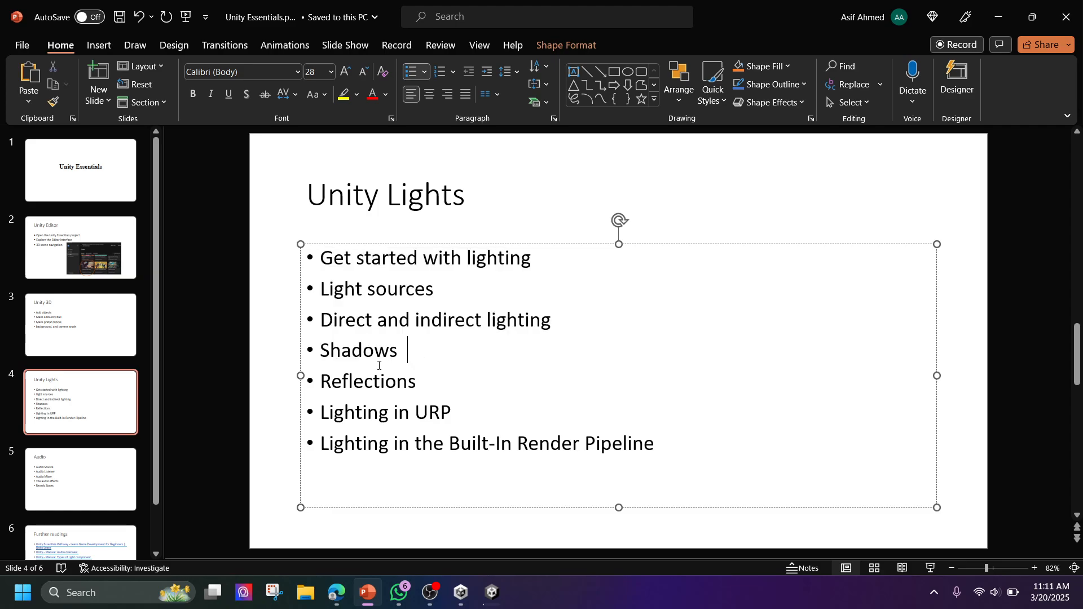
{"action": "left_click_drag", "start_coordinate": [321, 382], "coordinate": [633, 462]}
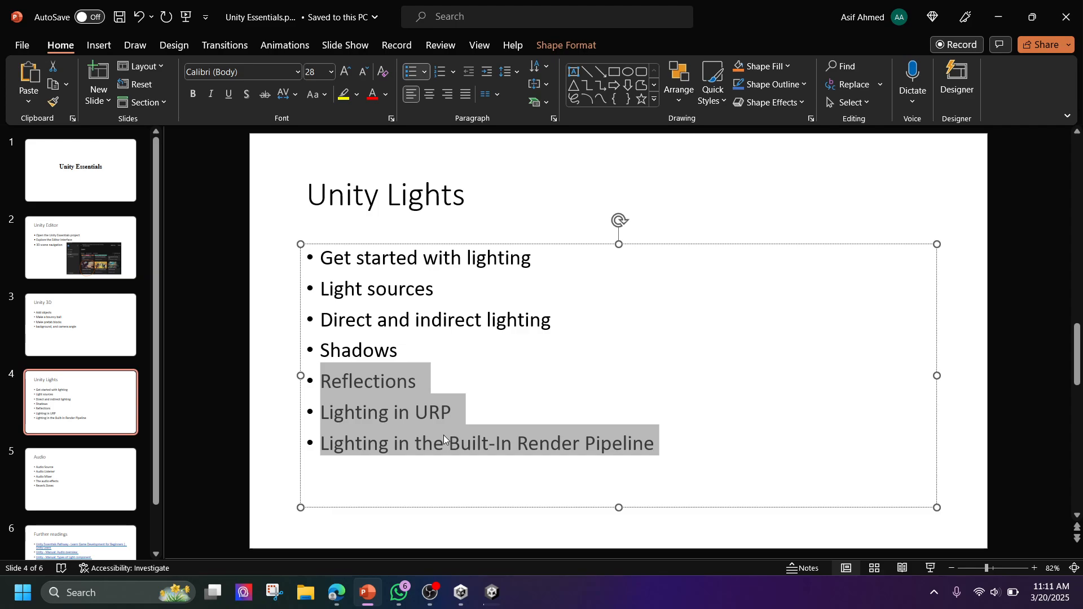
Show the Audio slide and return to the Unity Editor slide
{"action": "left_click", "coordinate": [89, 468]}
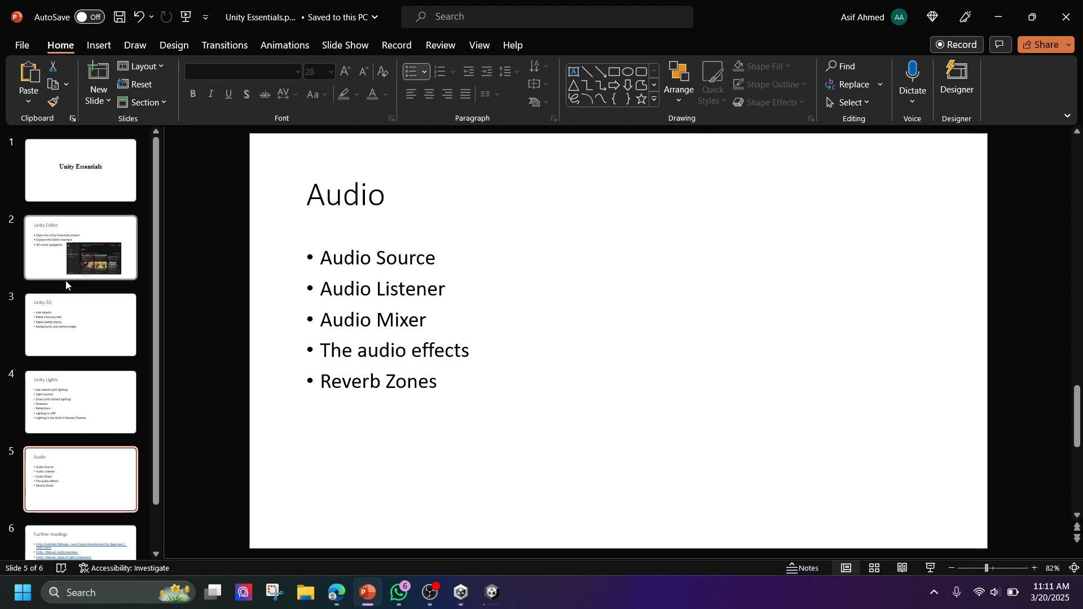
{"action": "mouse_move", "coordinate": [486, 589]}
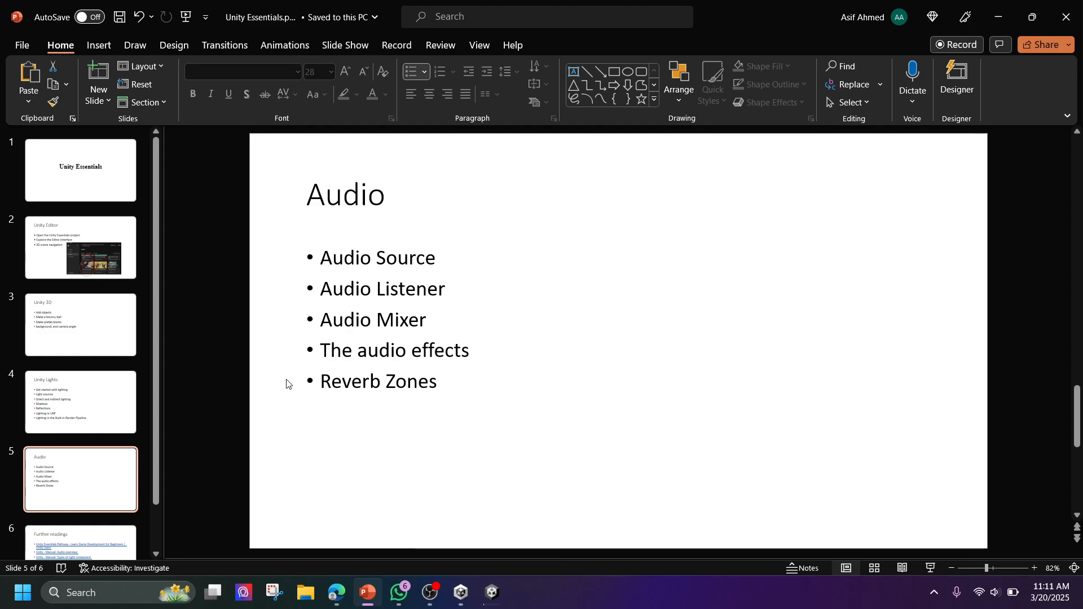
{"action": "left_click", "coordinate": [106, 263]}
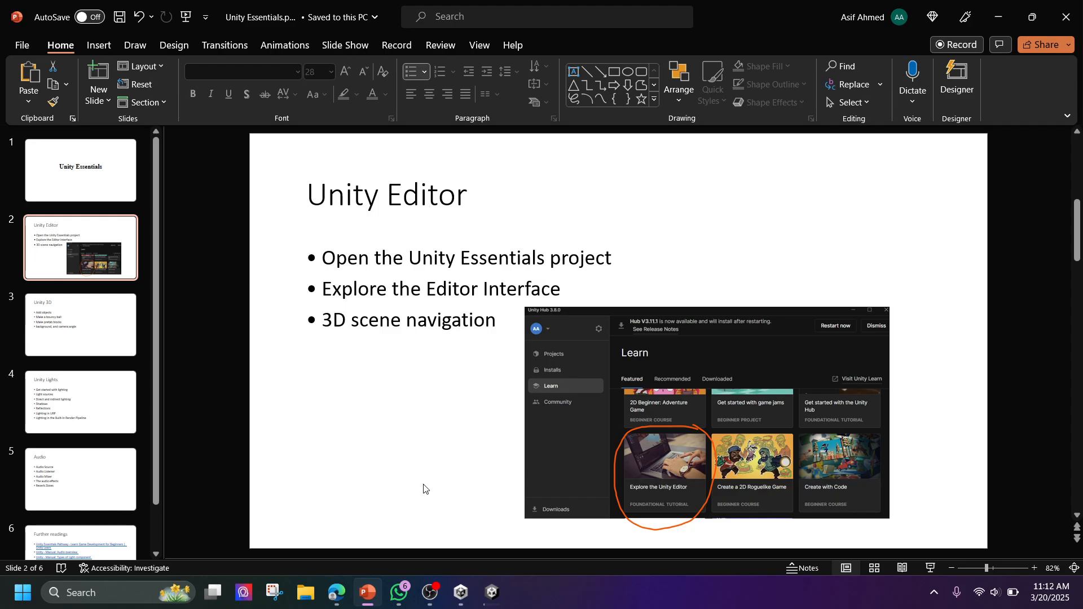
Raise the computer's system volume slightly
{"action": "mouse_move", "coordinate": [337, 592]}
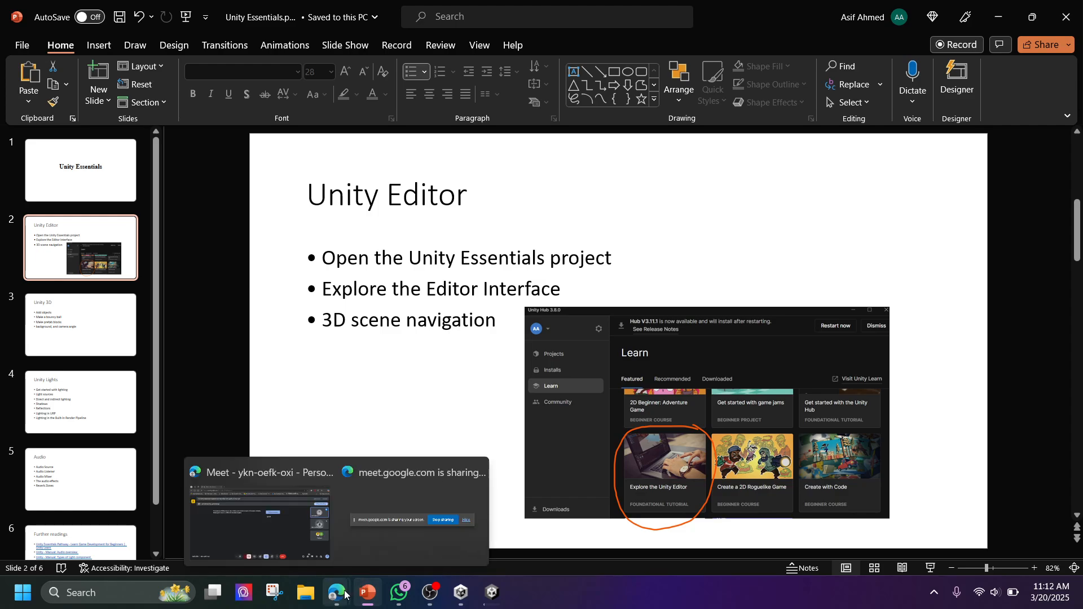
{"action": "left_click", "coordinate": [318, 523]}
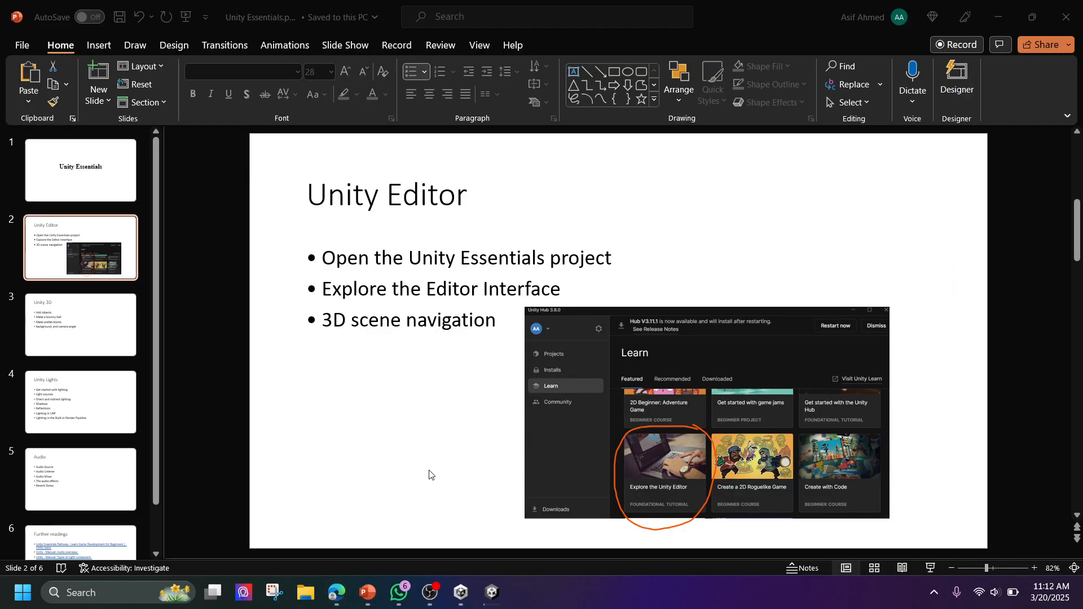
{"action": "left_click", "coordinate": [988, 592]}
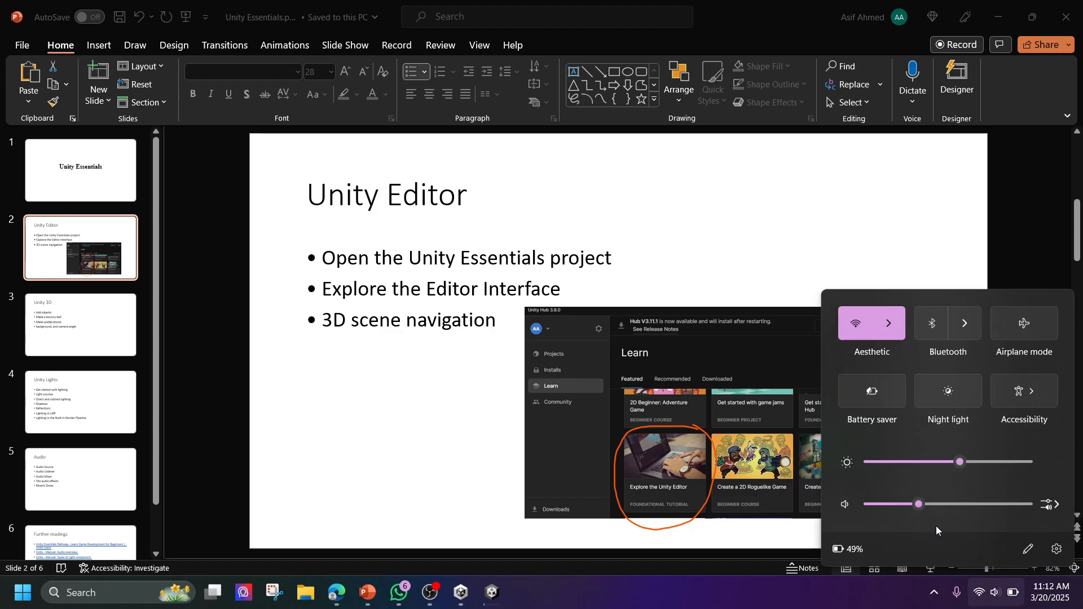
{"action": "scroll", "coordinate": [919, 506], "scroll_direction": "up", "scroll_amount": 3}
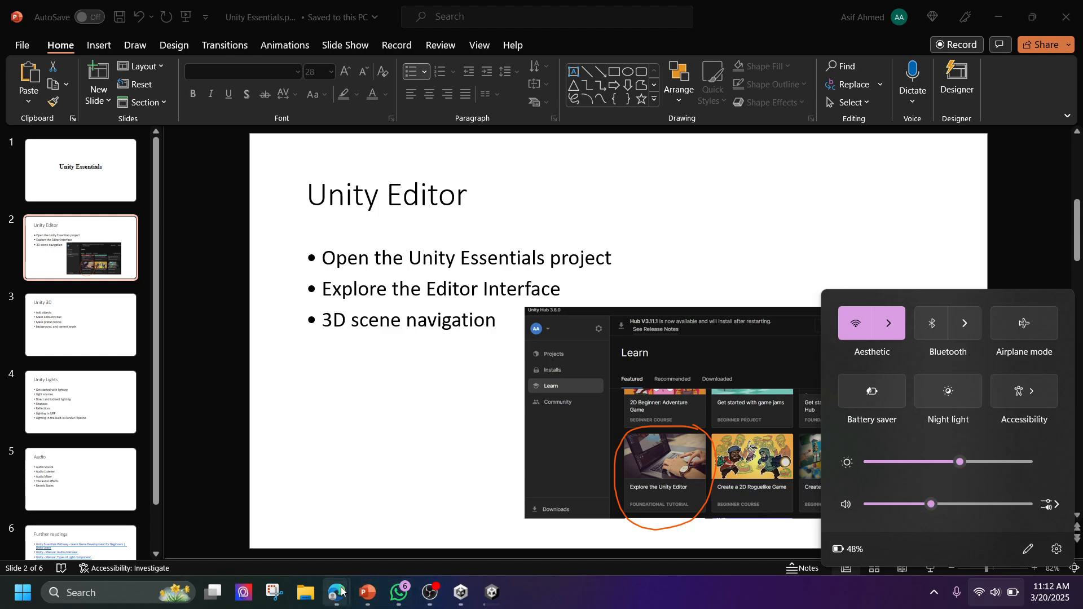
Switch to the Google Meet call and mute the microphone when not speaking, leaving it unmuted at the end
{"action": "mouse_move", "coordinate": [340, 591]}
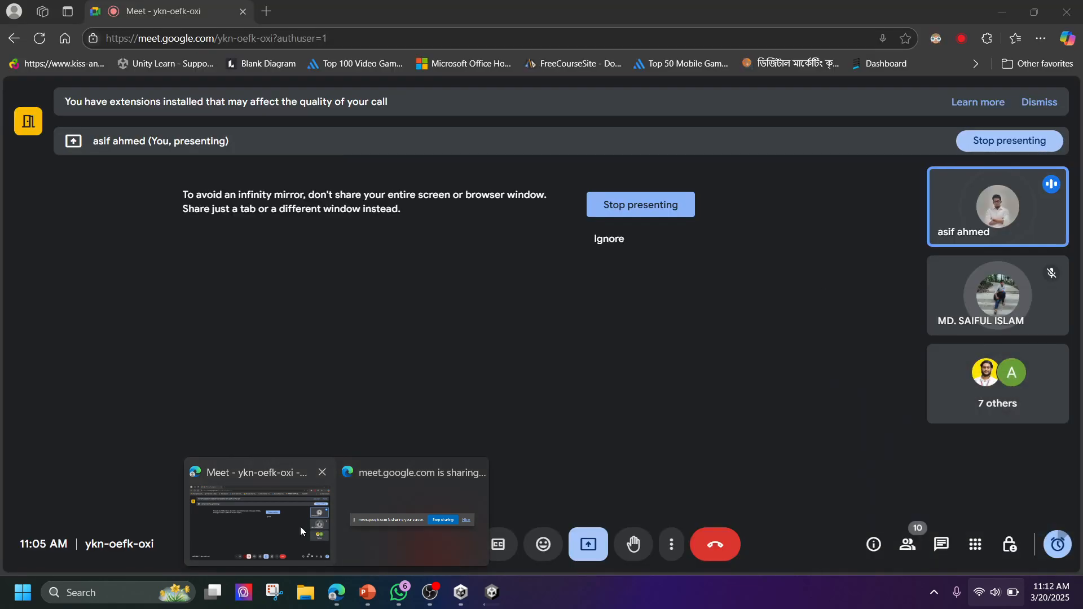
{"action": "left_click", "coordinate": [300, 526]}
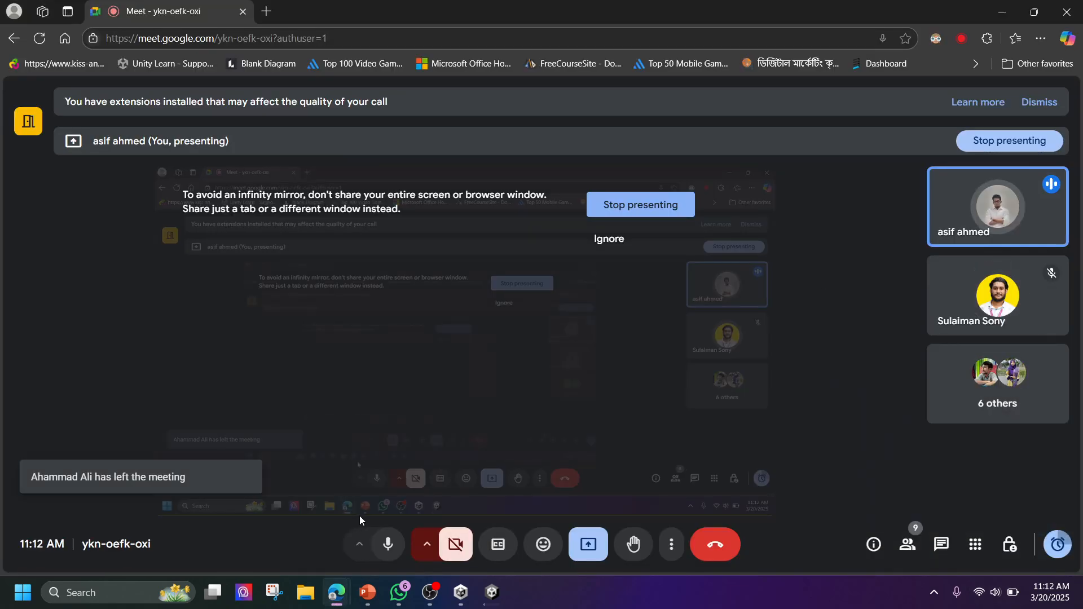
{"action": "left_click", "coordinate": [384, 545]}
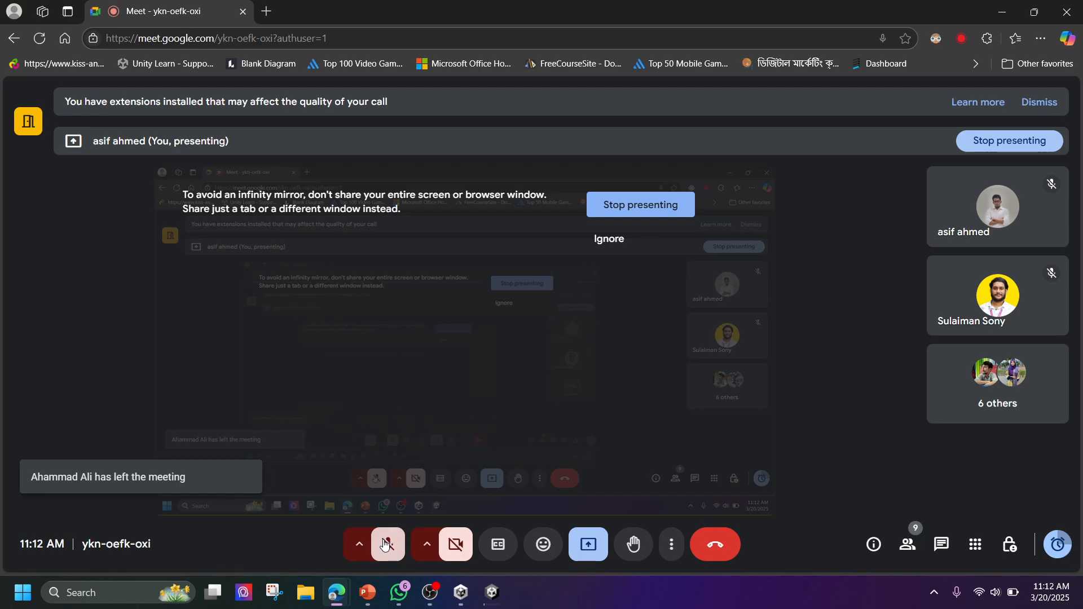
{"action": "left_click", "coordinate": [385, 544]}
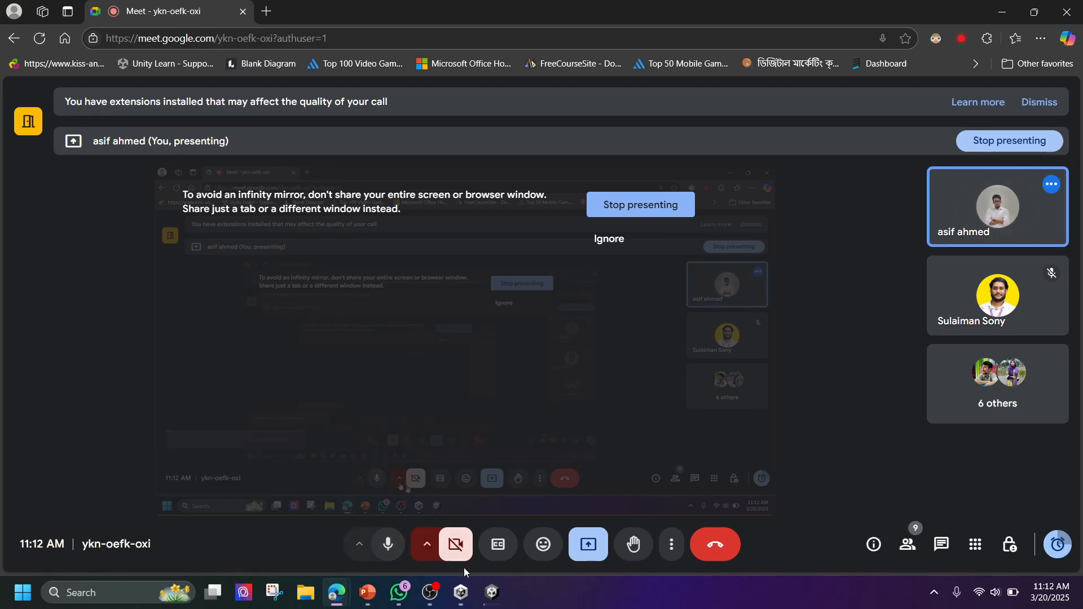
{"action": "mouse_move", "coordinate": [489, 597]}
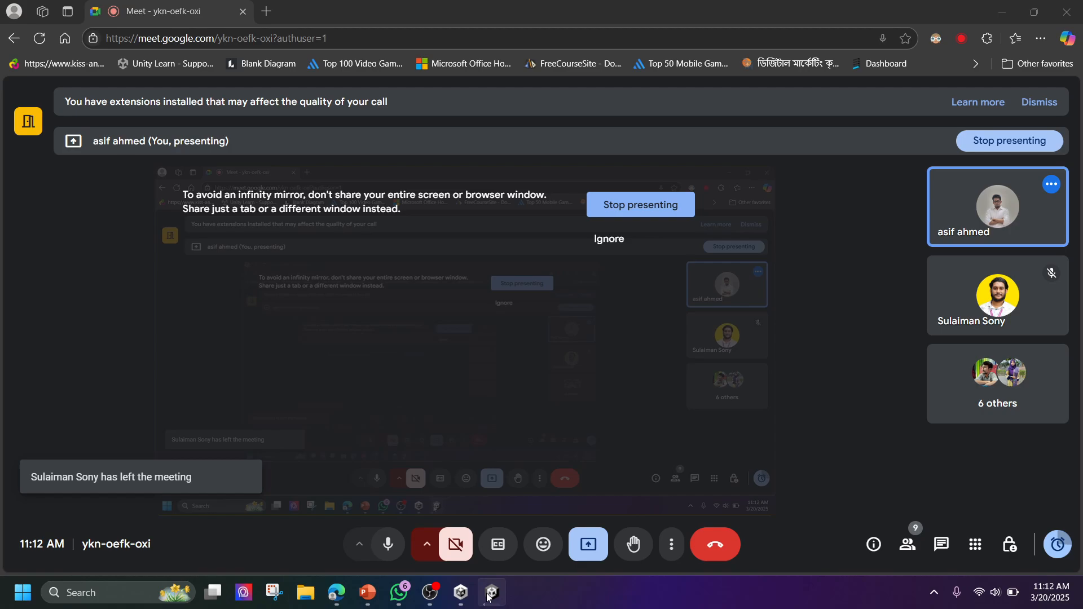
{"action": "left_click", "coordinate": [394, 554]}
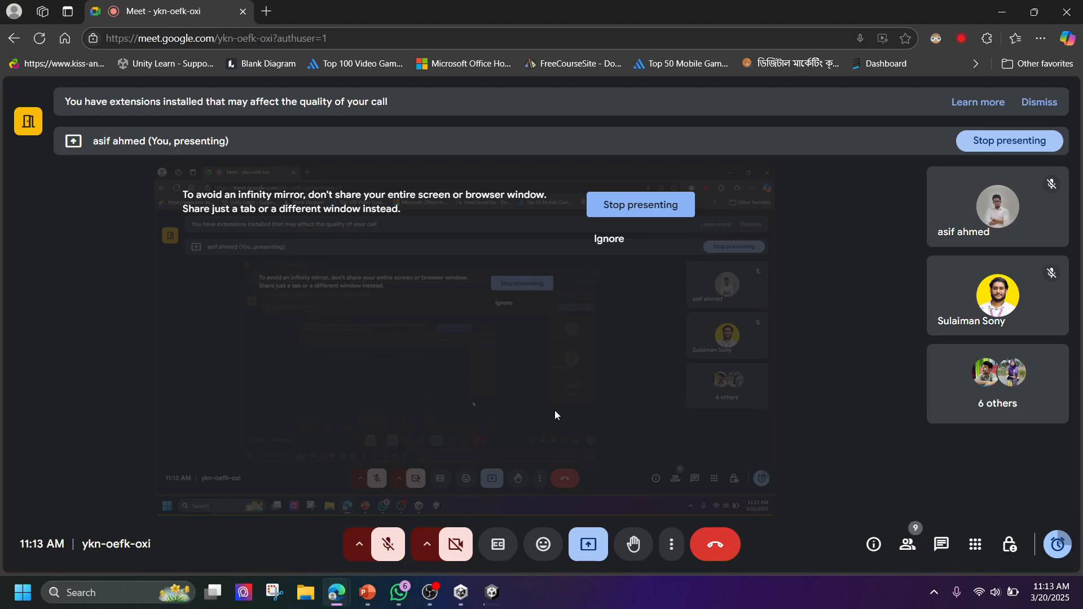
{"action": "mouse_move", "coordinate": [492, 592]}
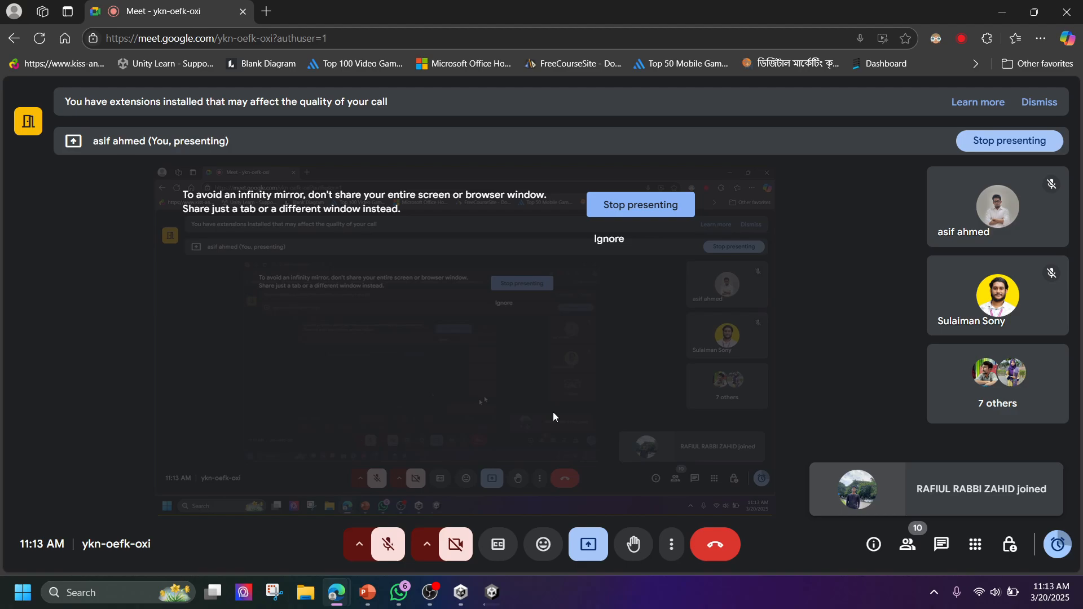
{"action": "left_click", "coordinate": [398, 547]}
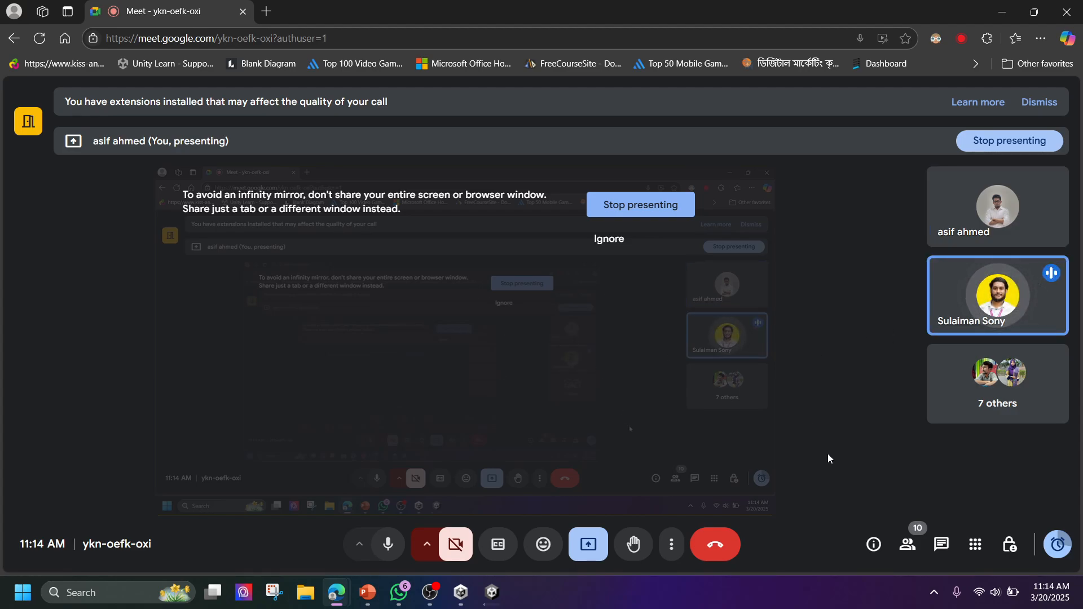
Raise the system volume further and close the quick settings
{"action": "left_click", "coordinate": [980, 593]}
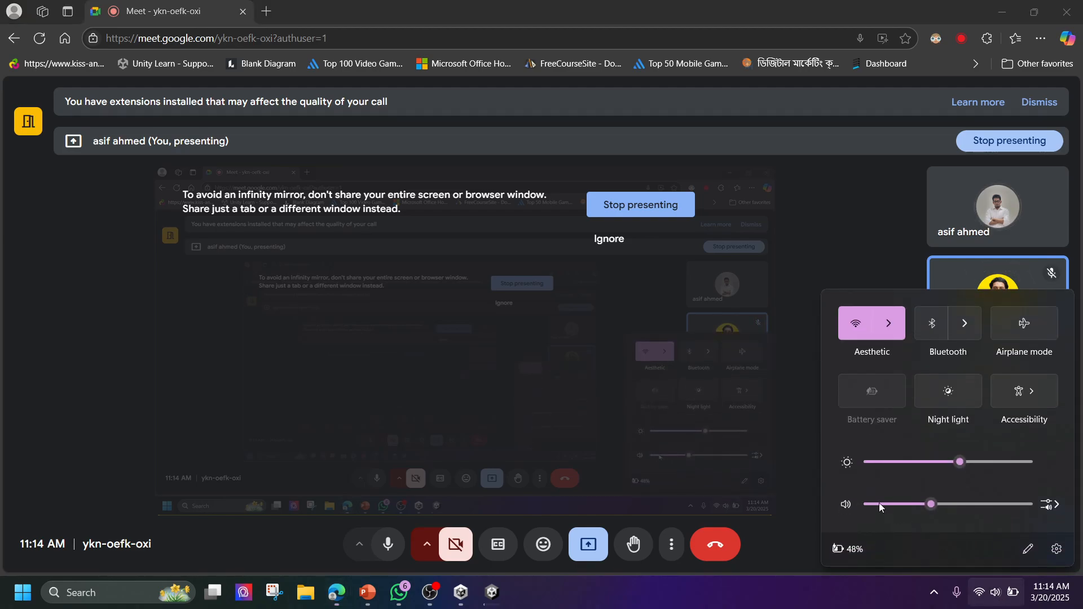
{"action": "left_click_drag", "start_coordinate": [932, 504], "coordinate": [982, 504]}
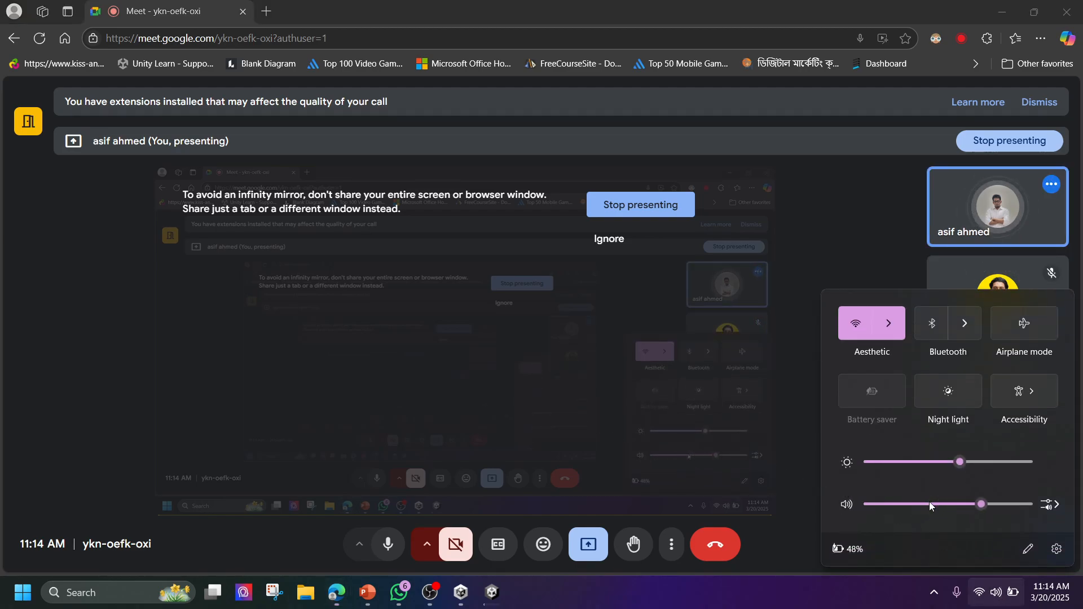
{"action": "left_click", "coordinate": [528, 358]}
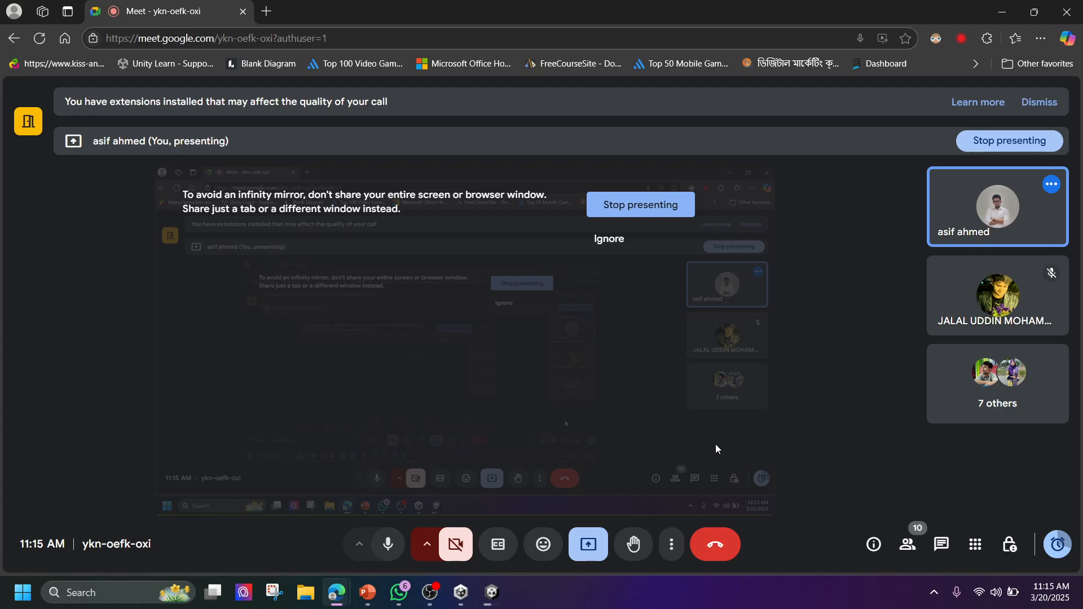
Switch to the Unity Editor window with the VR tutorial project
{"action": "mouse_move", "coordinate": [501, 602]}
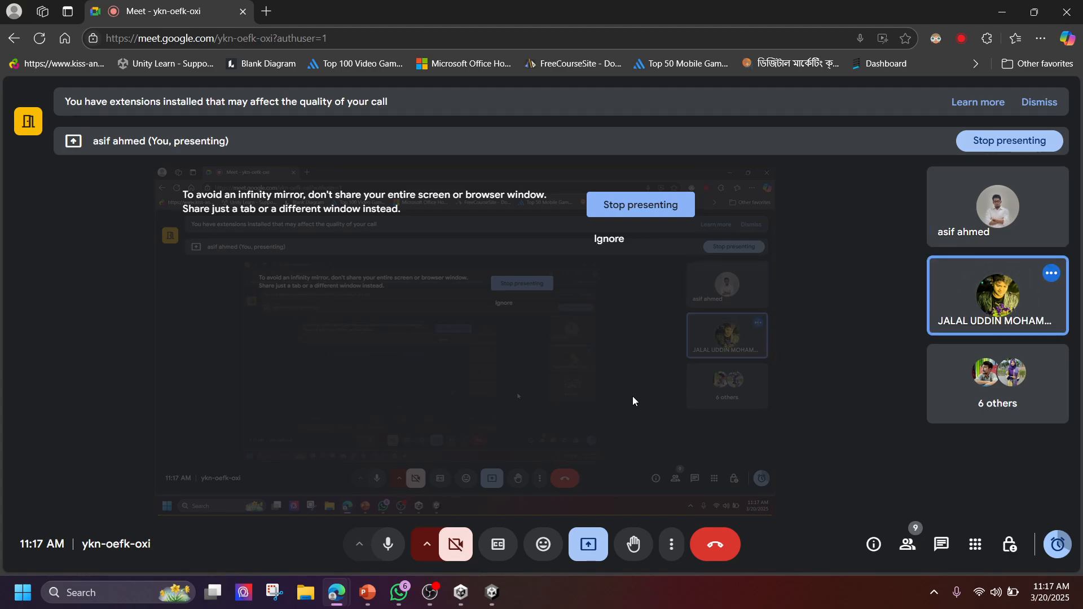
{"action": "left_click", "coordinate": [502, 595]}
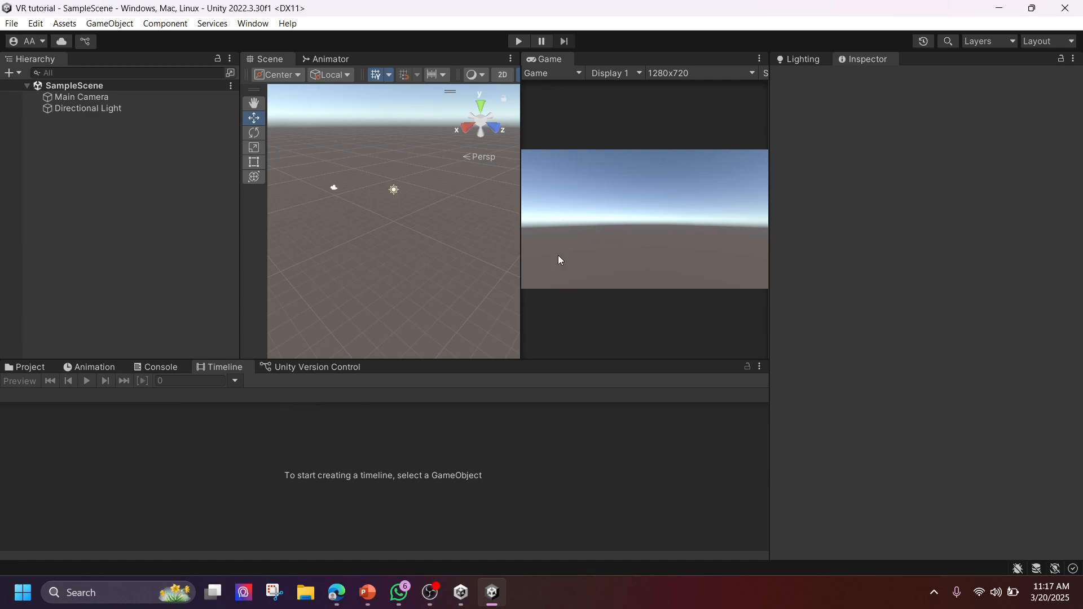
Switch the Unity Editor to the Default window layout
{"action": "left_click", "coordinate": [1066, 41]}
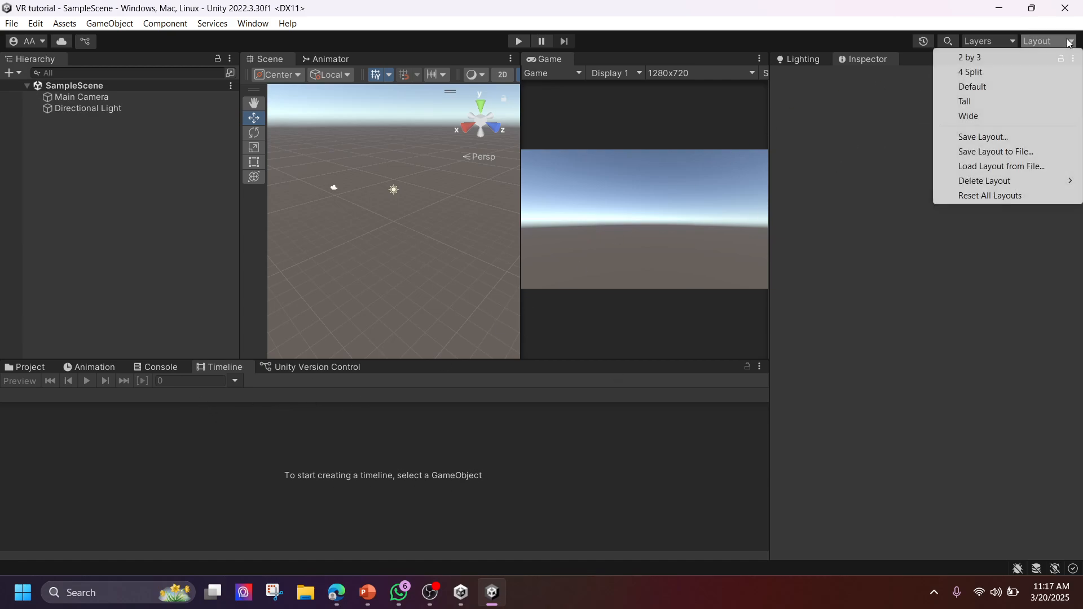
{"action": "left_click", "coordinate": [975, 88]}
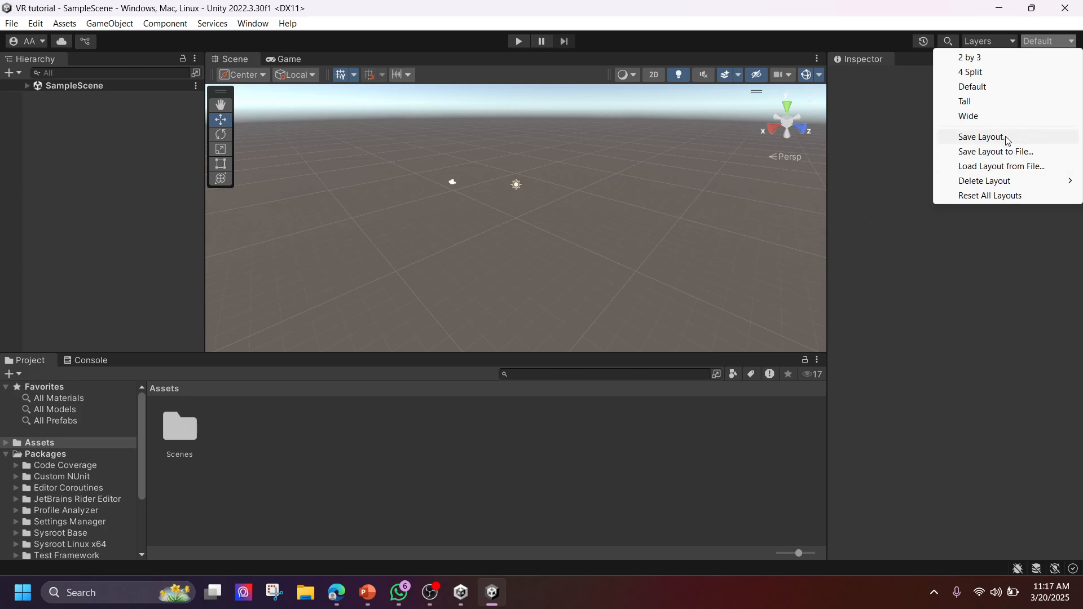
{"action": "left_click", "coordinate": [119, 215]}
Expand SampleScene in the hierarchy and inspect its Directional Light and Main Camera objects
{"action": "scroll", "coordinate": [509, 209], "scroll_direction": "up", "scroll_amount": 2}
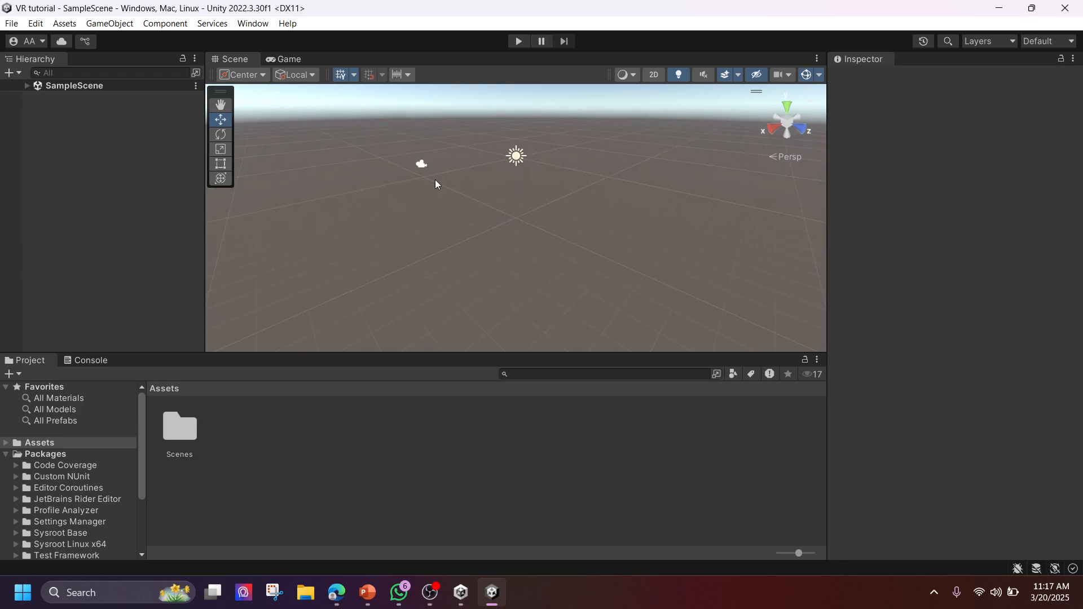
{"action": "middle_click_drag", "start_coordinate": [436, 182], "coordinate": [470, 246]}
{"action": "left_click", "coordinate": [27, 85]}
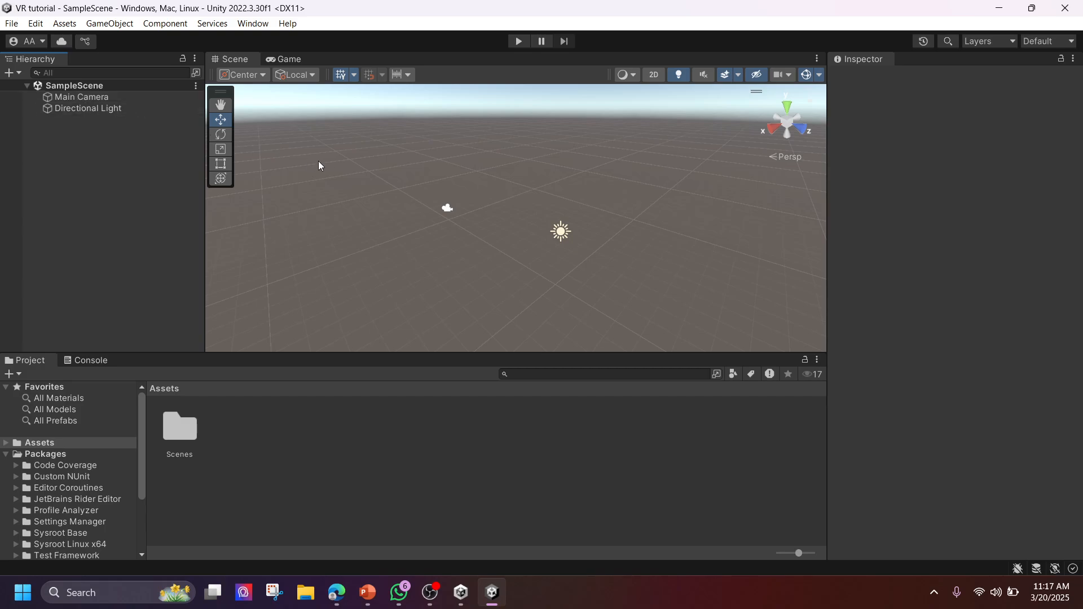
{"action": "left_click", "coordinate": [99, 110]}
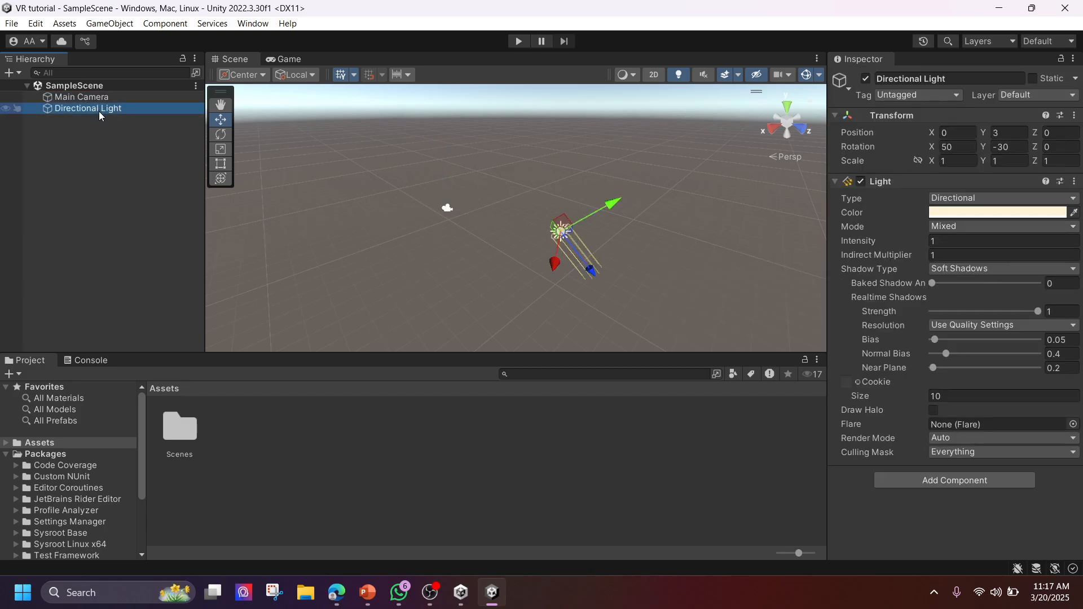
{"action": "left_click", "coordinate": [142, 184]}
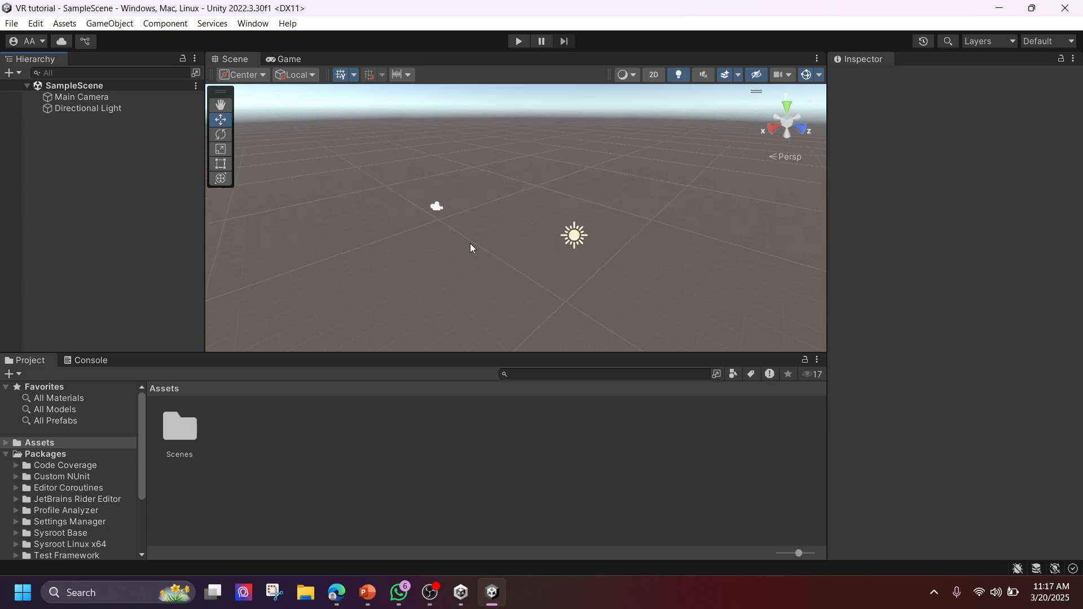
{"action": "left_click", "coordinate": [65, 108]}
{"action": "left_click", "coordinate": [66, 98]}
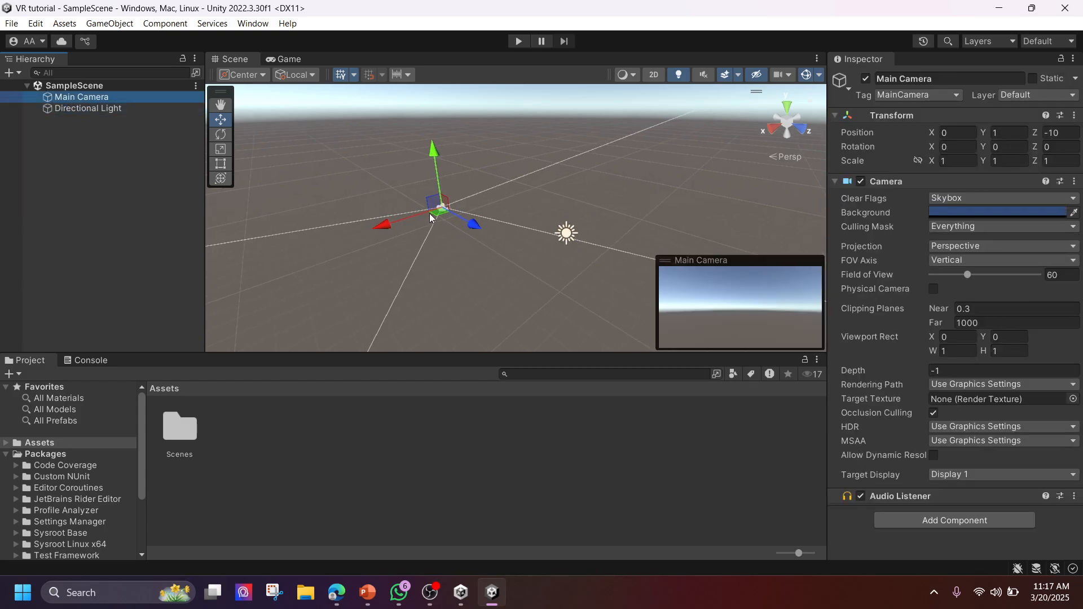
Review the Main Camera's Audio Listener and Camera components, including the available Projection options
{"action": "left_click", "coordinate": [896, 497]}
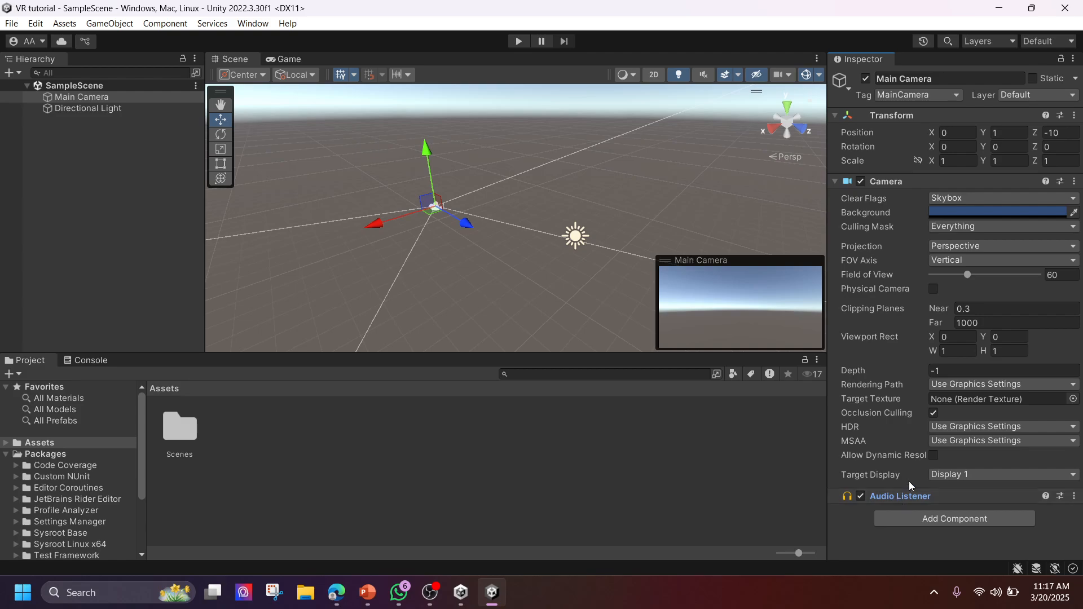
{"action": "left_click", "coordinate": [890, 182]}
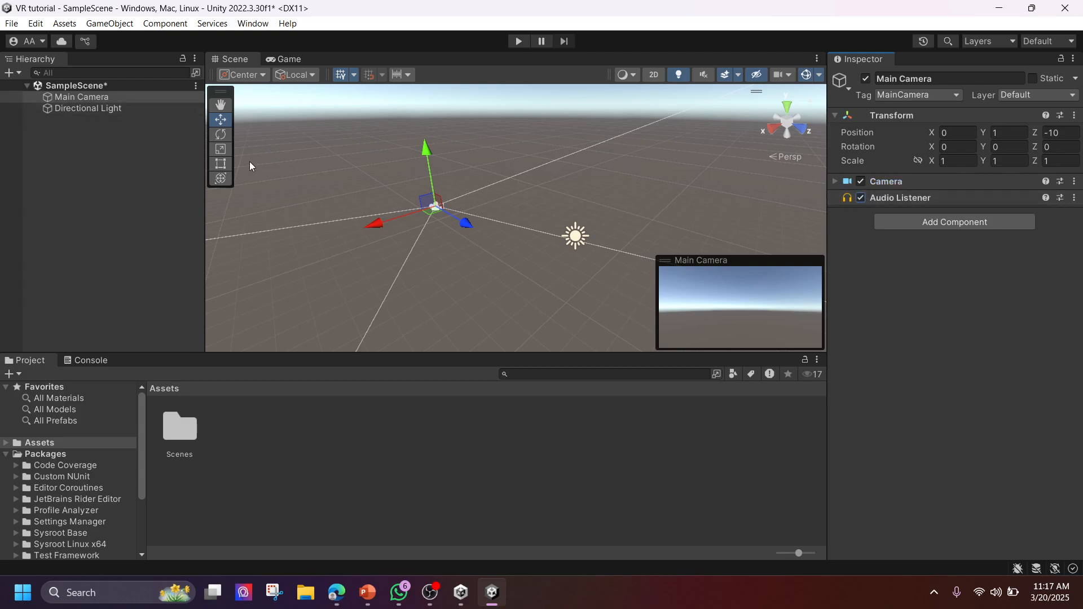
{"action": "left_click", "coordinate": [878, 181]}
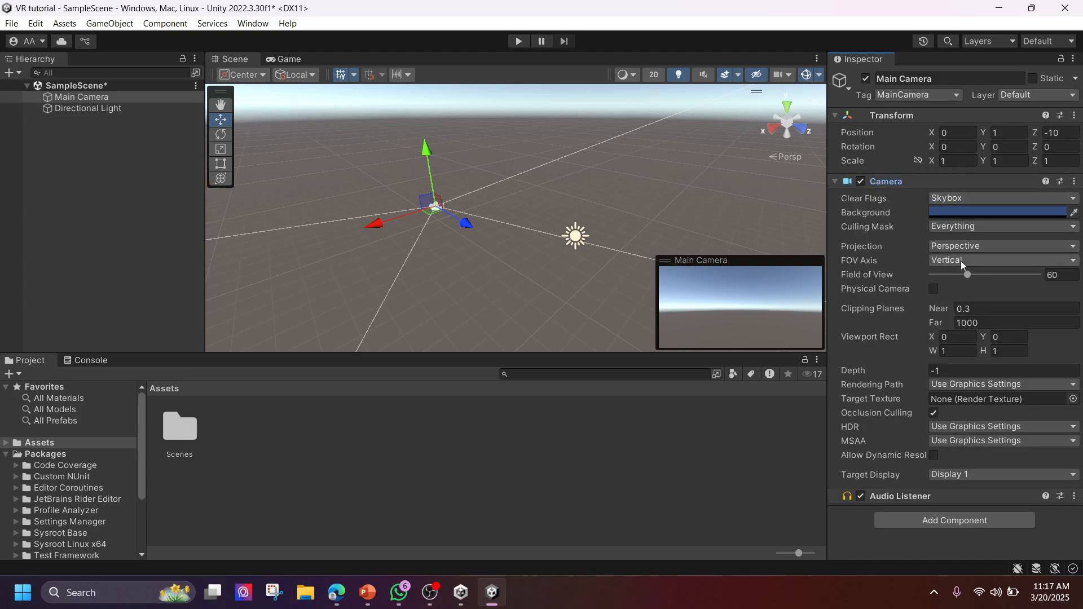
{"action": "left_click", "coordinate": [961, 247]}
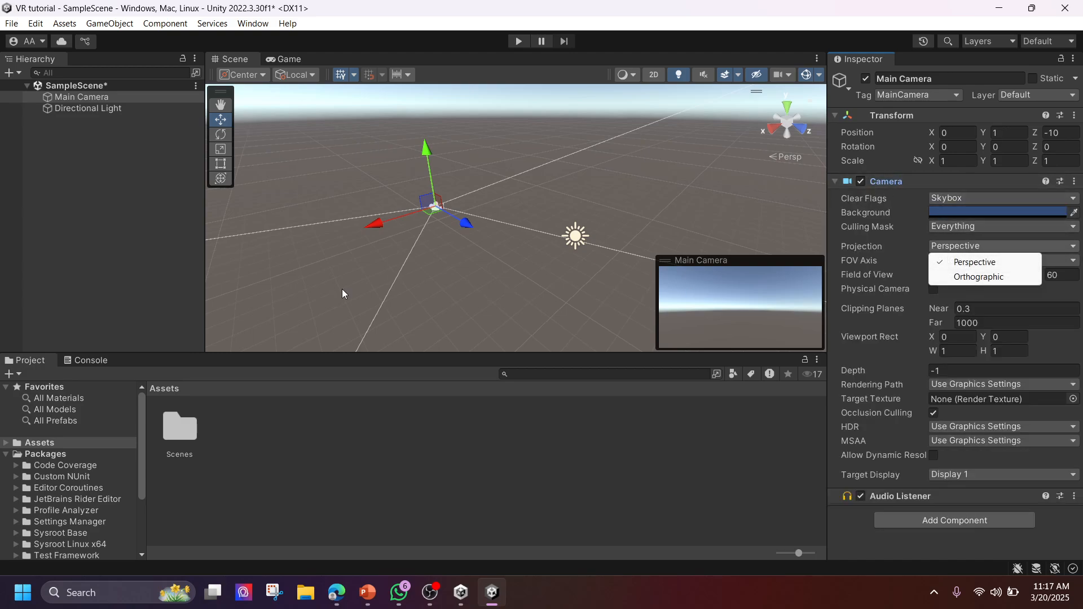
{"action": "right_click", "coordinate": [85, 146]}
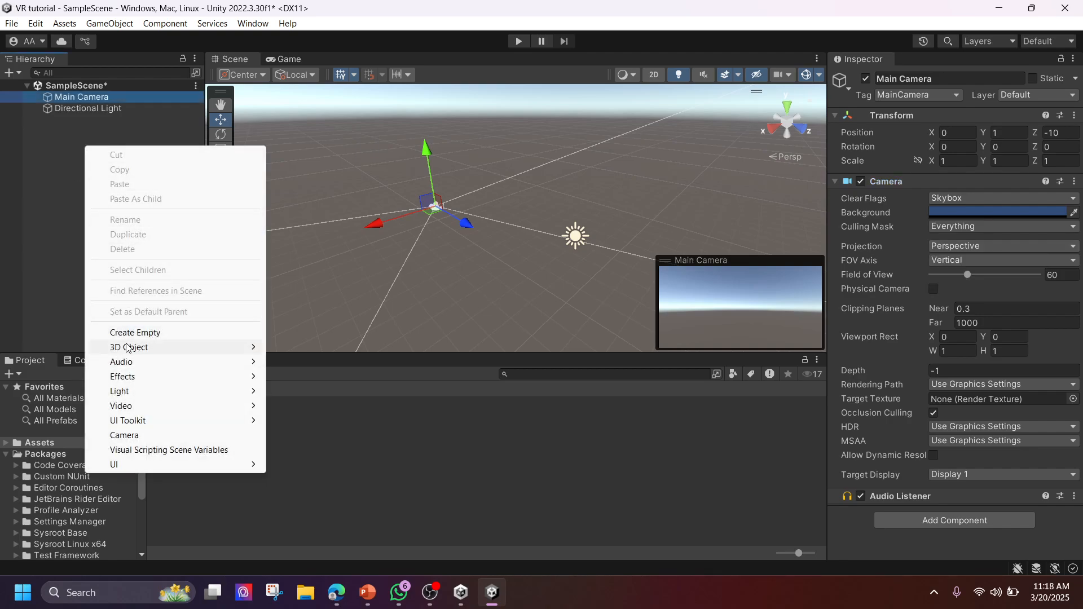
{"action": "mouse_move", "coordinate": [128, 347]}
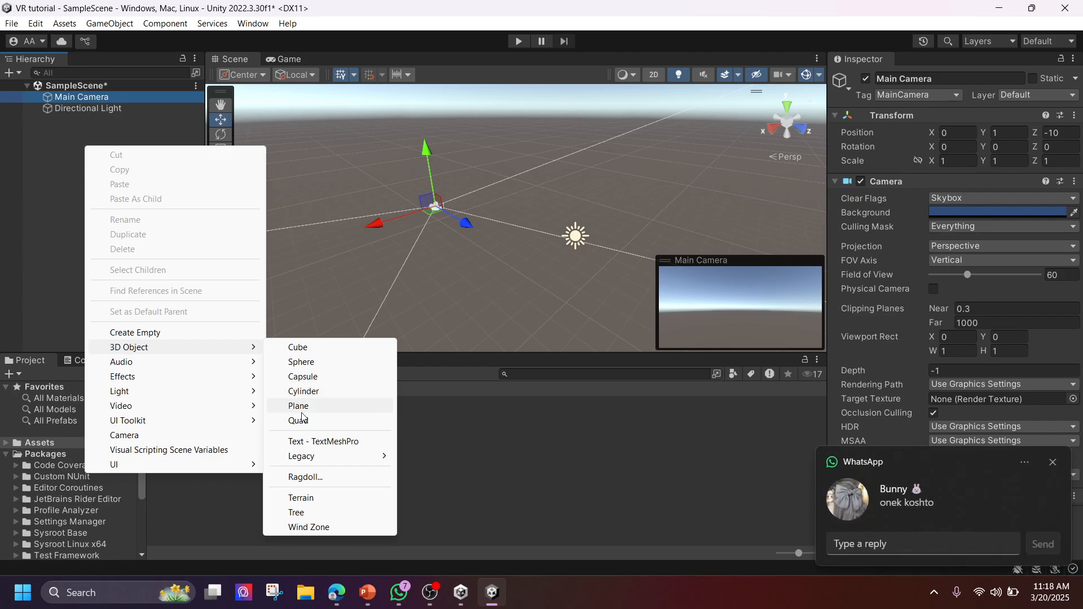
{"action": "left_click", "coordinate": [104, 139]}
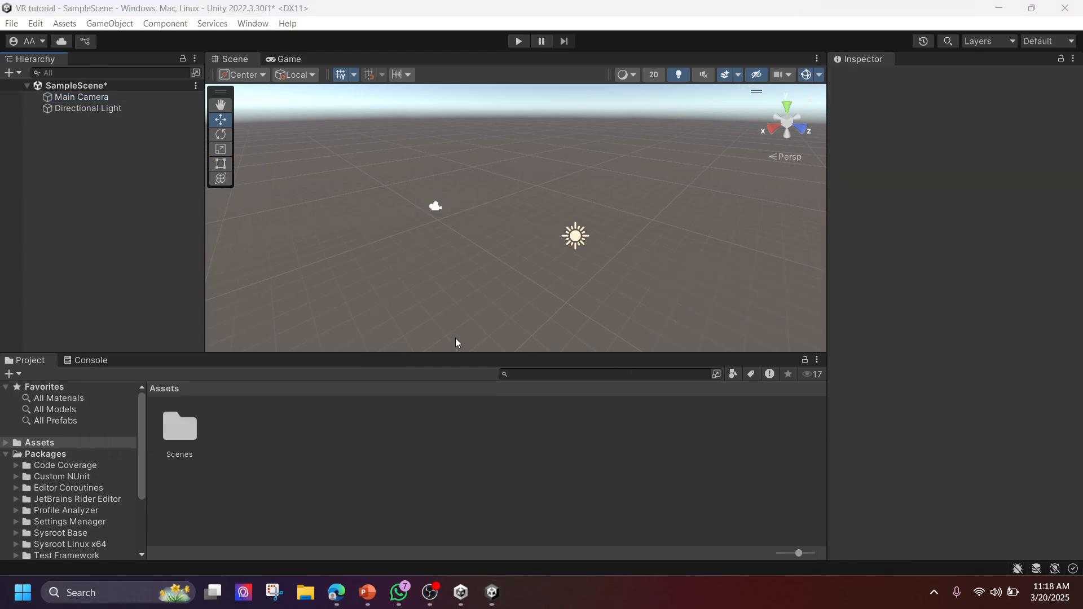
Add a Plane 3D object to SampleScene
{"action": "right_click", "coordinate": [104, 139]}
{"action": "mouse_move", "coordinate": [179, 338]}
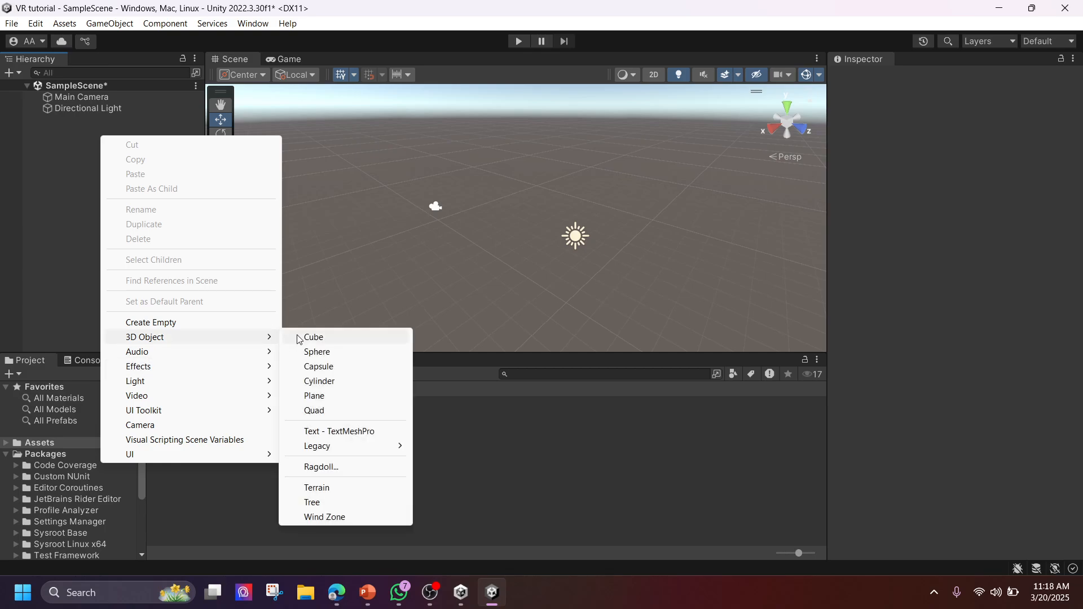
{"action": "left_click", "coordinate": [336, 395]}
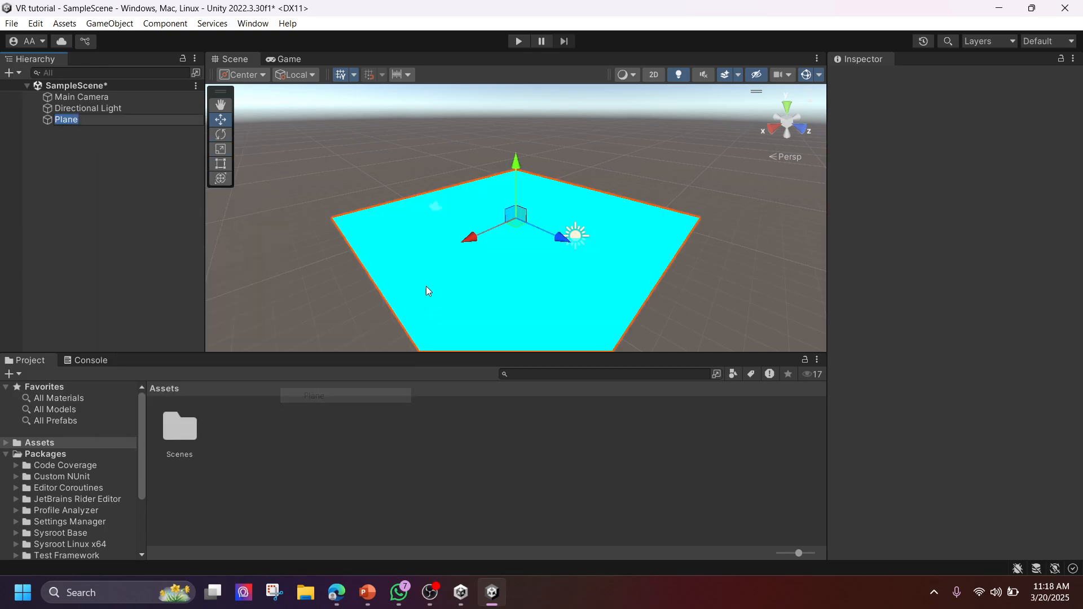
{"action": "scroll", "coordinate": [488, 232], "scroll_direction": "down", "scroll_amount": 2}
{"action": "scroll", "coordinate": [500, 225], "scroll_direction": "up", "scroll_amount": 2}
{"action": "middle_click_drag", "start_coordinate": [460, 241], "coordinate": [495, 252]}
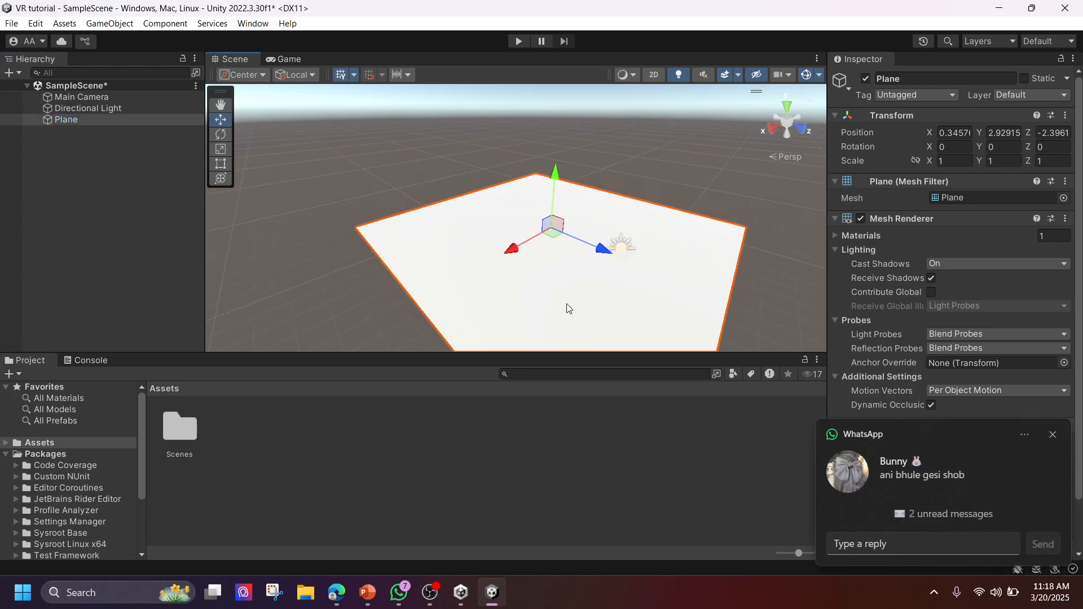
Dismiss the message notifications and lower the plane along the Y axis to about 2.14
{"action": "left_click", "coordinate": [1053, 434]}
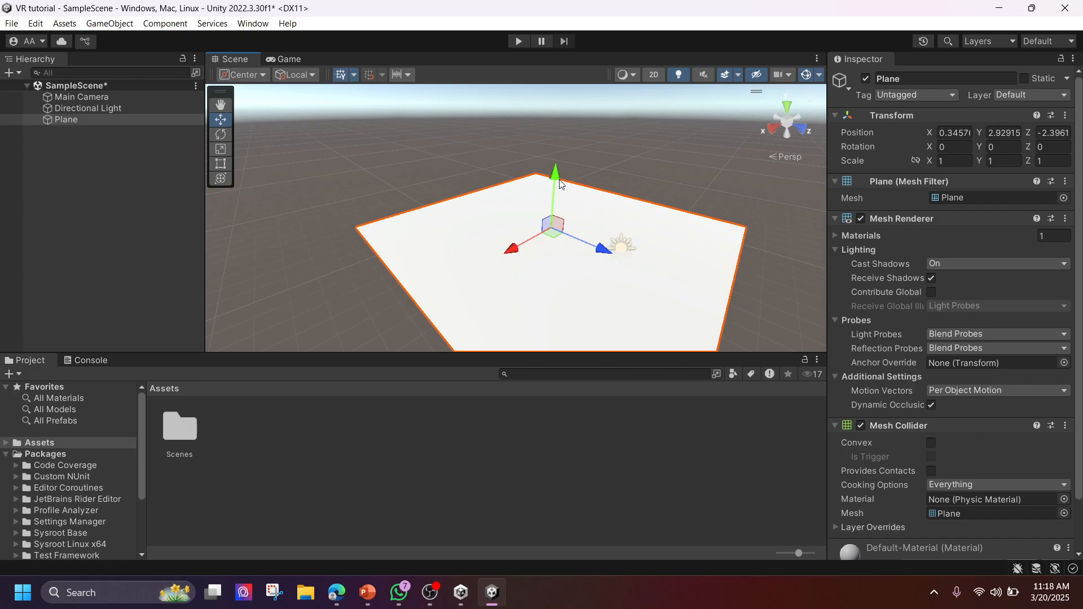
{"action": "mouse_move", "coordinate": [561, 184]}
{"action": "left_mouse_down"}
{"action": "mouse_move", "coordinate": [546, 223]}
{"action": "mouse_move", "coordinate": [552, 194]}
{"action": "left_mouse_up"}
{"action": "right_click", "coordinate": [78, 129]}
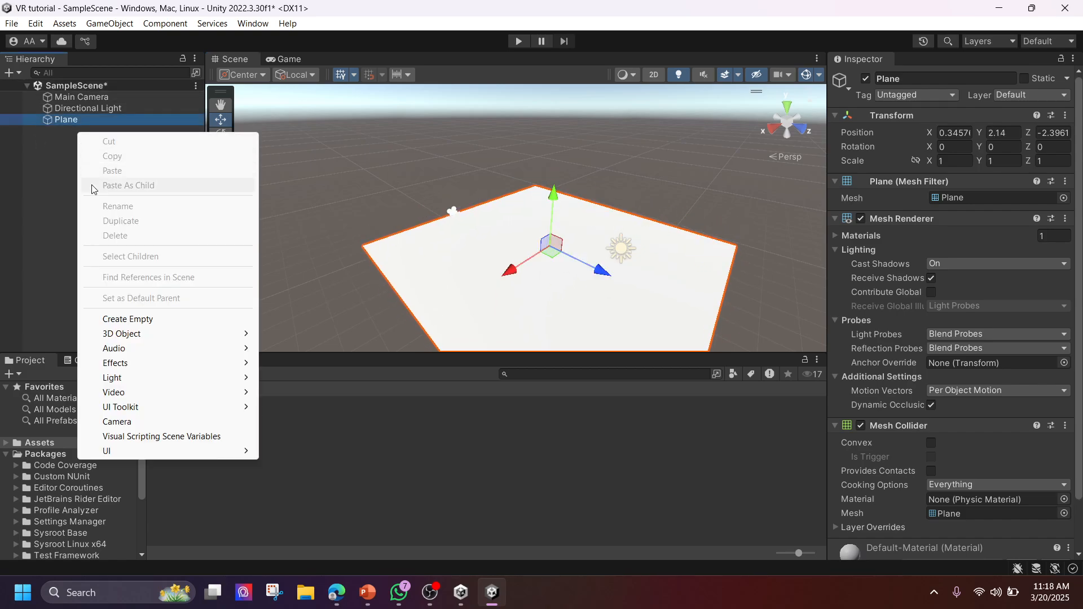
{"action": "left_click", "coordinate": [1052, 436]}
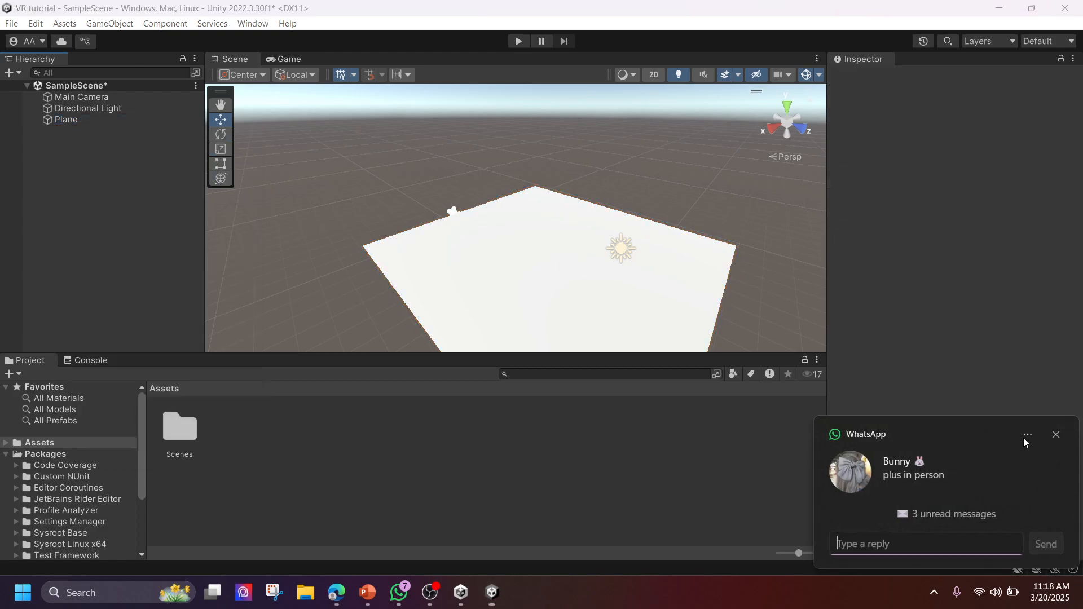
Switch to the Google Meet call, stop presenting the screen and mute the microphone
{"action": "left_click", "coordinate": [337, 597]}
{"action": "left_click", "coordinate": [326, 517]}
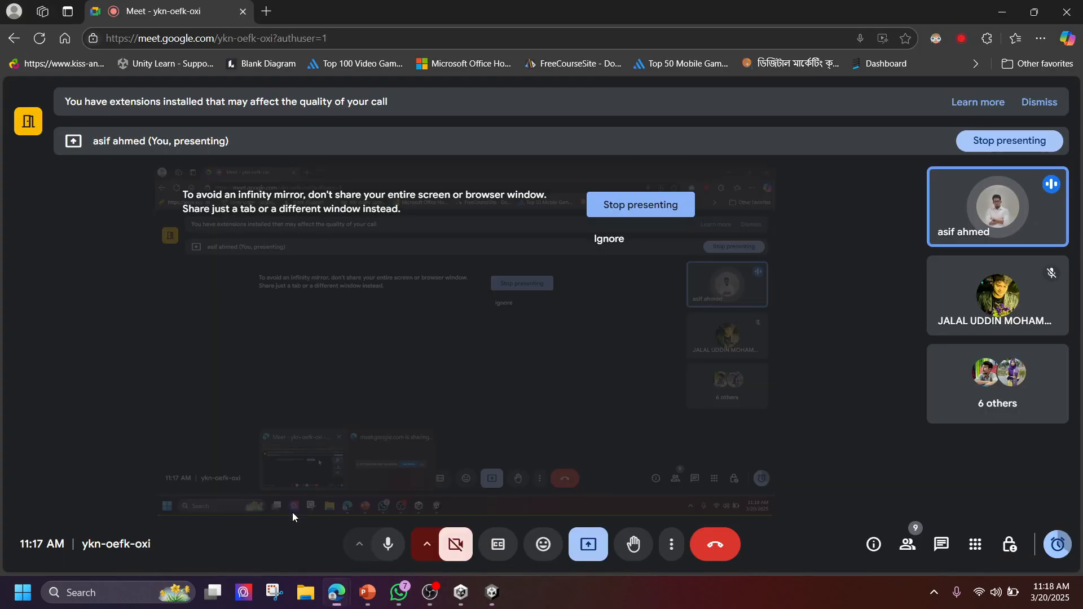
{"action": "left_click", "coordinate": [588, 545]}
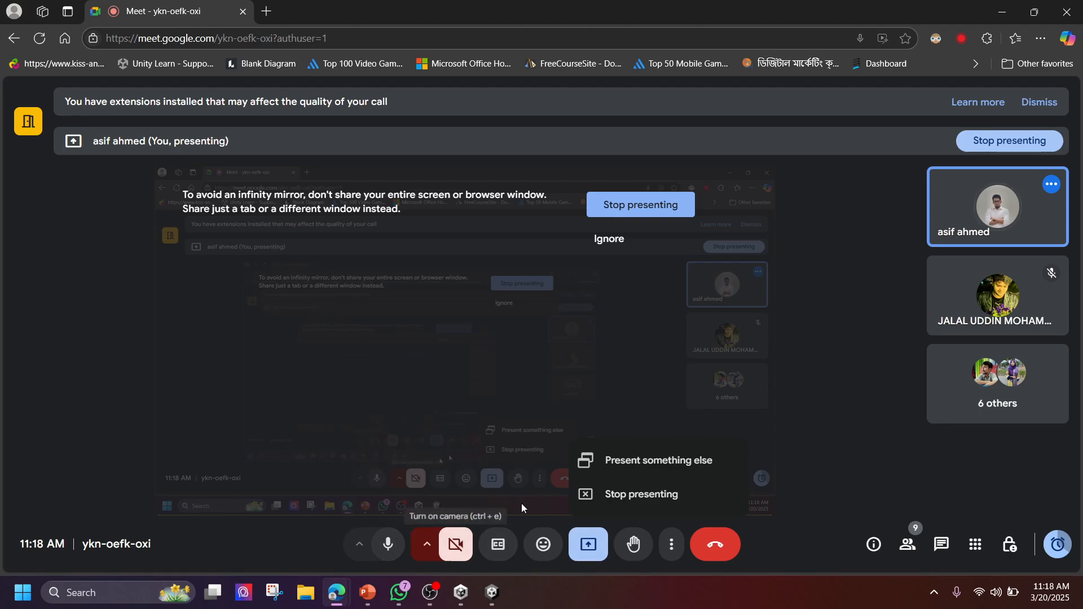
{"action": "left_click", "coordinate": [642, 494]}
{"action": "left_click", "coordinate": [389, 545]}
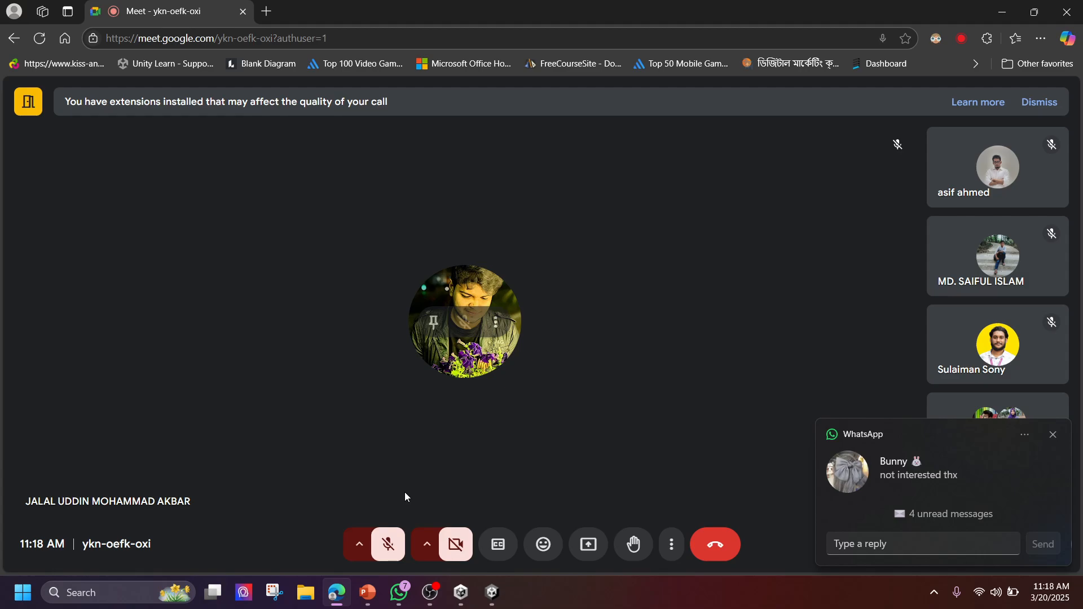
Open WhatsApp from the message notification, then minimize the open windows to return to the Unity Editor
{"action": "left_click", "coordinate": [918, 565]}
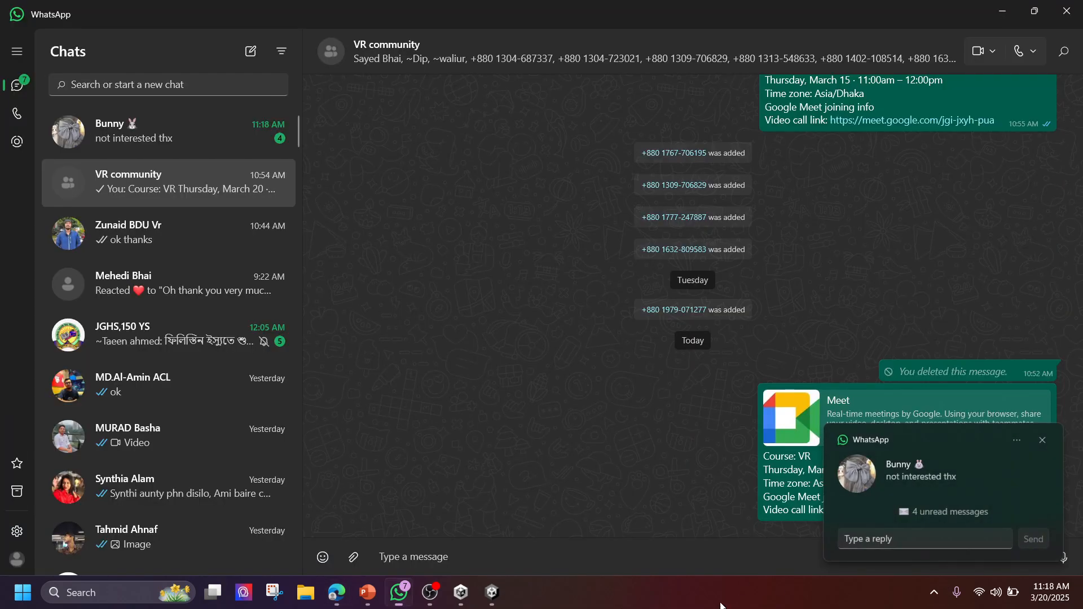
{"action": "left_click", "coordinate": [996, 8]}
{"action": "left_click", "coordinate": [996, 10]}
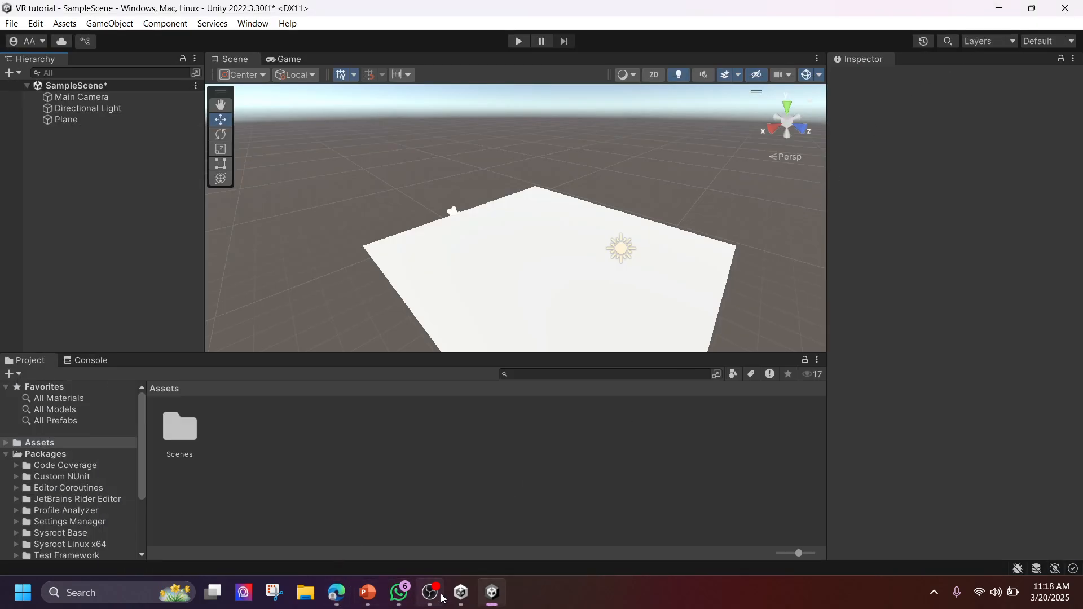
Switch to the Google Meet call and present the entire screen
{"action": "left_click", "coordinate": [337, 593]}
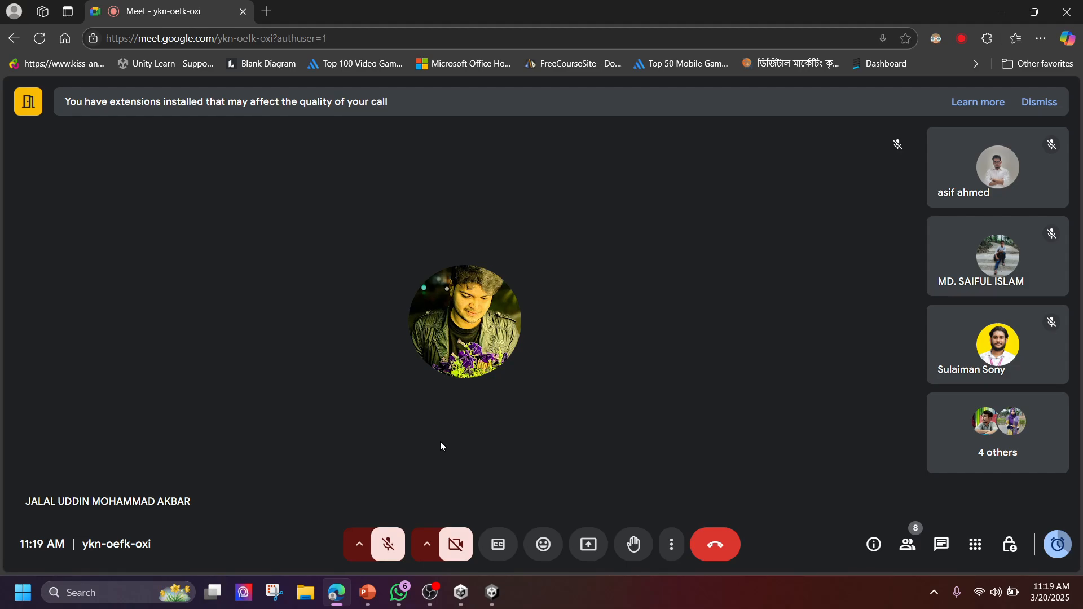
{"action": "left_click", "coordinate": [591, 554]}
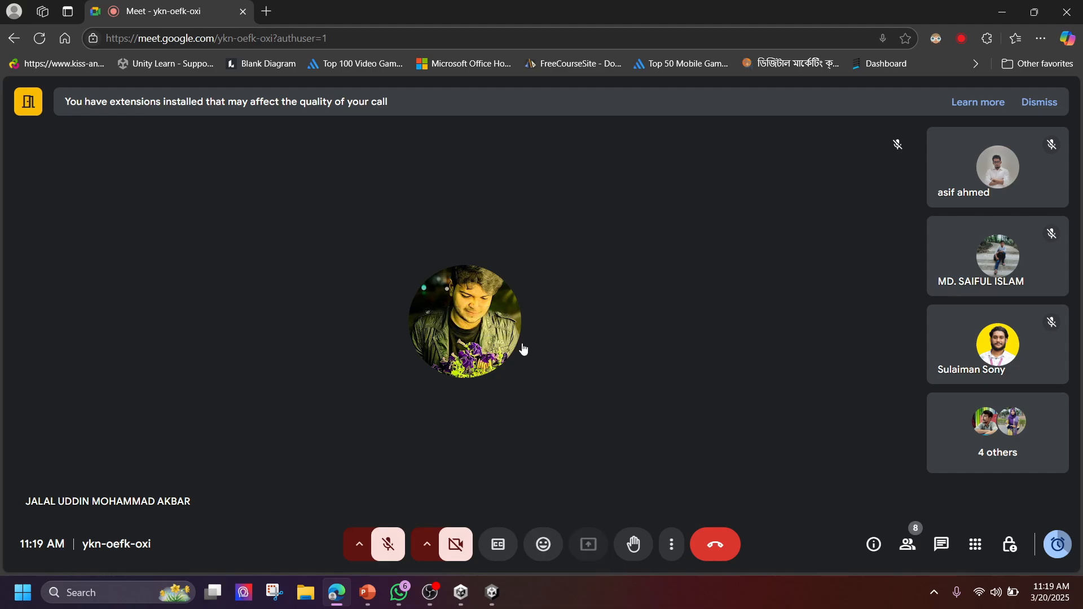
{"action": "left_click", "coordinate": [635, 110]}
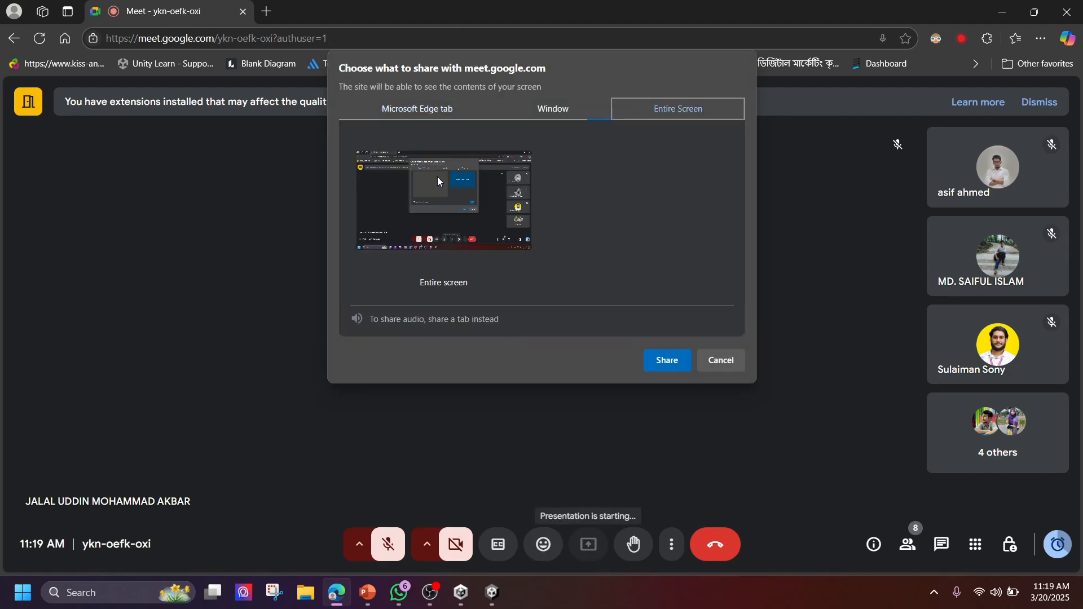
{"action": "left_click", "coordinate": [443, 217]}
{"action": "left_click", "coordinate": [667, 360]}
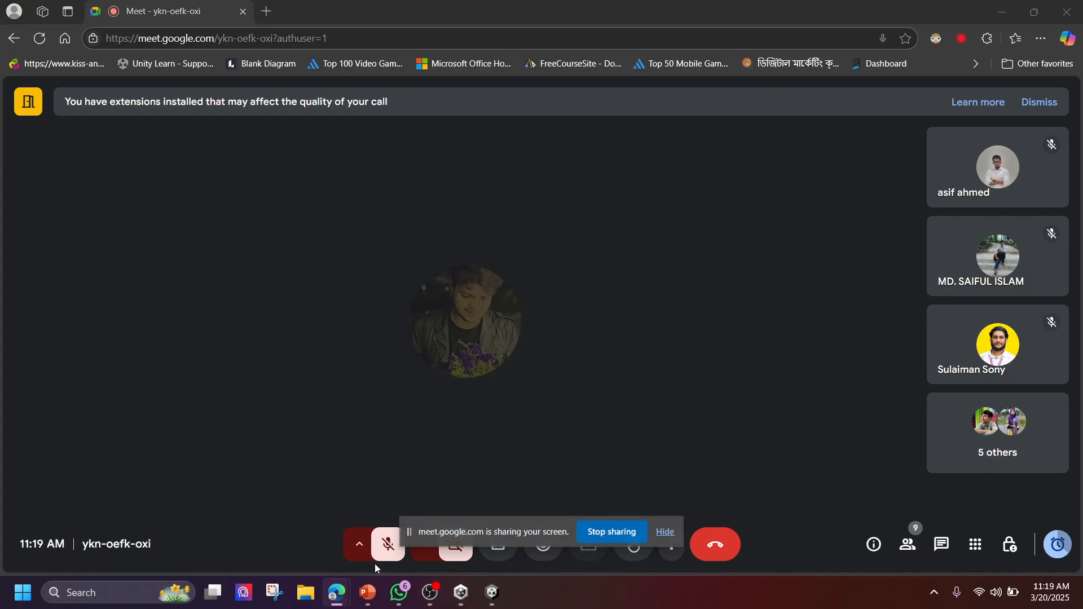
Switch to the Unity Editor and add a Cube 3D object to SampleScene
{"action": "left_click", "coordinate": [492, 593]}
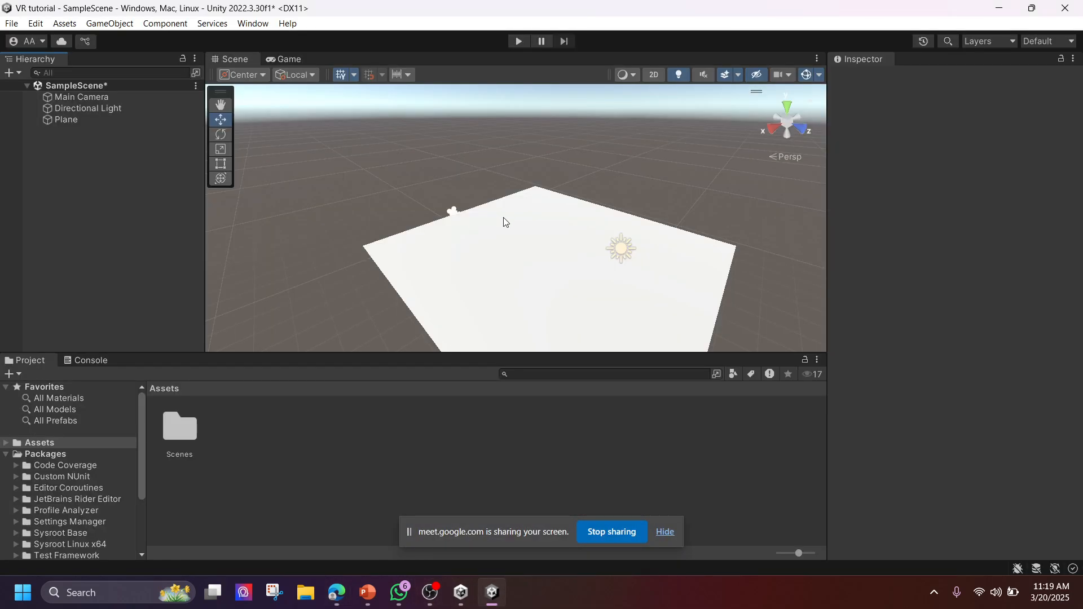
{"action": "scroll", "coordinate": [502, 234], "scroll_direction": "down", "scroll_amount": 3}
{"action": "scroll", "coordinate": [500, 257], "scroll_direction": "up", "scroll_amount": 3}
{"action": "middle_click_drag", "start_coordinate": [500, 266], "coordinate": [518, 247]}
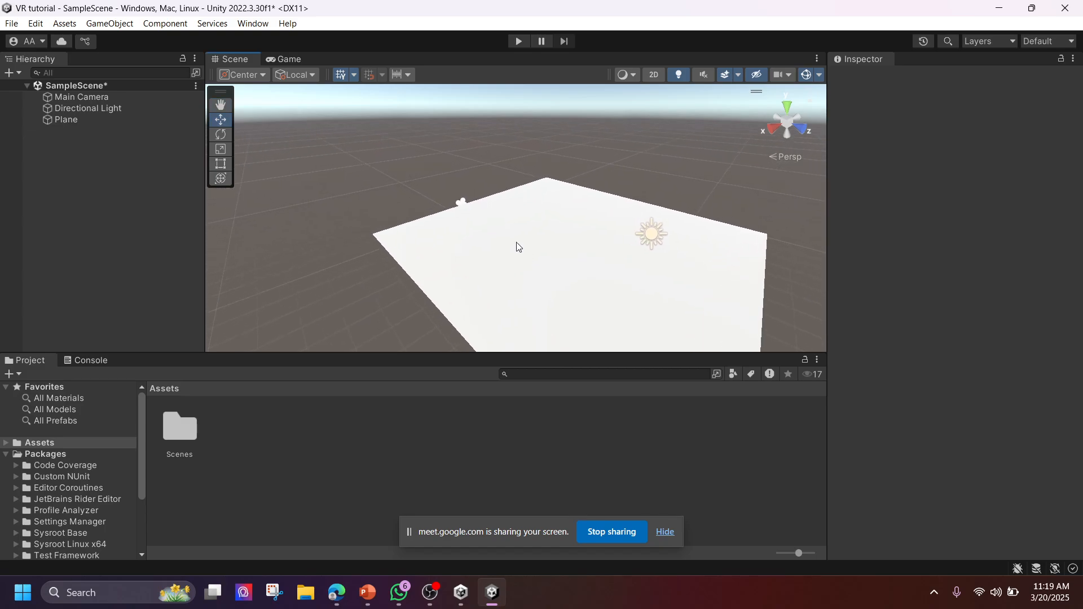
{"action": "right_click", "coordinate": [96, 138]}
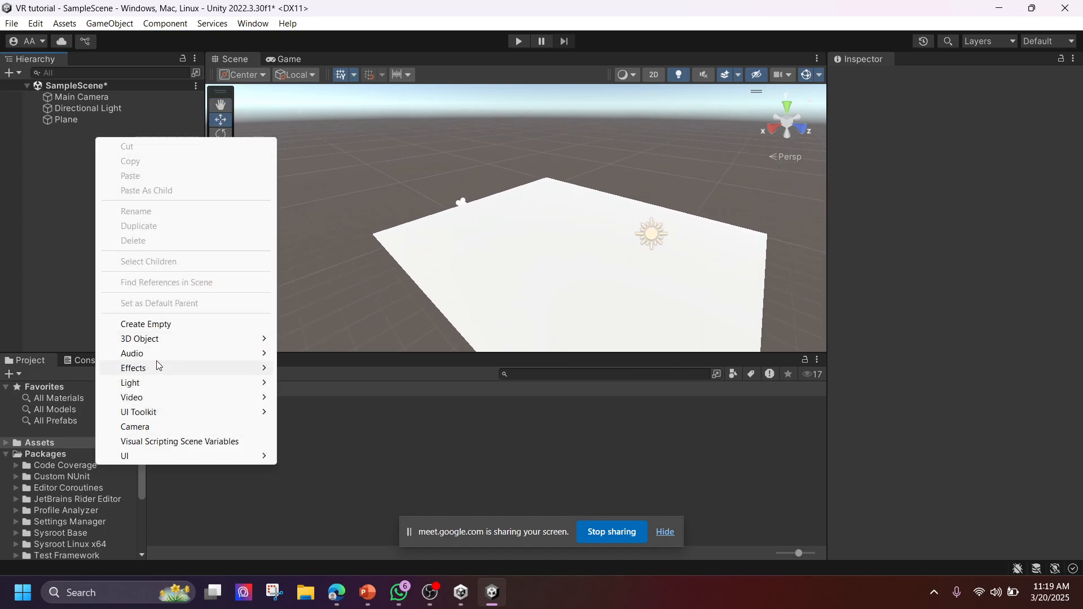
{"action": "mouse_move", "coordinate": [161, 339]}
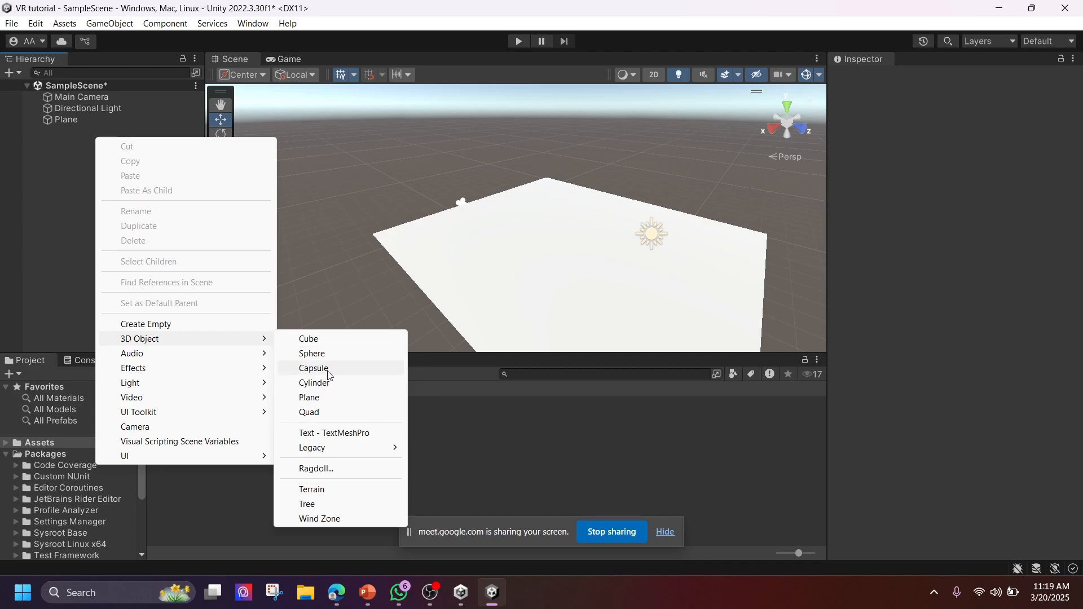
{"action": "left_click", "coordinate": [333, 340]}
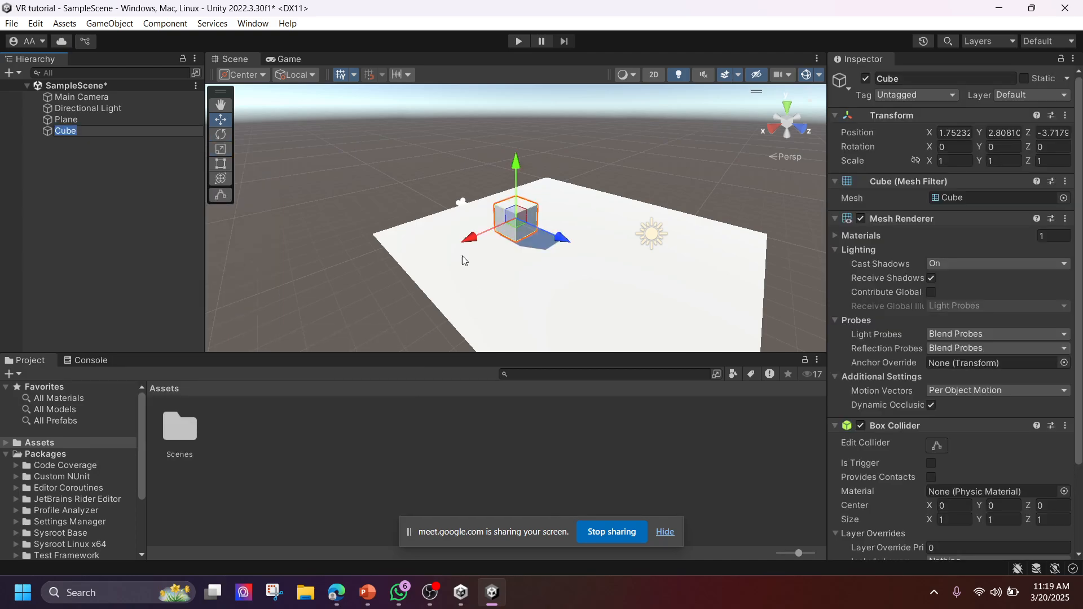
{"action": "left_click", "coordinate": [90, 158]}
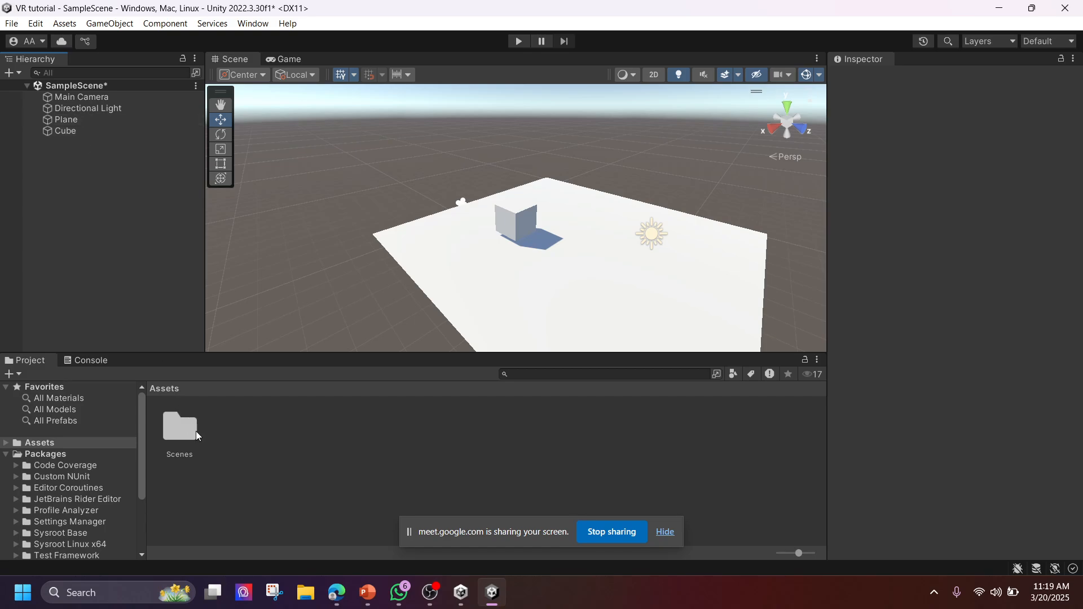
Create a folder named "materials" in the project's Assets and open it
{"action": "right_click", "coordinate": [271, 434]}
{"action": "mouse_move", "coordinate": [364, 47]}
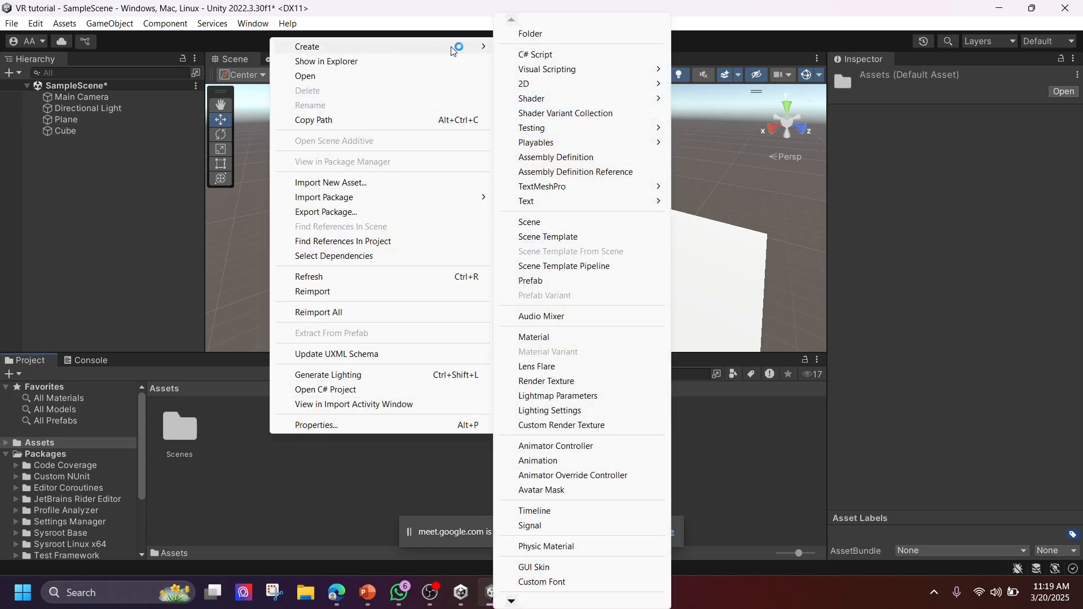
{"action": "left_click", "coordinate": [590, 31]}
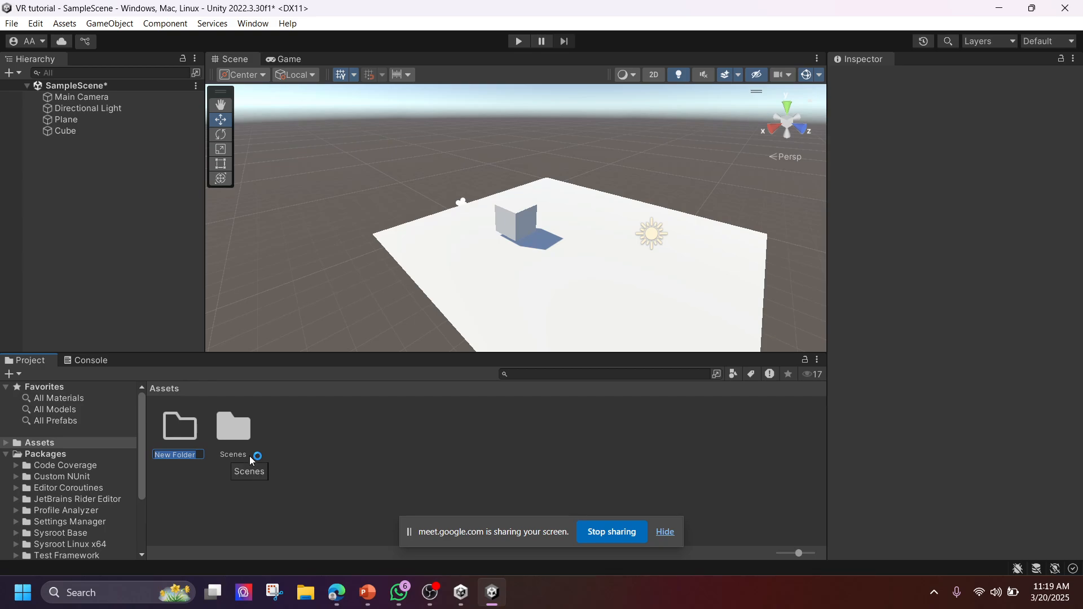
{"action": "type", "text": "materials"}
{"action": "key", "text": "Return"}
{"action": "key", "text": "Return"}
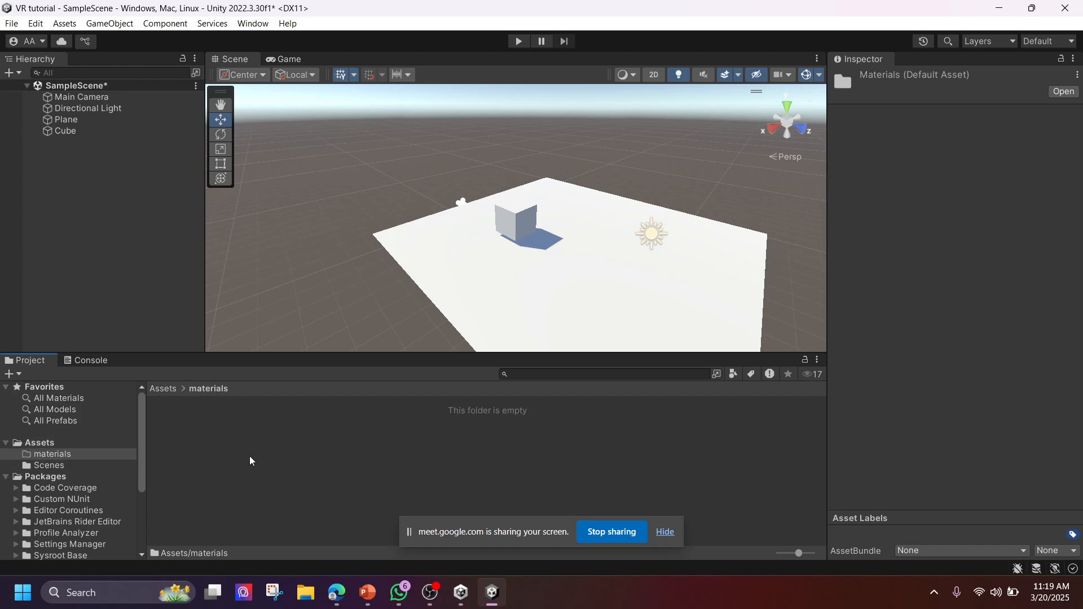
Create a new material named "gray mat" in the materials folder
{"action": "right_click", "coordinate": [249, 456]}
{"action": "mouse_move", "coordinate": [416, 78]}
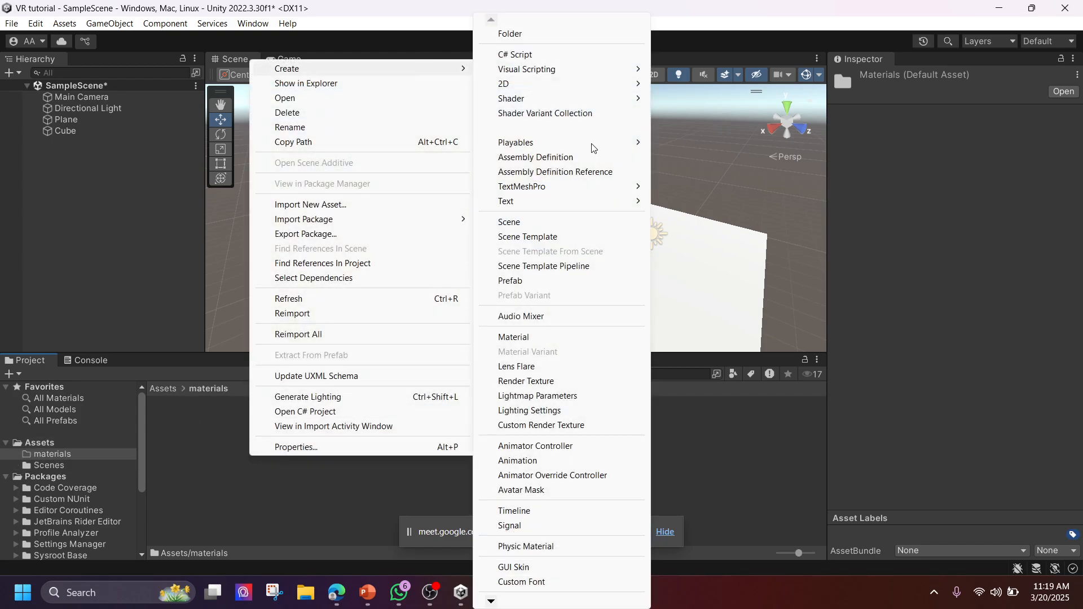
{"action": "left_click", "coordinate": [544, 337]}
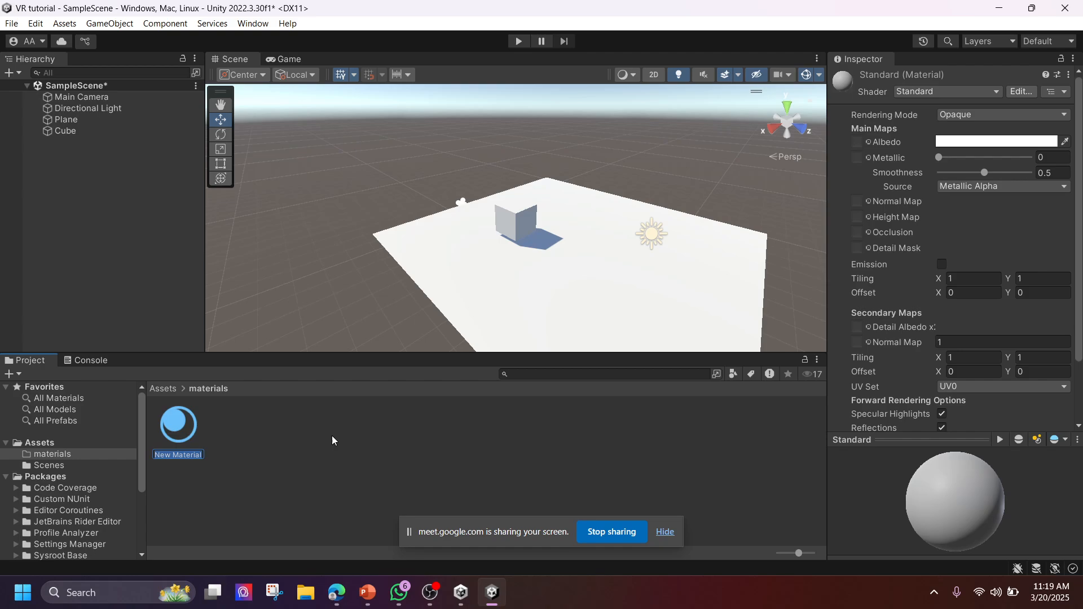
{"action": "type", "text": "gray mat"}
{"action": "key", "text": "Return"}
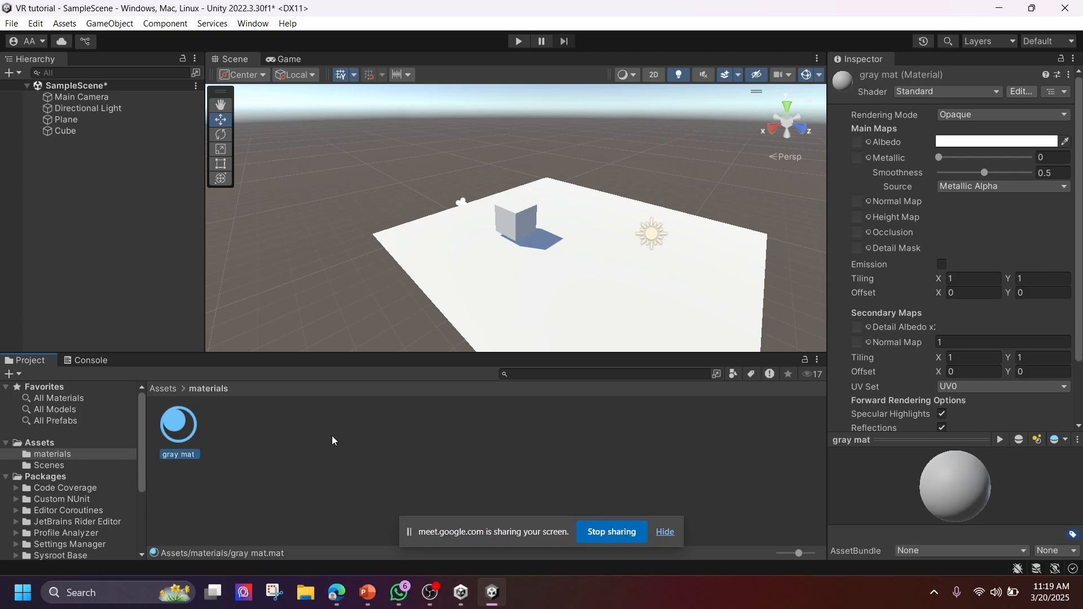
Duplicate the gray mat material and rename the copy "red mat"
{"action": "key", "text": "ctrl+d"}
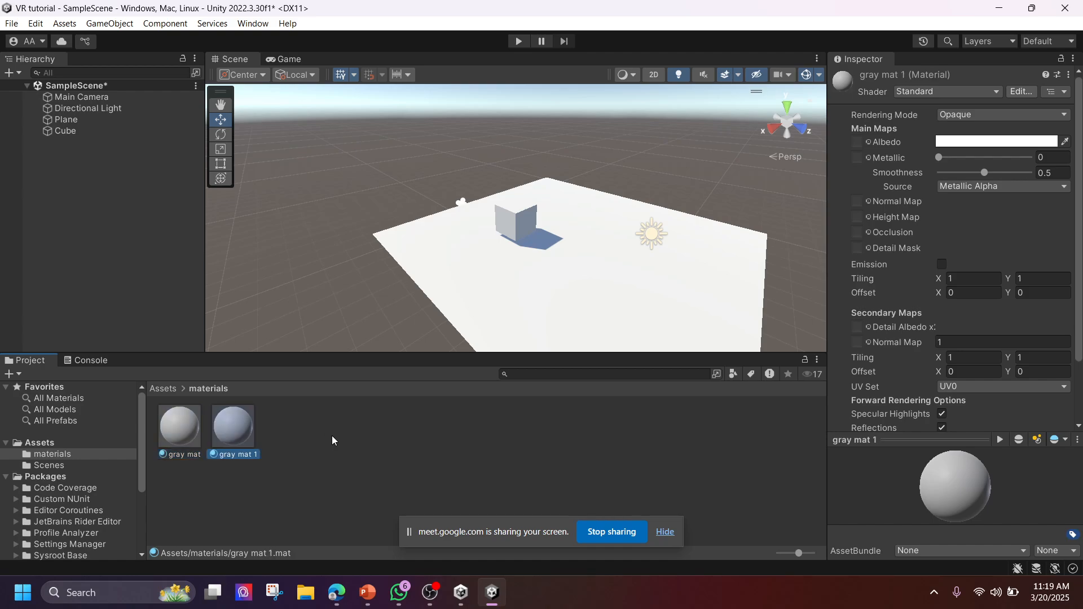
{"action": "left_click", "coordinate": [252, 450]}
{"action": "type", "text": "red mat"}
{"action": "key", "text": "Return"}
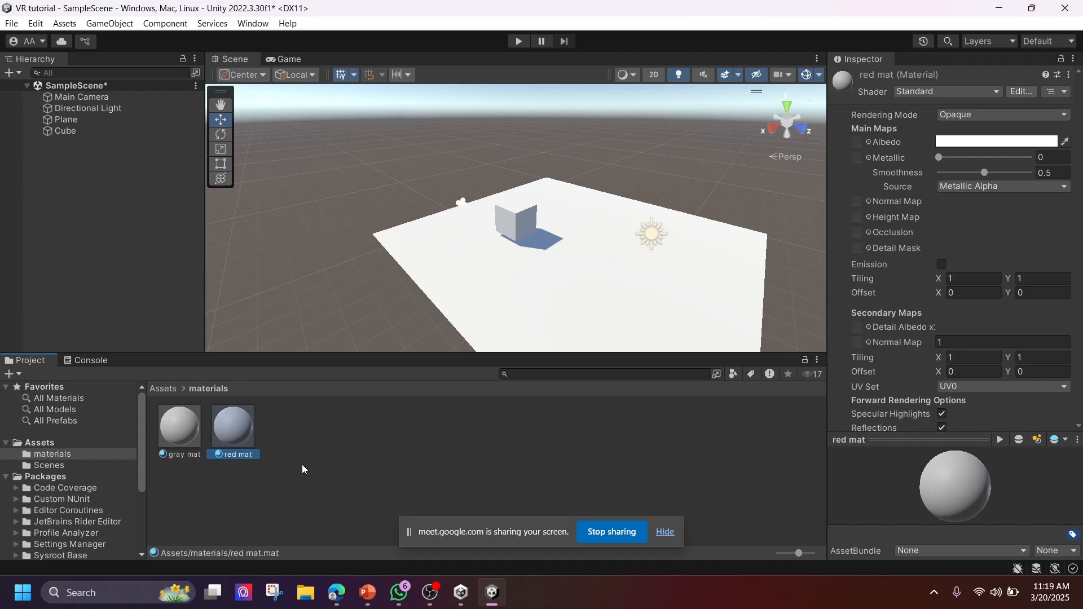
Set the albedo color of gray mat to dark gray, hexadecimal 696969
{"action": "left_click", "coordinate": [195, 431]}
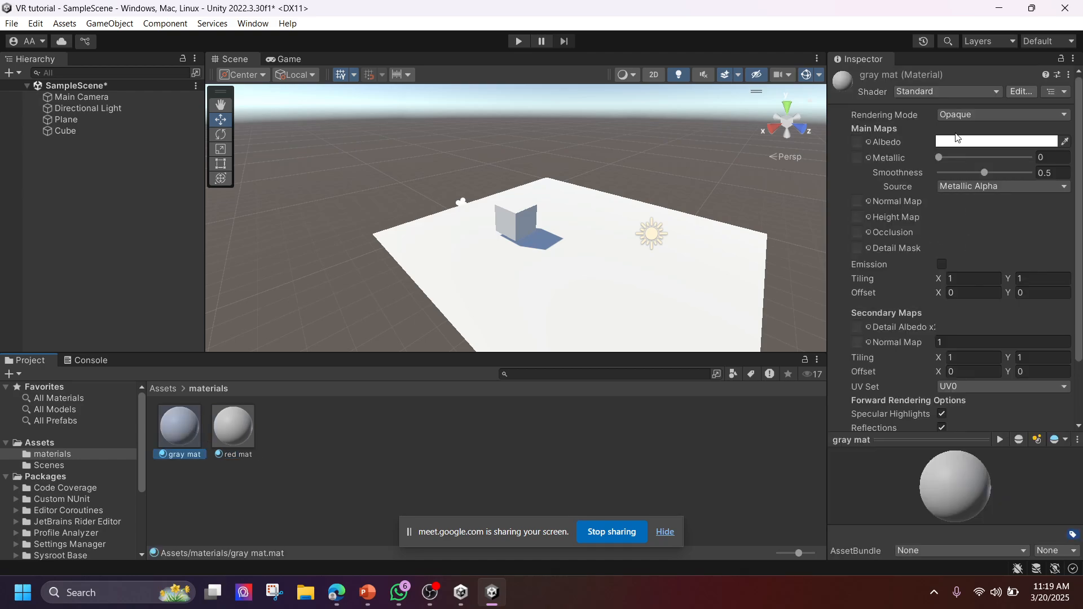
{"action": "left_click", "coordinate": [957, 141]}
{"action": "left_click_drag", "start_coordinate": [977, 232], "coordinate": [948, 255]}
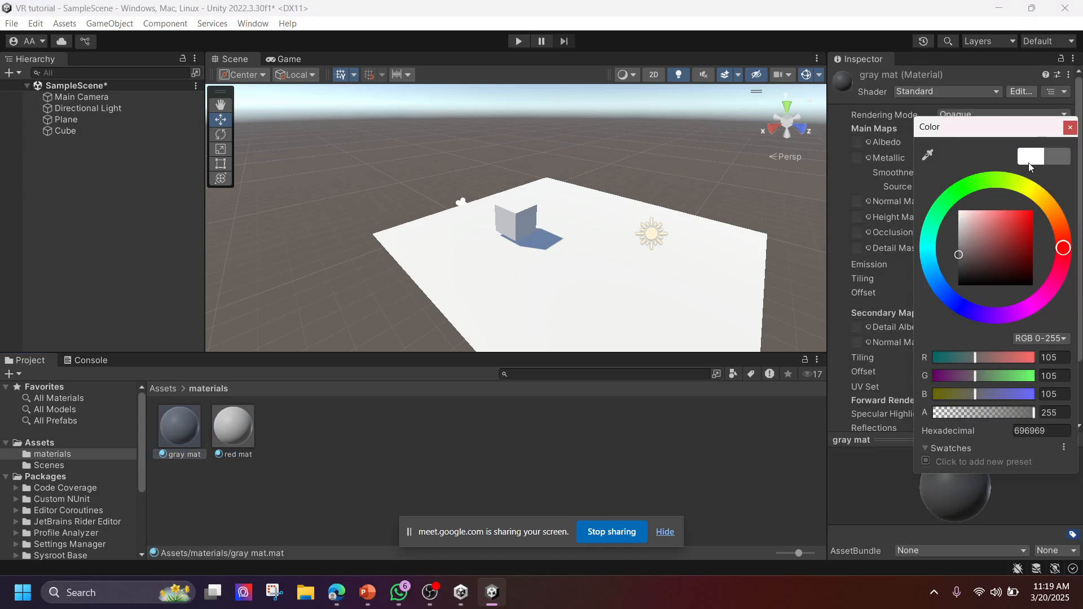
{"action": "left_click", "coordinate": [1070, 127]}
Set the albedo color of red mat to pure red, hexadecimal FF0000
{"action": "left_click", "coordinate": [248, 425]}
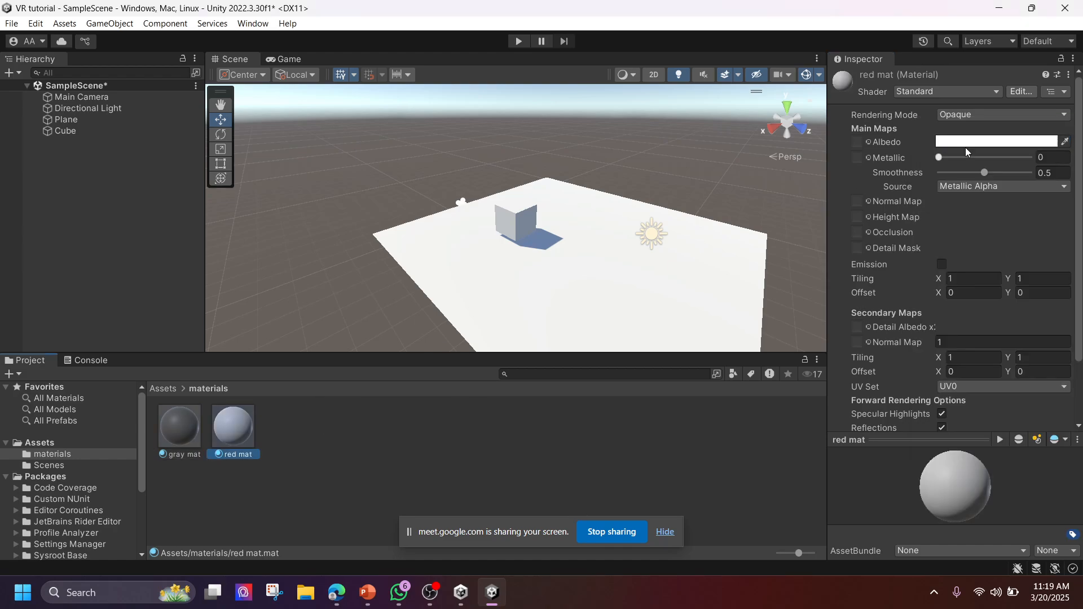
{"action": "left_click", "coordinate": [966, 143]}
{"action": "left_click_drag", "start_coordinate": [1020, 224], "coordinate": [1034, 202]}
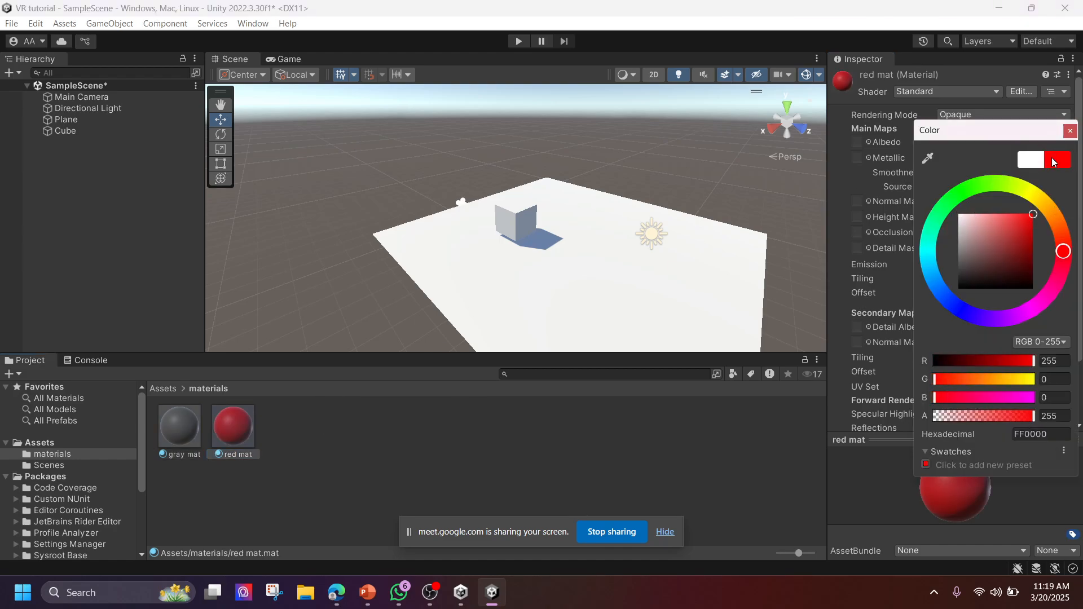
{"action": "left_click", "coordinate": [1071, 131]}
Apply red mat to the Cube and gray mat to the Plane in the scene
{"action": "left_click_drag", "start_coordinate": [233, 424], "coordinate": [534, 228]}
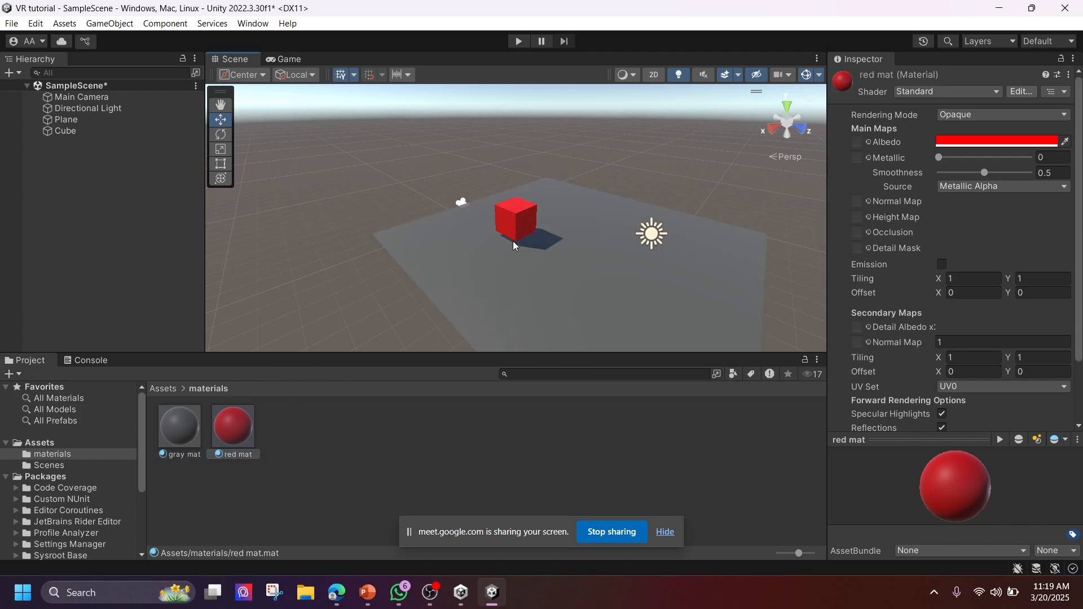
{"action": "scroll", "coordinate": [499, 220], "scroll_direction": "up", "scroll_amount": 2}
{"action": "middle_click_drag", "start_coordinate": [466, 226], "coordinate": [541, 281]}
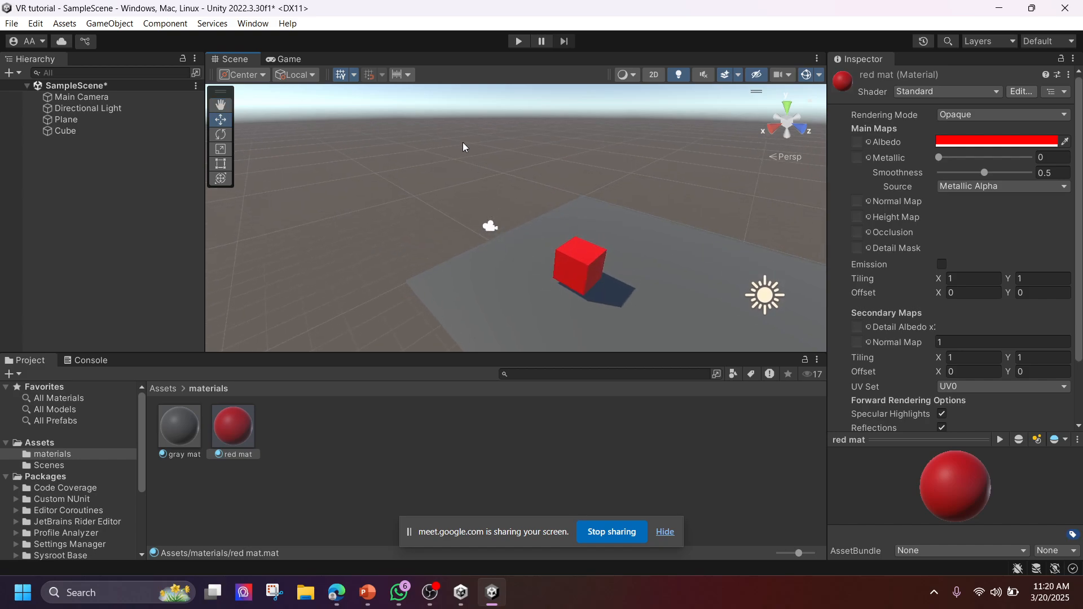
Dock the Game view beside the Scene view and raise the Main Camera to about Y 3.88
{"action": "left_click_drag", "start_coordinate": [287, 61], "coordinate": [745, 238]}
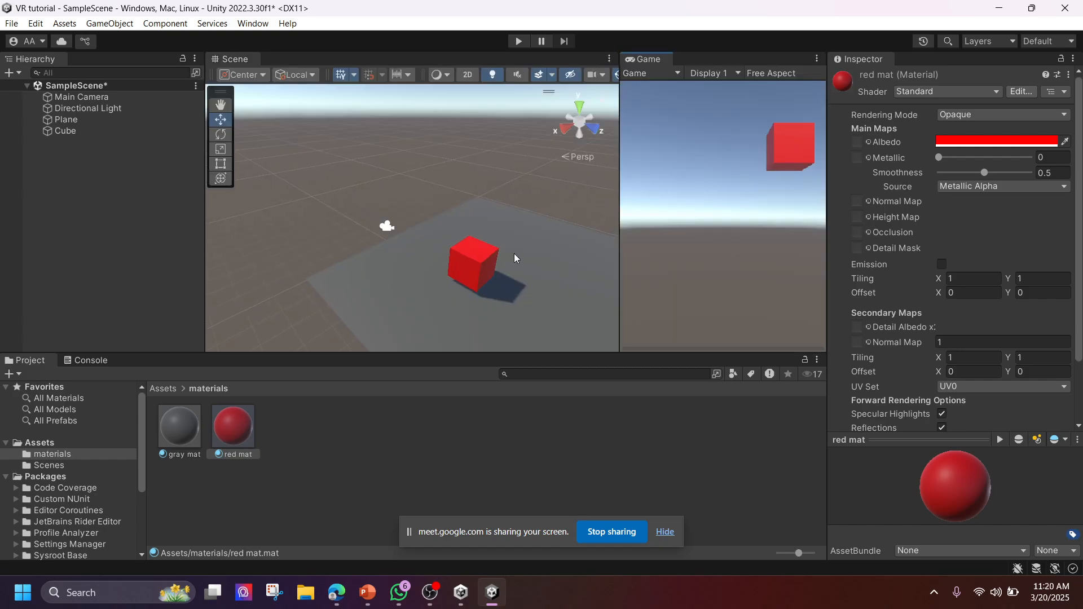
{"action": "left_click", "coordinate": [393, 225]}
{"action": "middle_click_drag", "start_coordinate": [425, 242], "coordinate": [427, 218]}
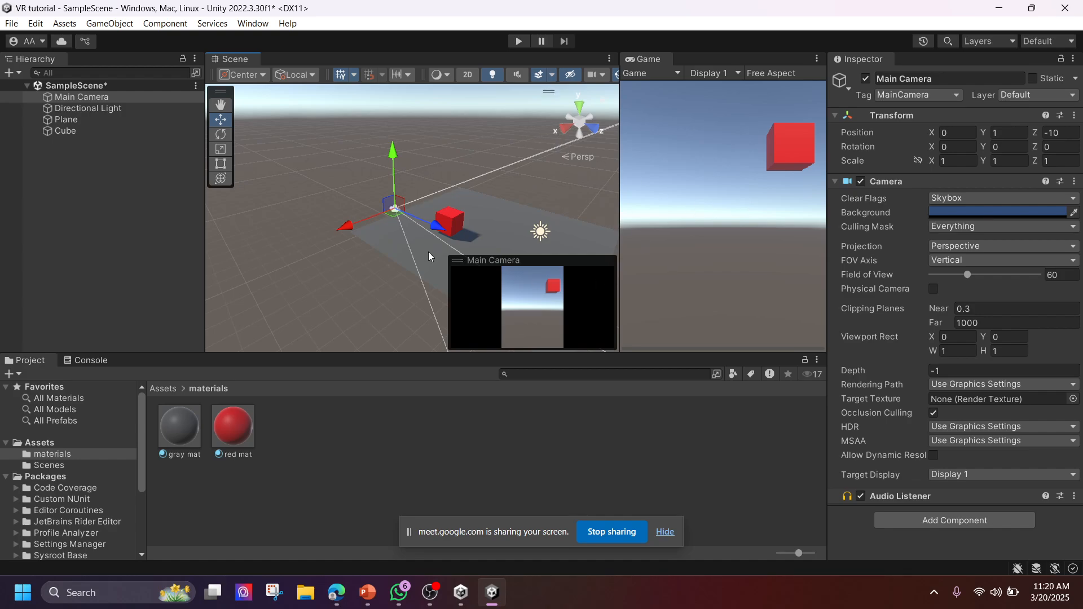
{"action": "left_click_drag", "start_coordinate": [391, 169], "coordinate": [390, 124]}
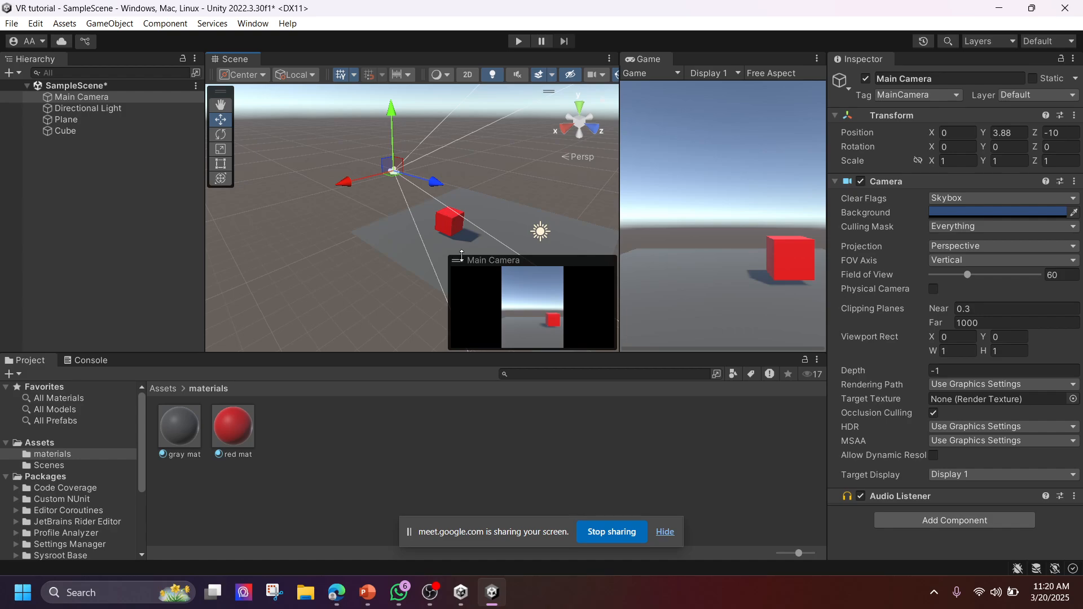
Set the Main Camera's projection to Orthographic
{"action": "left_click", "coordinate": [970, 249]}
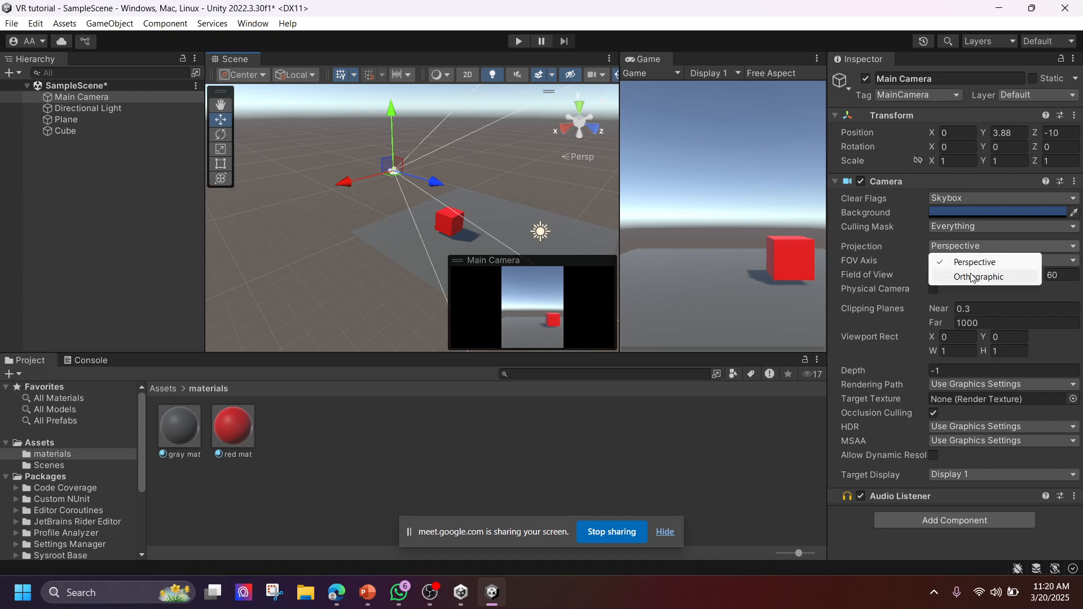
{"action": "left_click", "coordinate": [973, 277]}
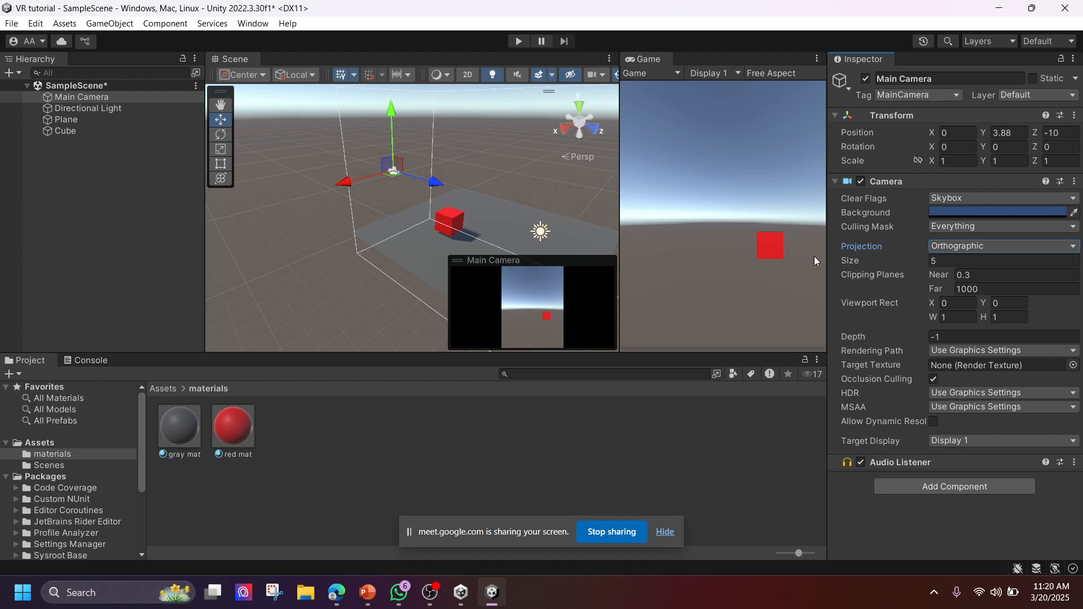
{"action": "middle_click_drag", "start_coordinate": [393, 218], "coordinate": [386, 264]}
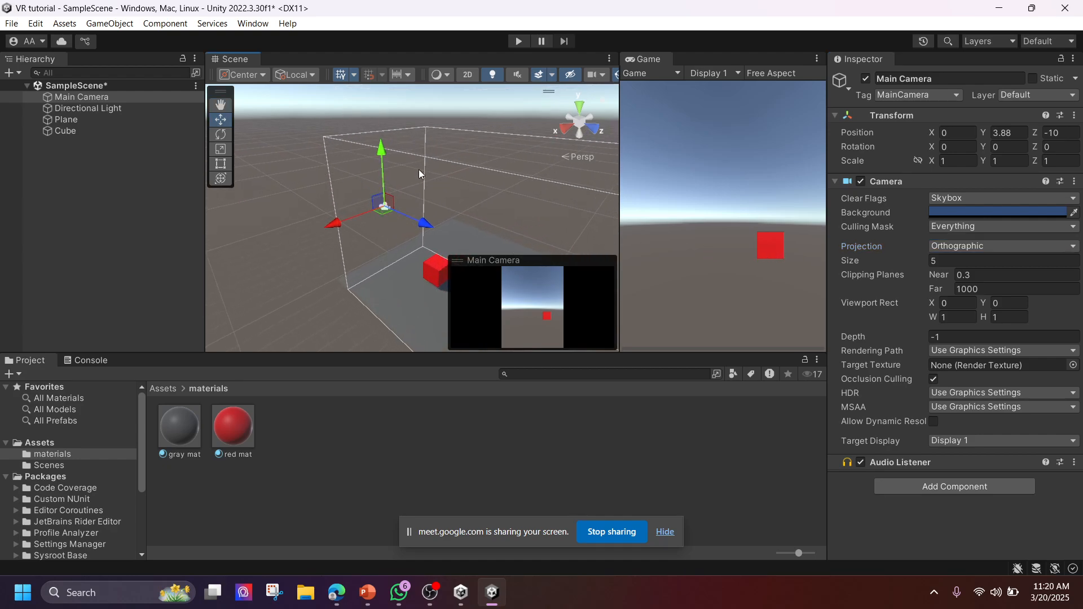
Rotate the Main Camera to about 18.5 degrees around X and widen the Game view
{"action": "left_click", "coordinate": [219, 138]}
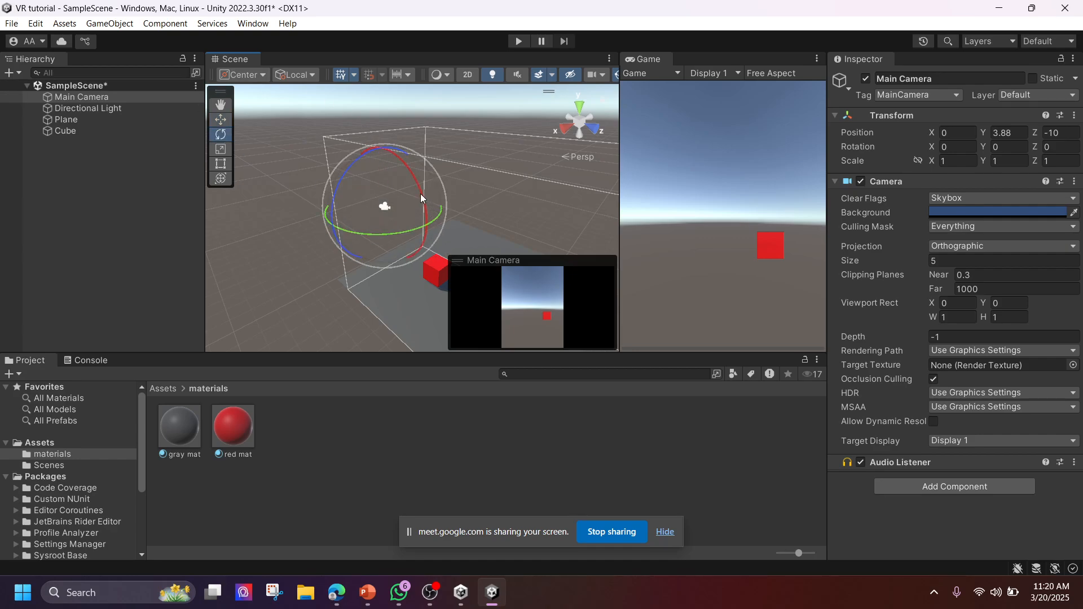
{"action": "left_click_drag", "start_coordinate": [421, 194], "coordinate": [442, 209]}
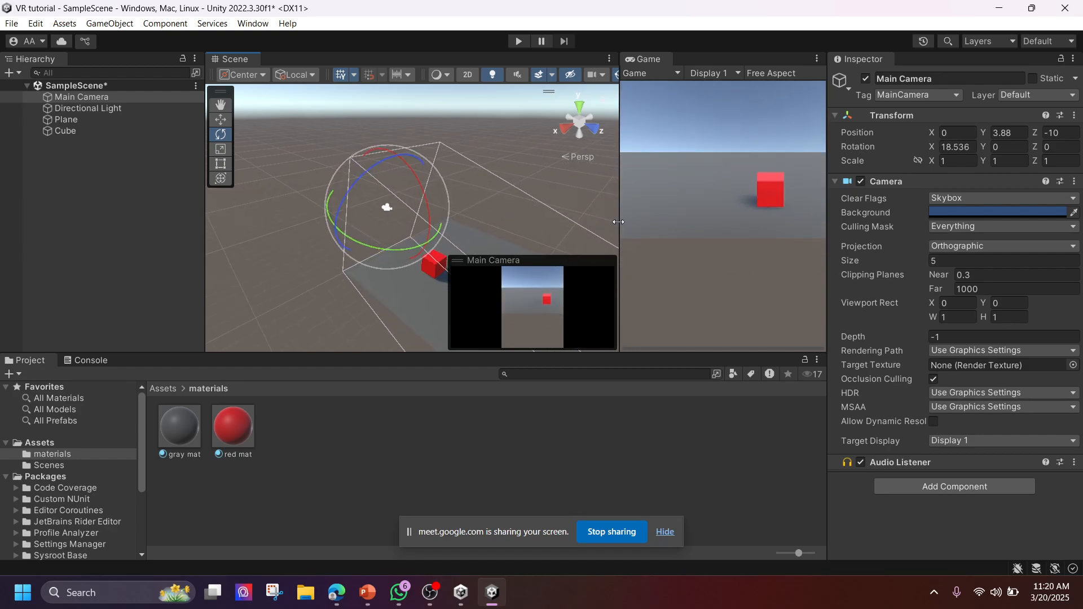
{"action": "left_click_drag", "start_coordinate": [619, 222], "coordinate": [495, 215]}
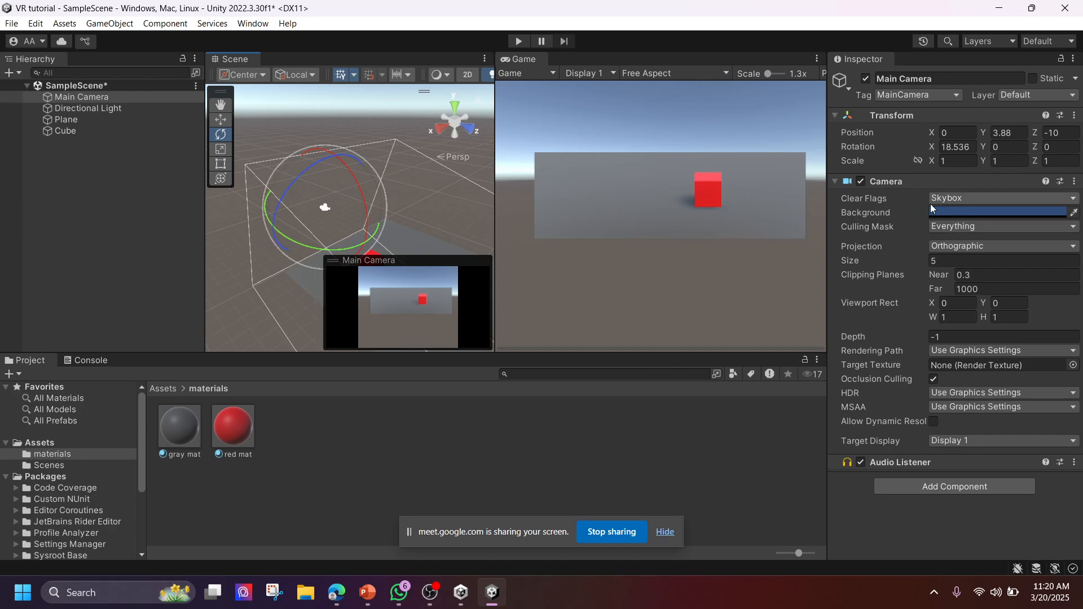
Set the Main Camera's projection back to Perspective and narrow the Game view again
{"action": "left_click", "coordinate": [960, 245]}
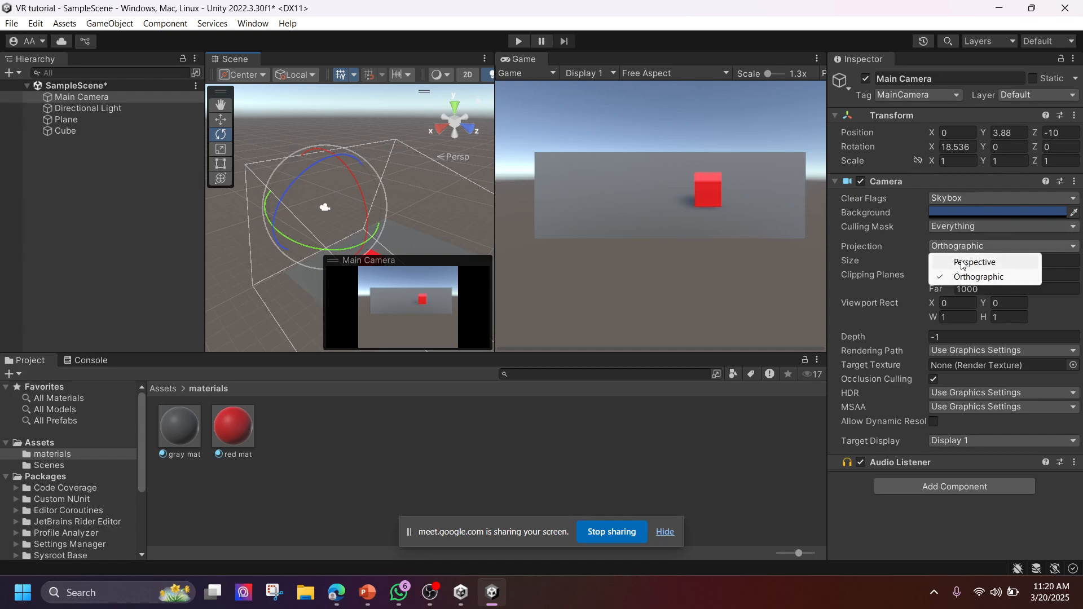
{"action": "left_click", "coordinate": [974, 262]}
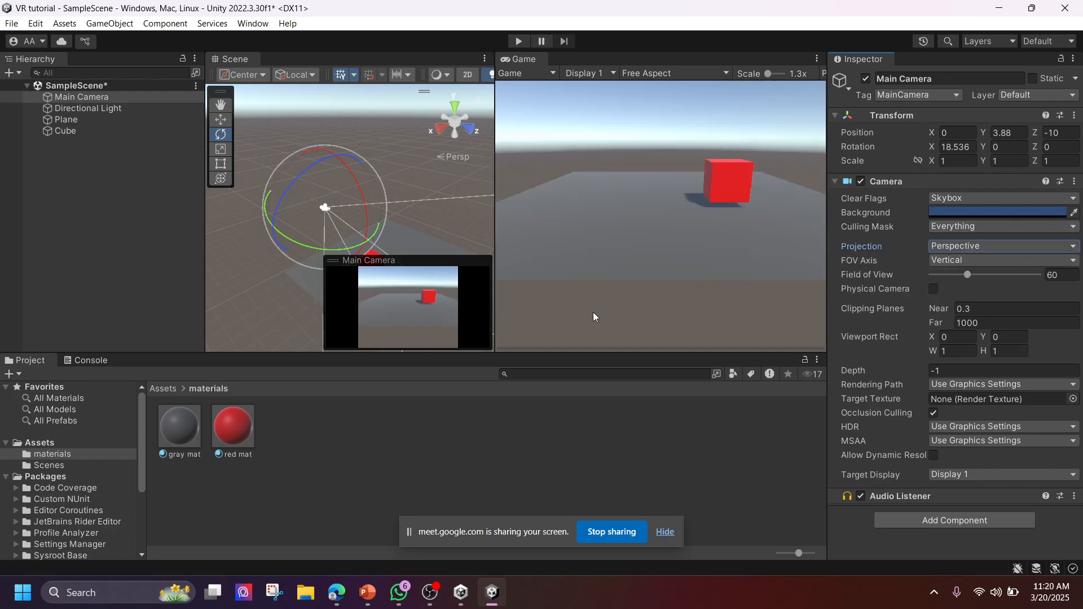
{"action": "left_click_drag", "start_coordinate": [496, 250], "coordinate": [613, 251]}
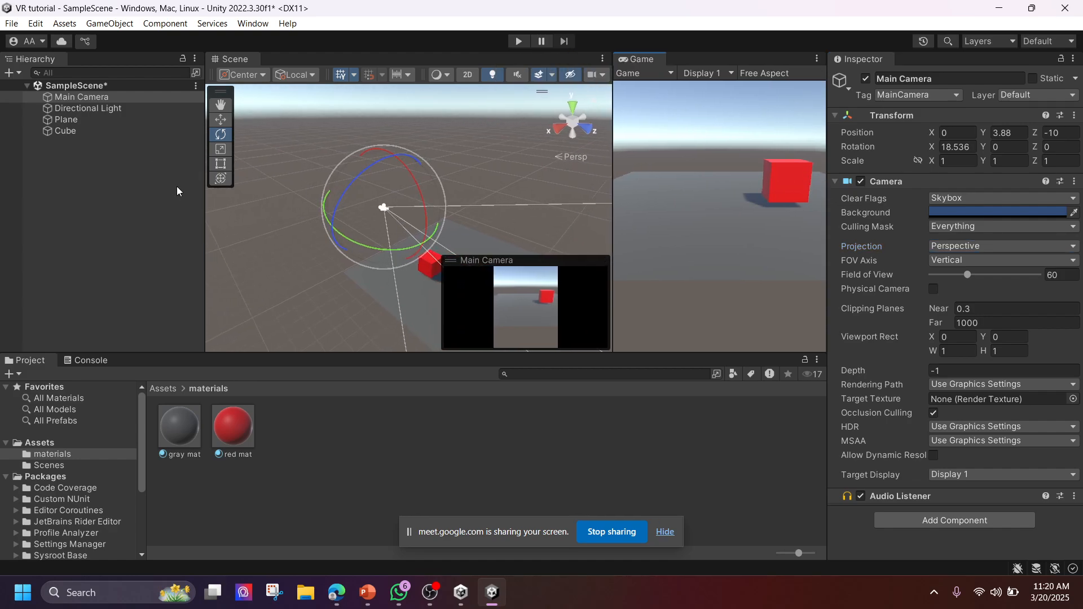
{"action": "left_click", "coordinate": [368, 592]}
{"action": "left_click", "coordinate": [63, 320]}
Add a Sphere 3D object to SampleScene and move it above the plane to about Y 4.77, Z -2.95
{"action": "right_click", "coordinate": [102, 142]}
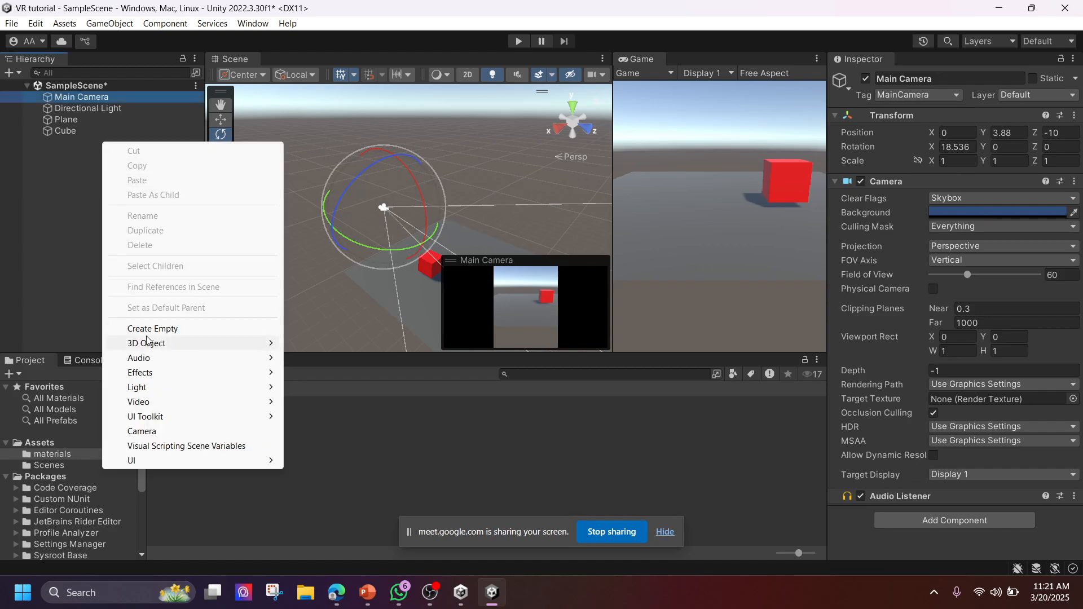
{"action": "mouse_move", "coordinate": [172, 343]}
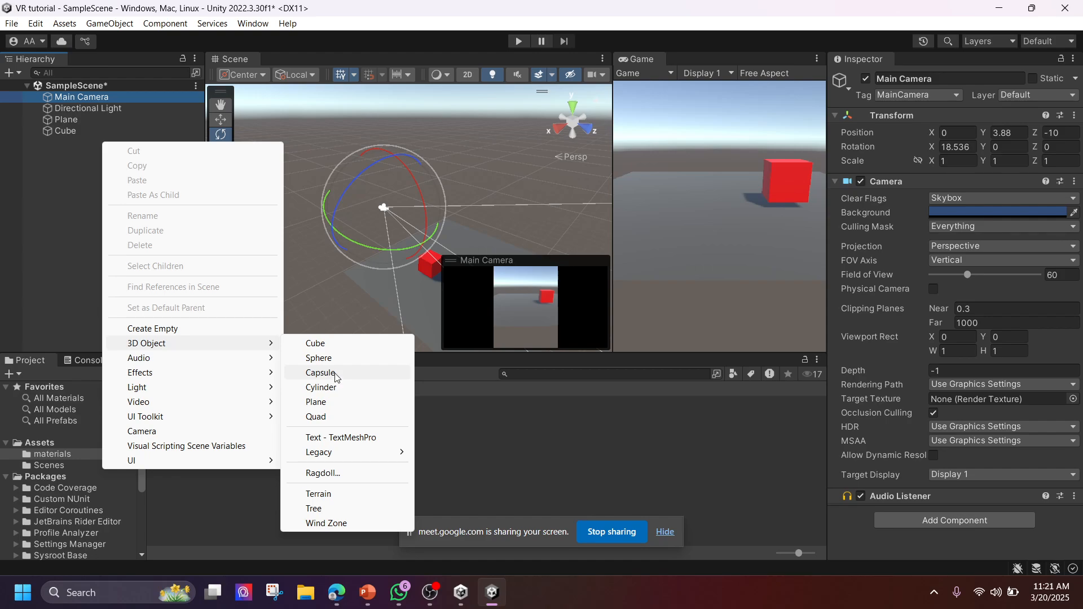
{"action": "left_click", "coordinate": [318, 358]}
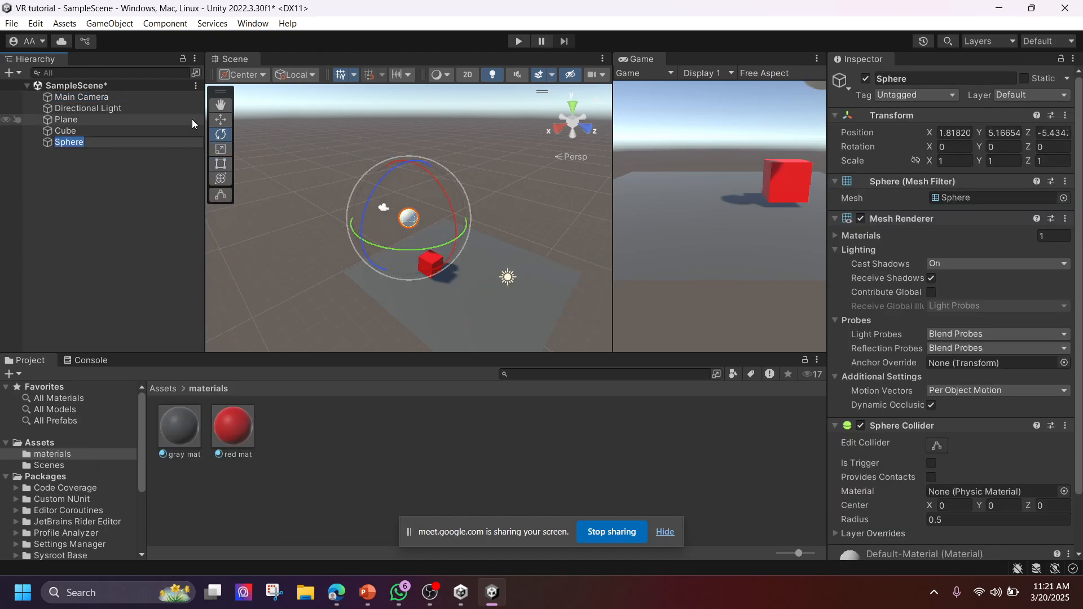
{"action": "left_click", "coordinate": [220, 120]}
{"action": "left_click_drag", "start_coordinate": [416, 222], "coordinate": [452, 245]}
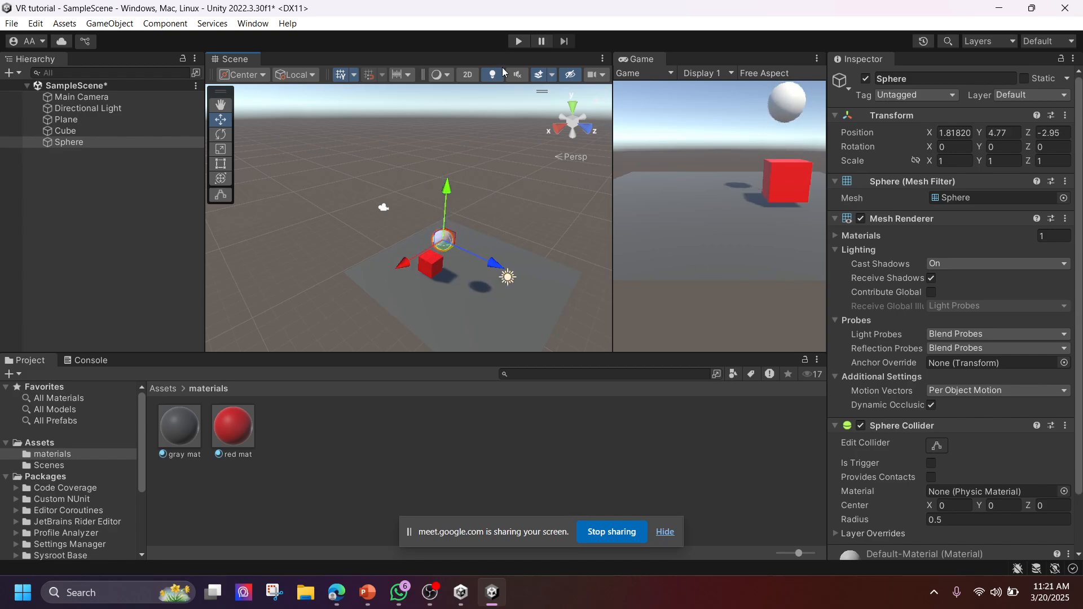
Run the scene in Play mode to check how the Sphere behaves, and stop it
{"action": "left_click", "coordinate": [519, 42]}
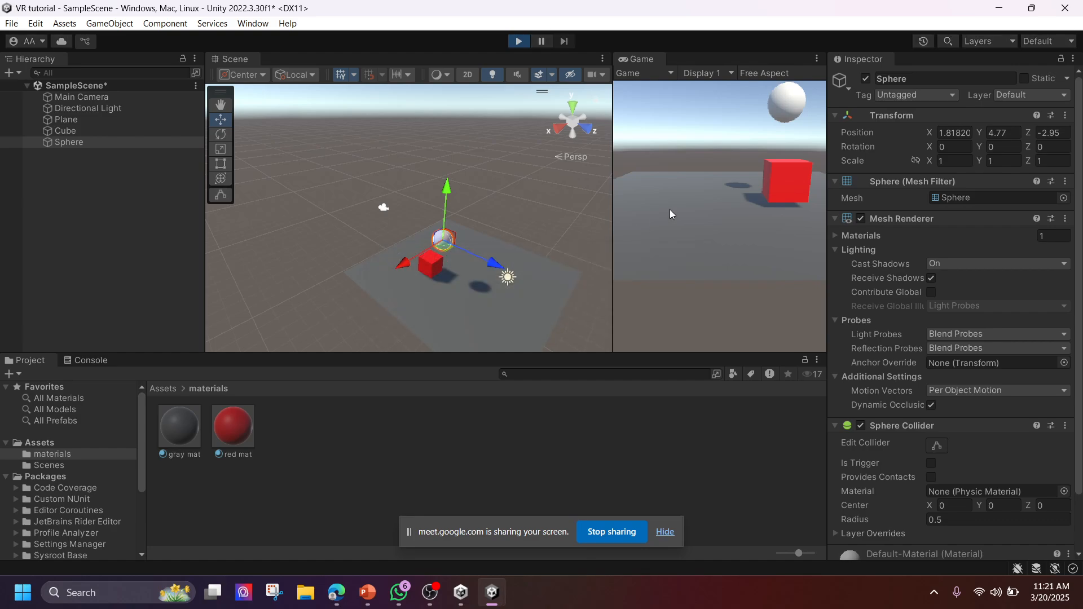
{"action": "left_click", "coordinate": [519, 41]}
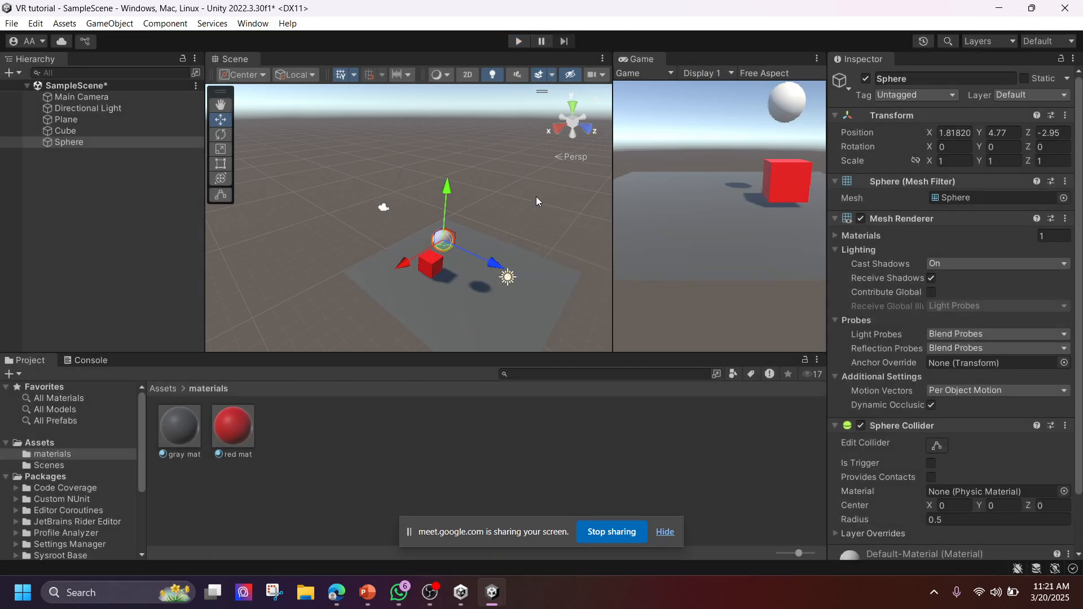
Add a Rigidbody component to the Sphere
{"action": "scroll", "coordinate": [918, 353], "scroll_direction": "down", "scroll_amount": 3}
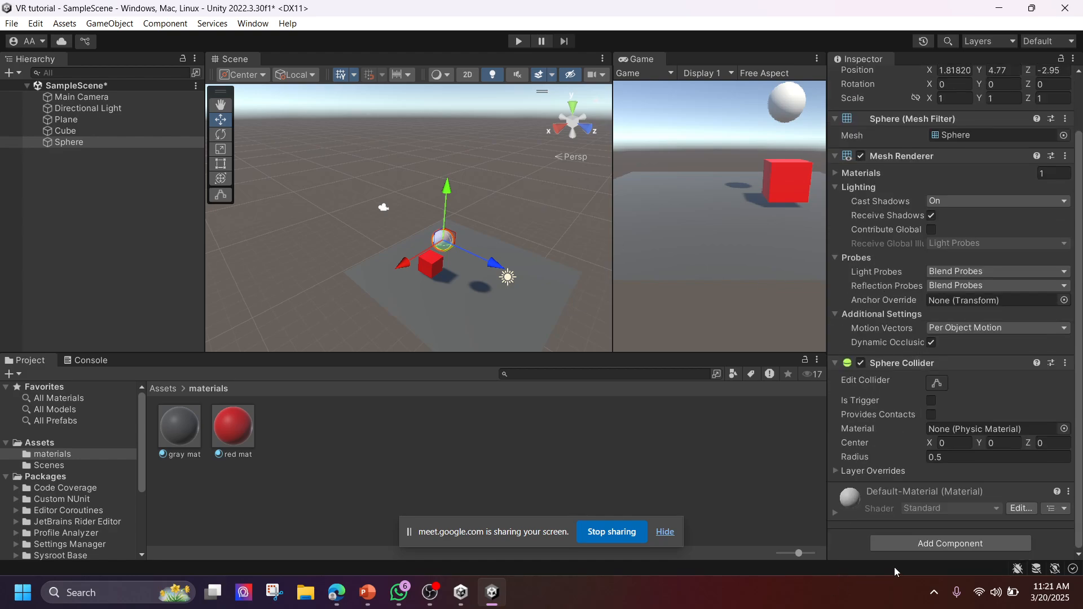
{"action": "left_click", "coordinate": [918, 547]}
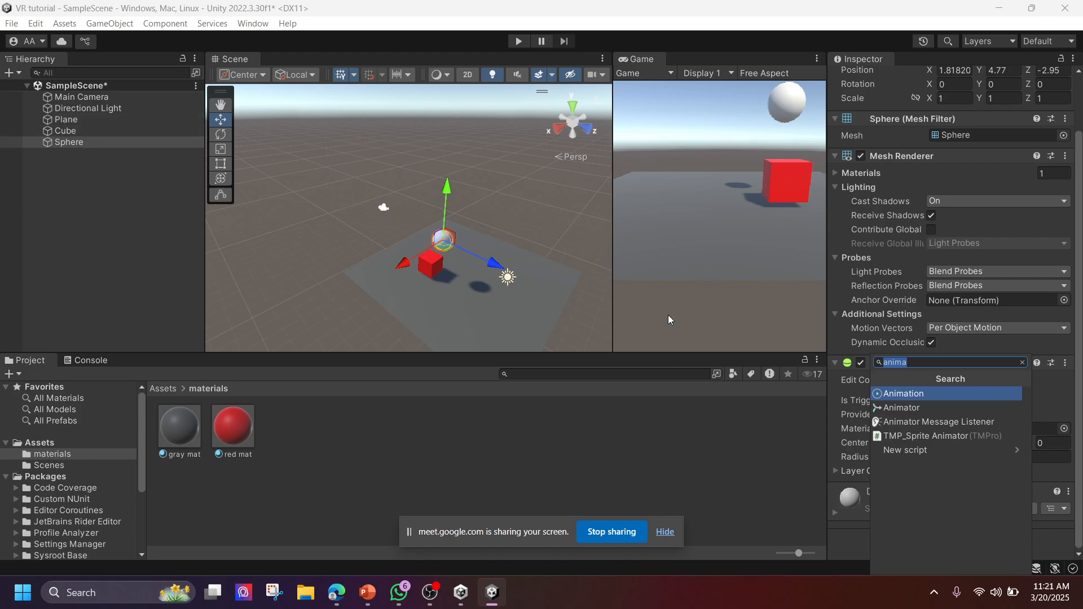
{"action": "type", "text": "rigi"}
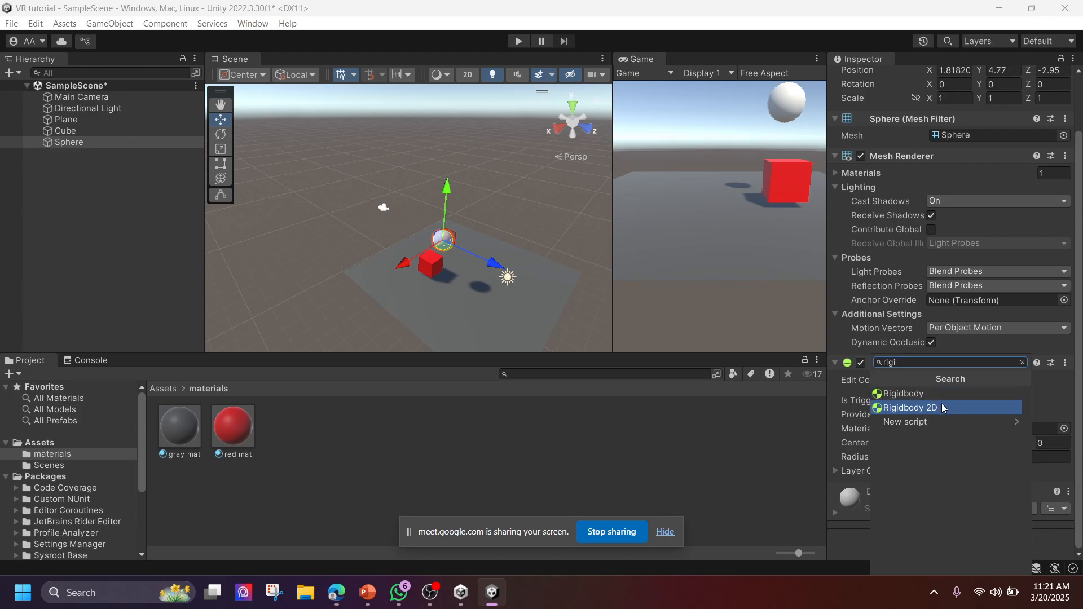
{"action": "mouse_move", "coordinate": [337, 593]}
{"action": "left_click", "coordinate": [924, 394]}
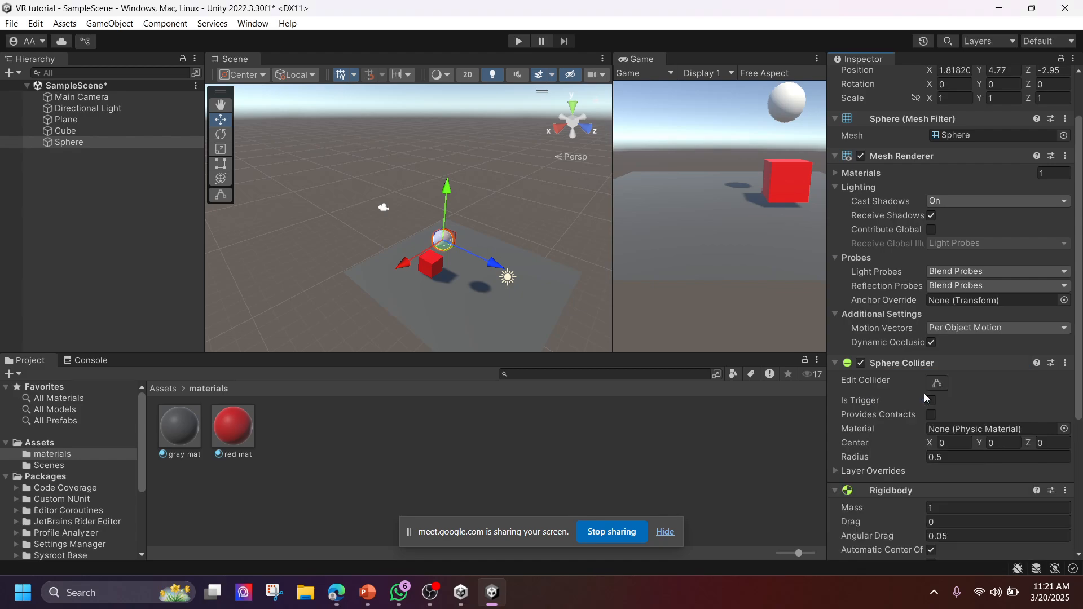
Review the Sphere's Rigidbody settings, then run the scene in Play mode to check its motion and stop it
{"action": "scroll", "coordinate": [940, 461], "scroll_direction": "down", "scroll_amount": 4}
{"action": "scroll", "coordinate": [940, 461], "scroll_direction": "down", "scroll_amount": 1}
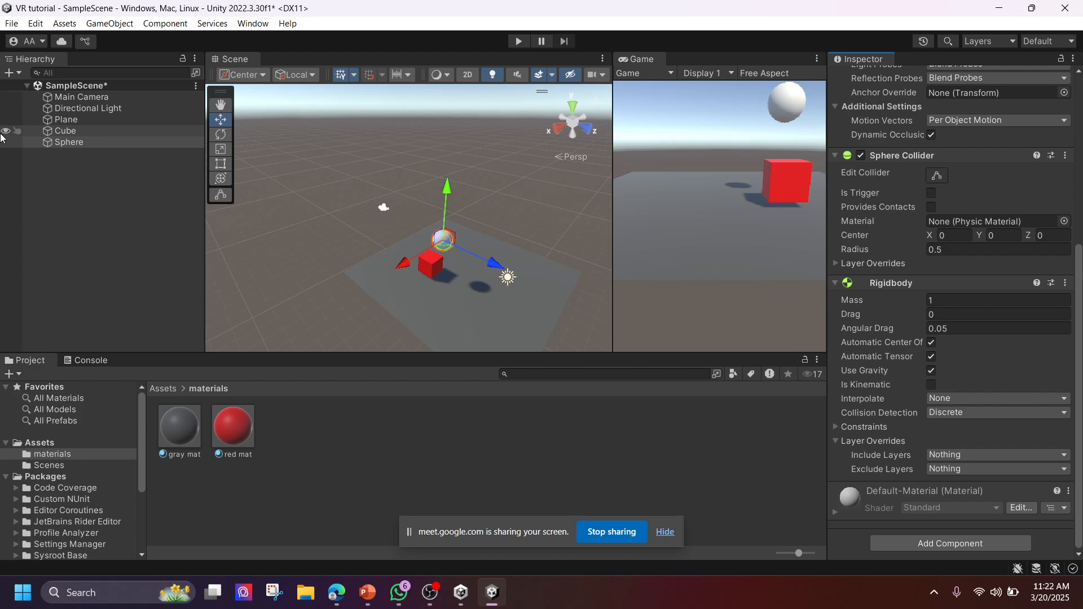
{"action": "left_click", "coordinate": [515, 41]}
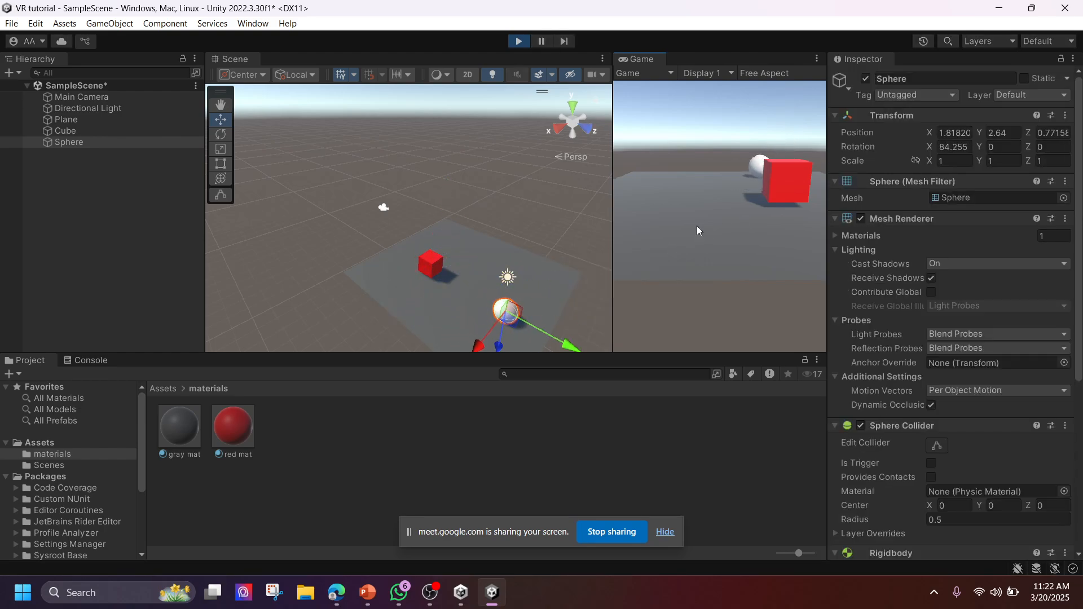
{"action": "left_click", "coordinate": [518, 40]}
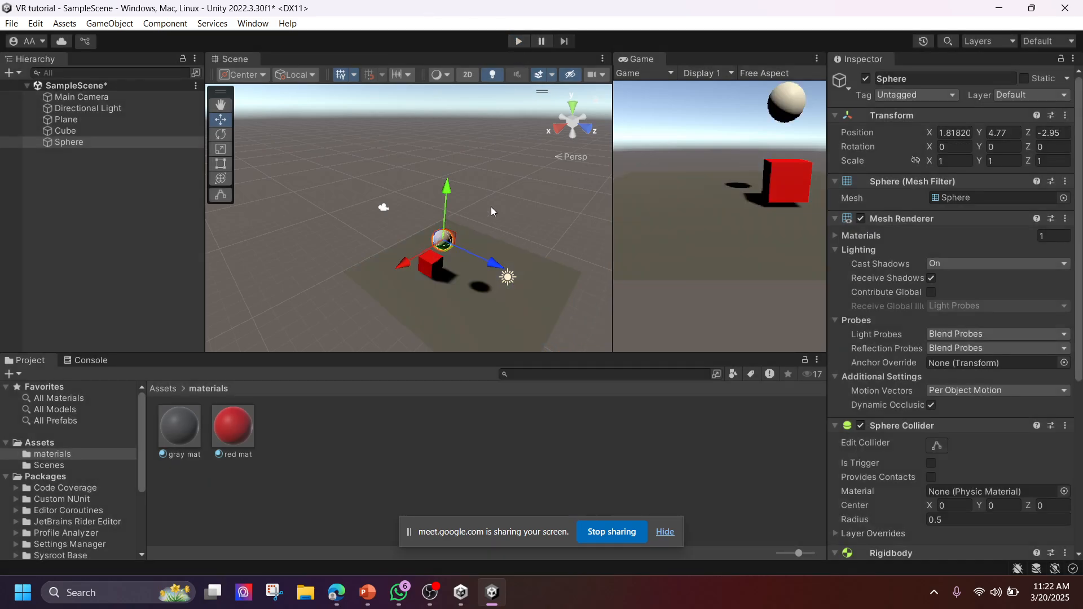
Move the red Cube away from the Sphere along its X axis to about X 4.01
{"action": "left_click", "coordinate": [432, 264]}
{"action": "left_click_drag", "start_coordinate": [396, 282], "coordinate": [351, 310]}
{"action": "left_click", "coordinate": [430, 264]}
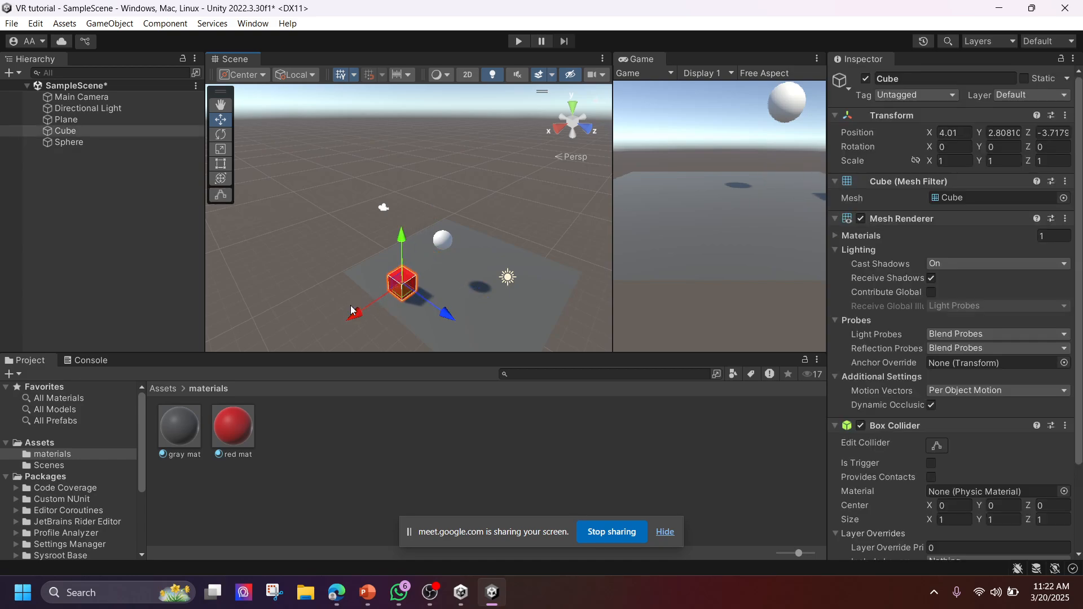
{"action": "left_click", "coordinate": [441, 240]}
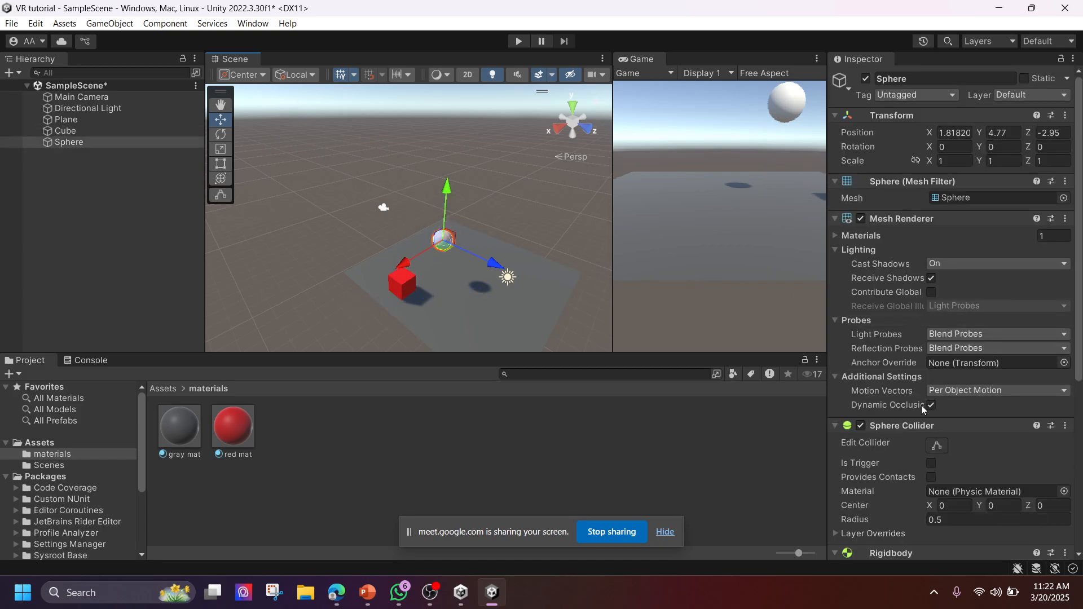
{"action": "scroll", "coordinate": [922, 405], "scroll_direction": "down", "scroll_amount": 5}
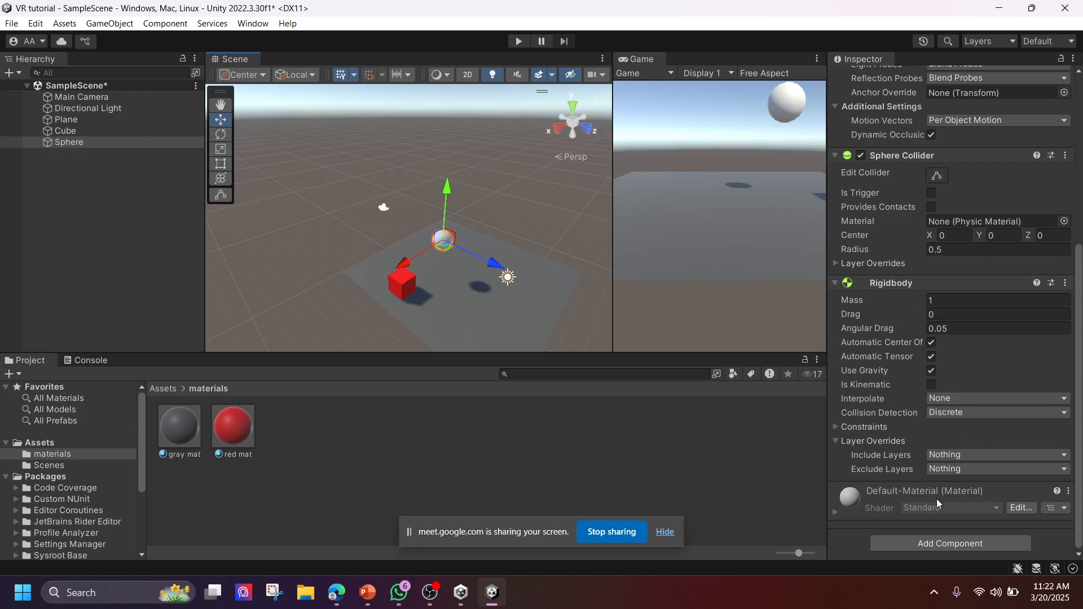
{"action": "left_click", "coordinate": [930, 540]}
{"action": "type", "text": "boun"}
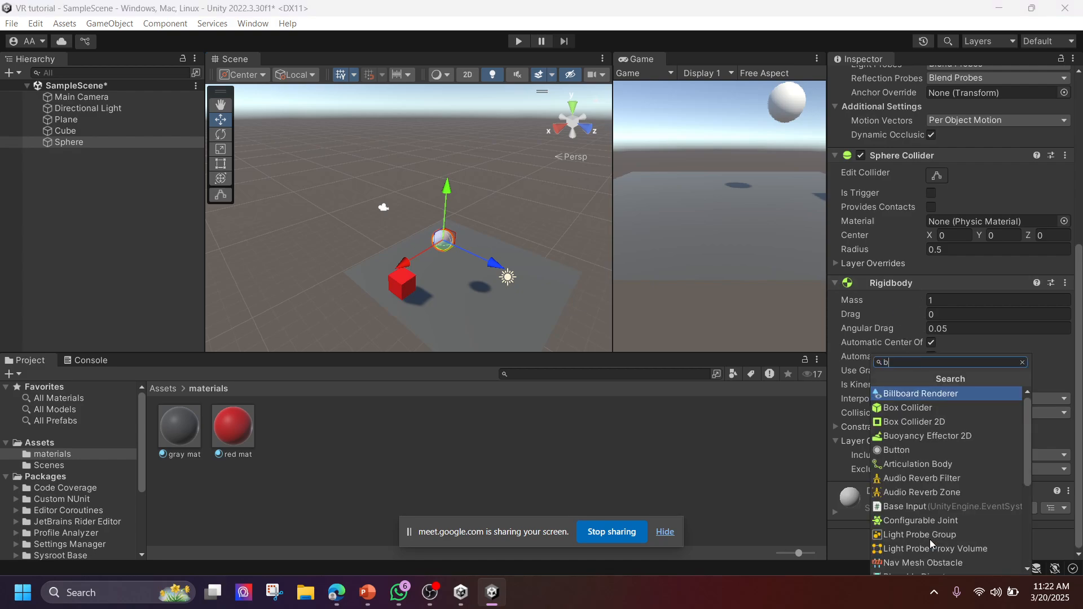
{"action": "key", "text": "BackSpace"}
{"action": "key", "text": "BackSpace"}
{"action": "key", "text": "BackSpace"}
{"action": "key", "text": "BackSpace"}
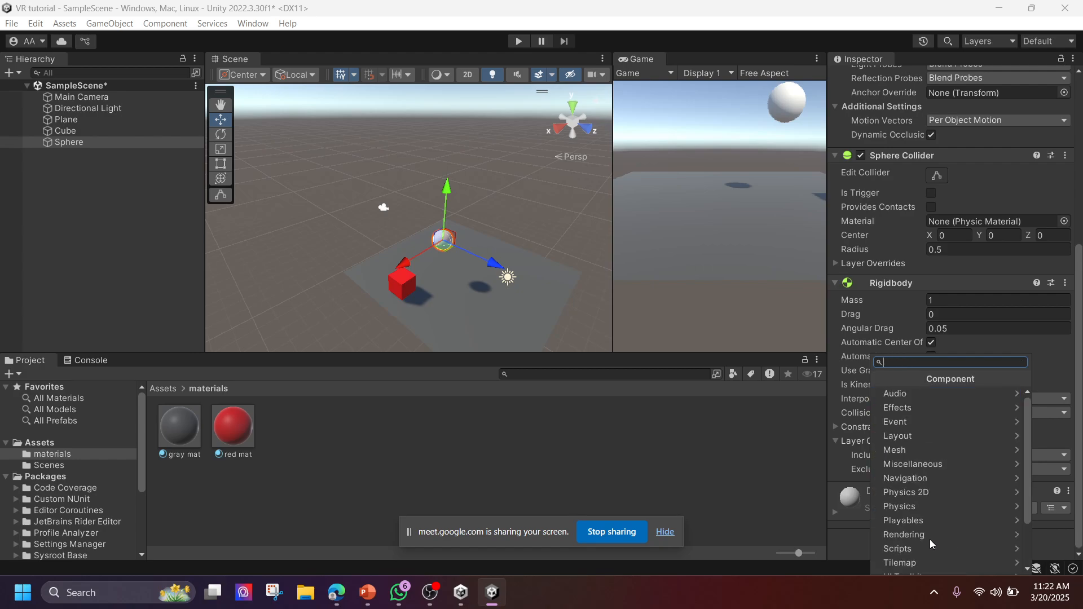
{"action": "type", "text": "eff"}
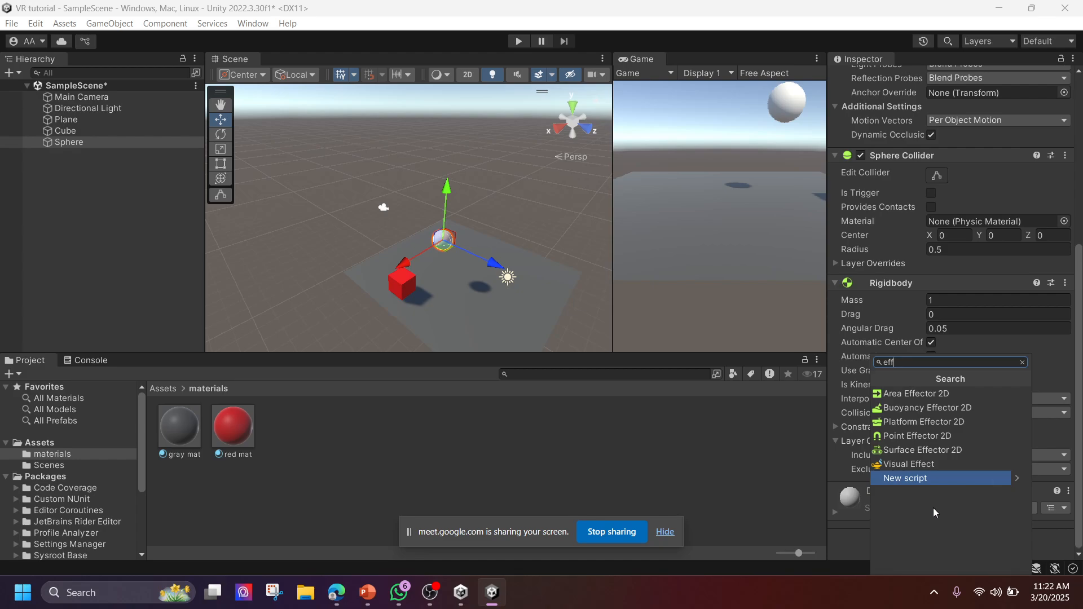
{"action": "key", "text": "BackSpace"}
{"action": "key", "text": "BackSpace"}
{"action": "key", "text": "BackSpace"}
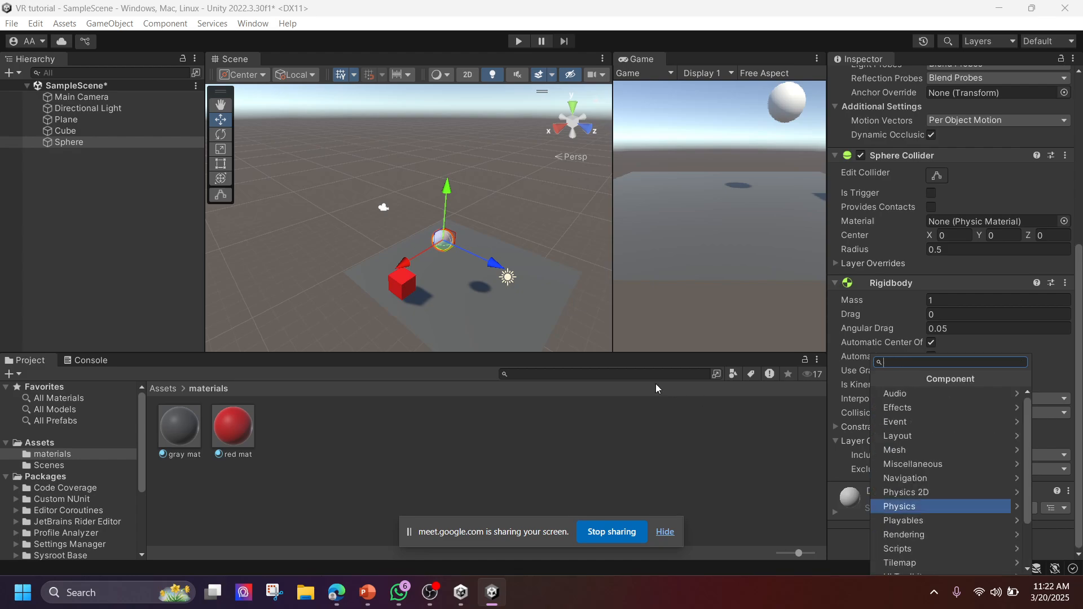
{"action": "left_click", "coordinate": [627, 430]}
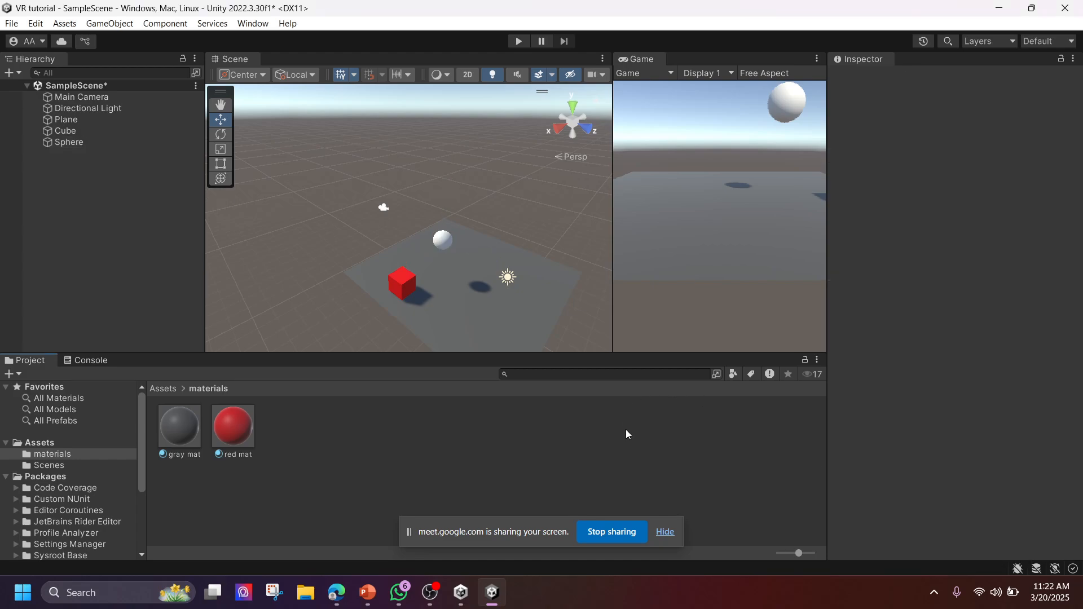
Create a folder named "physics math" in the project's Assets folder
{"action": "left_click", "coordinate": [169, 389]}
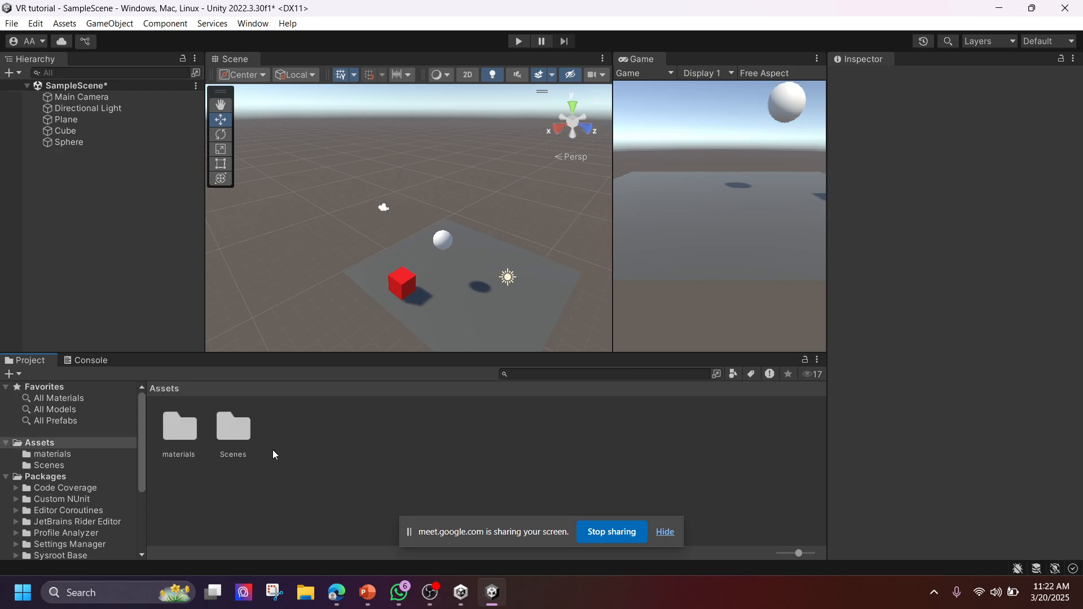
{"action": "right_click", "coordinate": [313, 449]}
{"action": "mouse_move", "coordinate": [508, 71]}
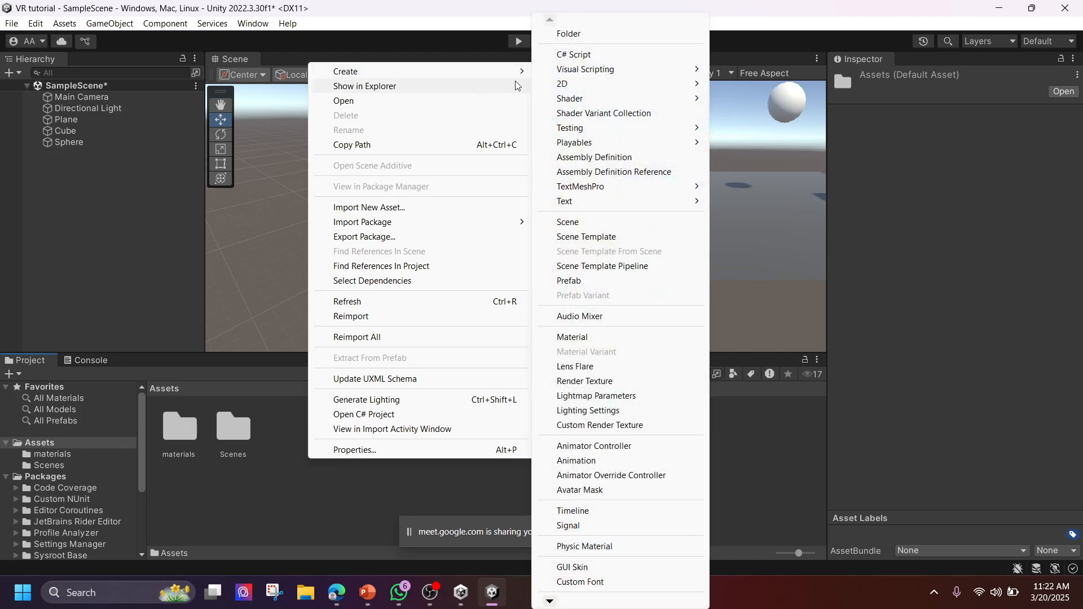
{"action": "left_click", "coordinate": [577, 36]}
{"action": "type", "text": "phys"}
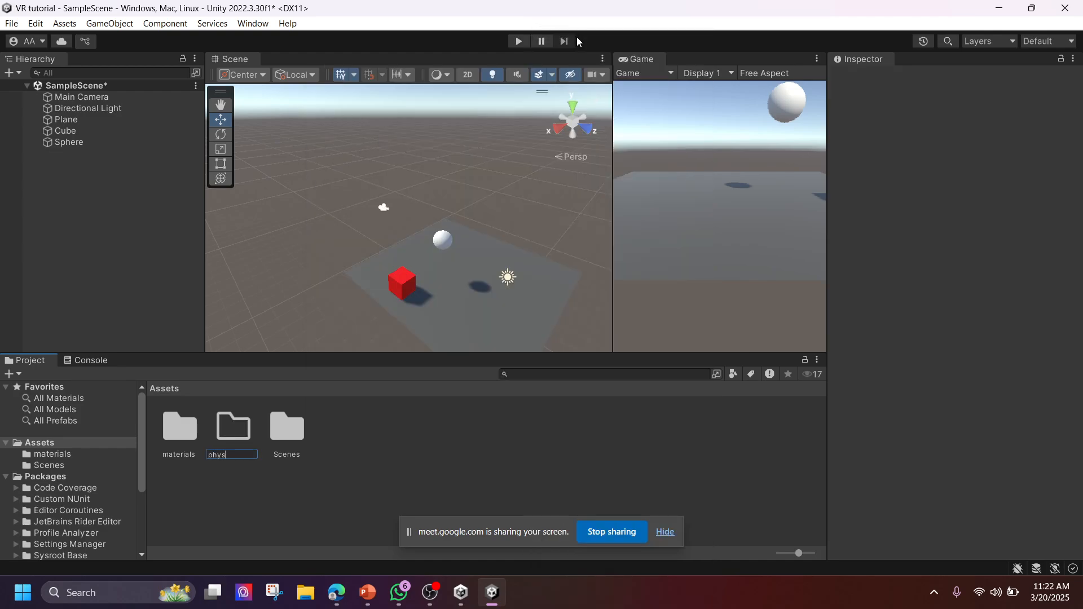
{"action": "type", "text": "cis math"}
{"action": "left_click", "coordinate": [236, 459]}
{"action": "key", "text": "BackSpace"}
{"action": "key", "text": "BackSpace"}
{"action": "key", "text": "BackSpace"}
{"action": "type", "text": "ics"}
{"action": "key", "text": "Return"}
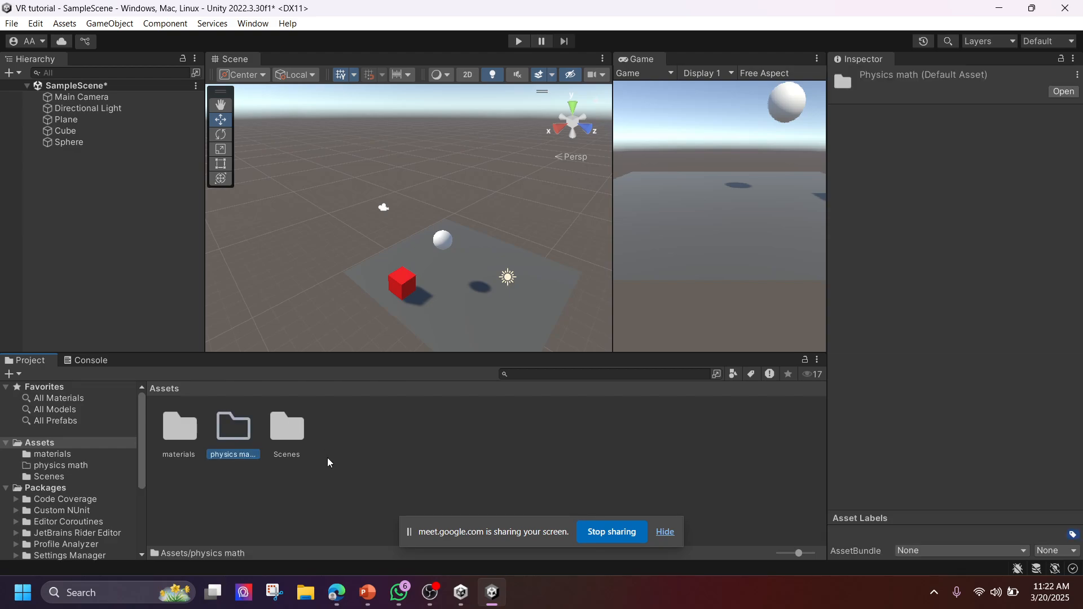
Rename the "physics math" folder to "physics mat" and open it
{"action": "left_click", "coordinate": [235, 462]}
{"action": "left_click", "coordinate": [245, 454]}
{"action": "left_click", "coordinate": [244, 453]}
{"action": "key", "text": "Right"}
{"action": "key", "text": "BackSpace"}
{"action": "key", "text": "Return"}
{"action": "key", "text": "Return"}
Create a Physic Material named "Bouncy" in the physics mat folder
{"action": "right_click", "coordinate": [260, 465]}
{"action": "mouse_move", "coordinate": [390, 84]}
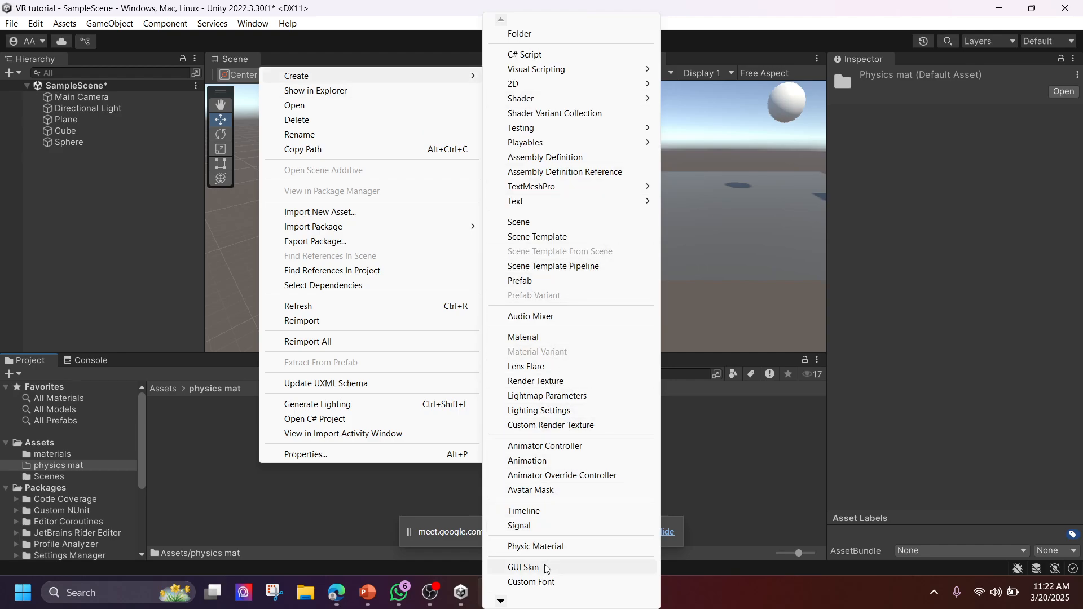
{"action": "left_click", "coordinate": [542, 546]}
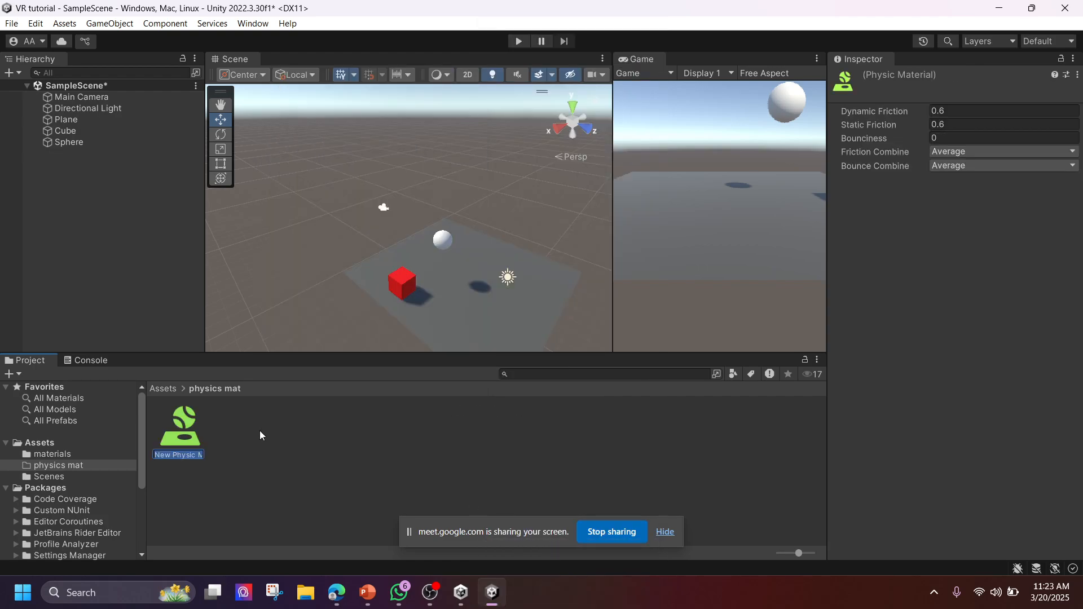
{"action": "type", "text": "Bouncy"}
{"action": "key", "text": "Return"}
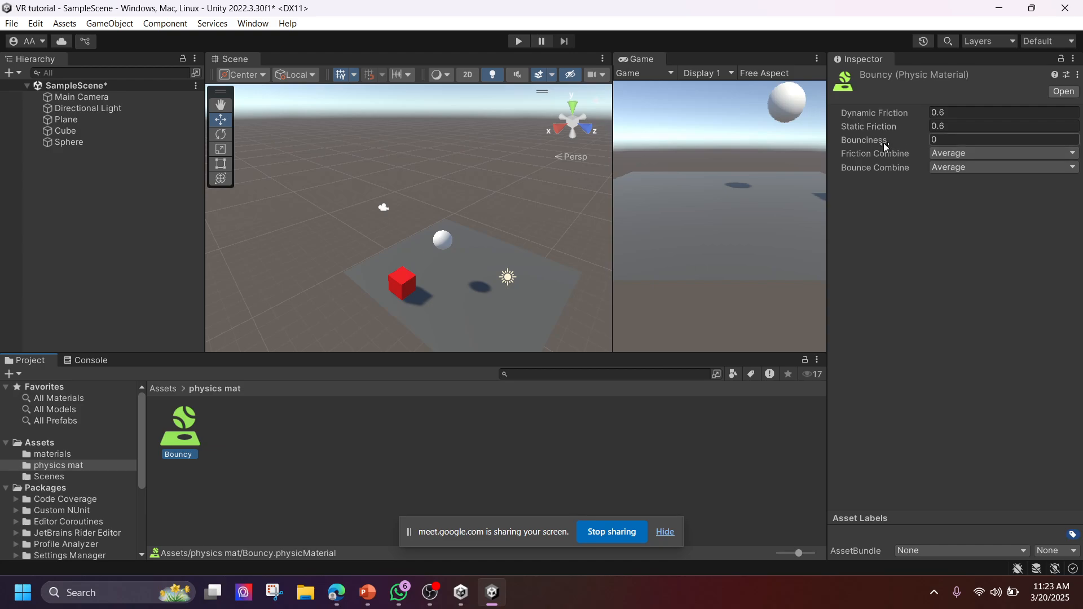
Set the Bouncy material's Bounciness to 1 and test the scene briefly in Play mode
{"action": "left_click", "coordinate": [947, 141]}
{"action": "left_click", "coordinate": [517, 41]}
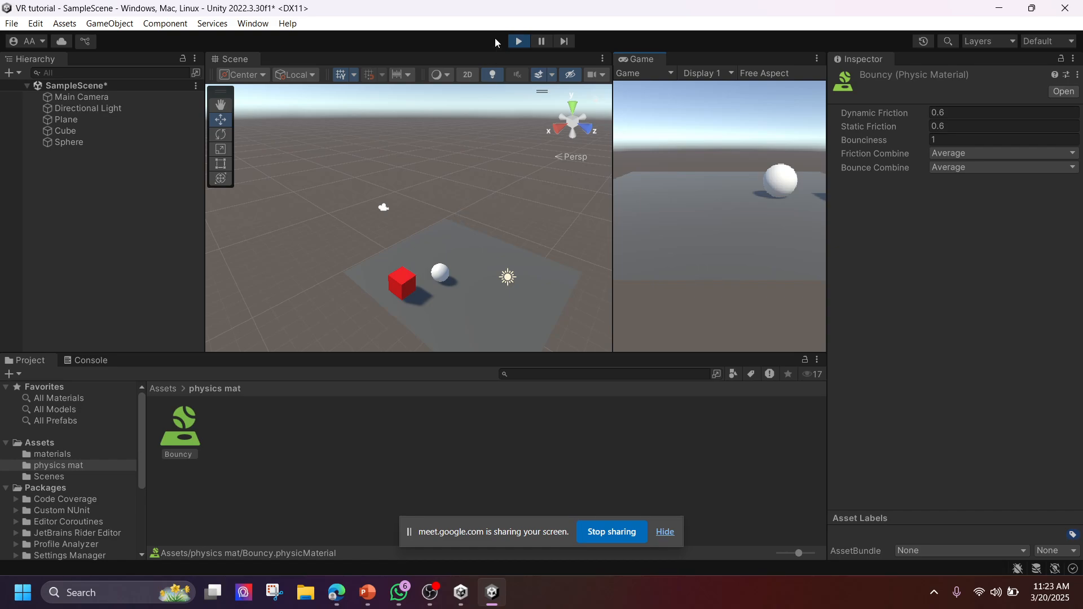
{"action": "left_click", "coordinate": [519, 41]}
Add a Rigidbody component to the Plane and test the scene briefly in Play mode
{"action": "left_click", "coordinate": [439, 273]}
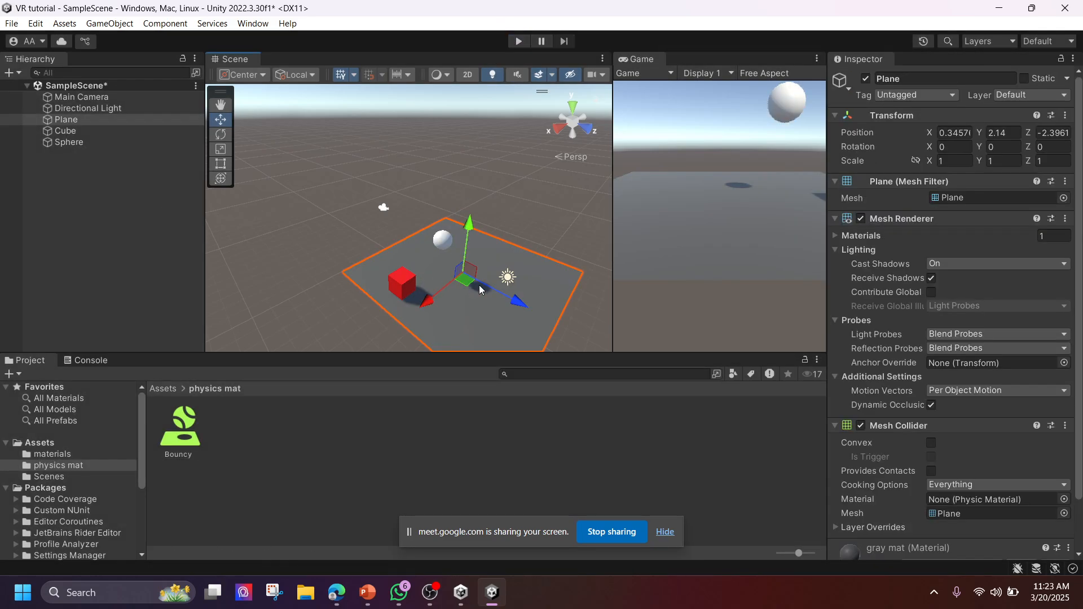
{"action": "scroll", "coordinate": [922, 473], "scroll_direction": "down", "scroll_amount": 3}
{"action": "left_click", "coordinate": [928, 551]}
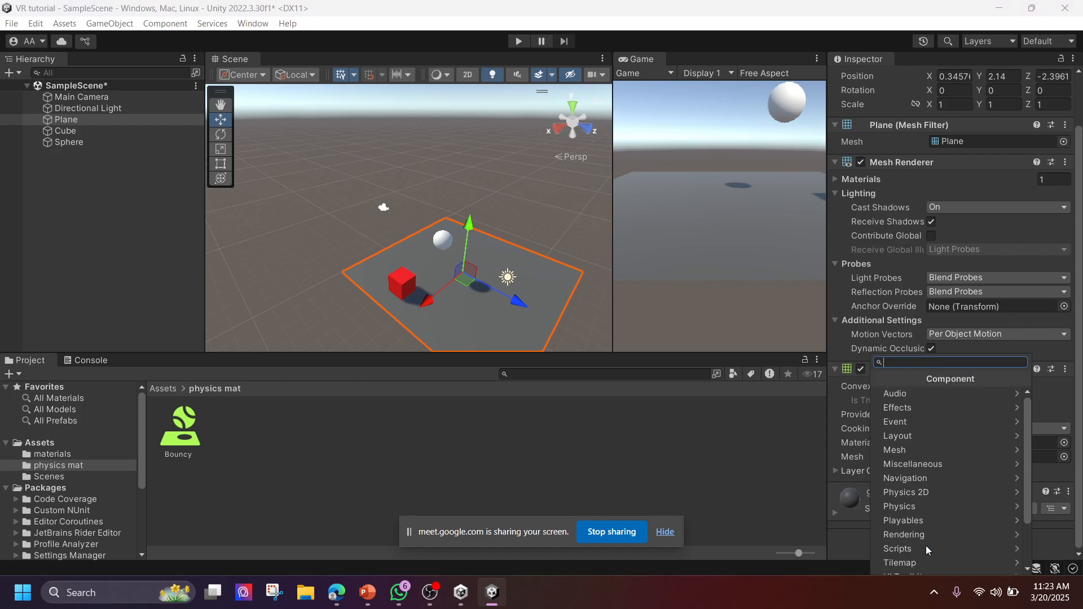
{"action": "type", "text": "rigi"}
{"action": "key", "text": "Return"}
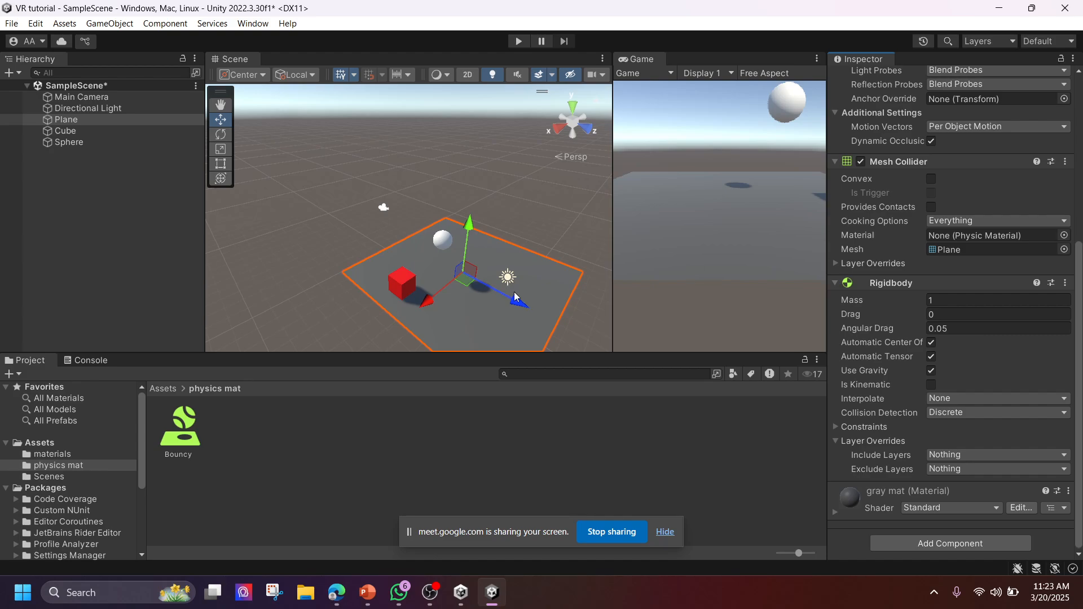
{"action": "left_click", "coordinate": [517, 41]}
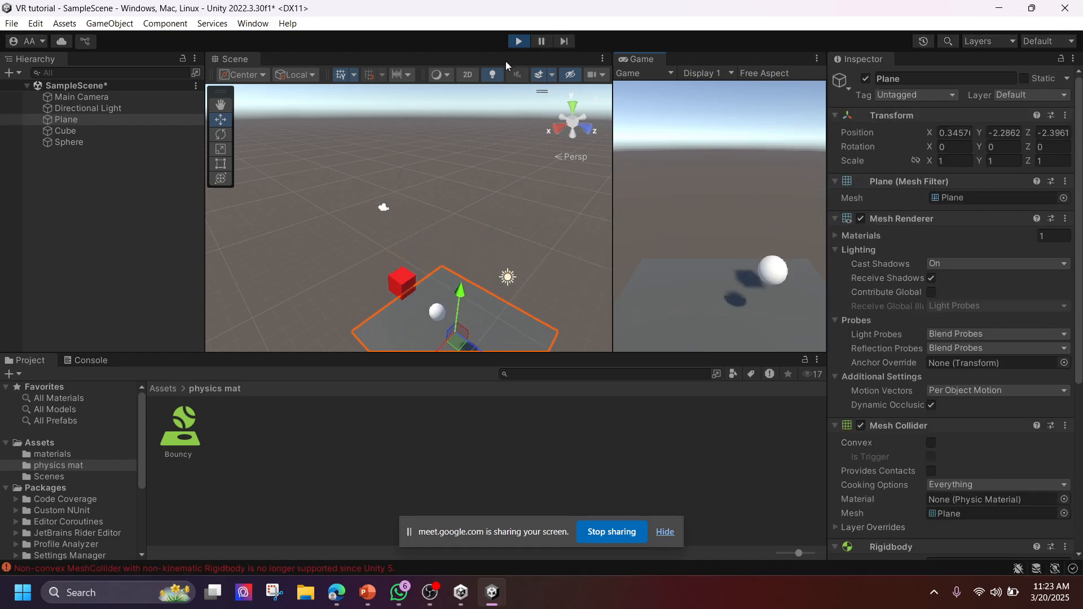
{"action": "left_click", "coordinate": [520, 43]}
Enable Is Kinematic on the Plane's Rigidbody and run the scene in Play mode
{"action": "scroll", "coordinate": [942, 370], "scroll_direction": "down", "scroll_amount": 4}
{"action": "scroll", "coordinate": [940, 367], "scroll_direction": "down", "scroll_amount": 3}
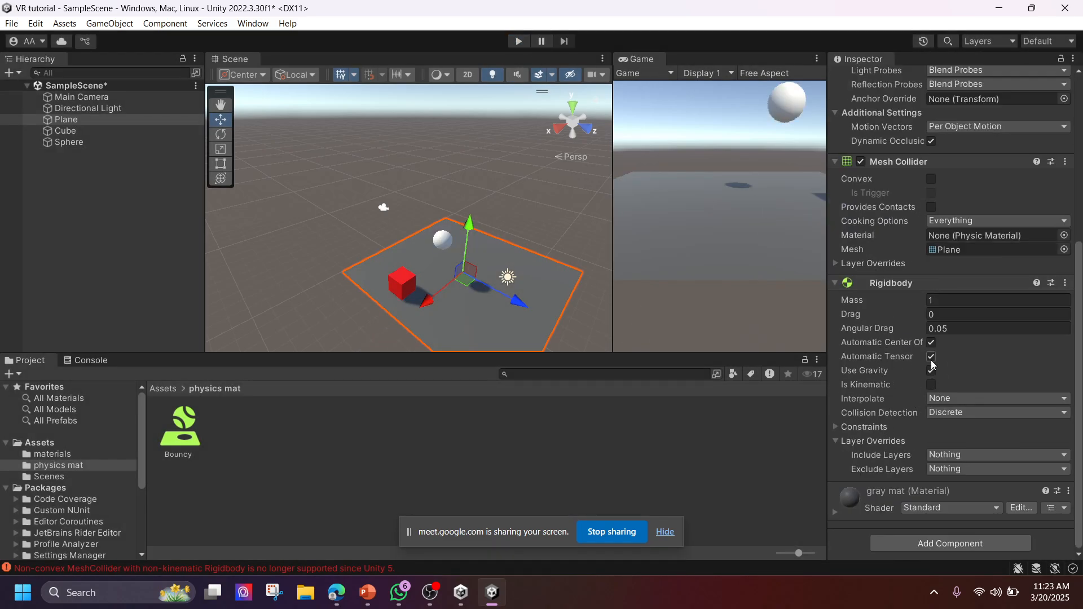
{"action": "left_click", "coordinate": [932, 384]}
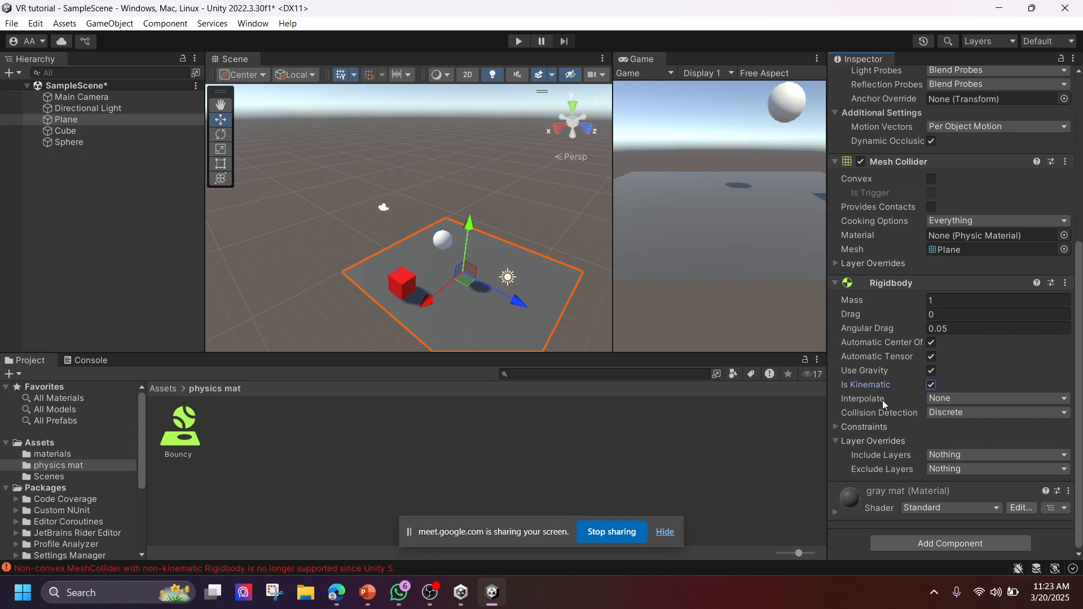
{"action": "left_click", "coordinate": [930, 385]}
{"action": "left_click", "coordinate": [931, 385]}
{"action": "left_click", "coordinate": [519, 41]}
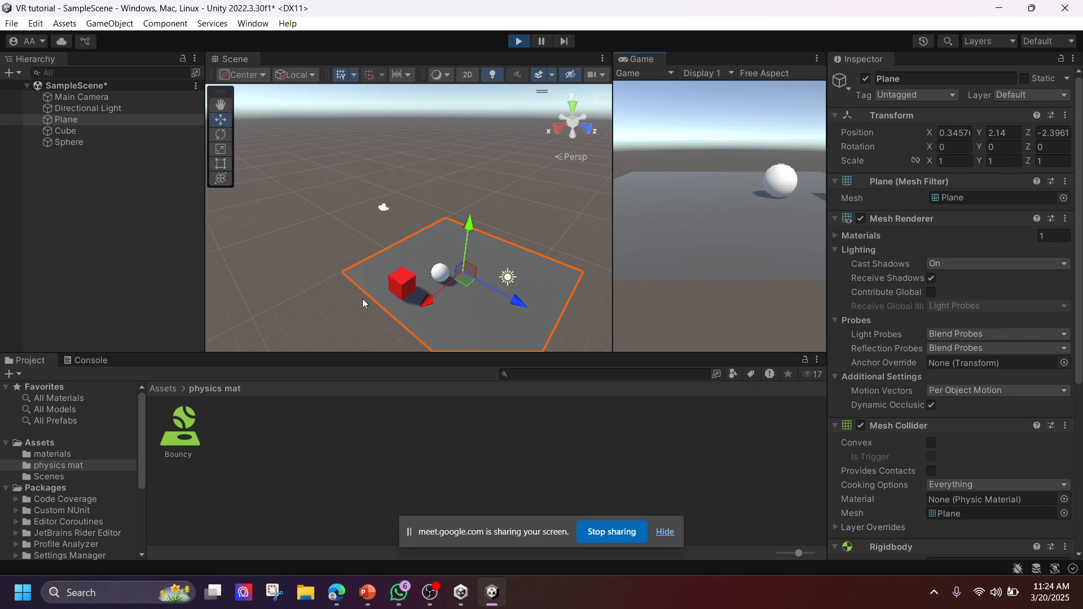
Set the Bouncy material's Bounciness to 100 while the scene runs, select the Sphere and stop Play mode
{"action": "left_click", "coordinate": [191, 441]}
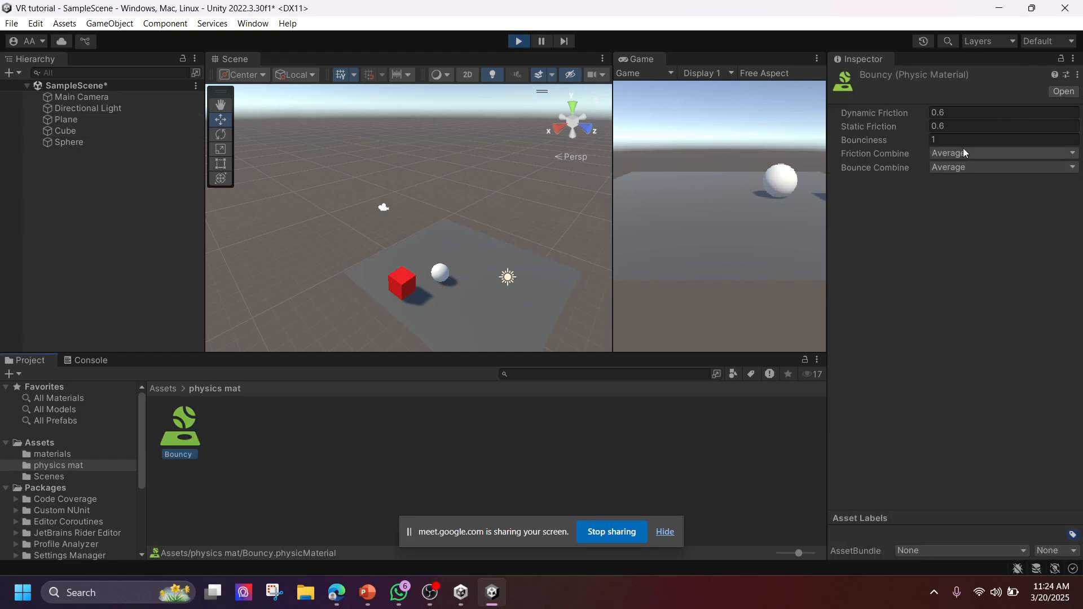
{"action": "left_click", "coordinate": [942, 136]}
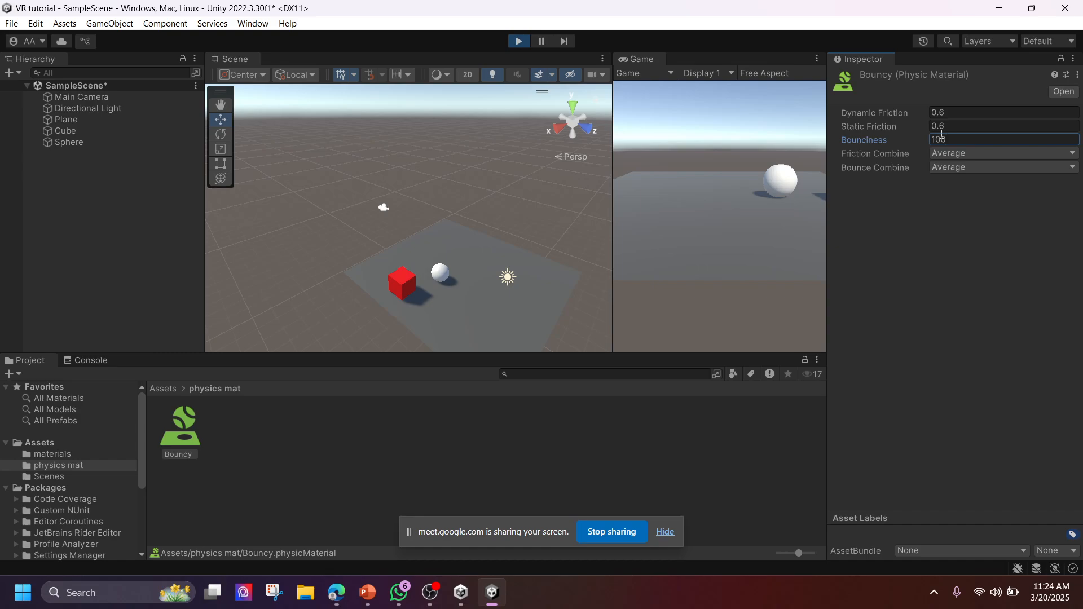
{"action": "left_click", "coordinate": [68, 142]}
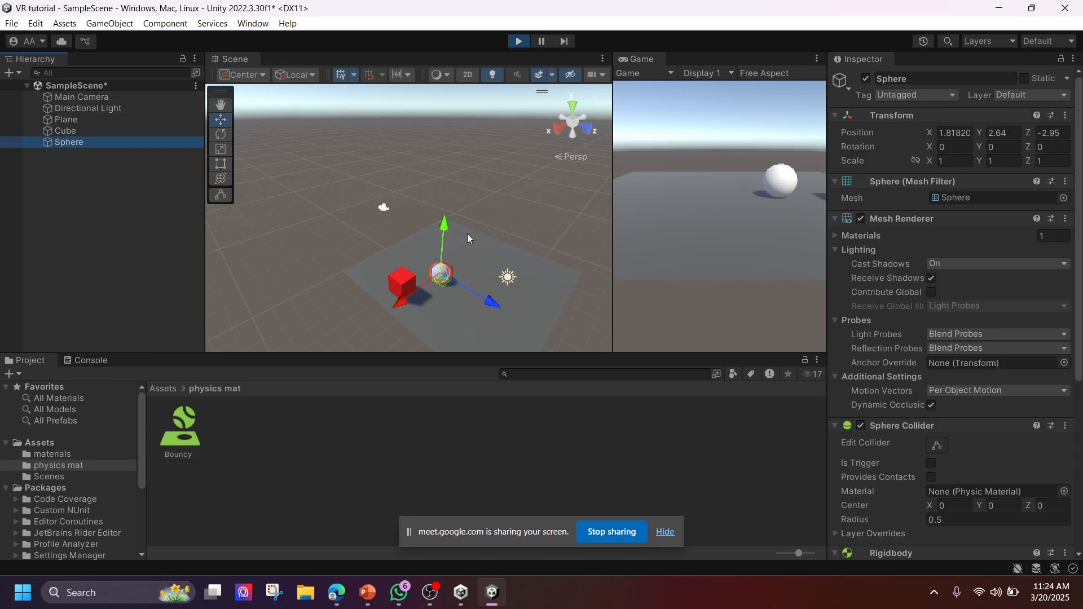
{"action": "left_click", "coordinate": [518, 41]}
{"action": "left_click", "coordinate": [66, 120]}
{"action": "scroll", "coordinate": [960, 411], "scroll_direction": "down", "scroll_amount": 8}
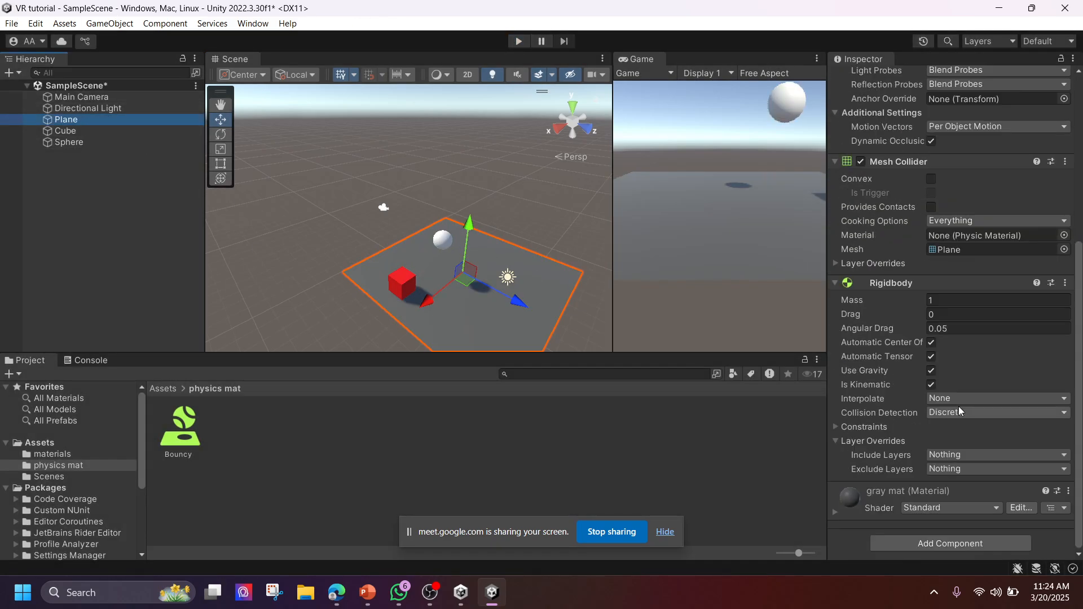
{"action": "left_click", "coordinate": [957, 543]}
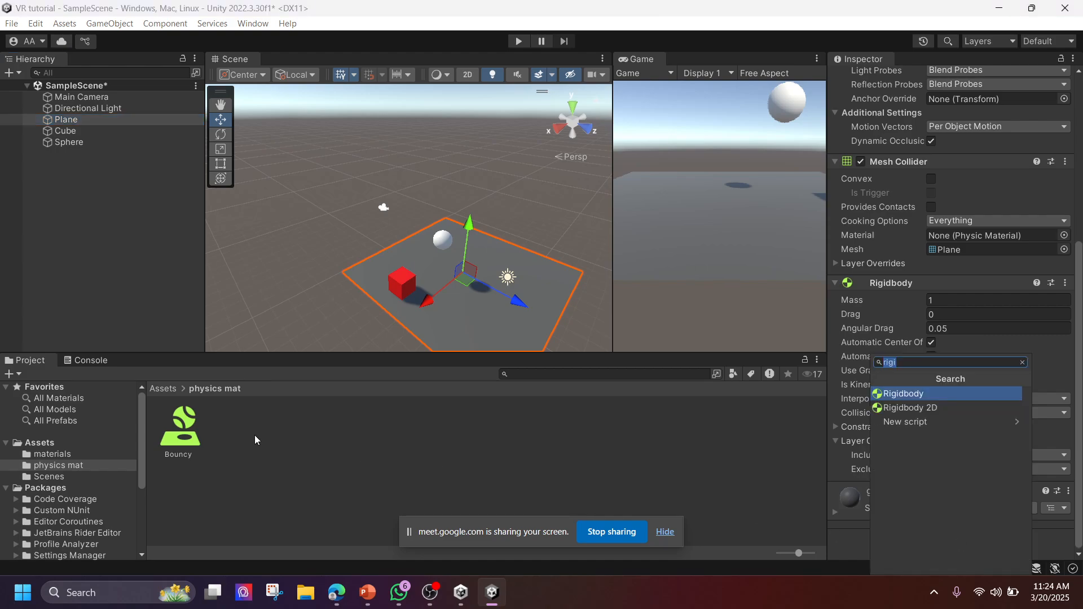
{"action": "left_click", "coordinate": [85, 147]}
Assign the Bouncy physic material to the Sphere's Sphere Collider and test the scene briefly in Play mode
{"action": "left_click", "coordinate": [79, 141]}
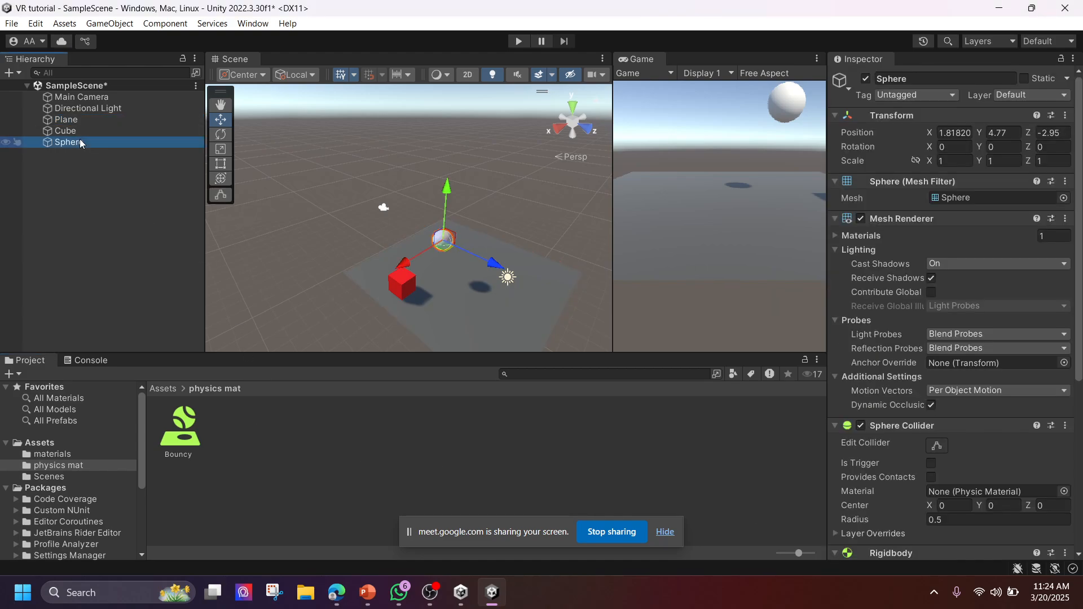
{"action": "scroll", "coordinate": [942, 338], "scroll_direction": "down", "scroll_amount": 8}
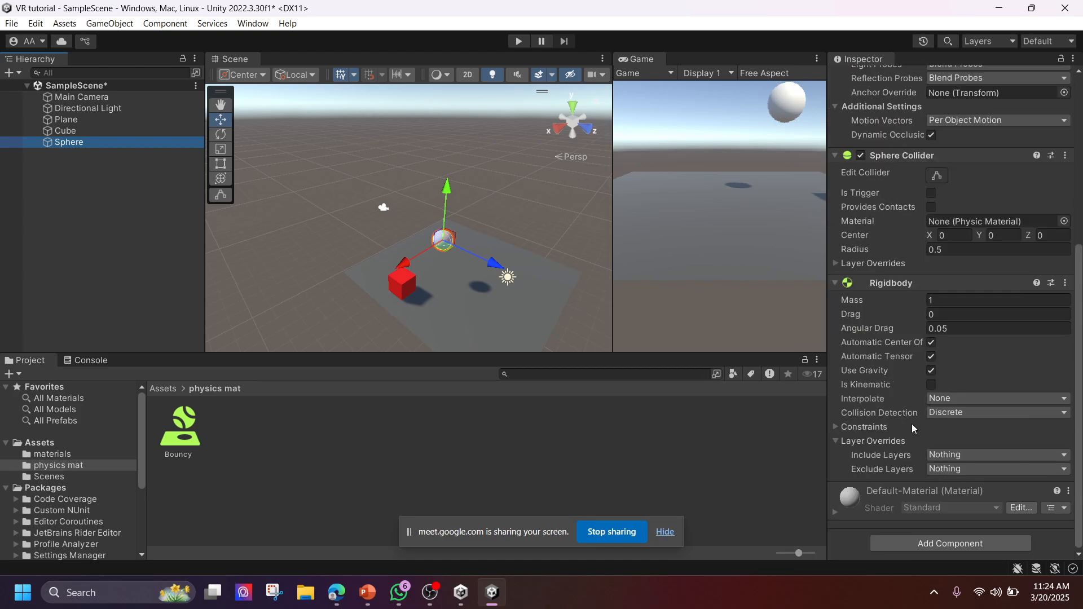
{"action": "left_click_drag", "start_coordinate": [178, 430], "coordinate": [966, 228]}
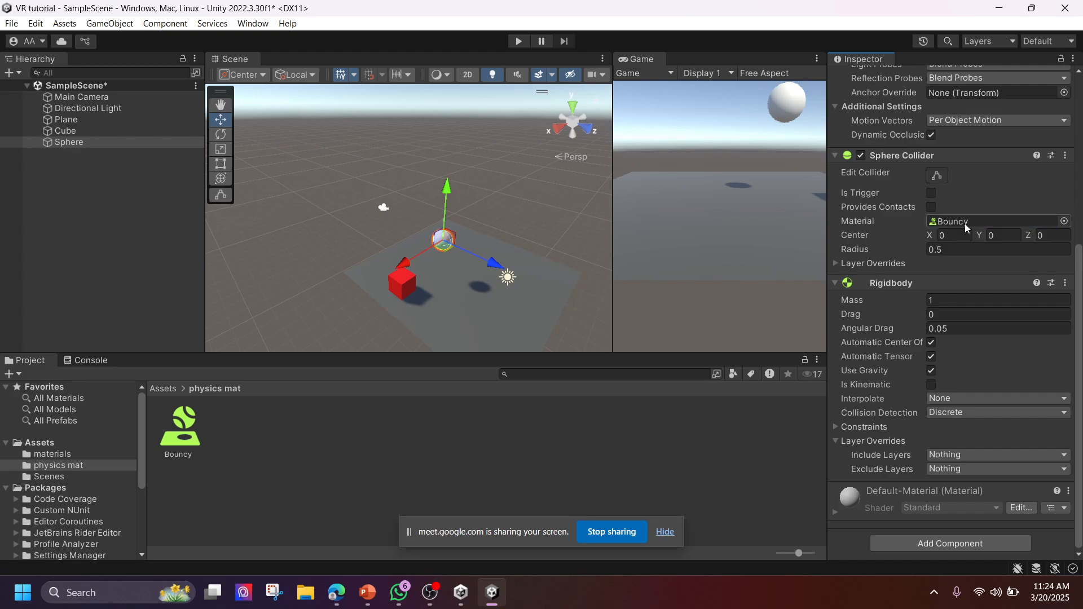
{"action": "left_click", "coordinate": [519, 41]}
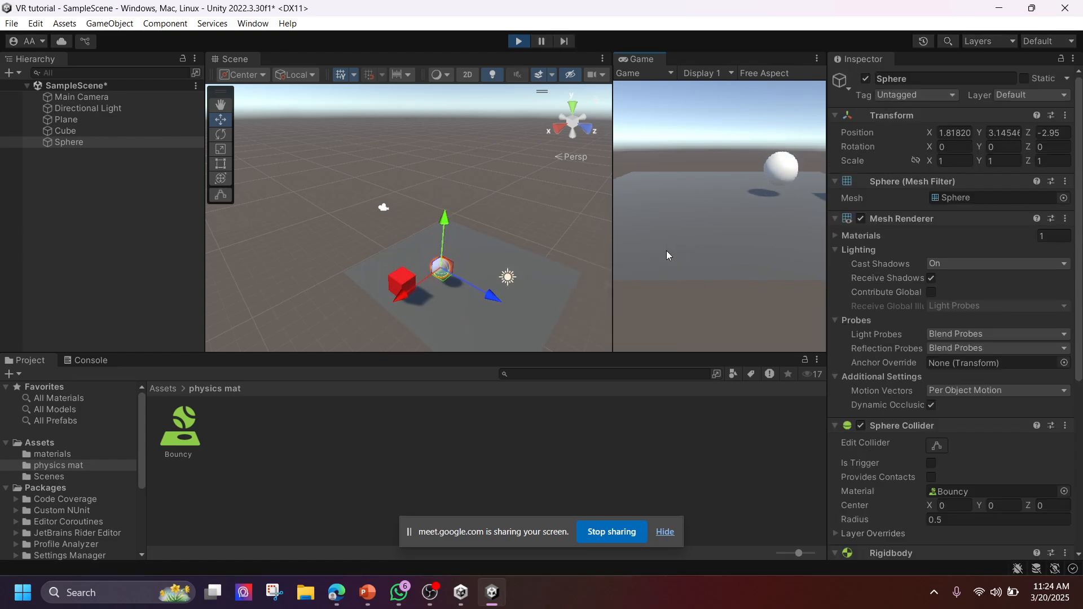
{"action": "left_click", "coordinate": [518, 42]}
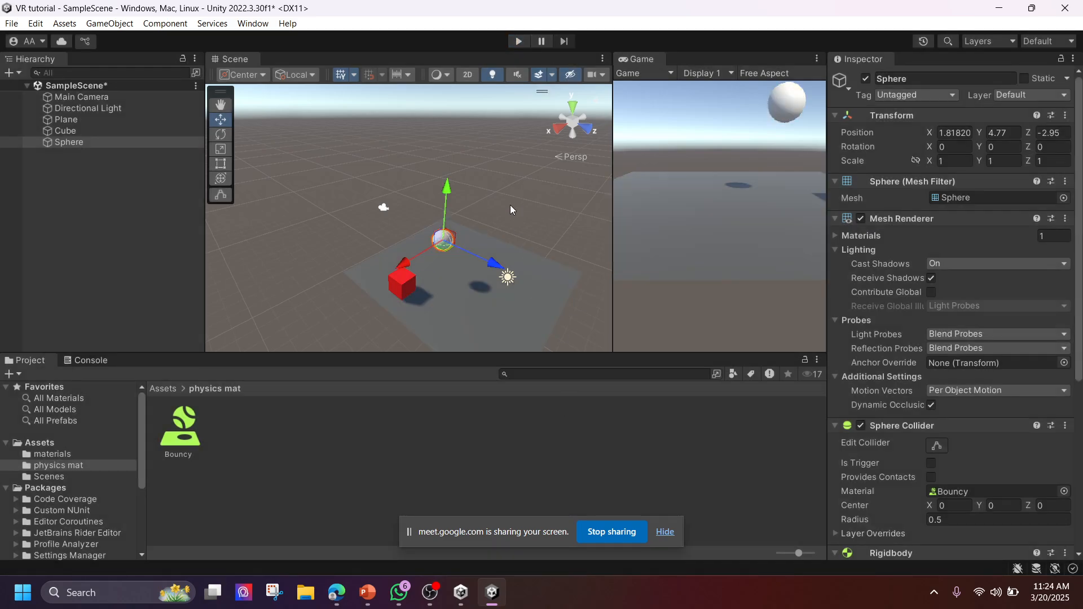
Stretch the Cube with the Rect tool into a thin wall with scale about 0.25 in X and 9.4 in Z
{"action": "scroll", "coordinate": [453, 264], "scroll_direction": "down", "scroll_amount": 5}
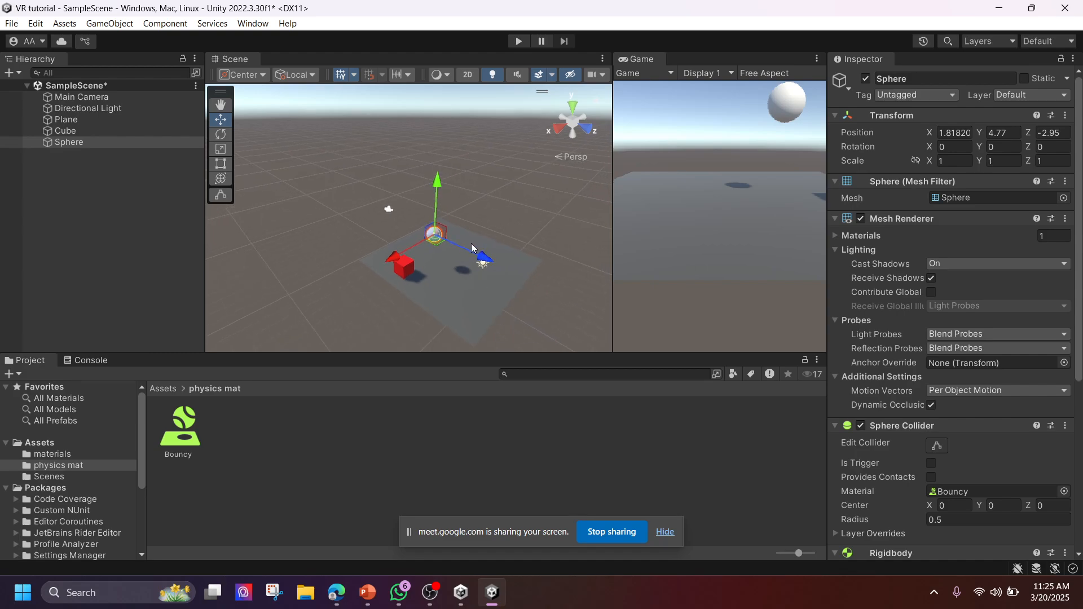
{"action": "mouse_move", "coordinate": [471, 242]}
{"action": "middle_mouse_down"}
{"action": "mouse_move", "coordinate": [451, 257]}
{"action": "mouse_move", "coordinate": [453, 244]}
{"action": "middle_mouse_up"}
{"action": "left_click", "coordinate": [388, 265]}
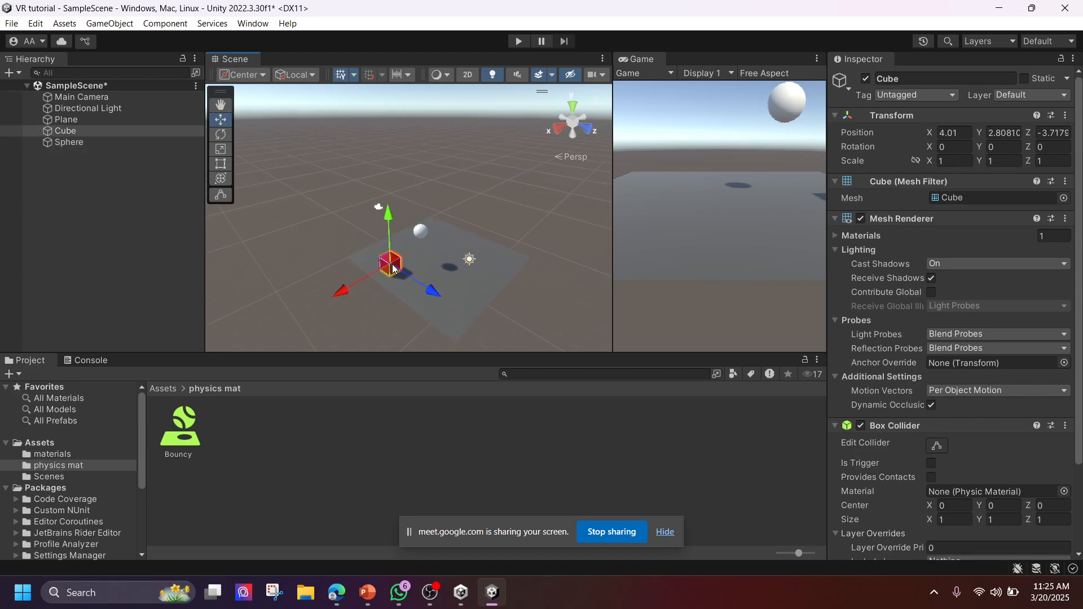
{"action": "left_click", "coordinate": [221, 164]}
{"action": "scroll", "coordinate": [372, 274], "scroll_direction": "up", "scroll_amount": 5}
{"action": "middle_click_drag", "start_coordinate": [406, 295], "coordinate": [397, 212]}
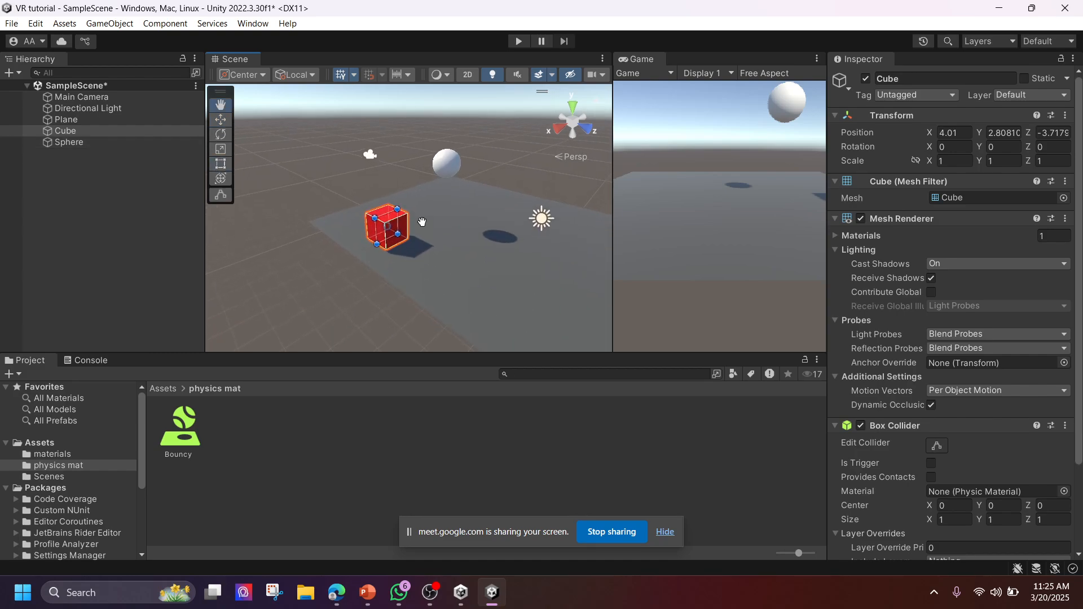
{"action": "left_click_drag", "start_coordinate": [396, 209], "coordinate": [584, 364]}
{"action": "scroll", "coordinate": [405, 262], "scroll_direction": "down", "scroll_amount": 2}
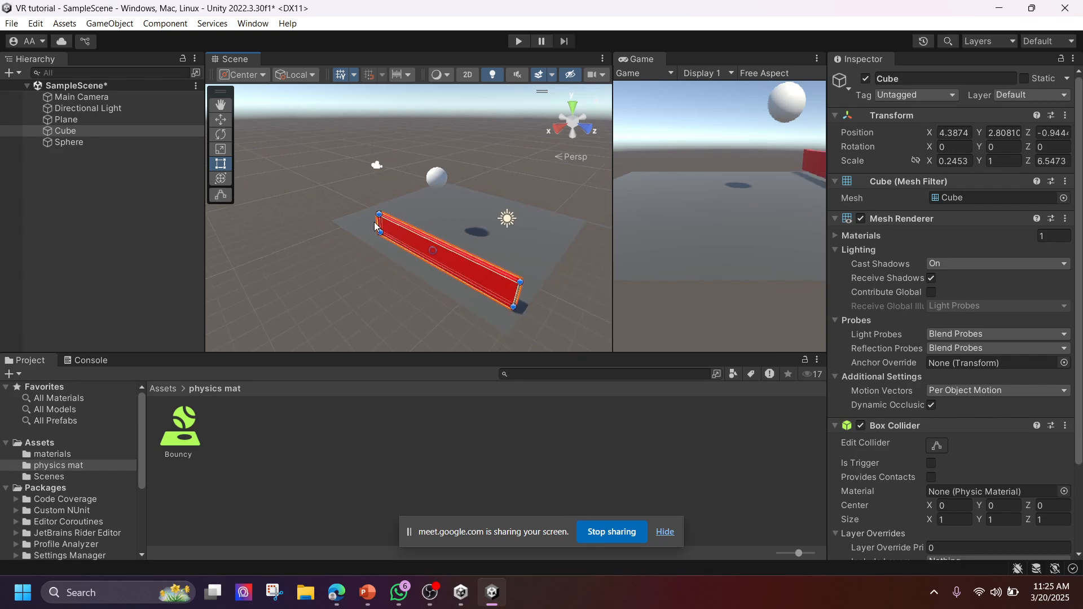
{"action": "left_click_drag", "start_coordinate": [360, 214], "coordinate": [344, 207]}
{"action": "middle_click_drag", "start_coordinate": [447, 264], "coordinate": [490, 257]}
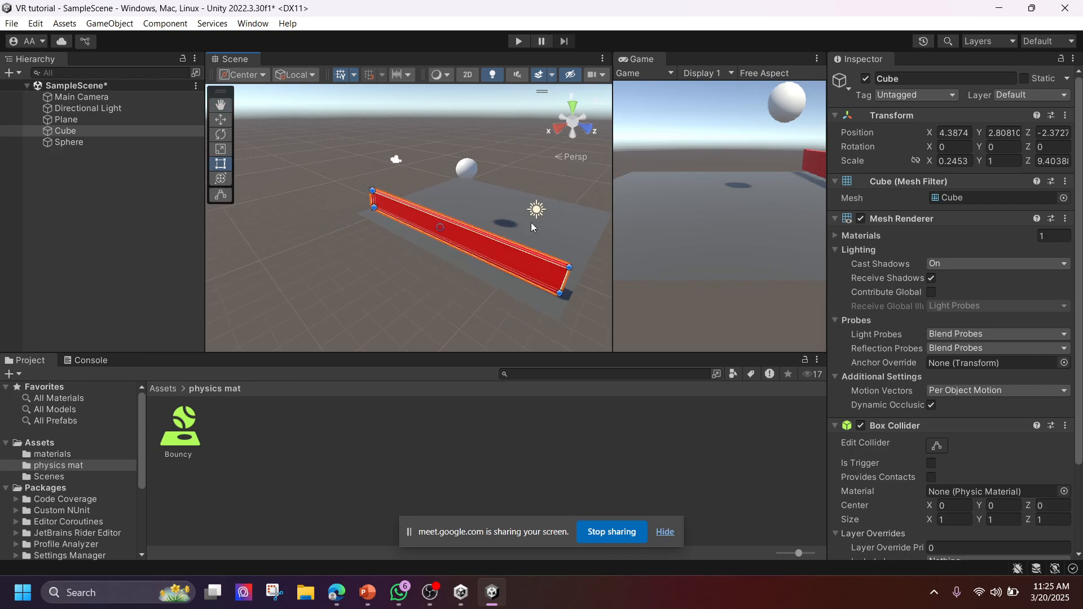
Switch the Scene view to isometric projection and align it to the Right view
{"action": "left_click", "coordinate": [570, 157]}
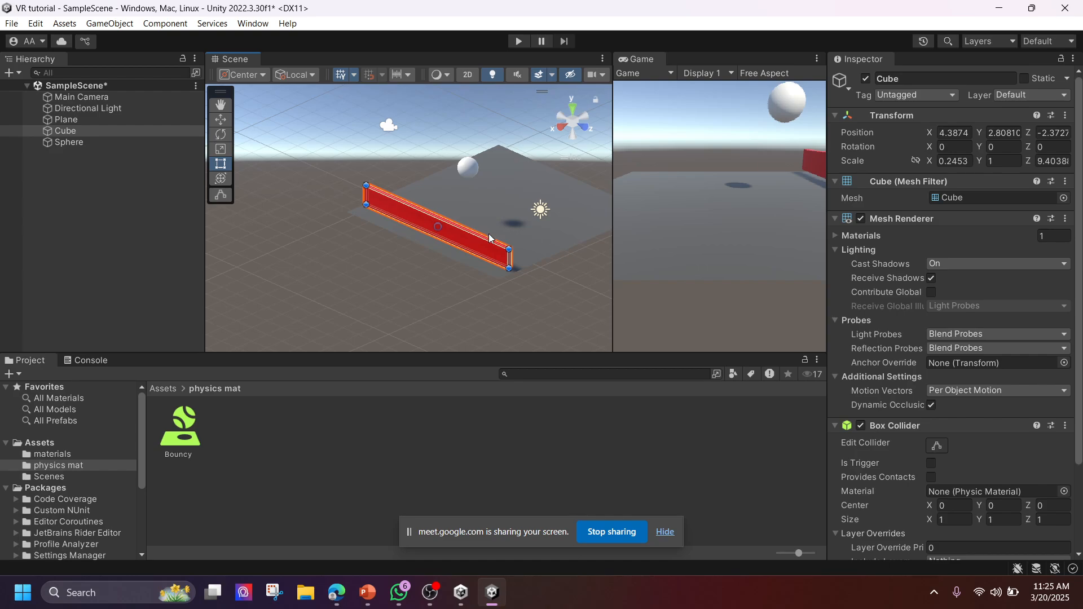
{"action": "middle_click_drag", "start_coordinate": [409, 224], "coordinate": [382, 261]}
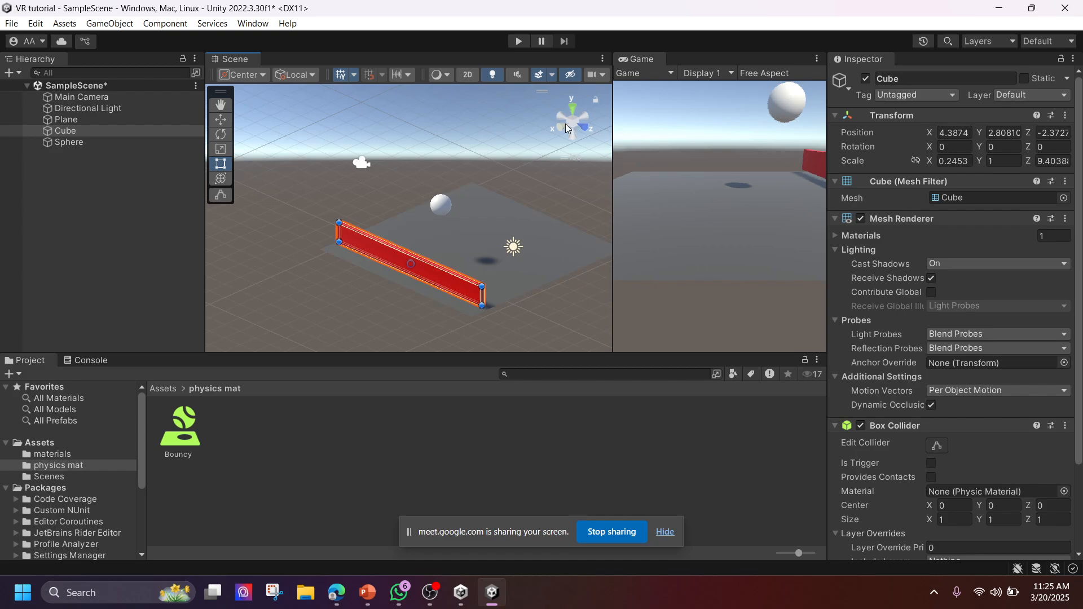
{"action": "left_click", "coordinate": [568, 128]}
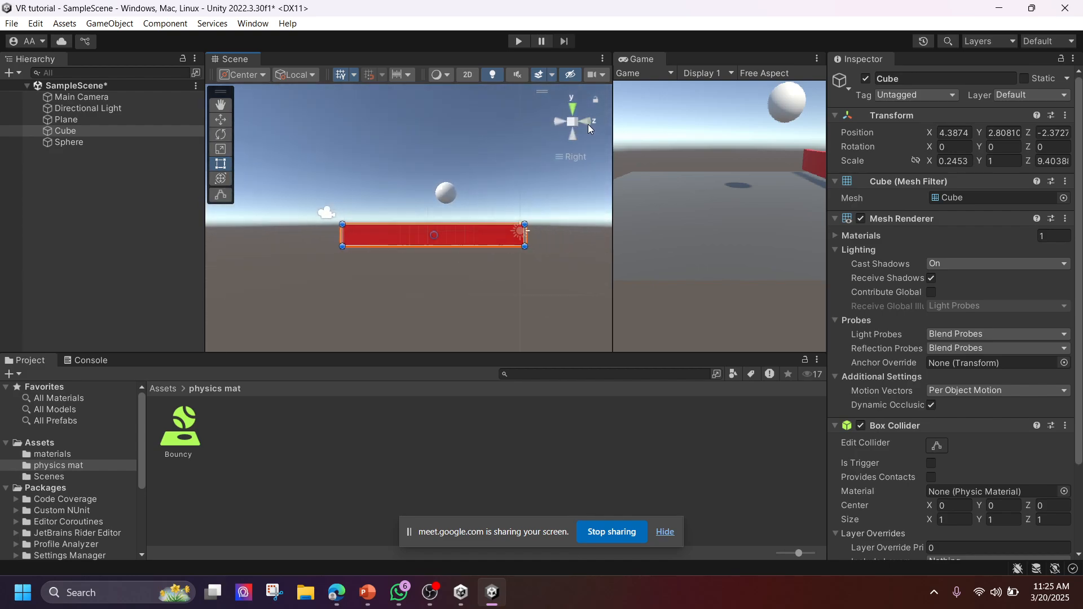
{"action": "left_click", "coordinate": [574, 108]}
{"action": "left_click", "coordinate": [570, 111]}
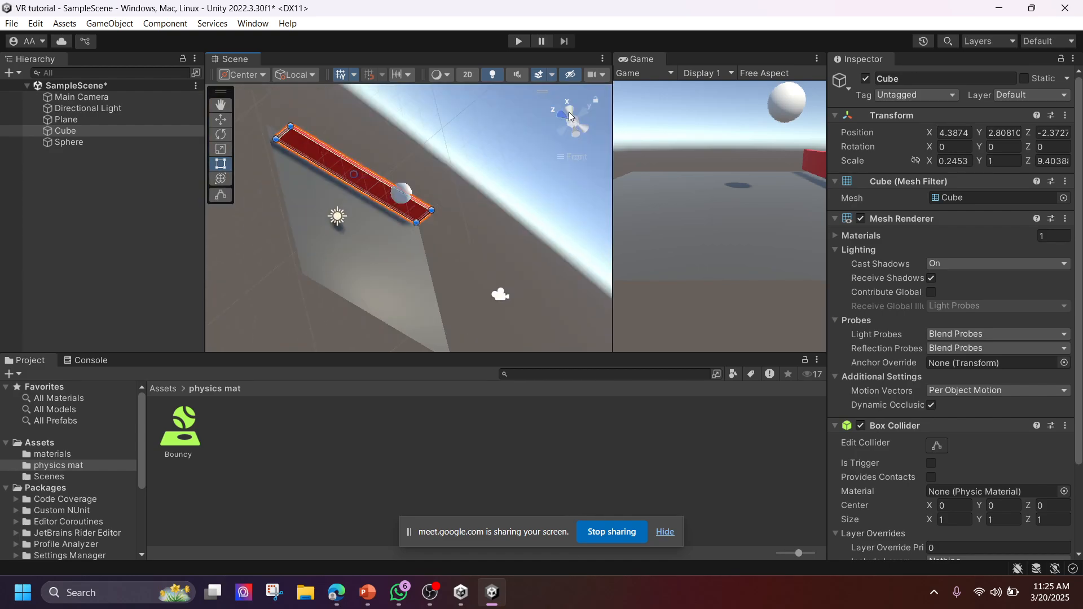
{"action": "left_click", "coordinate": [554, 122]}
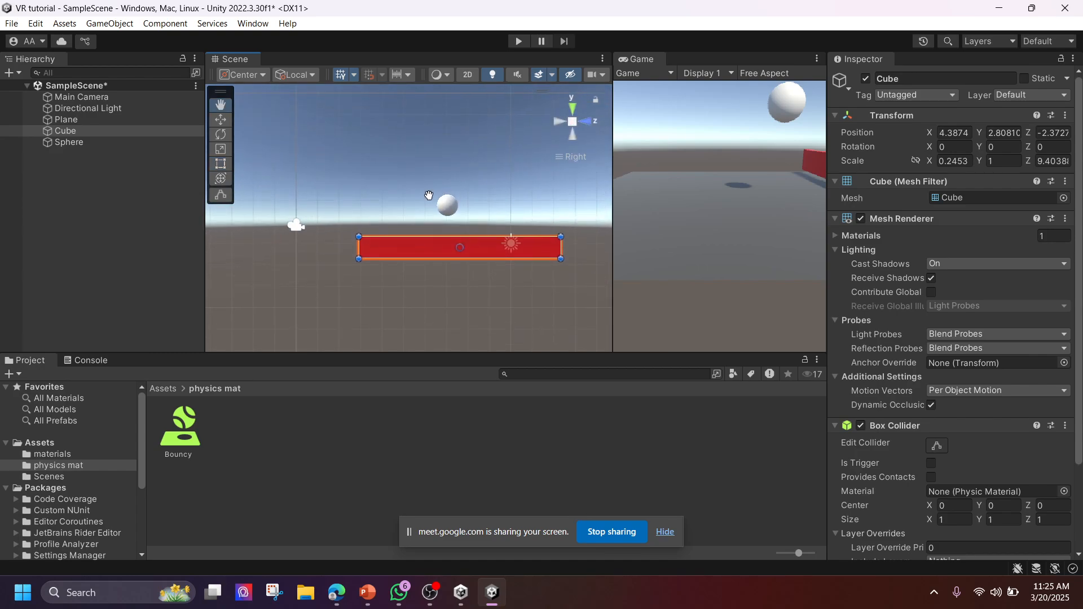
Extend the Cube wall along the Plane's full edge to scale about 10.03 in Z and 1.29 in Y
{"action": "left_click", "coordinate": [221, 120]}
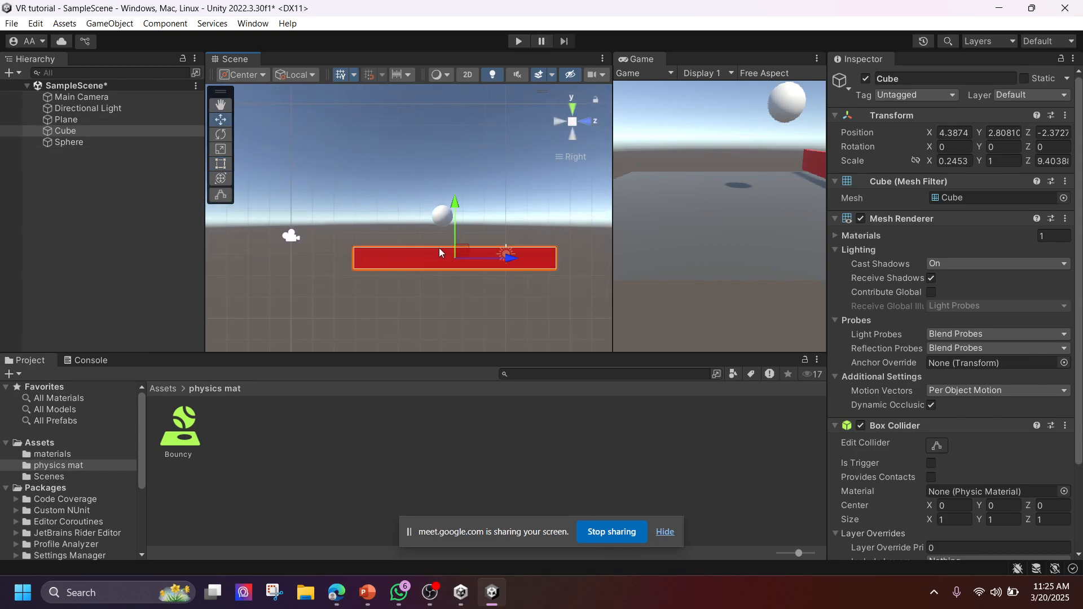
{"action": "right_click_drag", "start_coordinate": [509, 179], "coordinate": [505, 244]}
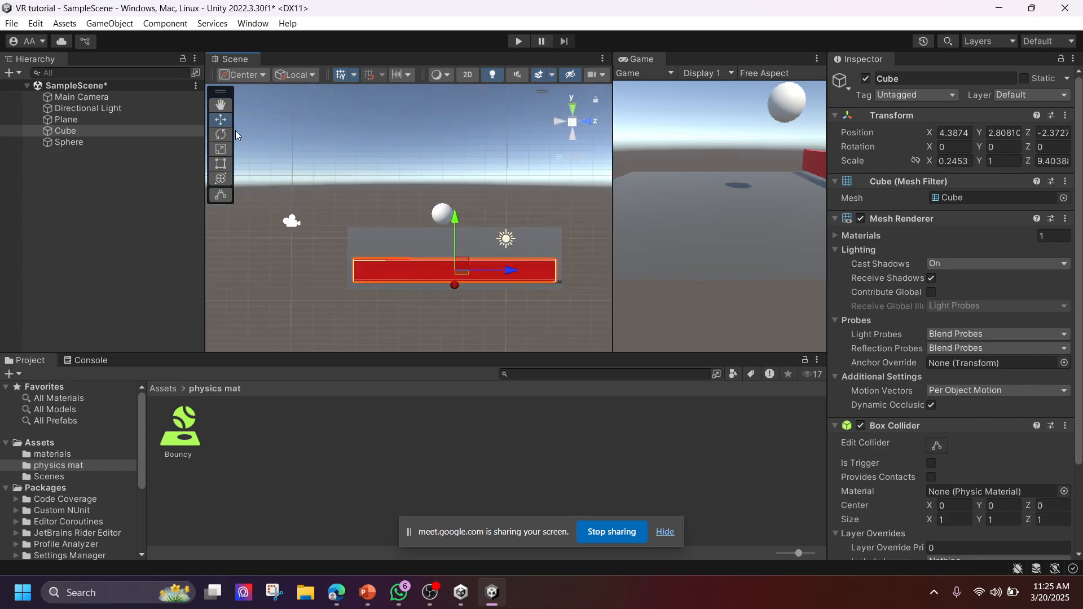
{"action": "left_click", "coordinate": [222, 165]}
{"action": "scroll", "coordinate": [583, 326], "scroll_direction": "up", "scroll_amount": 7}
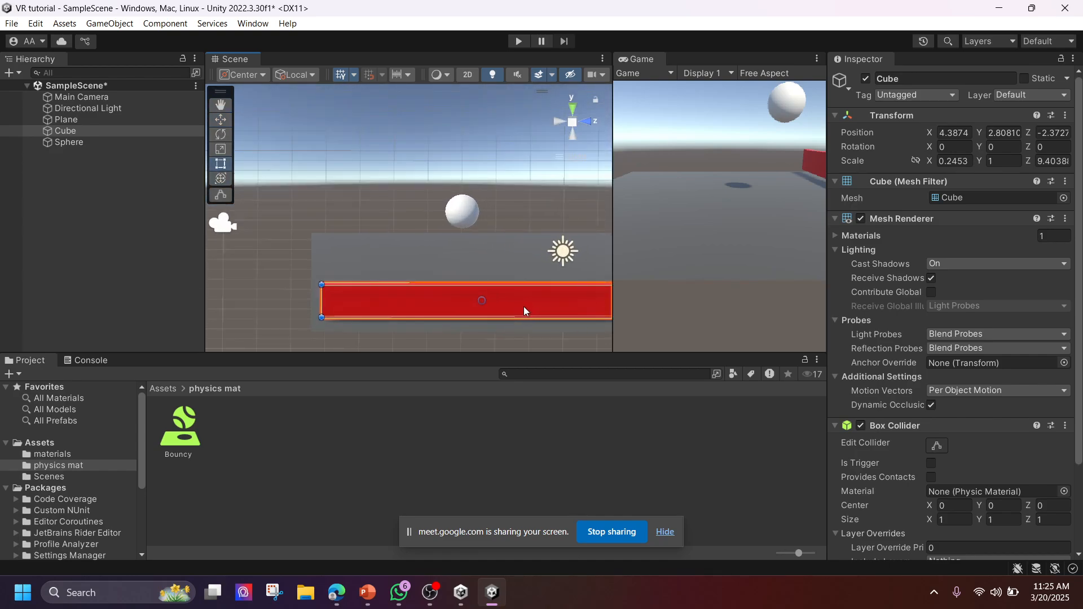
{"action": "middle_click_drag", "start_coordinate": [525, 310], "coordinate": [448, 287]}
{"action": "left_click_drag", "start_coordinate": [565, 279], "coordinate": [575, 278]}
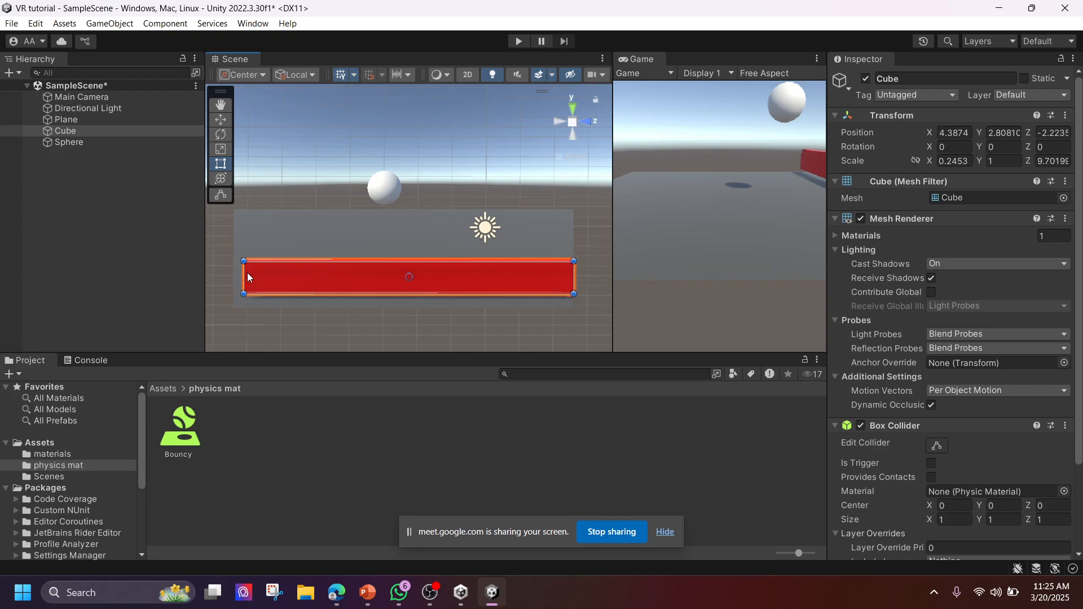
{"action": "left_click_drag", "start_coordinate": [248, 277], "coordinate": [232, 278]}
{"action": "left_click_drag", "start_coordinate": [411, 295], "coordinate": [375, 97]}
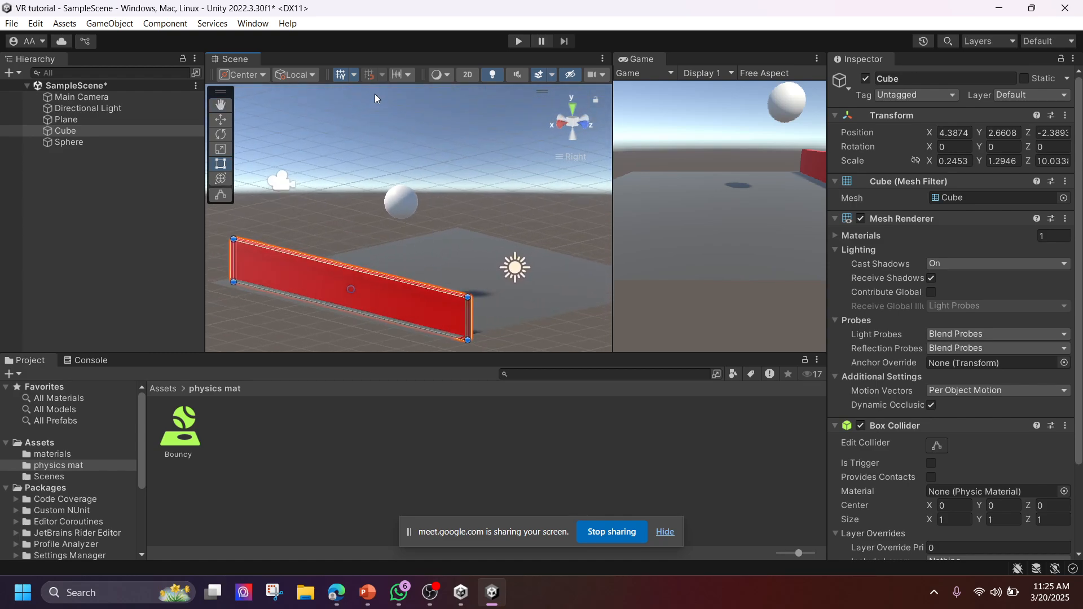
Inspect up close how the Cube wall's lower edge and end corner meet the Plane
{"action": "left_click", "coordinate": [354, 74]}
{"action": "left_click", "coordinate": [382, 64]}
{"action": "middle_click_drag", "start_coordinate": [497, 332], "coordinate": [484, 219]}
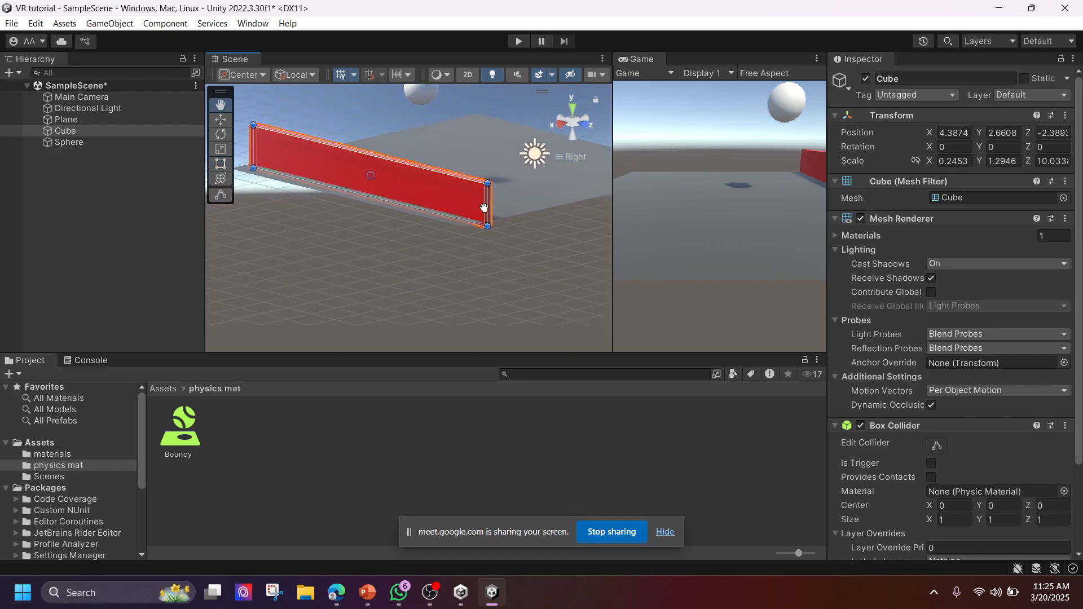
{"action": "scroll", "coordinate": [483, 225], "scroll_direction": "up", "scroll_amount": 5}
{"action": "scroll", "coordinate": [534, 213], "scroll_direction": "down", "scroll_amount": 2}
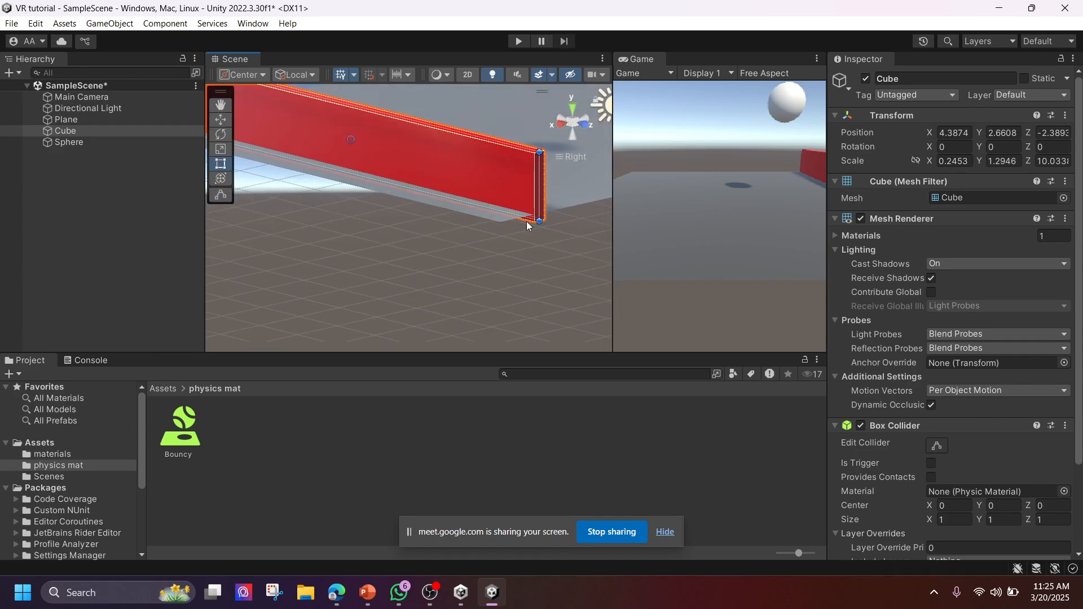
{"action": "scroll", "coordinate": [503, 190], "scroll_direction": "down", "scroll_amount": 2}
{"action": "middle_click_drag", "start_coordinate": [471, 179], "coordinate": [447, 276]}
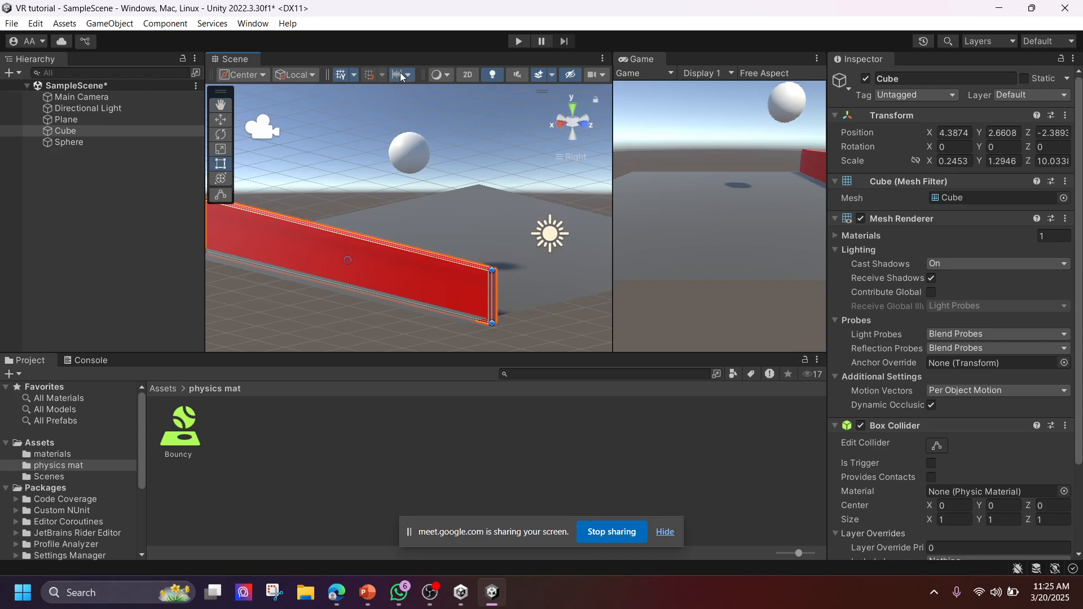
Look through the Scene view's increment snapping, grid visibility and handle orientation options, and deselect the Cube
{"action": "left_click", "coordinate": [400, 72]}
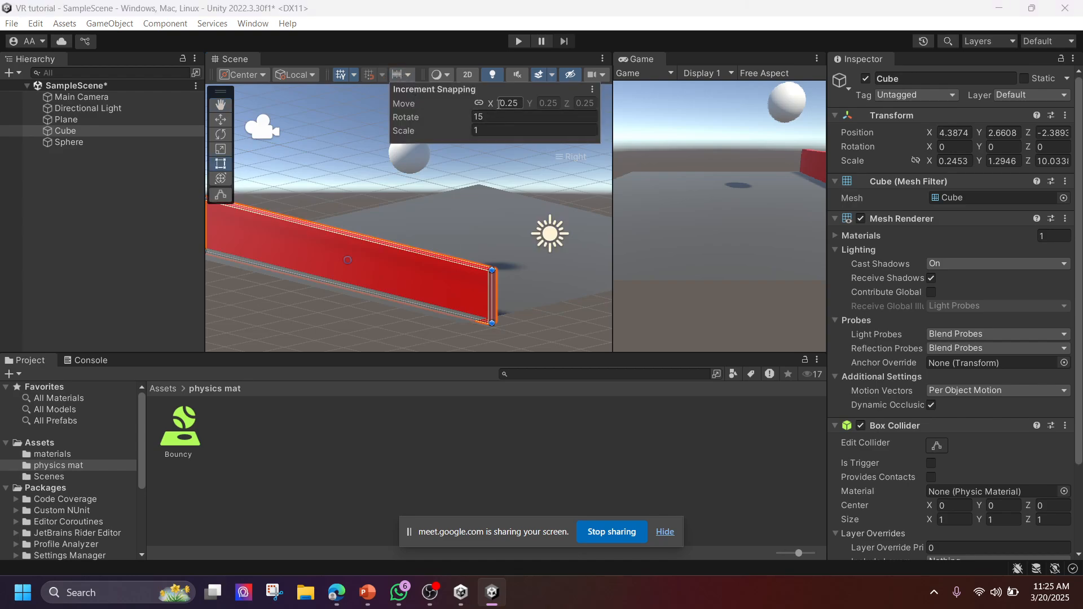
{"action": "left_click", "coordinate": [400, 72]}
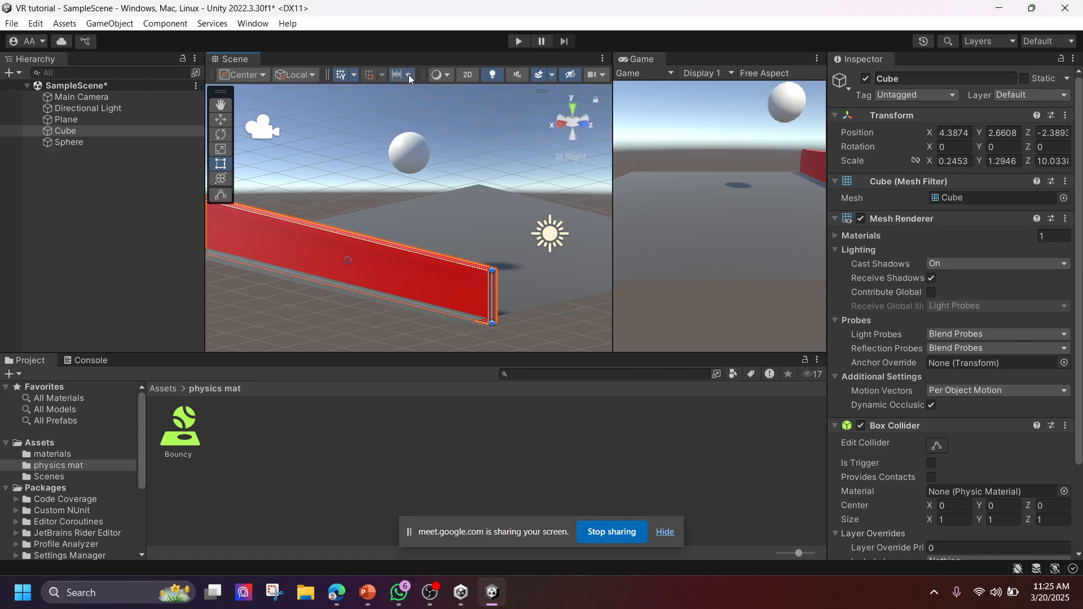
{"action": "left_click", "coordinate": [408, 74]}
{"action": "left_click", "coordinate": [348, 74]}
{"action": "left_click", "coordinate": [350, 73]}
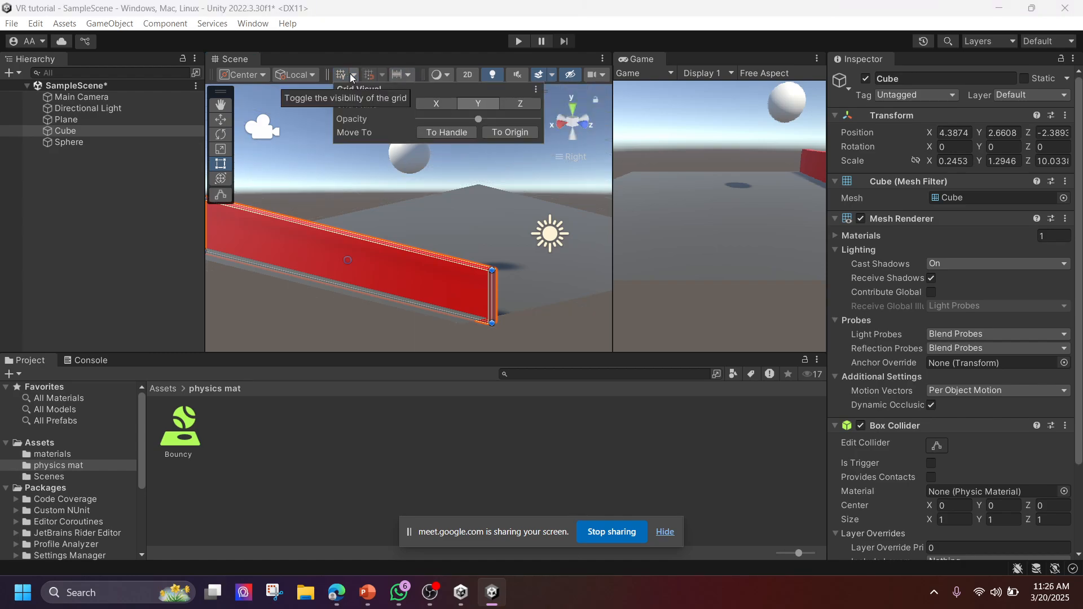
{"action": "left_click", "coordinate": [346, 75]}
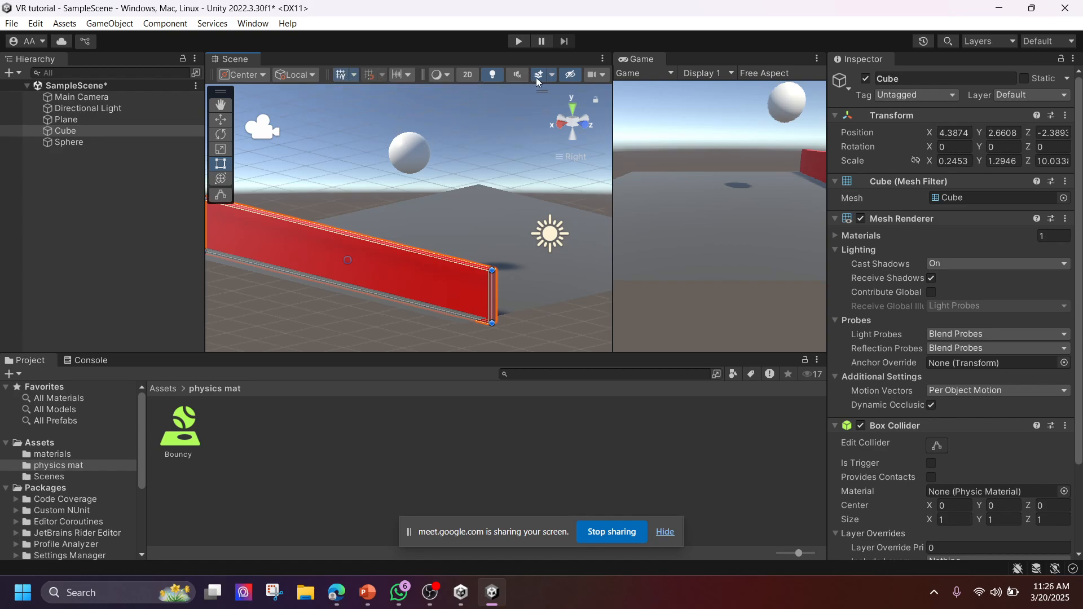
{"action": "scroll", "coordinate": [502, 91], "scroll_direction": "down", "scroll_amount": 1}
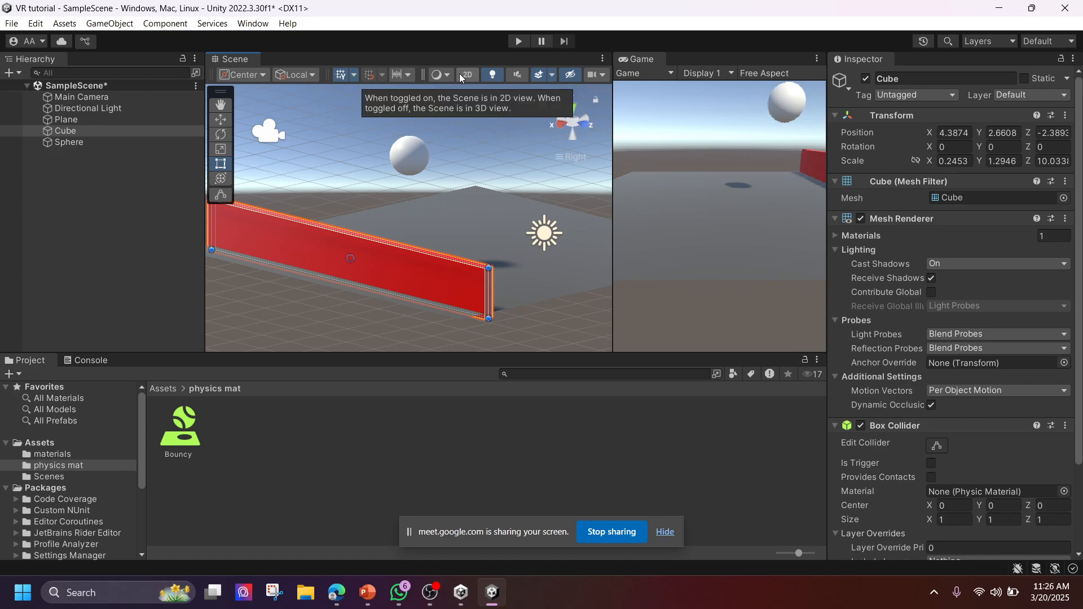
{"action": "mouse_move", "coordinate": [424, 75]}
{"action": "left_mouse_down"}
{"action": "mouse_move", "coordinate": [483, 78]}
{"action": "mouse_move", "coordinate": [425, 72]}
{"action": "left_mouse_up"}
{"action": "left_click", "coordinate": [303, 74]}
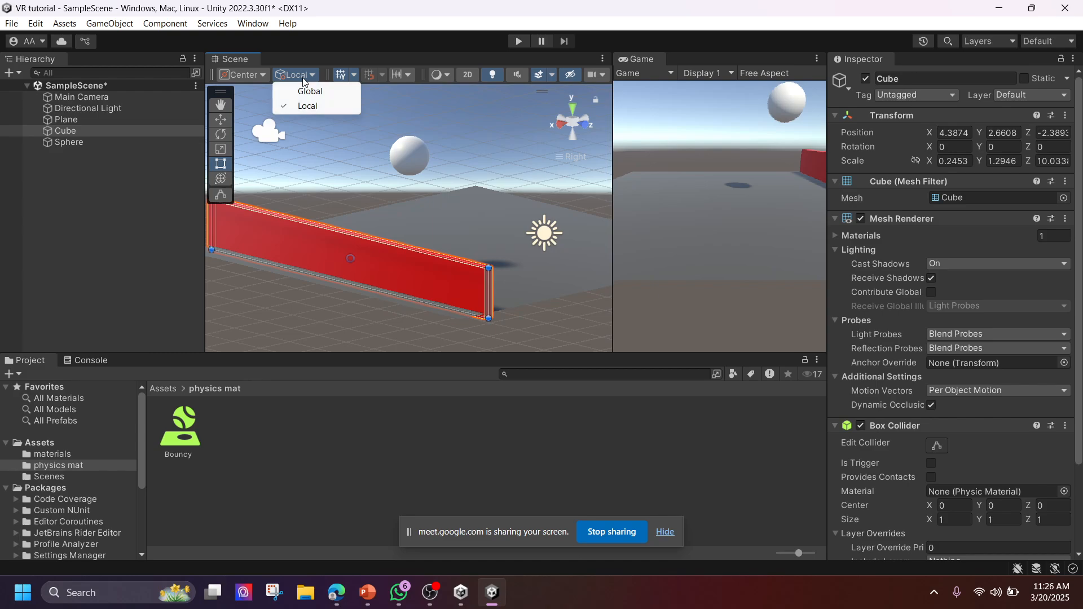
{"action": "left_click", "coordinate": [323, 197]}
{"action": "left_click", "coordinate": [344, 165]}
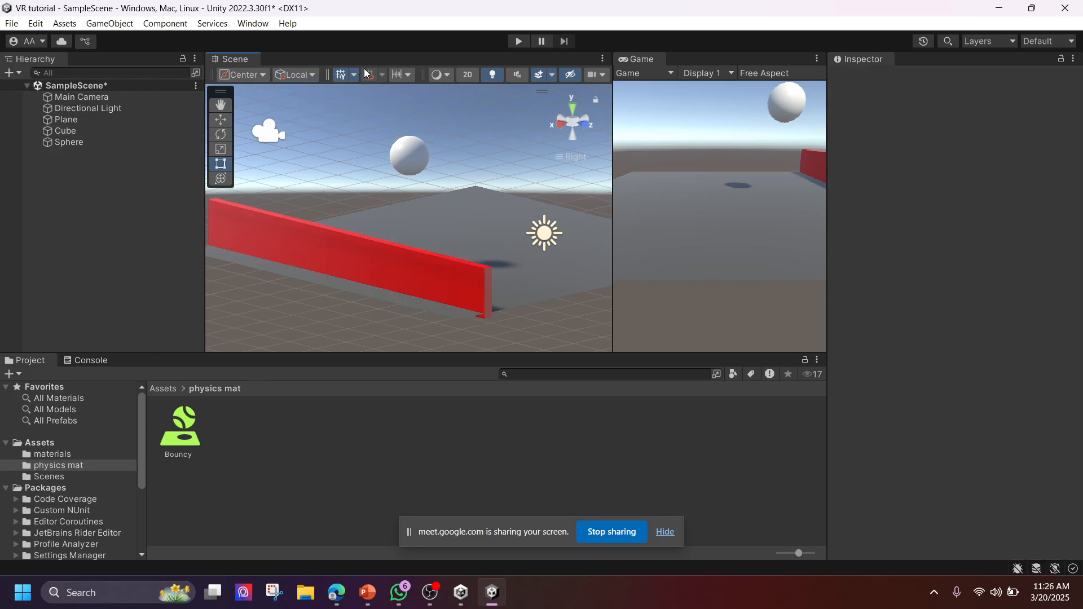
Move the Cube wall outward along X so it lines up with the Plane's edge
{"action": "scroll", "coordinate": [401, 265], "scroll_direction": "down", "scroll_amount": 5}
{"action": "left_click_drag", "start_coordinate": [491, 251], "coordinate": [377, 259], "text": "alt"}
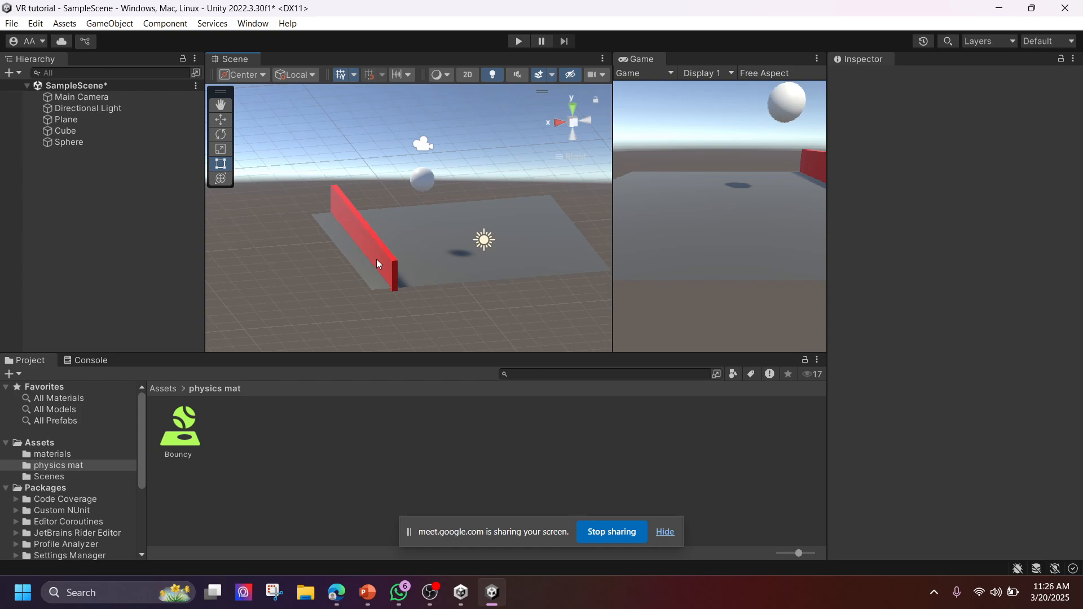
{"action": "middle_click_drag", "start_coordinate": [377, 259], "coordinate": [431, 237]}
{"action": "left_click_drag", "start_coordinate": [431, 237], "coordinate": [373, 238], "text": "alt"}
{"action": "scroll", "coordinate": [419, 231], "scroll_direction": "down", "scroll_amount": 3}
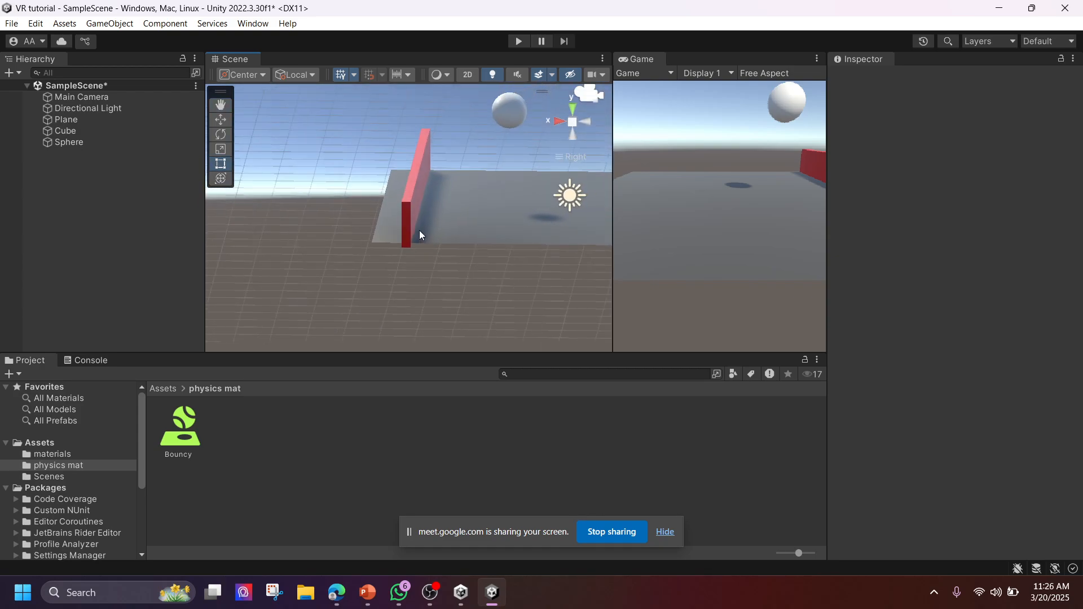
{"action": "middle_click_drag", "start_coordinate": [419, 231], "coordinate": [422, 277]}
{"action": "key", "text": "w"}
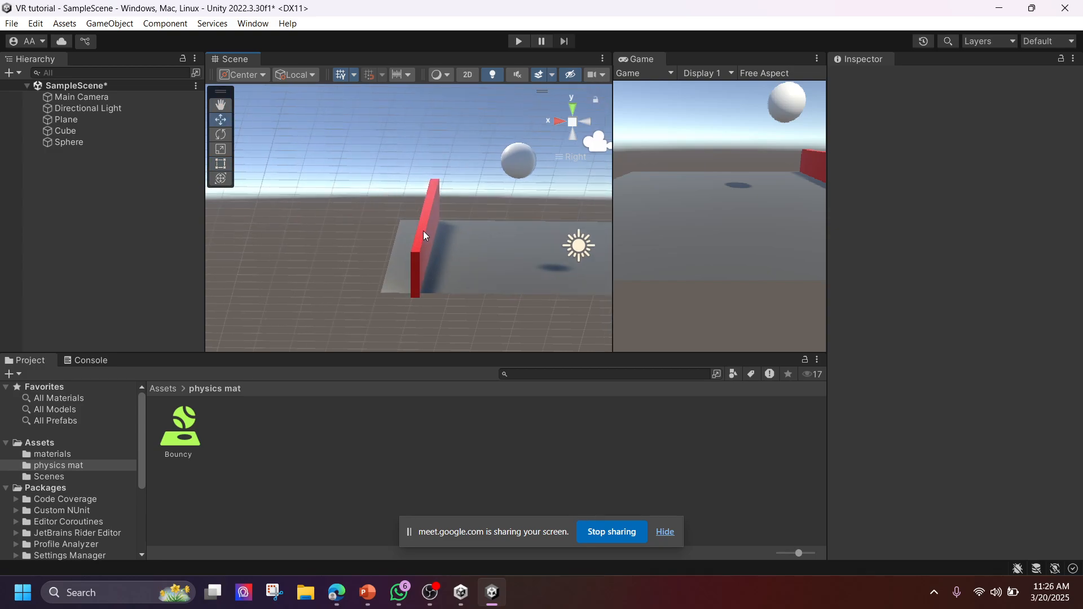
{"action": "left_click", "coordinate": [425, 236]}
{"action": "left_click_drag", "start_coordinate": [408, 231], "coordinate": [490, 256]}
Duplicate the Cube wall and move the copy to the Plane's opposite edge at X position -4.36
{"action": "key", "text": "ctrl+d"}
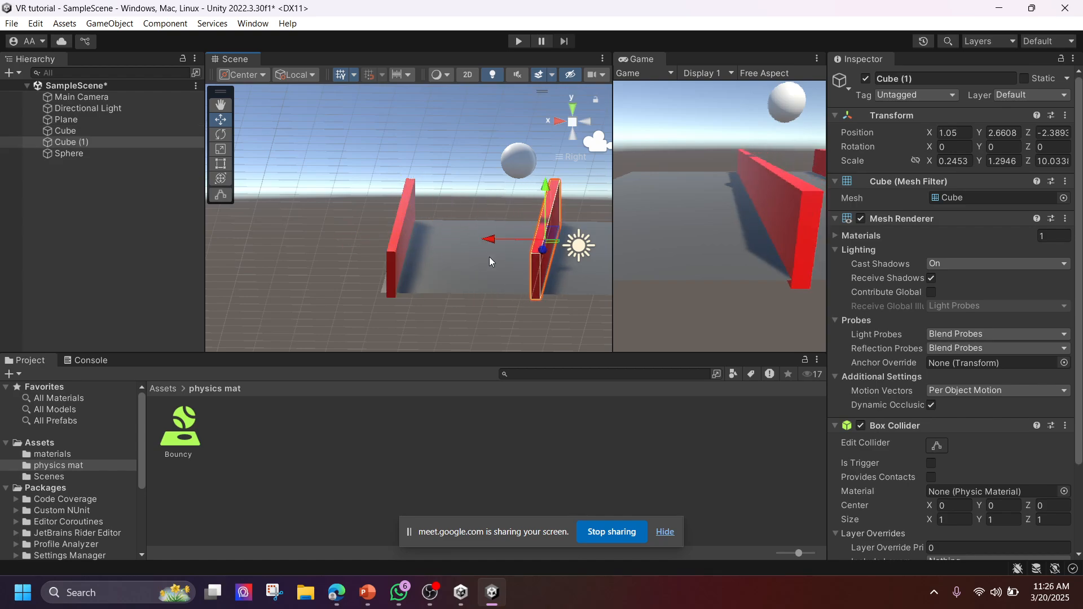
{"action": "middle_click_drag", "start_coordinate": [490, 257], "coordinate": [346, 262]}
{"action": "left_click_drag", "start_coordinate": [361, 250], "coordinate": [554, 286]}
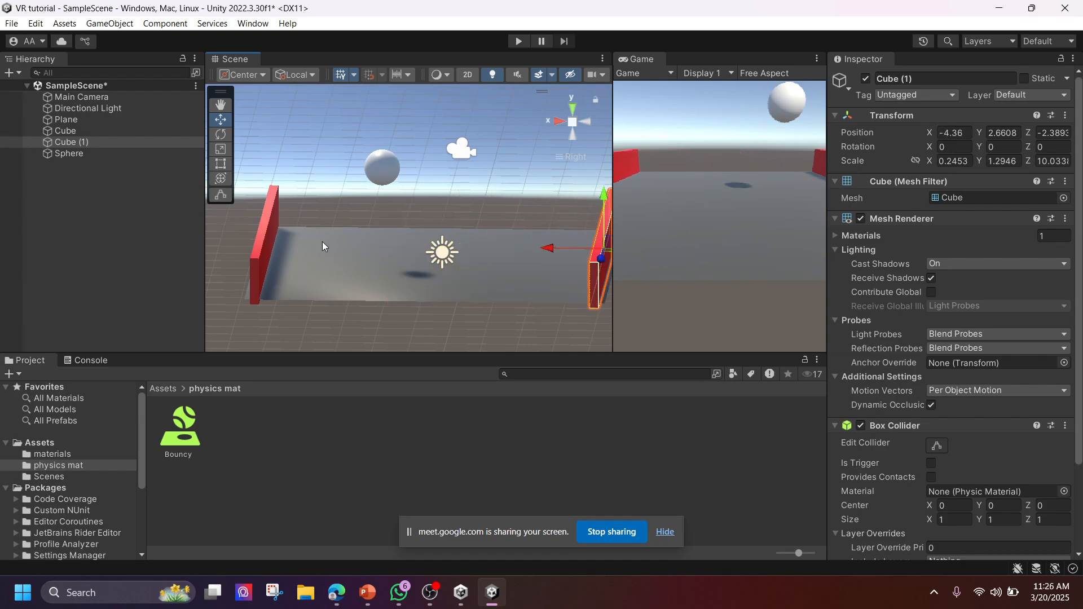
Duplicate both side walls together and set the copies' Y rotation to 90
{"action": "left_click", "coordinate": [266, 248], "text": "shift"}
{"action": "middle_click_drag", "start_coordinate": [486, 263], "coordinate": [453, 282]}
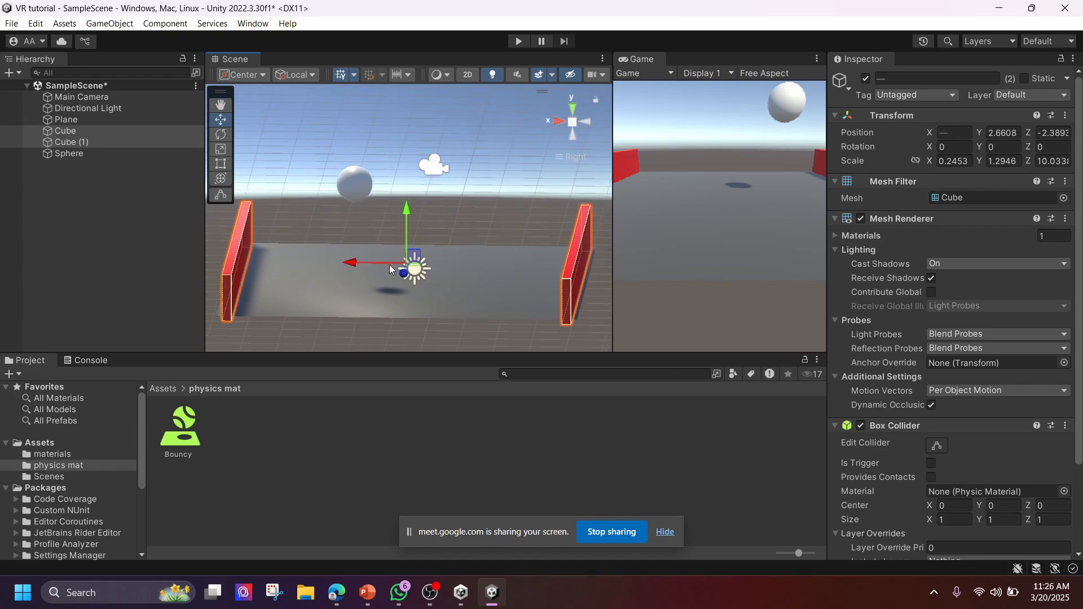
{"action": "key", "text": "ctrl+d"}
{"action": "left_click_drag", "start_coordinate": [352, 264], "coordinate": [381, 274]}
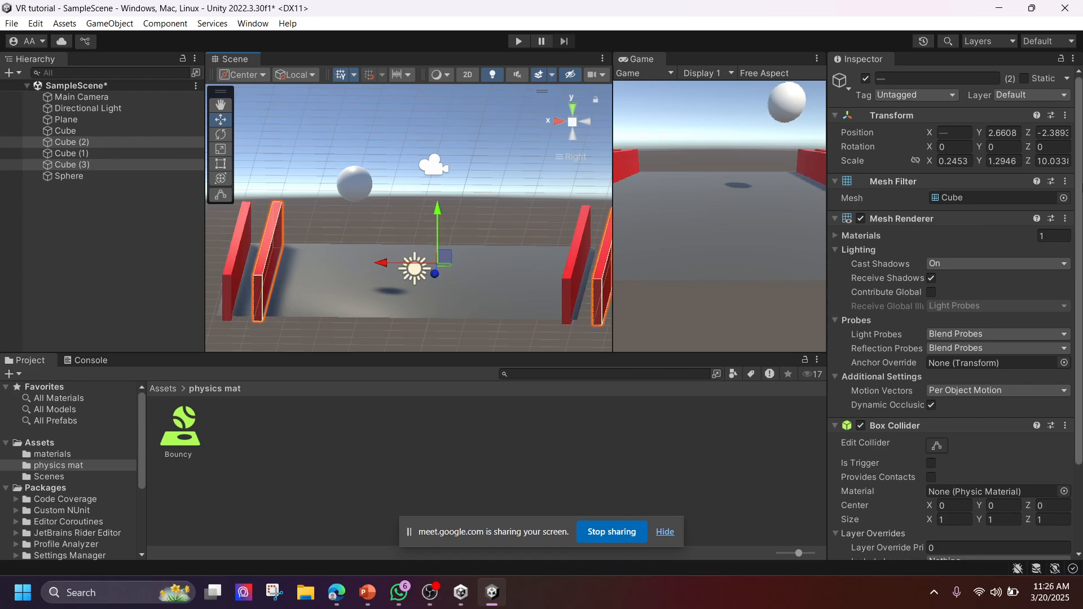
{"action": "left_click", "coordinate": [1004, 147]}
{"action": "type", "text": "180"}
{"action": "key", "text": "BackSpace"}
{"action": "key", "text": "BackSpace"}
{"action": "key", "text": "BackSpace"}
{"action": "type", "text": "090"}
{"action": "scroll", "coordinate": [467, 158], "scroll_direction": "down", "scroll_amount": 2}
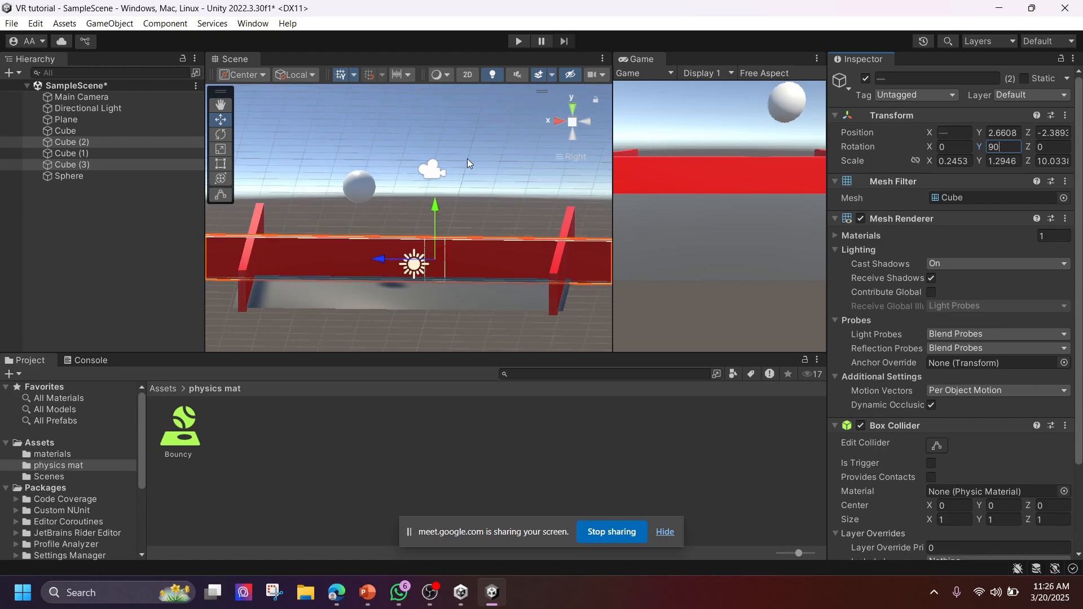
{"action": "left_click", "coordinate": [574, 108]}
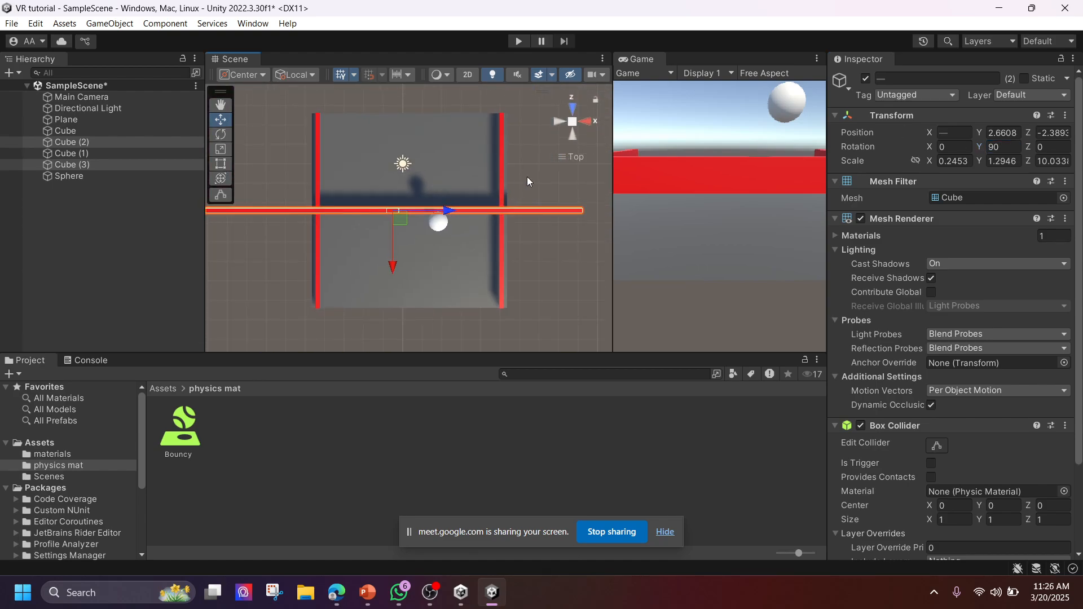
{"action": "left_click", "coordinate": [379, 215]}
{"action": "left_click", "coordinate": [425, 211]}
{"action": "left_click_drag", "start_coordinate": [417, 205], "coordinate": [404, 265]}
{"action": "key", "text": "ctrl+z"}
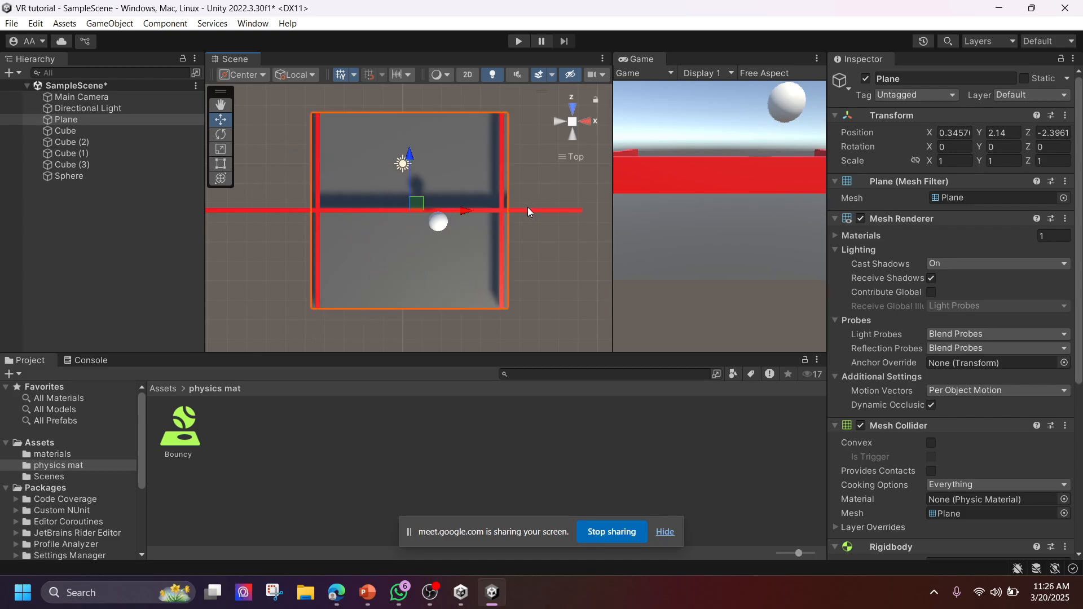
Place the two rotated walls on the Plane's open near and far edges, with Cube (3) at X 0.42 and Z 2.44
{"action": "left_click", "coordinate": [504, 211]}
{"action": "left_click_drag", "start_coordinate": [483, 213], "coordinate": [412, 310]}
{"action": "left_click", "coordinate": [286, 210]}
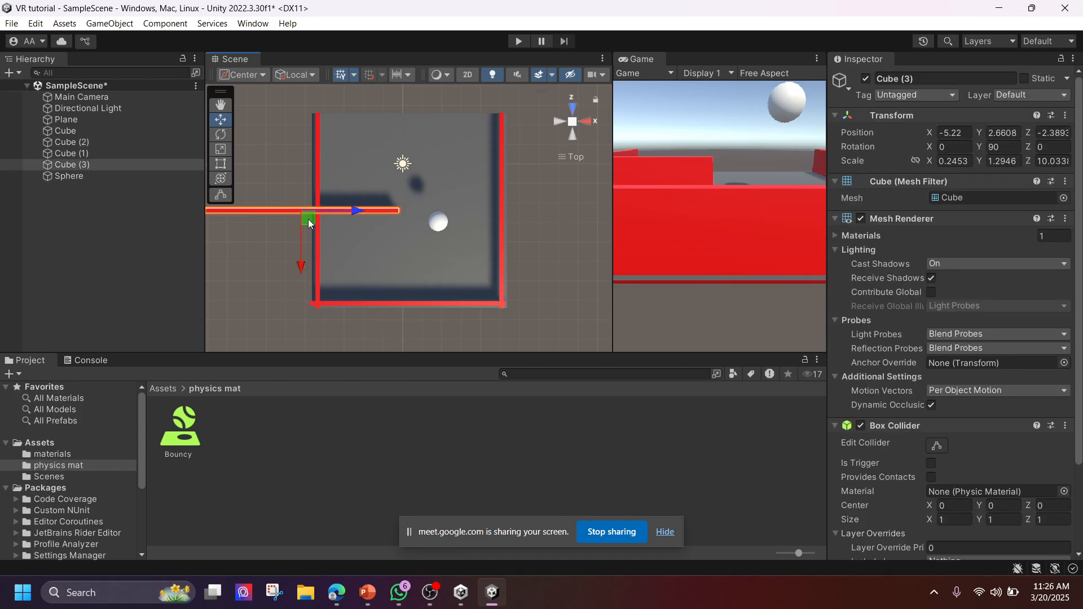
{"action": "left_click_drag", "start_coordinate": [313, 224], "coordinate": [420, 123]}
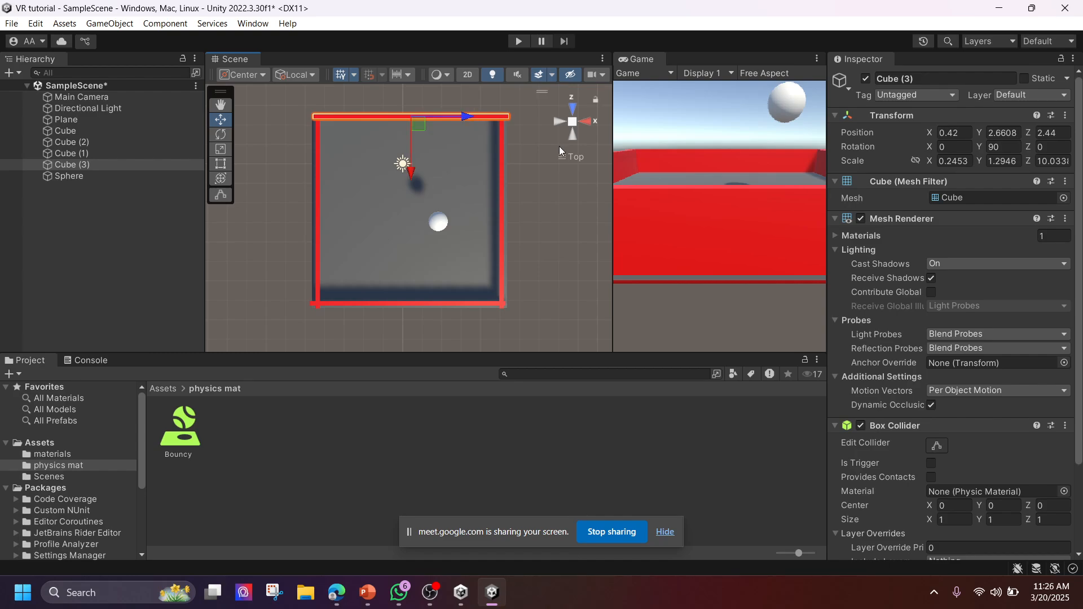
Play the scene and examine how the Sphere drops and bounces inside the four walls
{"action": "left_click_drag", "start_coordinate": [525, 245], "coordinate": [390, 42], "text": "alt"}
{"action": "scroll", "coordinate": [433, 239], "scroll_direction": "up", "scroll_amount": 10}
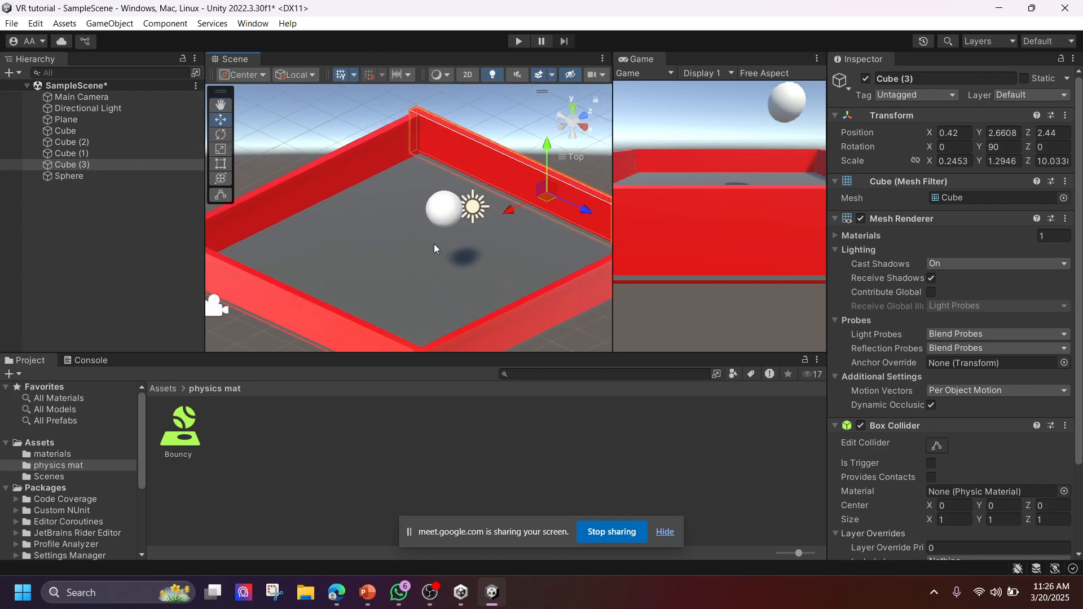
{"action": "left_click_drag", "start_coordinate": [479, 291], "coordinate": [449, 178], "text": "alt"}
{"action": "left_click", "coordinate": [518, 41]}
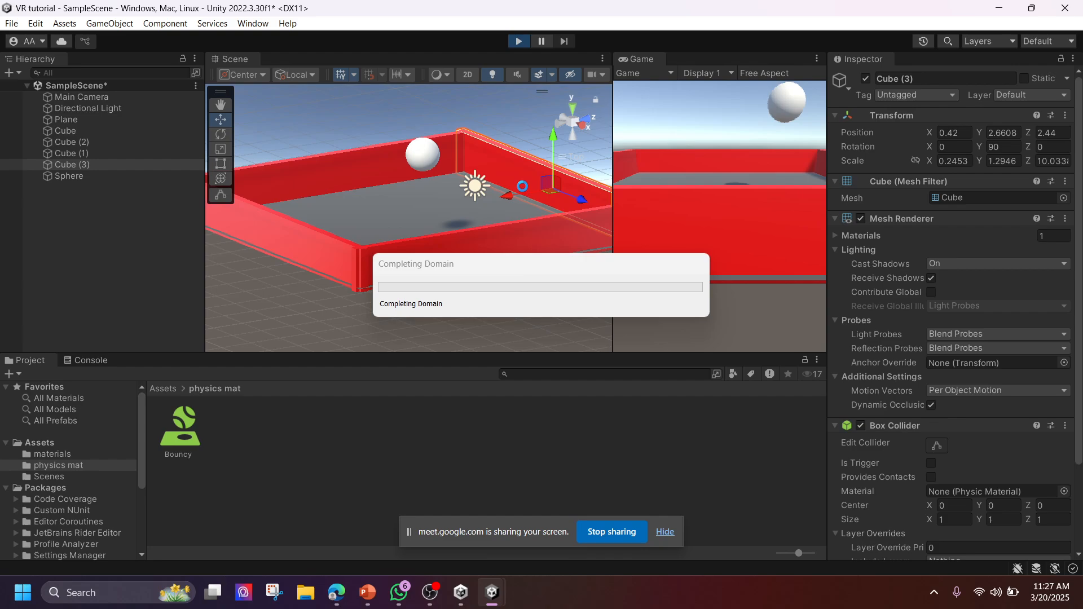
{"action": "scroll", "coordinate": [493, 205], "scroll_direction": "down", "scroll_amount": 5}
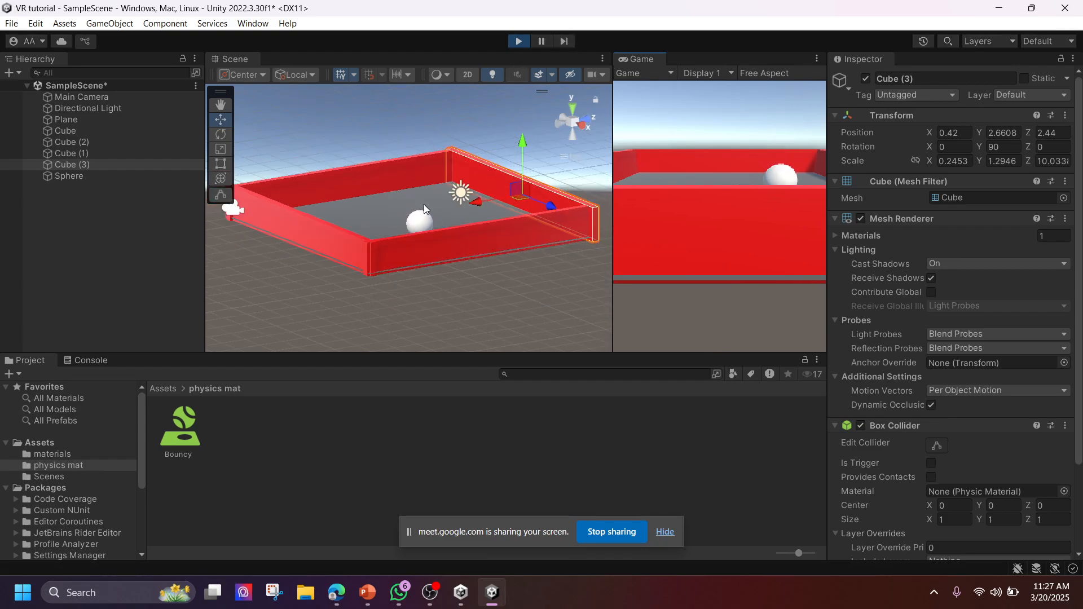
{"action": "scroll", "coordinate": [427, 209], "scroll_direction": "down", "scroll_amount": 3}
{"action": "middle_click_drag", "start_coordinate": [427, 208], "coordinate": [459, 220]}
{"action": "scroll", "coordinate": [417, 298], "scroll_direction": "up", "scroll_amount": 5}
{"action": "left_click_drag", "start_coordinate": [356, 173], "coordinate": [475, 244], "text": "alt"}
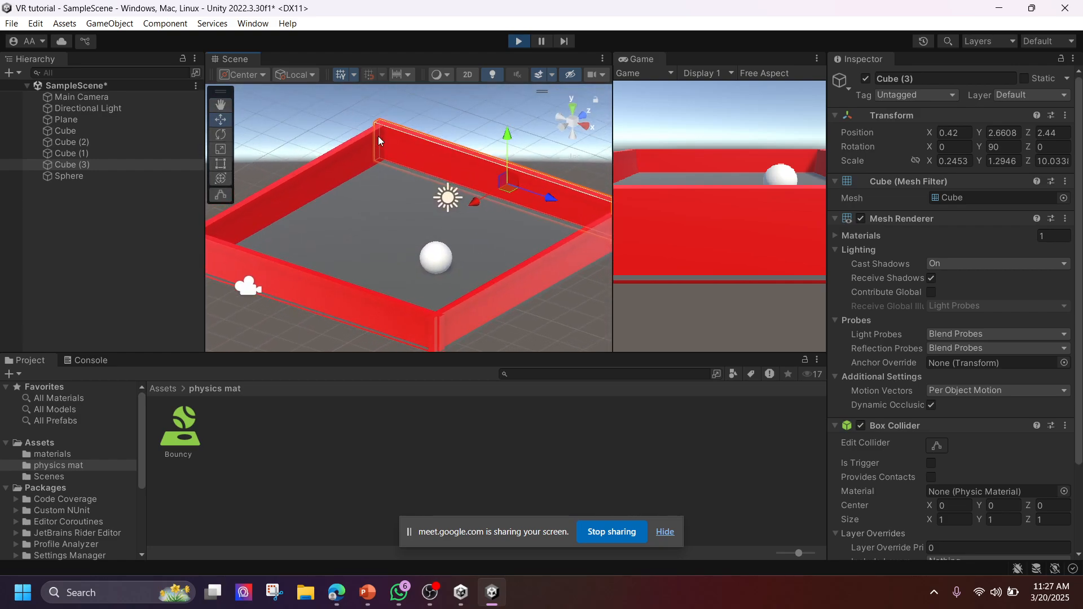
Try aligning the Main Camera with the Scene view during Play mode, check it in a widened Game view, and stop playing
{"action": "left_click", "coordinate": [78, 97]}
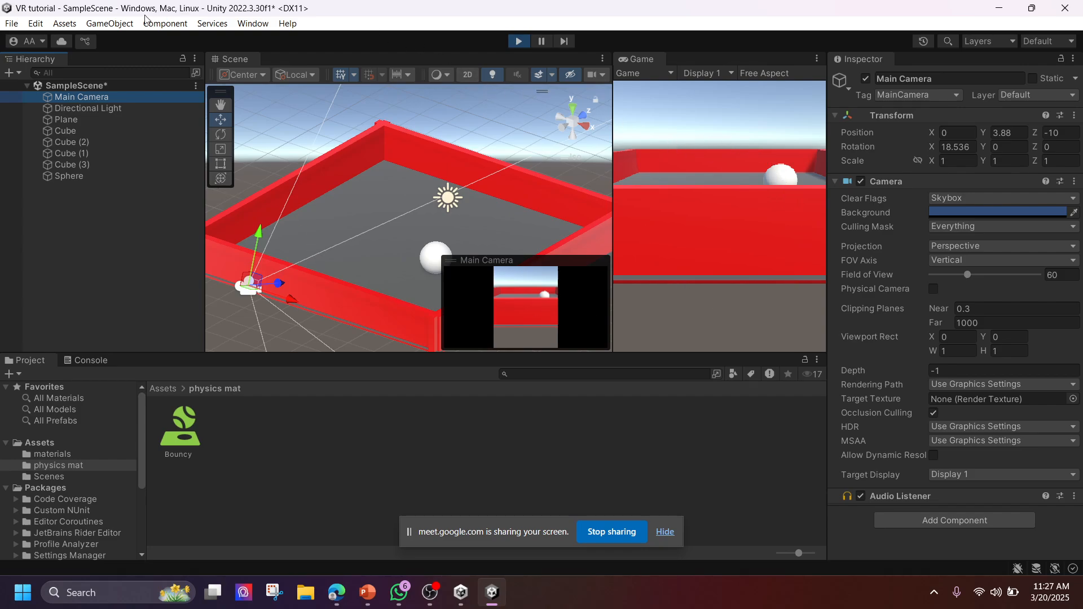
{"action": "left_click", "coordinate": [107, 24]}
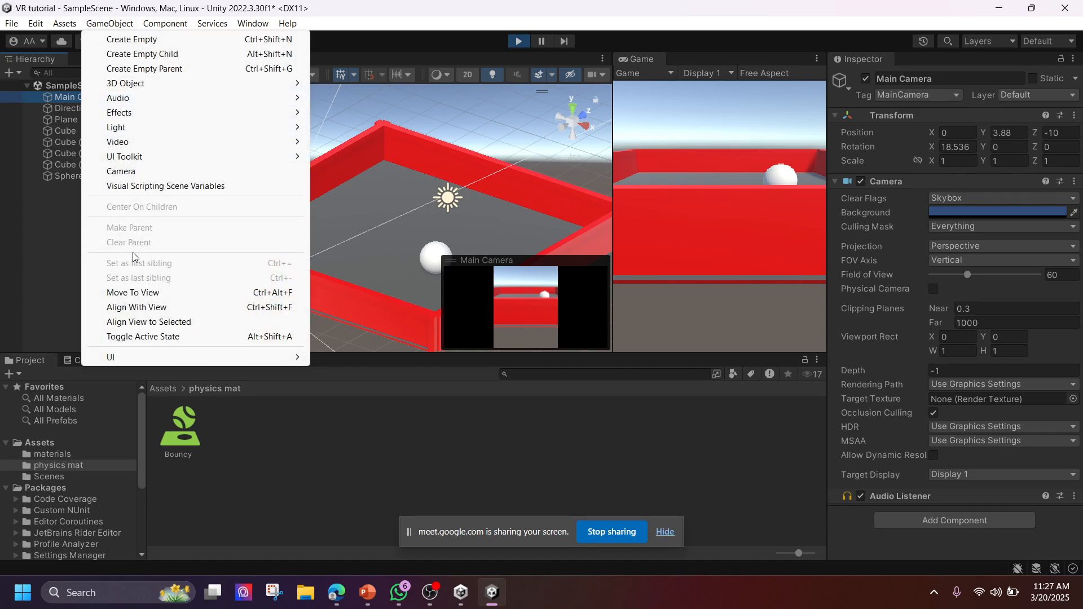
{"action": "left_click", "coordinate": [137, 307]}
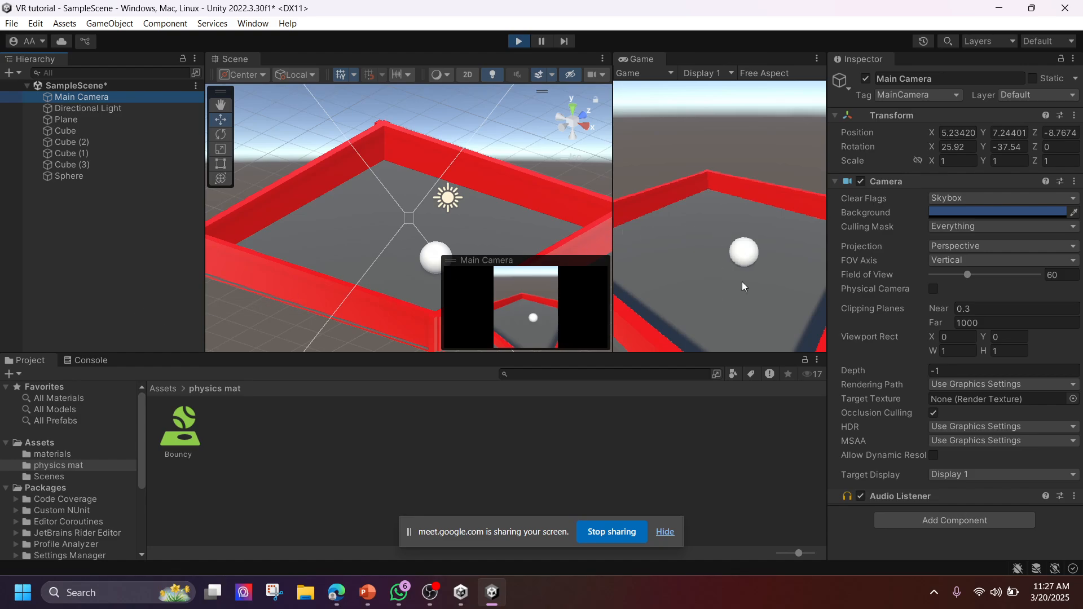
{"action": "left_click_drag", "start_coordinate": [611, 201], "coordinate": [430, 150]}
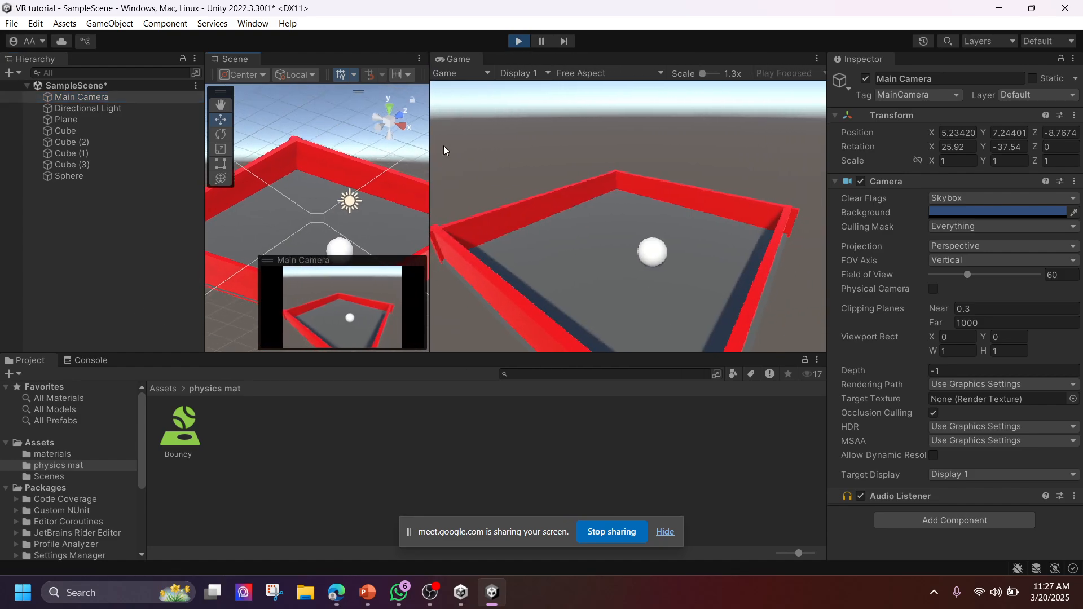
{"action": "left_click", "coordinate": [518, 41]}
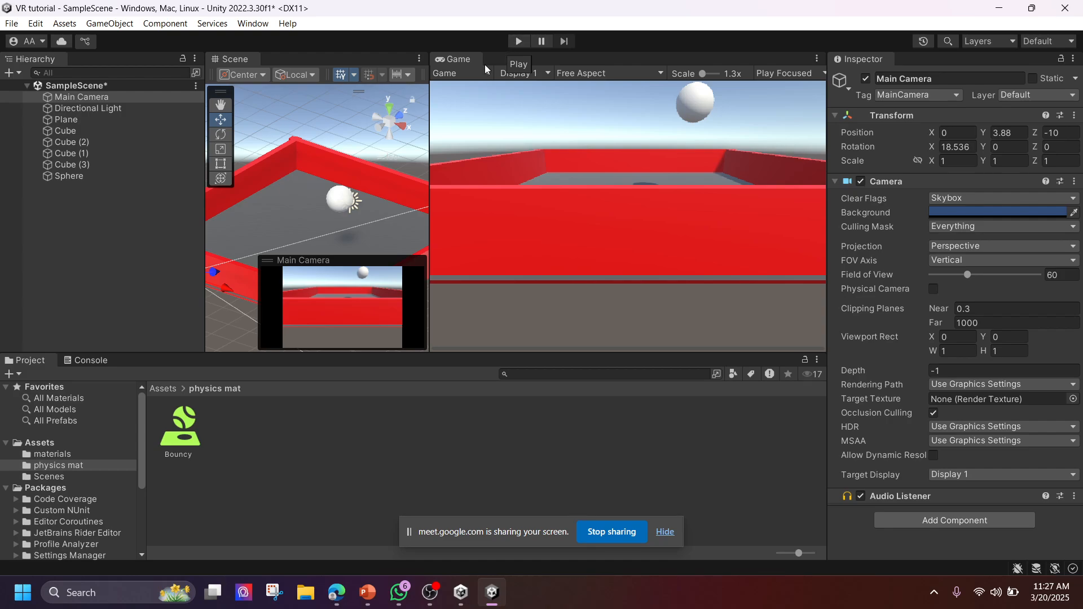
{"action": "left_click_drag", "start_coordinate": [430, 194], "coordinate": [619, 217]}
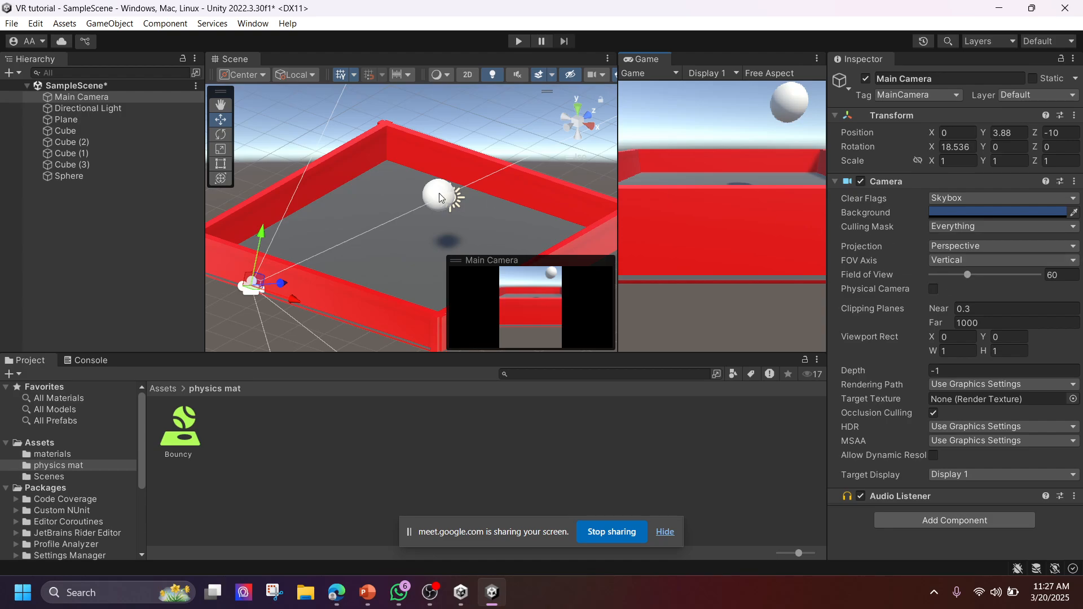
Align the Main Camera with an angled Scene view of the walled Plane while outside Play mode
{"action": "left_click_drag", "start_coordinate": [616, 218], "coordinate": [538, 212]}
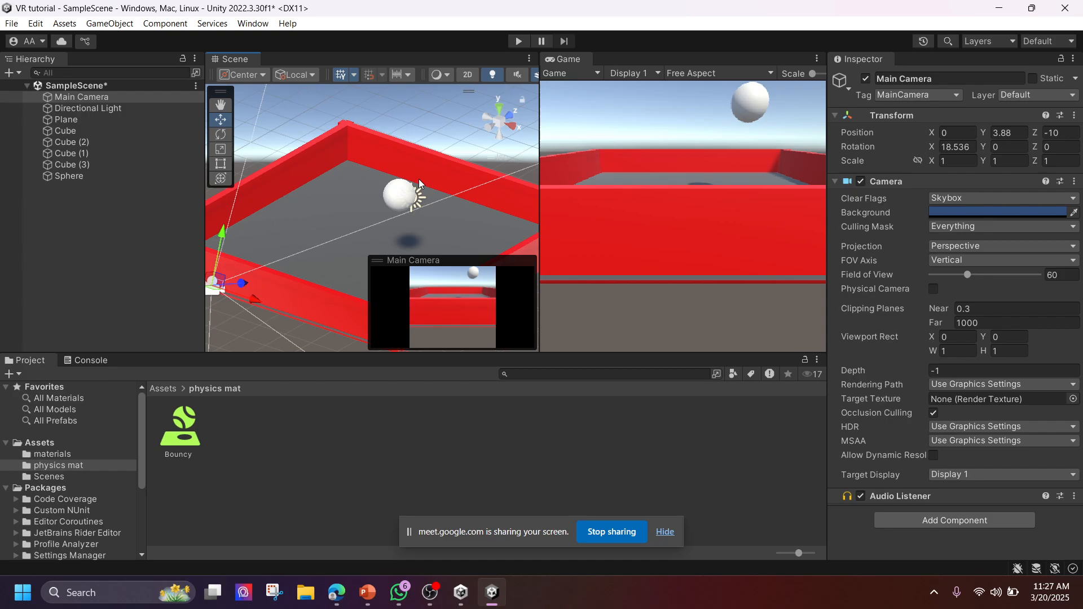
{"action": "scroll", "coordinate": [419, 178], "scroll_direction": "down", "scroll_amount": 3}
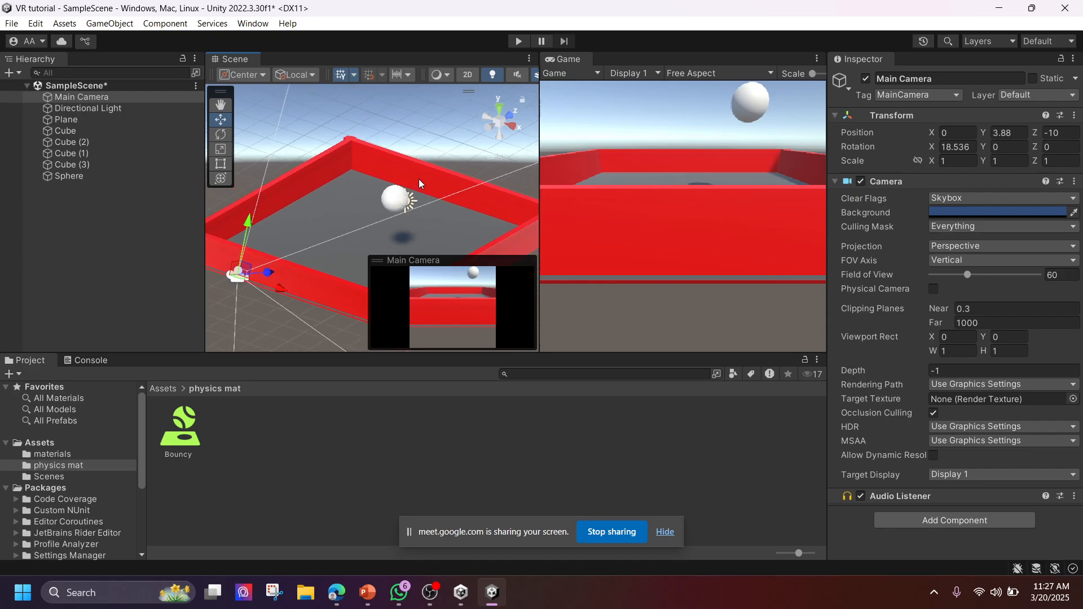
{"action": "scroll", "coordinate": [418, 179], "scroll_direction": "up", "scroll_amount": 1}
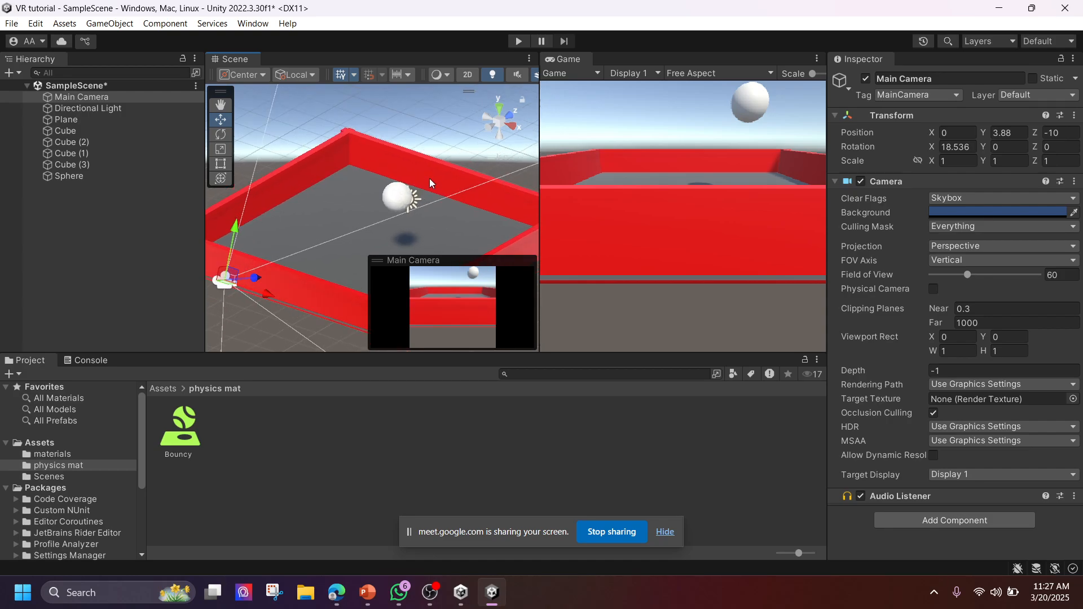
{"action": "scroll", "coordinate": [439, 188], "scroll_direction": "down", "scroll_amount": 1}
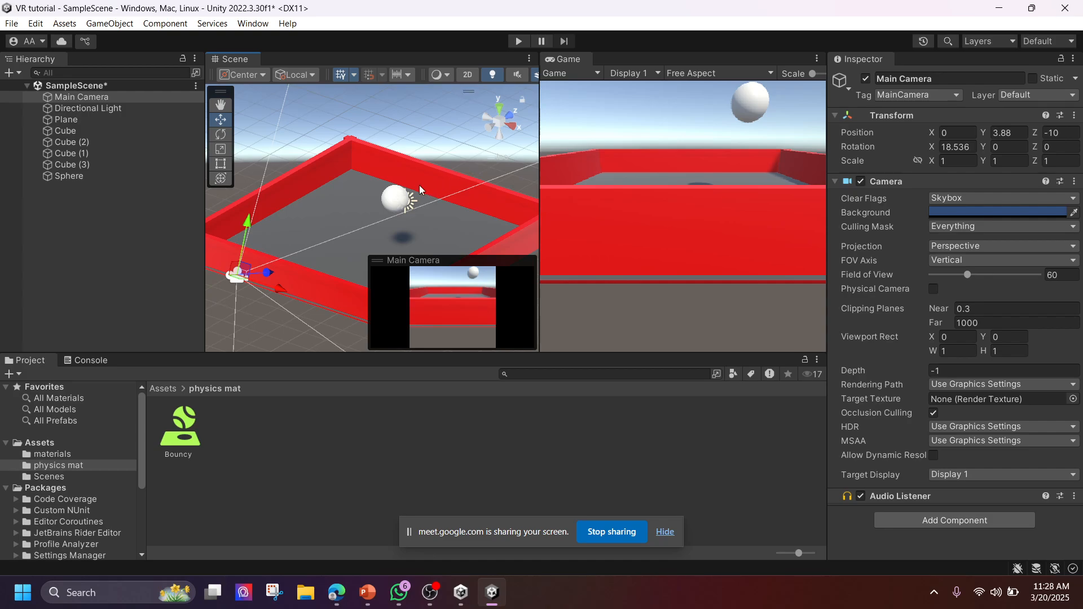
{"action": "scroll", "coordinate": [420, 183], "scroll_direction": "down", "scroll_amount": 1}
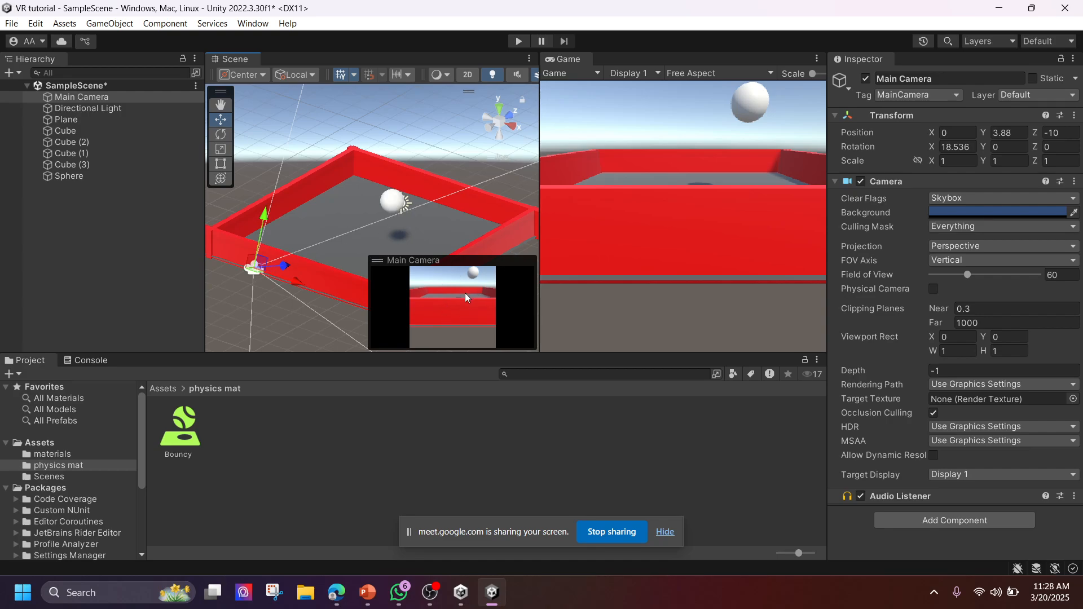
{"action": "left_click_drag", "start_coordinate": [539, 229], "coordinate": [593, 211]}
{"action": "left_click", "coordinate": [165, 23]}
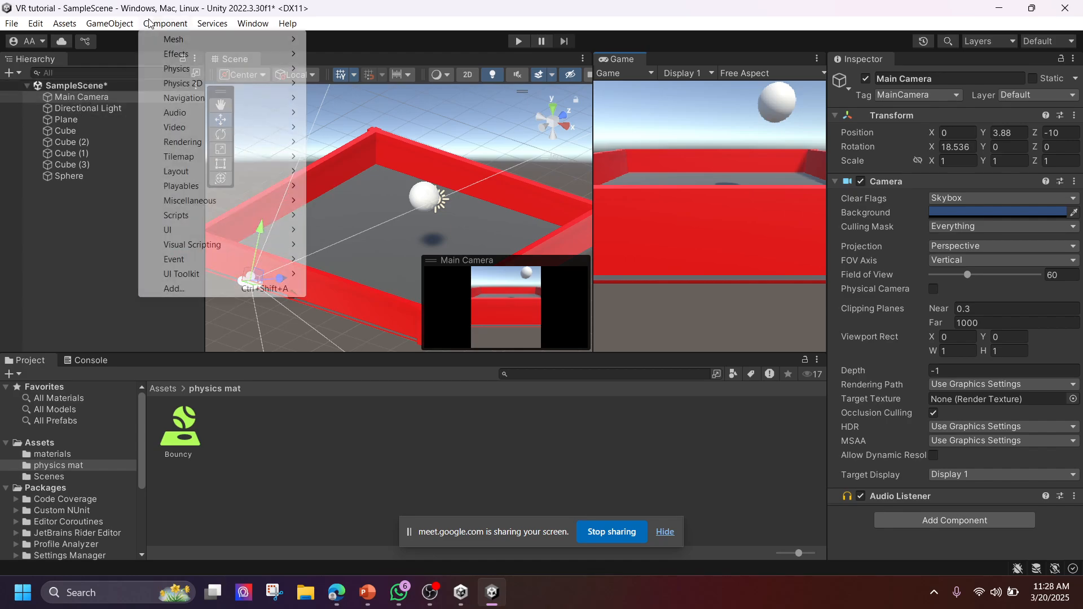
{"action": "mouse_move", "coordinate": [110, 23]}
{"action": "left_click", "coordinate": [145, 307]}
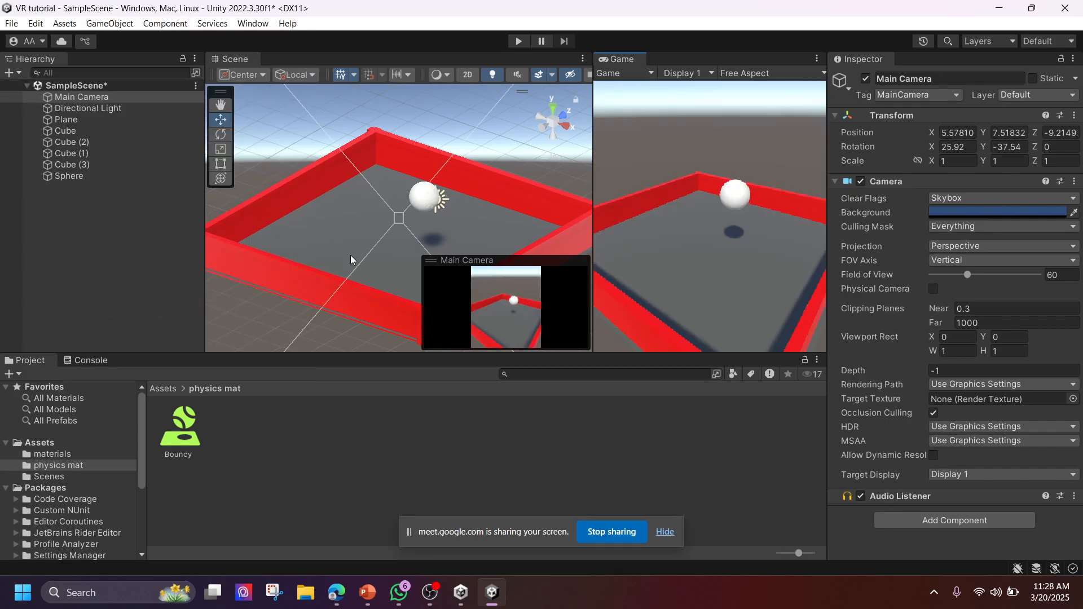
Play the scene in a widened Game view to check the Sphere from the new camera angle, and stop playing
{"action": "left_click", "coordinate": [519, 41]}
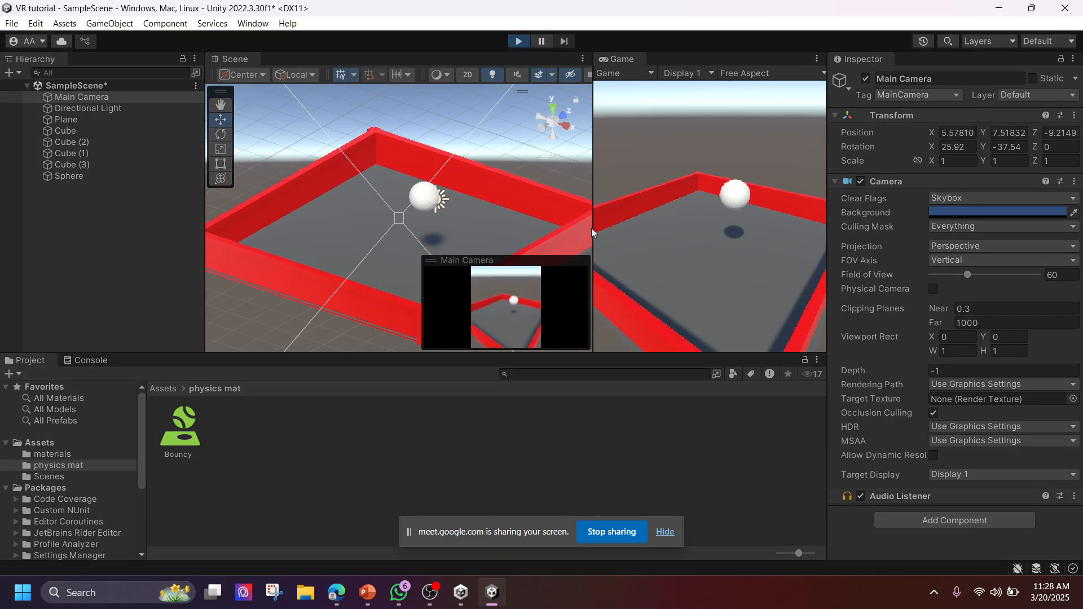
{"action": "left_click_drag", "start_coordinate": [592, 228], "coordinate": [414, 210]}
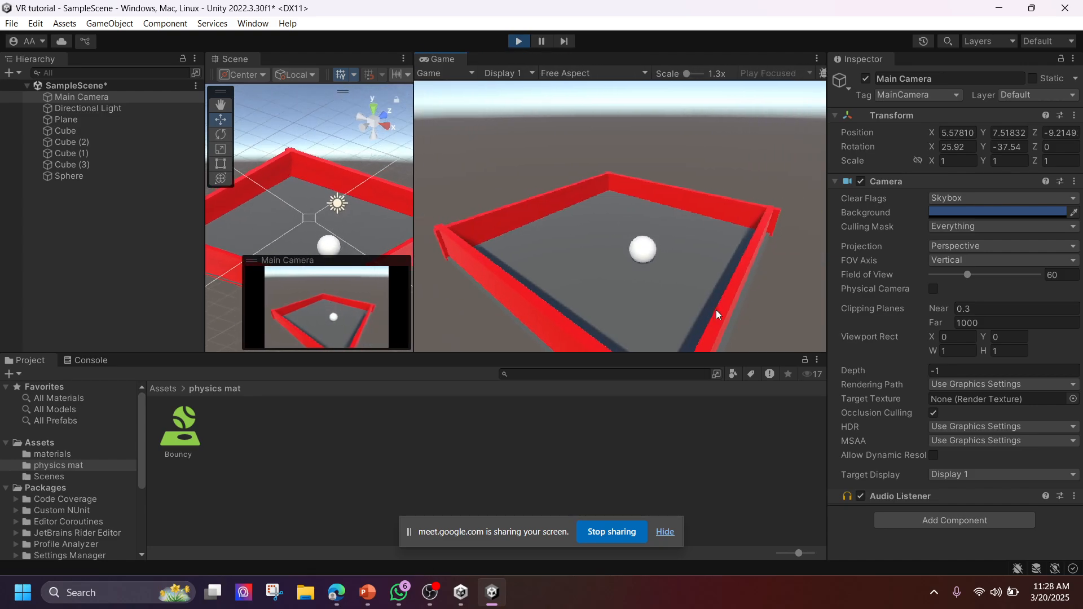
{"action": "left_click", "coordinate": [520, 45]}
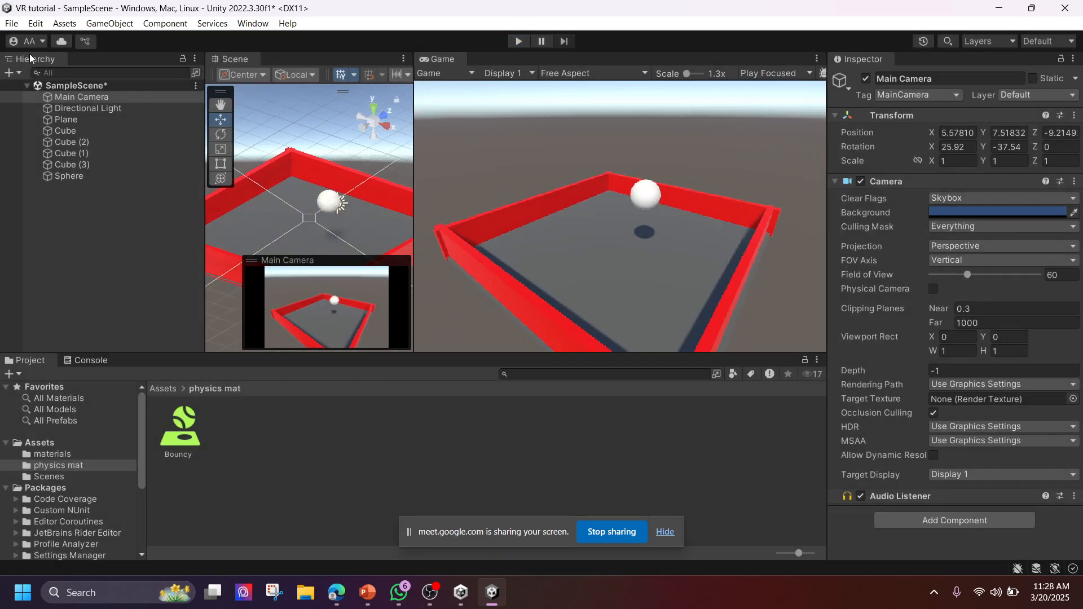
Save SampleScene and widen the Scene view to show the whole walled Plane
{"action": "left_click", "coordinate": [11, 23]}
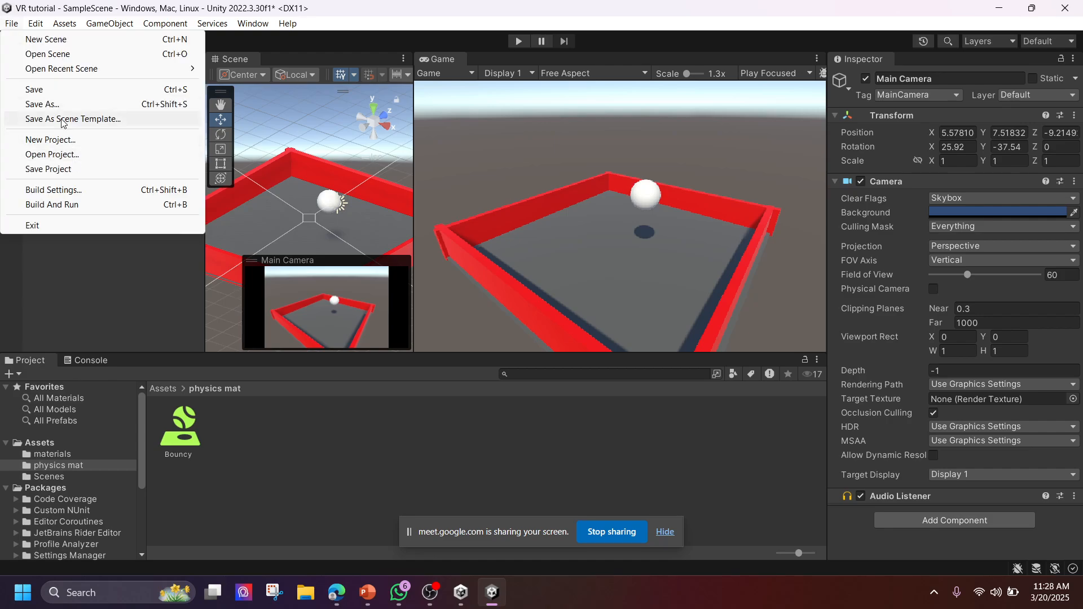
{"action": "left_click", "coordinate": [28, 92]}
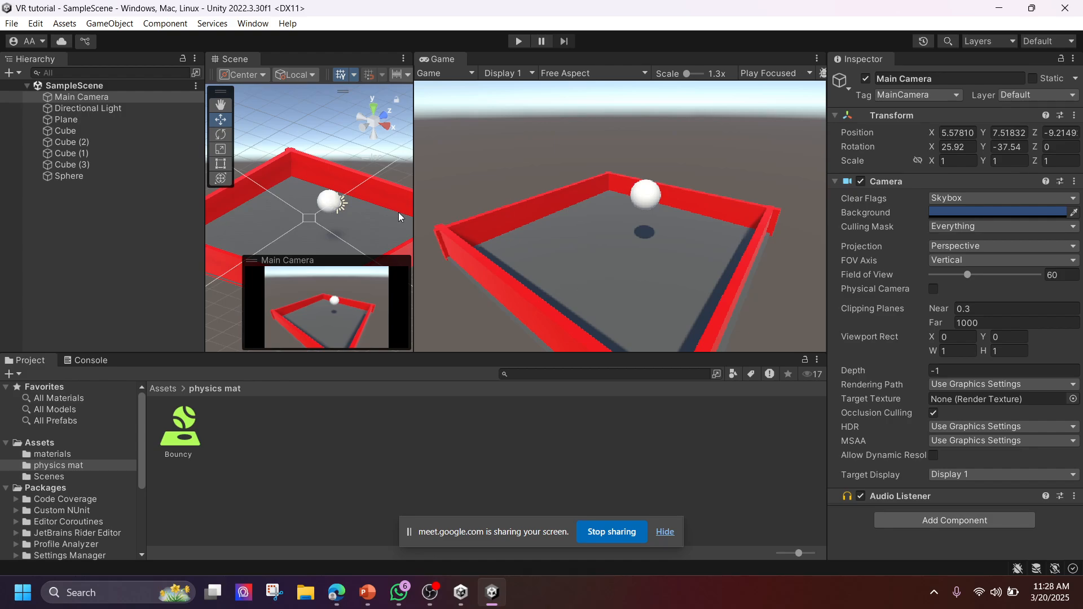
{"action": "left_click_drag", "start_coordinate": [415, 222], "coordinate": [643, 240]}
{"action": "scroll", "coordinate": [445, 209], "scroll_direction": "down", "scroll_amount": 5}
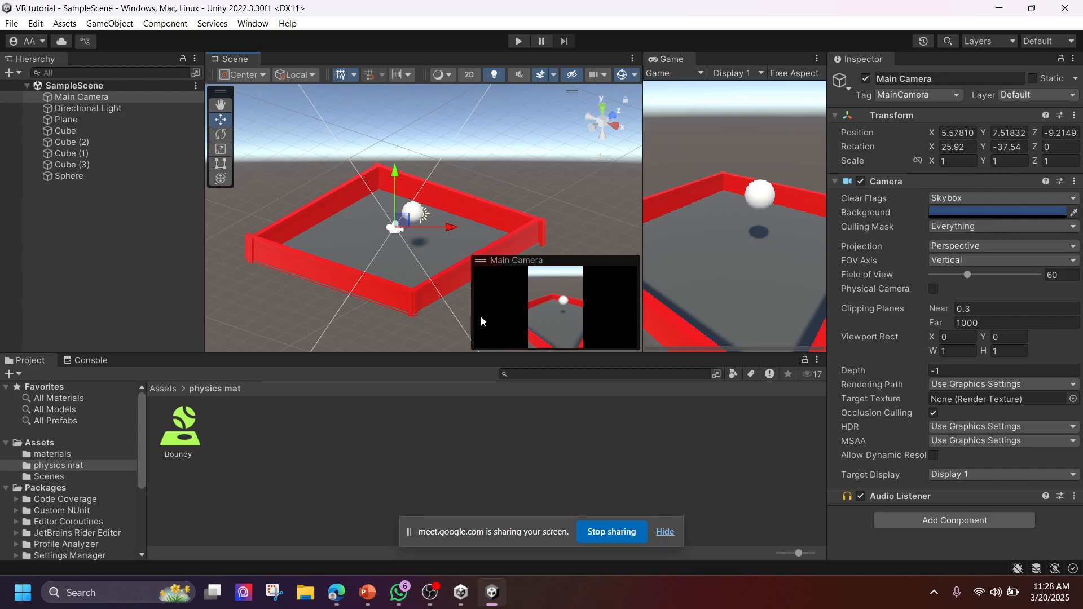
Check the Unity 3D topics slide in PowerPoint and return to the Unity scene
{"action": "scroll", "coordinate": [431, 306], "scroll_direction": "down", "scroll_amount": 1}
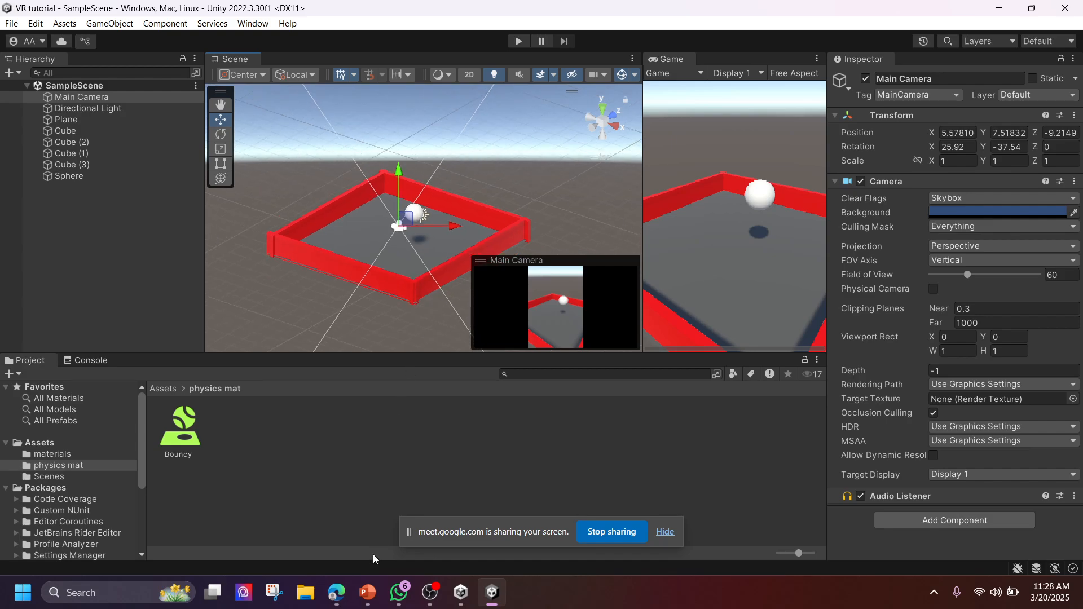
{"action": "left_click", "coordinate": [367, 592]}
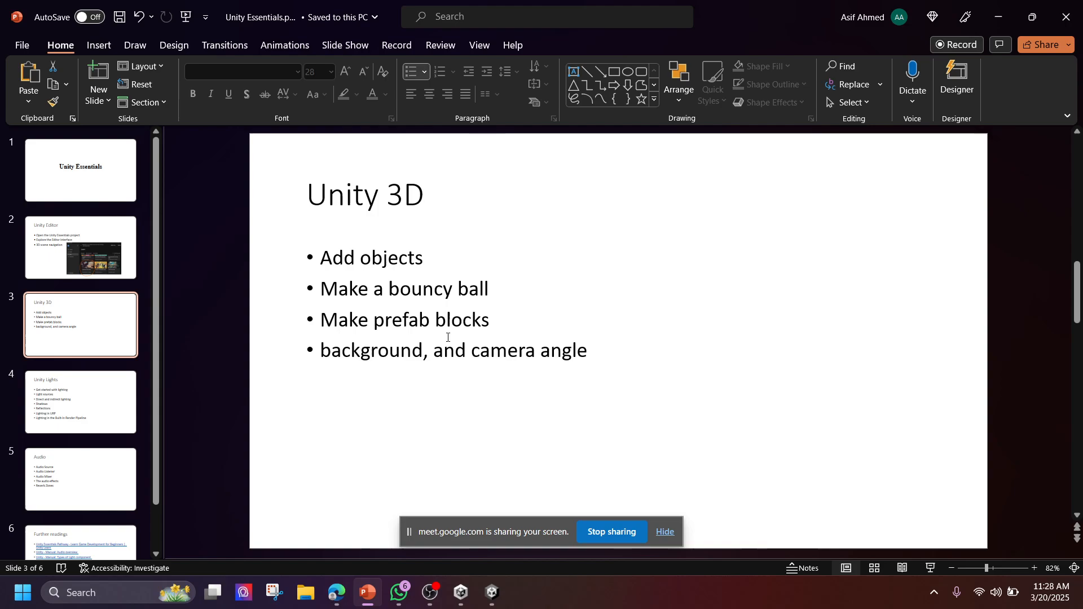
{"action": "left_click", "coordinate": [999, 17]}
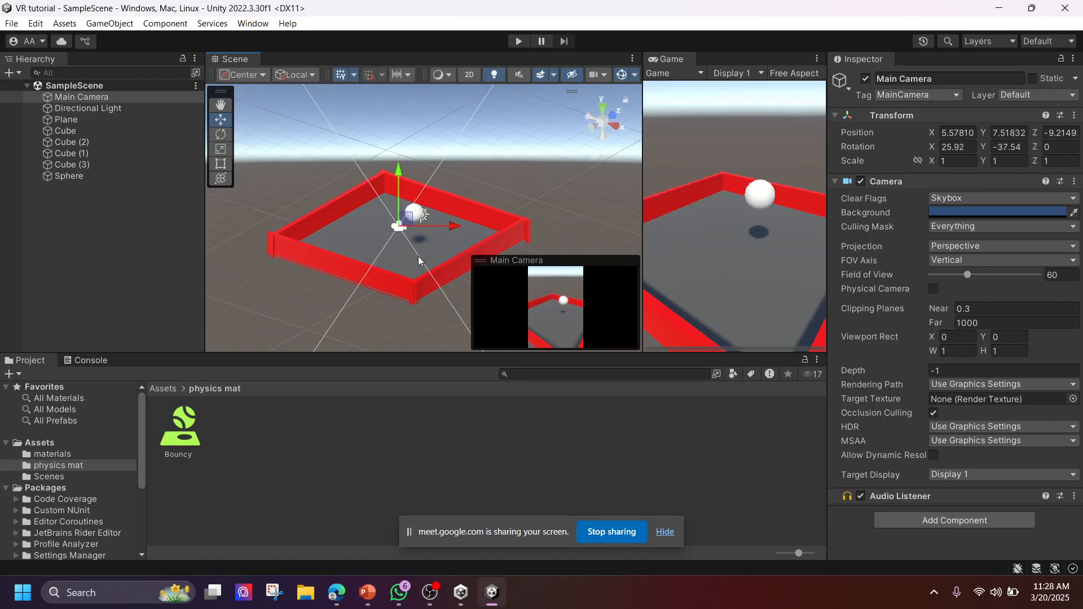
Widen the Game view and inspect the Plane and its surrounding walls
{"action": "left_click_drag", "start_coordinate": [642, 225], "coordinate": [471, 205]}
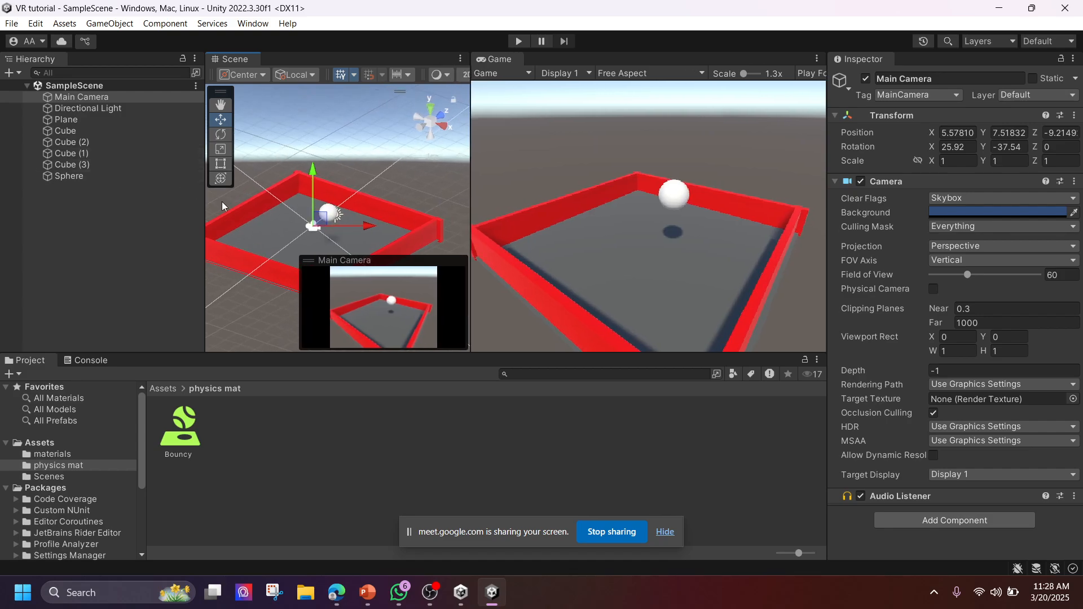
{"action": "scroll", "coordinate": [282, 200], "scroll_direction": "down", "scroll_amount": 3}
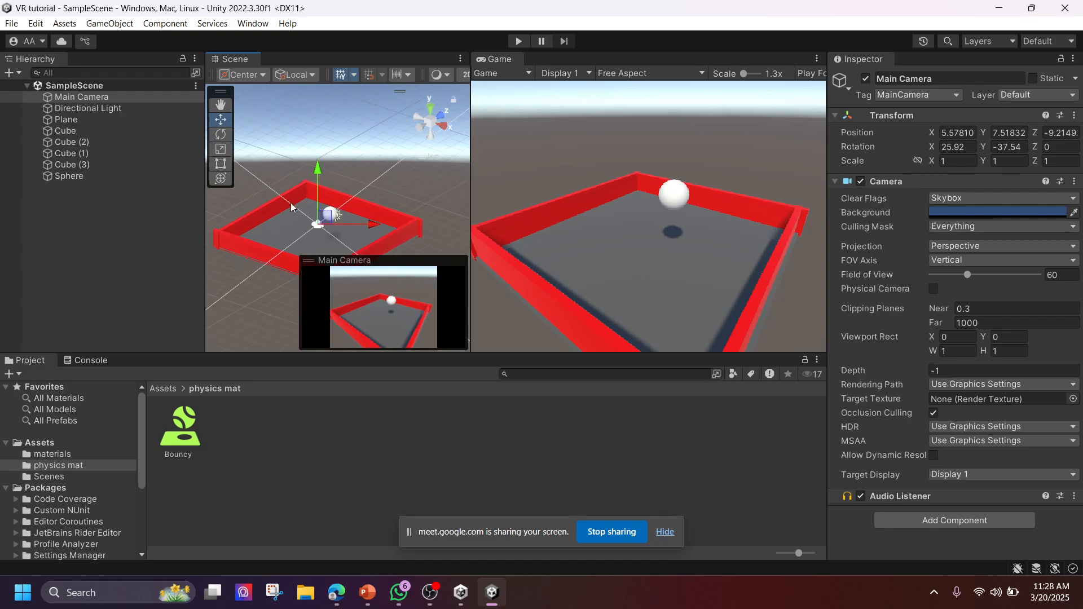
{"action": "scroll", "coordinate": [291, 206], "scroll_direction": "down", "scroll_amount": 2}
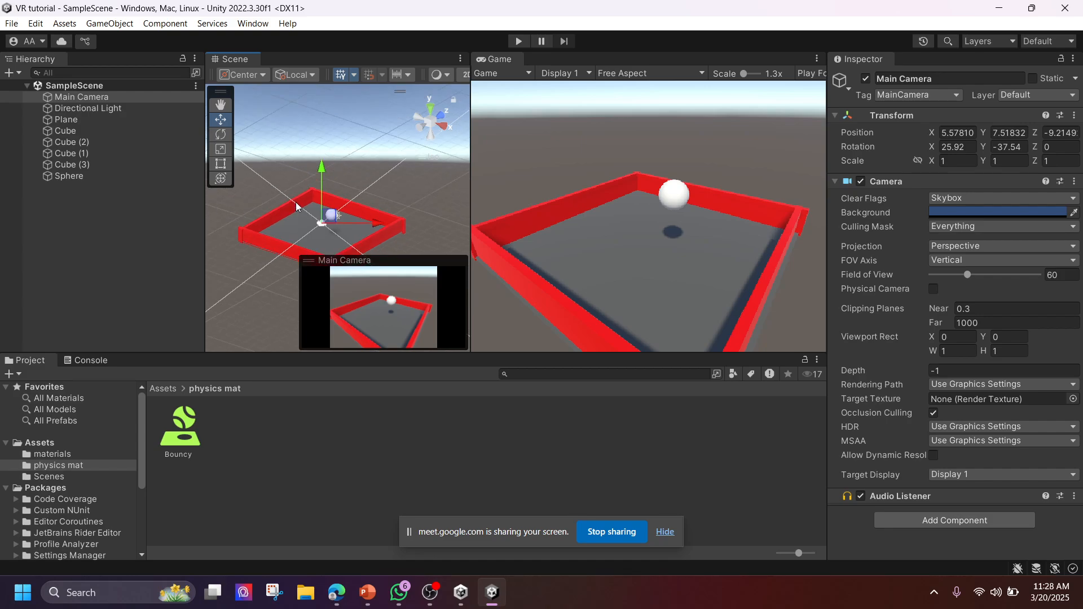
{"action": "left_click", "coordinate": [75, 164]}
{"action": "left_click", "coordinate": [88, 119]}
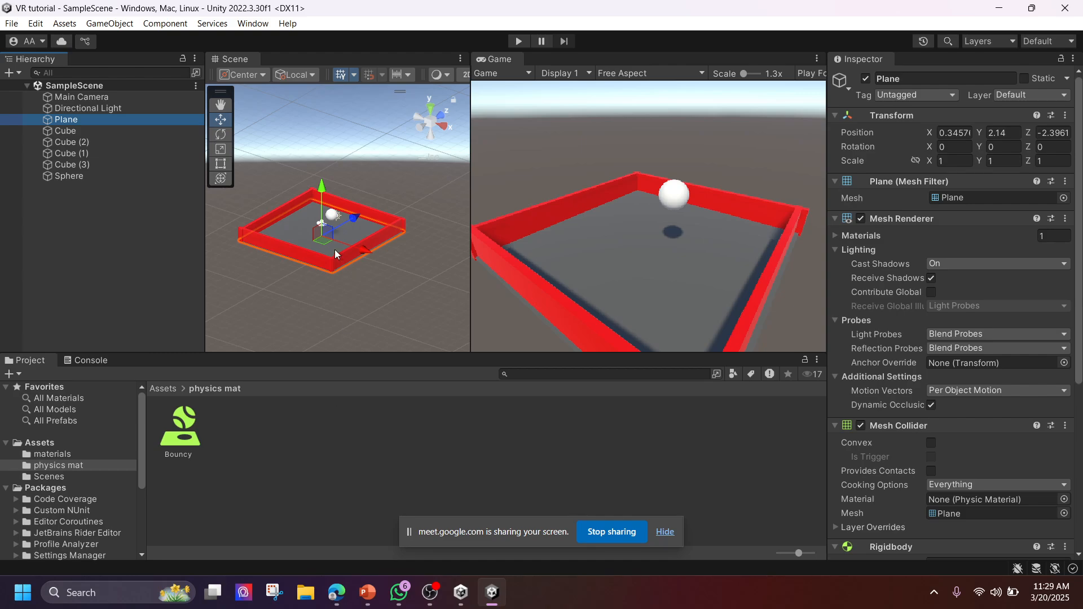
Select the Sphere, review its components, and collapse its Mesh Renderer, Sphere Collider and Rigidbody
{"action": "left_click", "coordinate": [80, 175]}
{"action": "scroll", "coordinate": [866, 397], "scroll_direction": "down", "scroll_amount": 4}
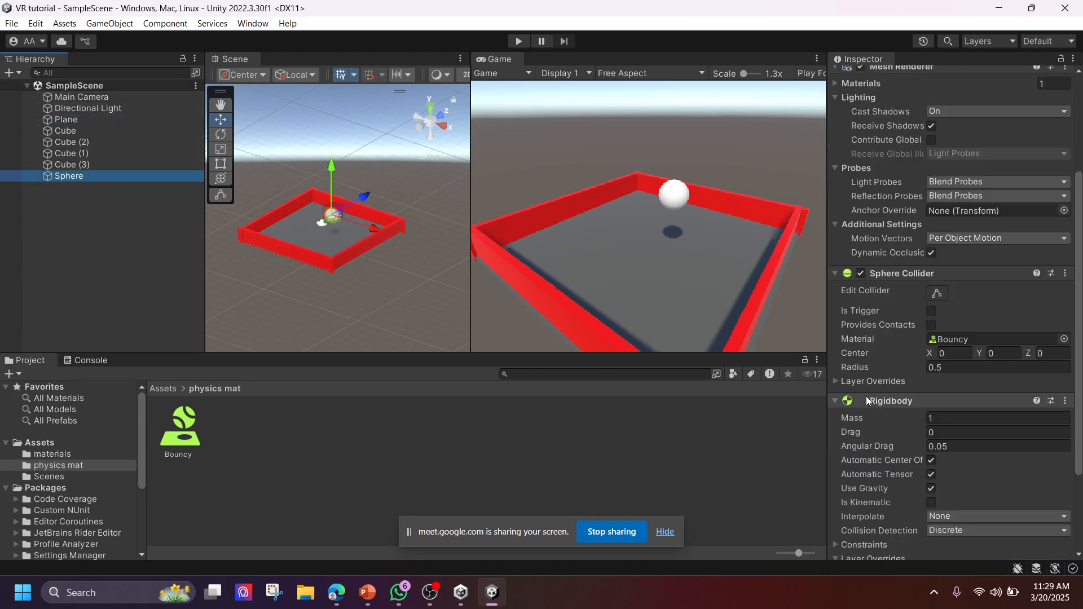
{"action": "scroll", "coordinate": [866, 396], "scroll_direction": "up", "scroll_amount": 5}
{"action": "left_click", "coordinate": [900, 220]}
{"action": "left_click", "coordinate": [899, 234]}
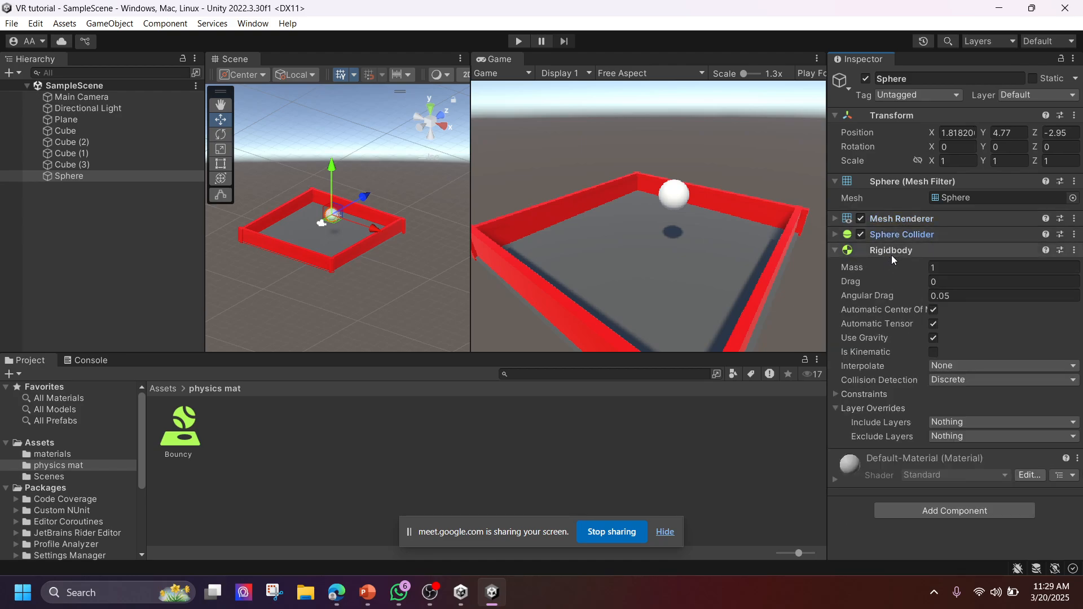
{"action": "left_click", "coordinate": [892, 250]}
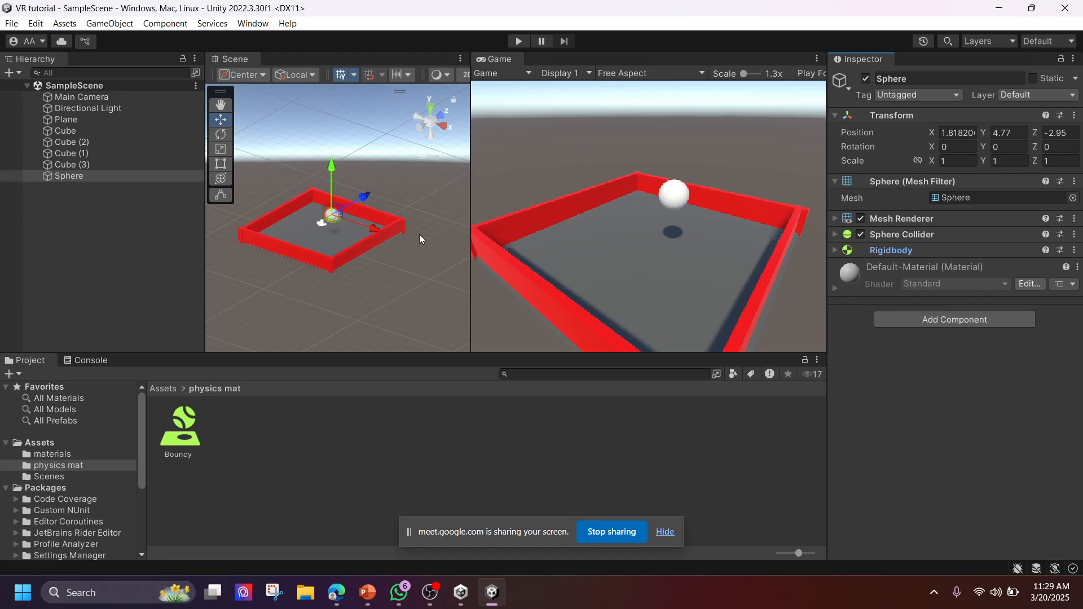
{"action": "scroll", "coordinate": [421, 234], "scroll_direction": "down", "scroll_amount": 5}
{"action": "scroll", "coordinate": [395, 235], "scroll_direction": "up", "scroll_amount": 4}
{"action": "scroll", "coordinate": [313, 229], "scroll_direction": "up", "scroll_amount": 3}
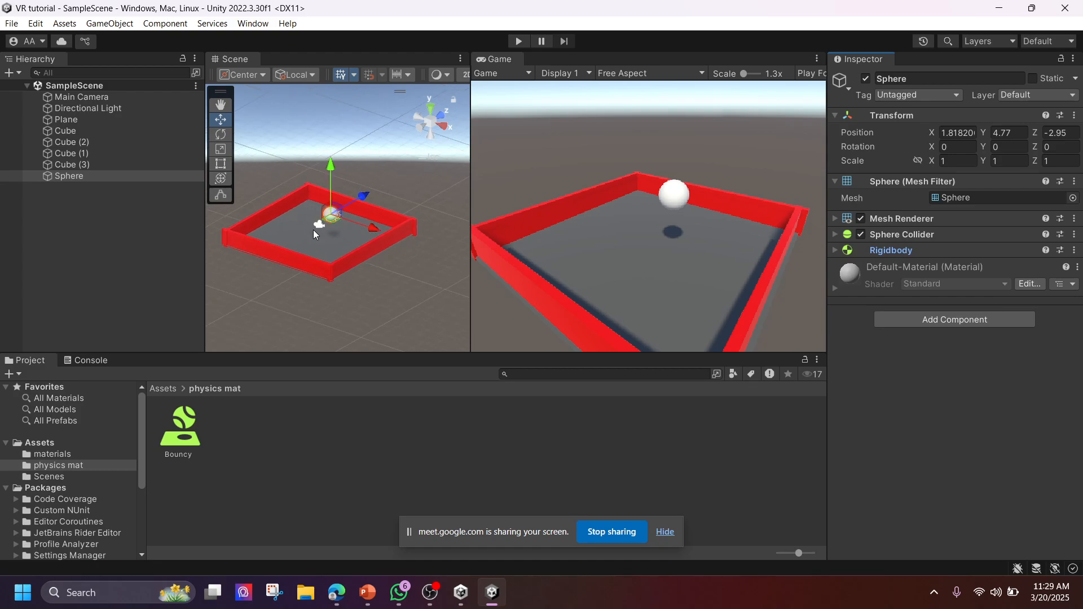
Search the components available for the Sphere using "Controller", "ball" and "charac"
{"action": "left_click", "coordinate": [922, 319]}
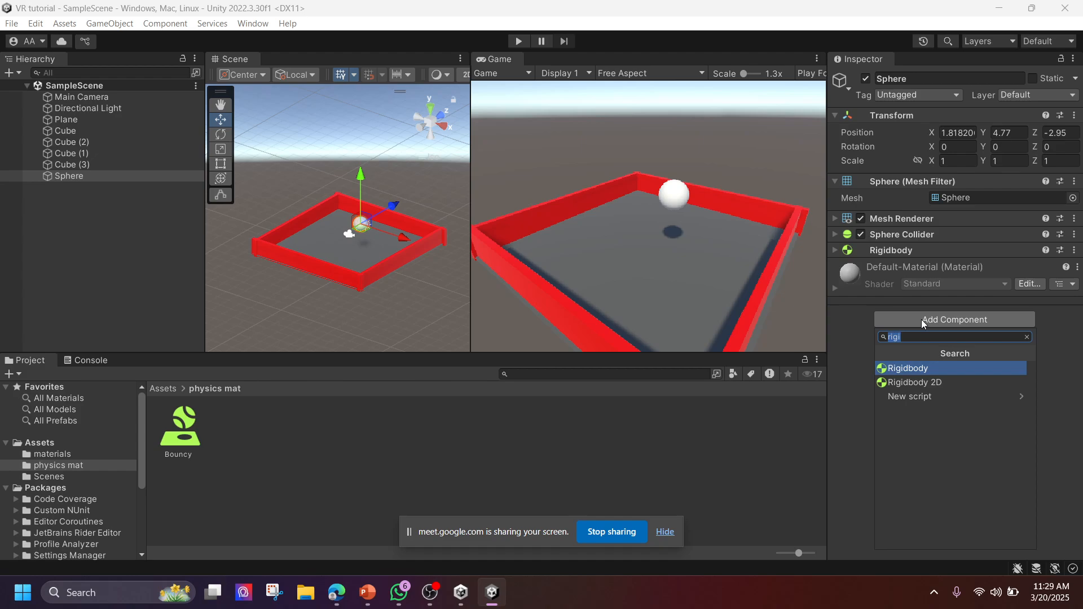
{"action": "type", "text": "Control"}
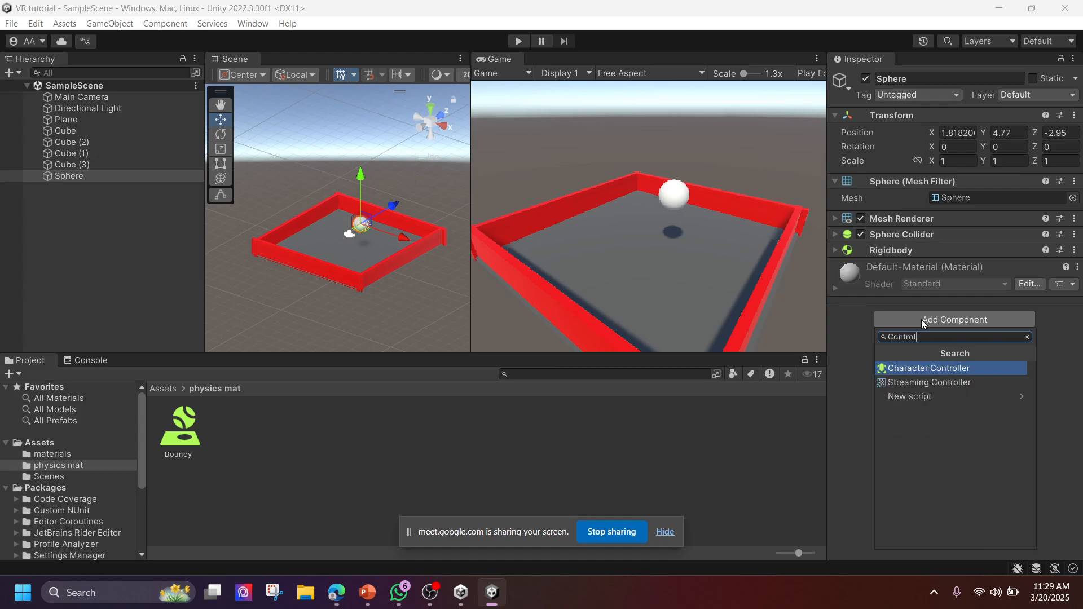
{"action": "type", "text": "ler"}
{"action": "key", "text": "BackSpace"}
{"action": "key", "text": "BackSpace"}
{"action": "key", "text": "BackSpace"}
{"action": "key", "text": "BackSpace"}
{"action": "key", "text": "BackSpace"}
{"action": "key", "text": "BackSpace"}
{"action": "key", "text": "BackSpace"}
{"action": "key", "text": "BackSpace"}
{"action": "key", "text": "BackSpace"}
{"action": "key", "text": "BackSpace"}
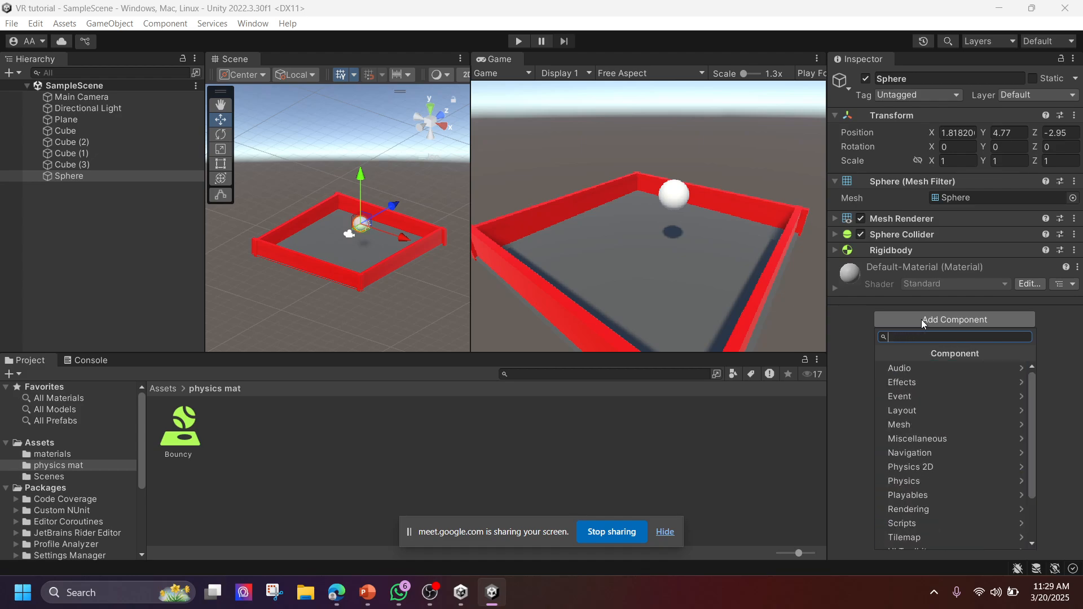
{"action": "type", "text": "ball"}
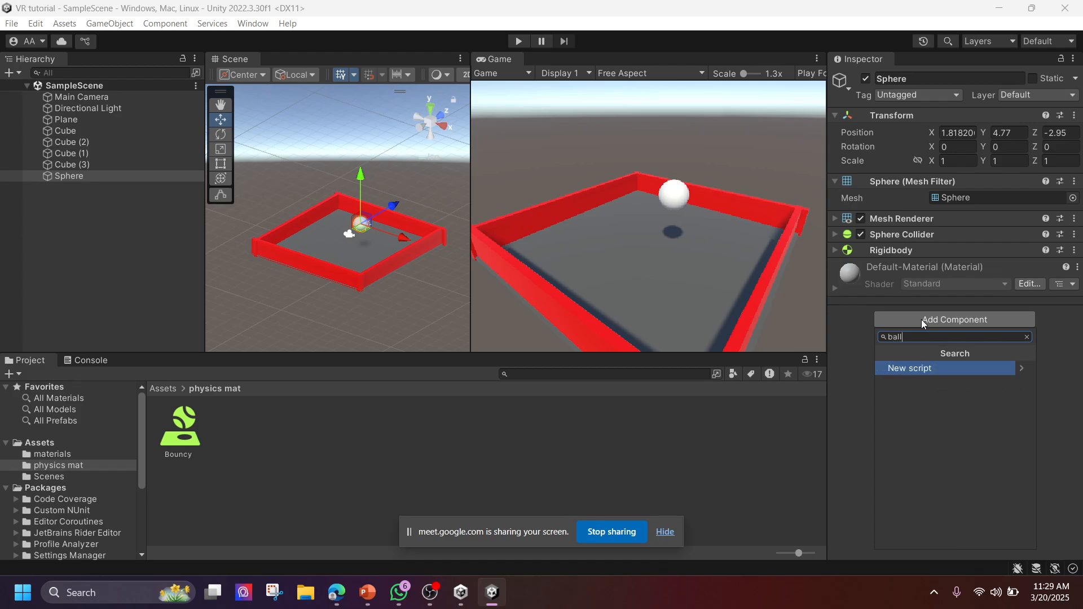
{"action": "key", "text": "BackSpace"}
{"action": "key", "text": "BackSpace"}
{"action": "key", "text": "BackSpace"}
{"action": "key", "text": "BackSpace"}
{"action": "type", "text": "cha"}
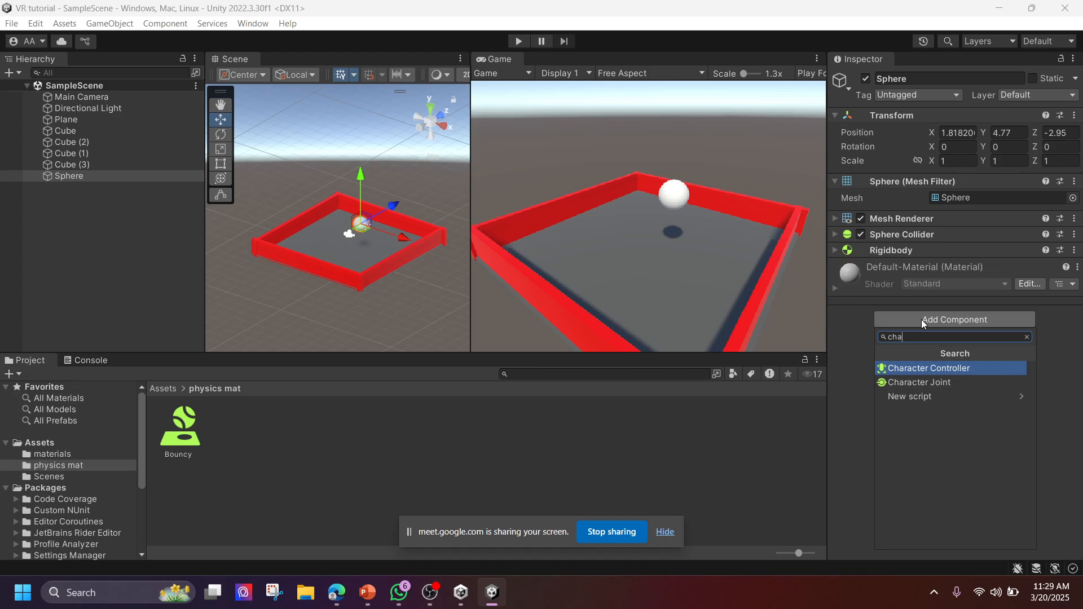
{"action": "key", "text": "BackSpace"}
{"action": "key", "text": "BackSpace"}
{"action": "key", "text": "BackSpace"}
{"action": "type", "text": "charac"}
{"action": "key", "text": "BackSpace"}
{"action": "key", "text": "BackSpace"}
{"action": "key", "text": "BackSpace"}
{"action": "key", "text": "BackSpace"}
{"action": "key", "text": "BackSpace"}
{"action": "key", "text": "BackSpace"}
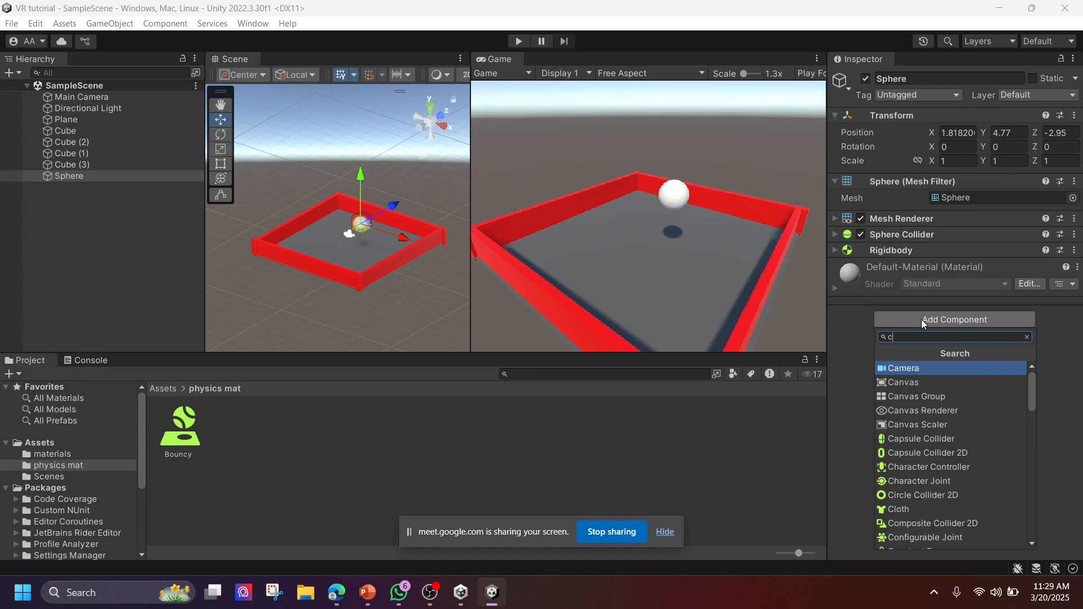
Create a new script named ballController and attach it to the Sphere
{"action": "type", "text": "ballCo"}
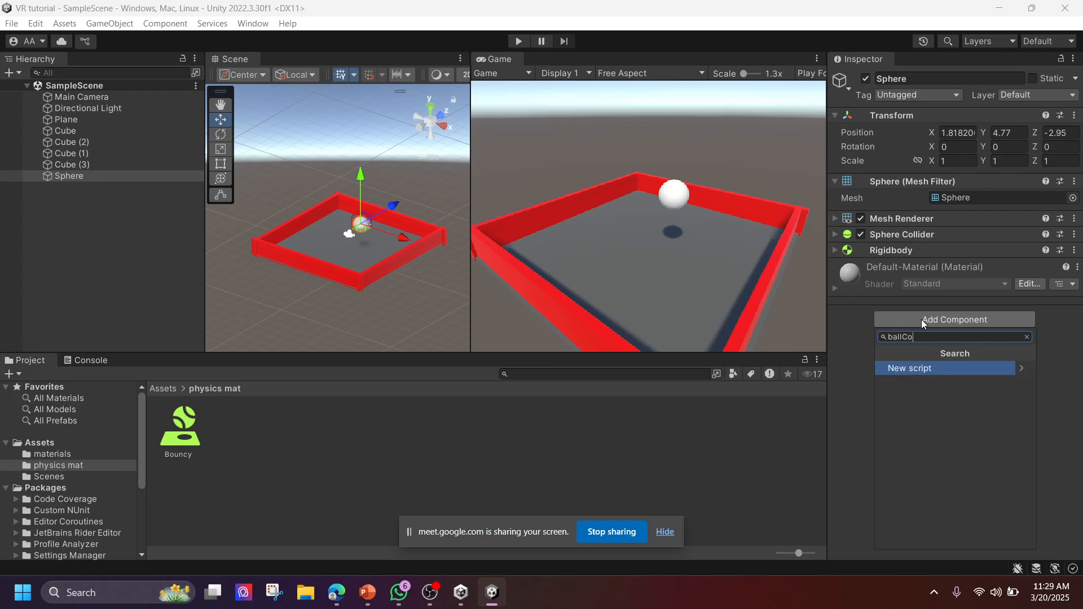
{"action": "type", "text": "ntroller"}
{"action": "key", "text": "Return"}
{"action": "key", "text": "Return"}
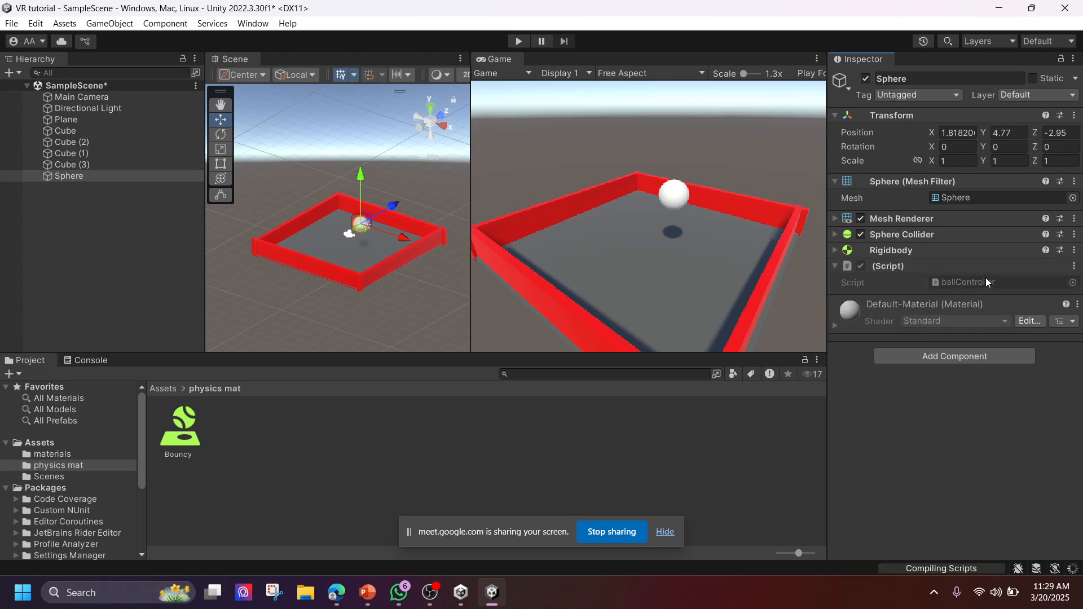
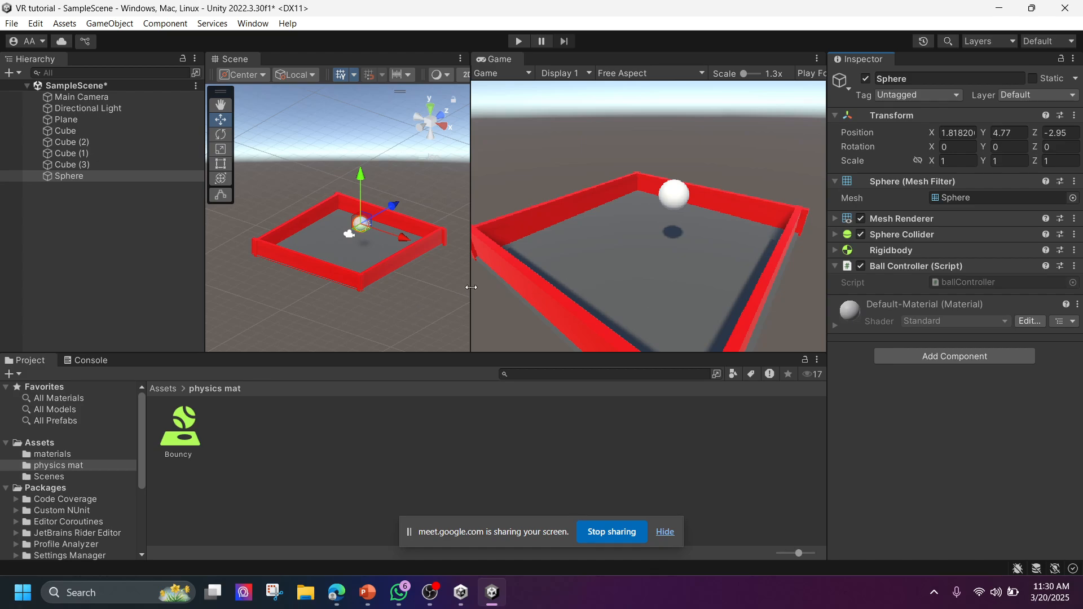
Link the Plane's scale proportions and set its scale to 100 on all axes
{"action": "left_click_drag", "start_coordinate": [471, 287], "coordinate": [526, 263]}
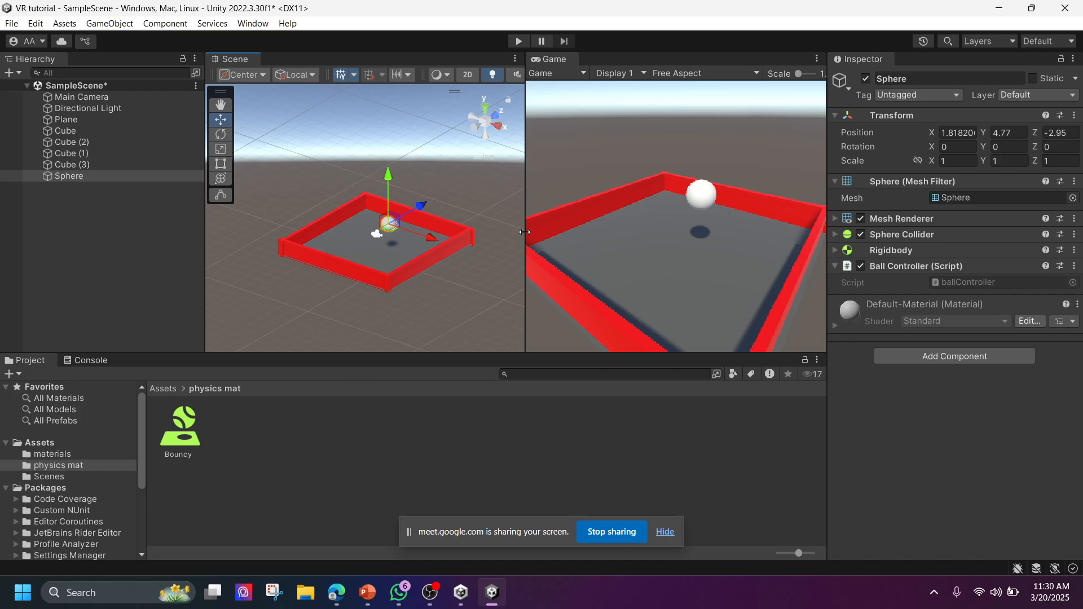
{"action": "scroll", "coordinate": [344, 256], "scroll_direction": "up", "scroll_amount": 5}
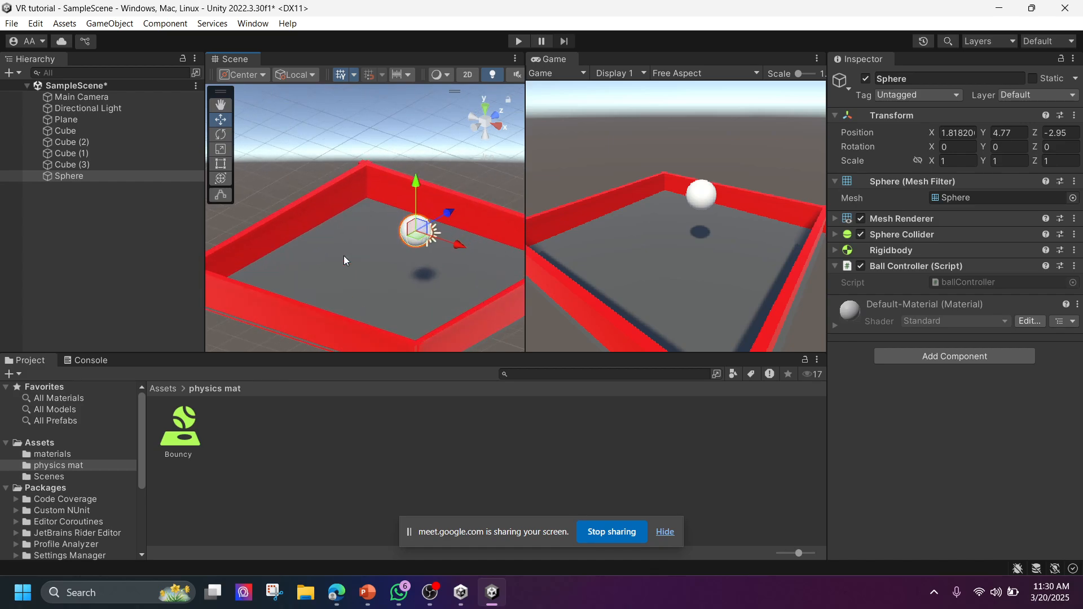
{"action": "scroll", "coordinate": [344, 256], "scroll_direction": "down", "scroll_amount": 3}
{"action": "left_click", "coordinate": [384, 252]}
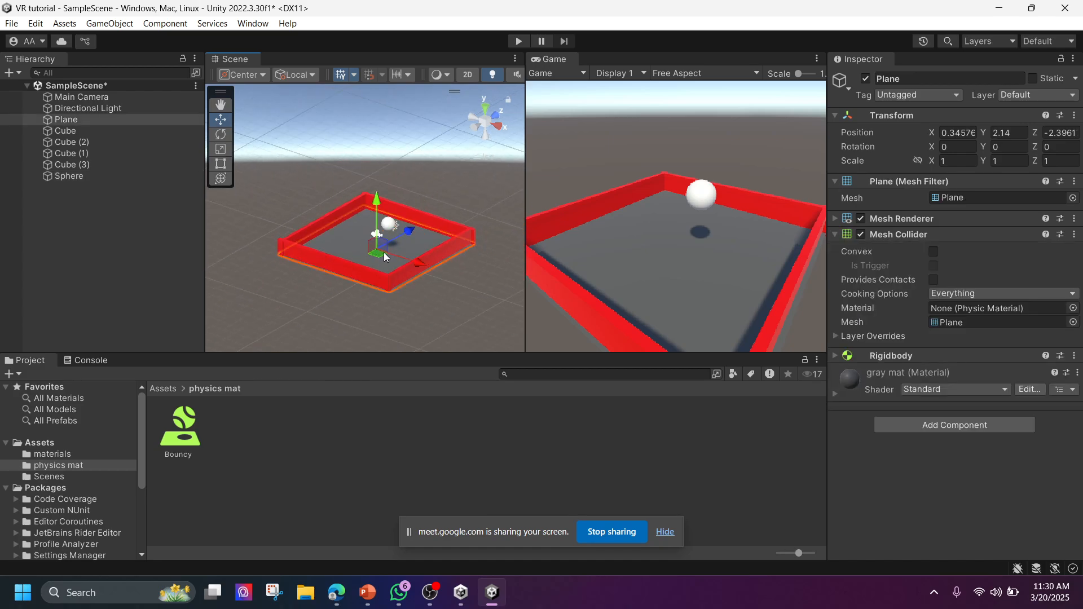
{"action": "left_click", "coordinate": [916, 162]}
{"action": "left_click", "coordinate": [949, 162]}
{"action": "type", "text": "100"}
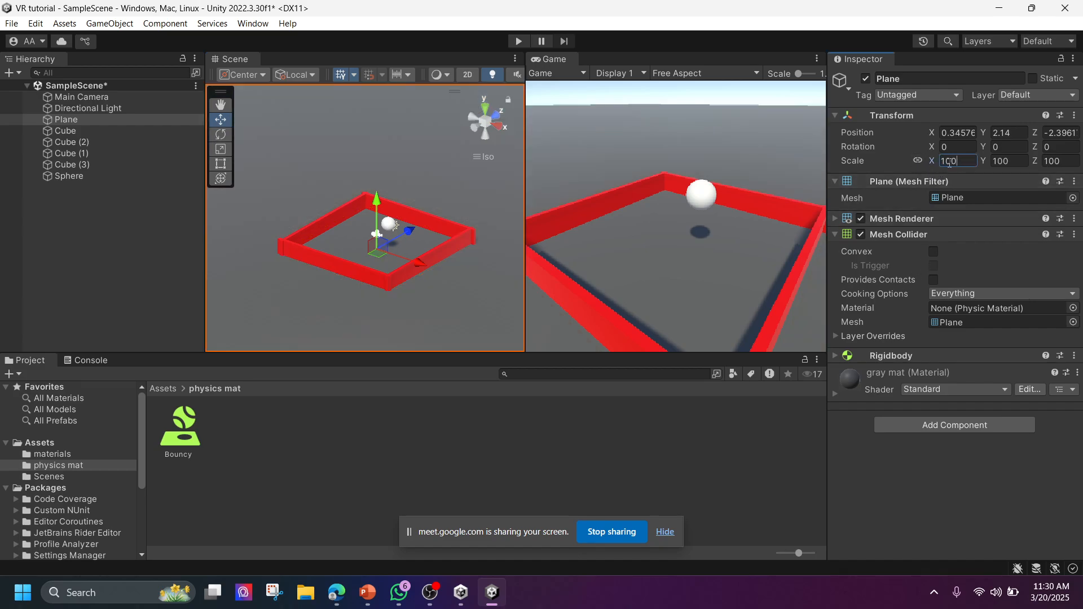
{"action": "scroll", "coordinate": [326, 223], "scroll_direction": "down", "scroll_amount": 4}
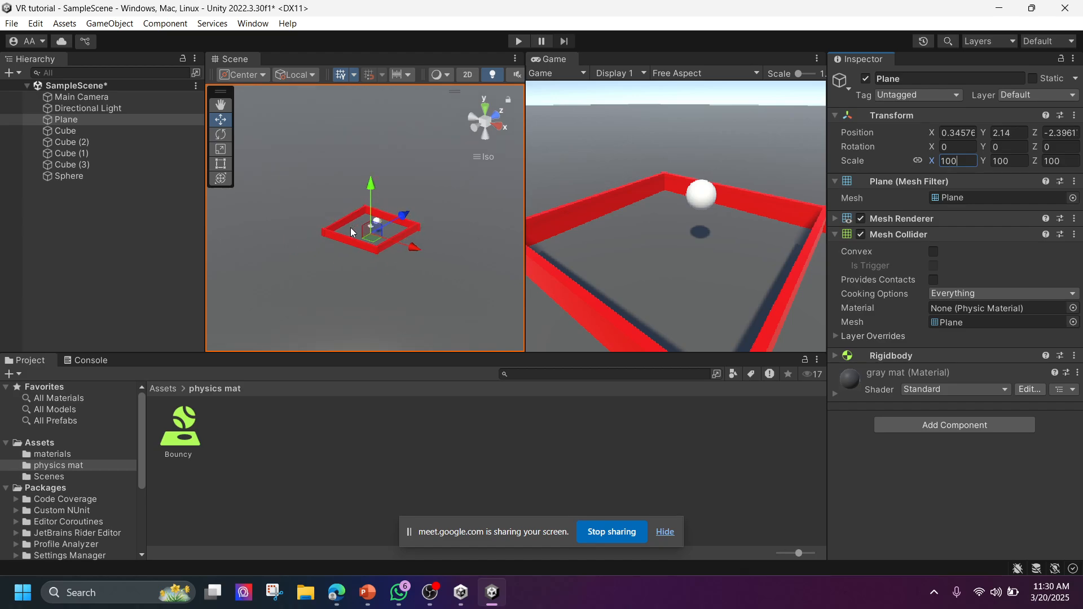
Create an empty GameObject at the root of SampleScene and name it boundary
{"action": "left_click", "coordinate": [351, 231]}
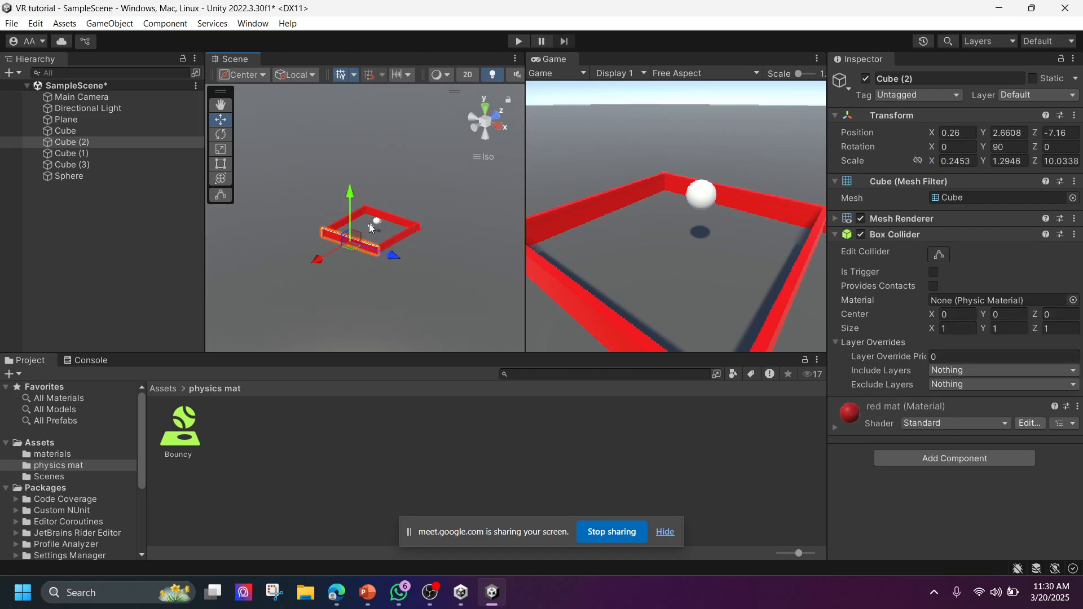
{"action": "left_click", "coordinate": [103, 236]}
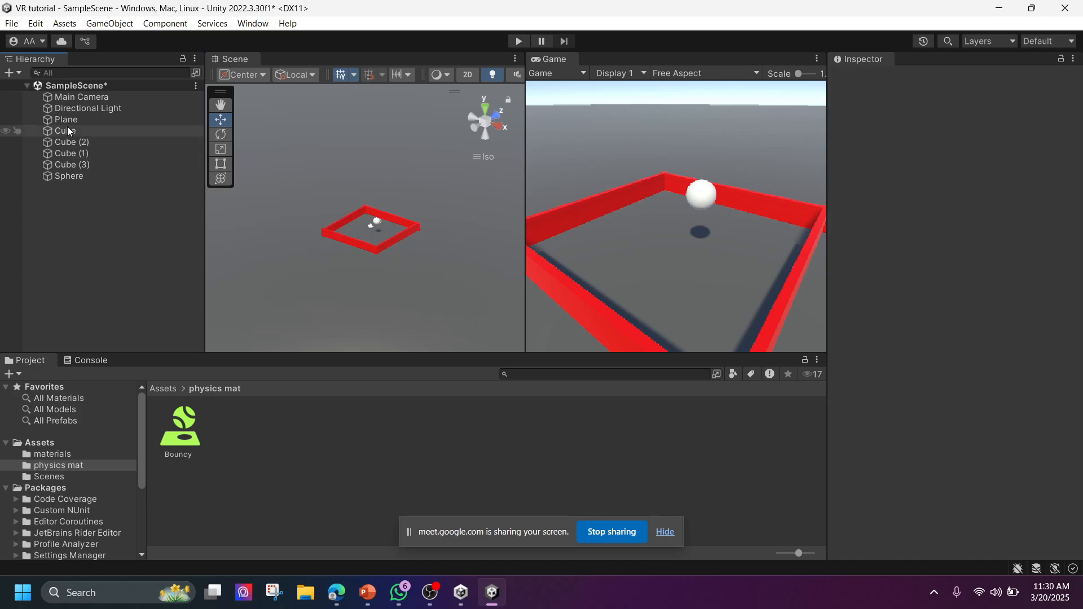
{"action": "right_click", "coordinate": [70, 216]}
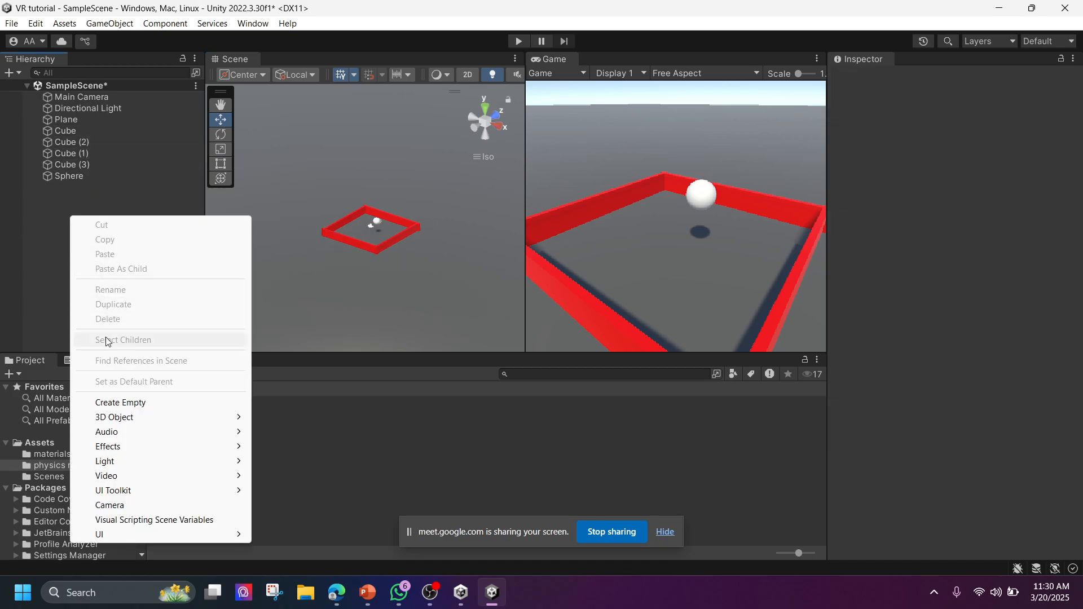
{"action": "left_click", "coordinate": [111, 403]}
{"action": "key", "text": "BackSpace"}
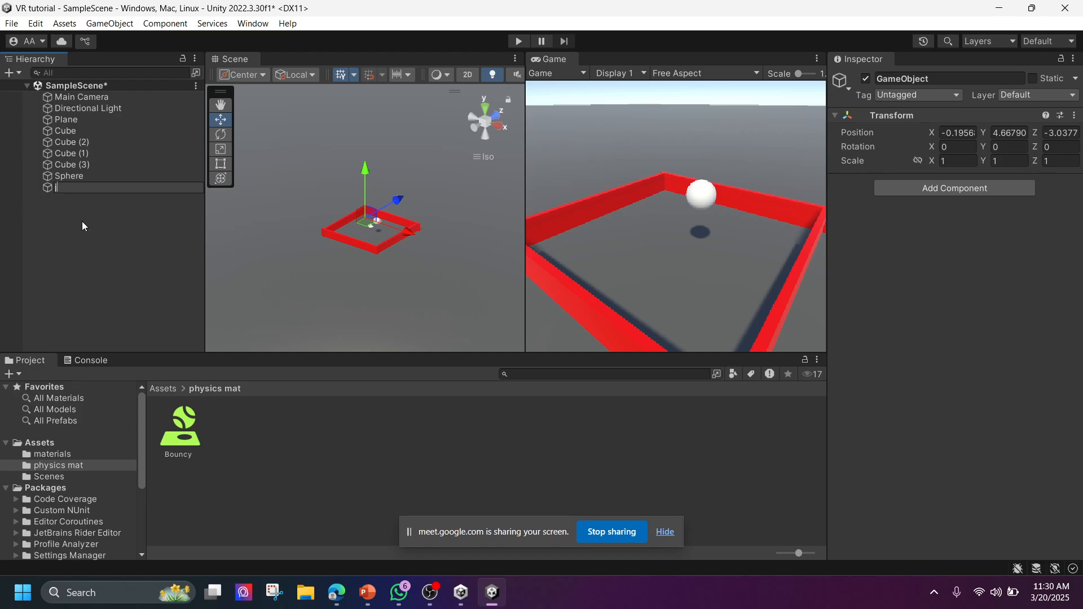
{"action": "type", "text": "boundary"}
{"action": "key", "text": "Return"}
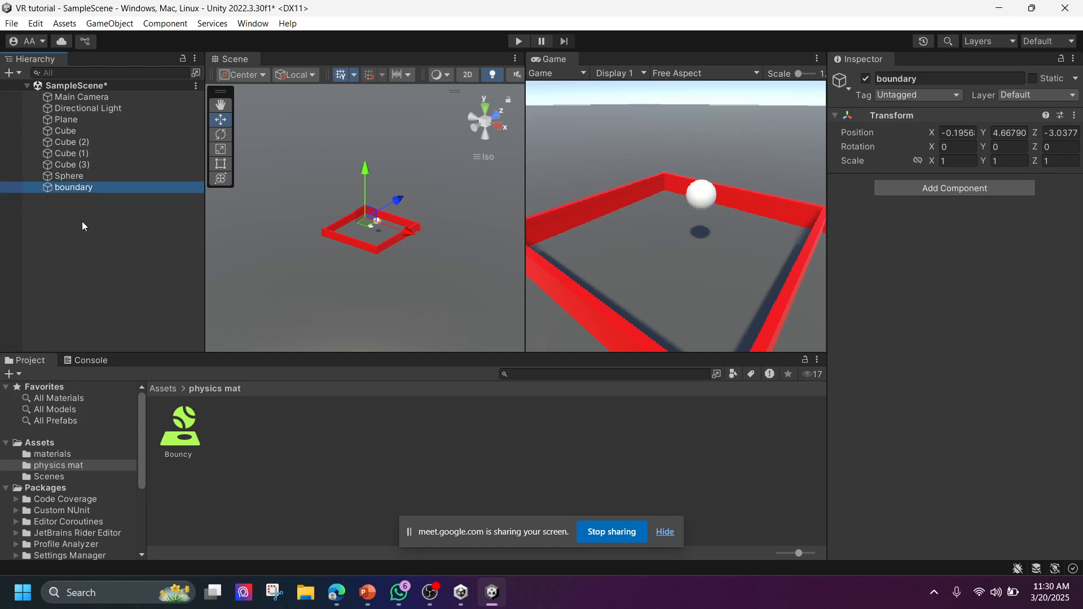
Make the four wall cubes children of the boundary object and collapse the group
{"action": "left_click", "coordinate": [70, 164]}
{"action": "left_click", "coordinate": [76, 130], "text": "shift"}
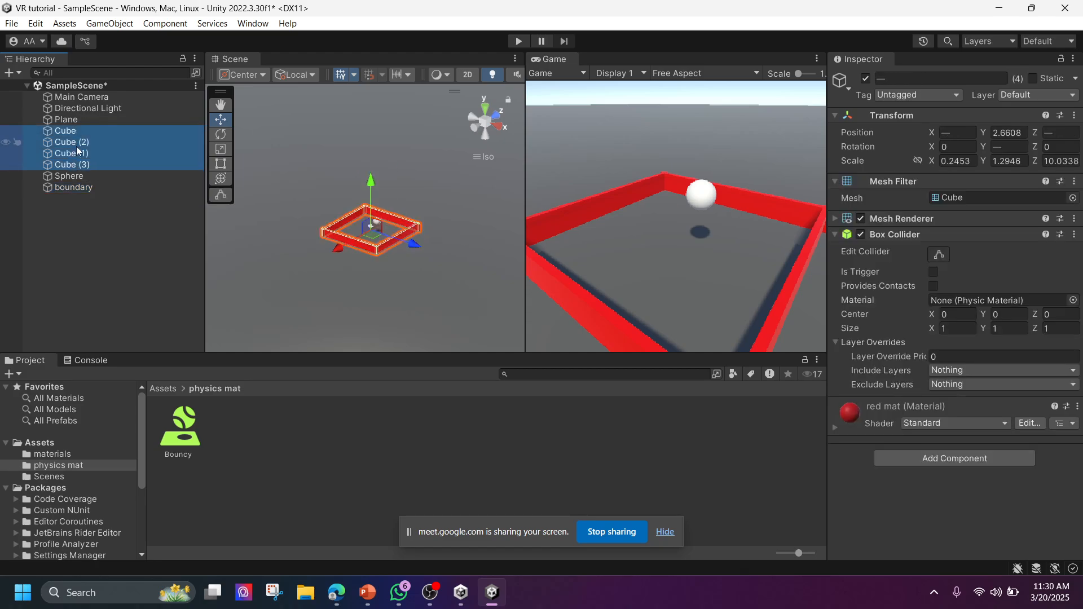
{"action": "left_click_drag", "start_coordinate": [76, 164], "coordinate": [77, 190]}
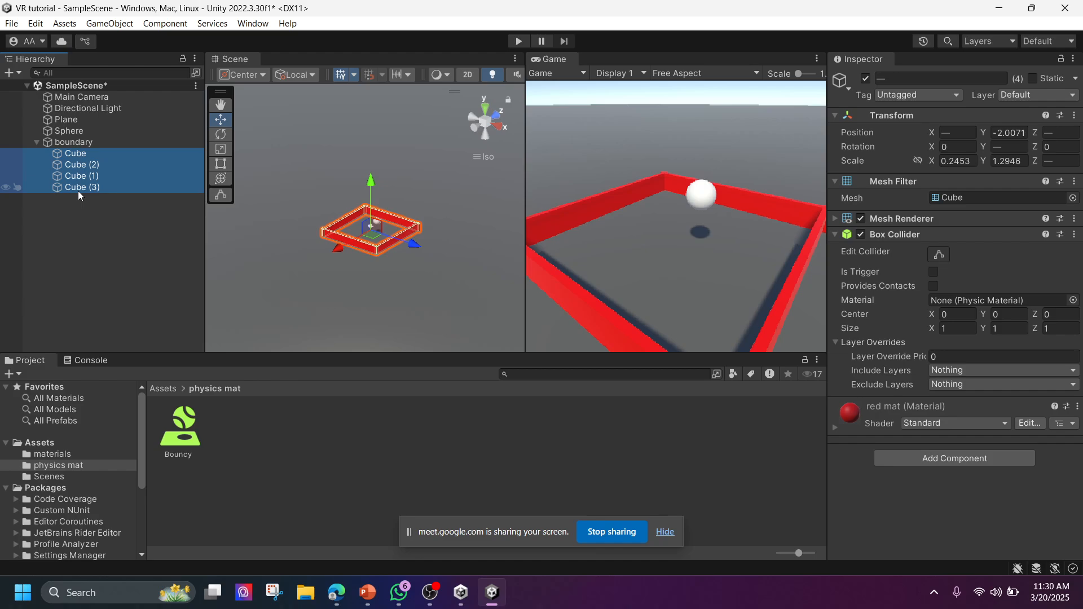
{"action": "left_click", "coordinate": [35, 143]}
Duplicate boundary twice, placing the copies apart with the second at about X -13.9, Z 11.5, and reselect the original
{"action": "left_click", "coordinate": [67, 141]}
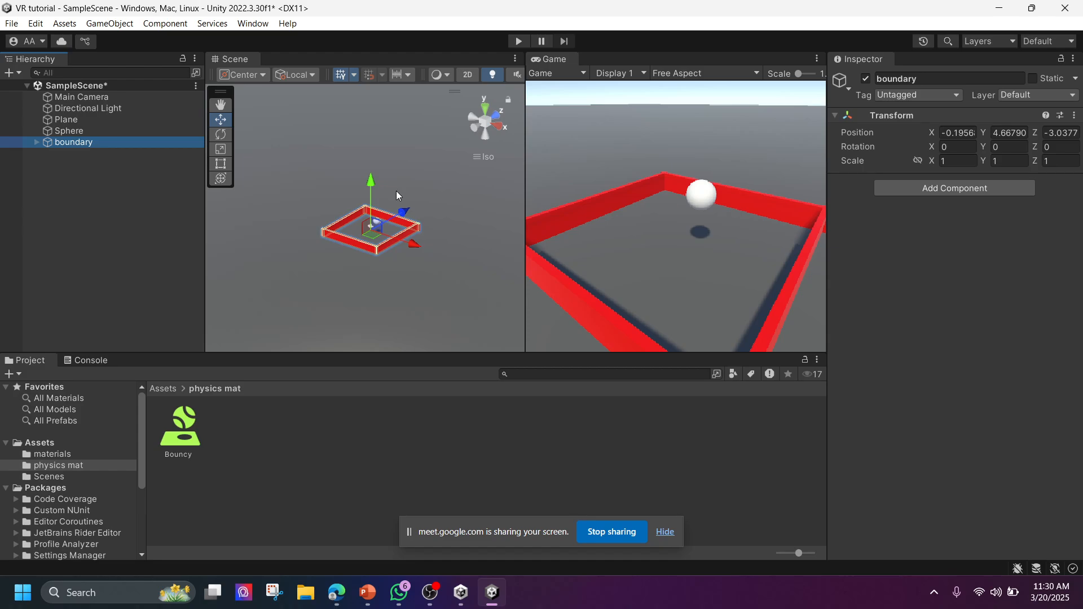
{"action": "key", "text": "ctrl+d"}
{"action": "left_click_drag", "start_coordinate": [404, 212], "coordinate": [398, 183]}
{"action": "key", "text": "ctrl+d"}
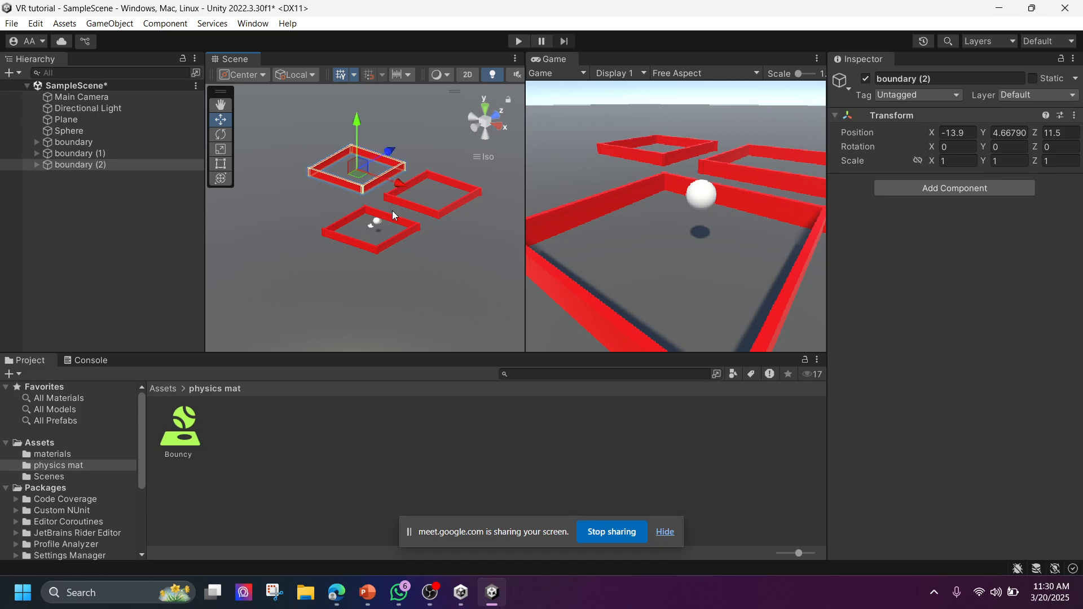
{"action": "left_click", "coordinate": [83, 145]}
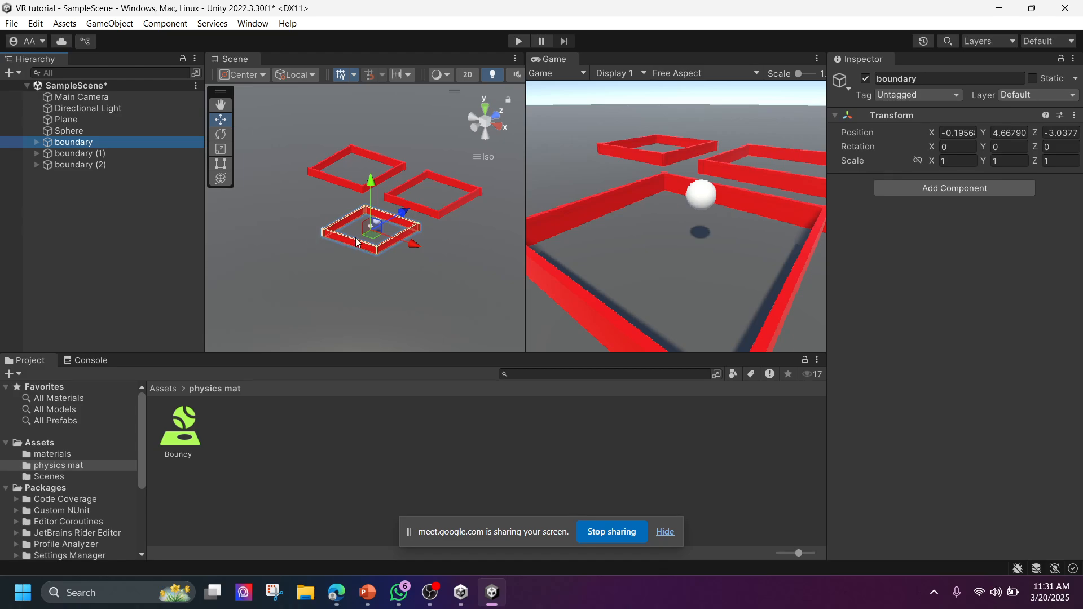
Try moving the four wall cubes of the original boundary inward so they cross, with Cube at X 2.61
{"action": "scroll", "coordinate": [384, 248], "scroll_direction": "up", "scroll_amount": 2}
{"action": "scroll", "coordinate": [385, 249], "scroll_direction": "up", "scroll_amount": 2}
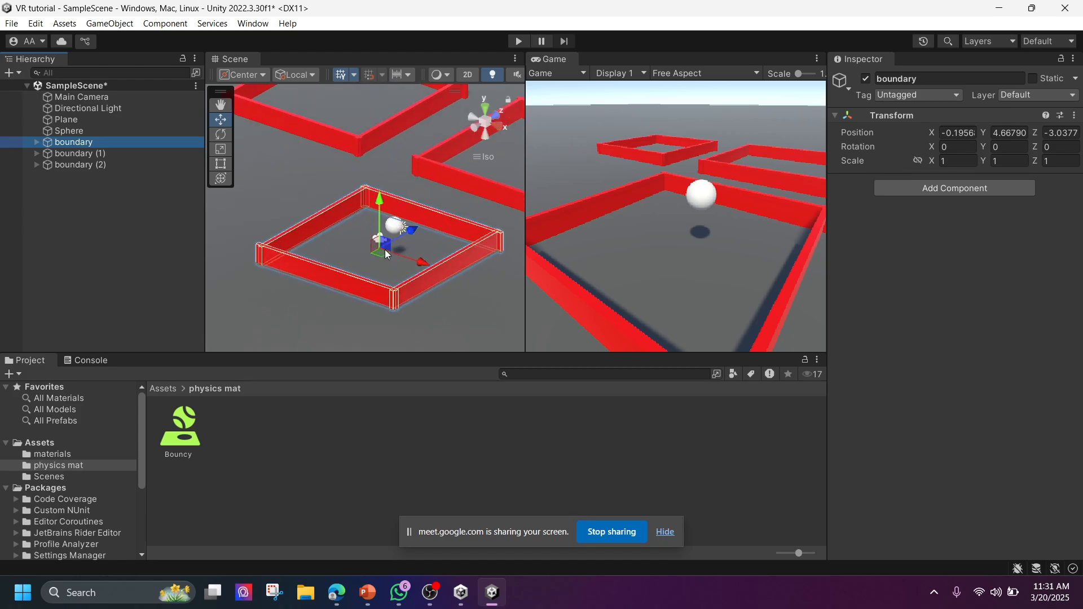
{"action": "left_click", "coordinate": [86, 205]}
{"action": "left_click", "coordinate": [83, 142]}
{"action": "left_click", "coordinate": [38, 142]}
{"action": "left_click", "coordinate": [76, 153]}
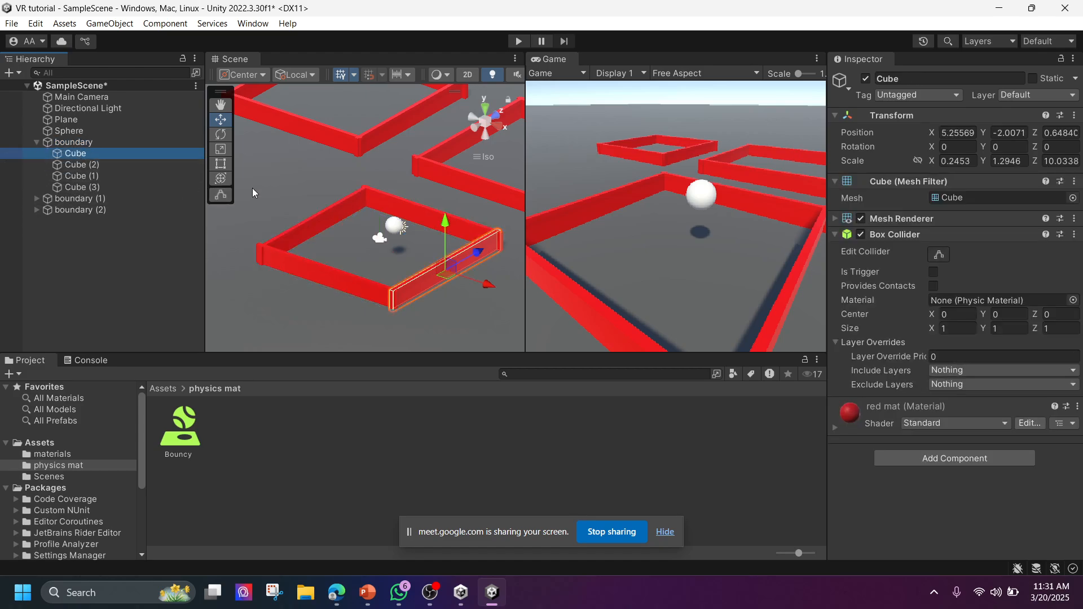
{"action": "left_click_drag", "start_coordinate": [491, 285], "coordinate": [457, 271]}
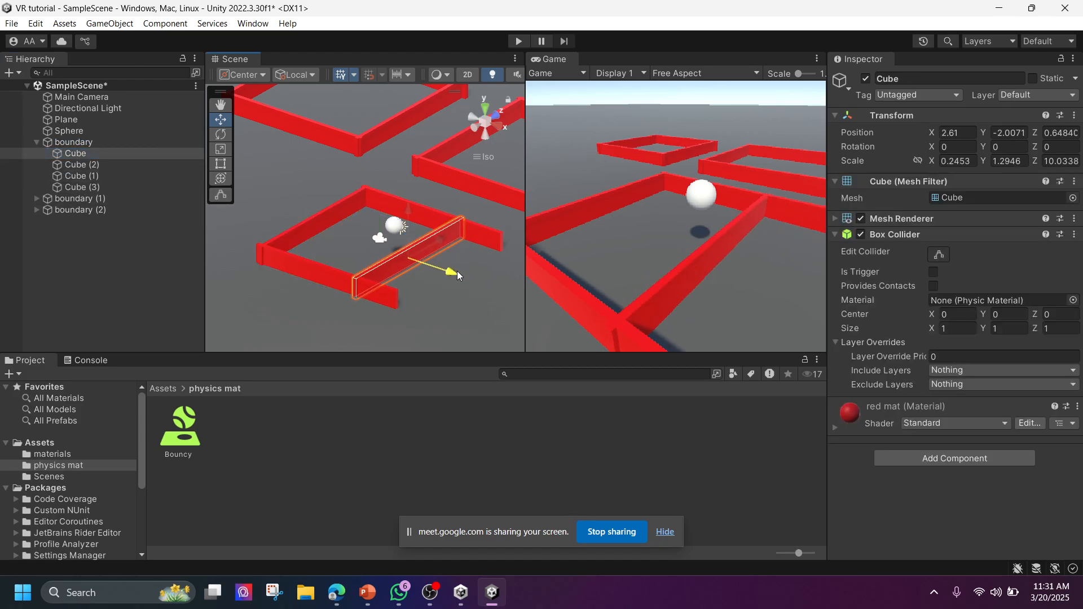
{"action": "left_click", "coordinate": [90, 165]}
{"action": "left_click_drag", "start_coordinate": [325, 278], "coordinate": [377, 240]}
{"action": "left_click", "coordinate": [111, 177]}
{"action": "left_click", "coordinate": [102, 184]}
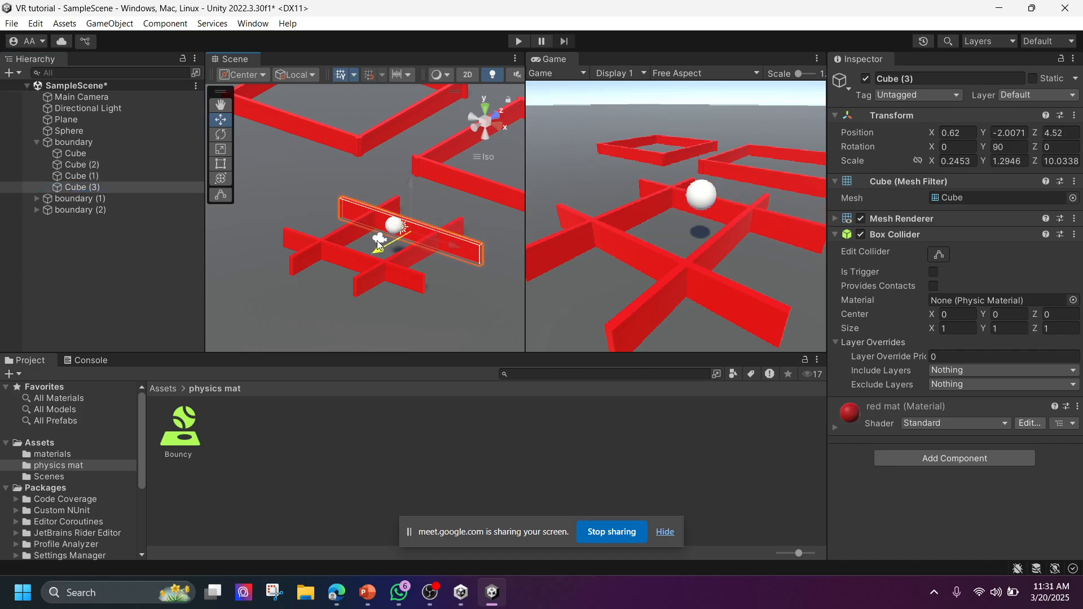
{"action": "scroll", "coordinate": [406, 249], "scroll_direction": "down", "scroll_amount": 5}
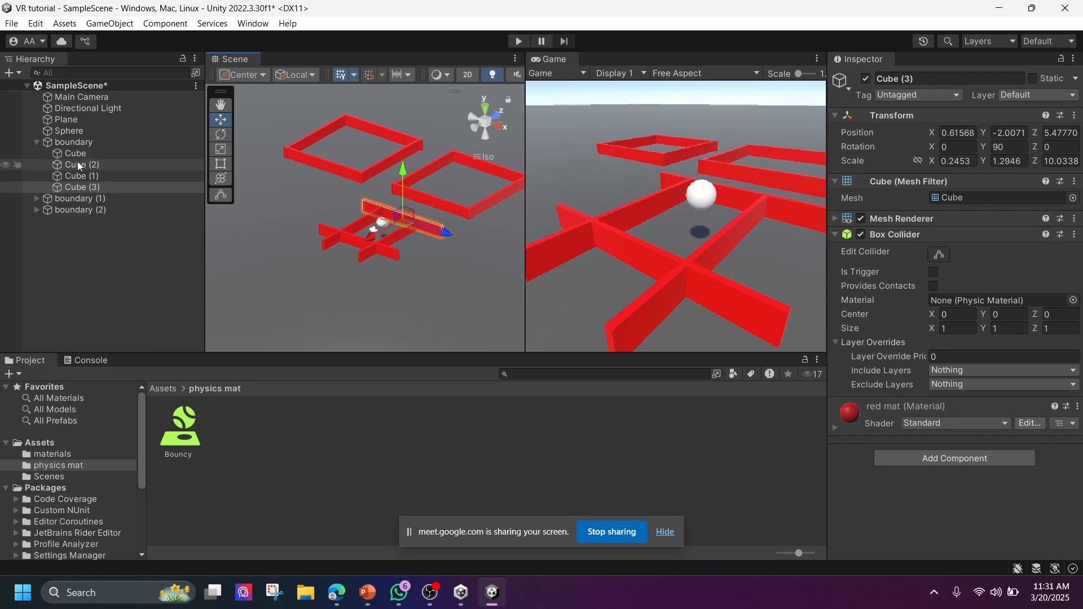
Undo the inward moves of the original boundary's wall cubes
{"action": "key", "text": "Up"}
{"action": "key", "text": "Up"}
{"action": "key", "text": "ctrl+z"}
{"action": "key", "text": "ctrl+z"}
{"action": "key", "text": "ctrl+z"}
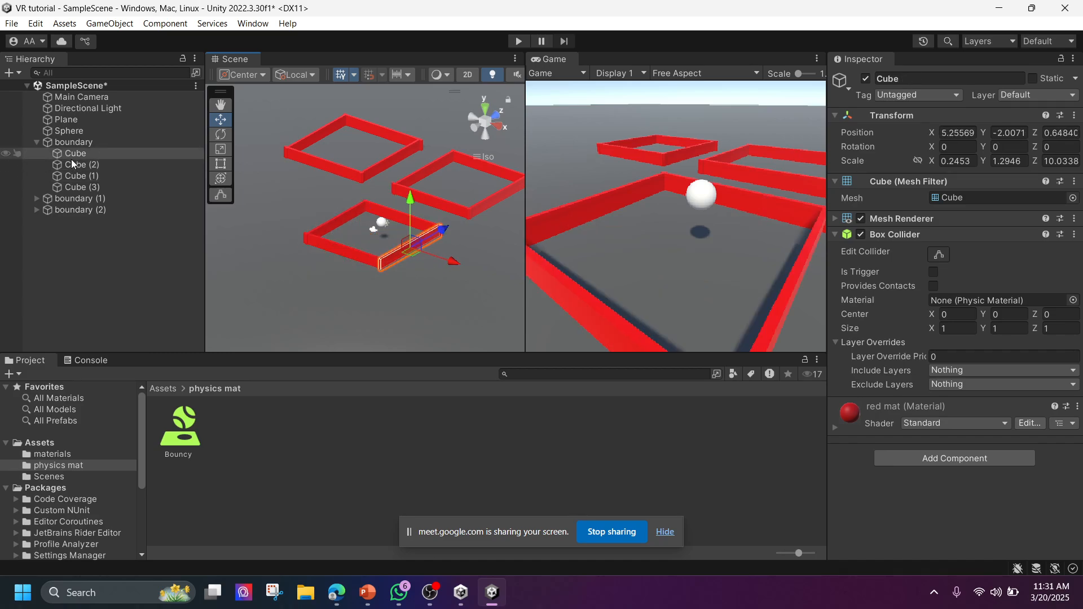
Collapse the original boundary group in the hierarchy and select it
{"action": "left_click", "coordinate": [94, 197]}
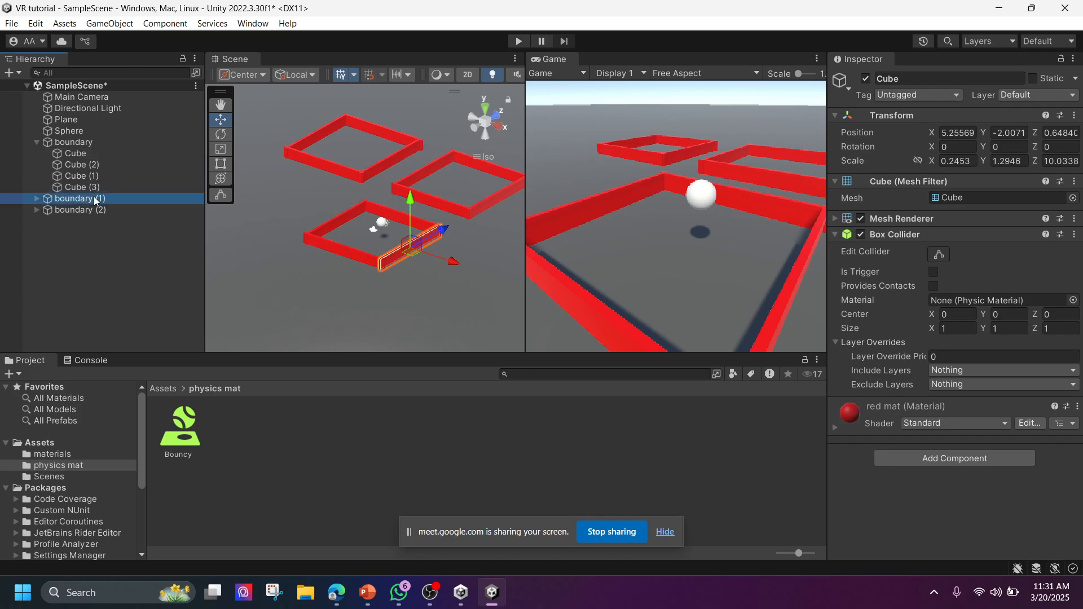
{"action": "left_click", "coordinate": [93, 210], "text": "shift"}
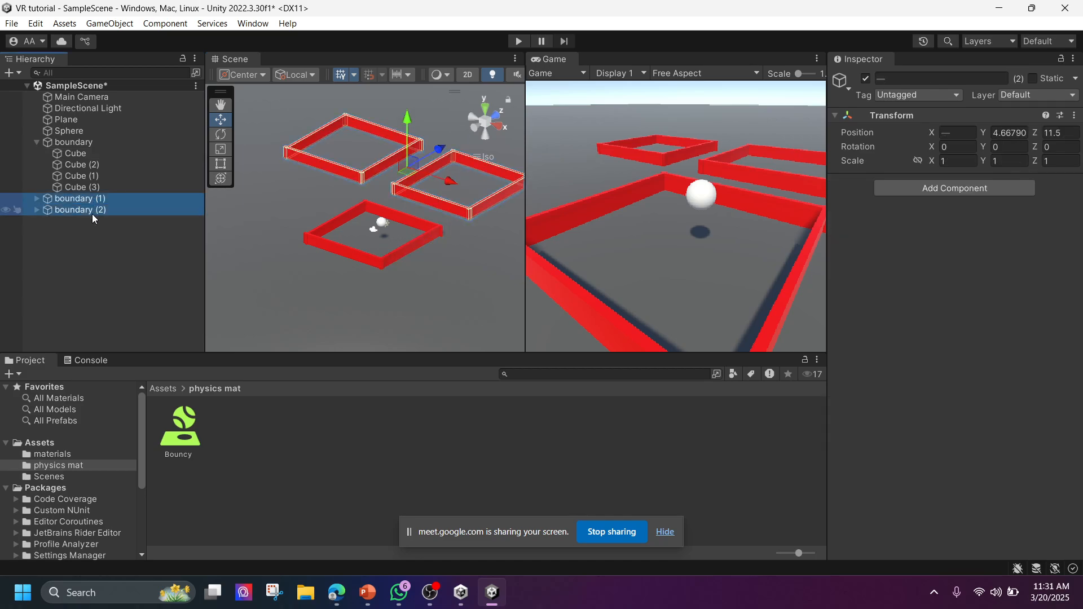
{"action": "left_click", "coordinate": [37, 142]}
{"action": "left_click", "coordinate": [76, 144]}
Create a folder named Prefab in Assets and open it
{"action": "left_click", "coordinate": [162, 389]}
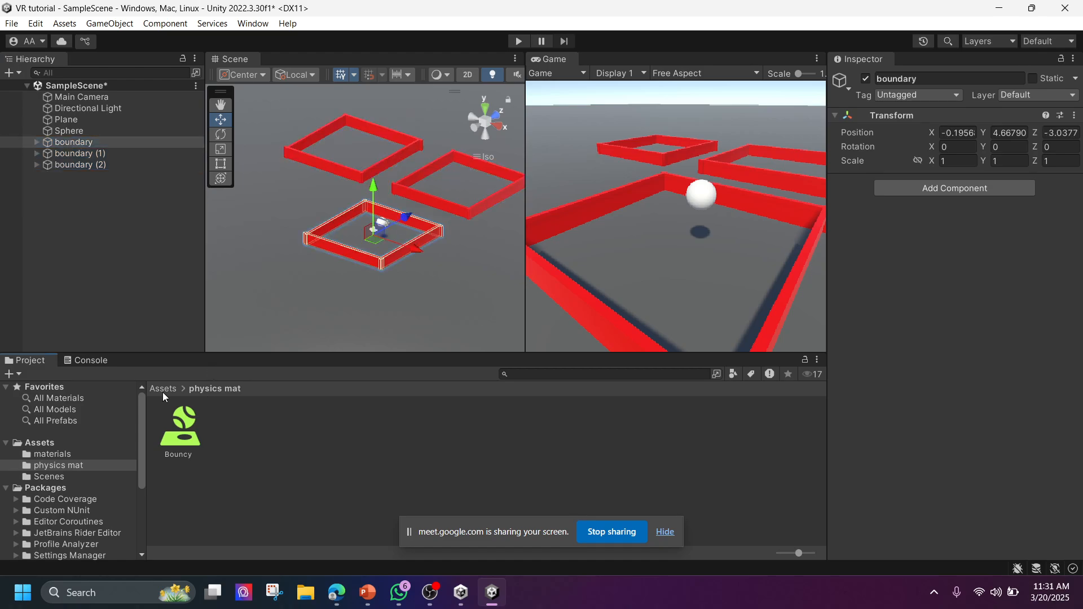
{"action": "right_click", "coordinate": [262, 483]}
{"action": "mouse_move", "coordinate": [321, 98]}
{"action": "left_click", "coordinate": [549, 35]}
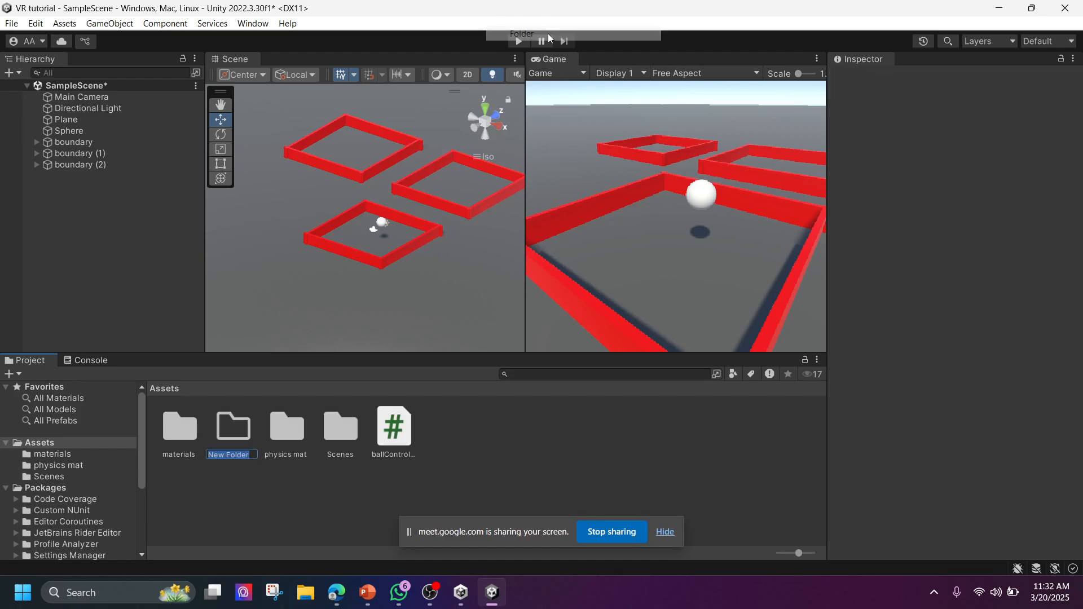
{"action": "type", "text": "Pre"}
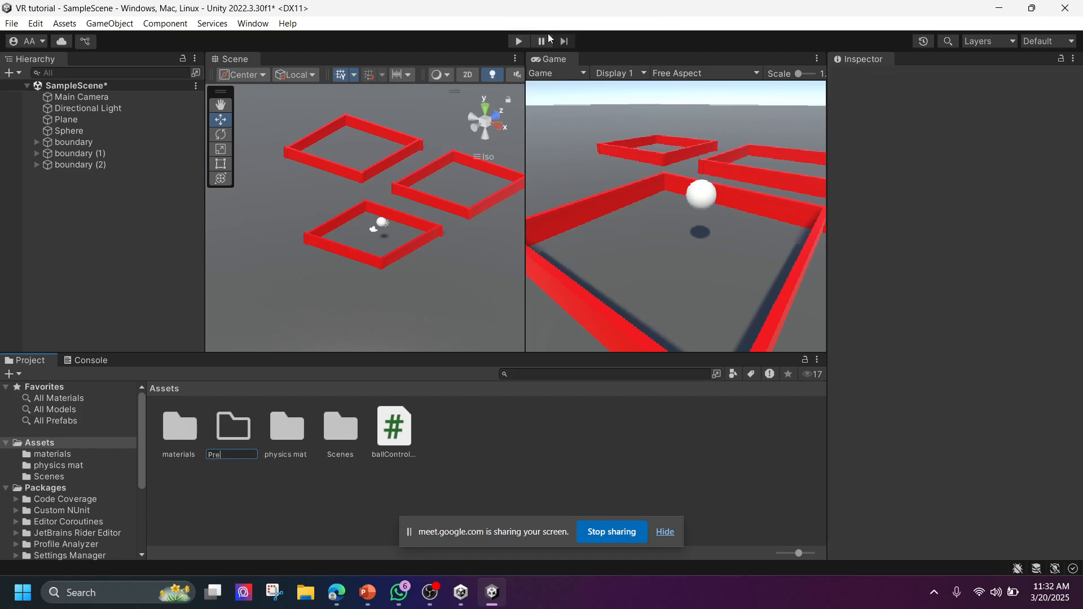
{"action": "type", "text": "fab"}
{"action": "key", "text": "Return"}
{"action": "key", "text": "Return"}
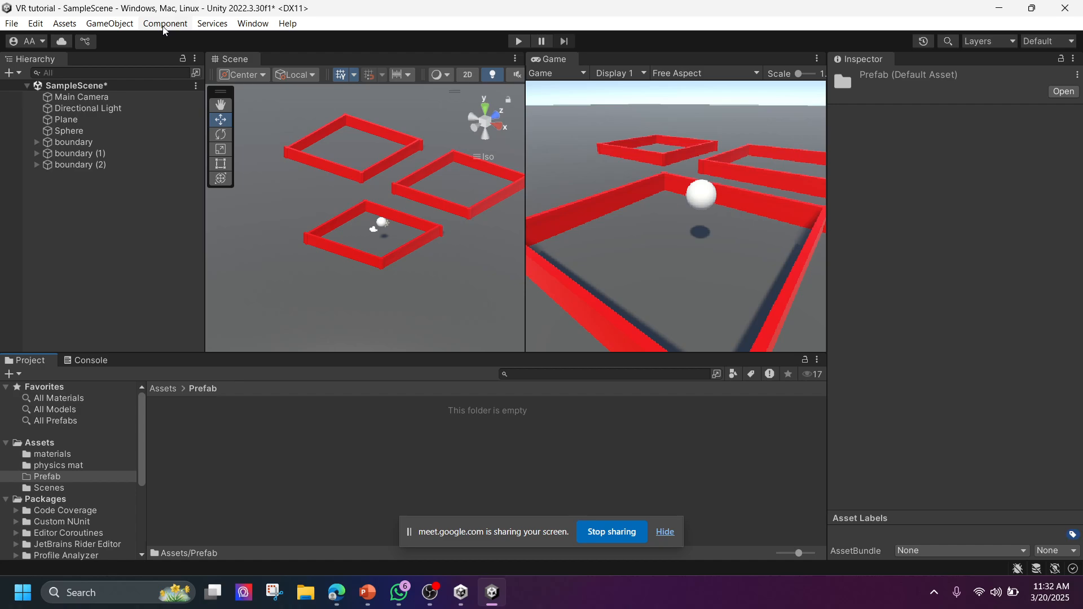
Save the original boundary as a prefab asset in the Prefab folder and select its instance in the scene
{"action": "left_click_drag", "start_coordinate": [237, 468], "coordinate": [237, 469]}
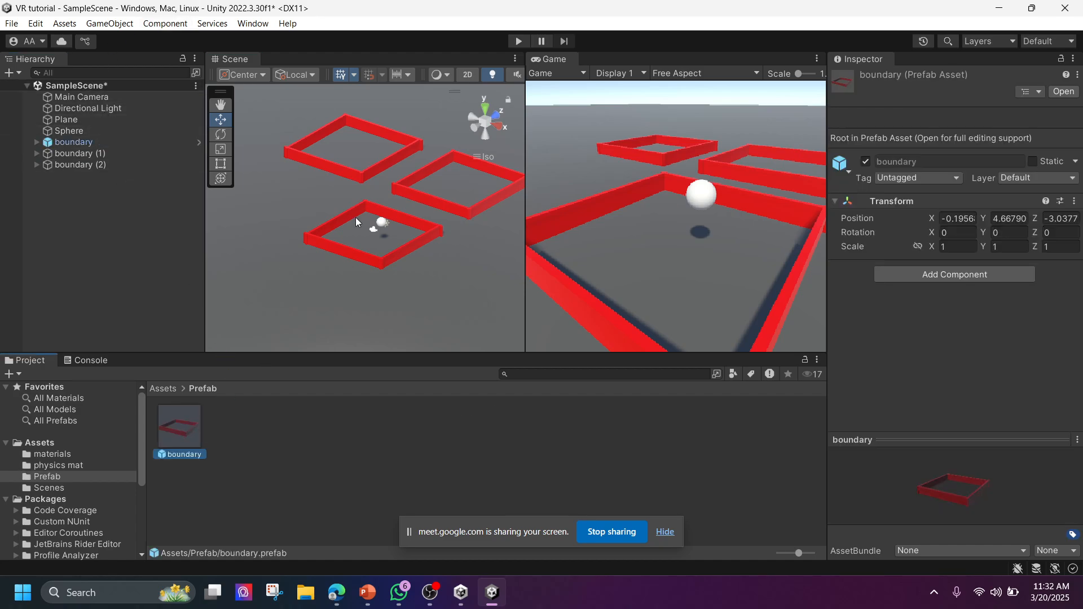
{"action": "scroll", "coordinate": [350, 237], "scroll_direction": "down", "scroll_amount": 4}
{"action": "middle_click_drag", "start_coordinate": [392, 249], "coordinate": [434, 209]}
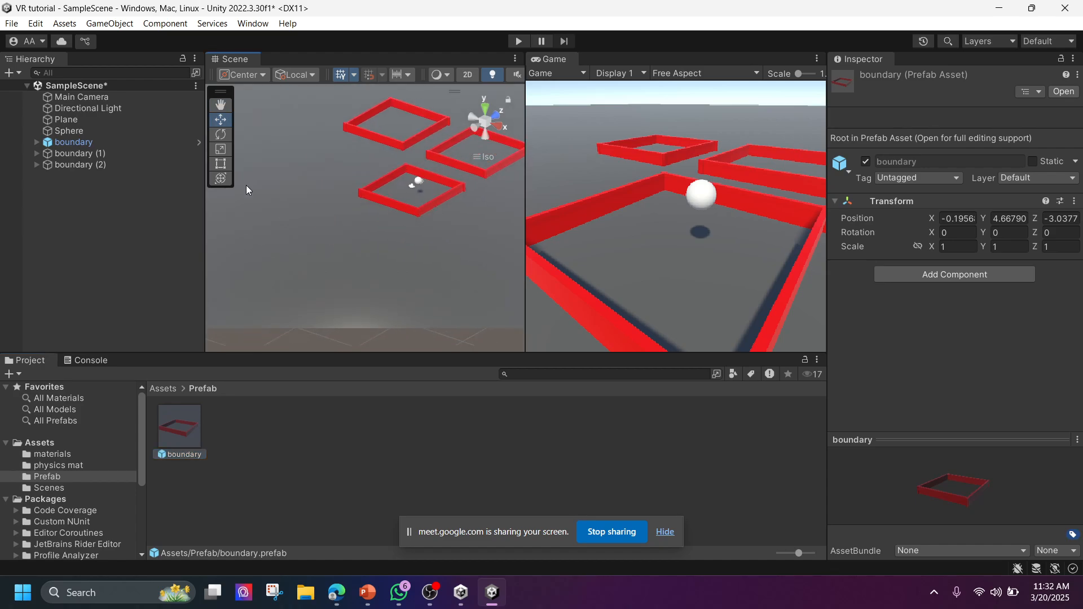
{"action": "left_click", "coordinate": [72, 142]}
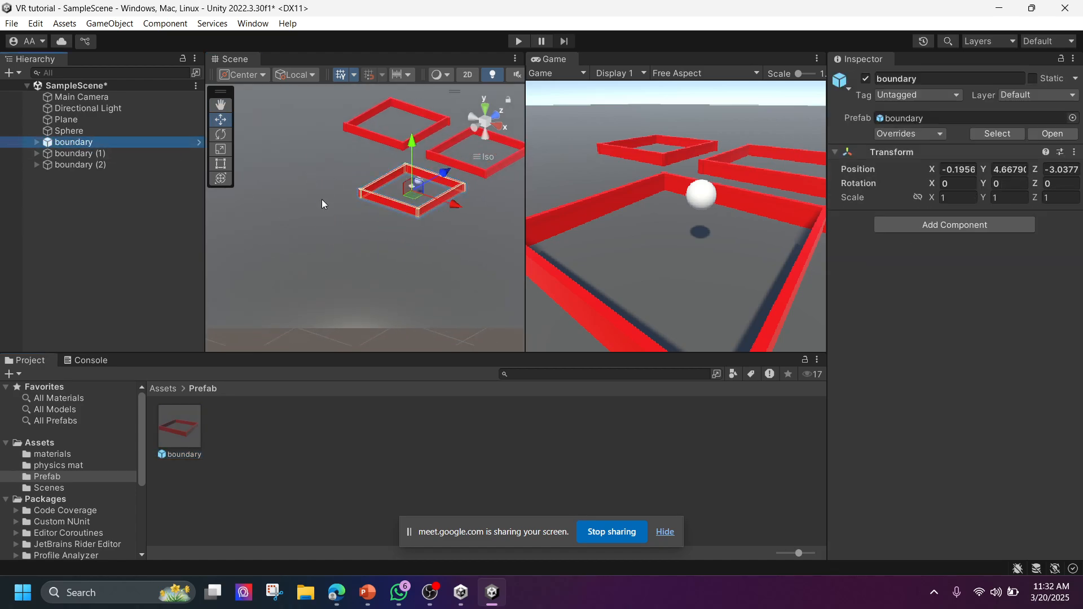
Place three more instances of the boundary prefab in the scene, one at about X 1.23, Z -20.96
{"action": "middle_click_drag", "start_coordinate": [337, 194], "coordinate": [351, 223]}
{"action": "left_click", "coordinate": [181, 432]}
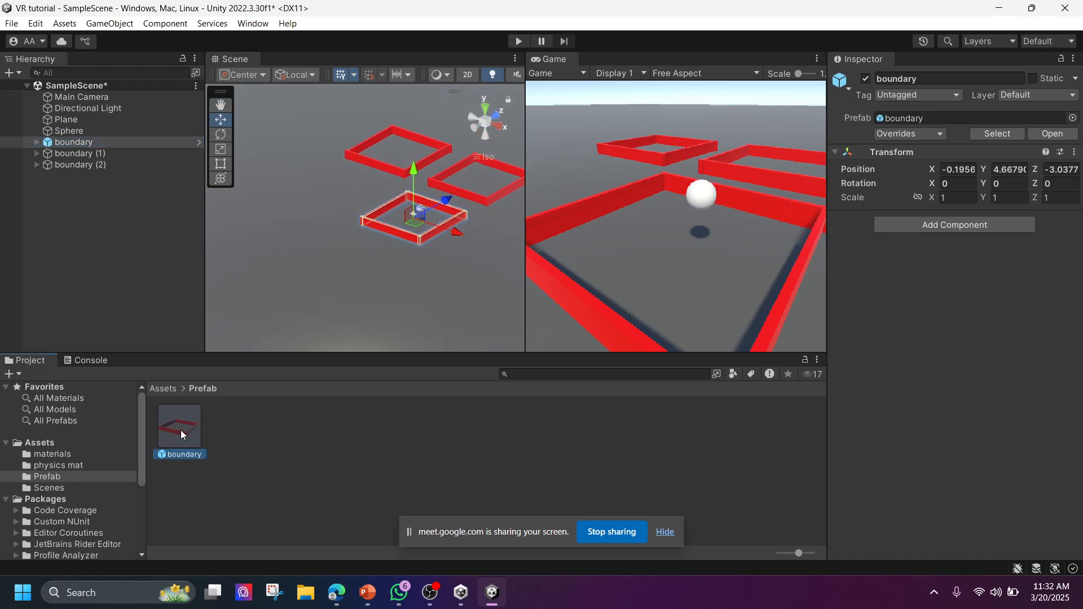
{"action": "left_click_drag", "start_coordinate": [181, 433], "coordinate": [339, 266]}
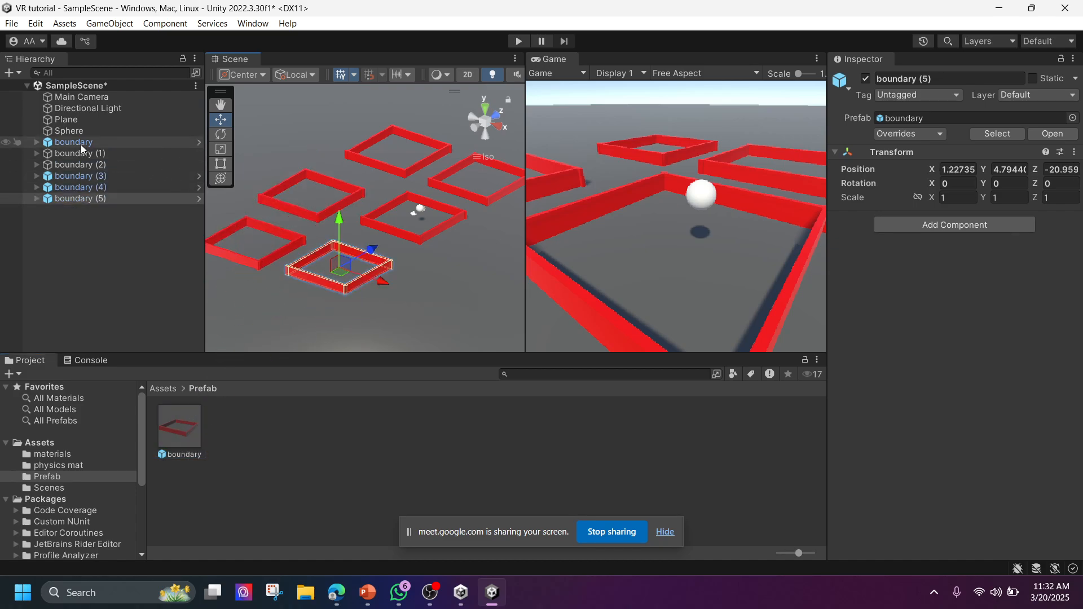
Move the original boundary's four wall cubes inward so they cross, with Cube at X 1.51 and Cube (3) at Z 3.77
{"action": "left_click", "coordinate": [72, 143]}
{"action": "left_click", "coordinate": [36, 143]}
{"action": "left_click", "coordinate": [79, 154]}
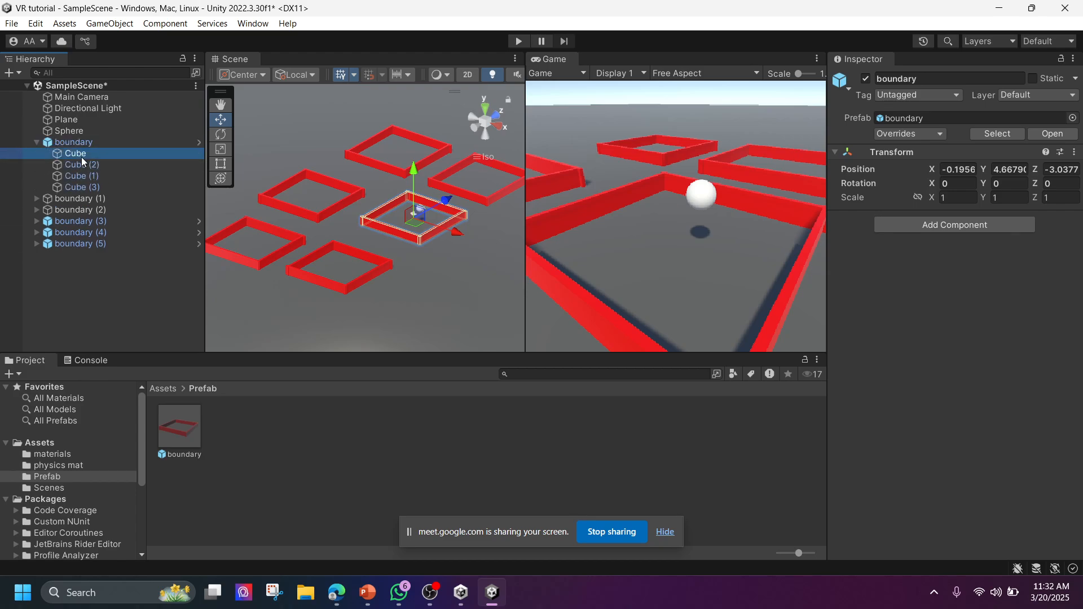
{"action": "left_click_drag", "start_coordinate": [486, 242], "coordinate": [460, 232]}
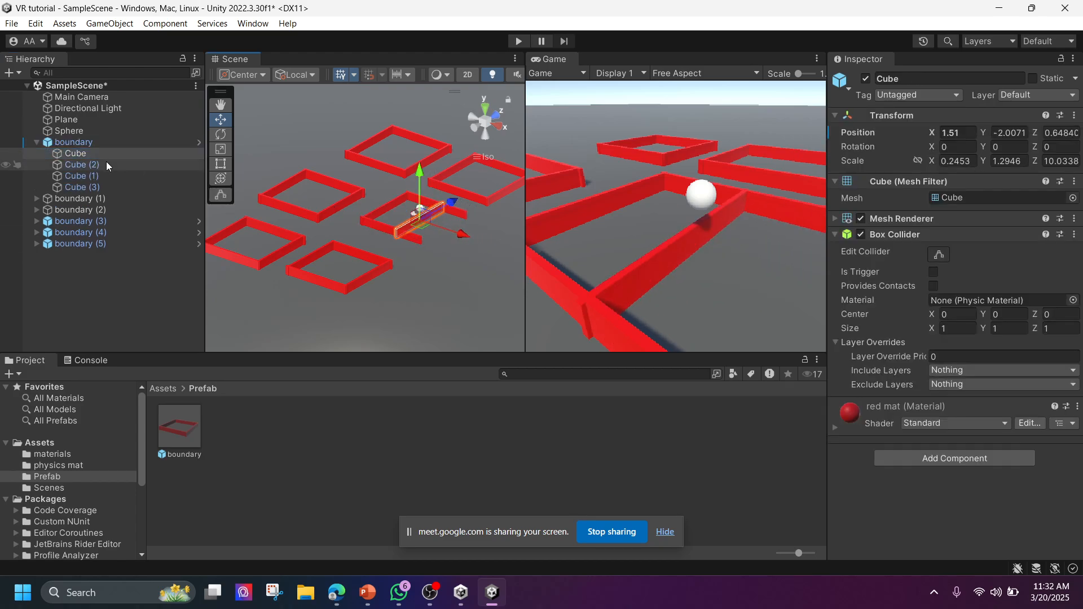
{"action": "left_click", "coordinate": [82, 165]}
{"action": "left_click", "coordinate": [378, 230]}
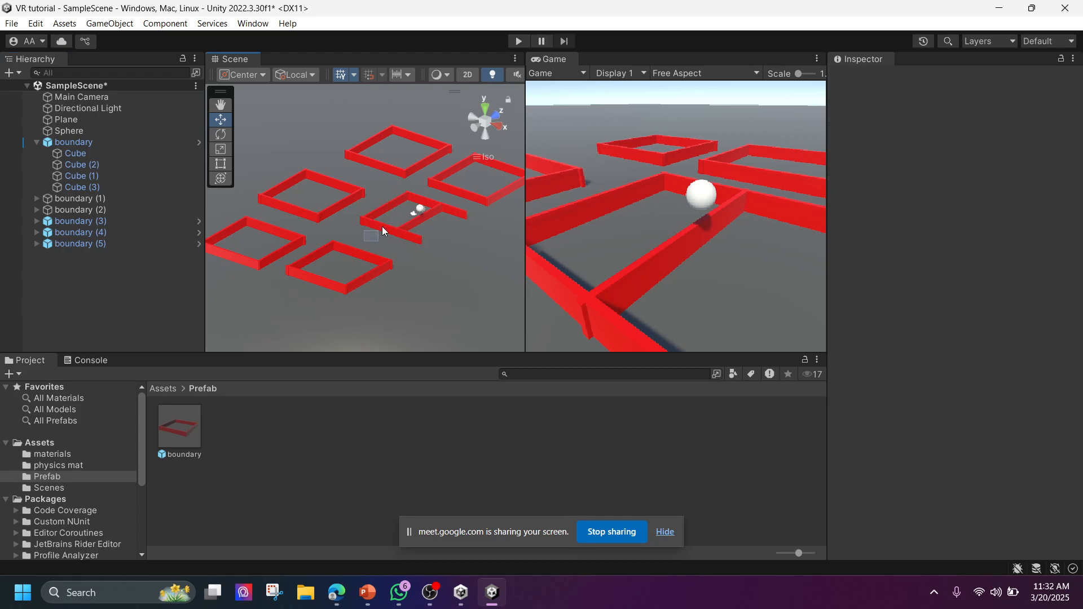
{"action": "left_click", "coordinate": [82, 165]}
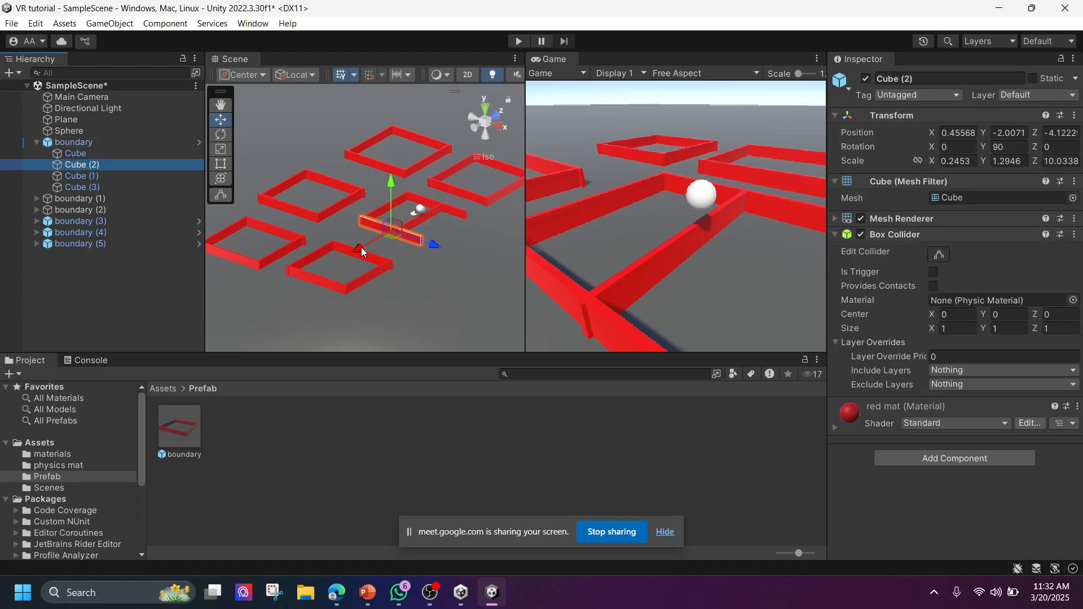
{"action": "left_click_drag", "start_coordinate": [362, 247], "coordinate": [402, 224]}
{"action": "left_click", "coordinate": [117, 177]}
{"action": "left_click", "coordinate": [164, 191]}
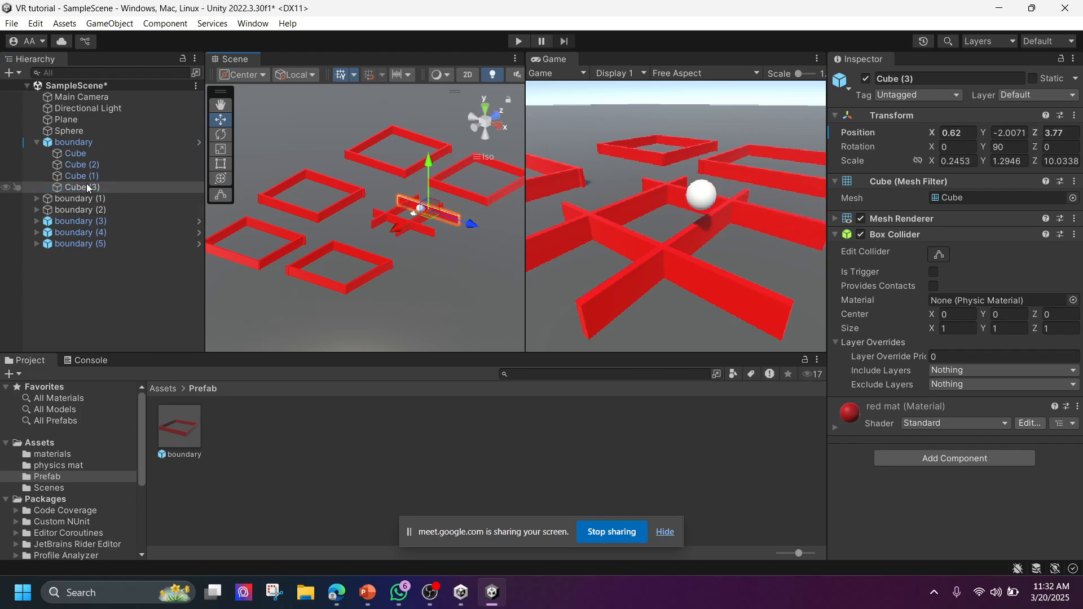
Apply all overrides of the original boundary instance to the boundary prefab
{"action": "left_click", "coordinate": [66, 142]}
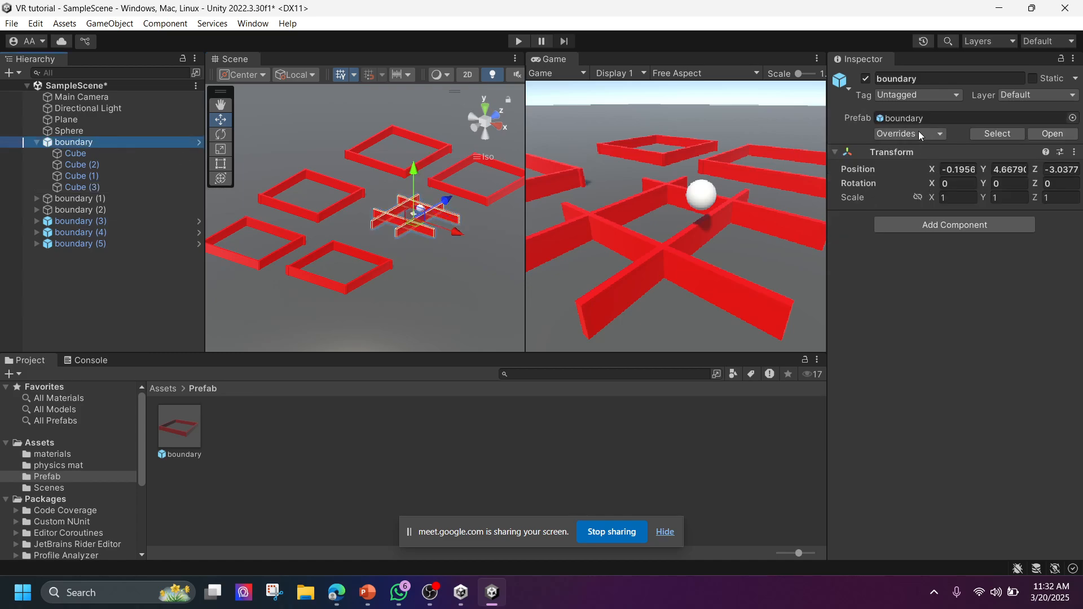
{"action": "left_click", "coordinate": [919, 133]}
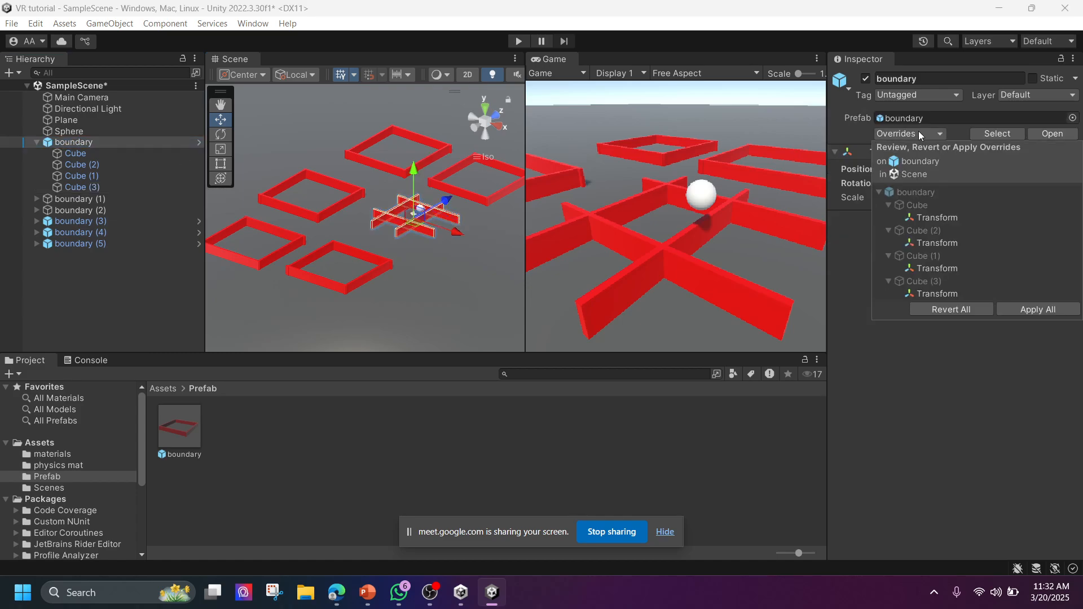
{"action": "left_click", "coordinate": [1030, 311]}
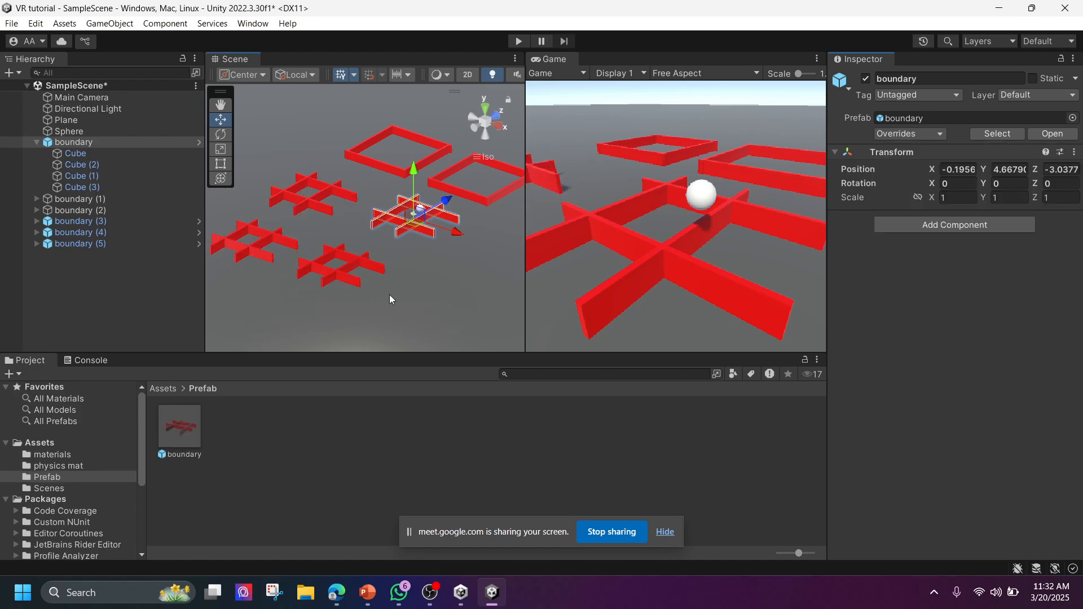
Compare the unlinked copies boundary (1) and boundary (2) with the prefab-linked boundary instances
{"action": "left_click", "coordinate": [429, 241]}
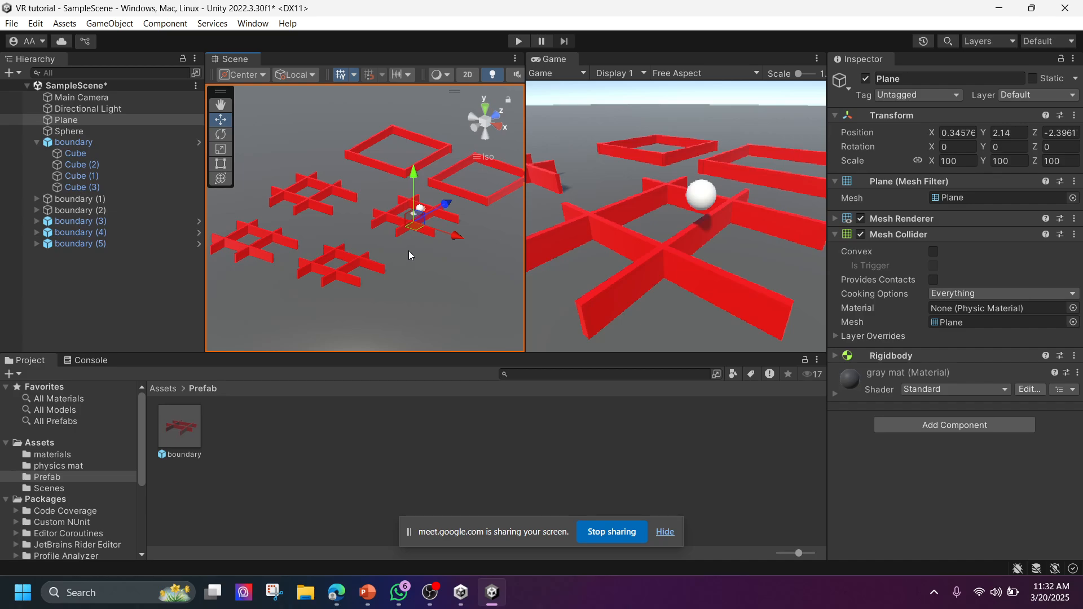
{"action": "left_click", "coordinate": [460, 192]}
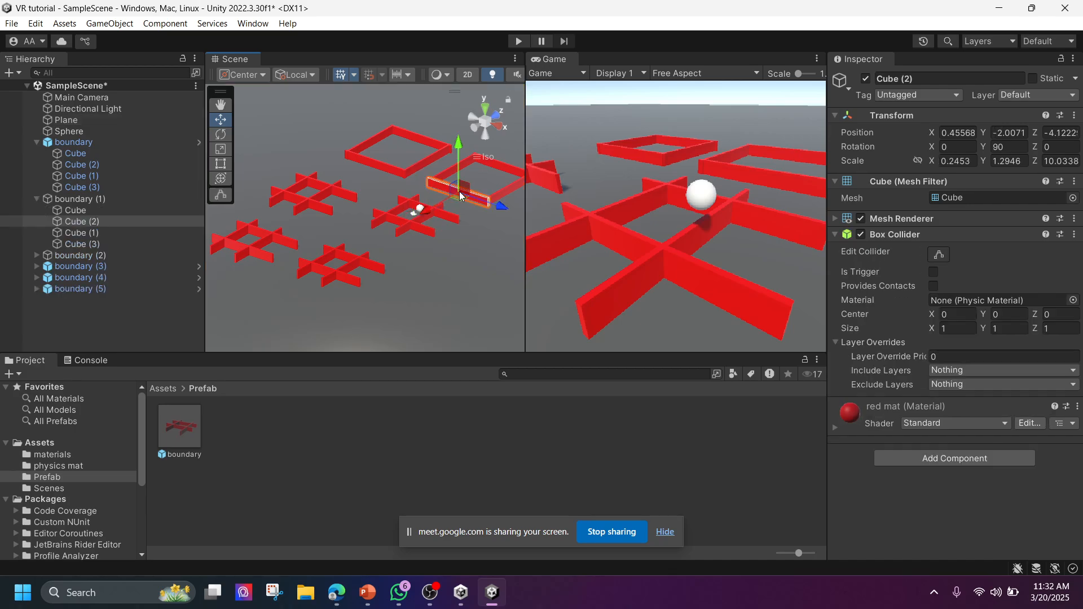
{"action": "left_click", "coordinate": [91, 203]}
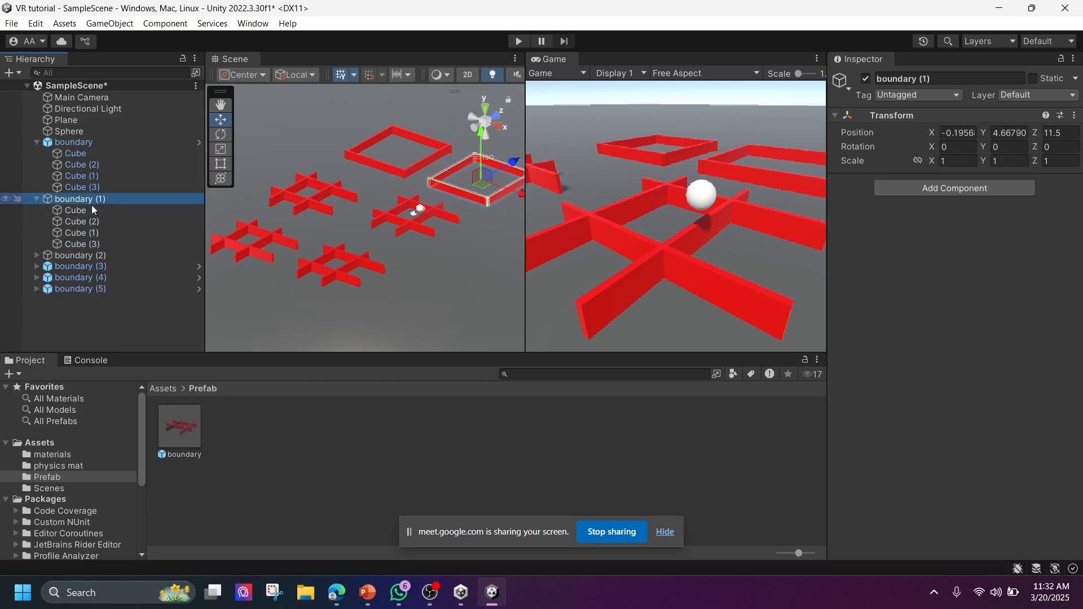
{"action": "left_click", "coordinate": [88, 255]}
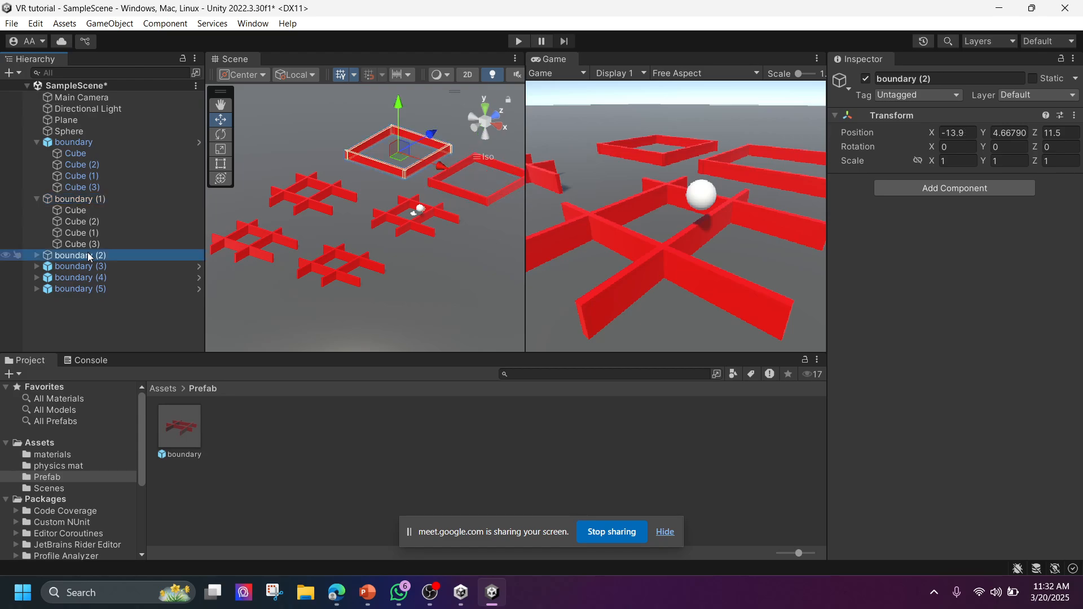
{"action": "left_click", "coordinate": [37, 200]}
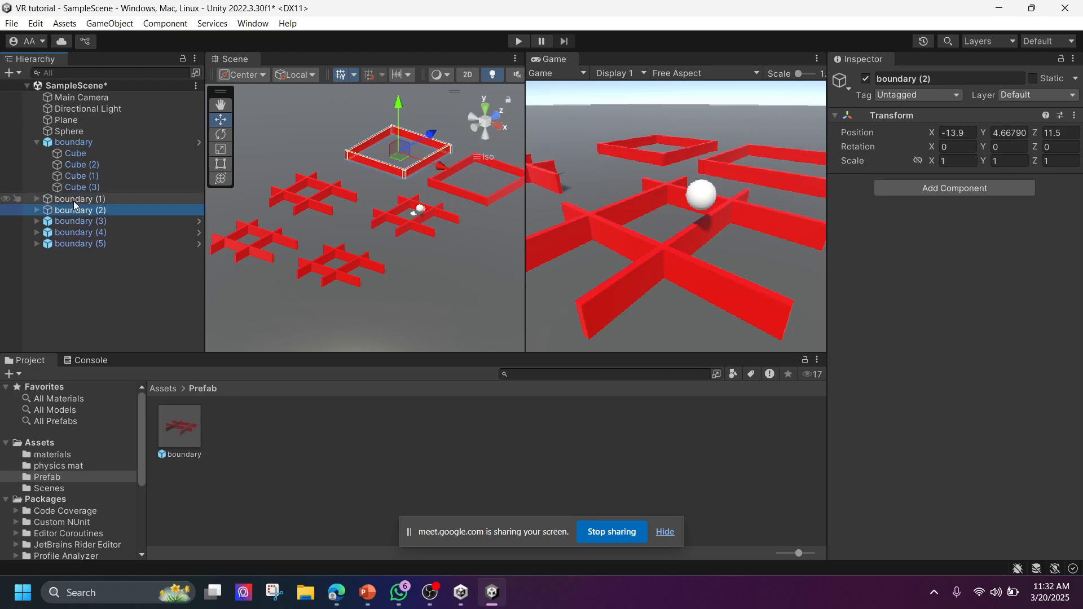
{"action": "left_click", "coordinate": [93, 231]}
{"action": "left_click", "coordinate": [92, 244]}
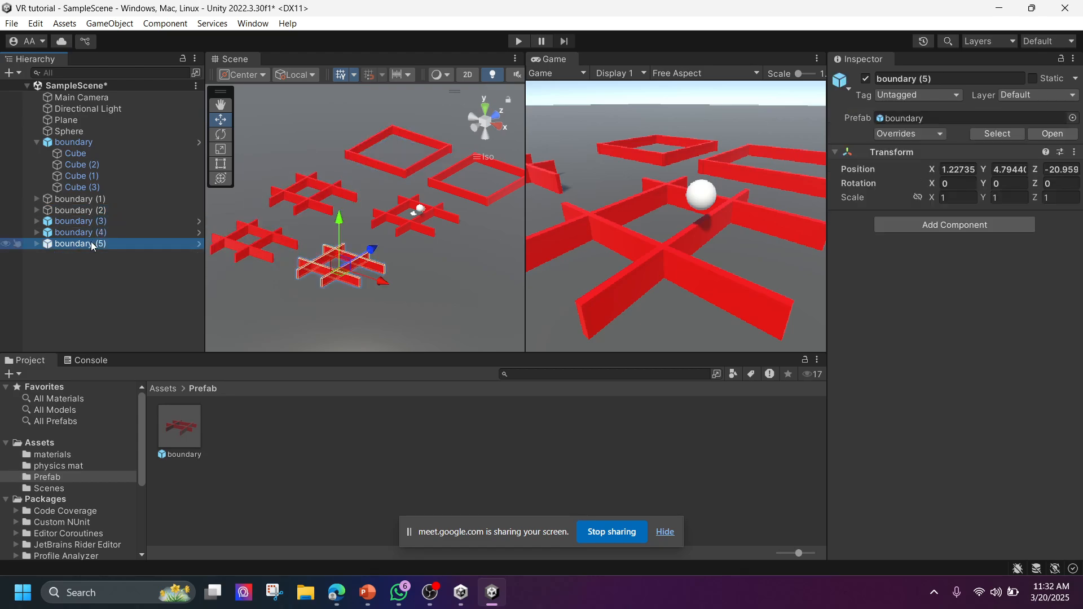
{"action": "left_click", "coordinate": [103, 230]}
Undo the recent selections and the applying of the overrides to the boundary prefab
{"action": "key", "text": "Up"}
{"action": "key", "text": "Up"}
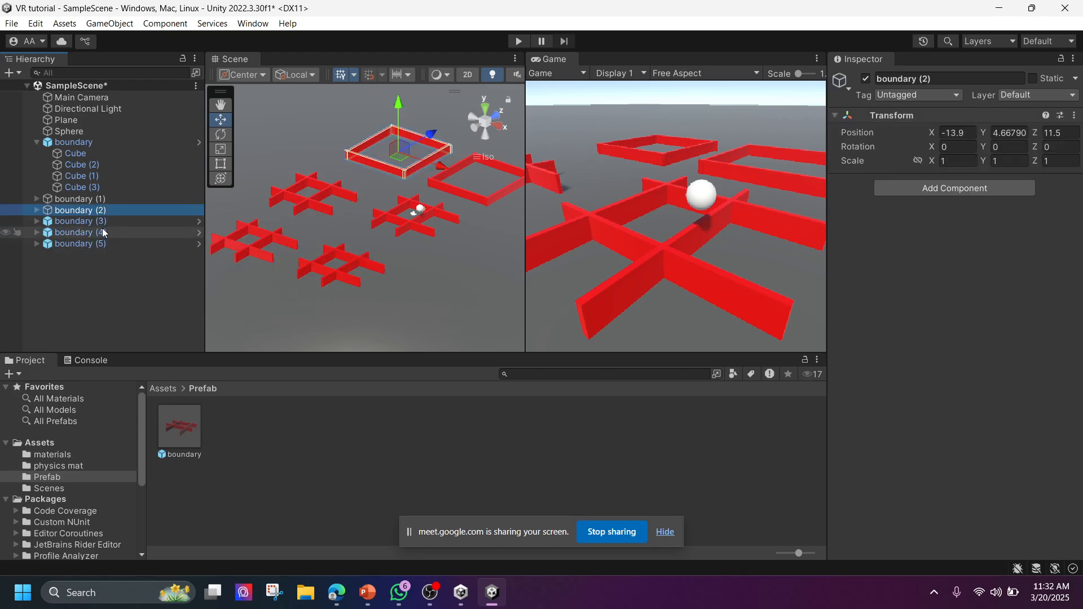
{"action": "key", "text": "Up"}
{"action": "key", "text": "Right"}
{"action": "key", "text": "Up"}
{"action": "key", "text": "Up"}
{"action": "key", "text": "Up"}
{"action": "key", "text": "Up"}
{"action": "key", "text": "Up"}
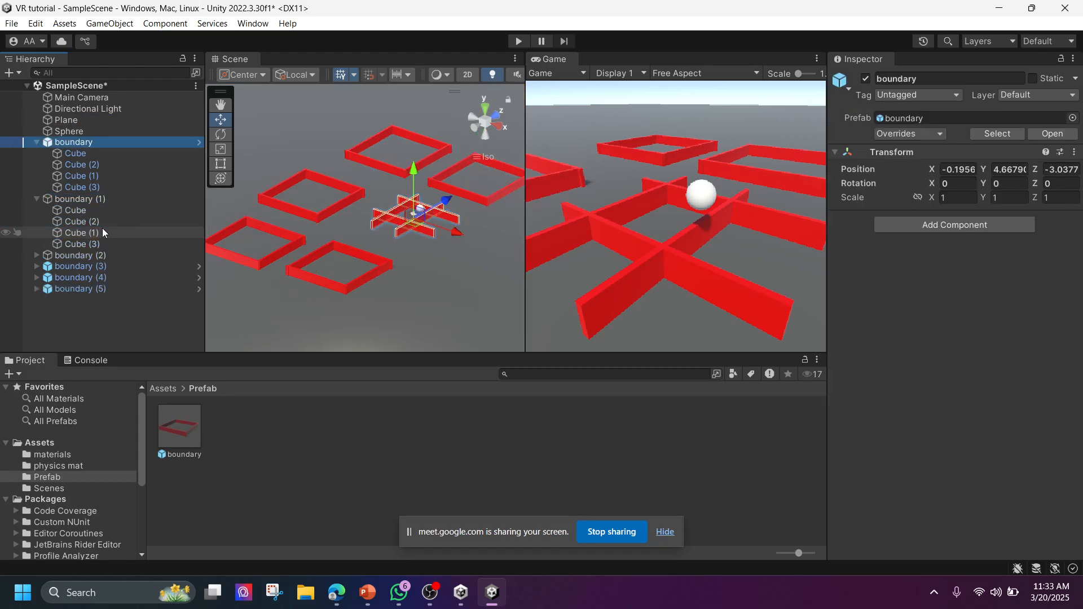
{"action": "key", "text": "Down"}
{"action": "key", "text": "Down"}
{"action": "key", "text": "Down"}
{"action": "key", "text": "Down"}
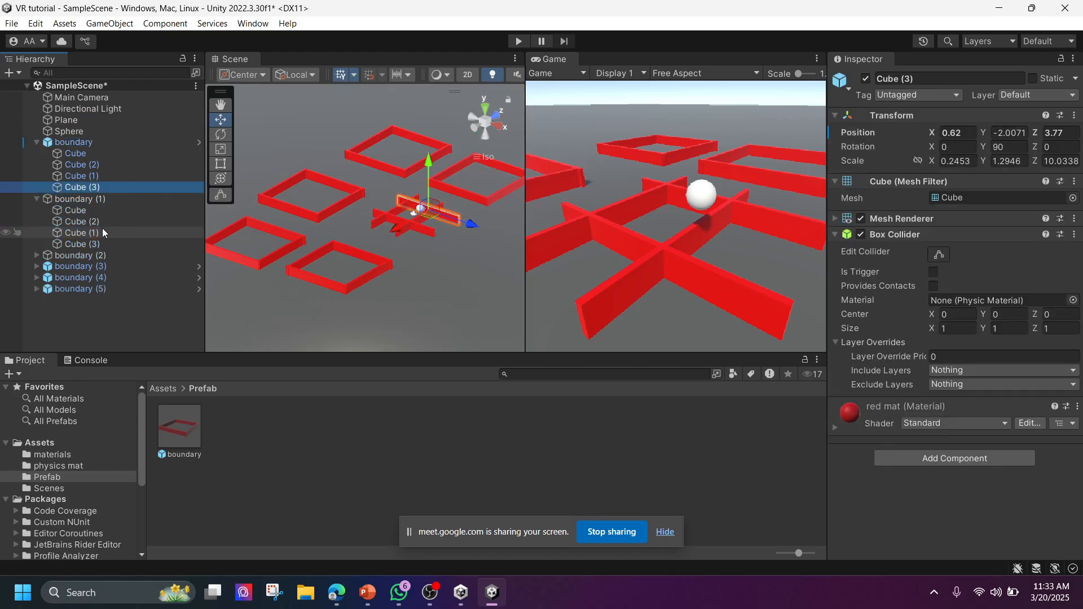
Collapse the modified boundary group and select the boundary (3) prefab instance in the scene
{"action": "left_click", "coordinate": [37, 143]}
{"action": "left_click", "coordinate": [80, 144]}
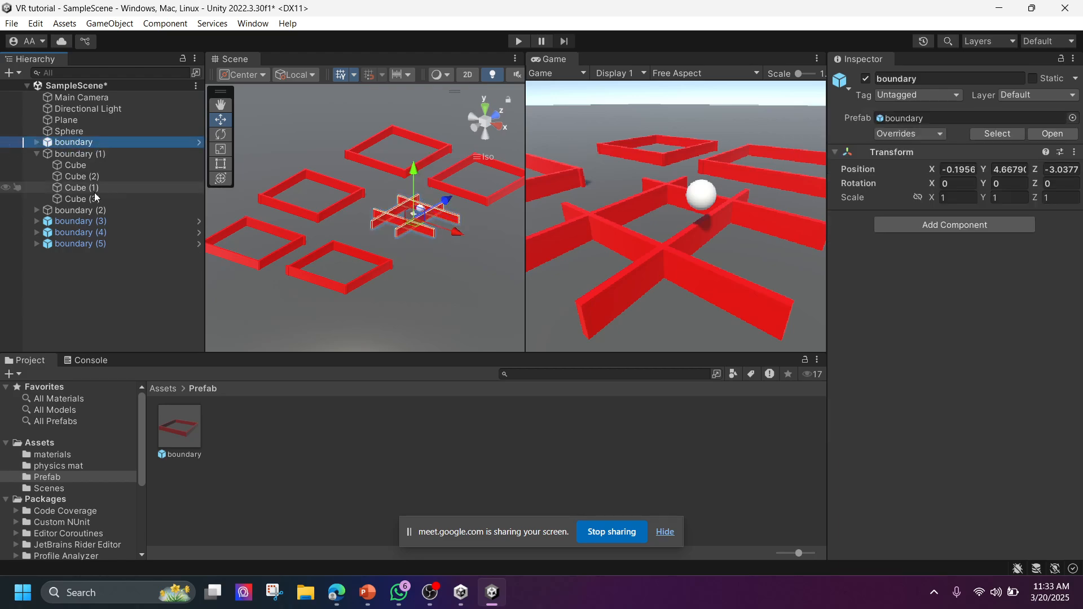
{"action": "left_click", "coordinate": [328, 212]}
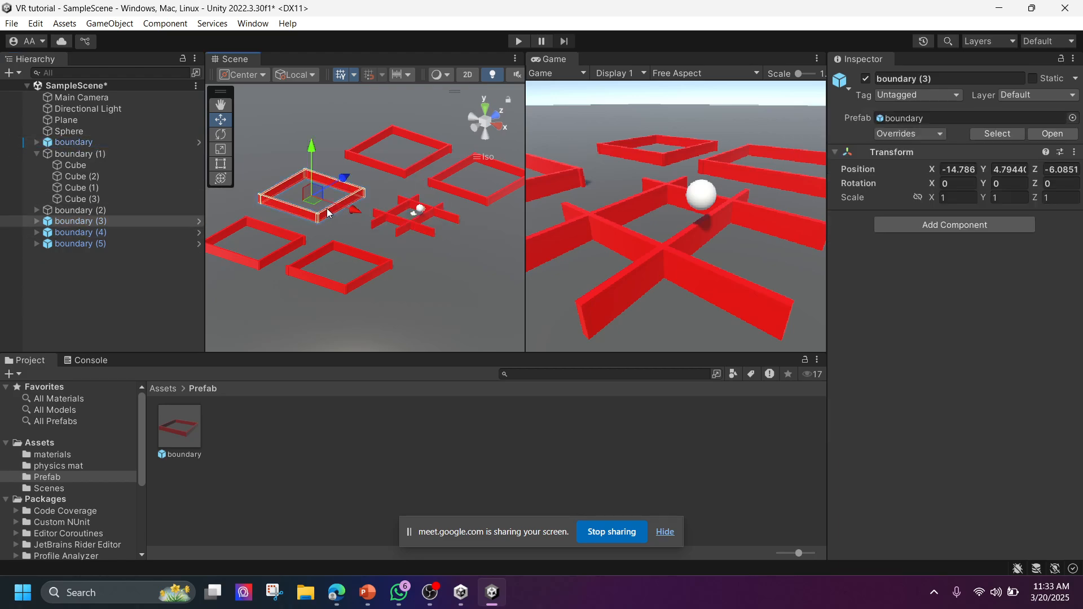
Completely unpack the boundary (5) prefab instance in the scene
{"action": "left_click", "coordinate": [293, 248]}
{"action": "left_click", "coordinate": [307, 273]}
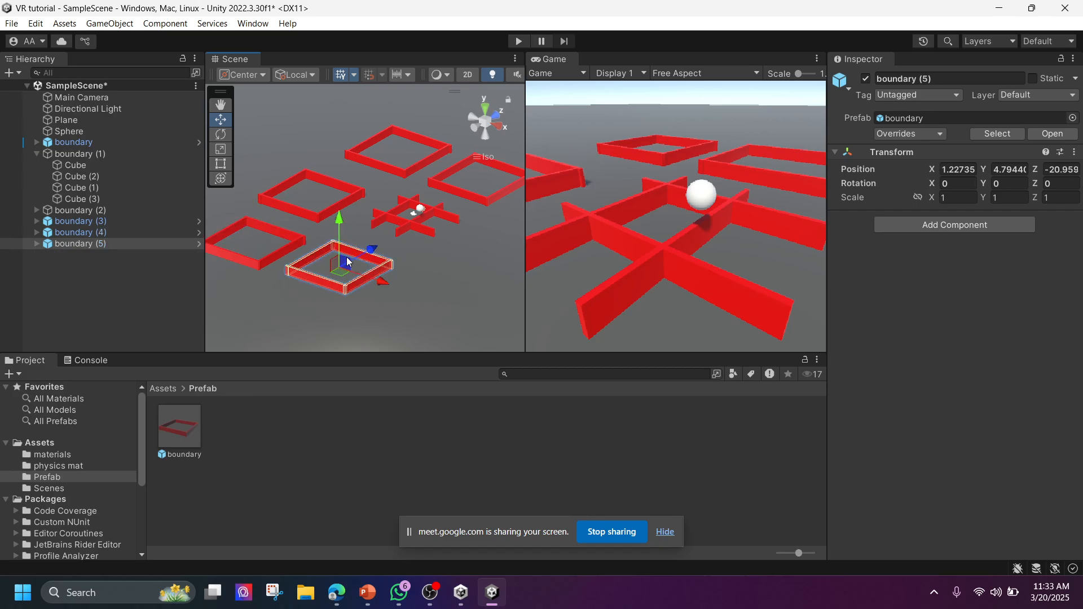
{"action": "right_click", "coordinate": [64, 247]}
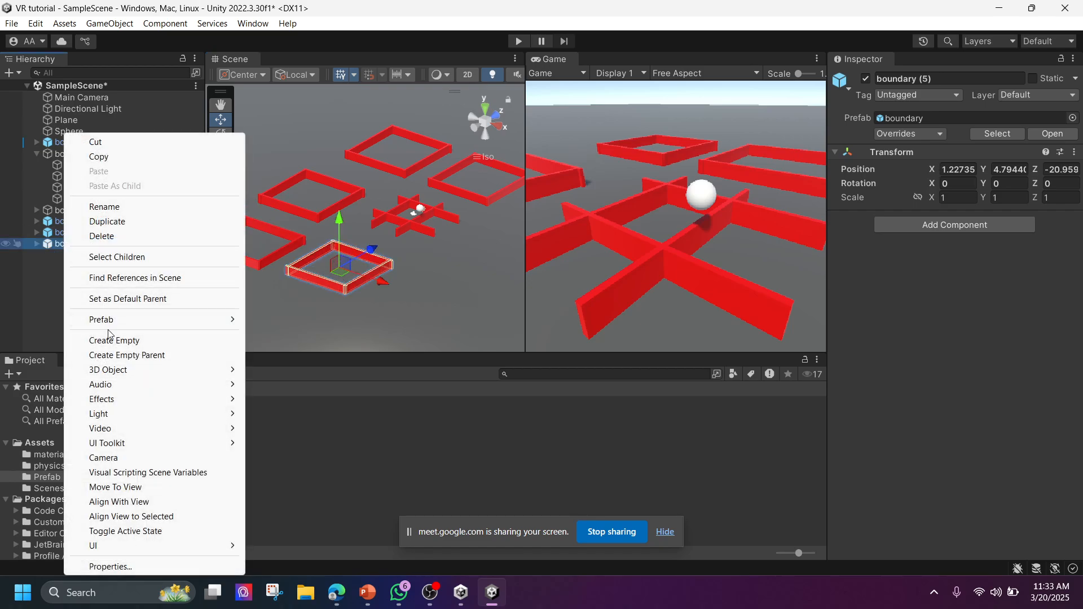
{"action": "mouse_move", "coordinate": [130, 320]}
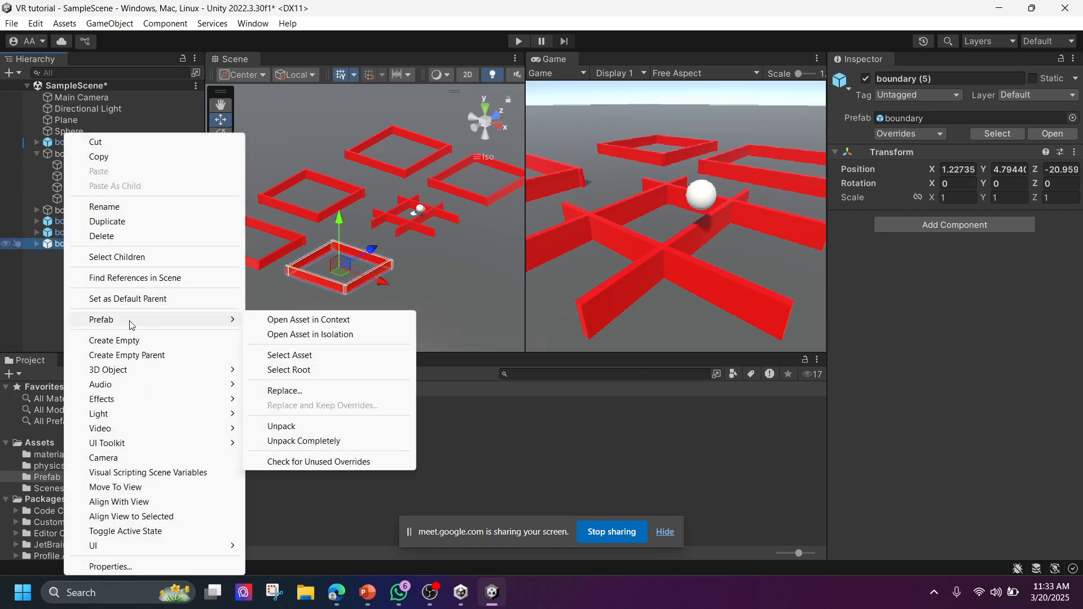
{"action": "left_click", "coordinate": [304, 442]}
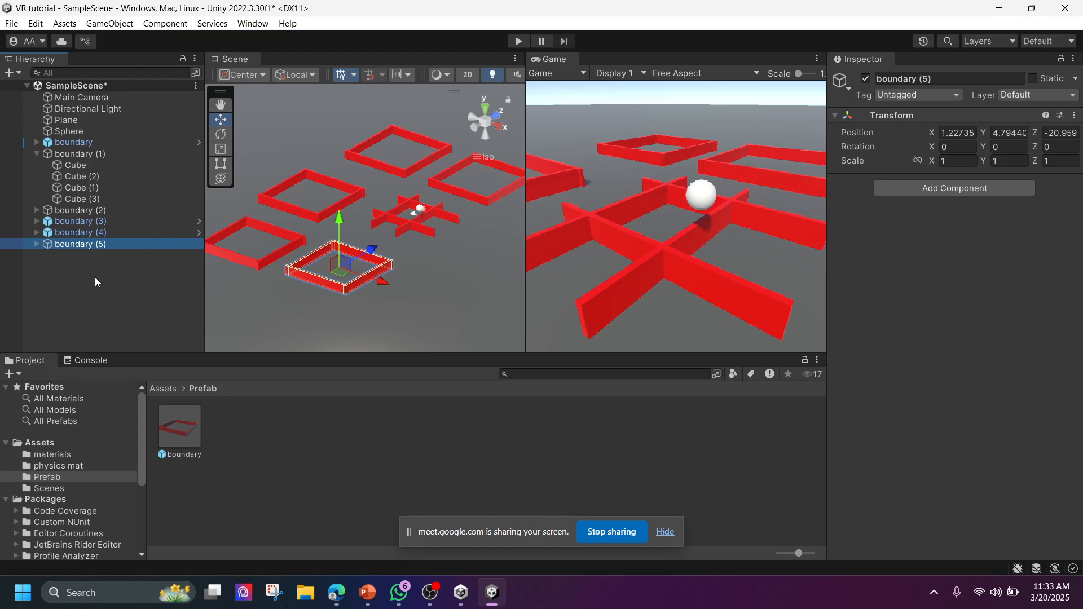
{"action": "left_click", "coordinate": [99, 260]}
{"action": "left_click", "coordinate": [93, 244]}
Delete the child named Cube from the original boundary prefab instance
{"action": "left_click", "coordinate": [82, 142]}
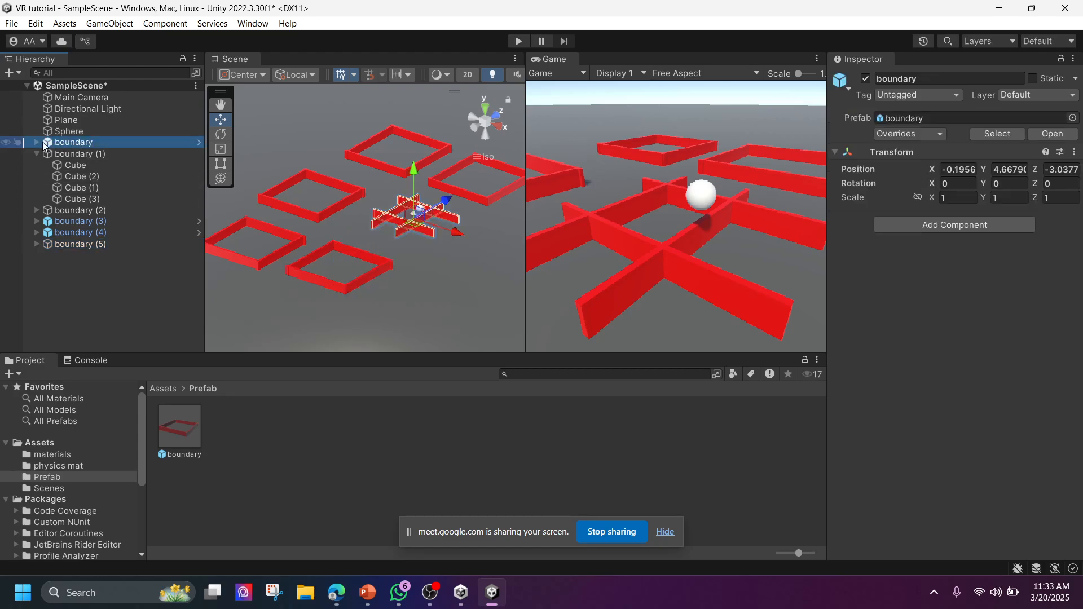
{"action": "left_click", "coordinate": [37, 142]}
{"action": "left_click", "coordinate": [77, 154]}
{"action": "key", "text": "Delete"}
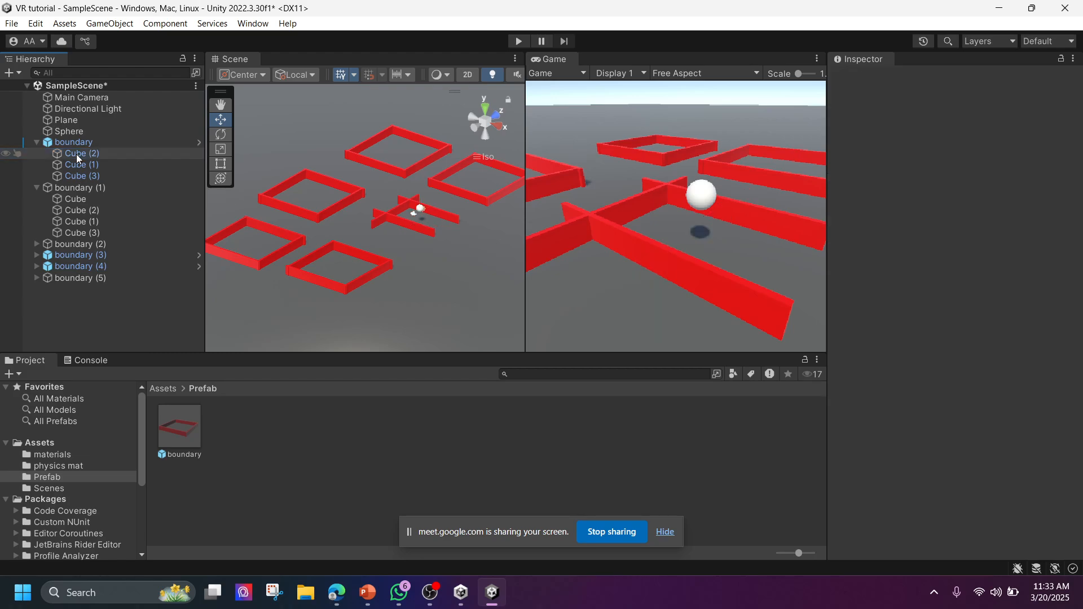
Apply all overrides of the boundary instance to its prefab asset
{"action": "left_click", "coordinate": [76, 142]}
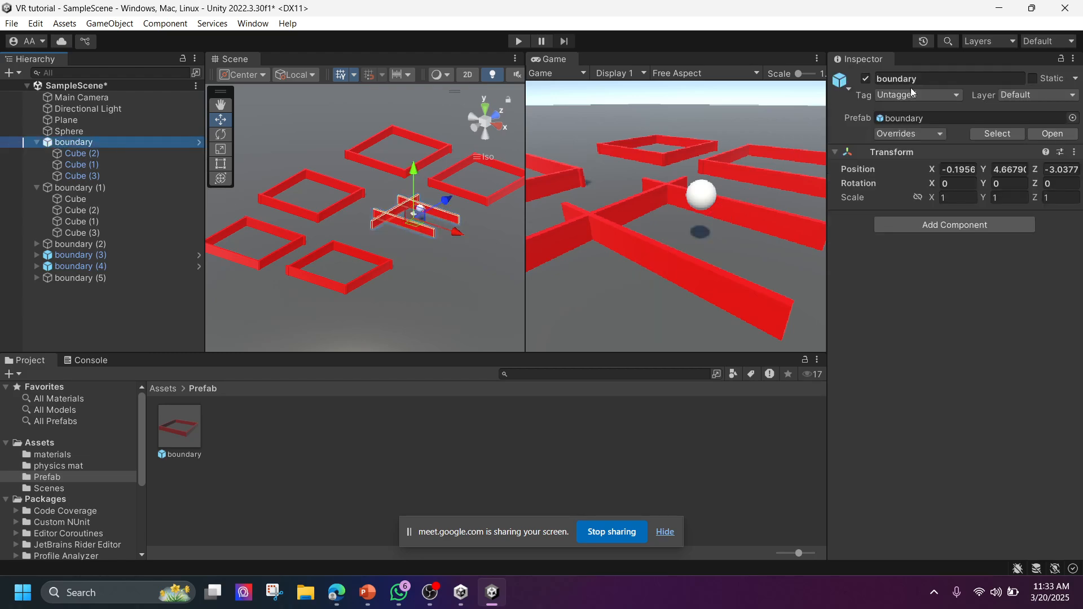
{"action": "left_click", "coordinate": [908, 130]}
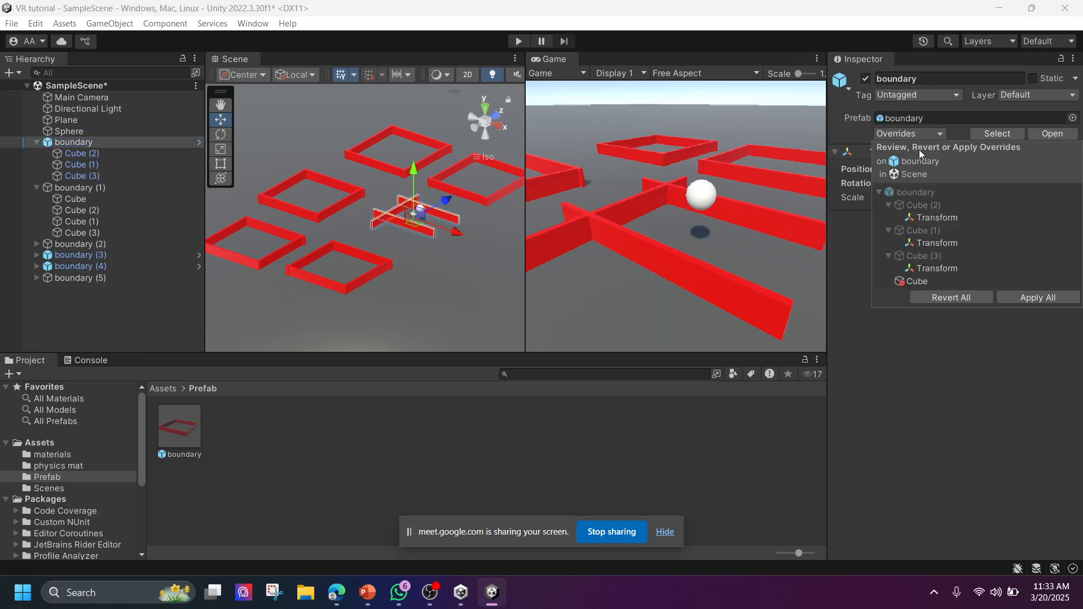
{"action": "left_click", "coordinate": [1046, 300]}
{"action": "left_click", "coordinate": [464, 288]}
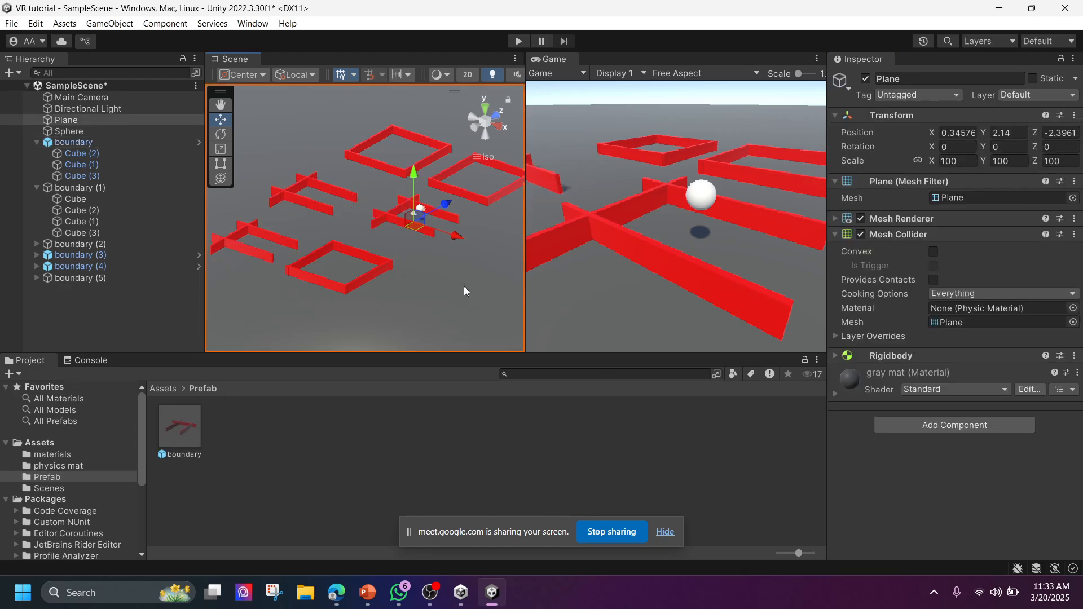
Check the unpacked boundary (5) object and collapse the expanded boundary objects in the scene hierarchy
{"action": "left_click", "coordinate": [357, 283]}
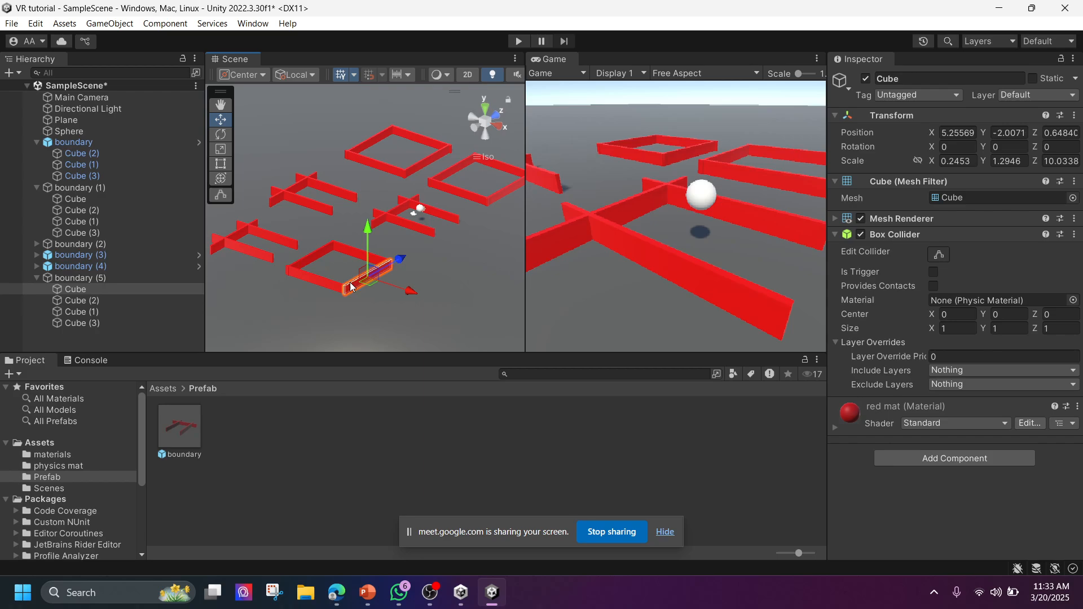
{"action": "left_click", "coordinate": [36, 277]}
{"action": "left_click", "coordinate": [70, 277]}
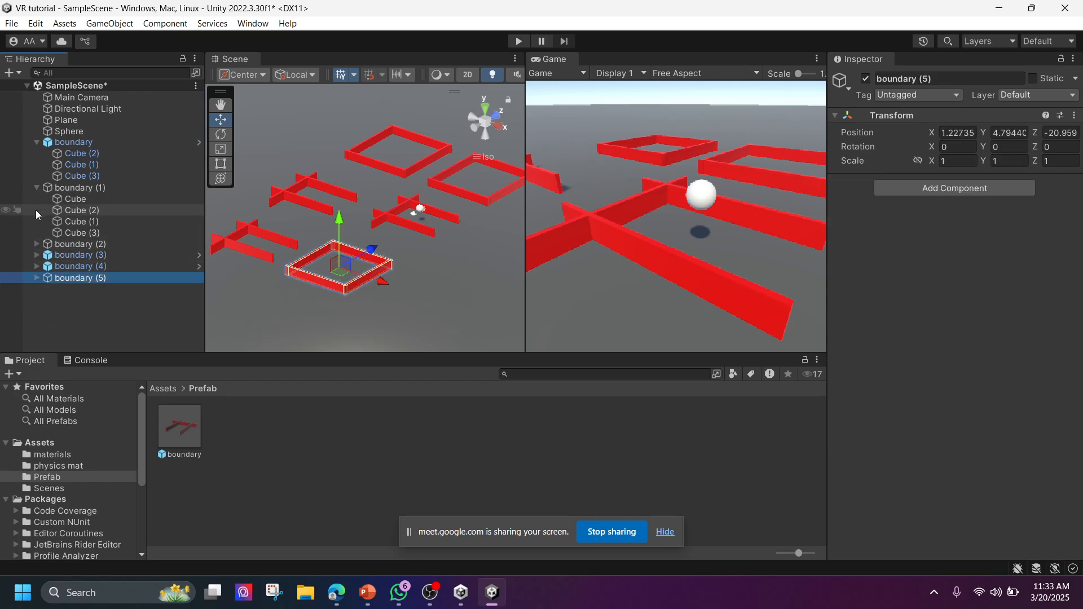
{"action": "left_click", "coordinate": [38, 187]}
{"action": "left_click", "coordinate": [37, 143]}
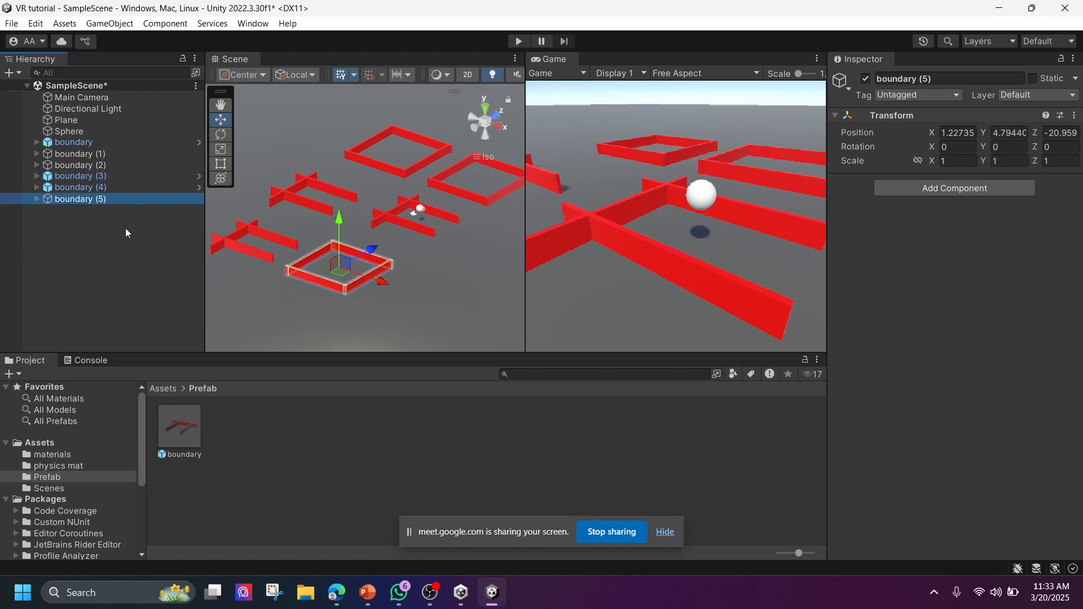
Rename the Sphere object ball_character and save it as a prefab in the Prefab folder
{"action": "left_click", "coordinate": [82, 130]}
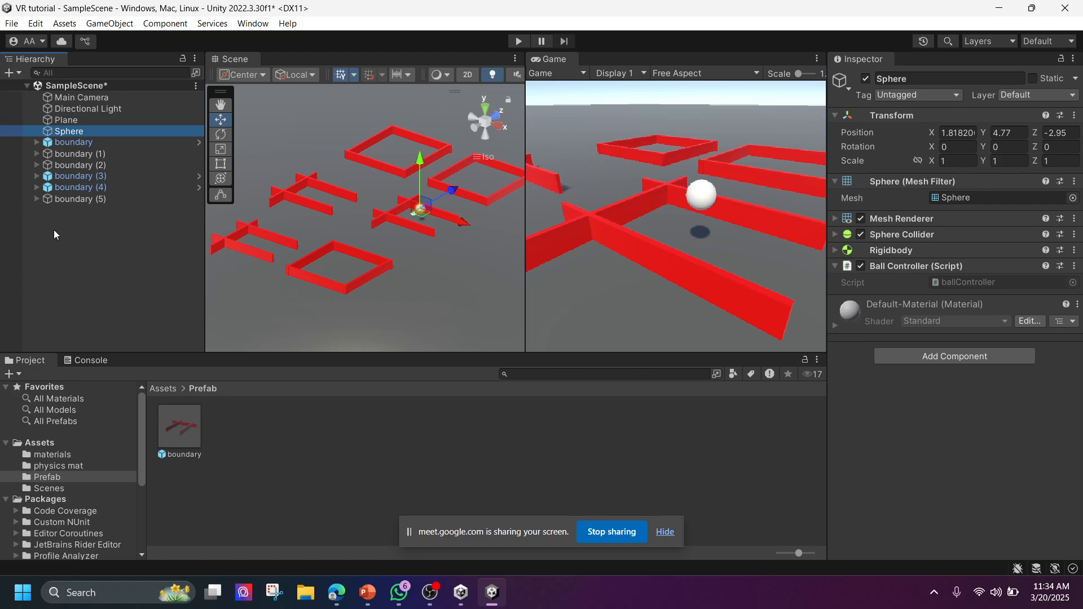
{"action": "left_click", "coordinate": [912, 81]}
{"action": "type", "text": "char"}
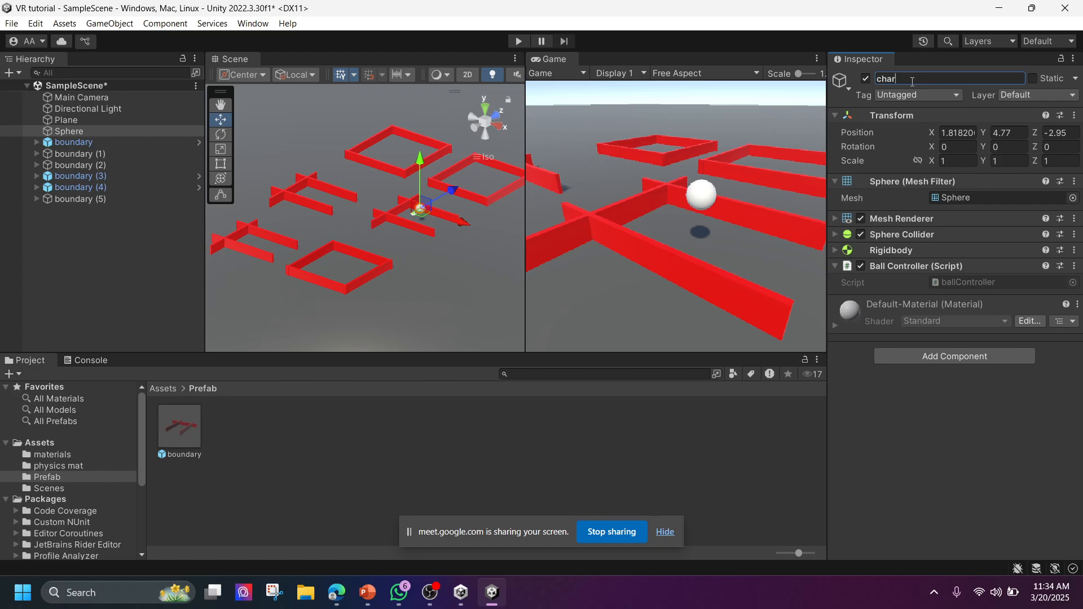
{"action": "type", "text": "acter"}
{"action": "key", "text": "Home"}
{"action": "type", "text": "ball_"}
{"action": "key", "text": "Return"}
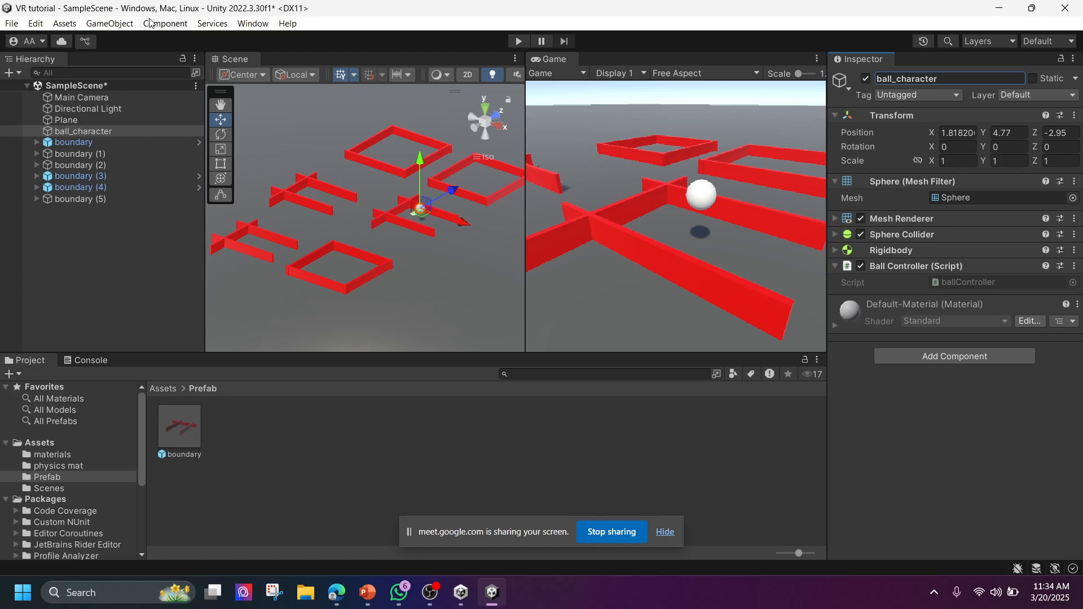
{"action": "left_click_drag", "start_coordinate": [88, 135], "coordinate": [271, 462]}
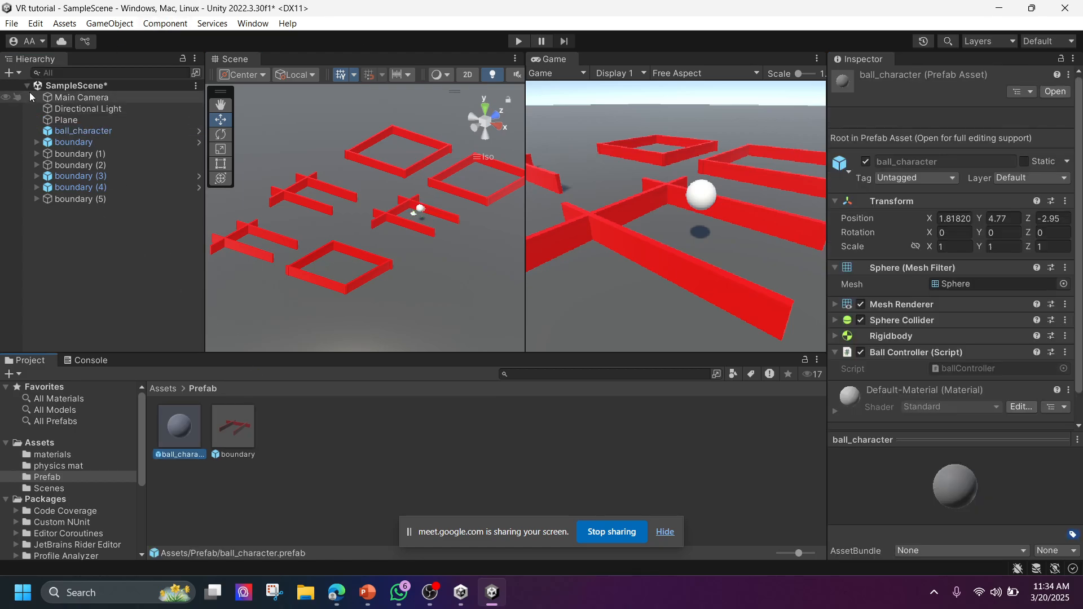
Delete ball_character, boundary and boundary (1) through boundary (4) from the scene, keeping boundary (5)
{"action": "left_click", "coordinate": [65, 133]}
{"action": "left_click", "coordinate": [72, 141], "text": "ctrl"}
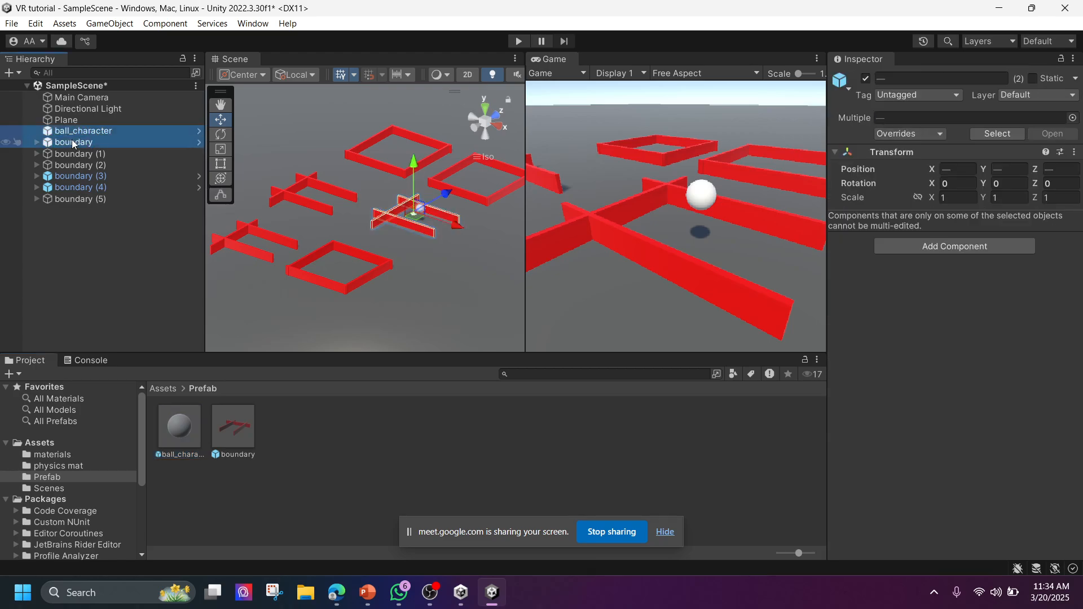
{"action": "key", "text": "Delete"}
{"action": "left_click", "coordinate": [80, 131]}
{"action": "left_click", "coordinate": [80, 165], "text": "shift"}
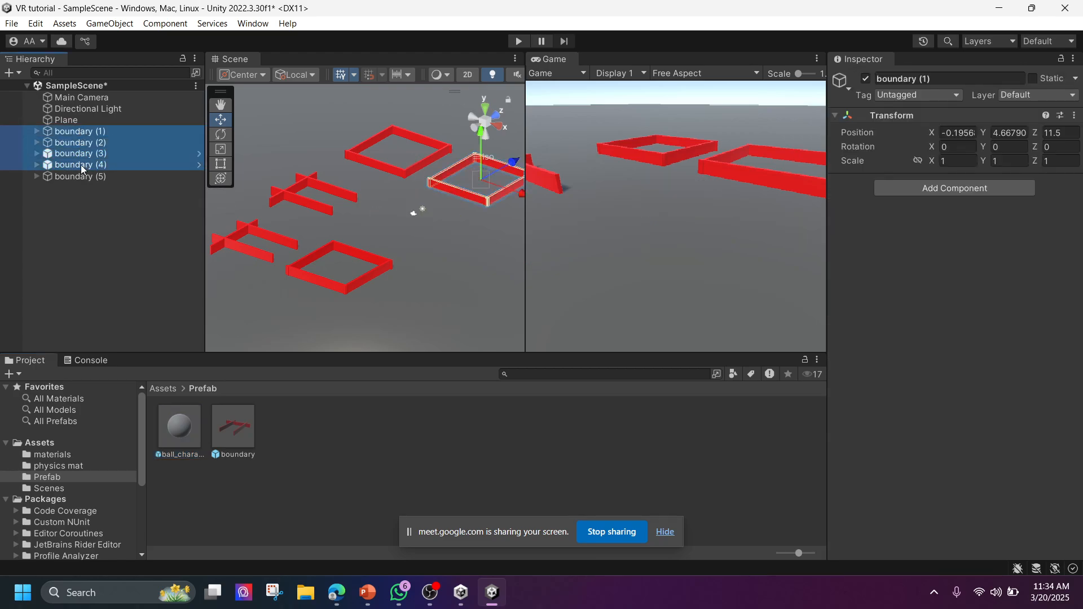
{"action": "key", "text": "Delete"}
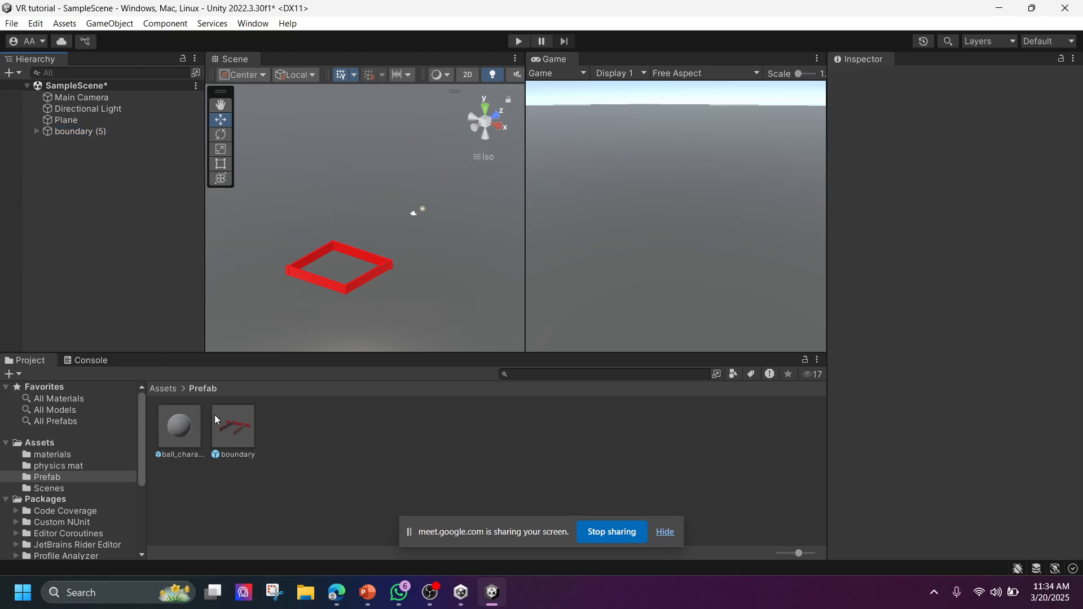
Place a ball_character prefab instance in the scene at about X 0.87, Y 4.55, Z -4.25 and play-test it
{"action": "left_click_drag", "start_coordinate": [181, 424], "coordinate": [358, 232]}
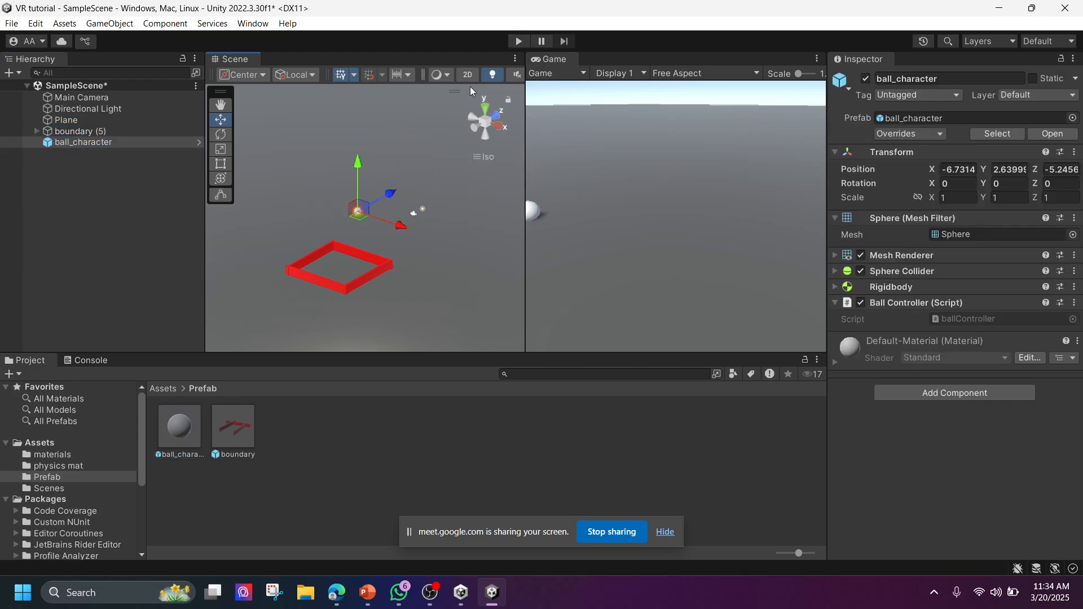
{"action": "left_click_drag", "start_coordinate": [391, 194], "coordinate": [344, 165]}
{"action": "left_click_drag", "start_coordinate": [334, 216], "coordinate": [412, 221]}
{"action": "left_click", "coordinate": [517, 40]}
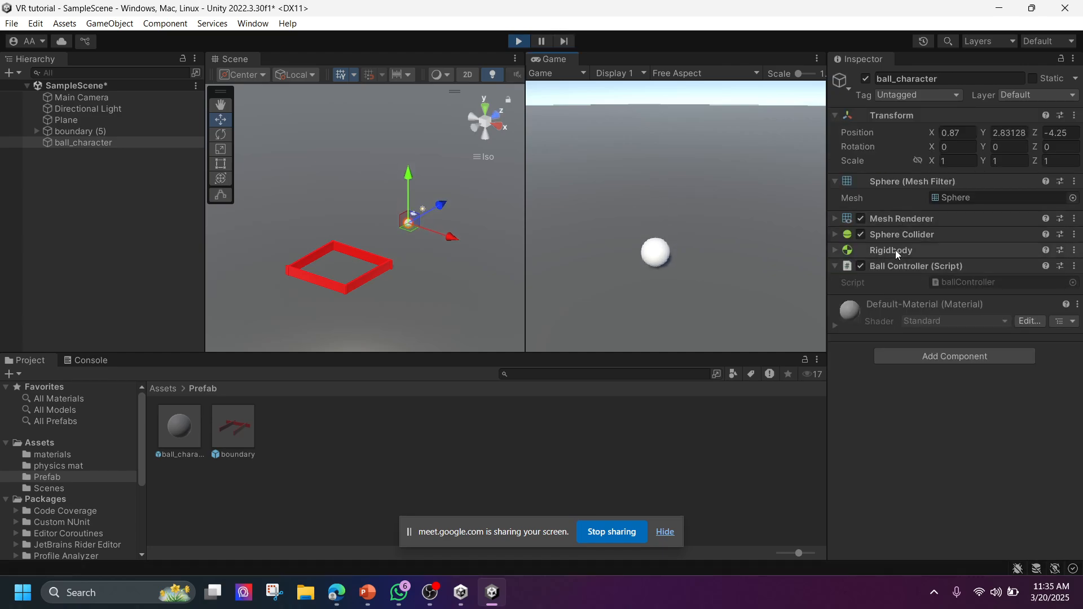
{"action": "left_click", "coordinate": [520, 41]}
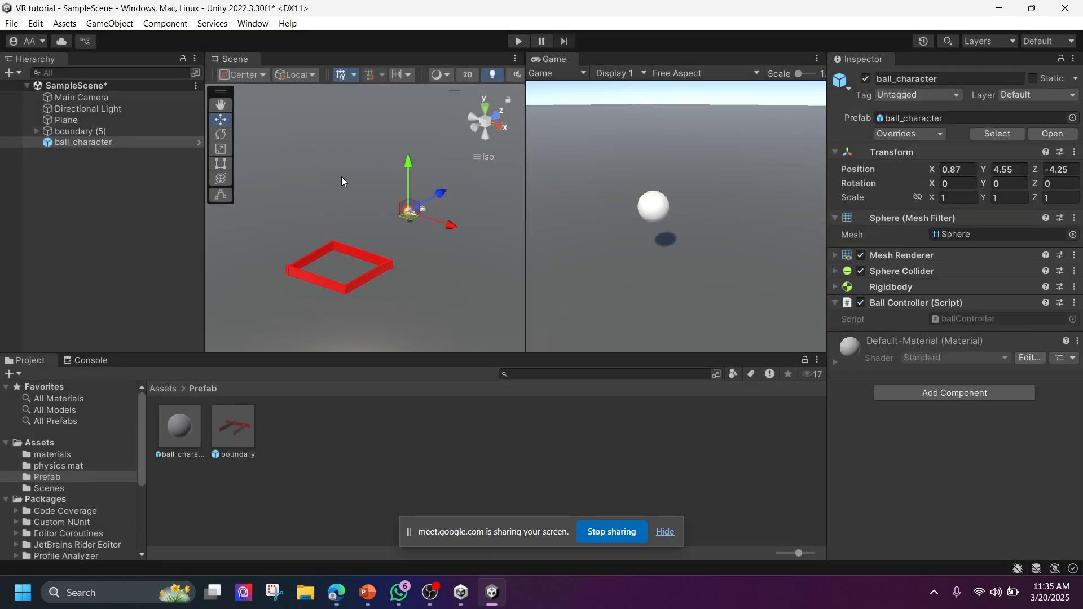
Review the Unity 3D topics slide in PowerPoint and return to Unity
{"action": "left_click", "coordinate": [368, 593]}
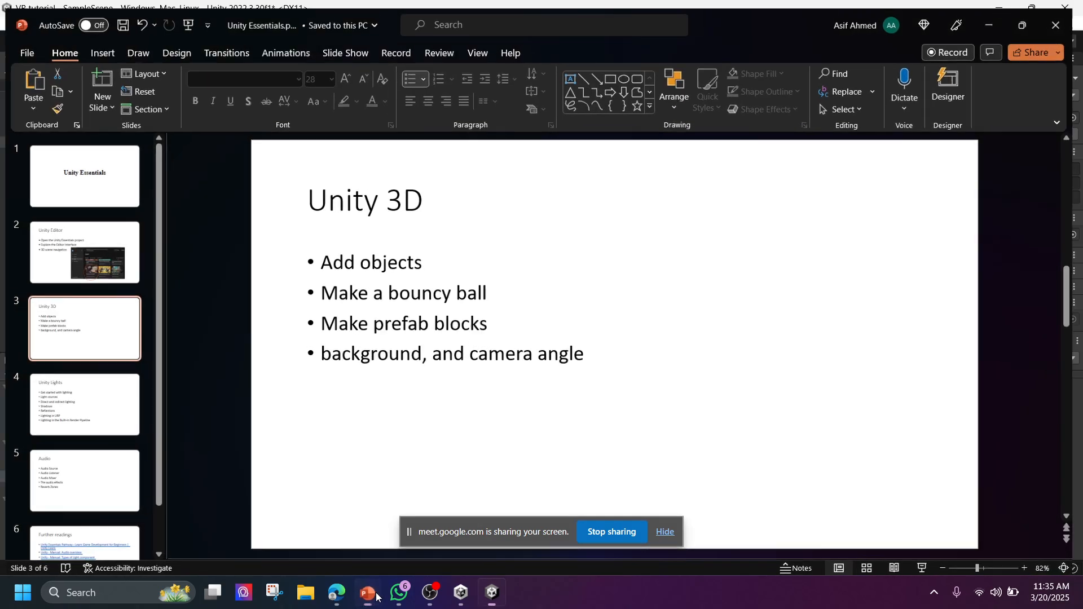
{"action": "left_click", "coordinate": [376, 597]}
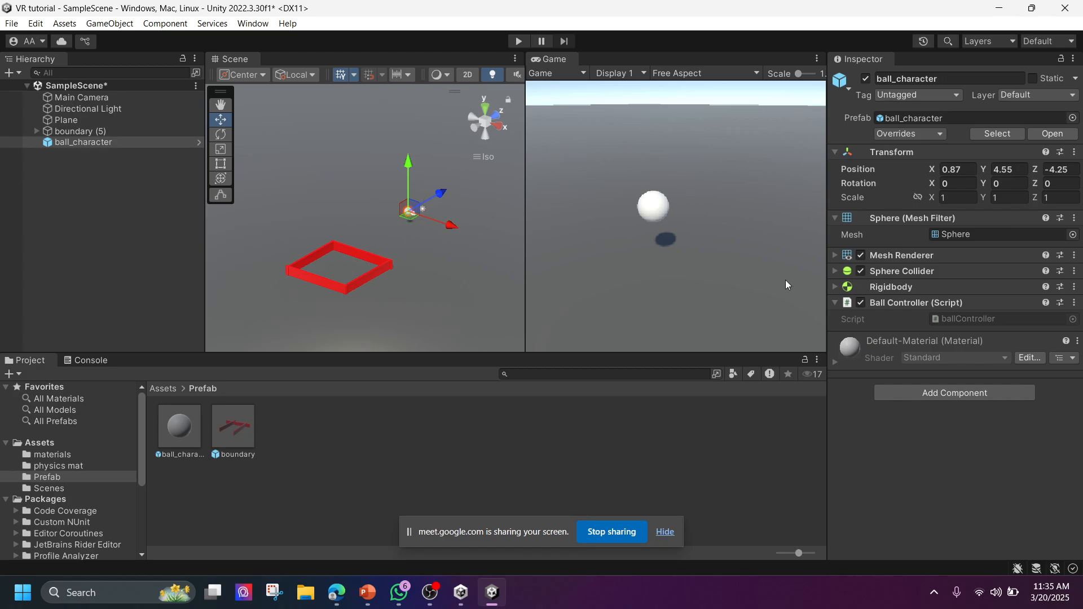
Open the ball's ballController script in Visual Studio and place the cursor inside the Start method
{"action": "double_click", "coordinate": [956, 320]}
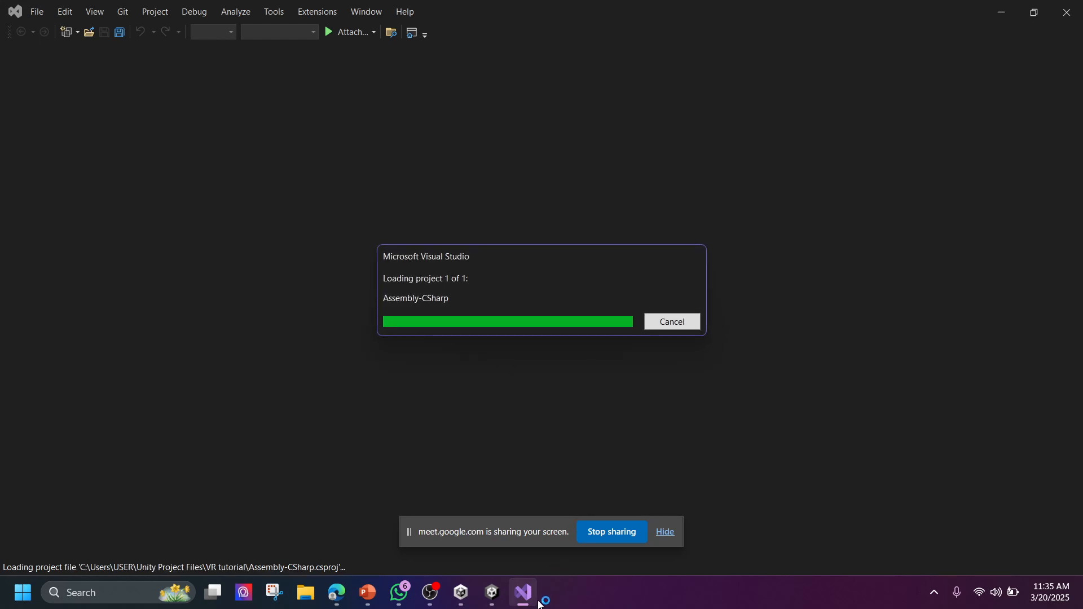
{"action": "mouse_move", "coordinate": [528, 602]}
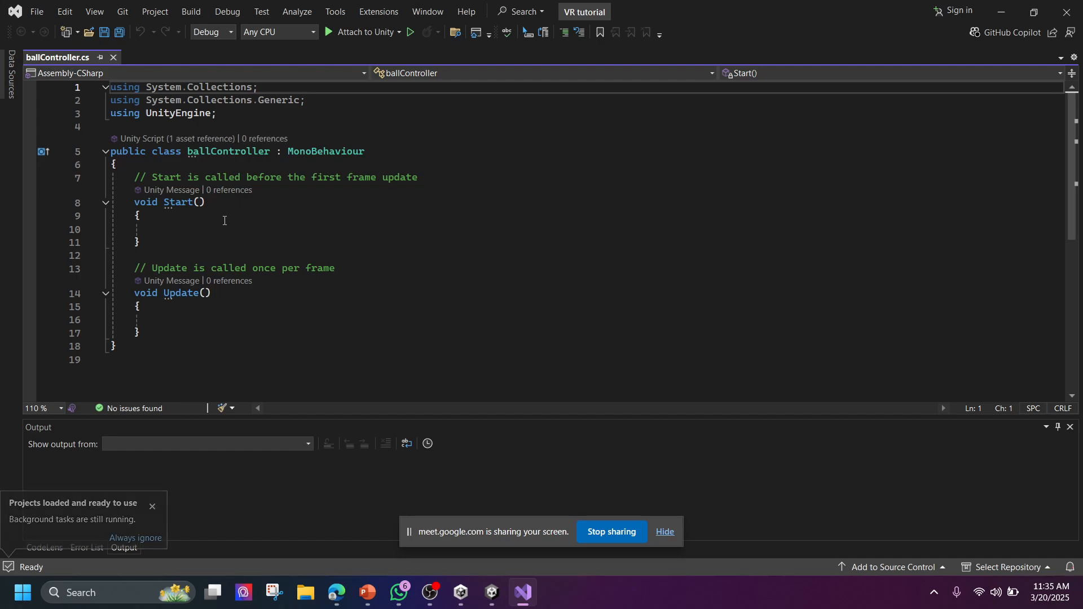
{"action": "left_click", "coordinate": [266, 211]}
{"action": "left_click", "coordinate": [261, 239]}
{"action": "left_click", "coordinate": [272, 228]}
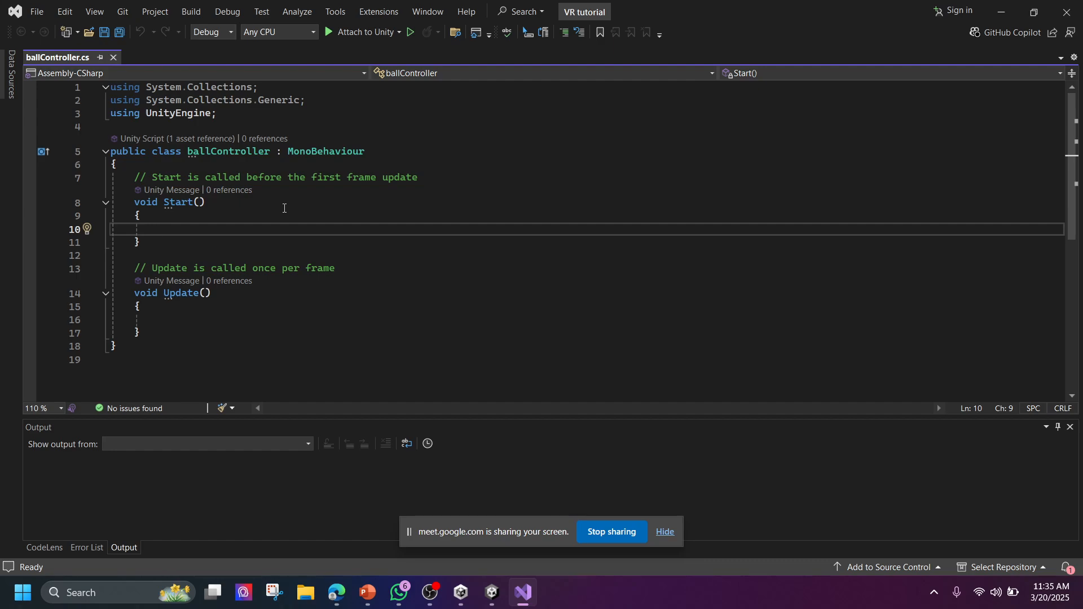
Examine the ballController class declaration, its MonoBehaviour base class and the Start and Update methods
{"action": "double_click", "coordinate": [175, 202]}
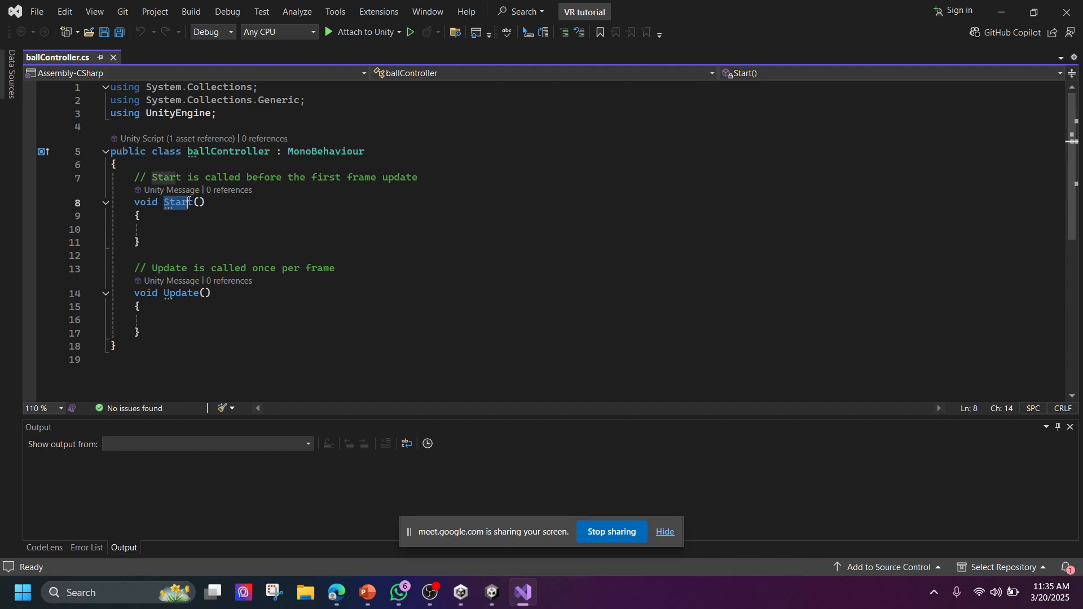
{"action": "double_click", "coordinate": [167, 293]}
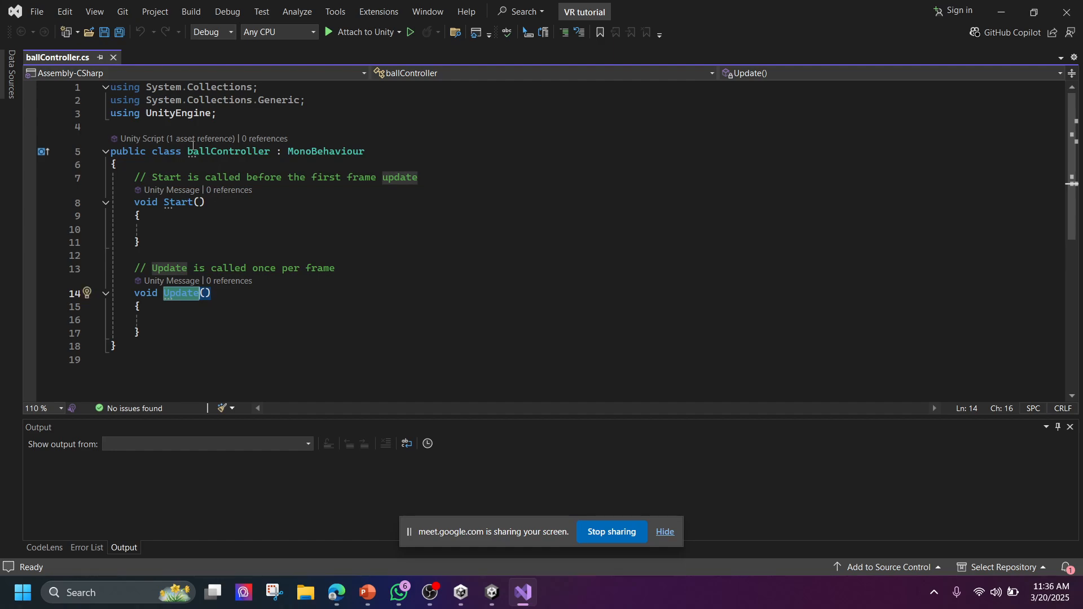
{"action": "double_click", "coordinate": [193, 152]}
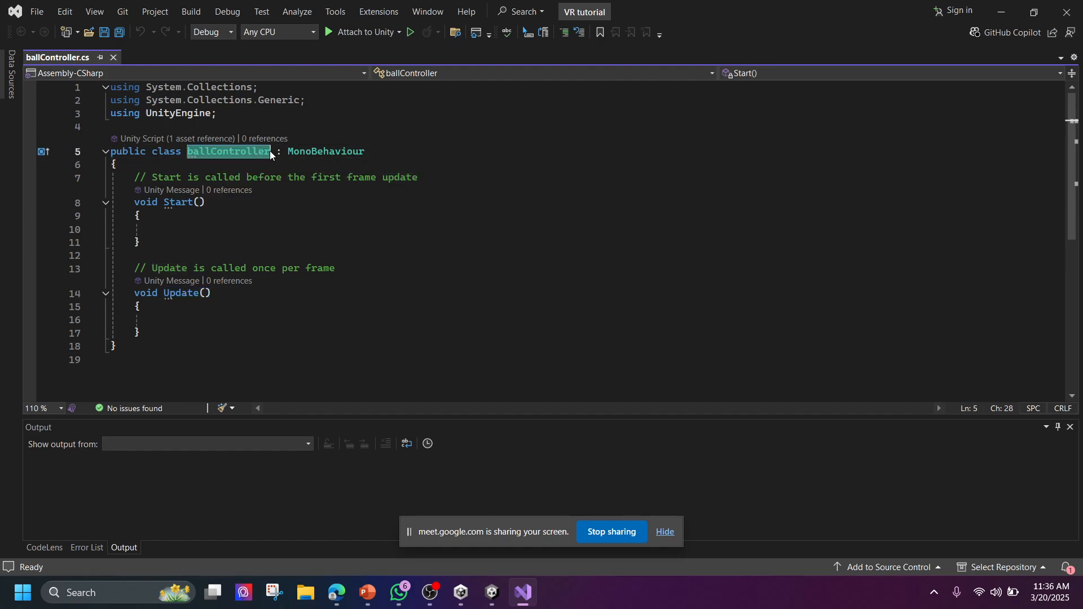
{"action": "left_click_drag", "start_coordinate": [287, 153], "coordinate": [366, 153]}
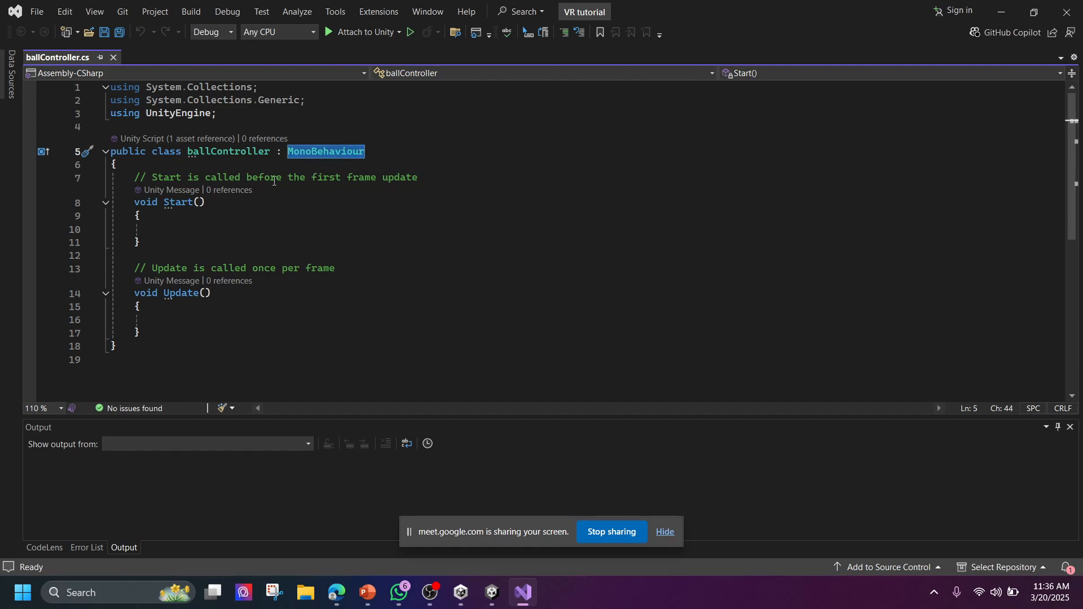
{"action": "mouse_move", "coordinate": [194, 202]}
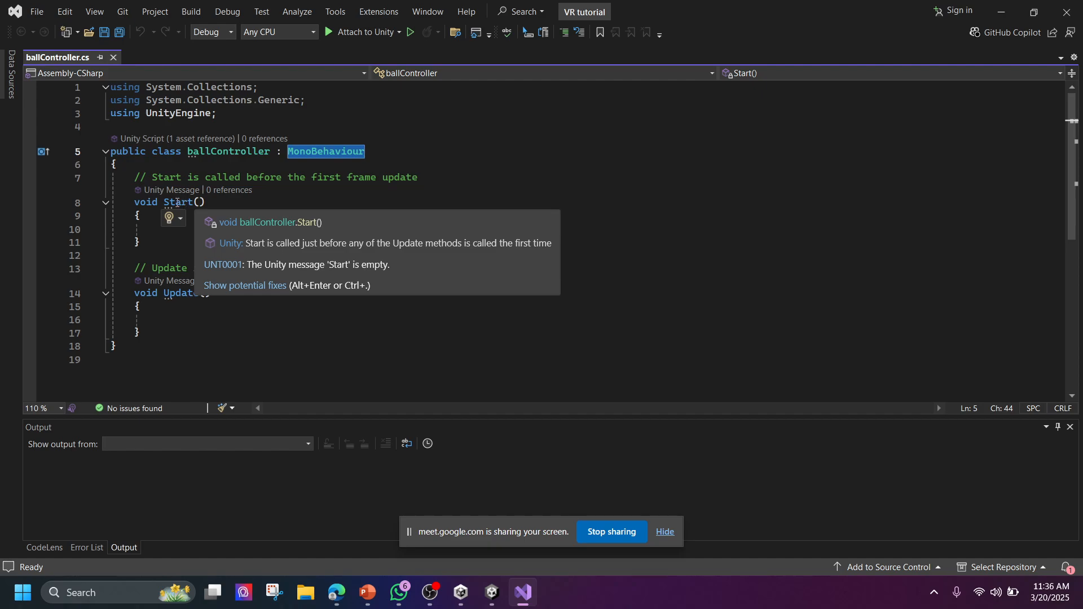
{"action": "left_click", "coordinate": [193, 203]}
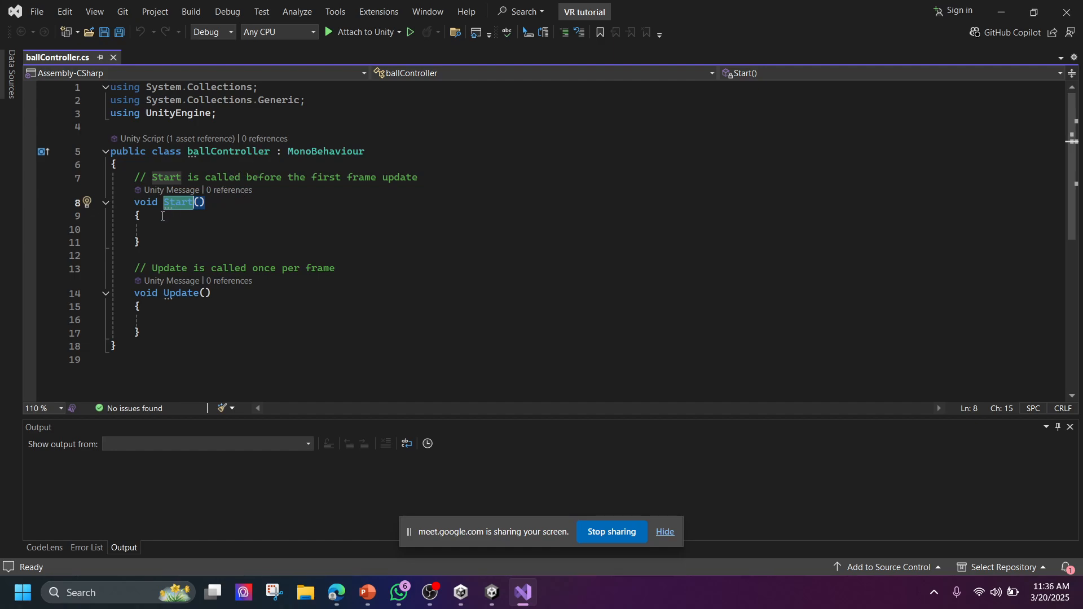
{"action": "left_click", "coordinate": [175, 230]}
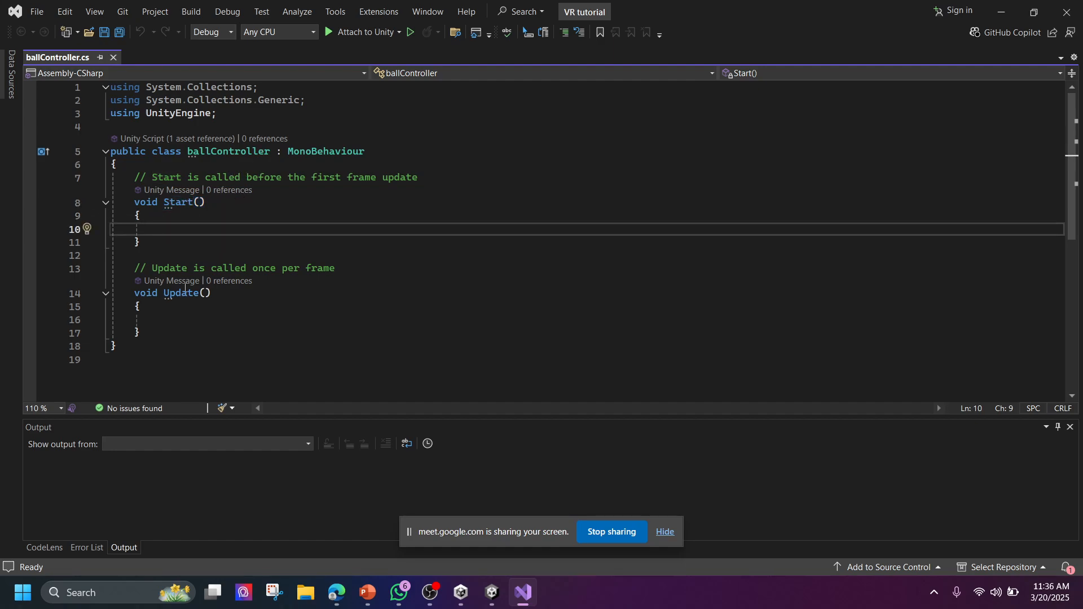
{"action": "left_click", "coordinate": [176, 317]}
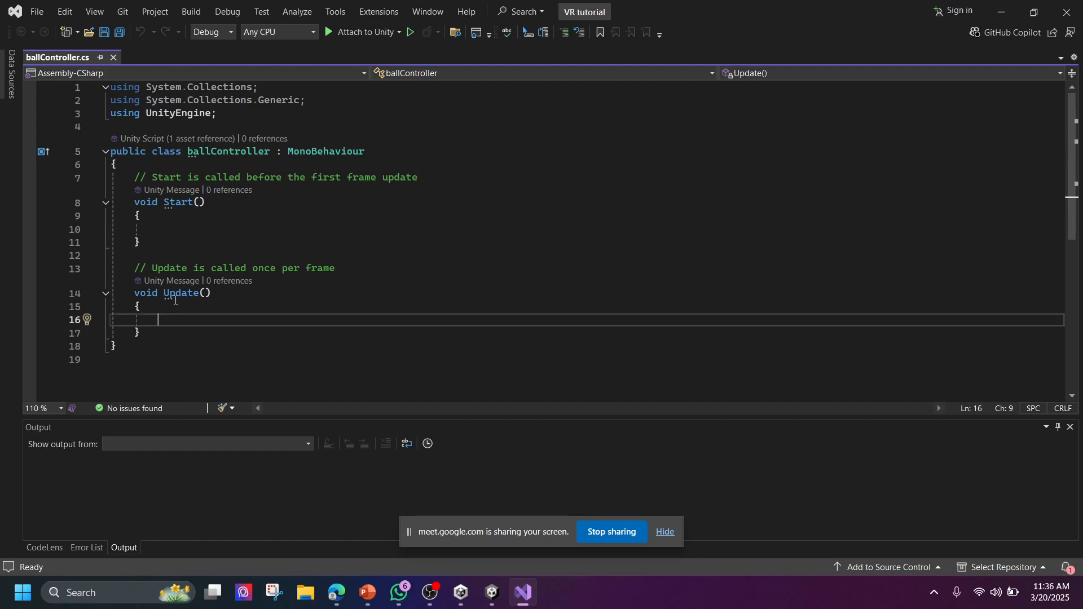
Begin an if statement inside the Update method with the Input class in its condition
{"action": "left_click_drag", "start_coordinate": [164, 294], "coordinate": [200, 295]}
{"action": "left_click", "coordinate": [182, 318]}
{"action": "left_click", "coordinate": [492, 594]}
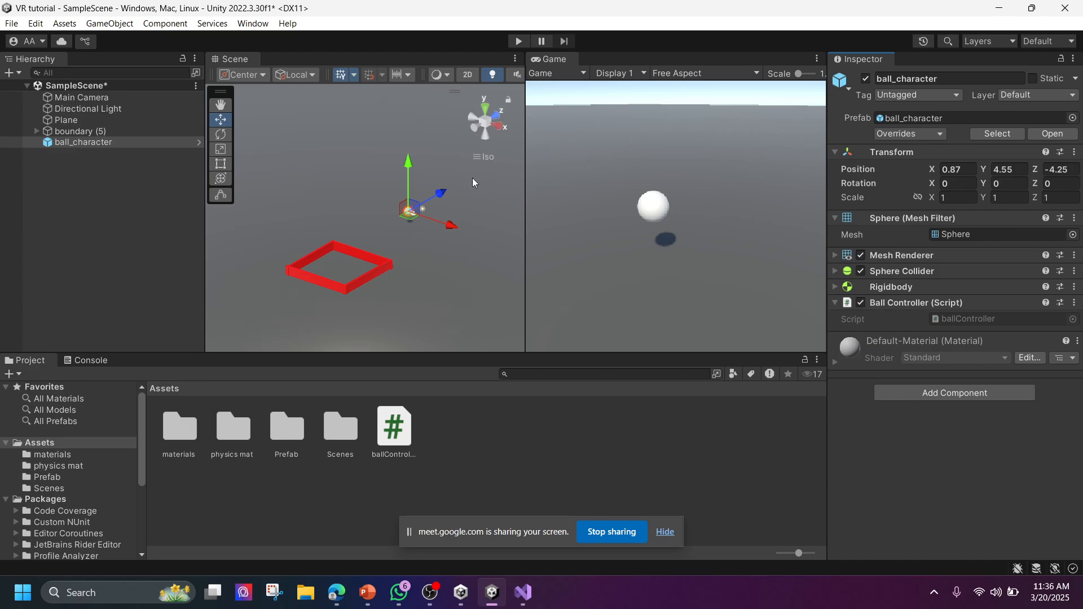
{"action": "left_click", "coordinate": [533, 593]}
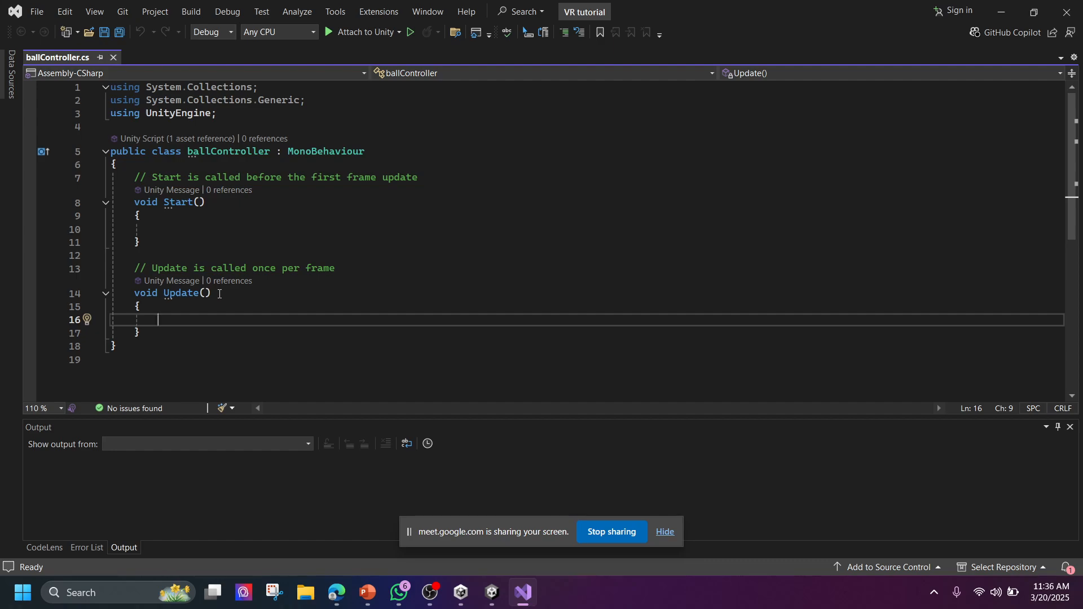
{"action": "type", "text": "if(i"}
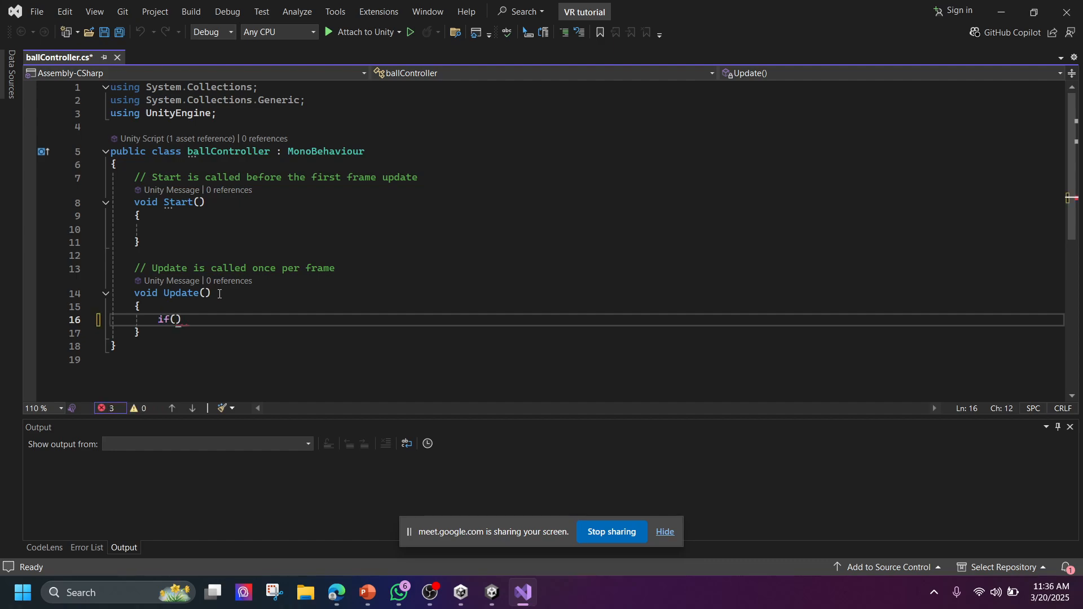
{"action": "type", "text": "nput"}
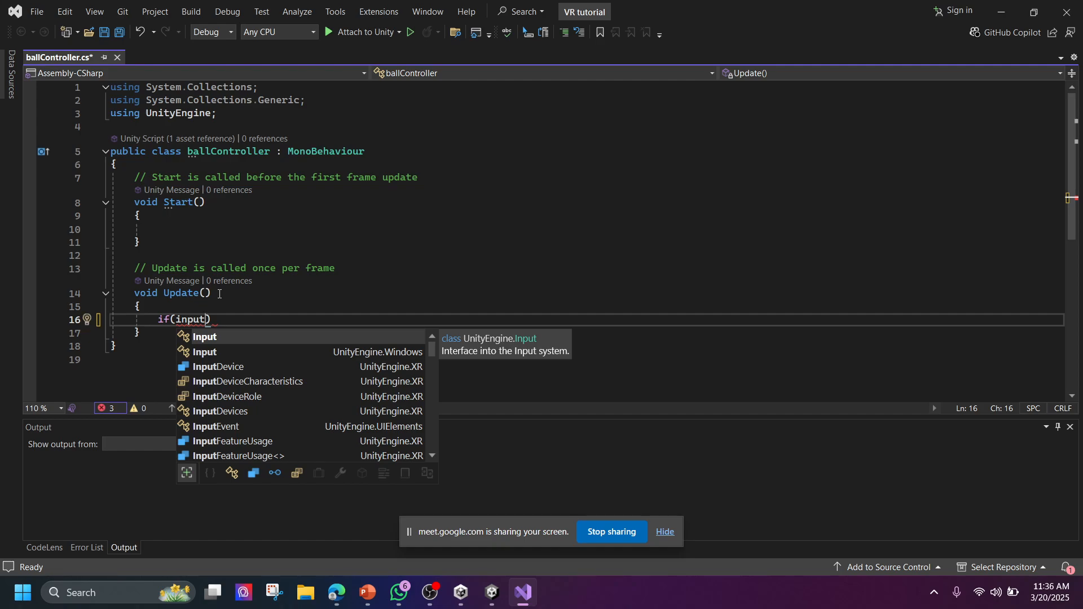
{"action": "double_click", "coordinate": [223, 337]}
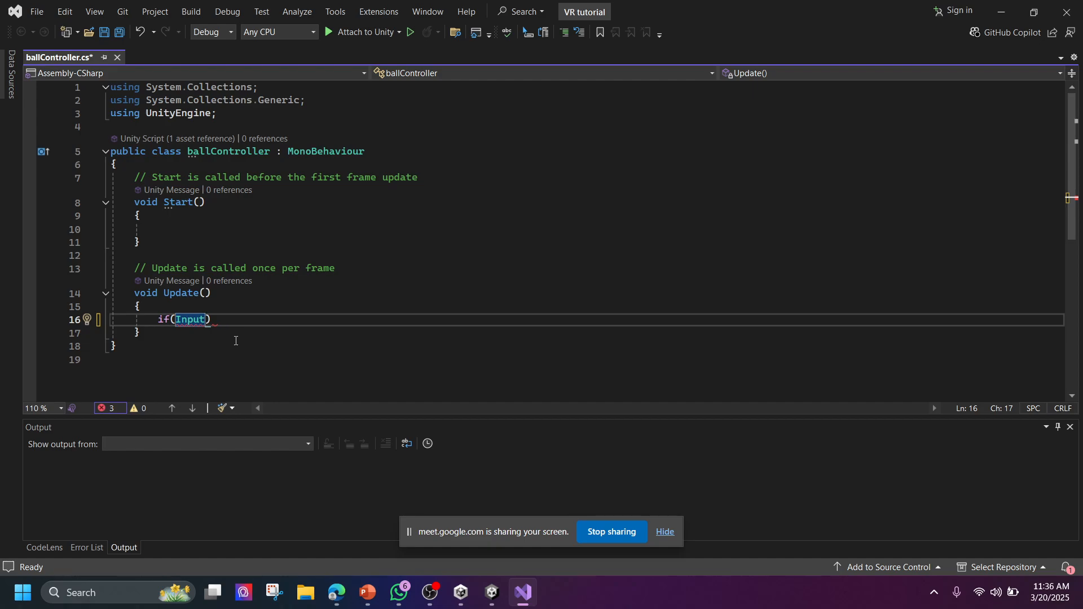
Switch to Unity and open the Project Settings
{"action": "left_click", "coordinate": [493, 597]}
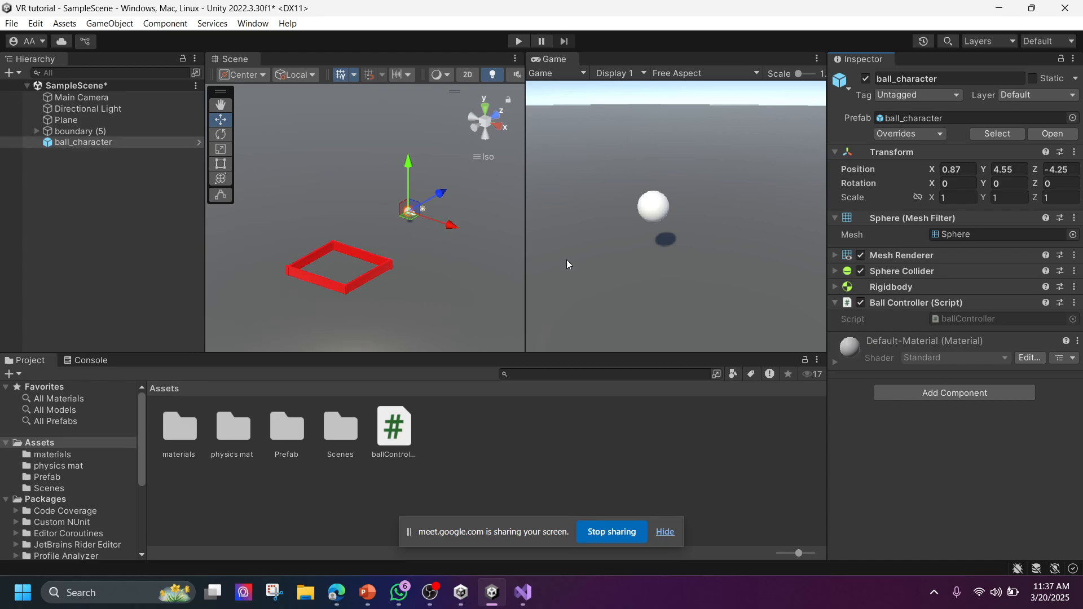
{"action": "left_click", "coordinate": [524, 593]}
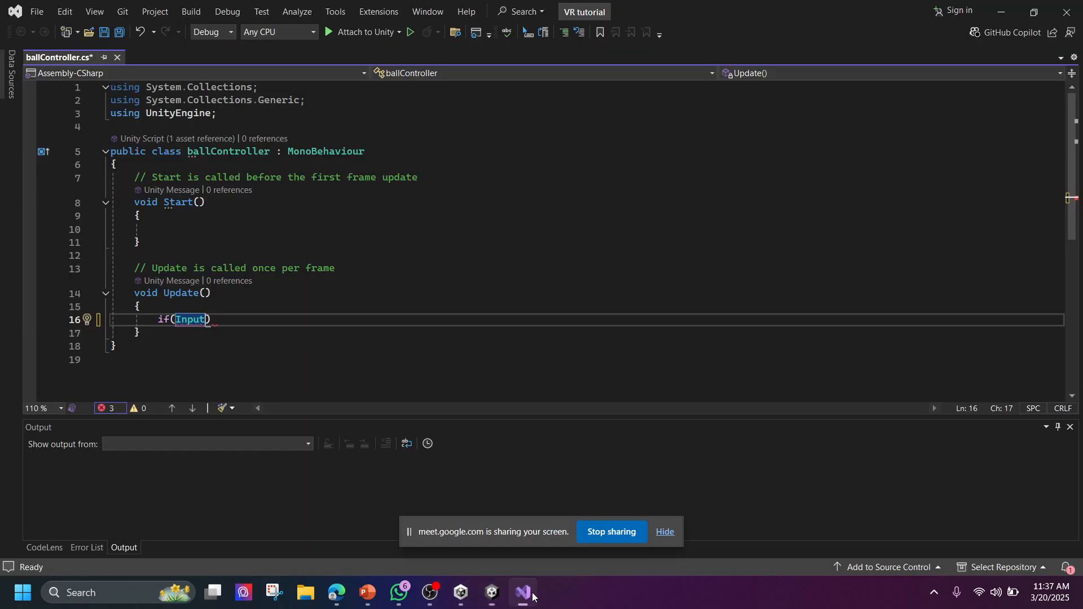
{"action": "mouse_move", "coordinate": [497, 596]}
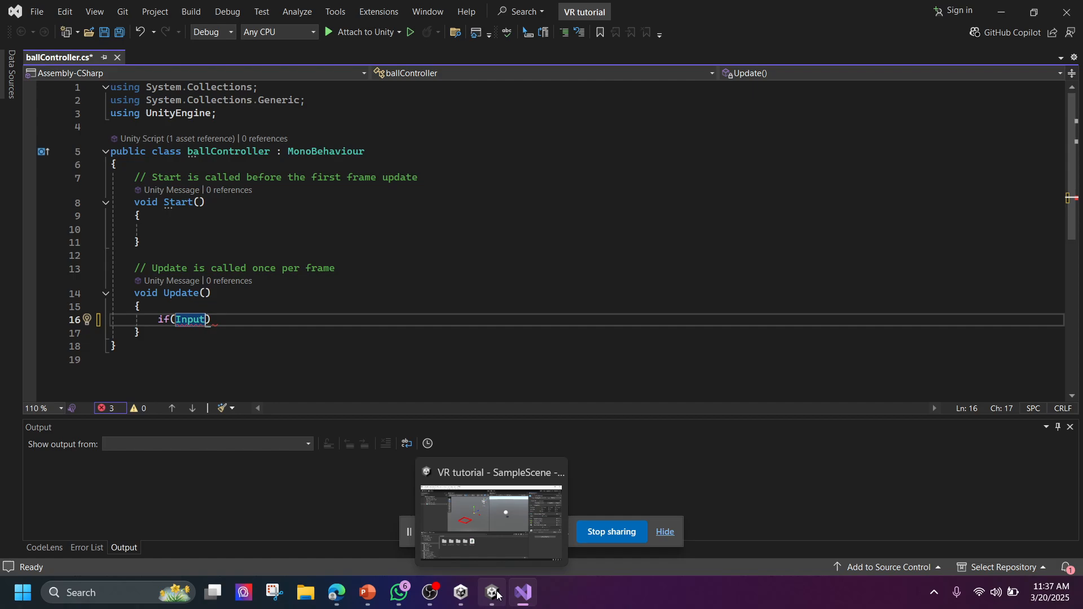
{"action": "left_click", "coordinate": [497, 594]}
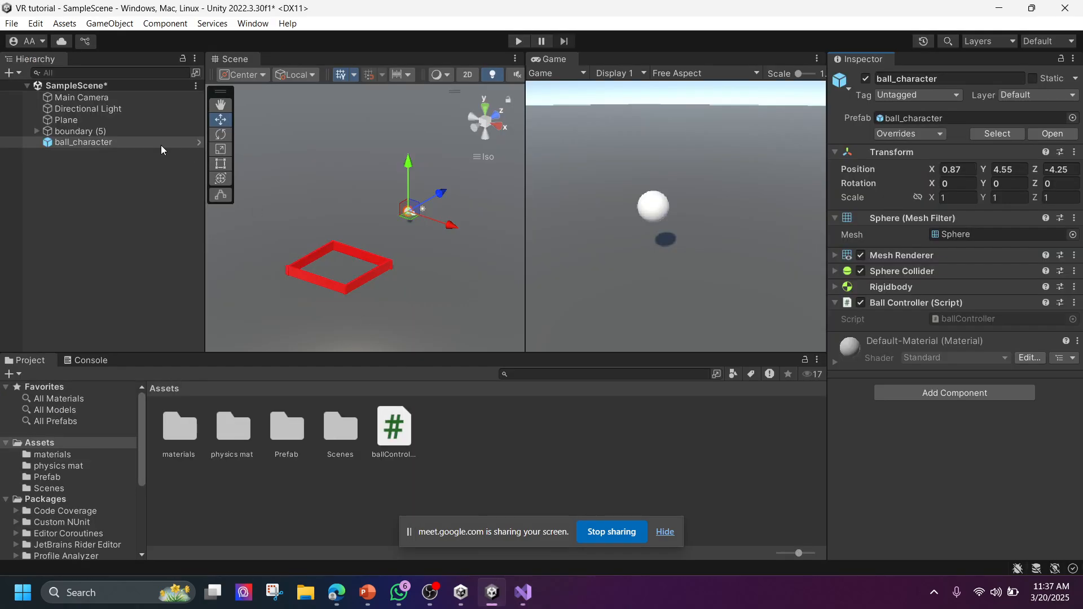
{"action": "left_click", "coordinate": [11, 23]}
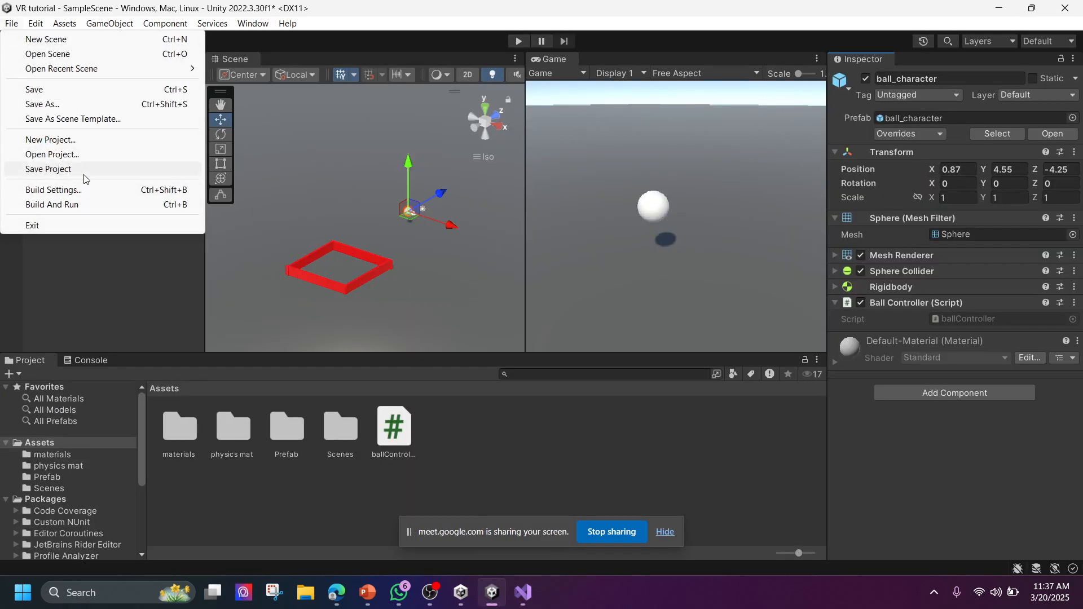
{"action": "mouse_move", "coordinate": [49, 23]}
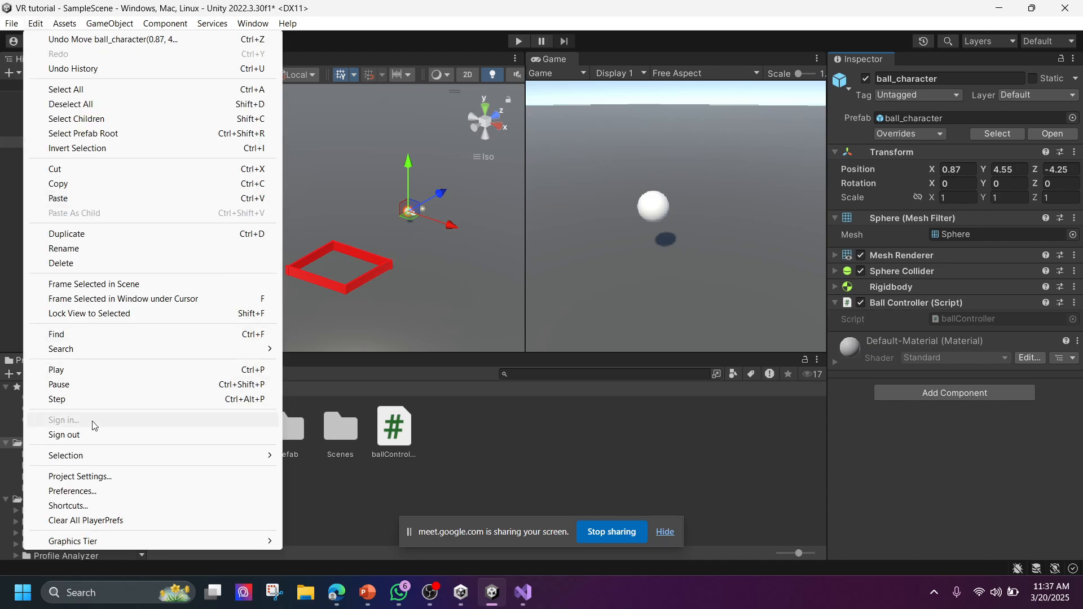
{"action": "mouse_move", "coordinate": [12, 23]}
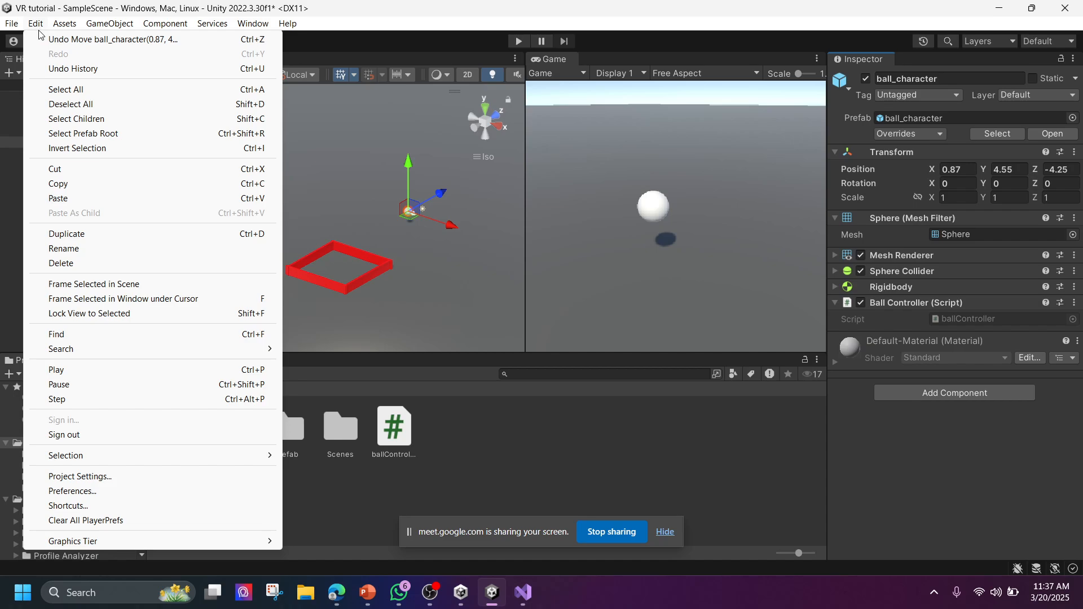
{"action": "left_click", "coordinate": [79, 476]}
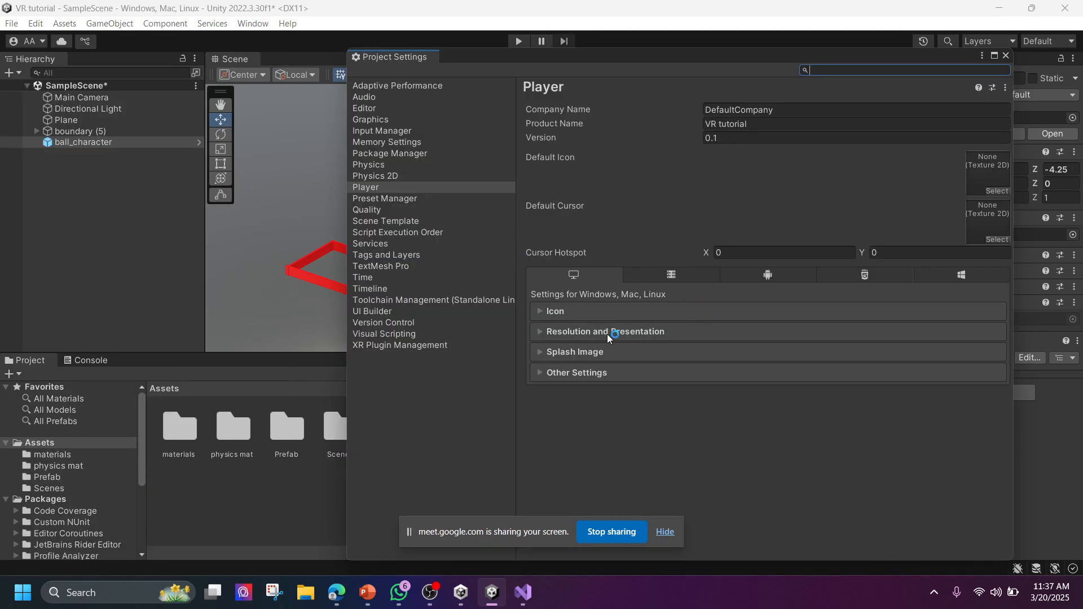
Examine the Active Input Handling options in the Player's Other Settings, then close the Project Settings
{"action": "left_click", "coordinate": [605, 373]}
{"action": "scroll", "coordinate": [635, 382], "scroll_direction": "down", "scroll_amount": 10}
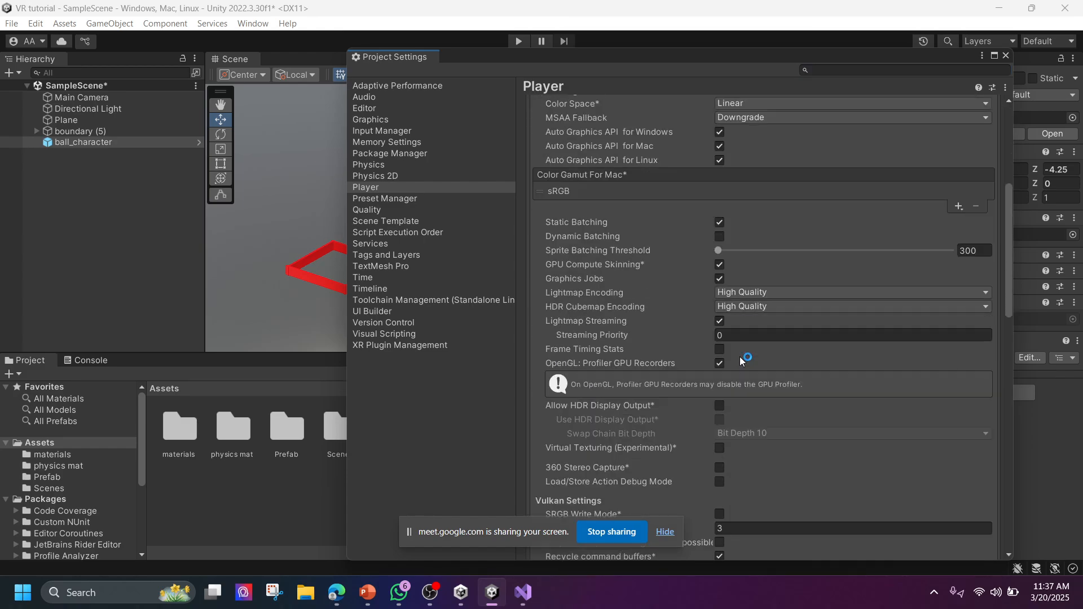
{"action": "scroll", "coordinate": [742, 364], "scroll_direction": "down", "scroll_amount": 3}
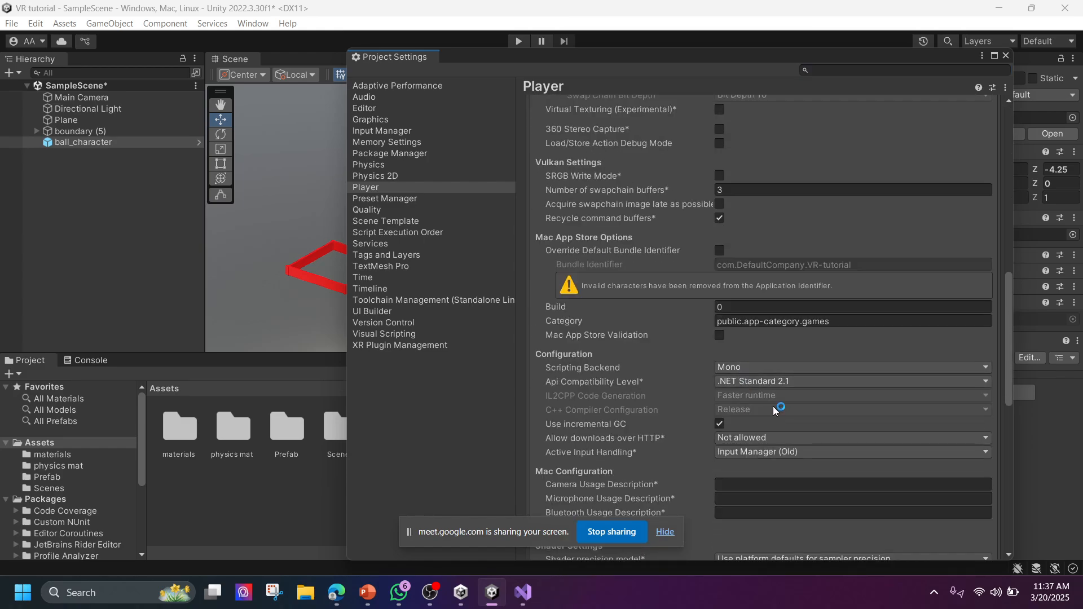
{"action": "scroll", "coordinate": [598, 404], "scroll_direction": "down", "scroll_amount": 2}
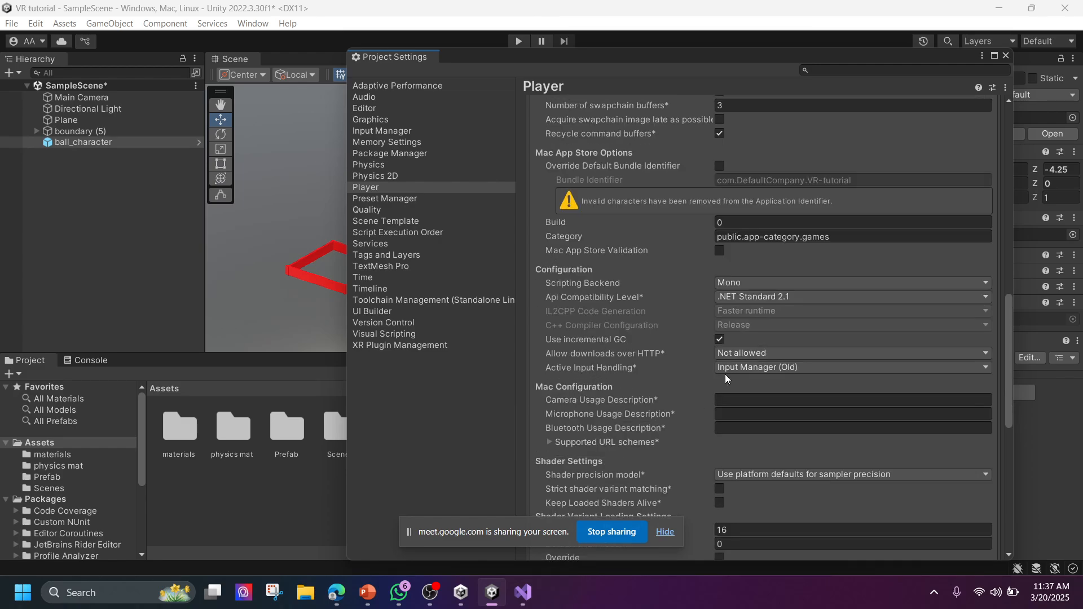
{"action": "left_click", "coordinate": [810, 372]}
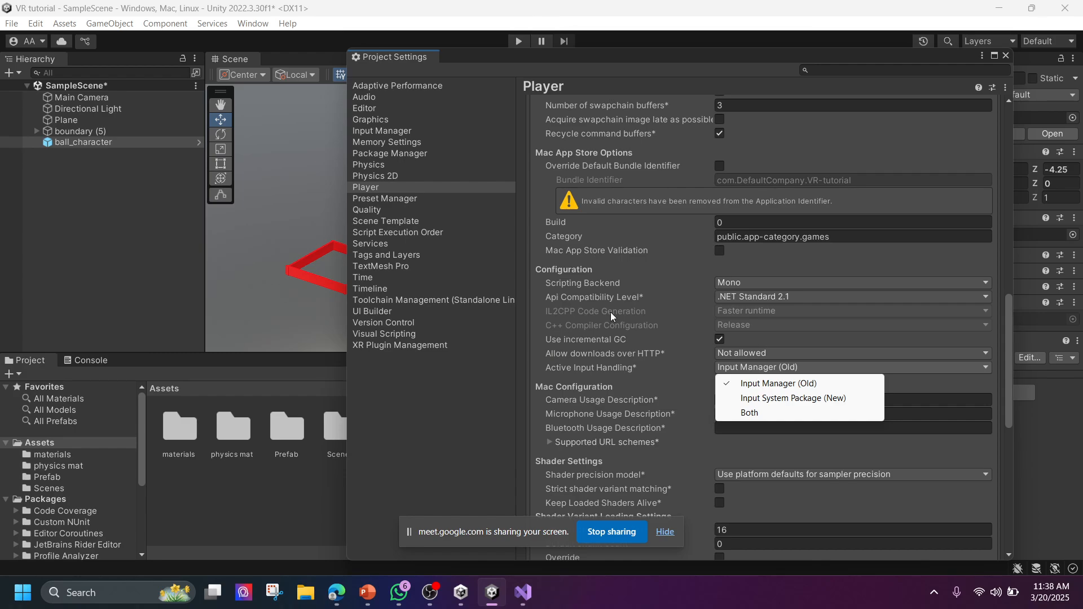
{"action": "left_click", "coordinate": [1005, 56]}
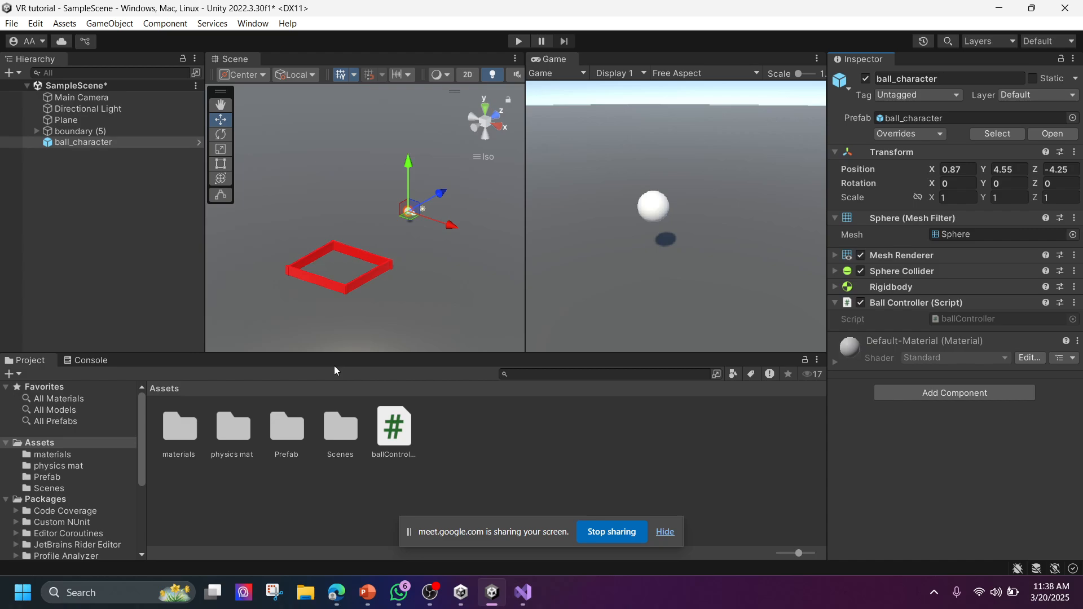
Switch to the web browser and search in a new tab for "unity old input system"
{"action": "left_click", "coordinate": [523, 593]}
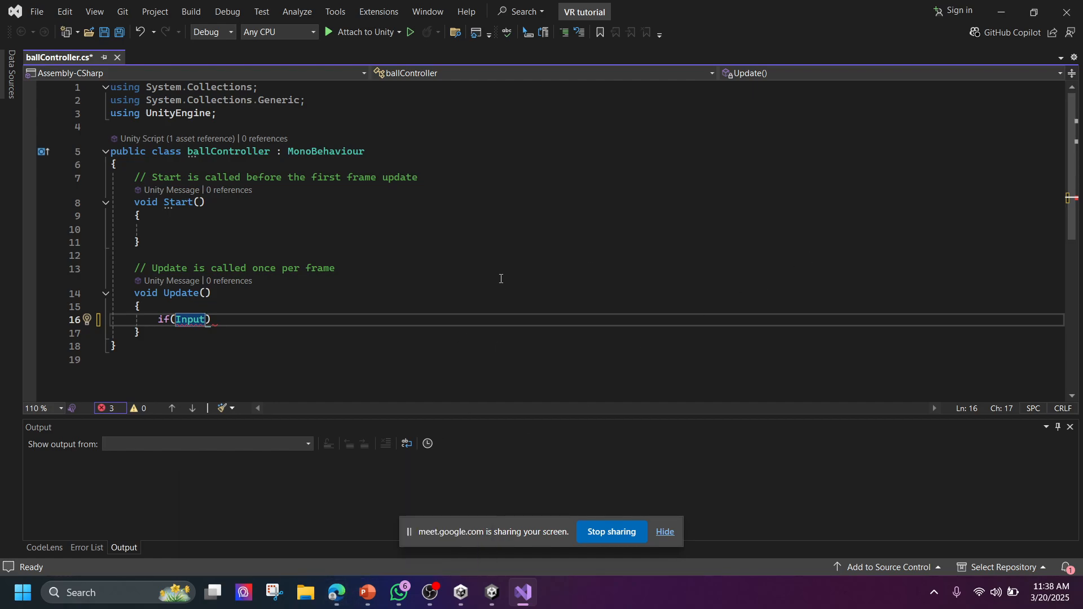
{"action": "left_click", "coordinate": [332, 594]}
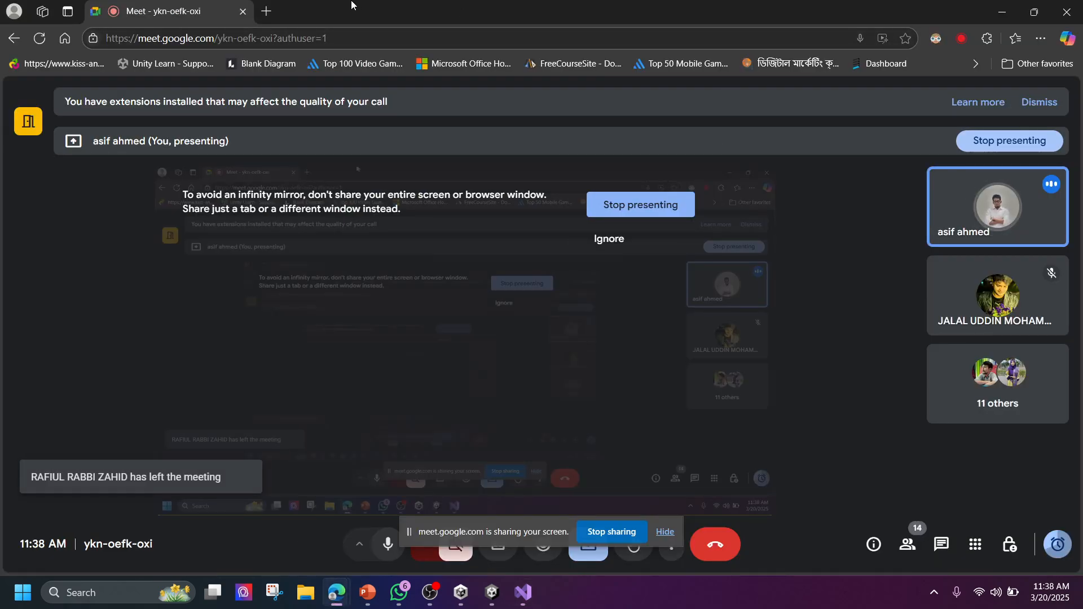
{"action": "key", "text": "ctrl+t"}
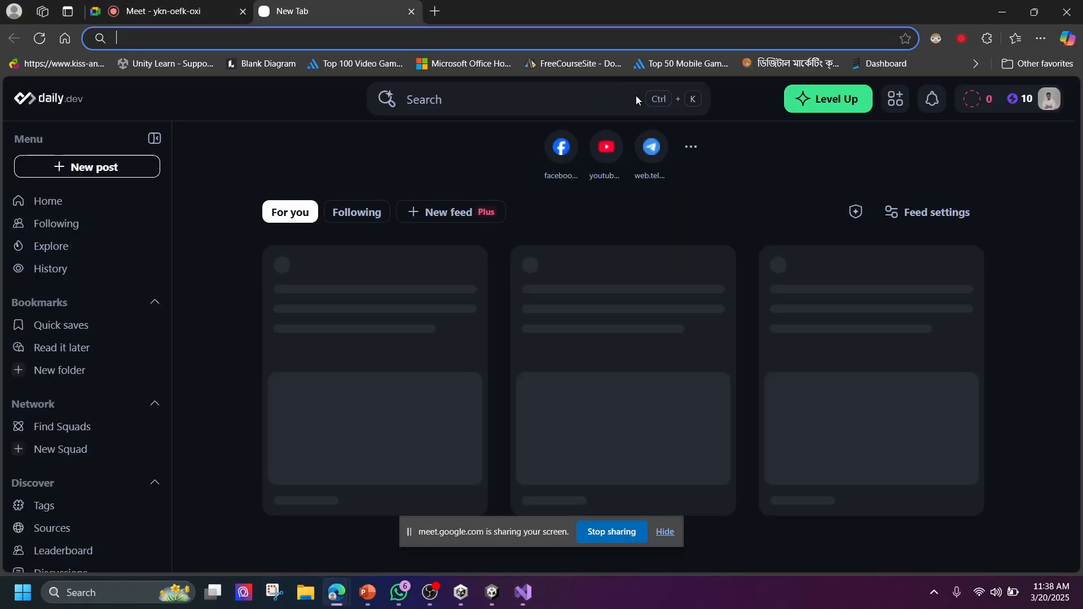
{"action": "type", "text": "unity old uni"}
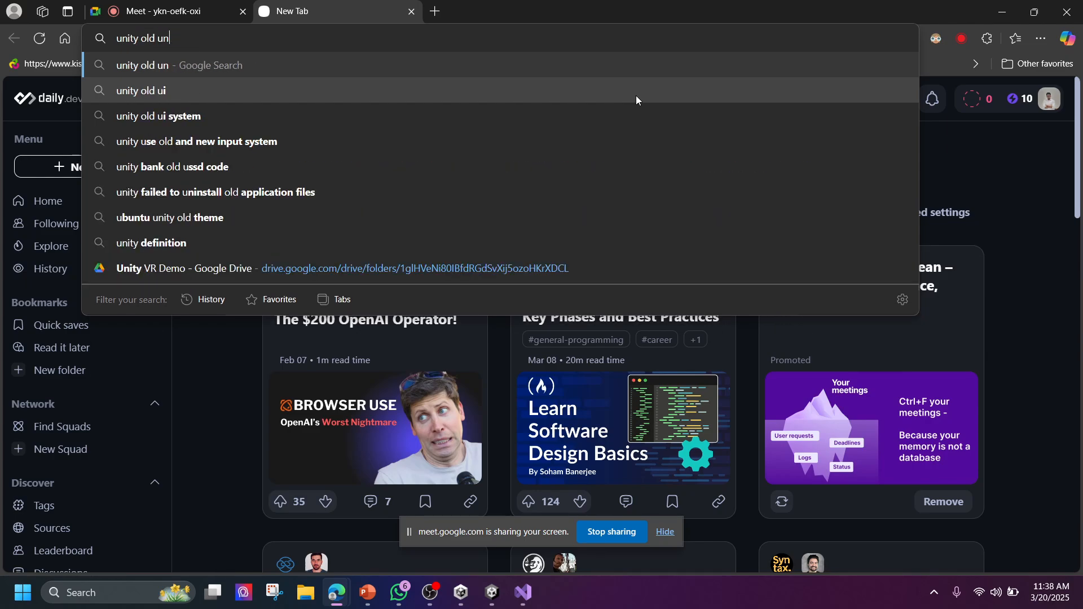
{"action": "key", "text": "BackSpace"}
{"action": "key", "text": "BackSpace"}
{"action": "key", "text": "BackSpace"}
{"action": "type", "text": "inp"}
{"action": "key", "text": "Return"}
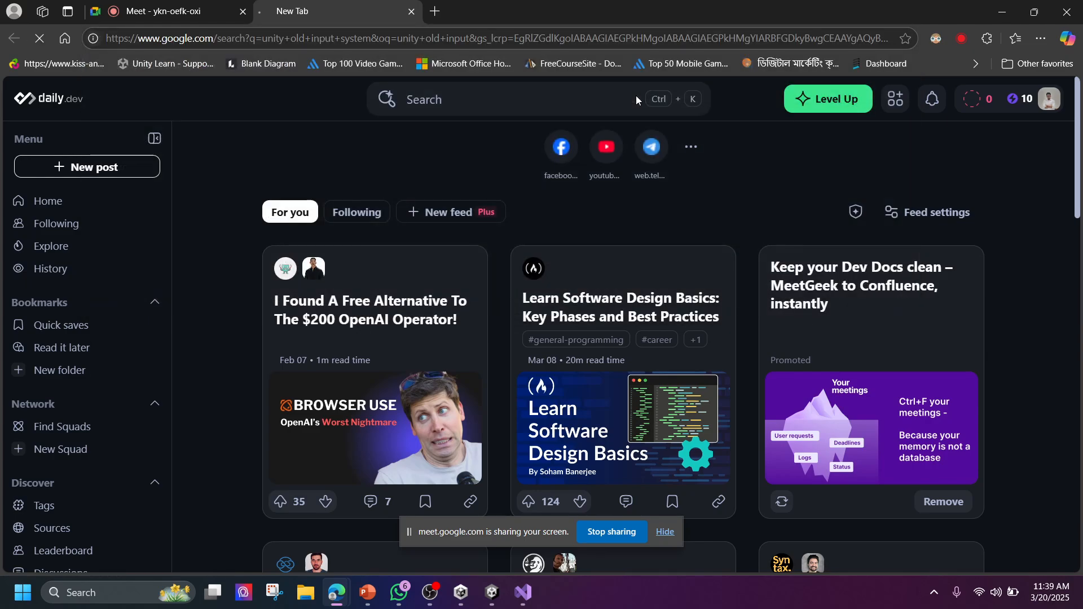
Open the "Migrating from the old input system" result, go back and look through the remaining search results
{"action": "left_click", "coordinate": [274, 247]}
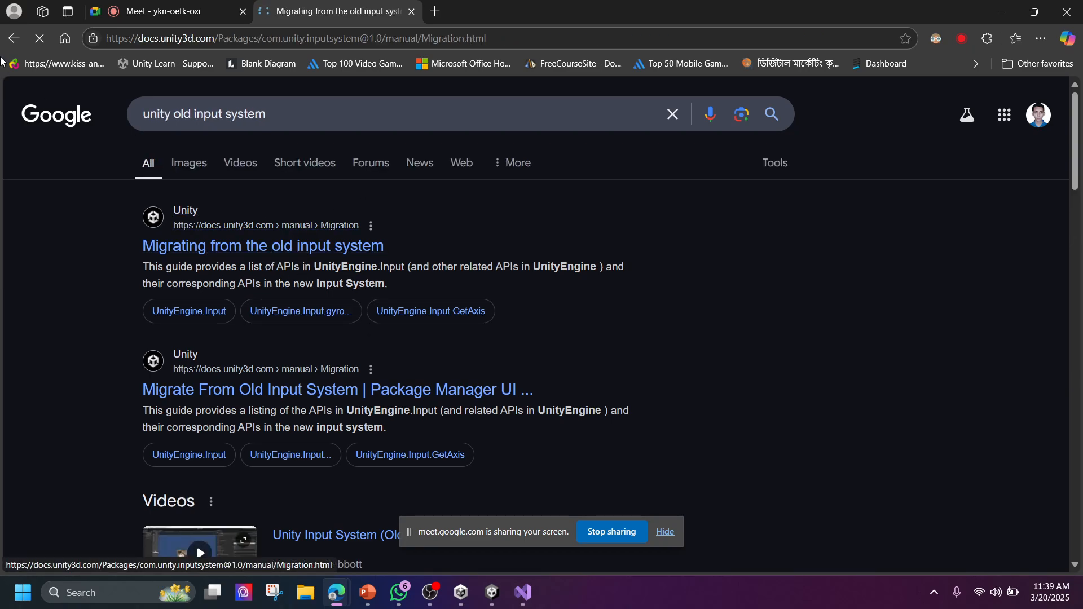
{"action": "key", "text": "alt+Left"}
{"action": "scroll", "coordinate": [286, 350], "scroll_direction": "down", "scroll_amount": 15}
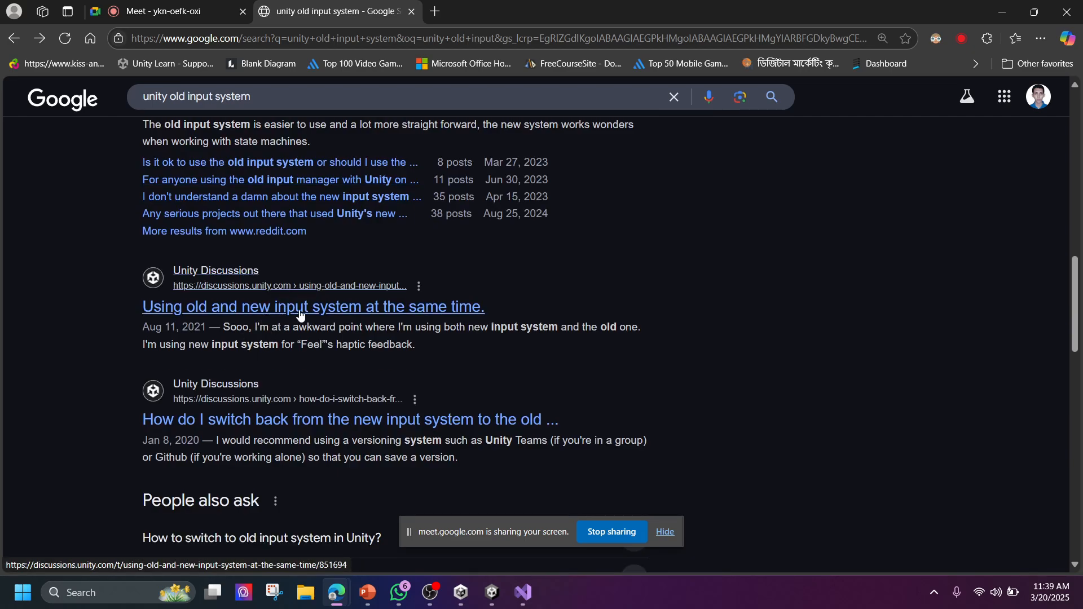
{"action": "scroll", "coordinate": [297, 361], "scroll_direction": "down", "scroll_amount": 7}
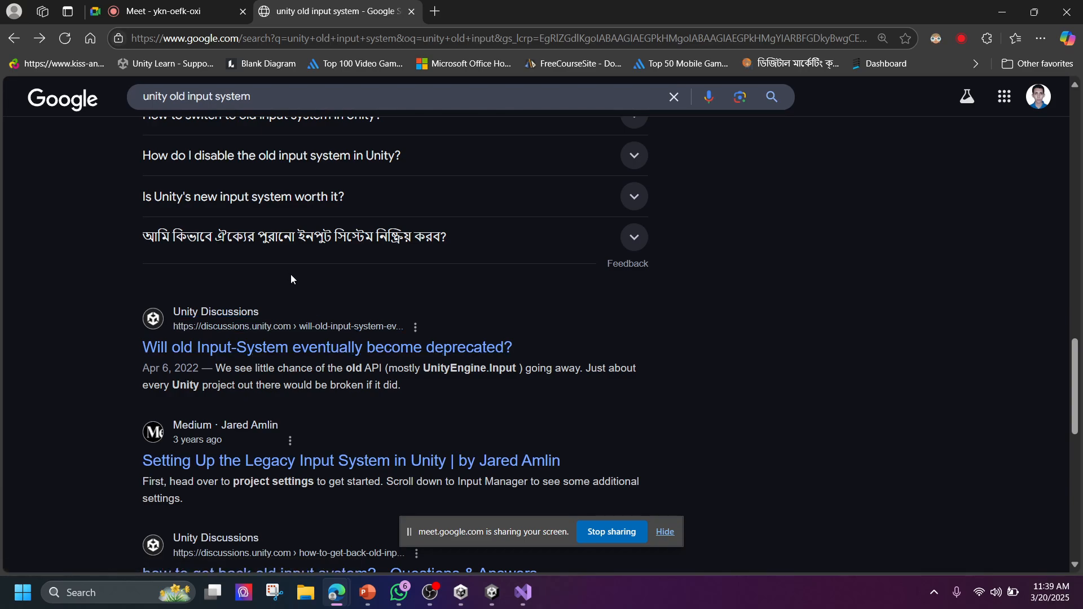
{"action": "scroll", "coordinate": [342, 359], "scroll_direction": "down", "scroll_amount": 3}
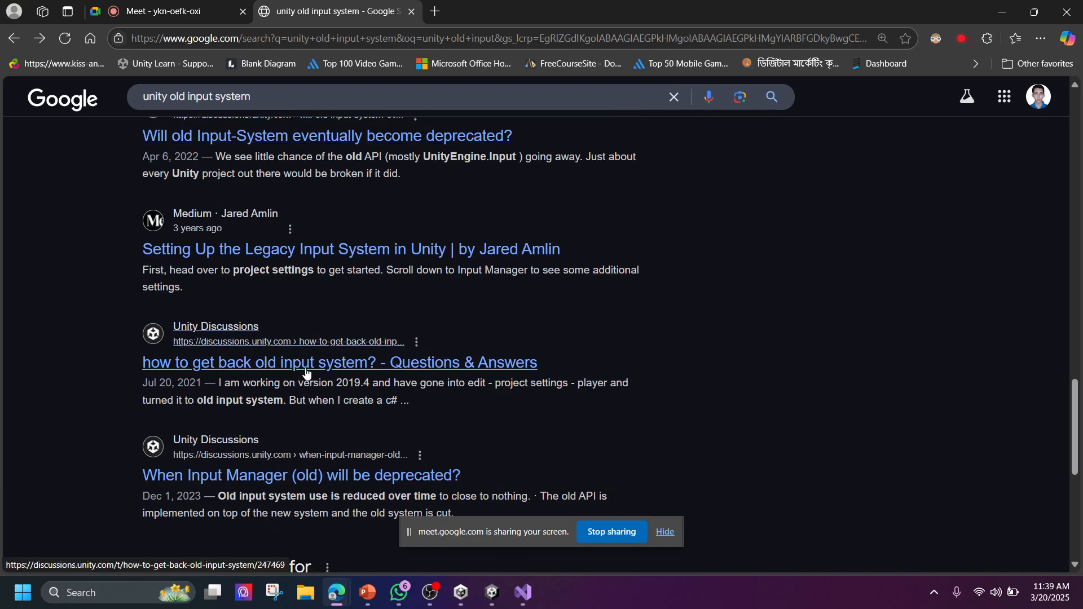
{"action": "scroll", "coordinate": [339, 344], "scroll_direction": "down", "scroll_amount": 5}
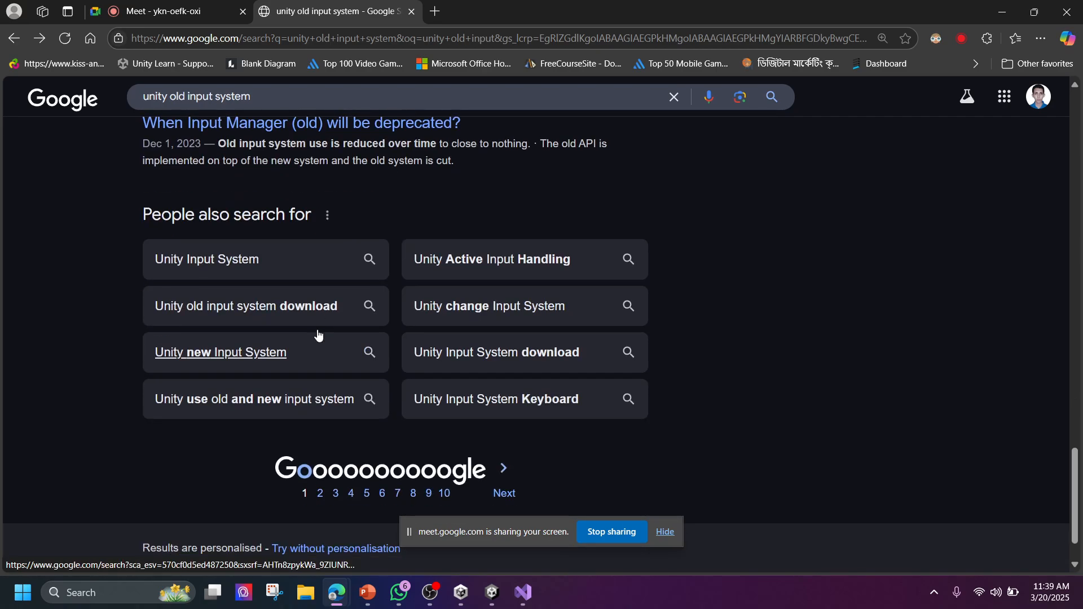
{"action": "scroll", "coordinate": [317, 333], "scroll_direction": "up", "scroll_amount": 7}
{"action": "scroll", "coordinate": [317, 327], "scroll_direction": "up", "scroll_amount": 10}
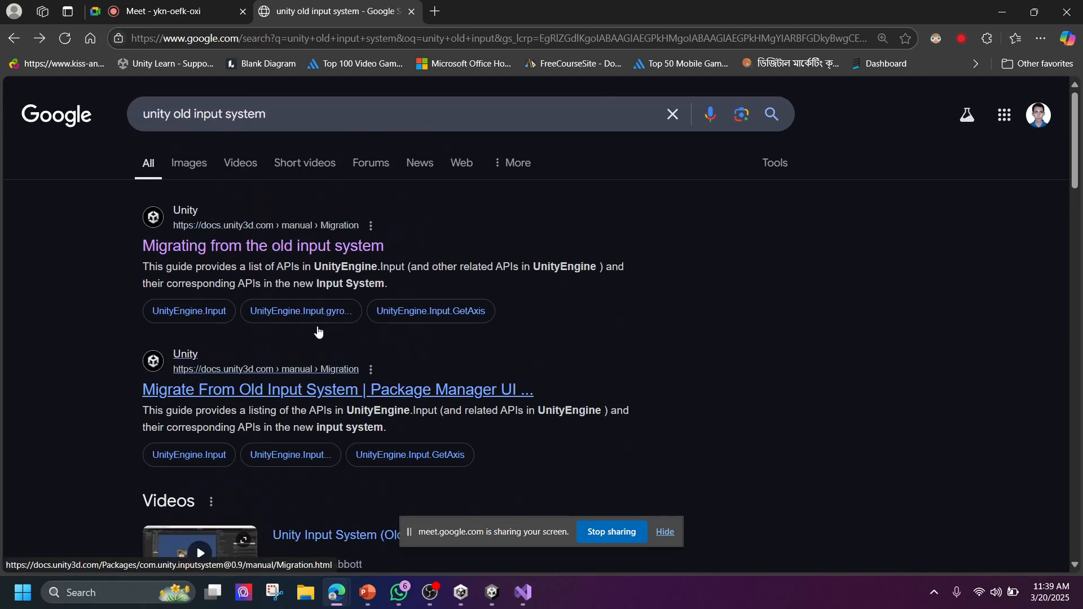
Return to Visual Studio and re-enter the if condition in Update as "Input." ready for a member name
{"action": "left_click", "coordinate": [523, 593]}
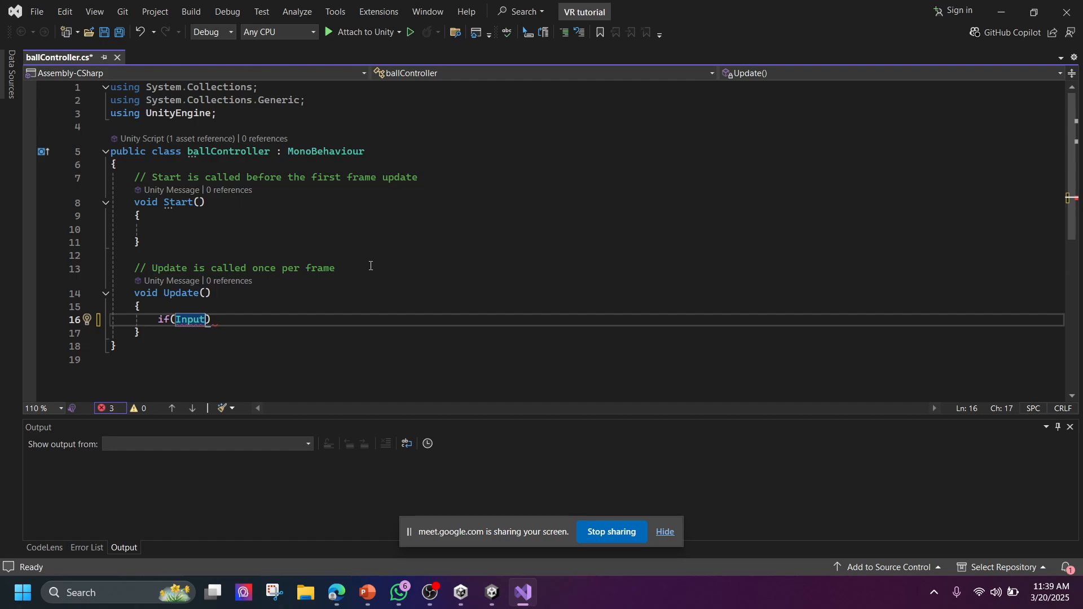
{"action": "key", "text": "BackSpace"}
{"action": "key", "text": "BackSpace"}
{"action": "key", "text": "BackSpace"}
{"action": "key", "text": "BackSpace"}
{"action": "key", "text": "BackSpace"}
{"action": "type", "text": "Input."}
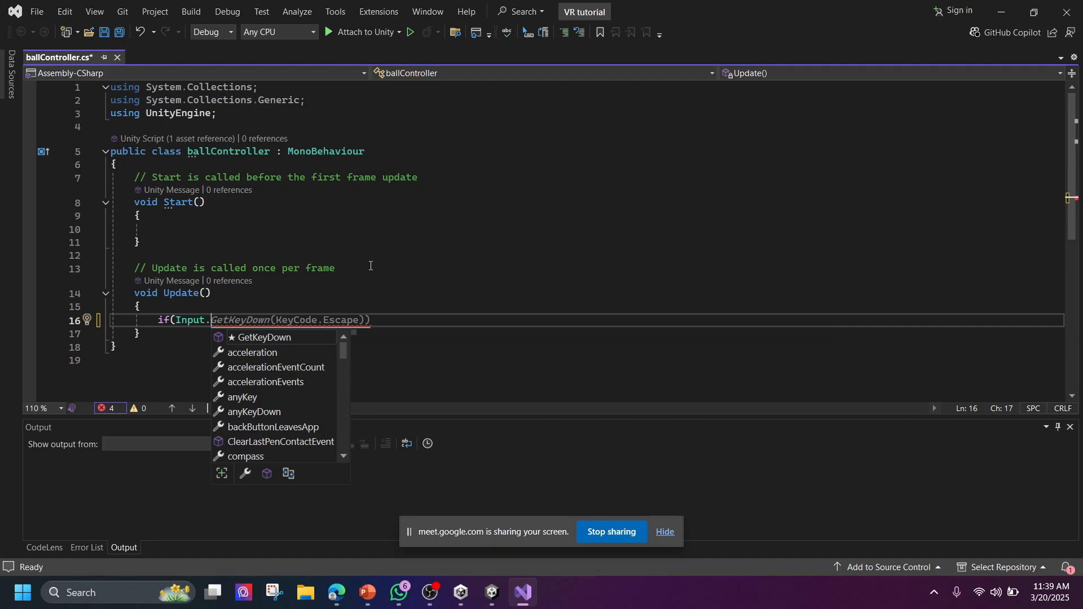
Extend the if condition in Update to Input.GetKey with KeyCode as its argument
{"action": "type", "text": "GetKe"}
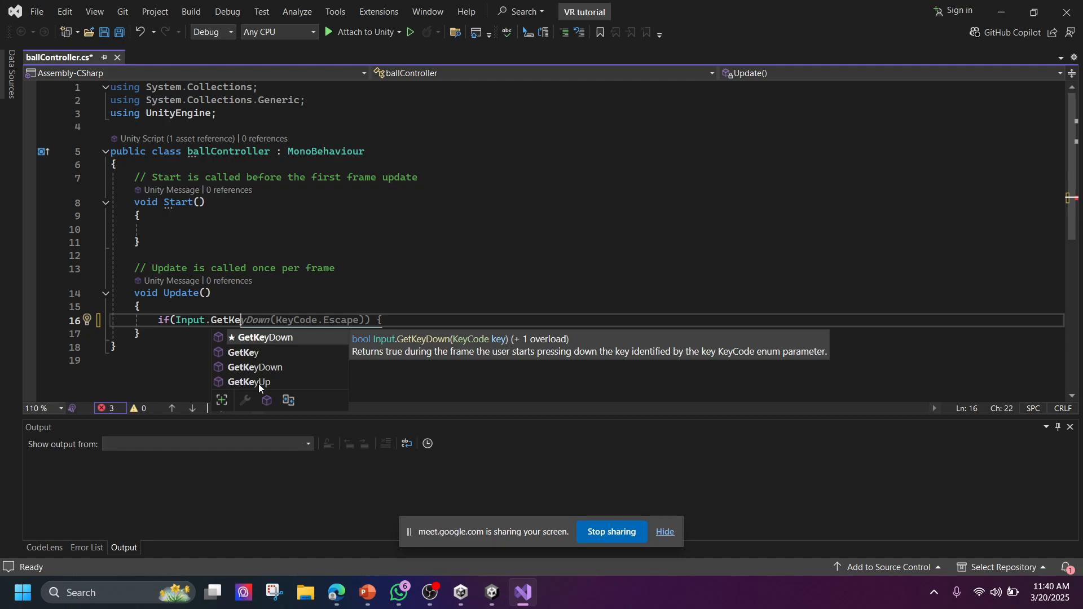
{"action": "key", "text": "Down"}
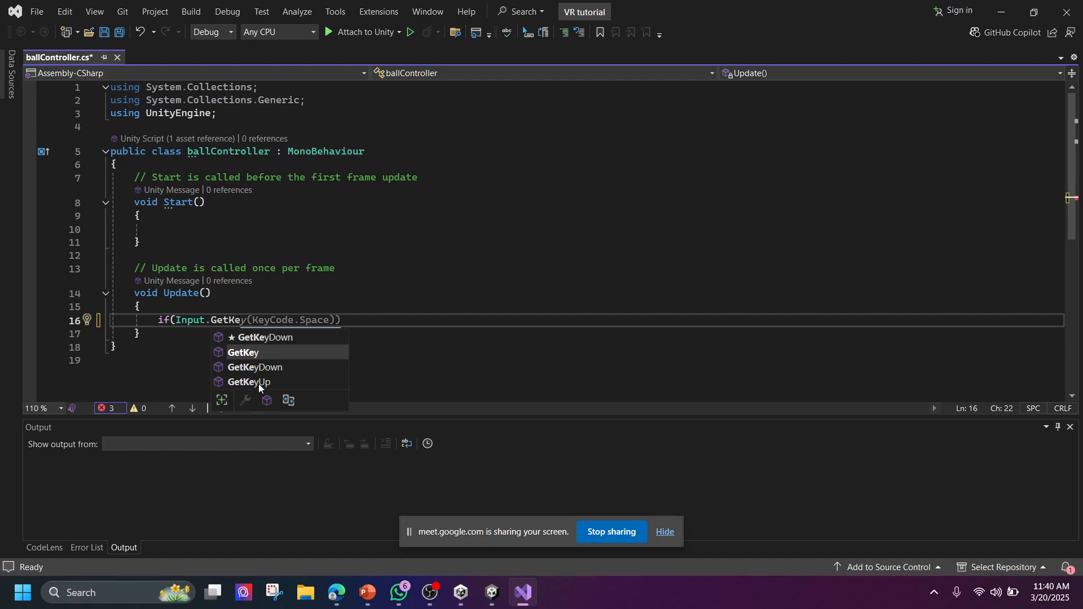
{"action": "key", "text": "Tab"}
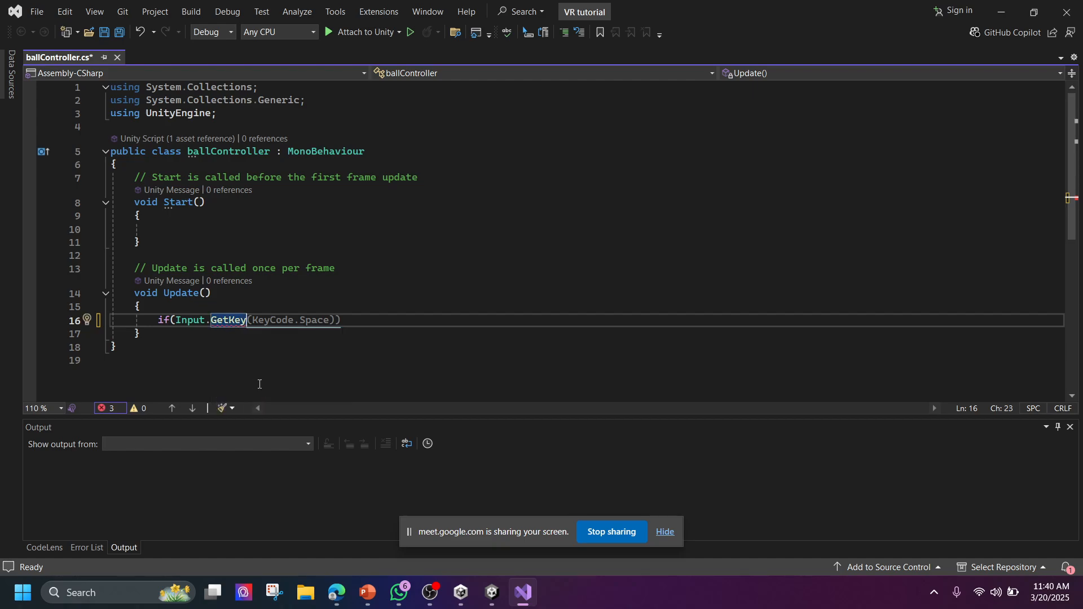
{"action": "type", "text": "(key"}
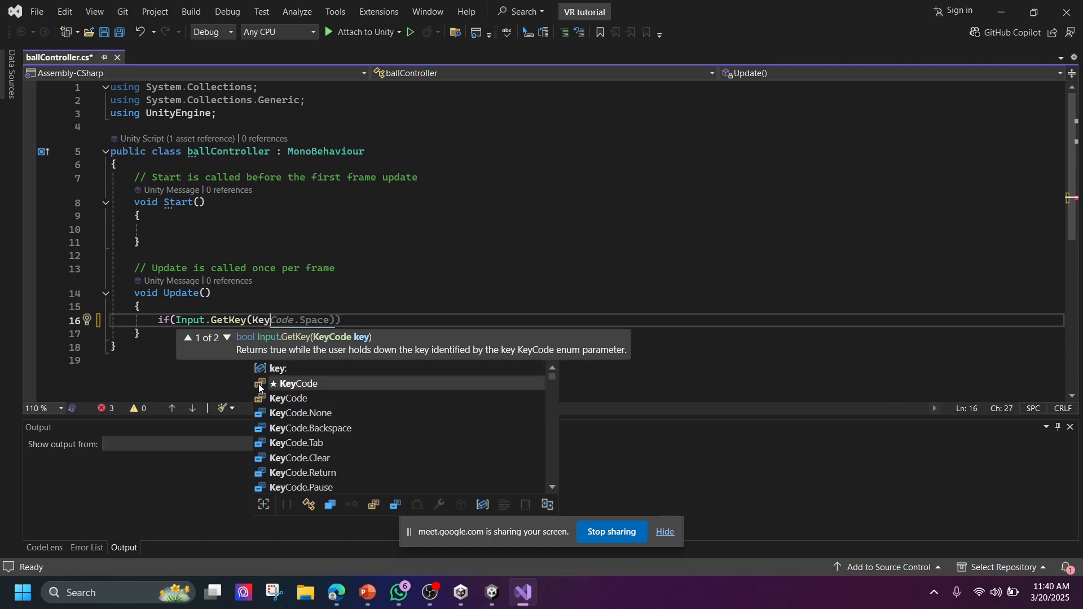
{"action": "key", "text": "Tab"}
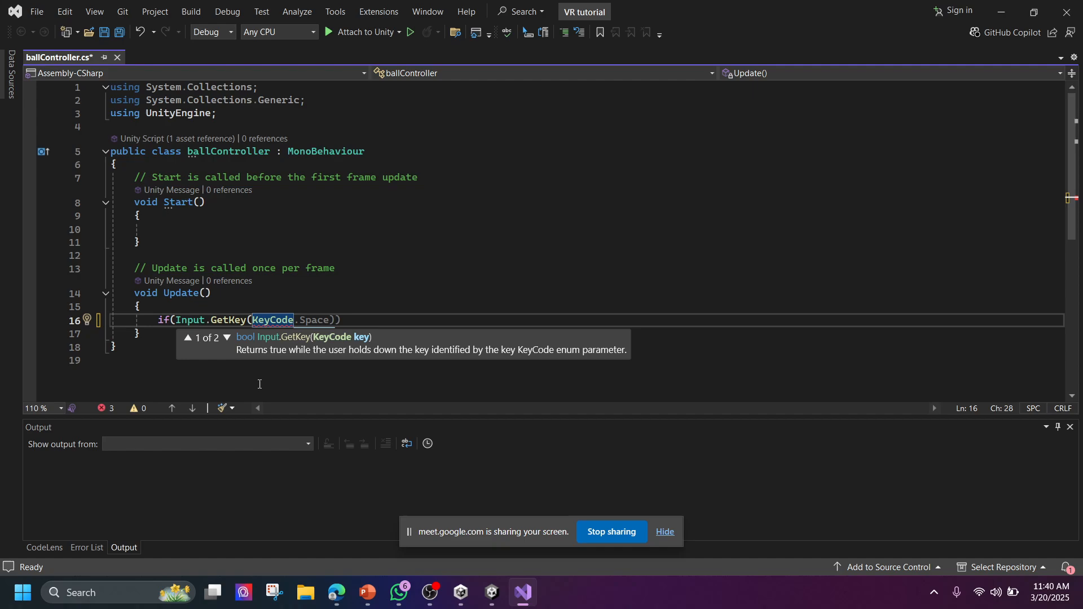
Specify UpArrow as the key code, close the condition and add an empty braced block beneath it
{"action": "type", "text": ".Arr"}
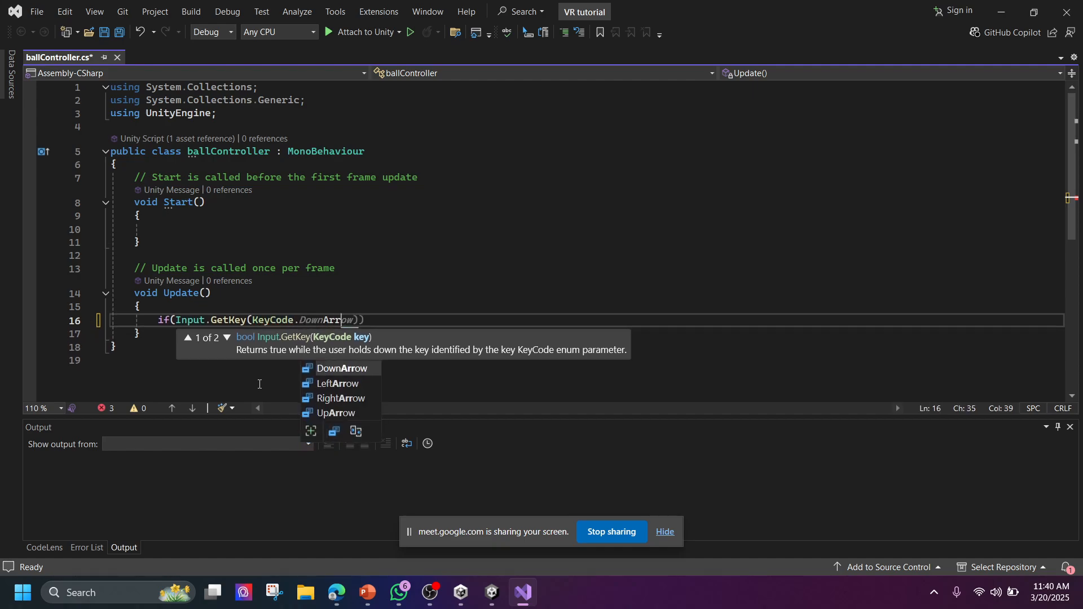
{"action": "key", "text": "Down"}
{"action": "key", "text": "Down"}
{"action": "key", "text": "Down"}
{"action": "key", "text": "Tab"}
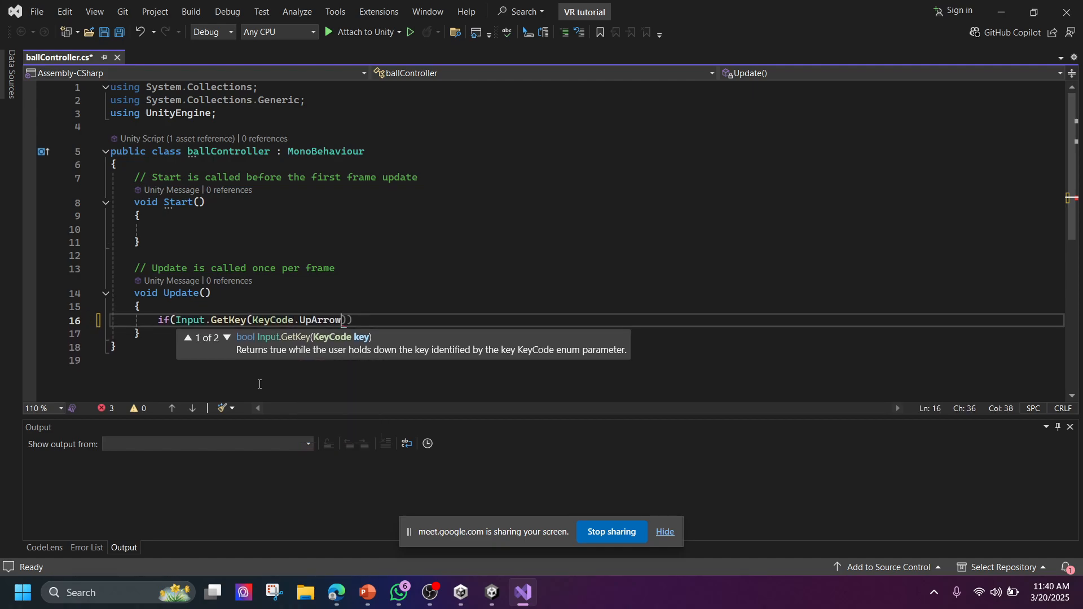
{"action": "type", "text": ")"}
{"action": "type", "text": "{"}
{"action": "key", "text": "Return"}
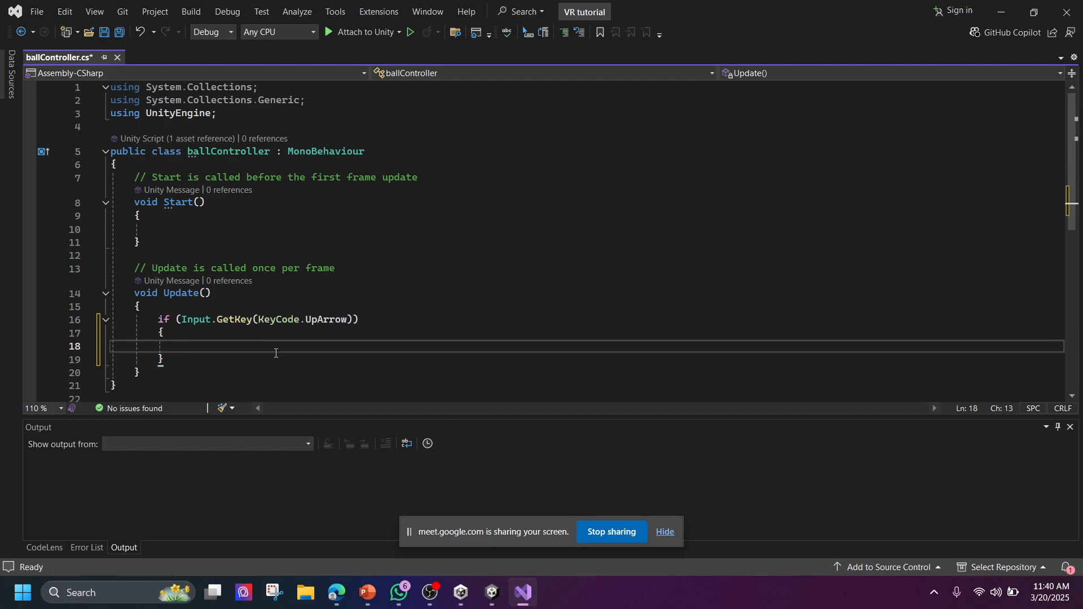
Look at the old input system search results in the browser and ball_character's components in Unity, then return to Visual Studio
{"action": "mouse_move", "coordinate": [336, 593]}
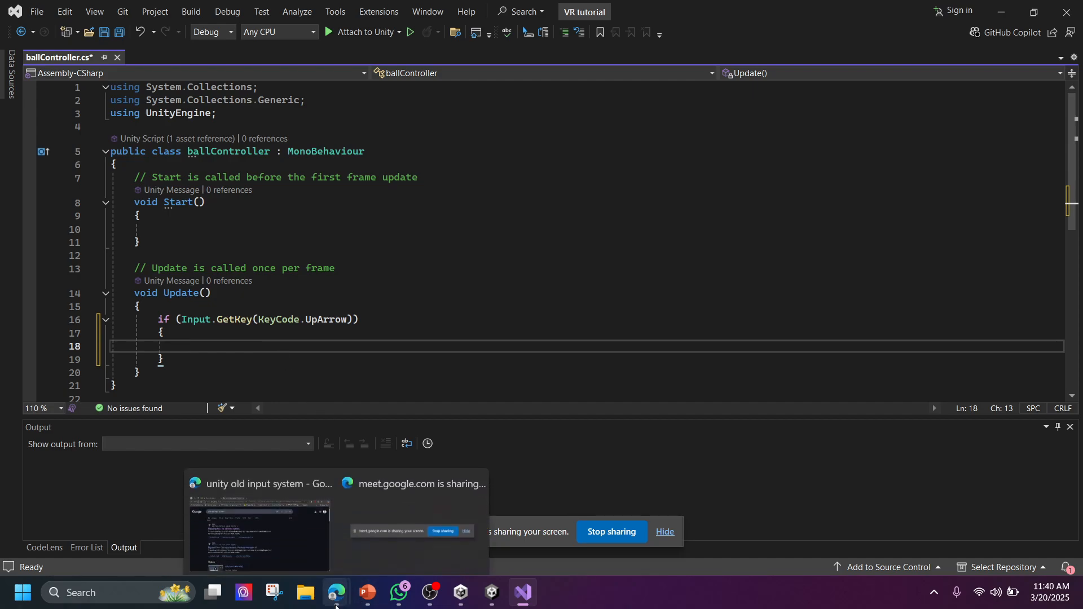
{"action": "left_click", "coordinate": [306, 523]}
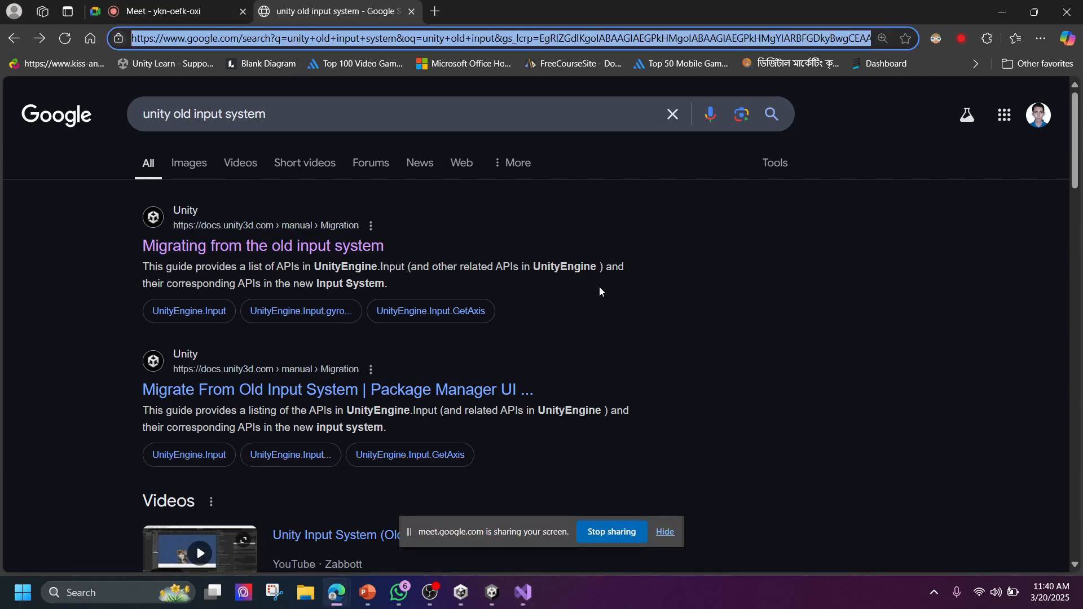
{"action": "left_click", "coordinate": [599, 429]}
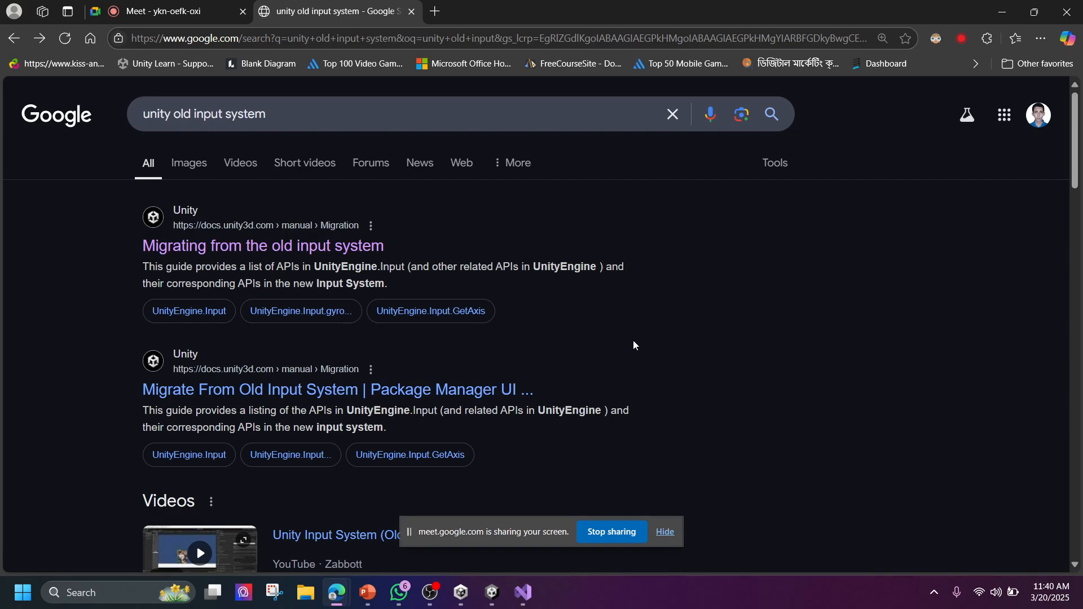
{"action": "left_click", "coordinate": [492, 593]}
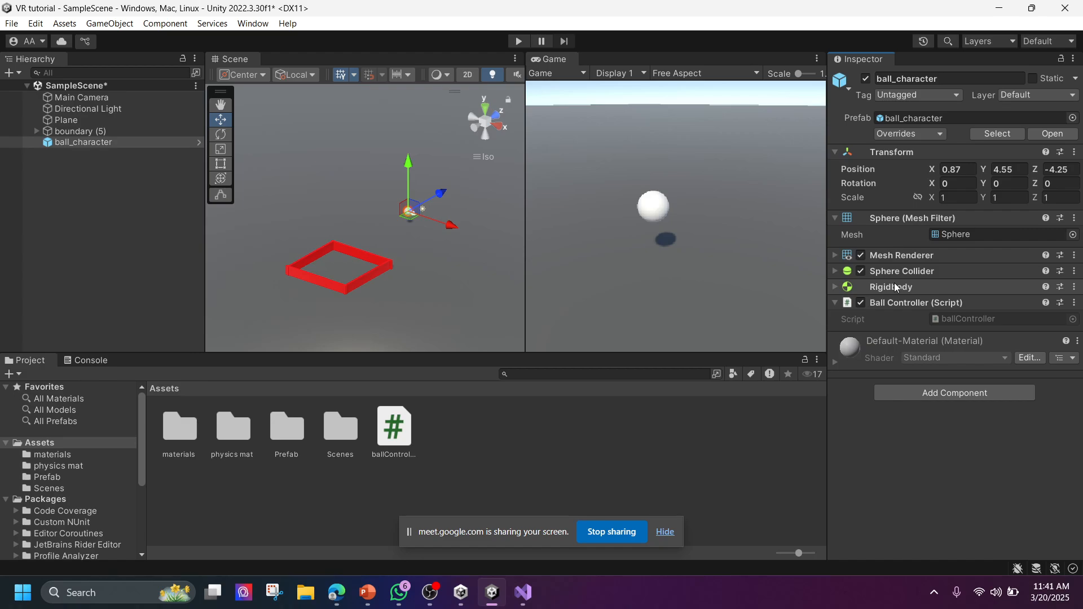
{"action": "left_click", "coordinate": [530, 601]}
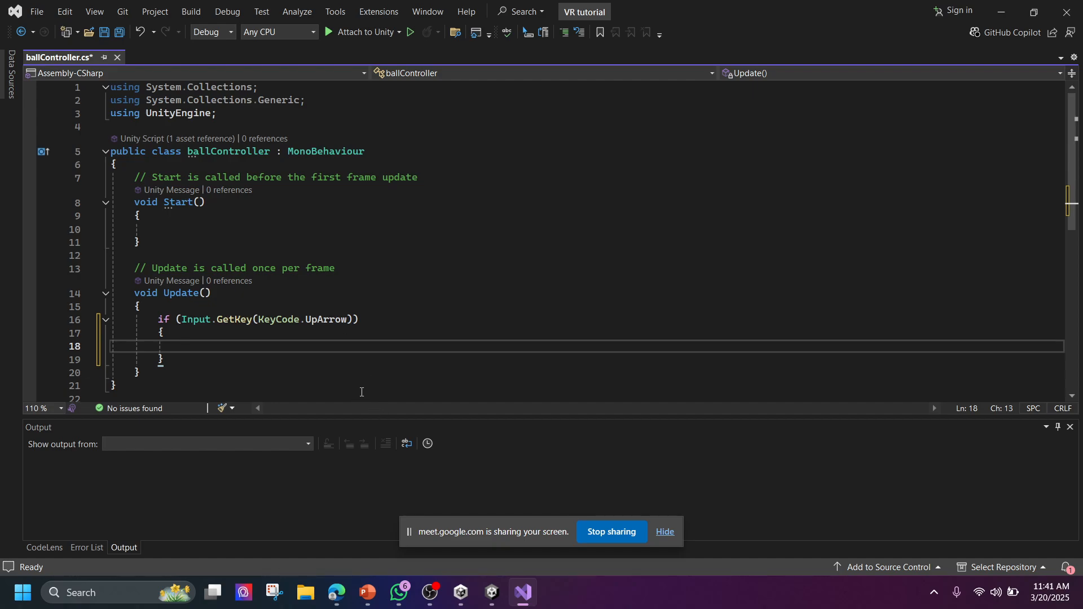
{"action": "type", "text": "transform"}
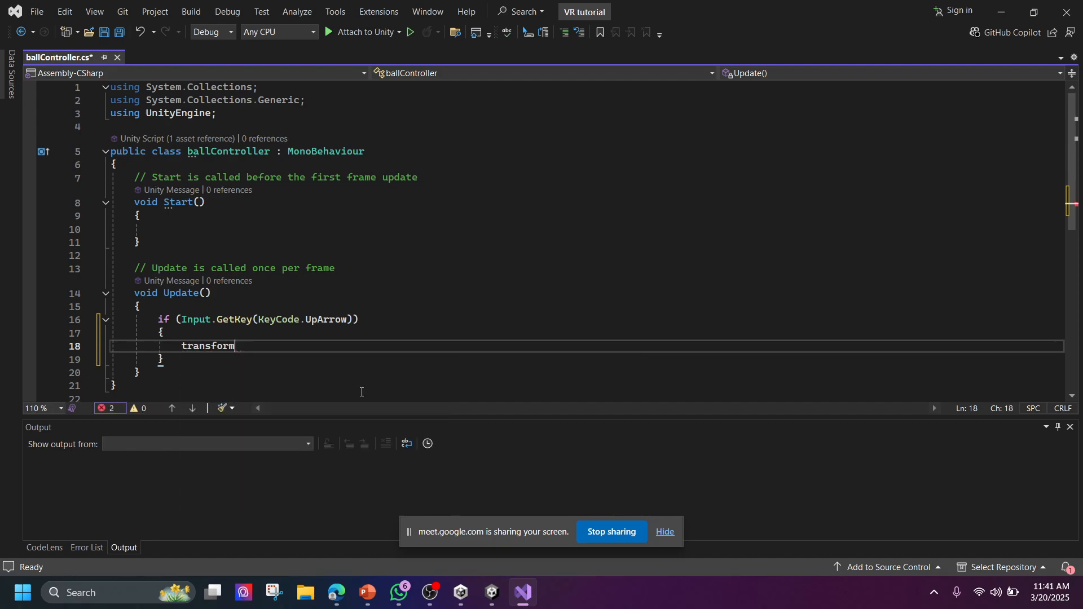
{"action": "type", "text": ".tra"}
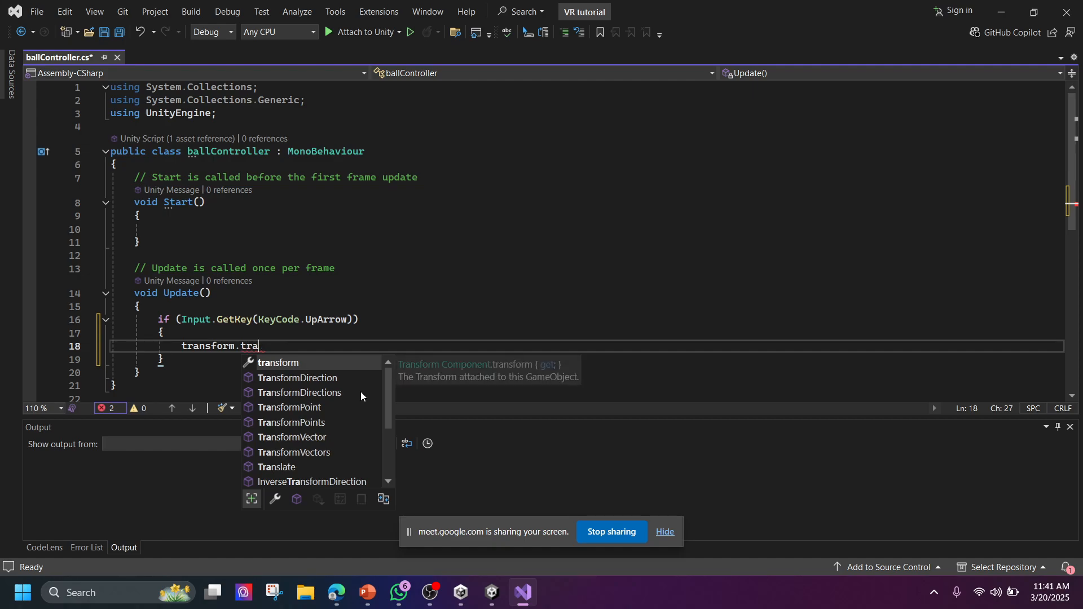
{"action": "key", "text": "BackSpace"}
{"action": "key", "text": "BackSpace"}
{"action": "key", "text": "BackSpace"}
{"action": "key", "text": "BackSpace"}
{"action": "key", "text": "BackSpace"}
{"action": "key", "text": "BackSpace"}
{"action": "key", "text": "BackSpace"}
{"action": "key", "text": "BackSpace"}
{"action": "key", "text": "BackSpace"}
{"action": "key", "text": "BackSpace"}
{"action": "key", "text": "BackSpace"}
{"action": "key", "text": "BackSpace"}
{"action": "key", "text": "BackSpace"}
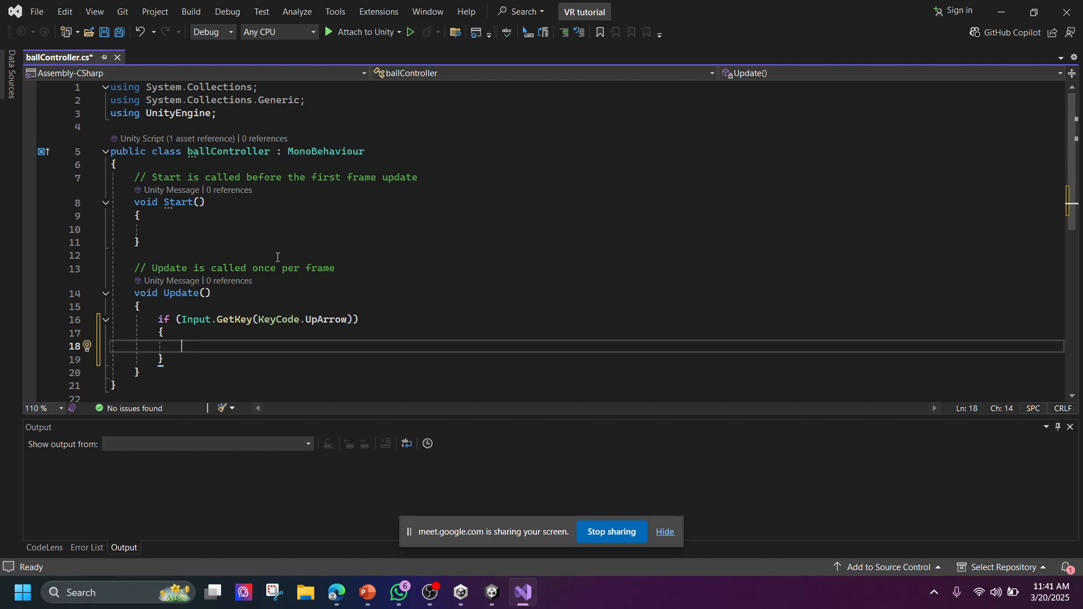
Begin a this.transform.Translate() call inside the UpArrow if block
{"action": "type", "text": "this."}
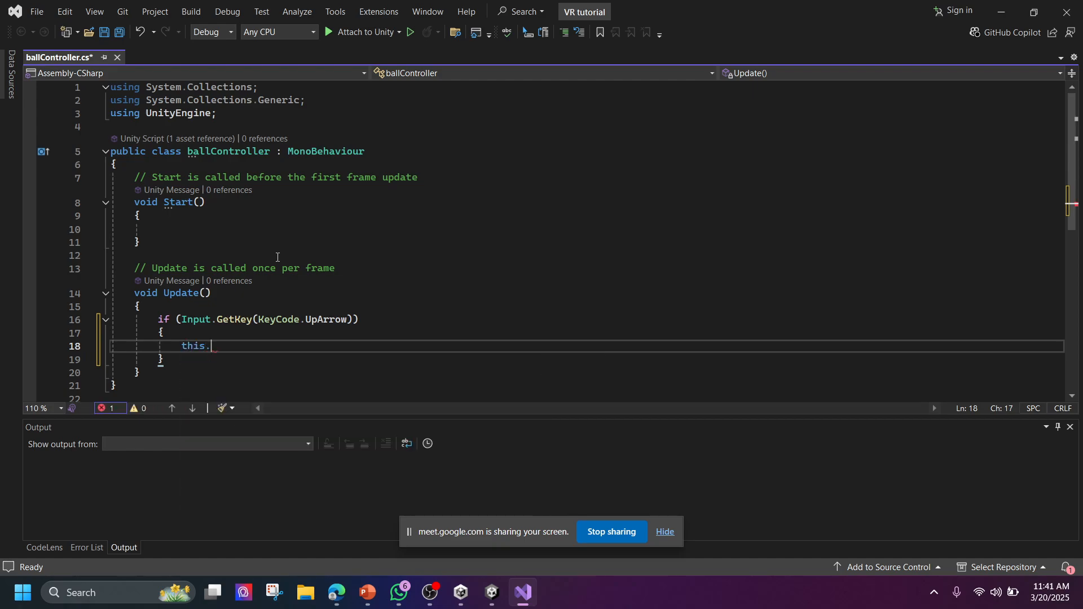
{"action": "type", "text": "transform.t"}
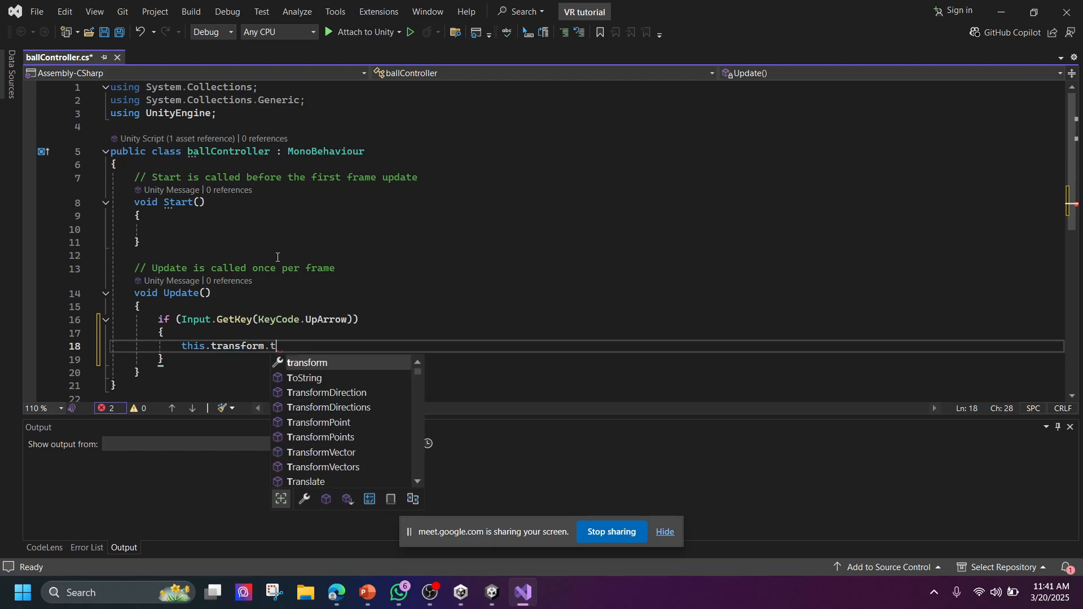
{"action": "type", "text": "ranslate"}
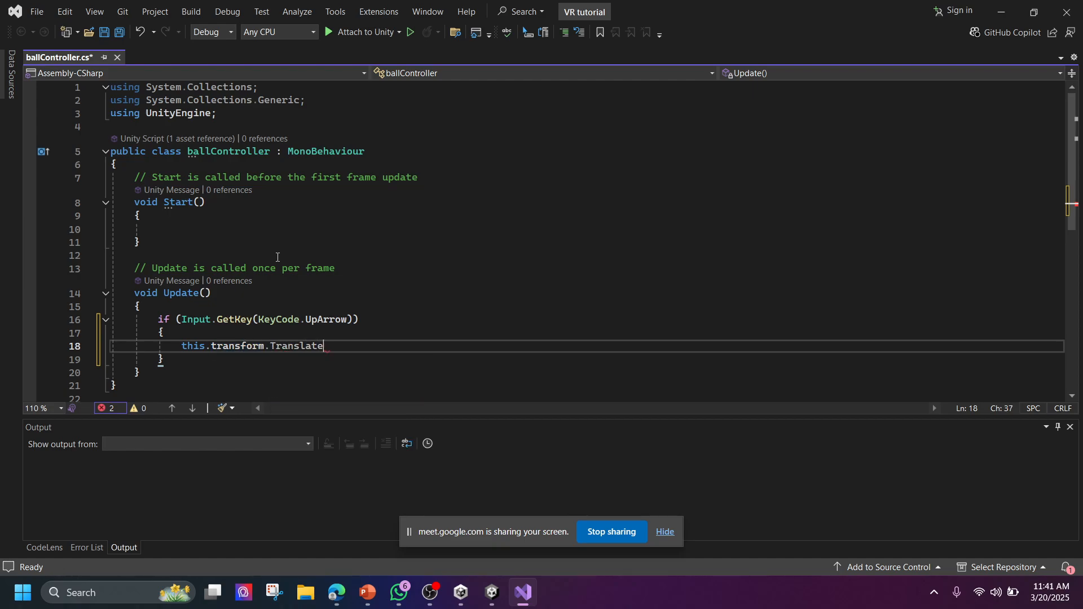
{"action": "type", "text": "(t"}
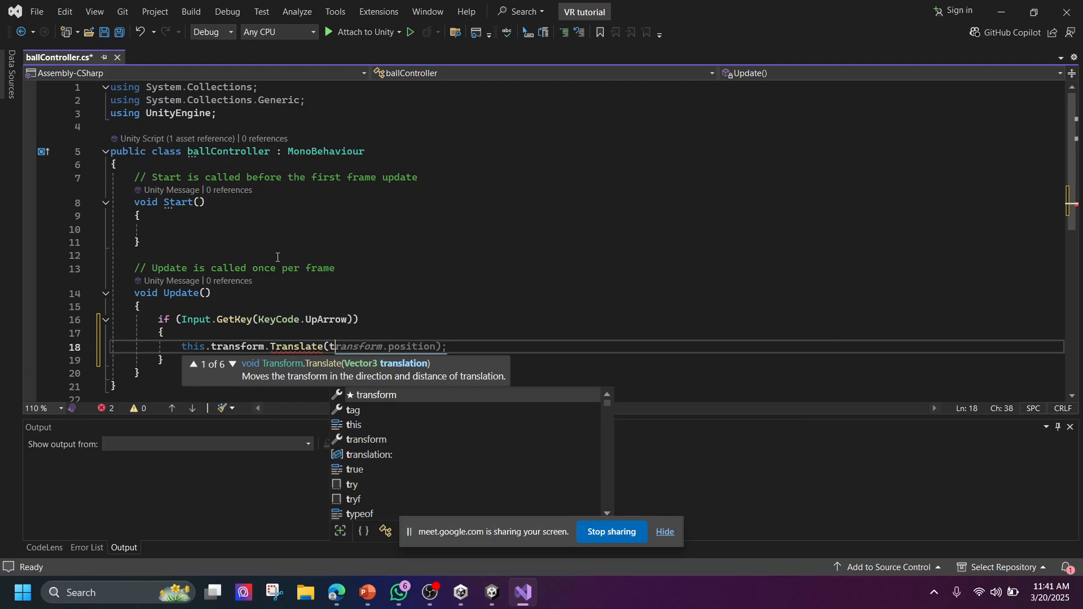
Switch to the web browser and search for "transform translate unity"
{"action": "left_click", "coordinate": [337, 593]}
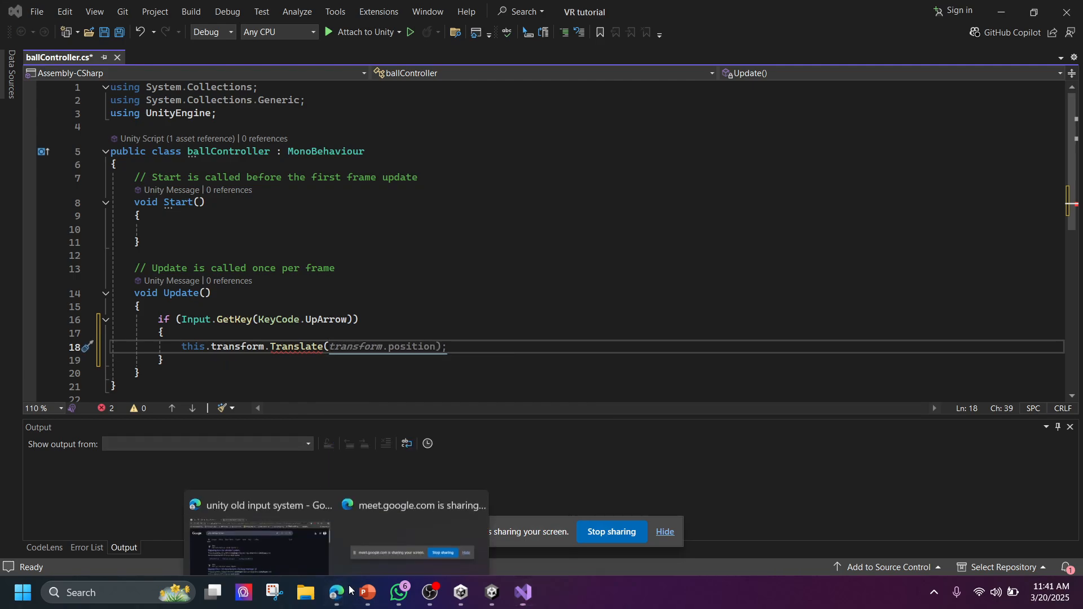
{"action": "left_click", "coordinate": [310, 519]}
{"action": "left_click", "coordinate": [383, 32]}
{"action": "type", "text": "trajns"}
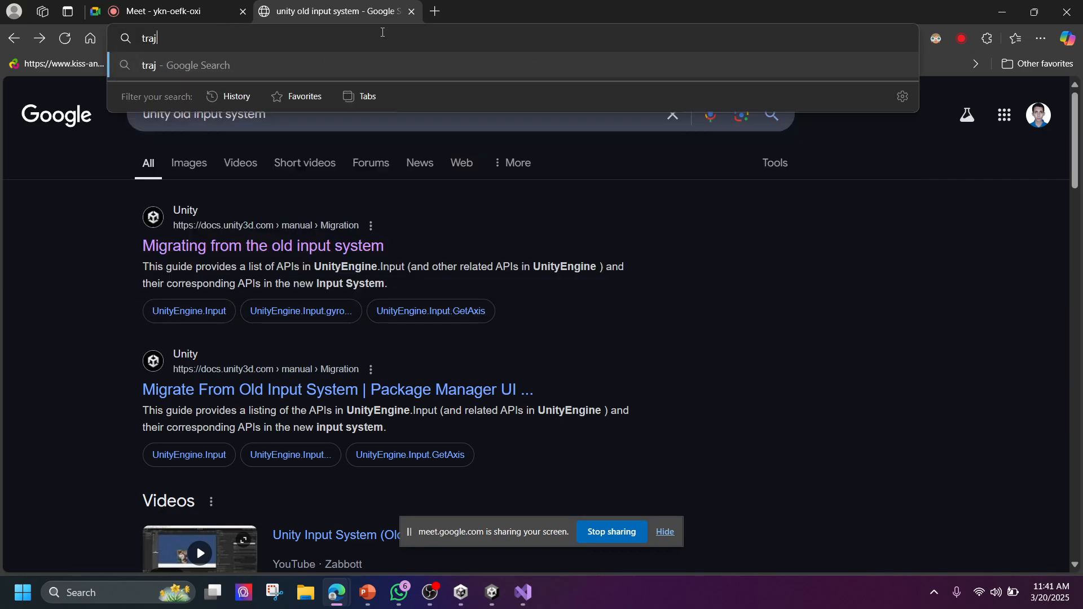
{"action": "key", "text": "BackSpace"}
{"action": "key", "text": "BackSpace"}
{"action": "key", "text": "BackSpace"}
{"action": "type", "text": "nsfro"}
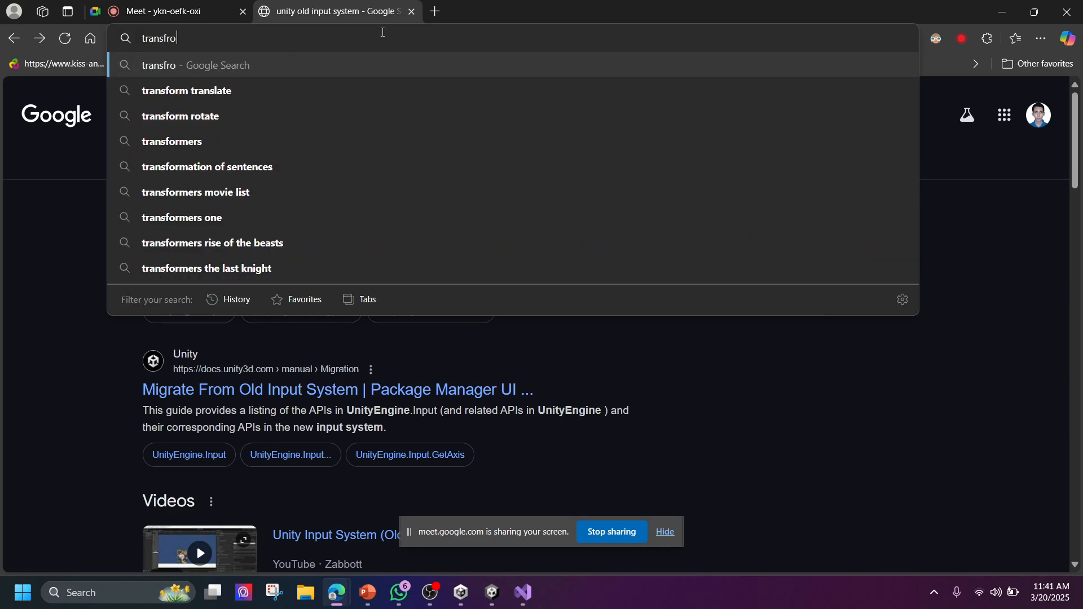
{"action": "key", "text": "Down"}
{"action": "type", "text": "unity"}
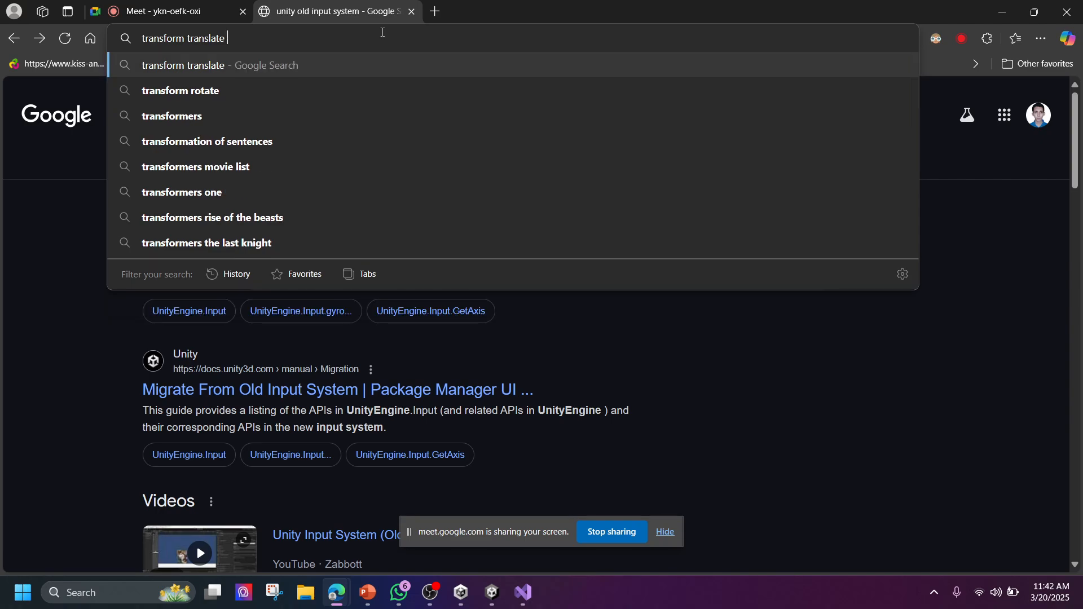
{"action": "key", "text": "Return"}
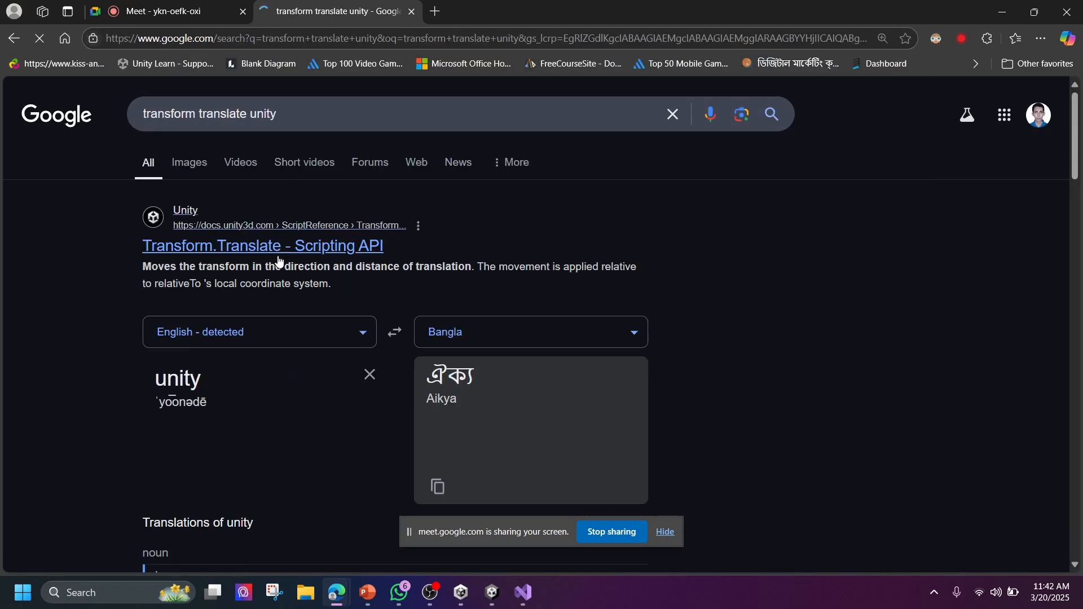
Open the Transform.Translate Scripting API page and copy the example line that moves the object forward along its z axis
{"action": "left_click", "coordinate": [278, 247]}
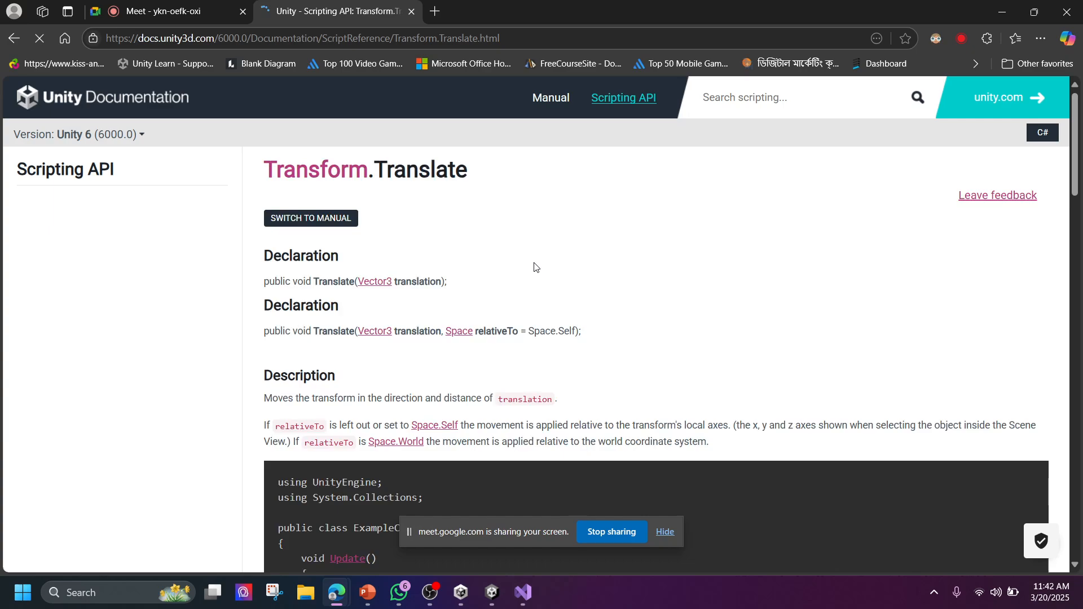
{"action": "scroll", "coordinate": [534, 262], "scroll_direction": "down", "scroll_amount": 8}
{"action": "scroll", "coordinate": [411, 319], "scroll_direction": "up", "scroll_amount": 2}
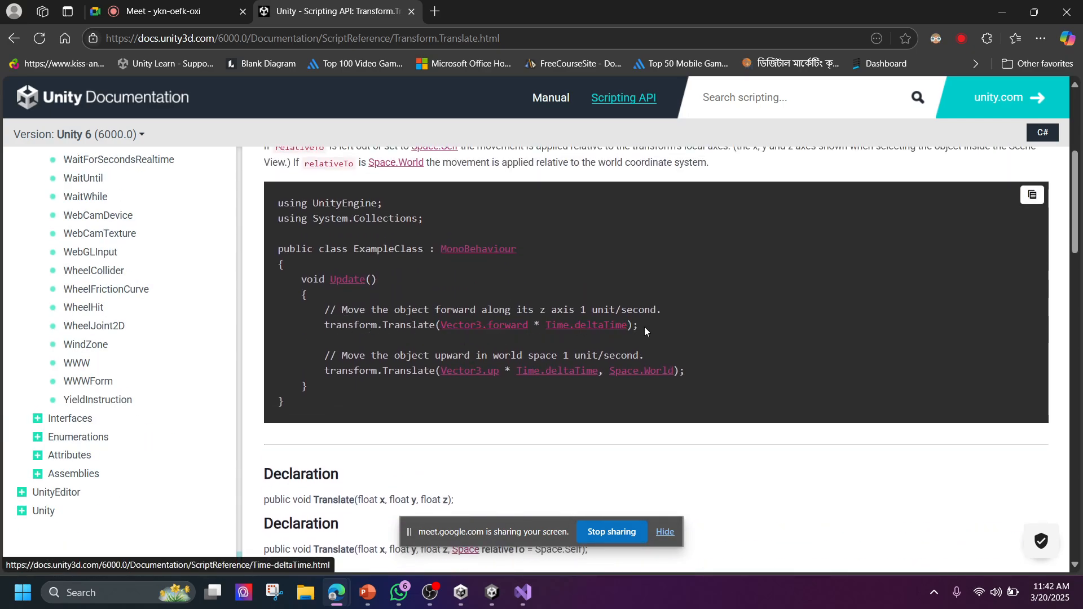
{"action": "left_click_drag", "start_coordinate": [640, 327], "coordinate": [322, 326]}
{"action": "key", "text": "ctrl+c"}
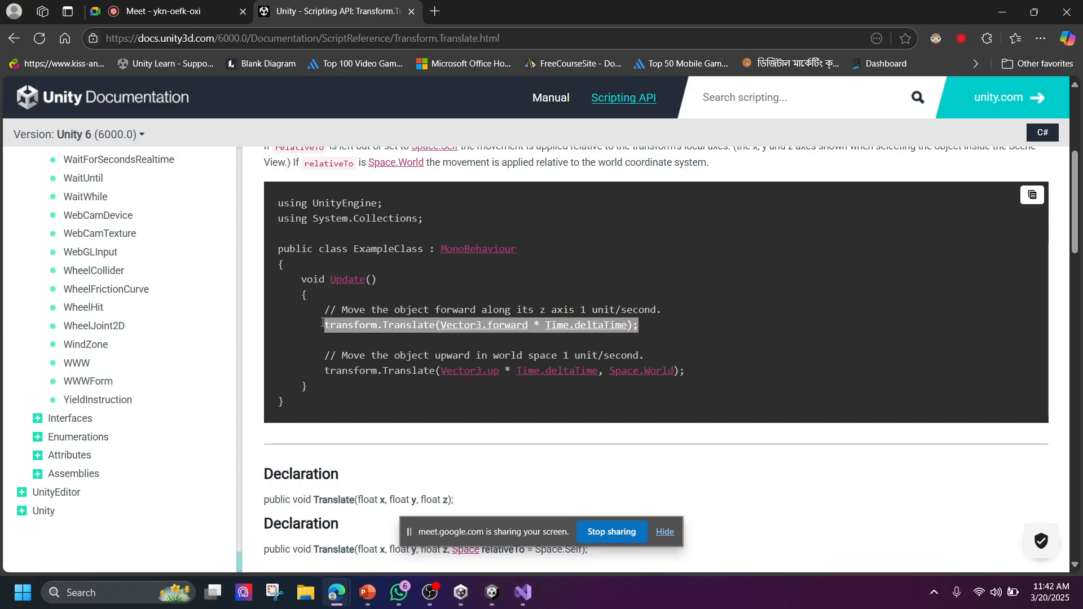
Back in Visual Studio, replace the unfinished statement in the UpArrow block with the copied transform.Translate(Vector3.forward * Time.deltaTime); line
{"action": "left_click", "coordinate": [523, 593]}
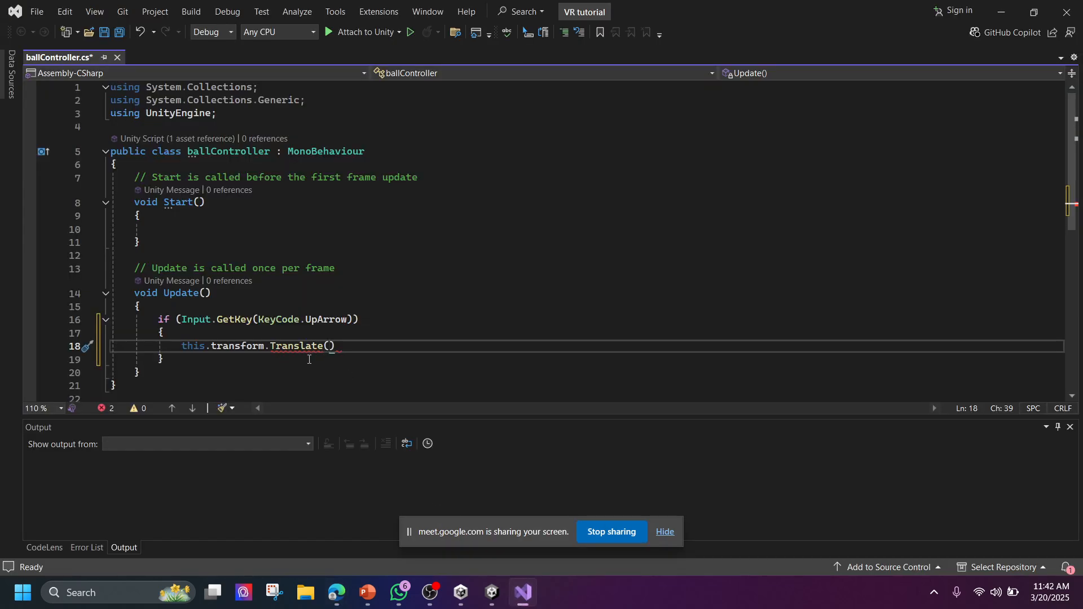
{"action": "left_click_drag", "start_coordinate": [358, 347], "coordinate": [182, 346]}
{"action": "key", "text": "ctrl+v"}
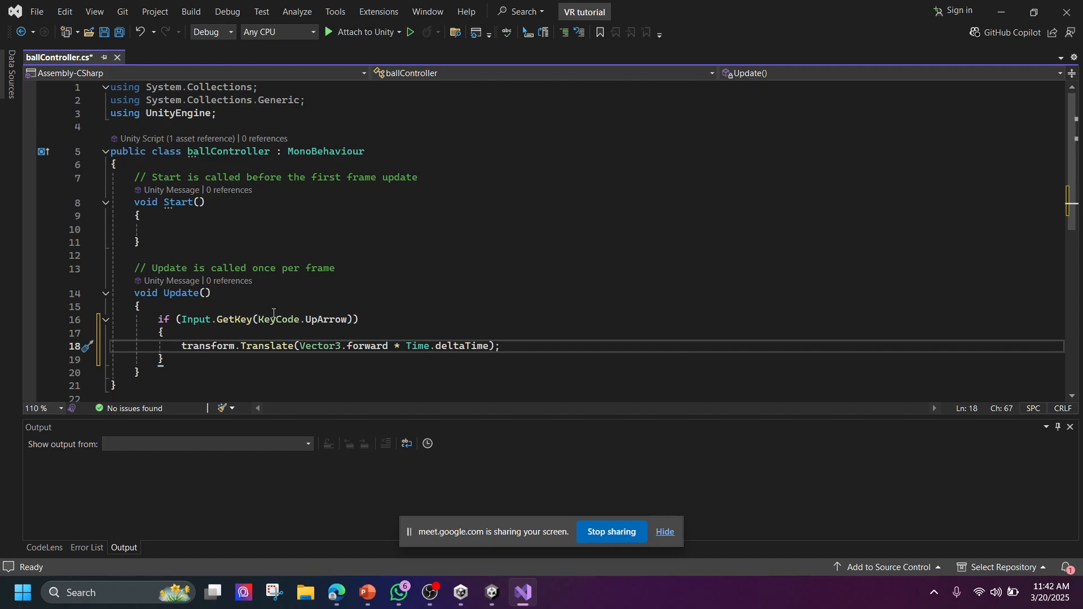
Save the script by starting Attach to Unity, switch to Unity and cancel the request to enable debugging
{"action": "left_click", "coordinate": [372, 31]}
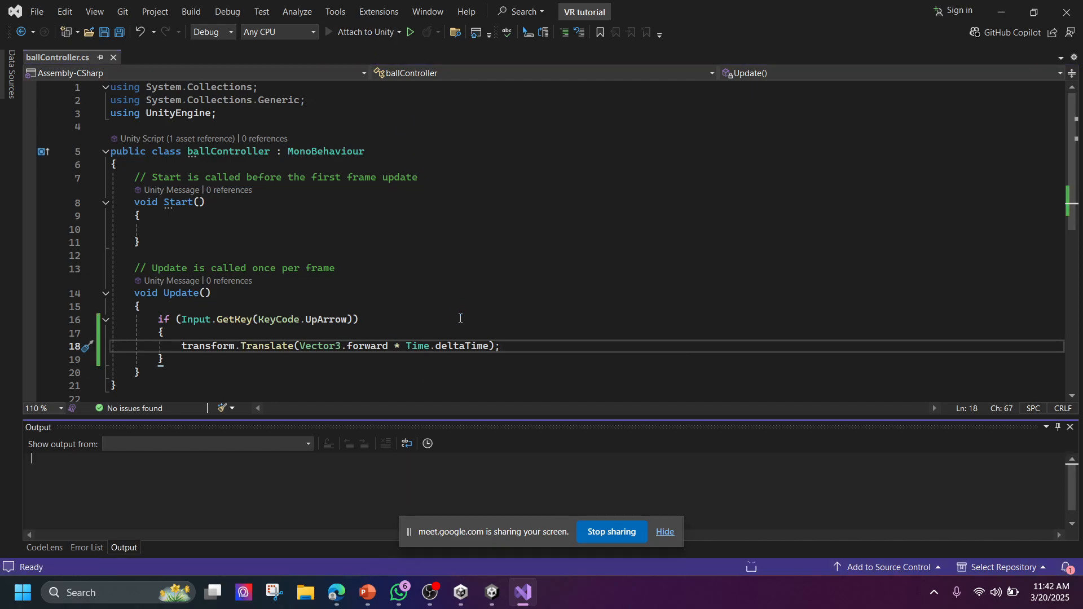
{"action": "mouse_move", "coordinate": [491, 595]}
{"action": "left_click", "coordinate": [504, 512]}
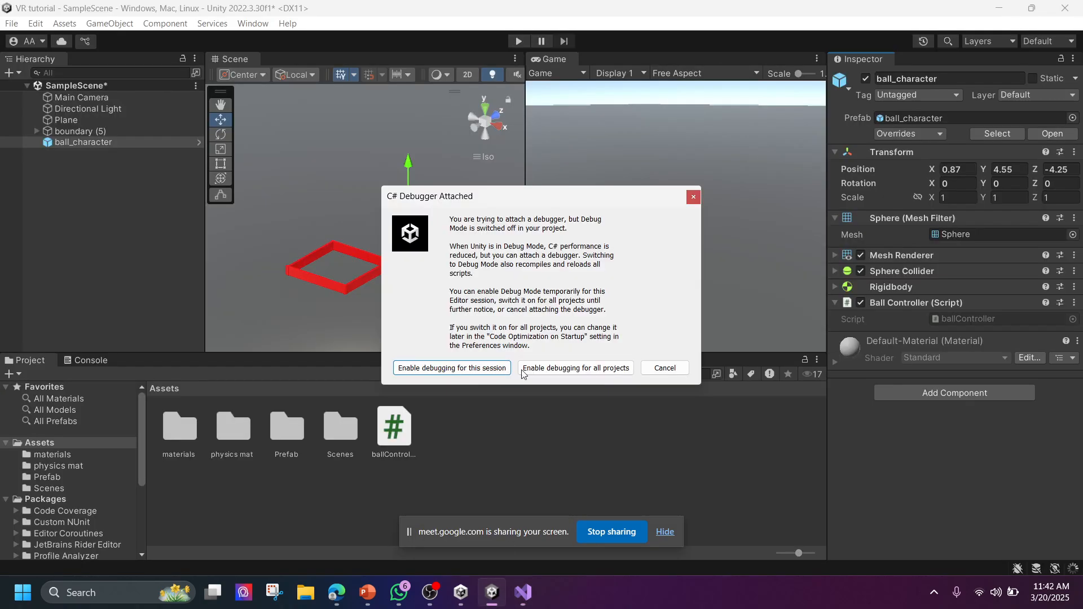
{"action": "left_click", "coordinate": [661, 369]}
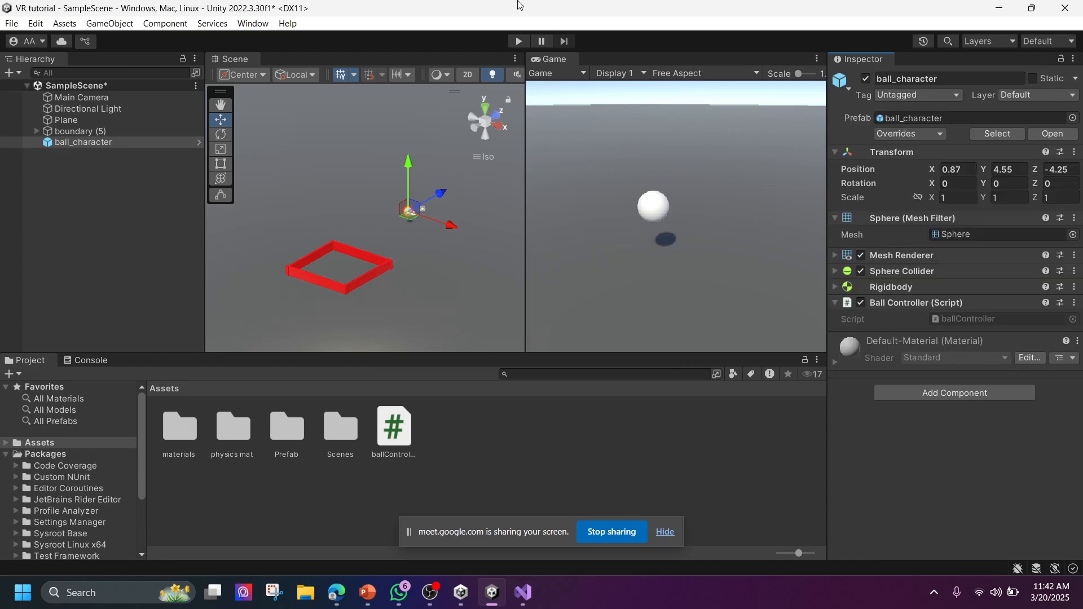
Run the scene in Play mode and bring up the Console
{"action": "key", "text": "ctrl+p"}
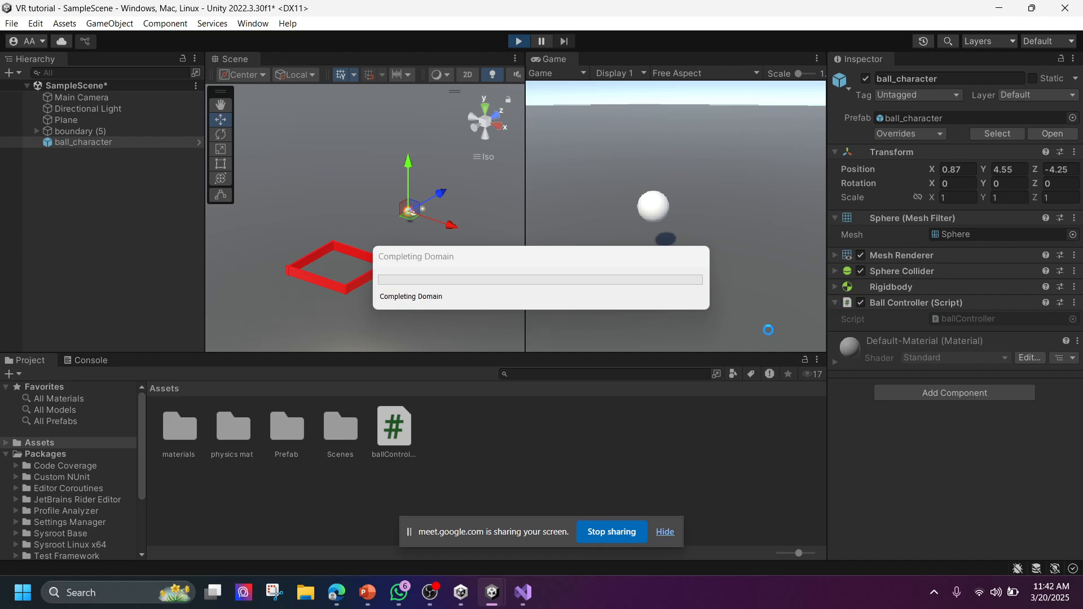
{"action": "left_click", "coordinate": [87, 360]}
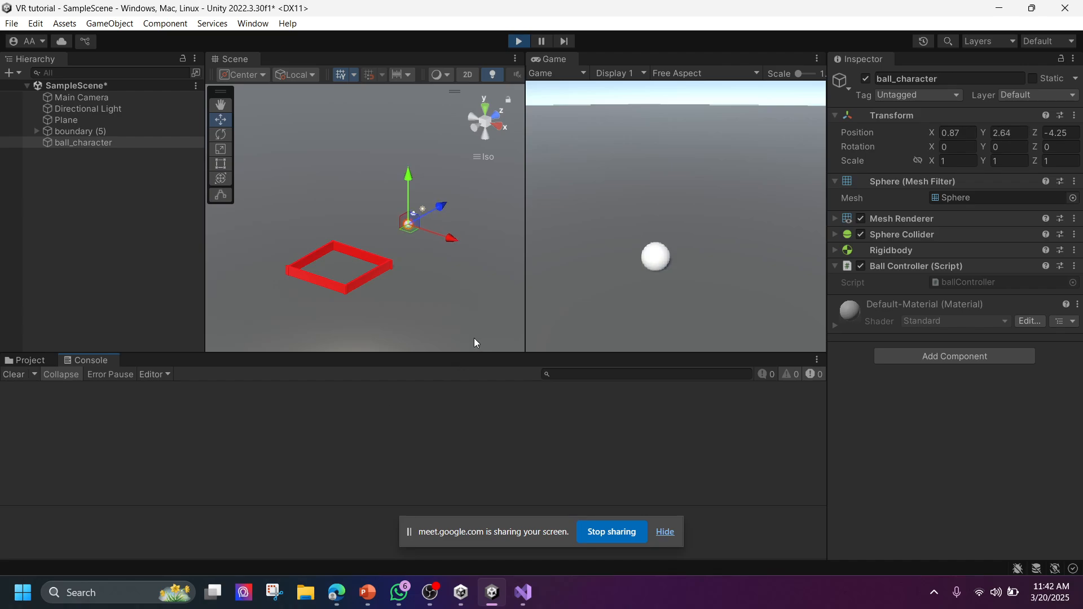
Test the ball's forward movement with the up arrow in the Game view, stop Play mode and switch to Visual Studio
{"action": "left_click", "coordinate": [760, 250]}
{"action": "key", "text": "Up"}
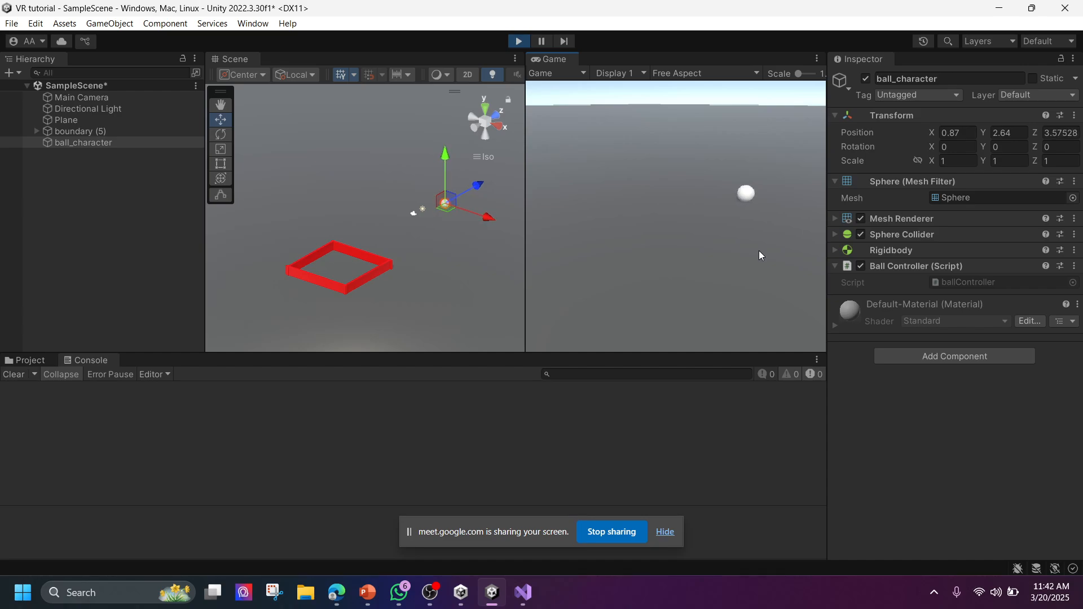
{"action": "left_click", "coordinate": [519, 41]}
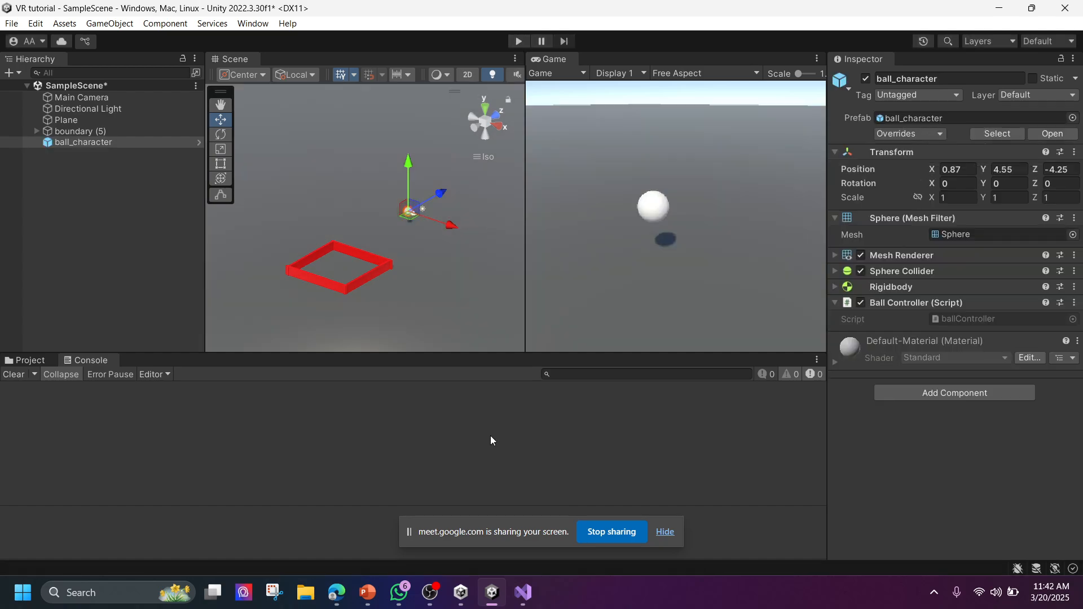
{"action": "left_click", "coordinate": [524, 592]}
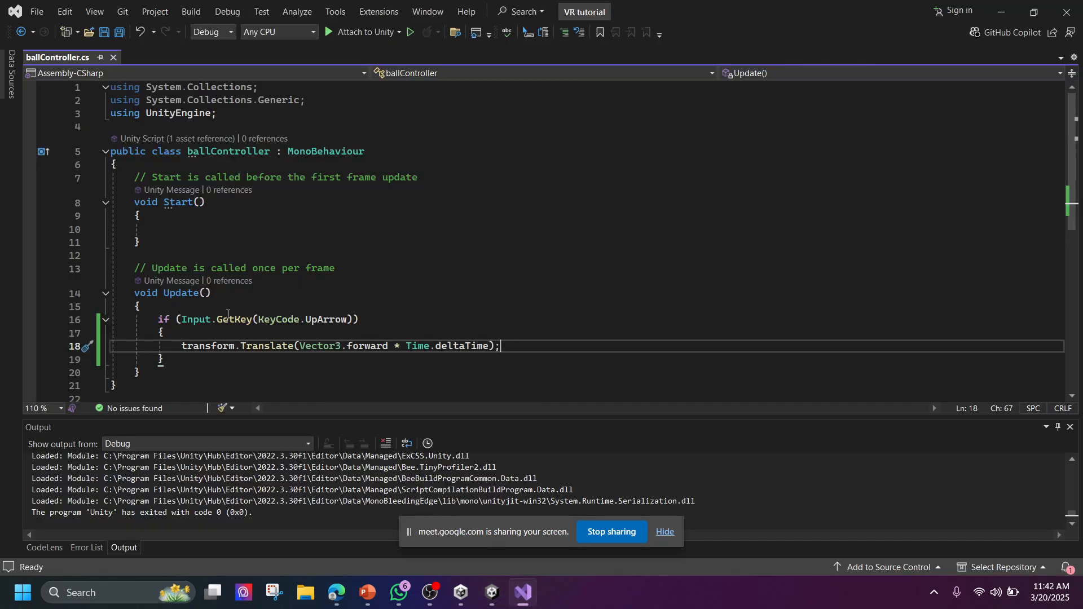
{"action": "left_click", "coordinate": [219, 360]}
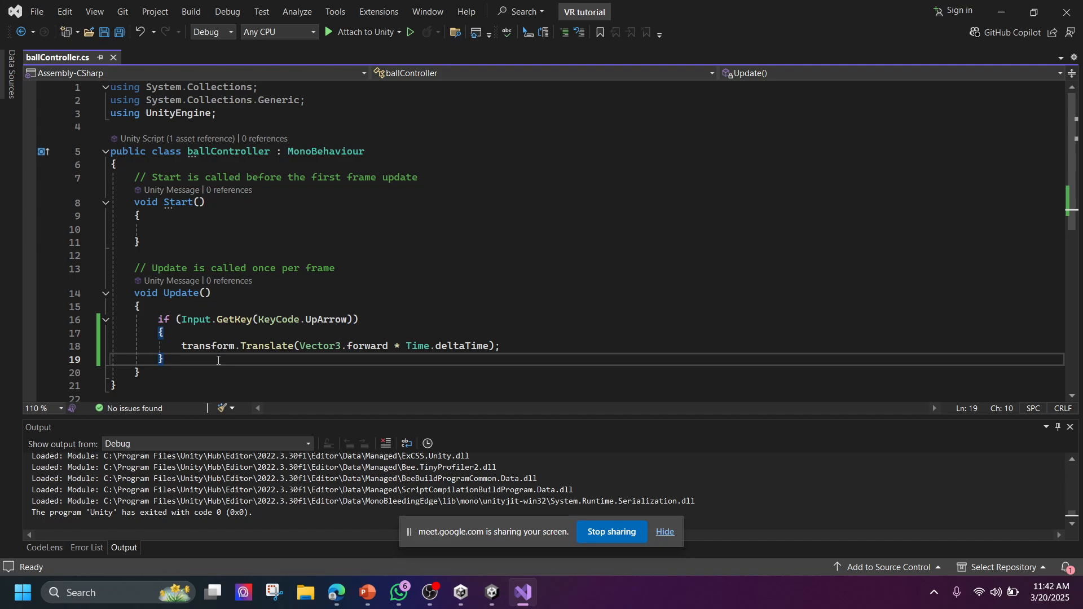
{"action": "type", "text": "else if"}
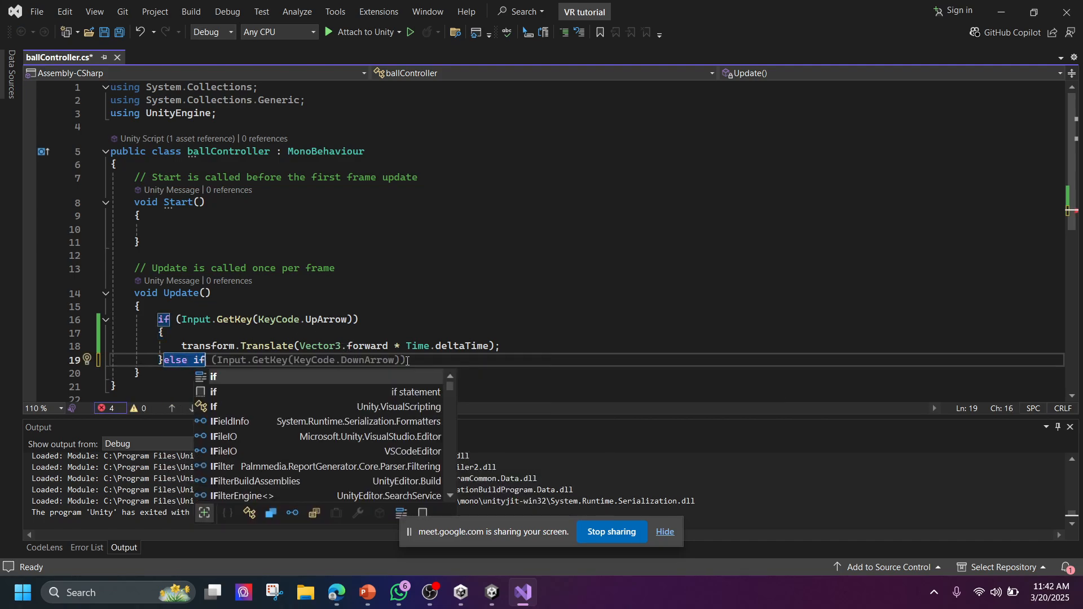
{"action": "left_click_drag", "start_coordinate": [206, 360], "coordinate": [162, 354]}
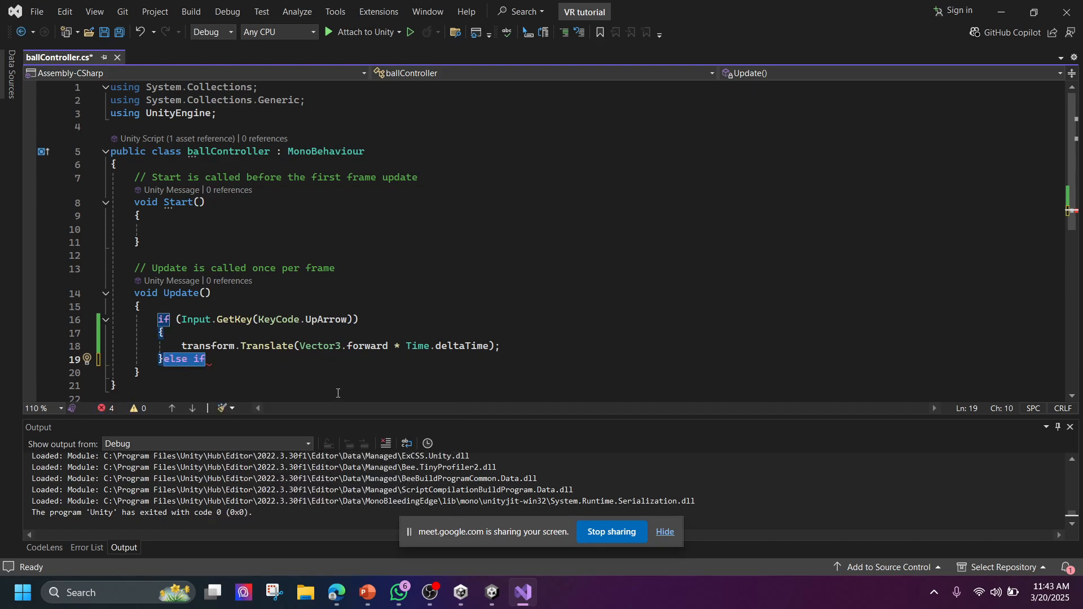
{"action": "key", "text": "BackSpace"}
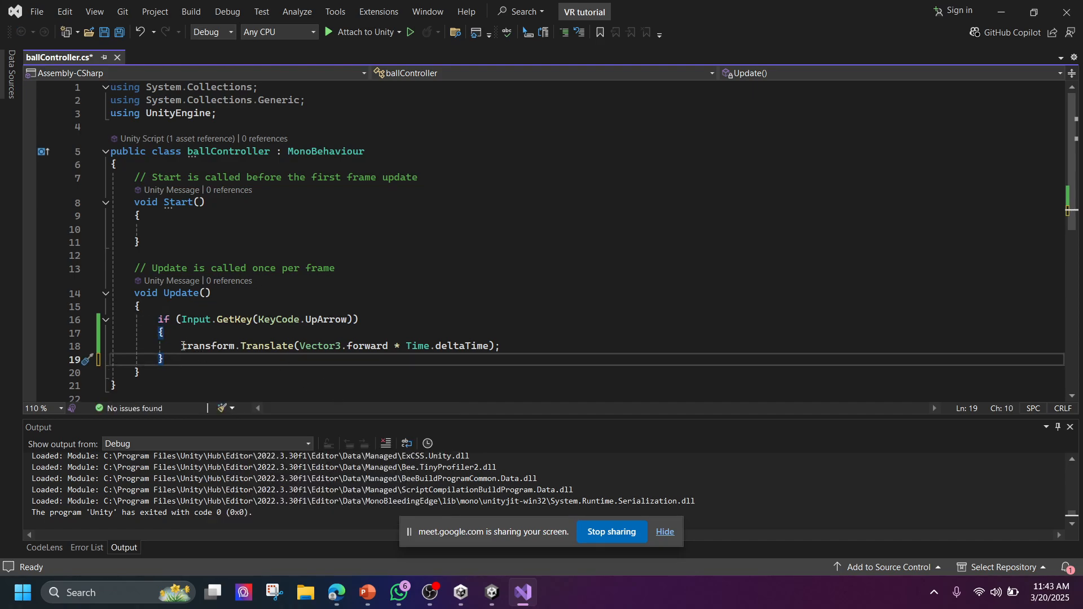
Copy the transform.Translate(Vector3.forward * Time.deltaTime); statement and remove it from the UpArrow block
{"action": "left_click_drag", "start_coordinate": [182, 346], "coordinate": [500, 346]}
{"action": "key", "text": "ctrl+c"}
{"action": "key", "text": "BackSpace"}
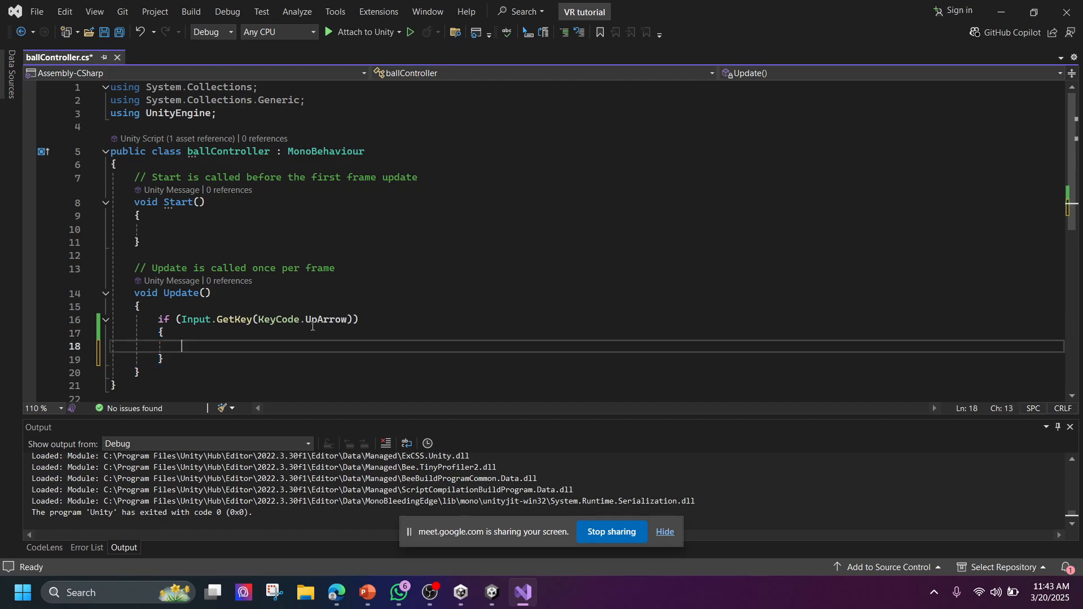
{"action": "left_click_drag", "start_coordinate": [158, 319], "coordinate": [167, 360]}
{"action": "key", "text": "ctrl+v"}
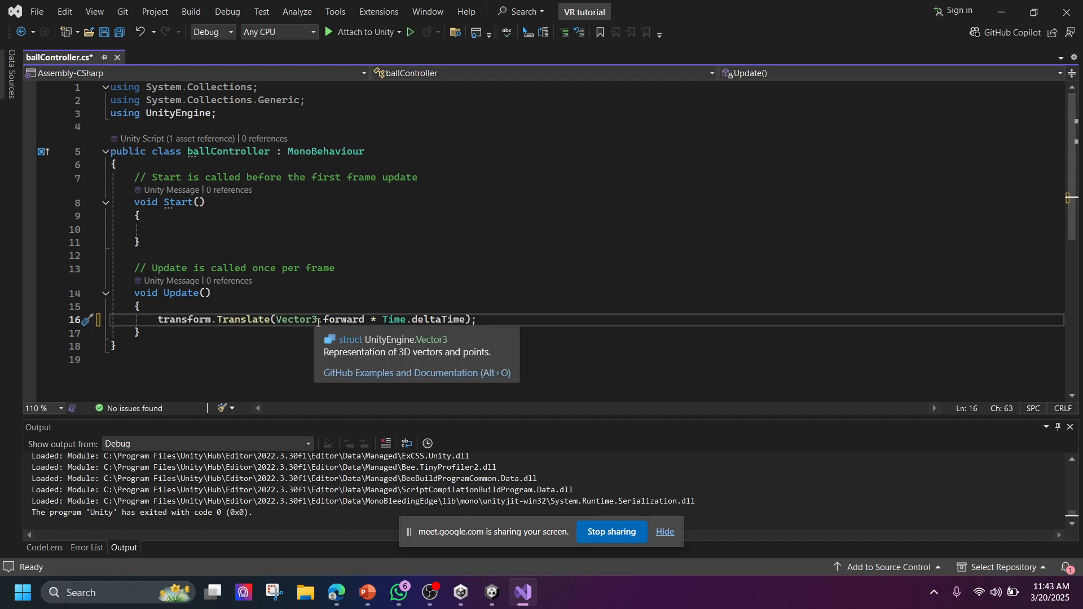
{"action": "key", "text": "ctrl+z"}
{"action": "left_click", "coordinate": [258, 348]}
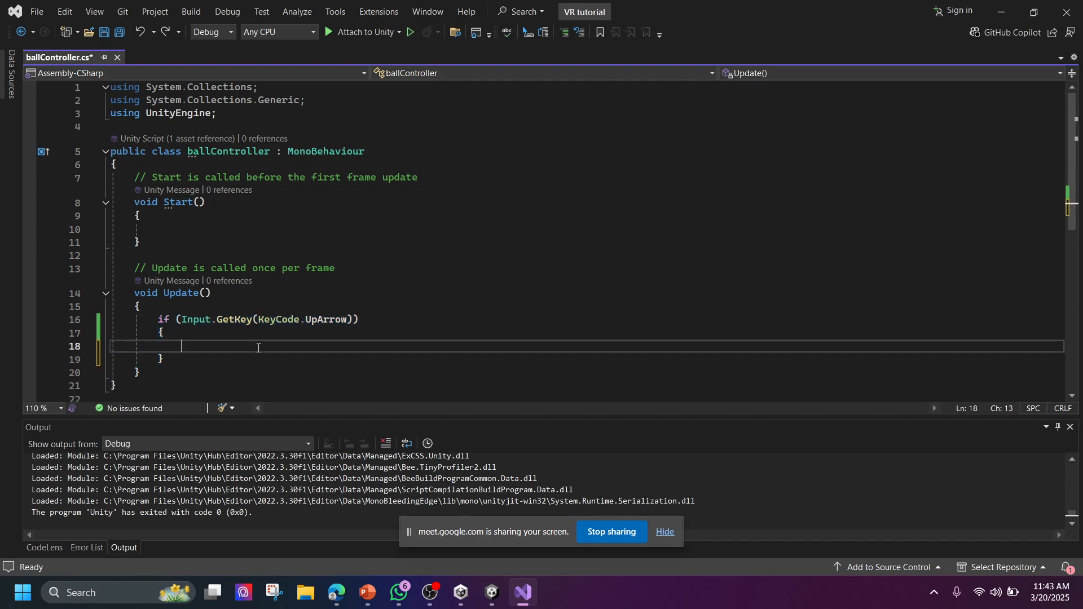
Turn the UpArrow condition into the statement Debug.Log(Input.GetKey(KeyCode.UpArrow)); and delete the empty block beneath it
{"action": "left_click", "coordinate": [163, 320]}
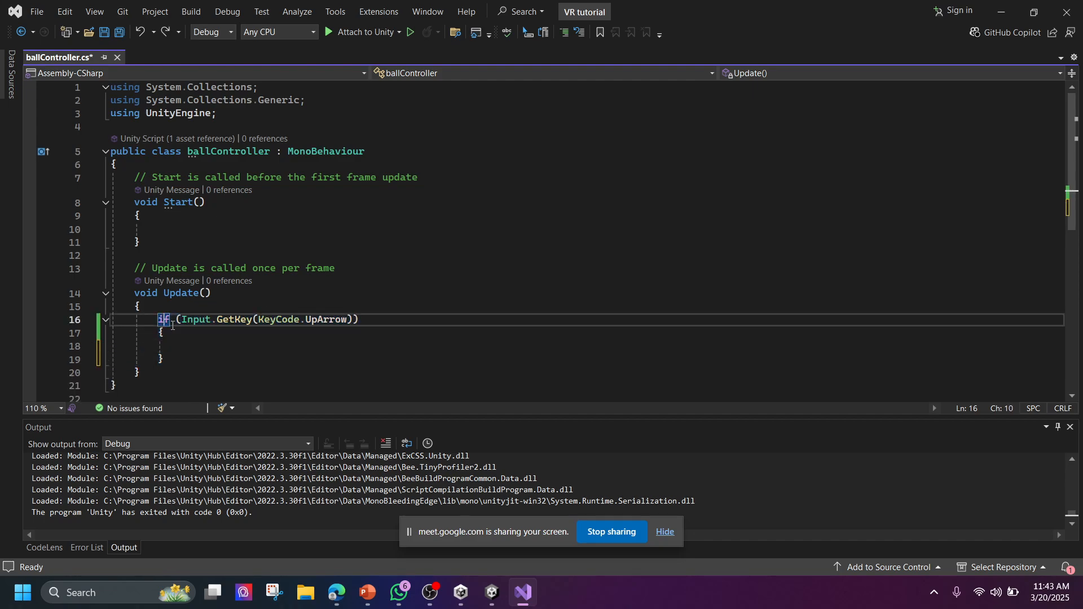
{"action": "left_click_drag", "start_coordinate": [169, 321], "coordinate": [157, 321]}
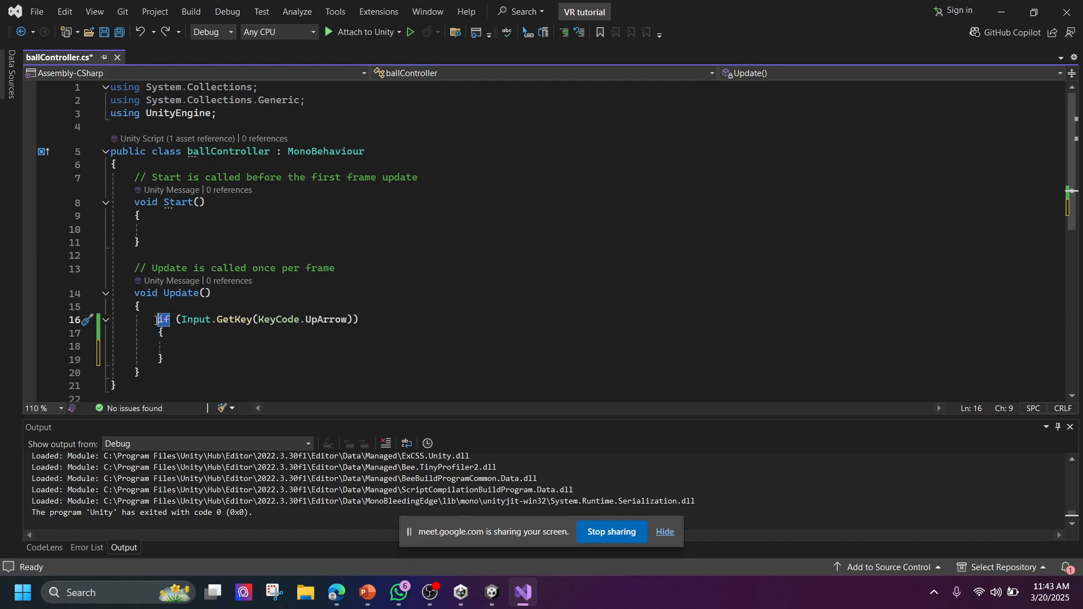
{"action": "key", "text": "BackSpace"}
{"action": "type", "text": "Debug"}
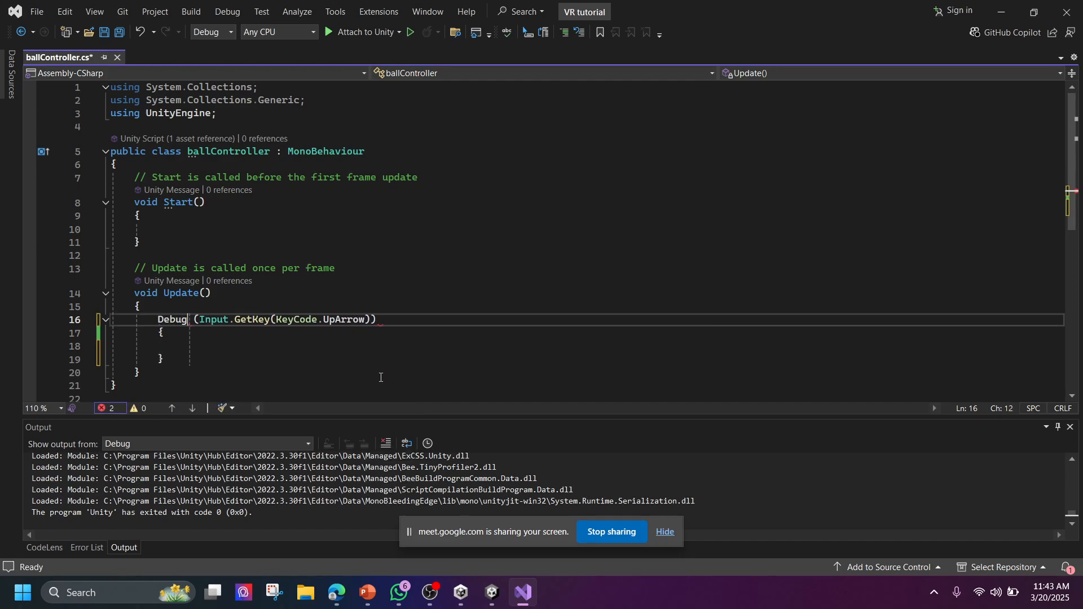
{"action": "type", "text": ".Log"}
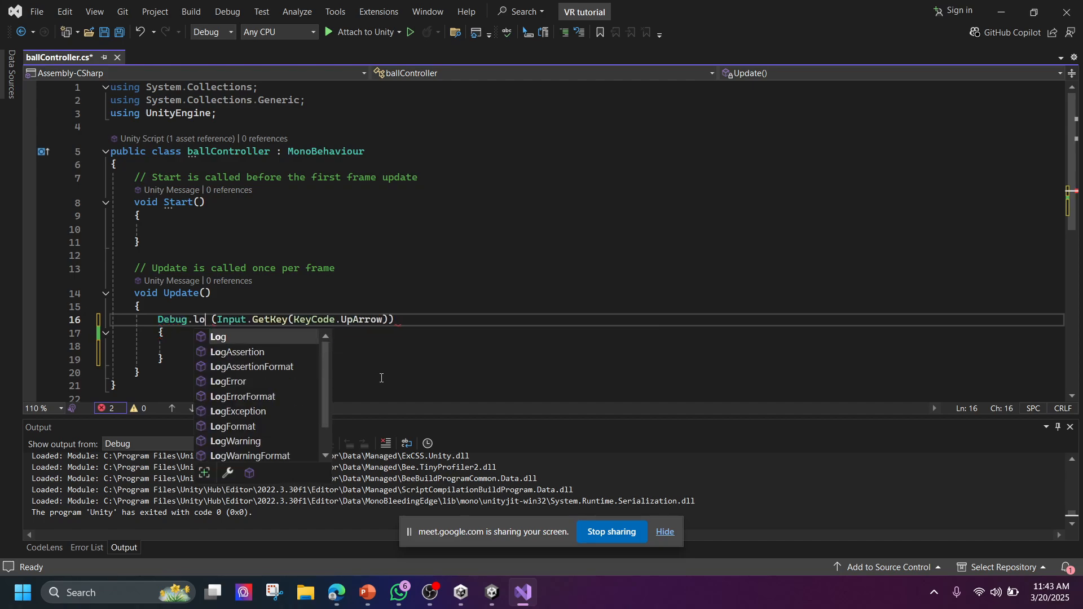
{"action": "left_click_drag", "start_coordinate": [159, 333], "coordinate": [172, 355]}
{"action": "key", "text": "BackSpace"}
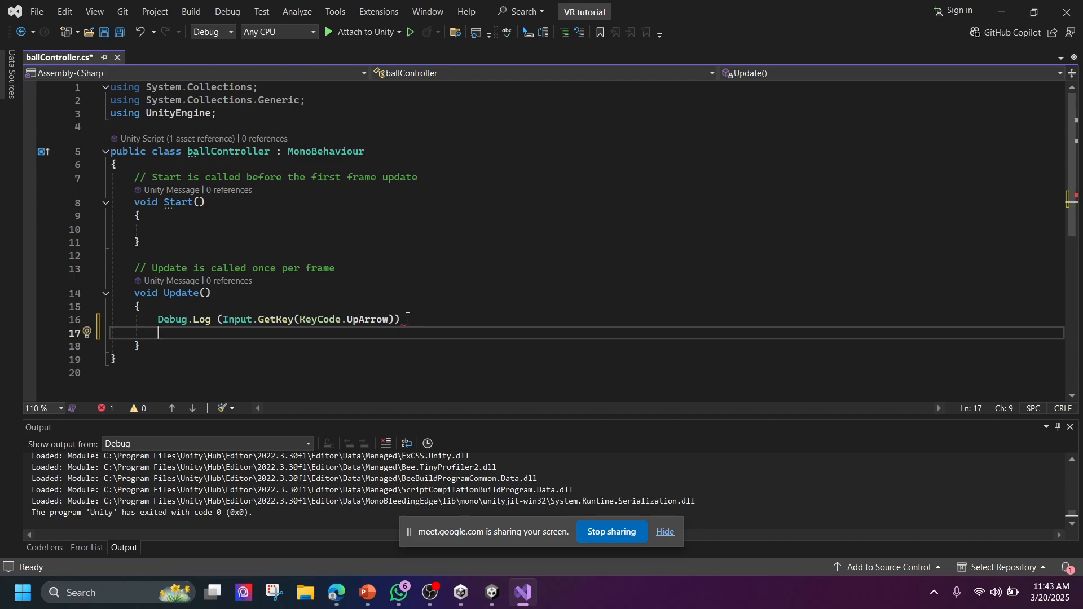
{"action": "left_click", "coordinate": [437, 317]}
{"action": "type", "text": ";"}
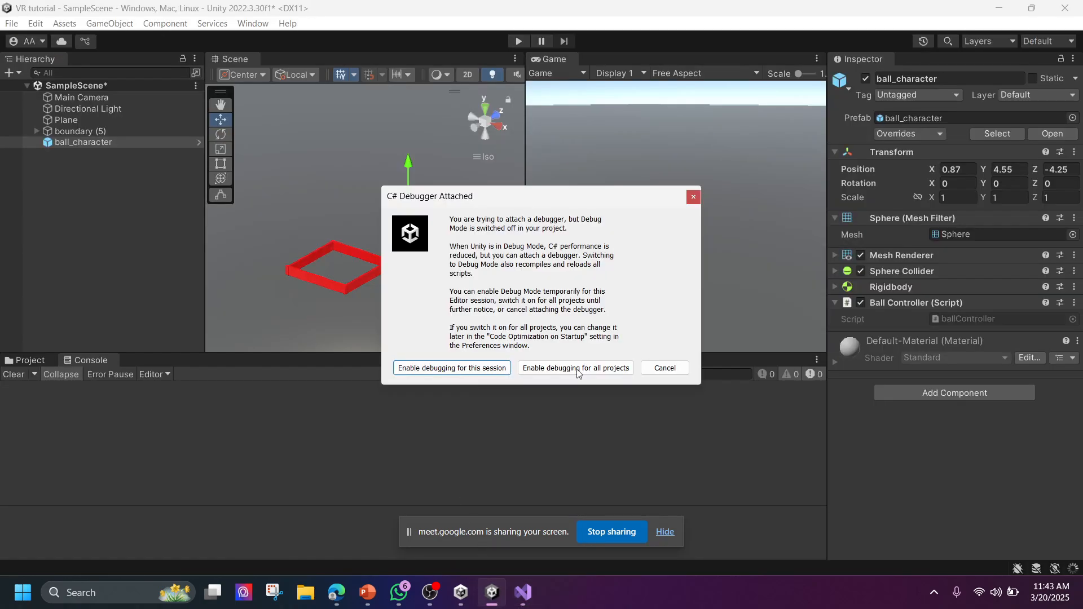
Cancel the request to enable debugging in Unity and run the scene in Play mode
{"action": "left_click", "coordinate": [664, 369]}
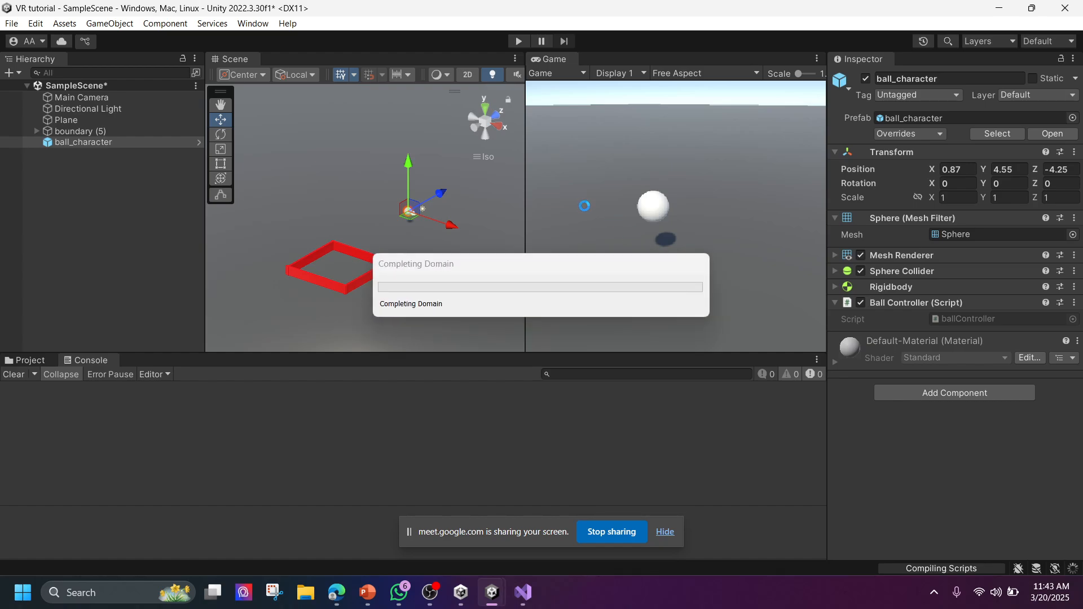
{"action": "left_click", "coordinate": [518, 40]}
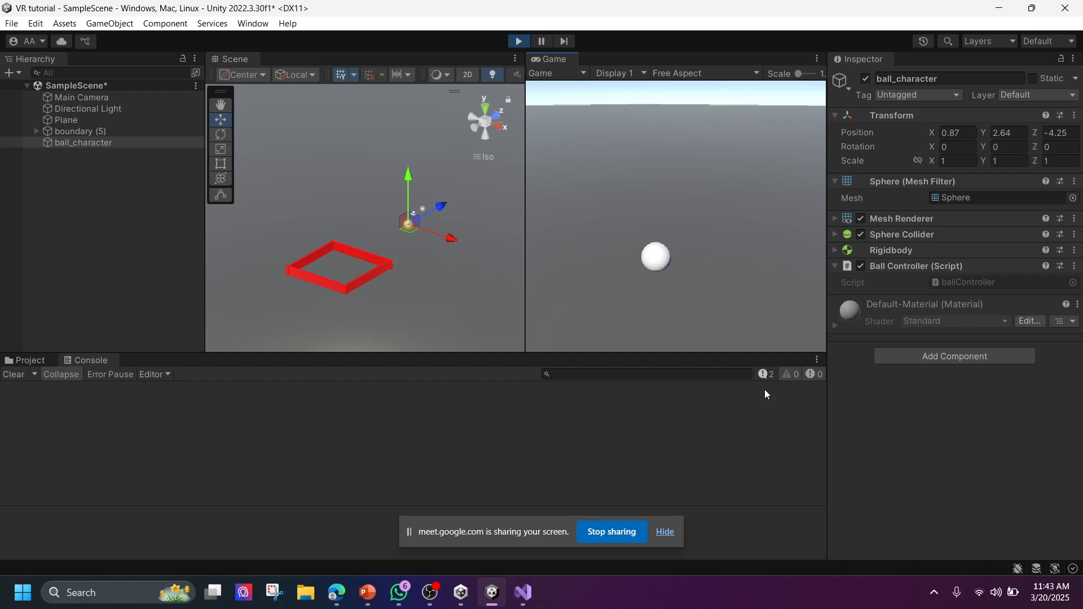
Show the log messages in the Console, inspect the logged up arrow key states and stop Play mode
{"action": "left_click", "coordinate": [766, 375]}
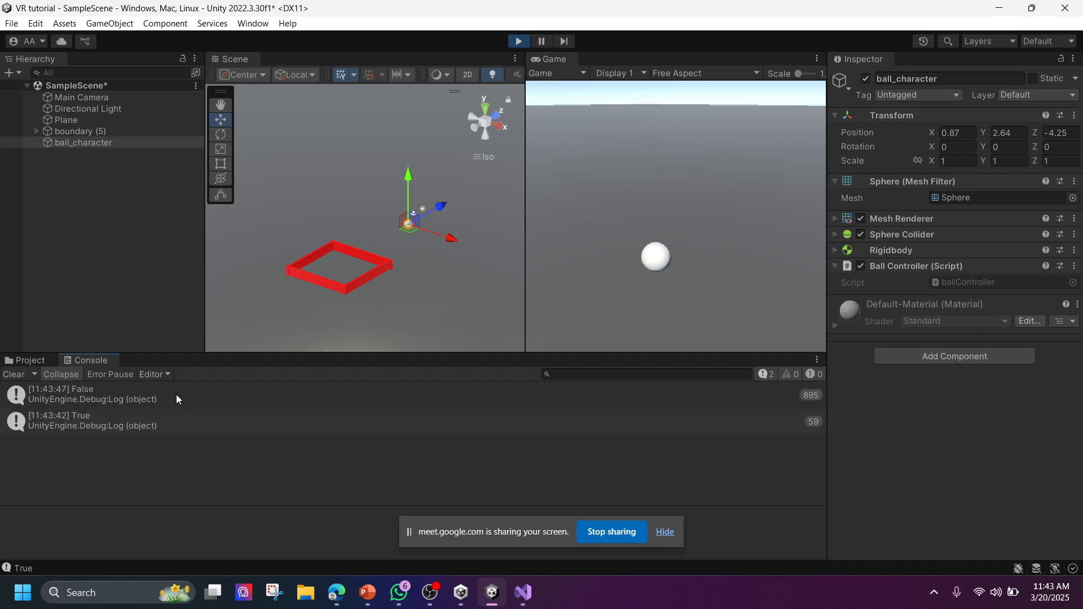
{"action": "left_click", "coordinate": [161, 422]}
{"action": "left_click", "coordinate": [161, 402]}
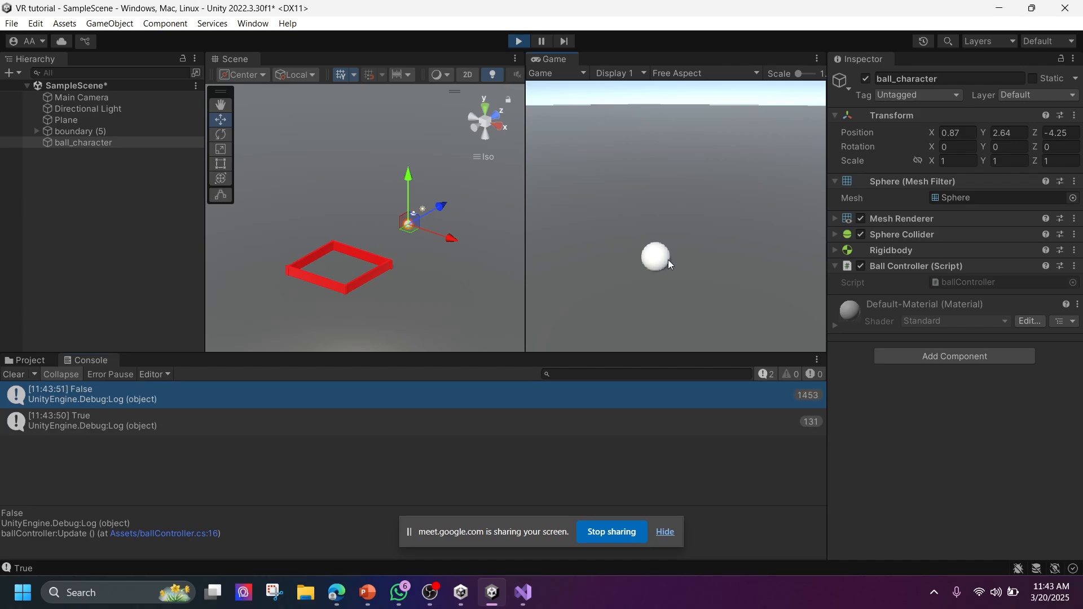
{"action": "left_click", "coordinate": [517, 42]}
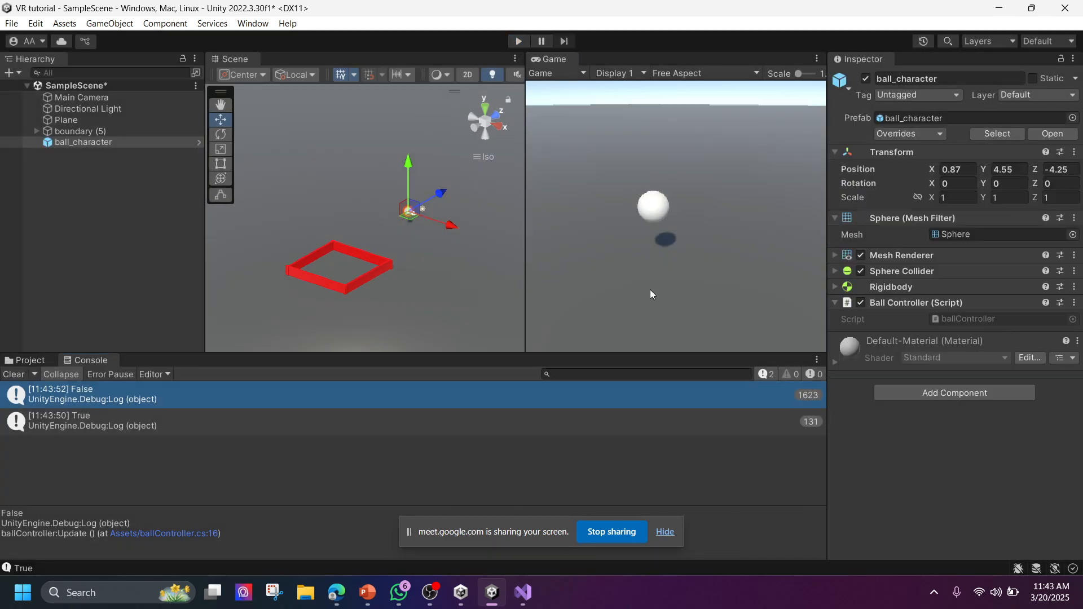
Review the forward-movement line on the Transform.Translate page in the browser, then return to the ballController script in Visual Studio
{"action": "mouse_move", "coordinate": [528, 594]}
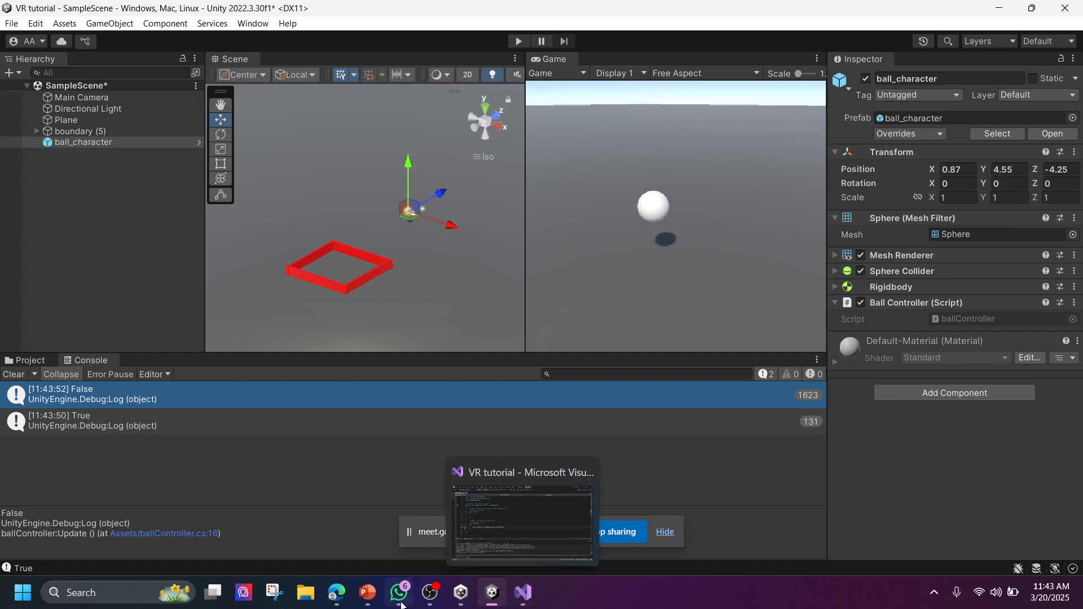
{"action": "mouse_move", "coordinate": [337, 592]}
{"action": "left_click", "coordinate": [282, 532]}
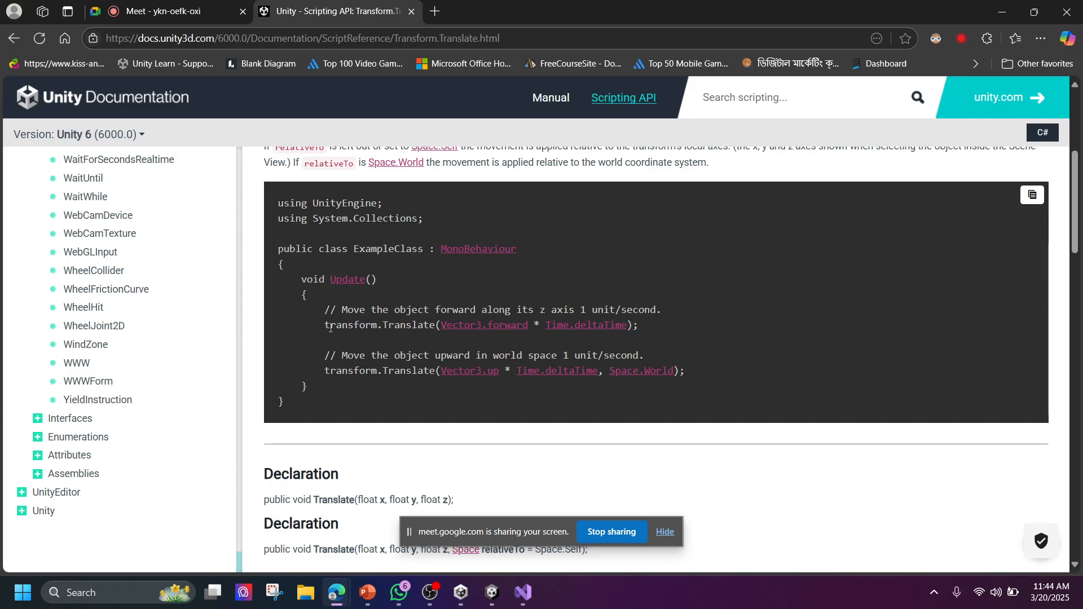
{"action": "left_click_drag", "start_coordinate": [321, 326], "coordinate": [626, 329]}
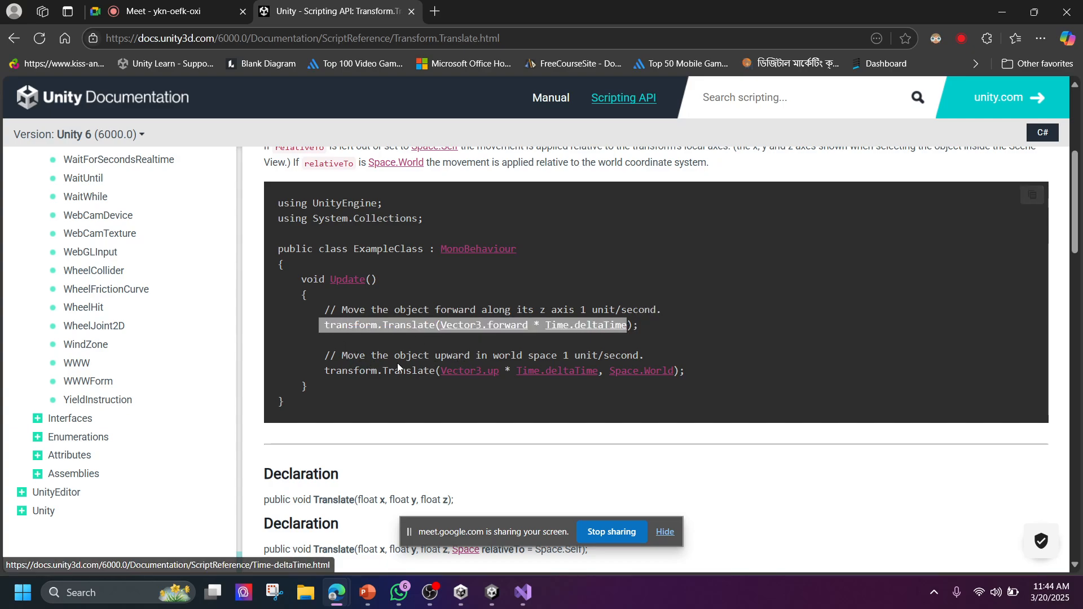
{"action": "scroll", "coordinate": [397, 365], "scroll_direction": "down", "scroll_amount": 2}
{"action": "scroll", "coordinate": [398, 370], "scroll_direction": "up", "scroll_amount": 2}
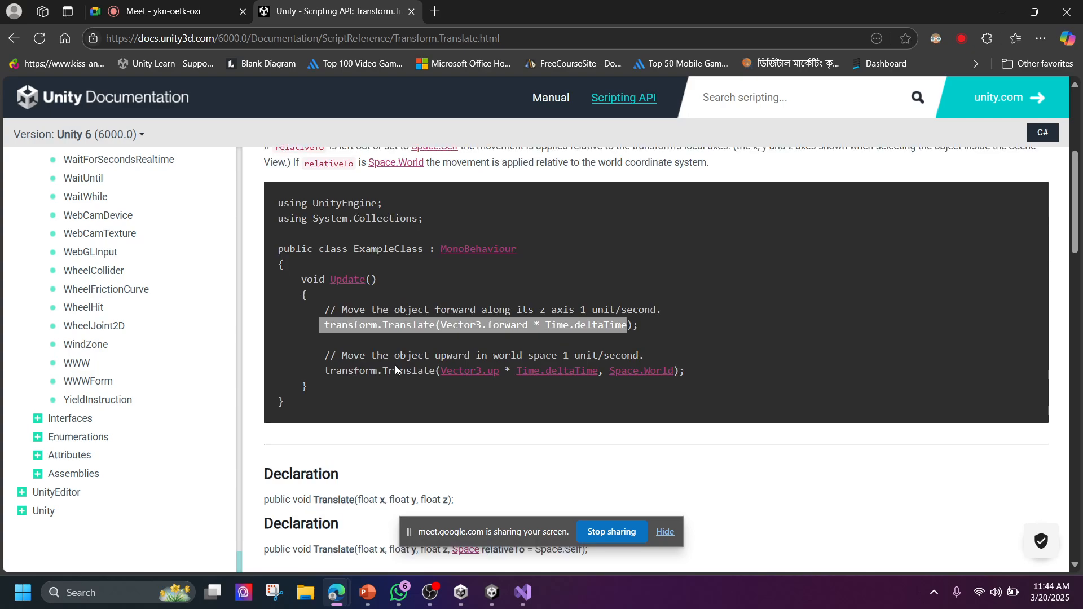
{"action": "left_click", "coordinate": [492, 592]}
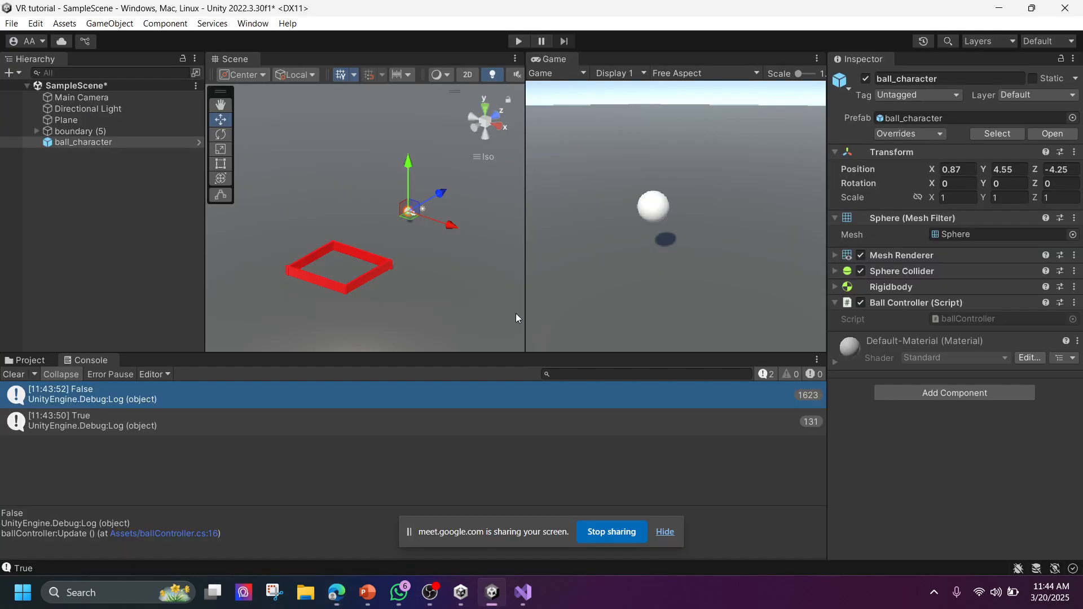
{"action": "left_click", "coordinate": [523, 593]}
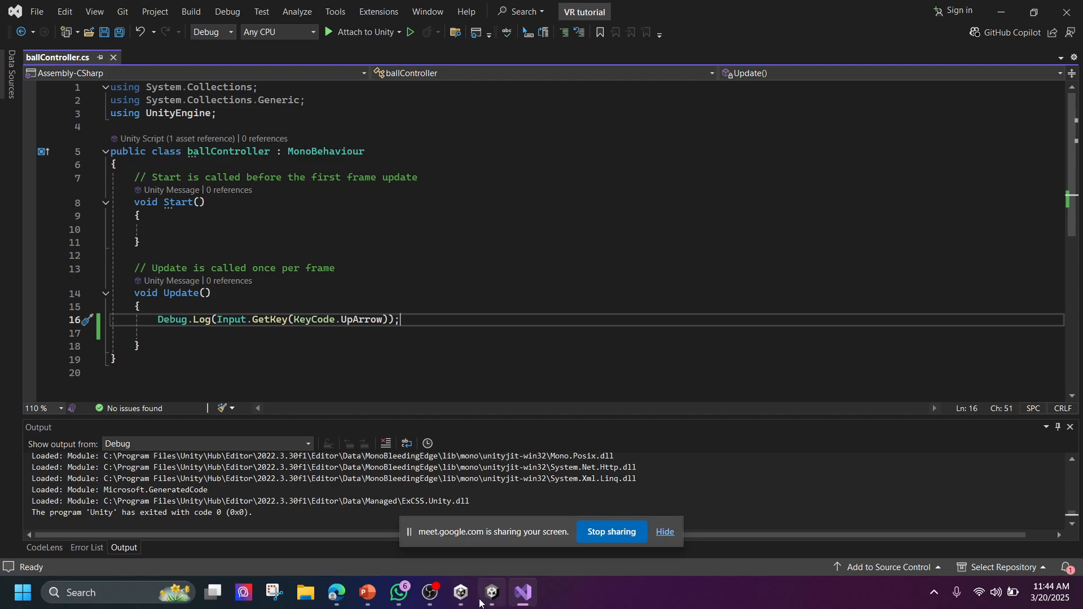
Switch to the browser and search the web for "vector3.velocity change unity"
{"action": "mouse_move", "coordinate": [304, 323]}
{"action": "mouse_move", "coordinate": [497, 602]}
{"action": "mouse_move", "coordinate": [337, 592]}
{"action": "left_click", "coordinate": [300, 527]}
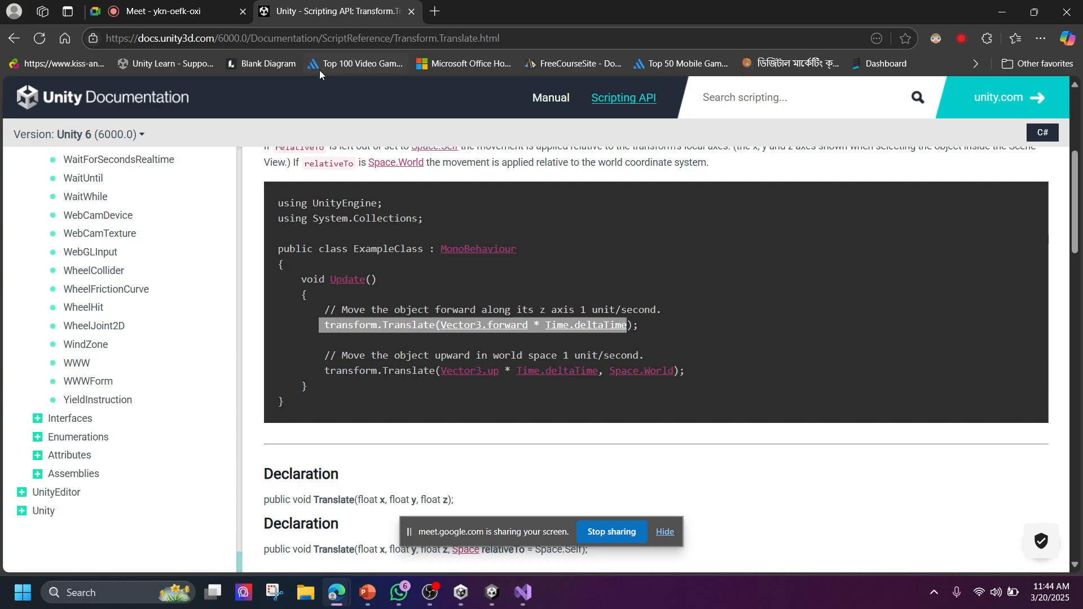
{"action": "left_click", "coordinate": [304, 40]}
{"action": "type", "text": "vel"}
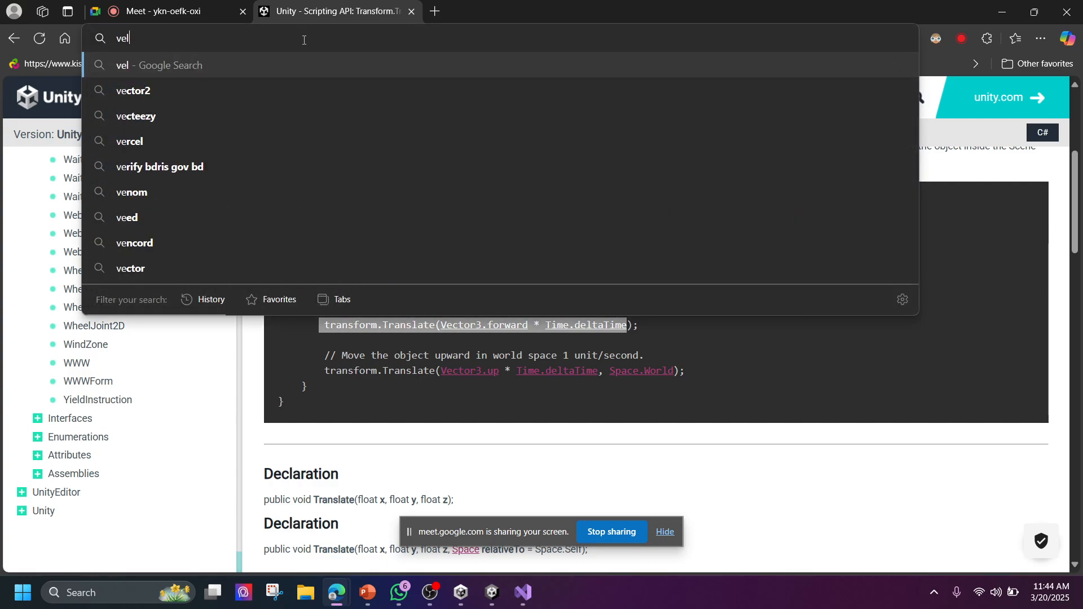
{"action": "key", "text": "BackSpace"}
{"action": "key", "text": "BackSpace"}
{"action": "type", "text": "vec"}
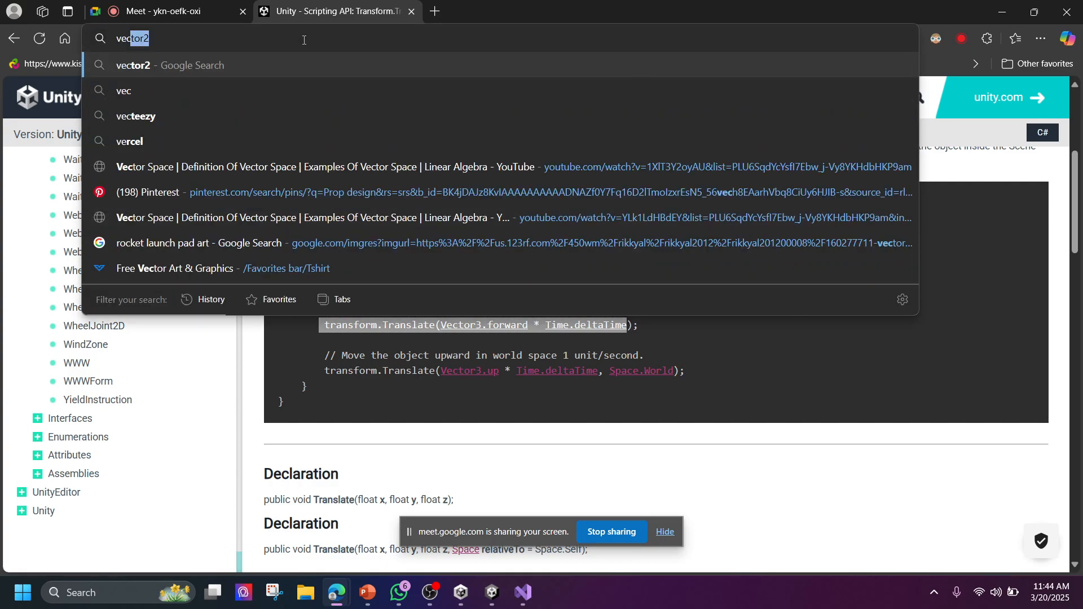
{"action": "type", "text": "tor3.v"}
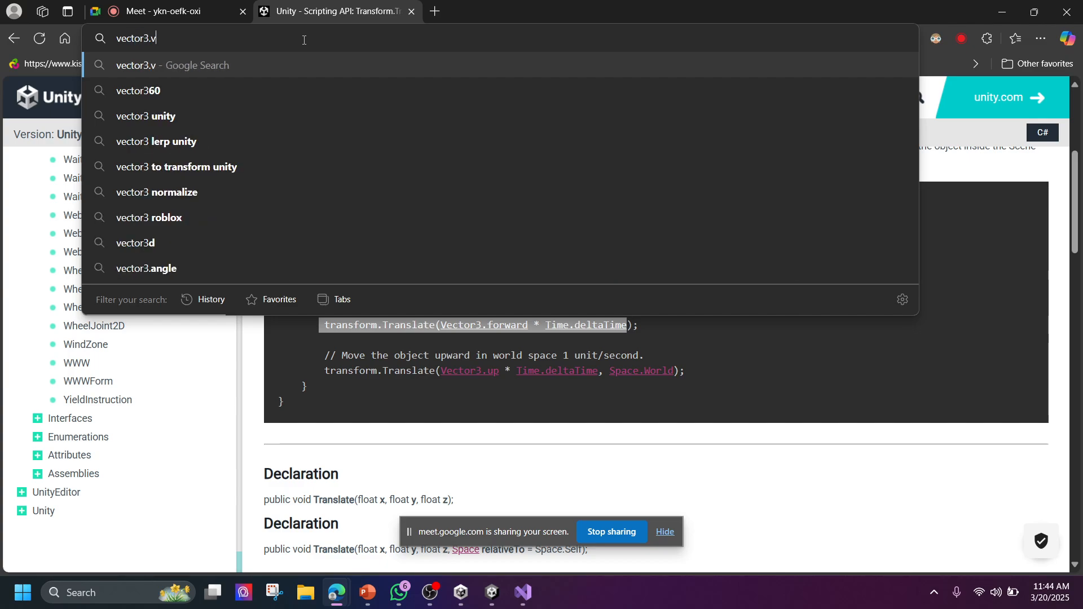
{"action": "type", "text": "elocity change unity"}
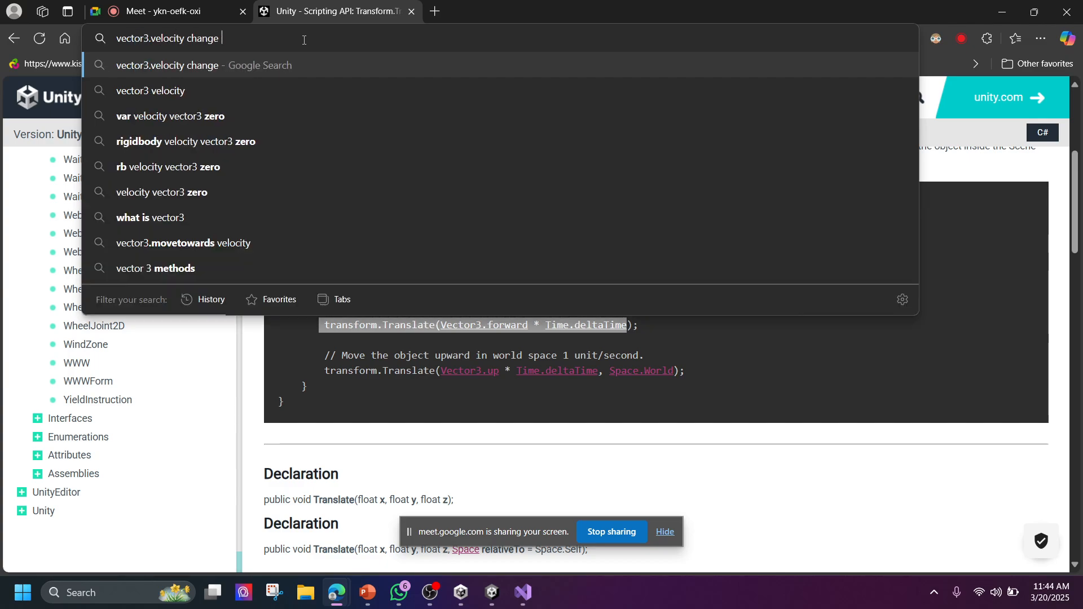
{"action": "key", "text": "Return"}
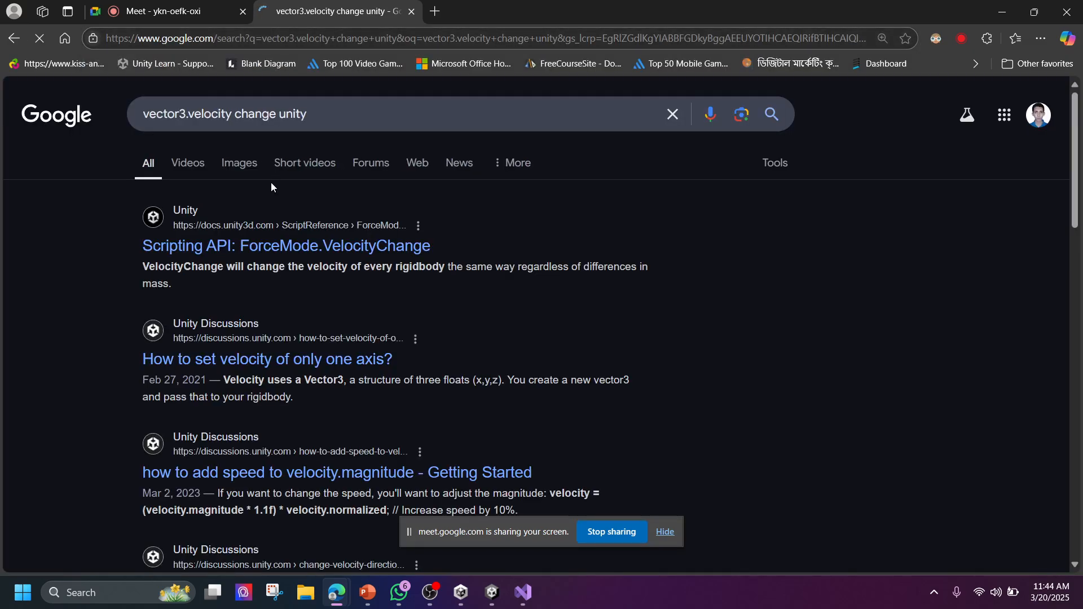
Open the Scripting API page for ForceMode.VelocityChange and examine its example code
{"action": "left_click", "coordinate": [314, 247]}
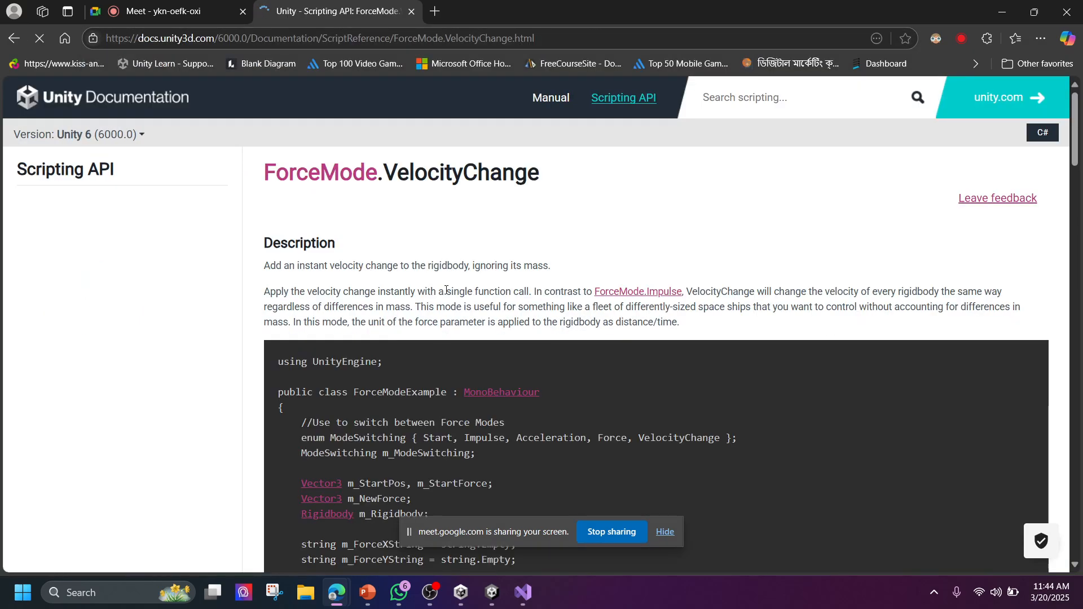
{"action": "scroll", "coordinate": [441, 310], "scroll_direction": "down", "scroll_amount": 6}
{"action": "scroll", "coordinate": [499, 362], "scroll_direction": "down", "scroll_amount": 2}
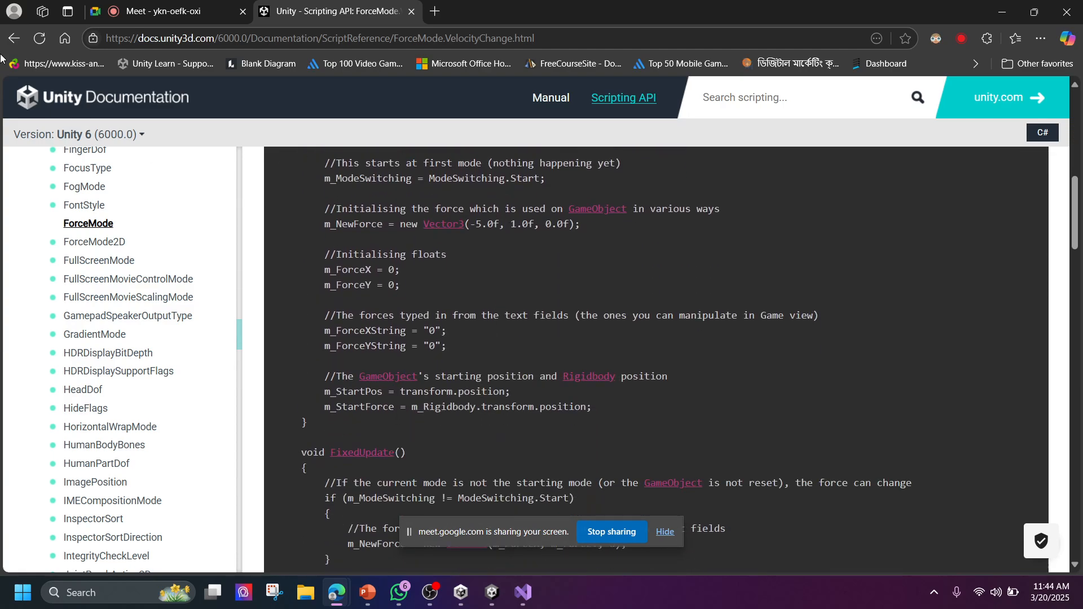
Return to the Google results and search for "vector3.velocity movement unity" instead
{"action": "key", "text": "alt+Left"}
{"action": "scroll", "coordinate": [397, 301], "scroll_direction": "down", "scroll_amount": 2}
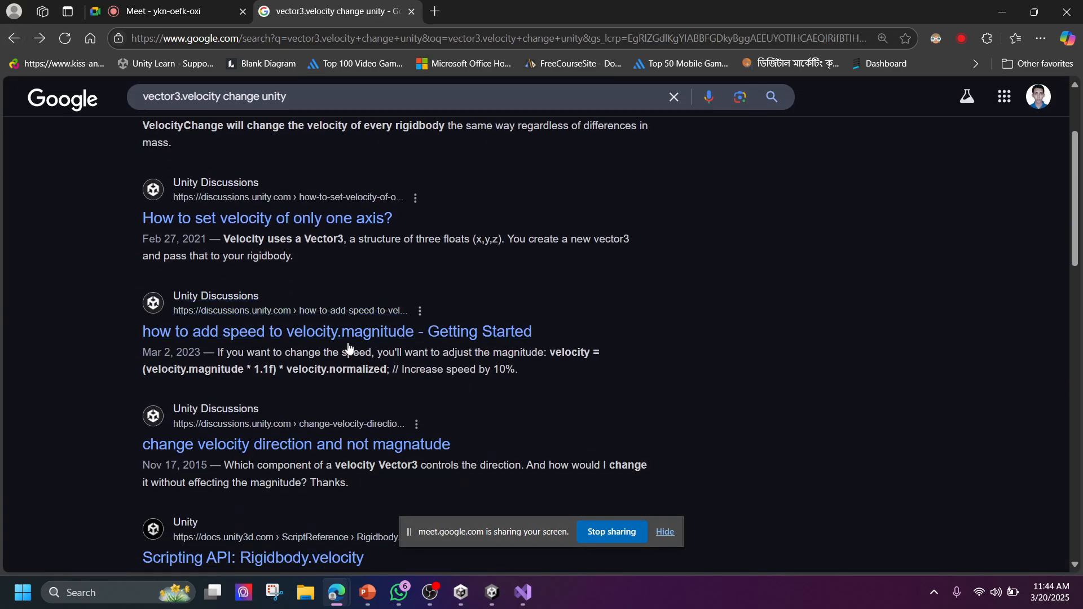
{"action": "scroll", "coordinate": [354, 338], "scroll_direction": "up", "scroll_amount": 3}
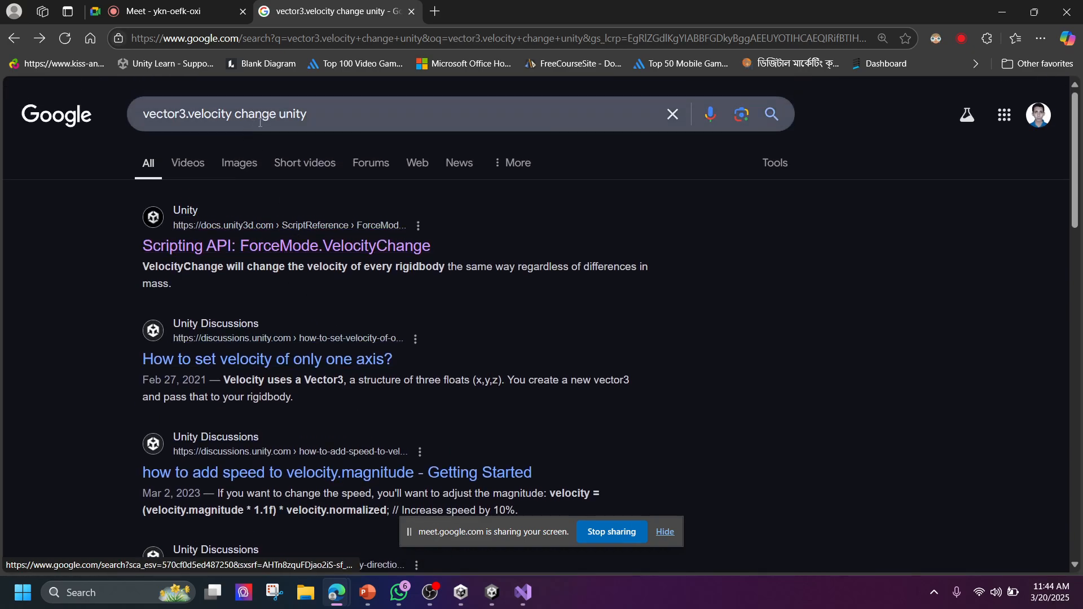
{"action": "left_click_drag", "start_coordinate": [308, 115], "coordinate": [236, 116]}
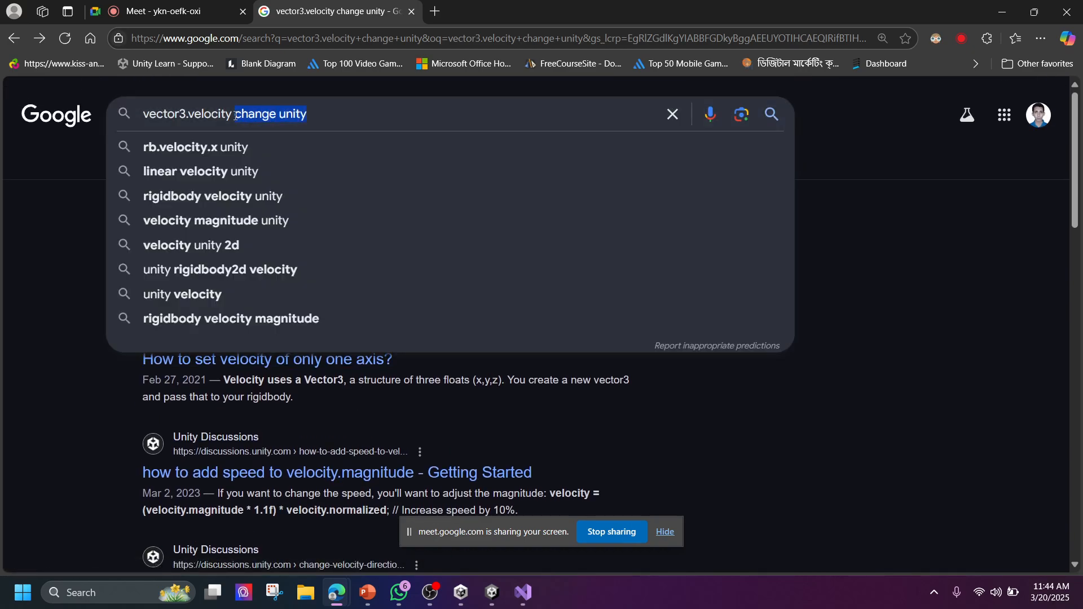
{"action": "type", "text": "movement uni"}
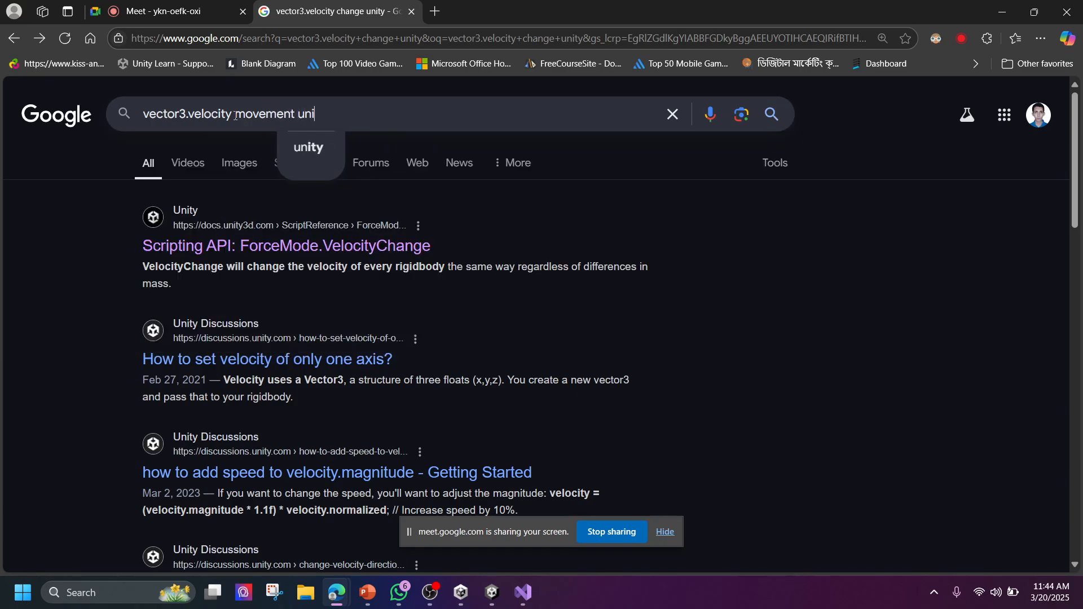
{"action": "type", "text": "ty"}
{"action": "key", "text": "Return"}
Open the "Velocity-Based Movement?" thread on Unity Discussions and examine the Update and FixedUpdate methods in its PlayerController code
{"action": "scroll", "coordinate": [355, 280], "scroll_direction": "down", "scroll_amount": 5}
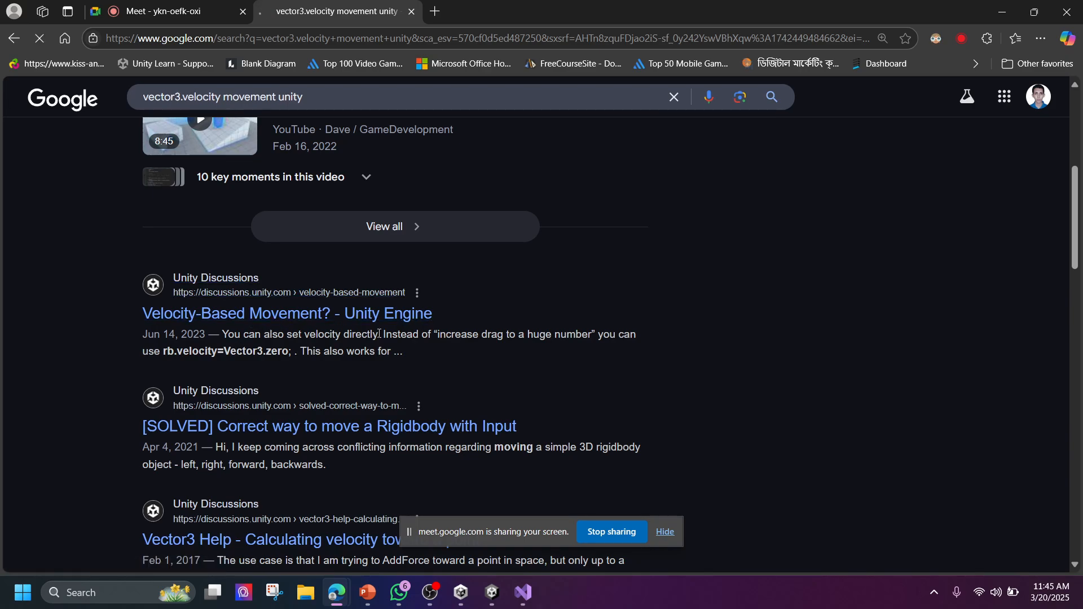
{"action": "left_click", "coordinate": [557, 317]}
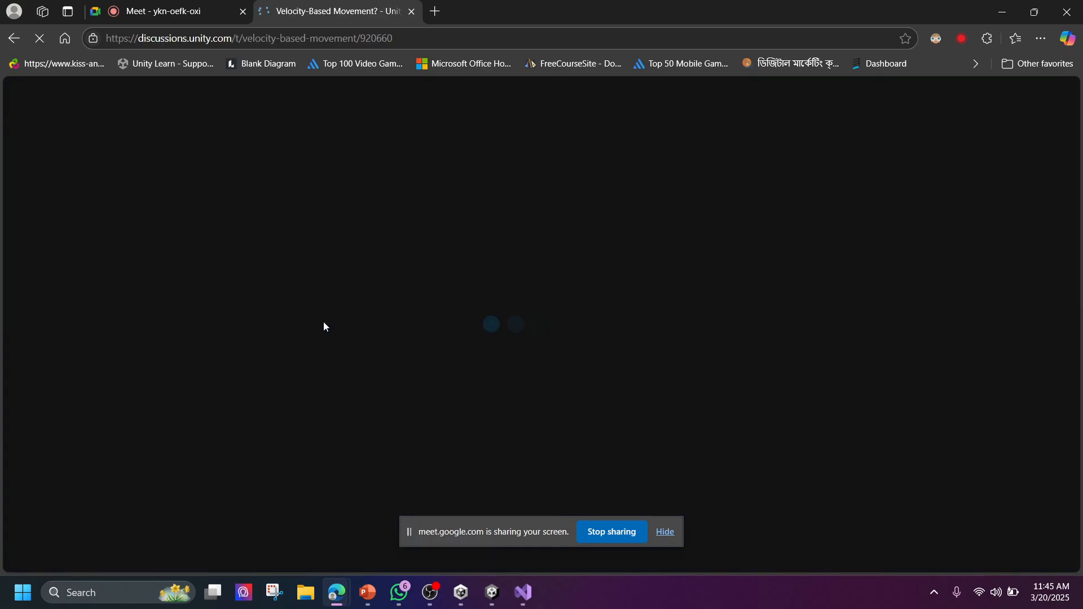
{"action": "scroll", "coordinate": [483, 376], "scroll_direction": "down", "scroll_amount": 7}
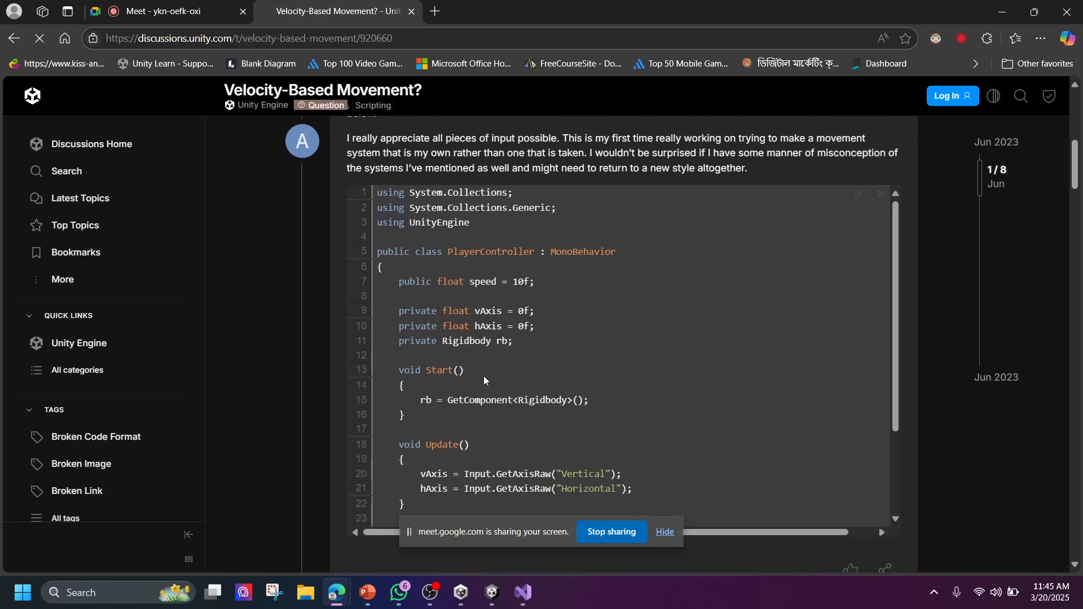
{"action": "scroll", "coordinate": [483, 376], "scroll_direction": "down", "scroll_amount": 1}
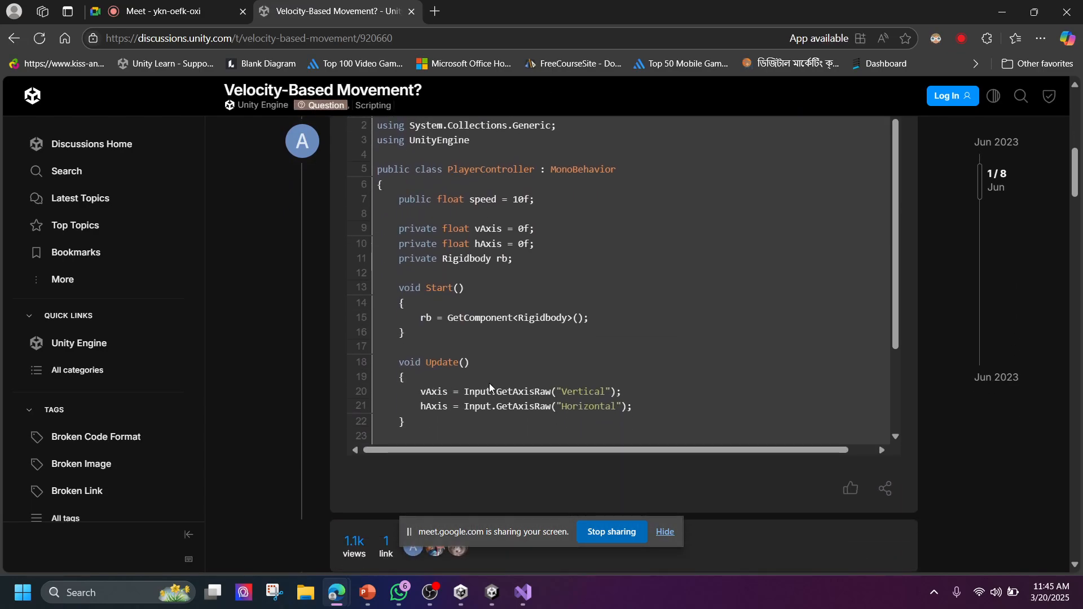
{"action": "scroll", "coordinate": [490, 387], "scroll_direction": "down", "scroll_amount": 2}
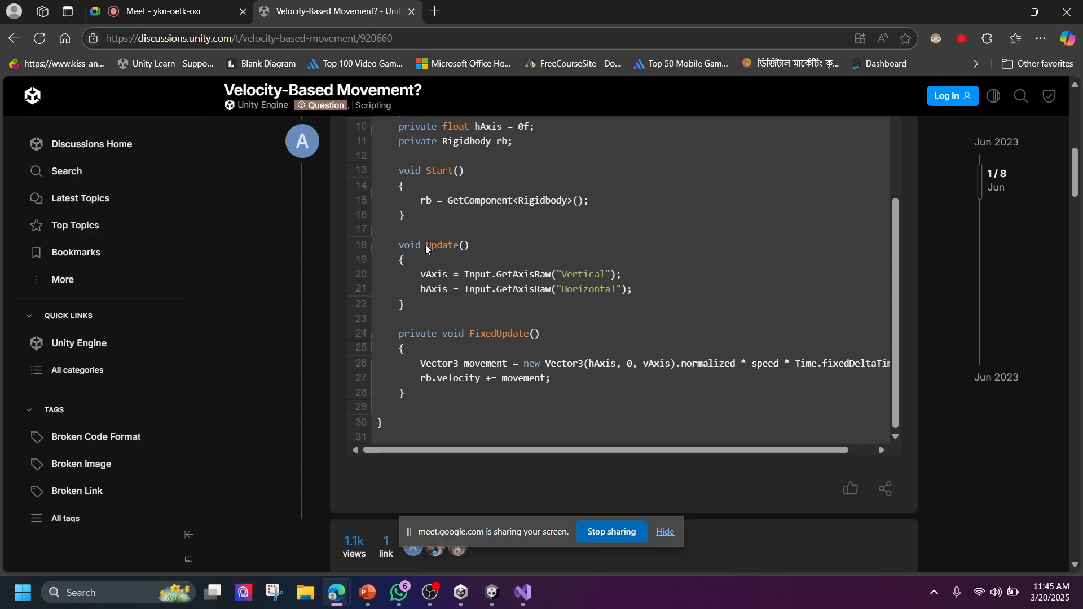
{"action": "left_click_drag", "start_coordinate": [419, 364], "coordinate": [456, 245]}
{"action": "left_click", "coordinate": [455, 245]}
Switch to Visual Studio and rename the Update method in ballController to FixedUpdate
{"action": "left_click", "coordinate": [523, 593]}
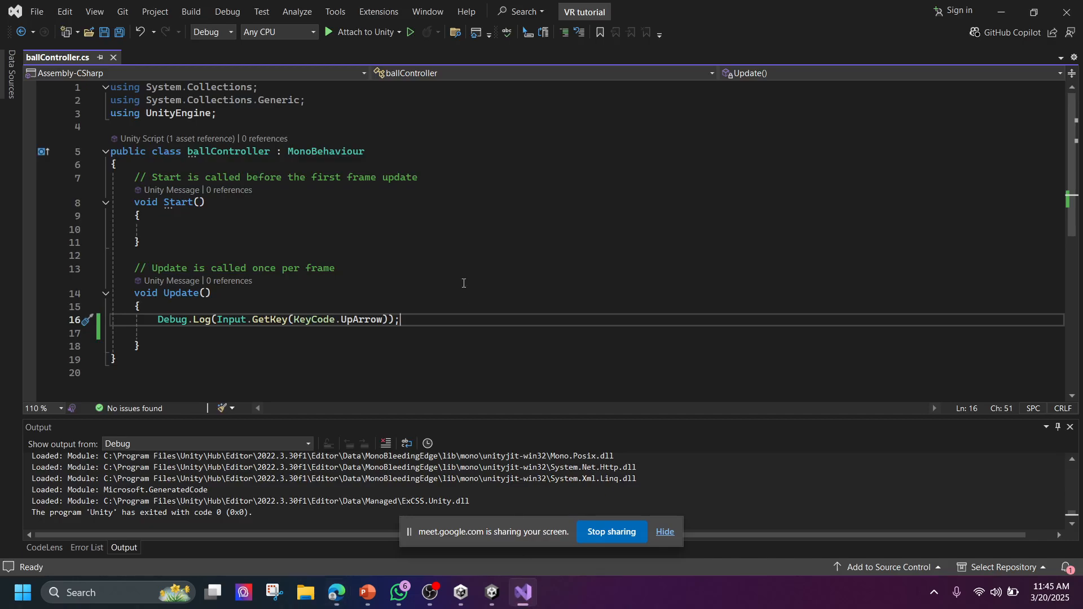
{"action": "left_click", "coordinate": [162, 293]}
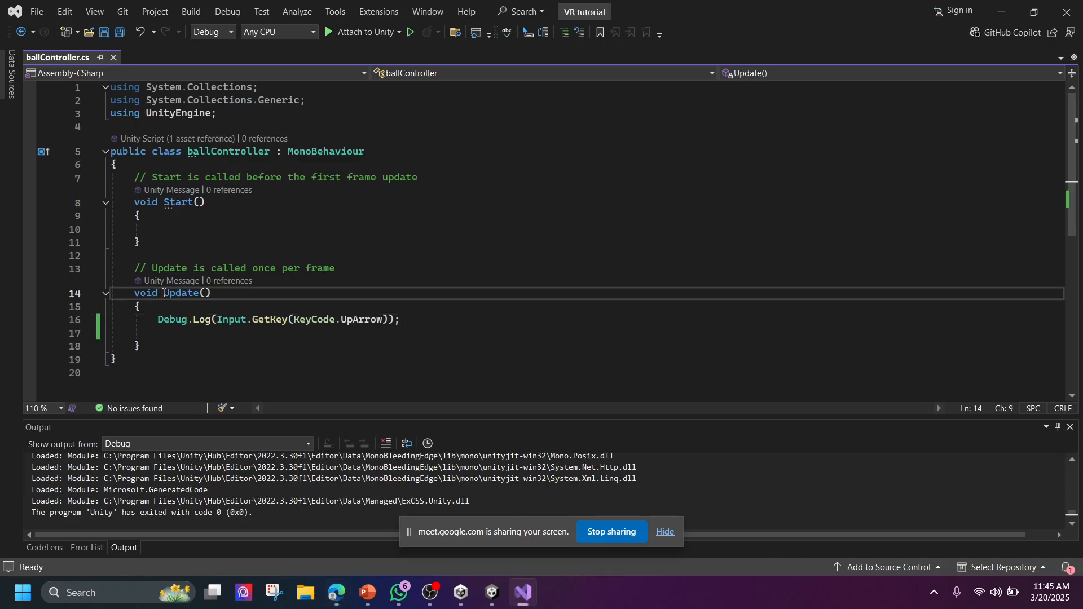
{"action": "left_click", "coordinate": [164, 293]}
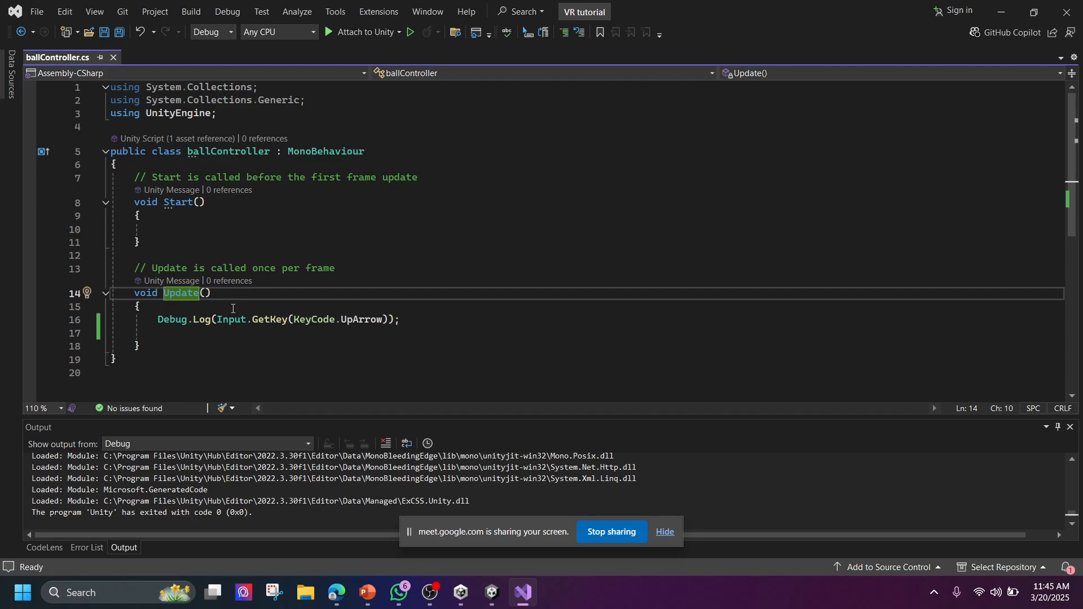
{"action": "type", "text": "Fixed"}
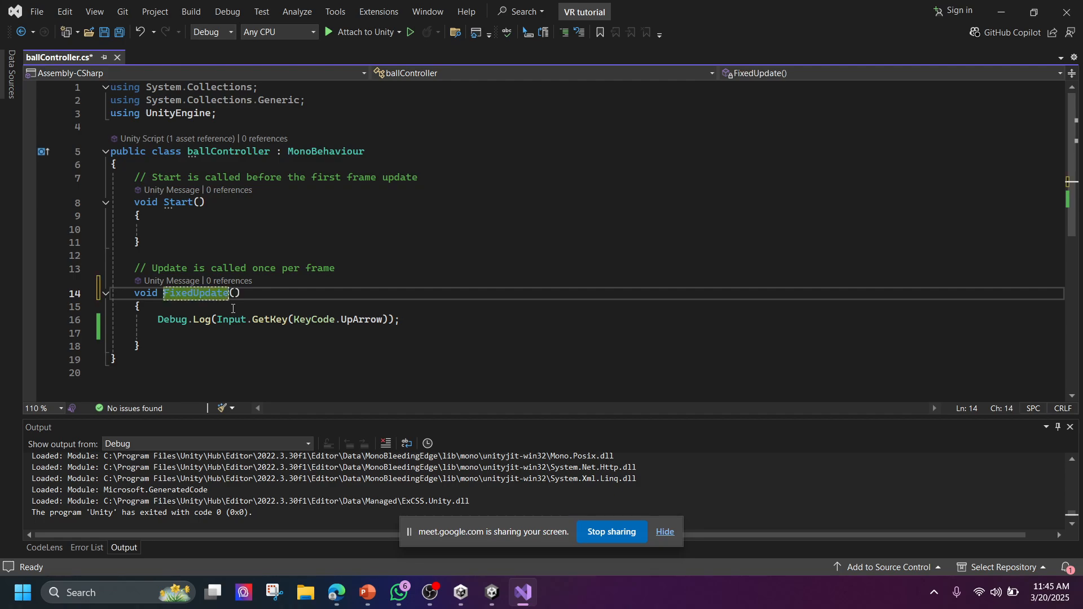
{"action": "left_click", "coordinate": [250, 309]}
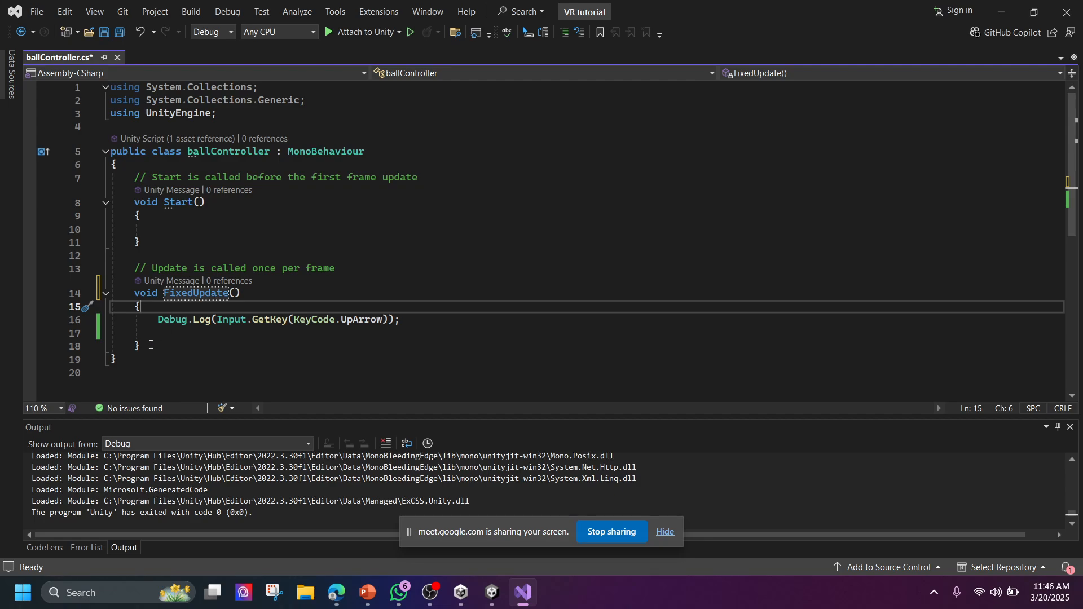
Replace the Debug.Log line in FixedUpdate with transform.Translate(Vector3.forward * Time.deltaTime); after checking the Meet call in the browser
{"action": "left_click_drag", "start_coordinate": [157, 319], "coordinate": [407, 323]}
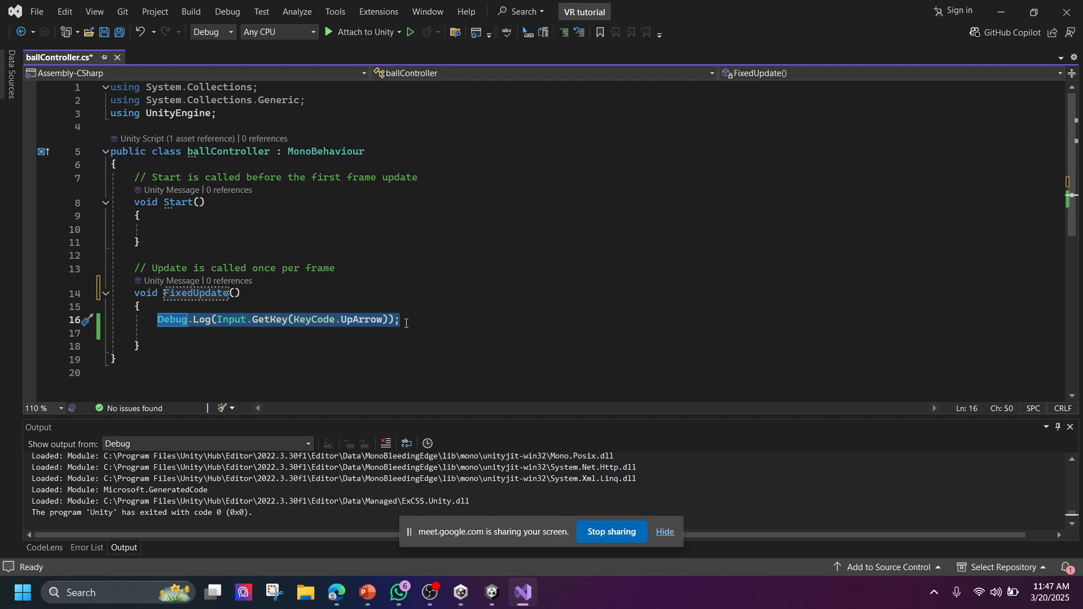
{"action": "mouse_move", "coordinate": [337, 592]}
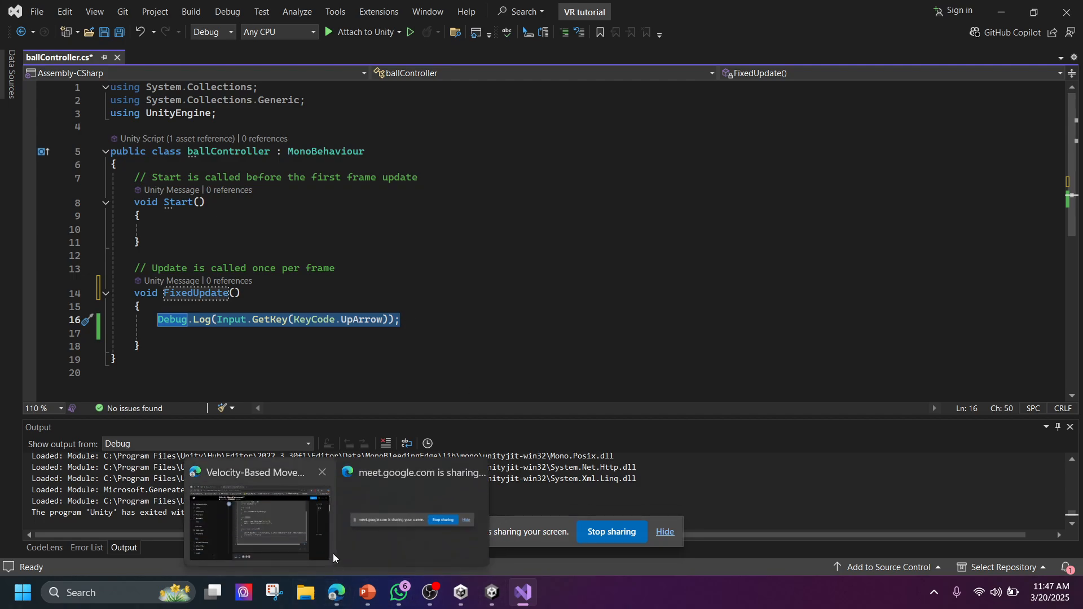
{"action": "left_click", "coordinate": [320, 543]}
{"action": "left_click", "coordinate": [179, 4]}
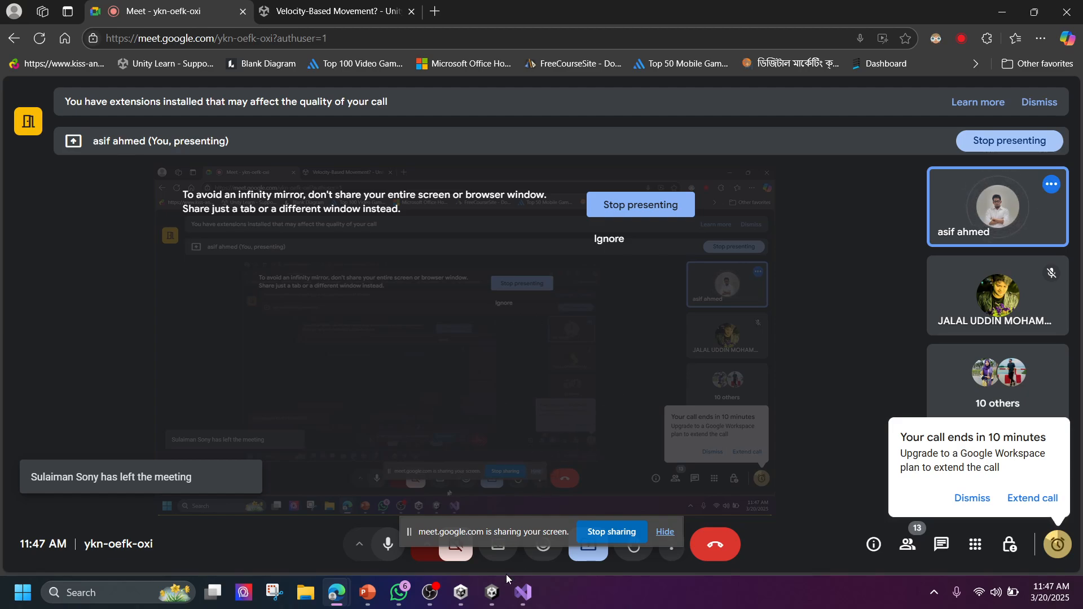
{"action": "left_click", "coordinate": [520, 592]}
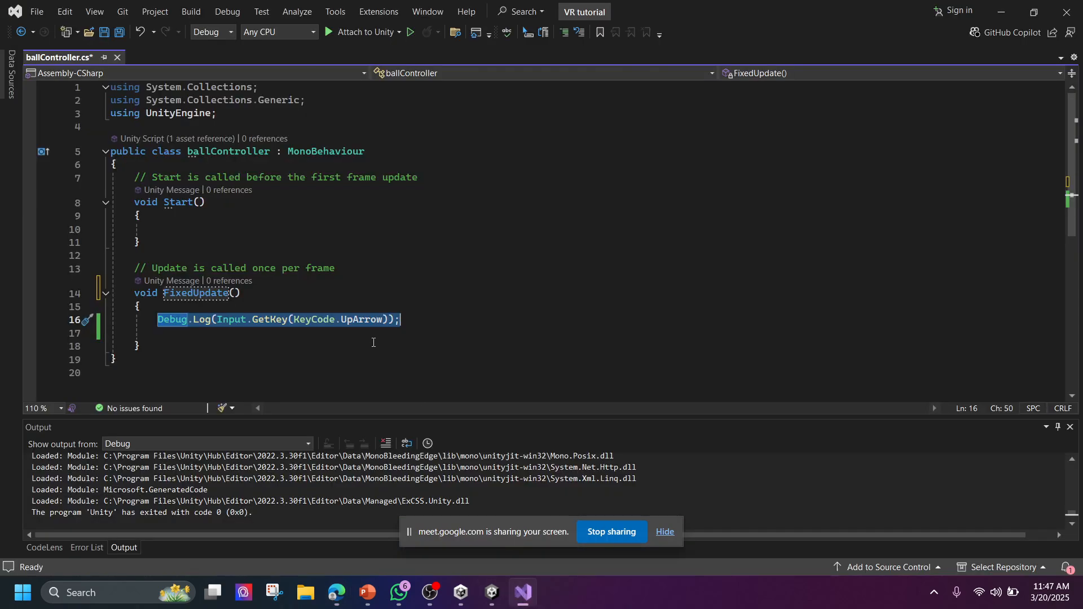
{"action": "type", "text": "transform.Translate(Vector3.forward * Time.deltaTime);"}
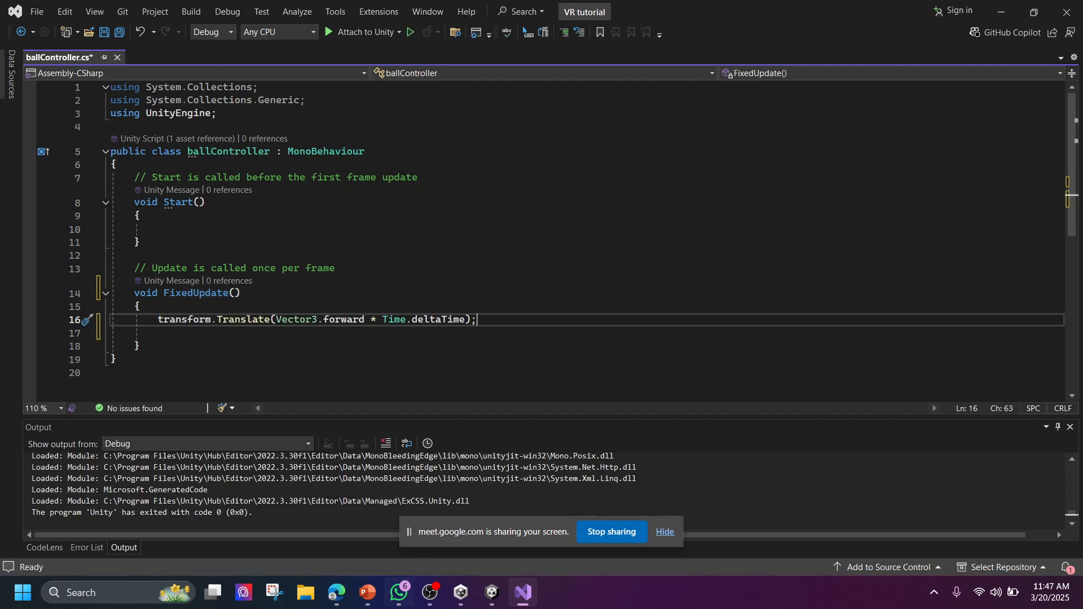
Copy the Vector3 movement and rb.velocity += movement lines from the FixedUpdate method in the browser's Velocity-Based Movement thread
{"action": "mouse_move", "coordinate": [337, 592]}
{"action": "left_click", "coordinate": [281, 510]}
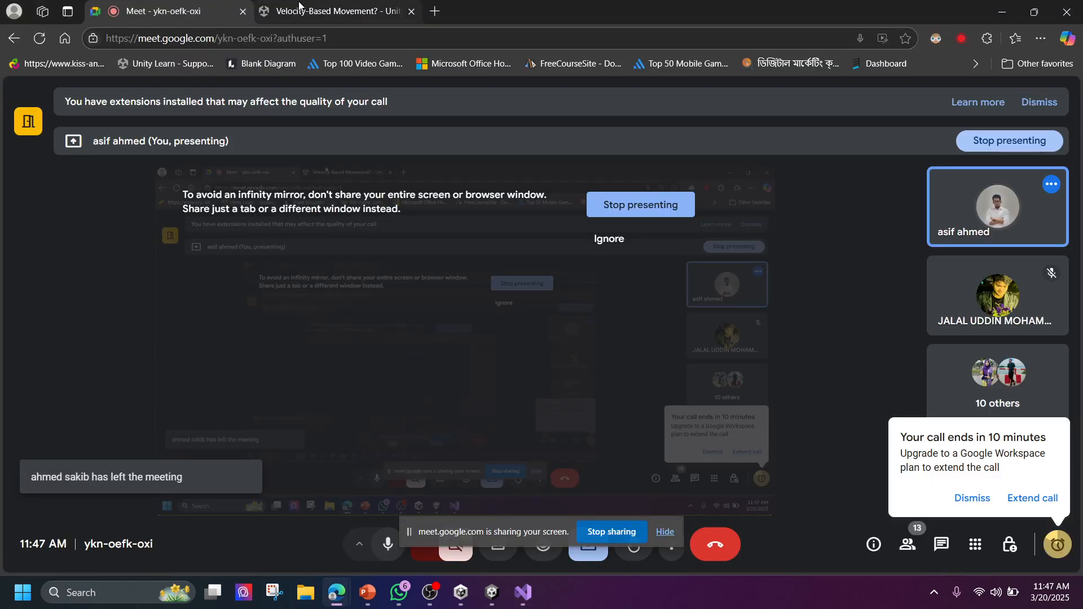
{"action": "left_click", "coordinate": [299, 10]}
{"action": "left_click", "coordinate": [513, 307]}
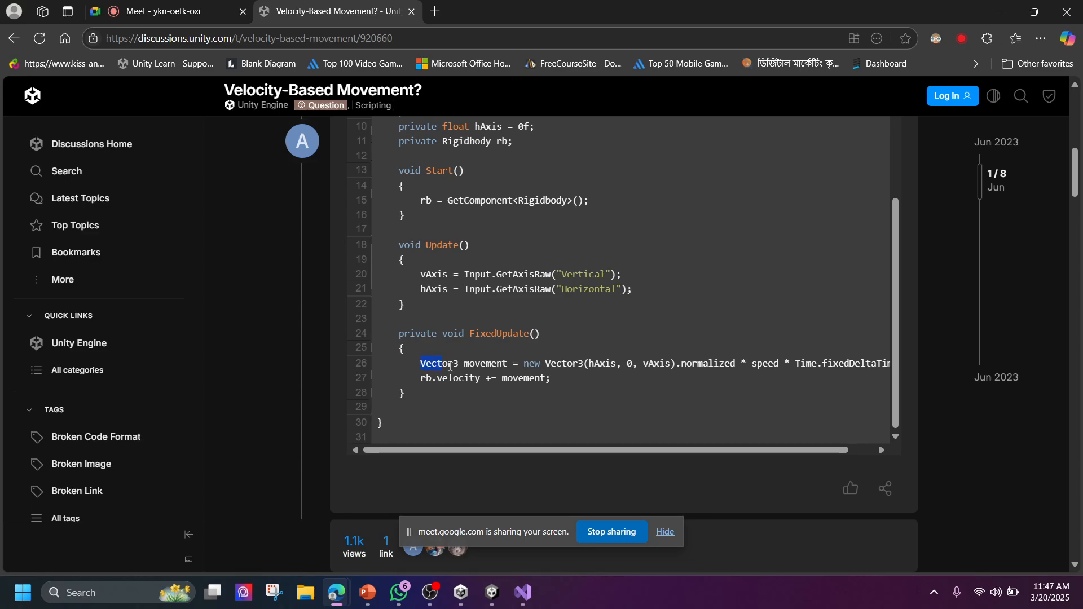
{"action": "left_click_drag", "start_coordinate": [451, 367], "coordinate": [601, 380]}
{"action": "key", "text": "ctrl+c"}
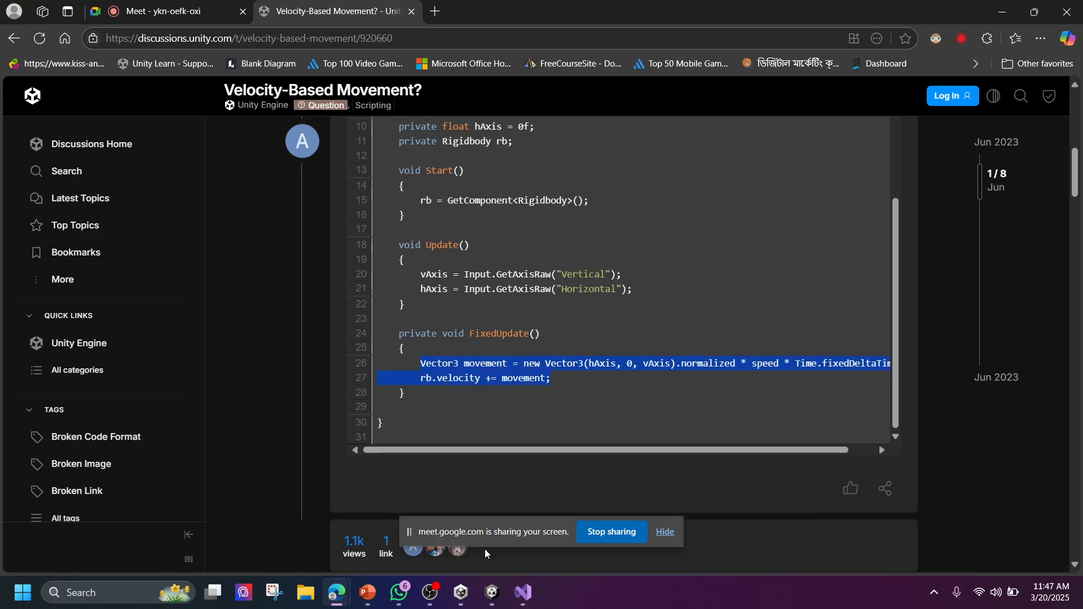
In Visual Studio, replace the statement inside FixedUpdate with the copied movement vector and rb.velocity lines, and review their variables
{"action": "left_click", "coordinate": [524, 593]}
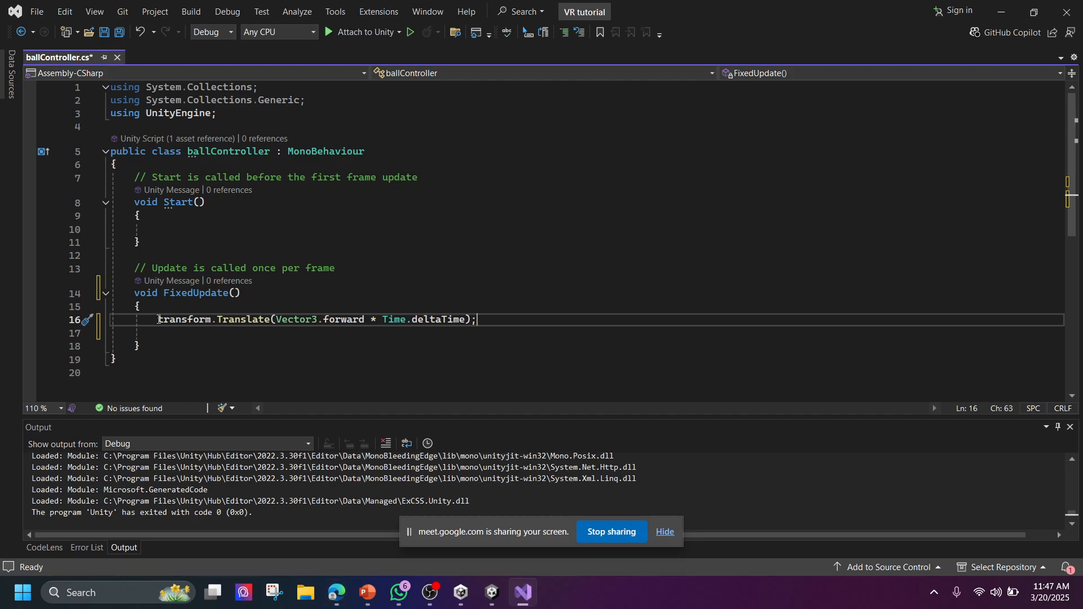
{"action": "left_click_drag", "start_coordinate": [158, 319], "coordinate": [500, 319]}
{"action": "key", "text": "ctrl+v"}
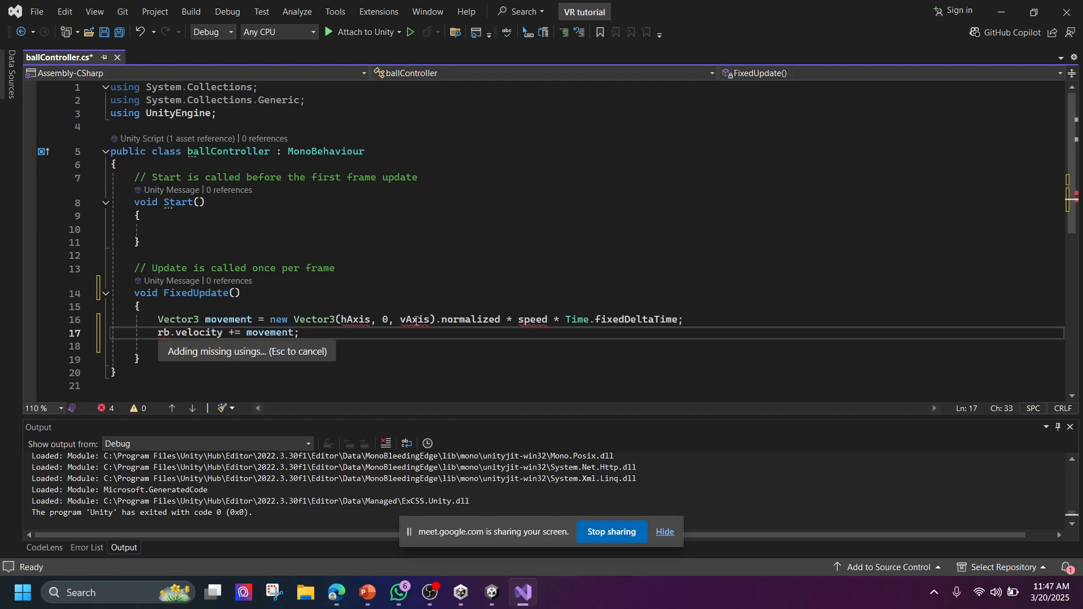
{"action": "left_click", "coordinate": [235, 319]}
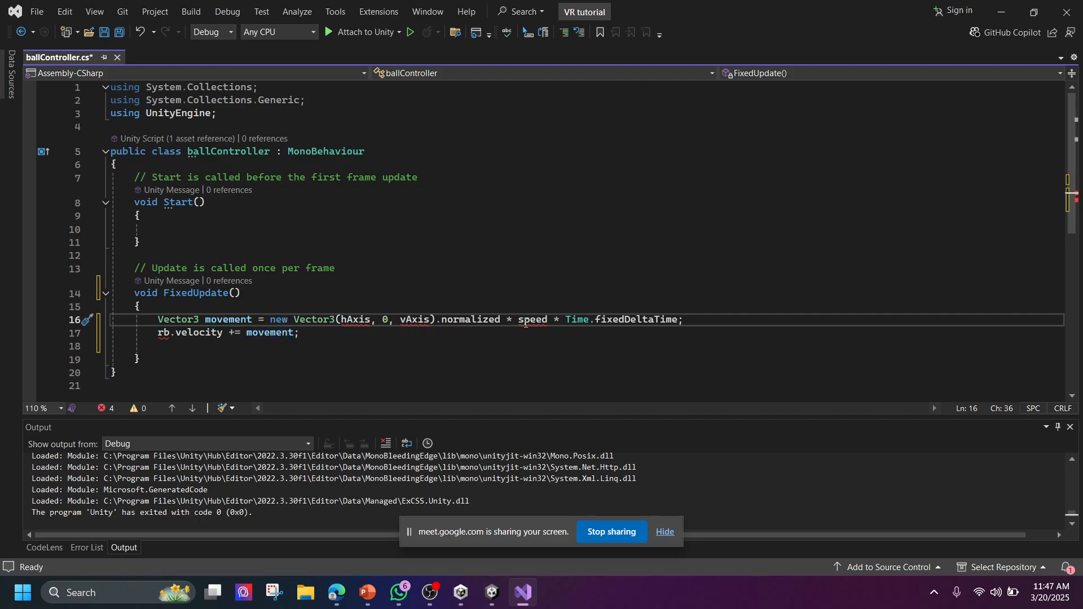
{"action": "left_click", "coordinate": [199, 333]}
{"action": "left_click", "coordinate": [266, 338]}
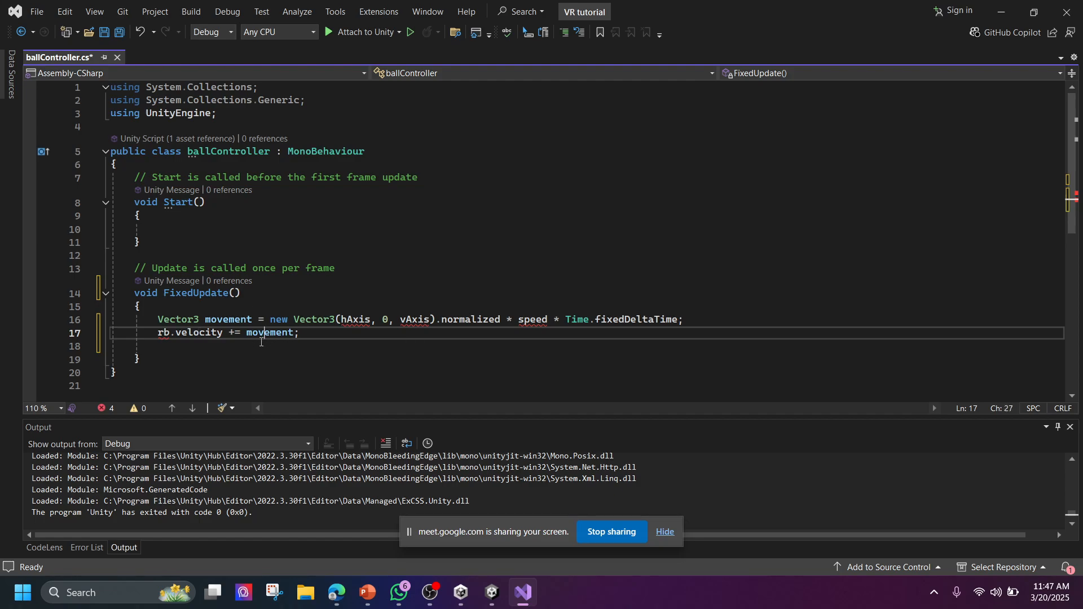
{"action": "left_click", "coordinate": [168, 335]}
Declare the field public Rigidbody rb; at the beginning of the ballController class
{"action": "left_click", "coordinate": [176, 170]}
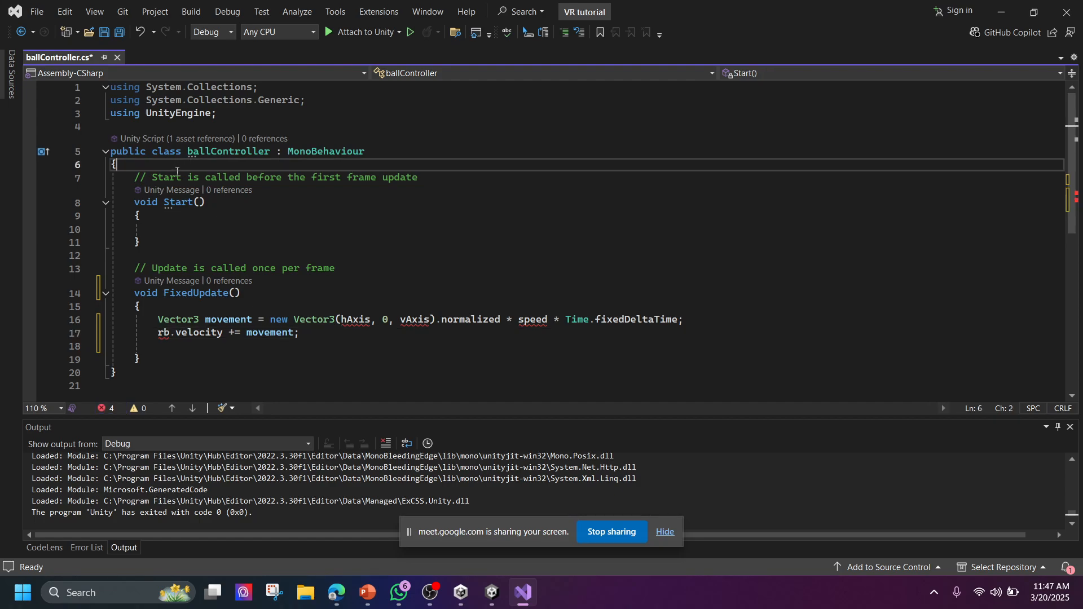
{"action": "key", "text": "Return"}
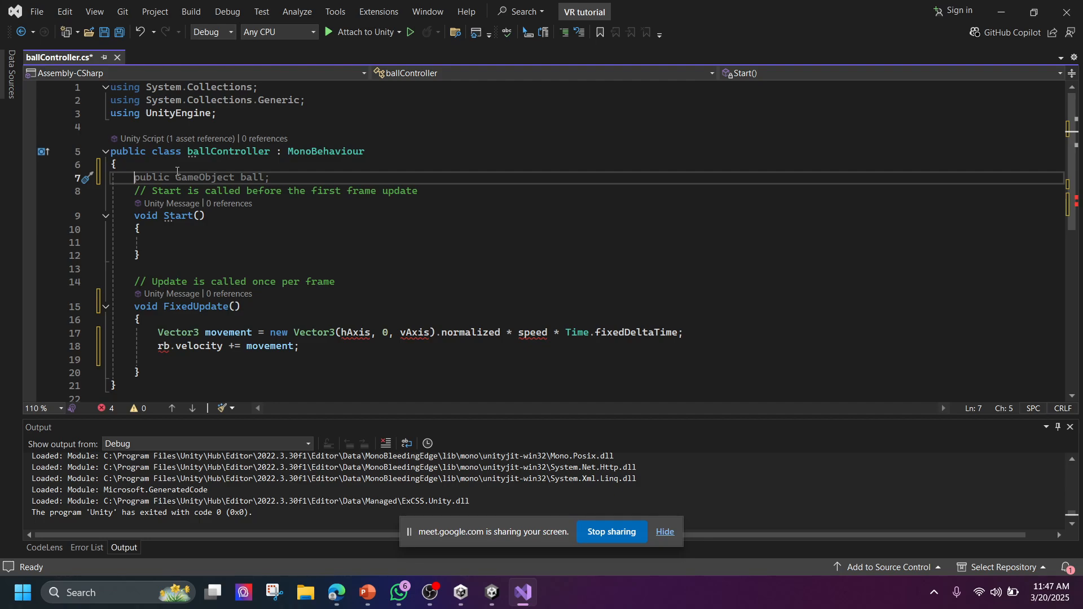
{"action": "type", "text": "public Rigidbody Rigidbody;"}
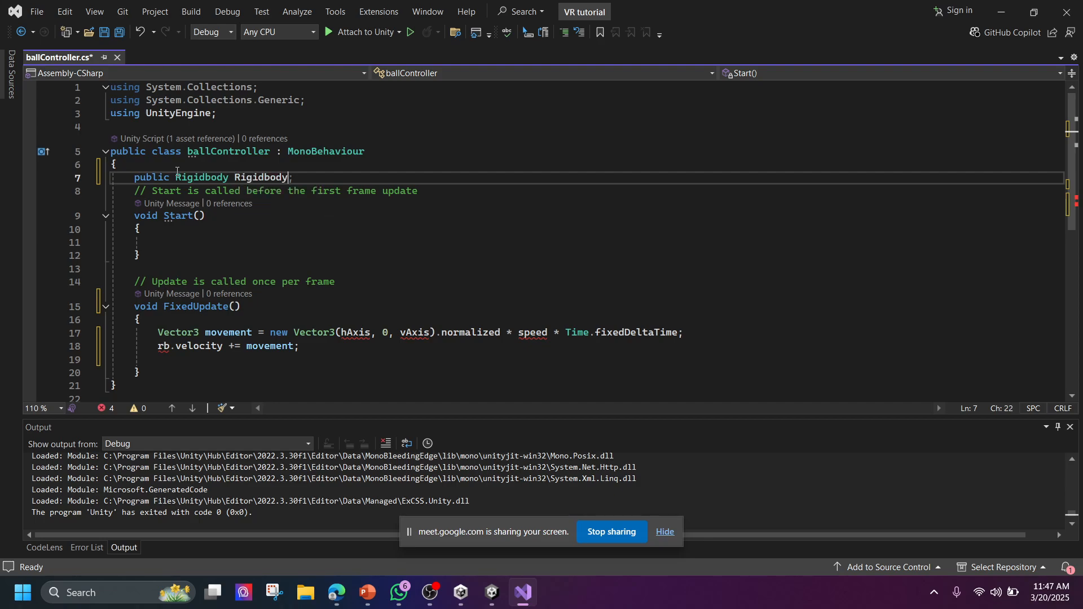
{"action": "key", "text": "BackSpace"}
{"action": "key", "text": "BackSpace"}
{"action": "key", "text": "BackSpace"}
{"action": "key", "text": "BackSpace"}
{"action": "key", "text": "BackSpace"}
{"action": "key", "text": "BackSpace"}
{"action": "key", "text": "BackSpace"}
{"action": "key", "text": "BackSpace"}
{"action": "key", "text": "BackSpace"}
{"action": "type", "text": "rb;"}
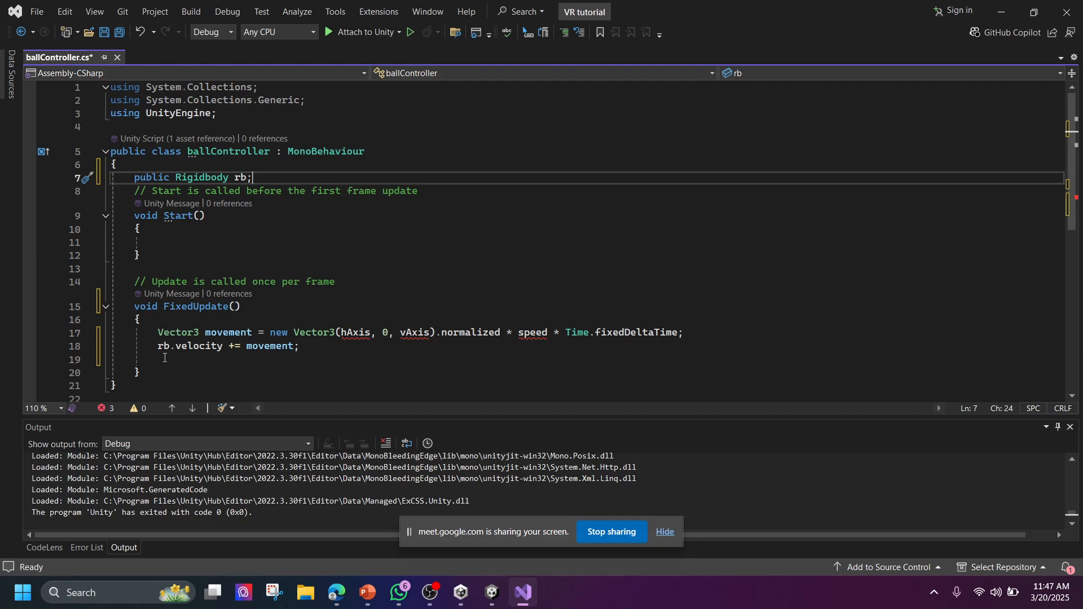
Switch to Unity to check the components on ball_character, and return to the empty Start method in Visual Studio
{"action": "left_click", "coordinate": [233, 247]}
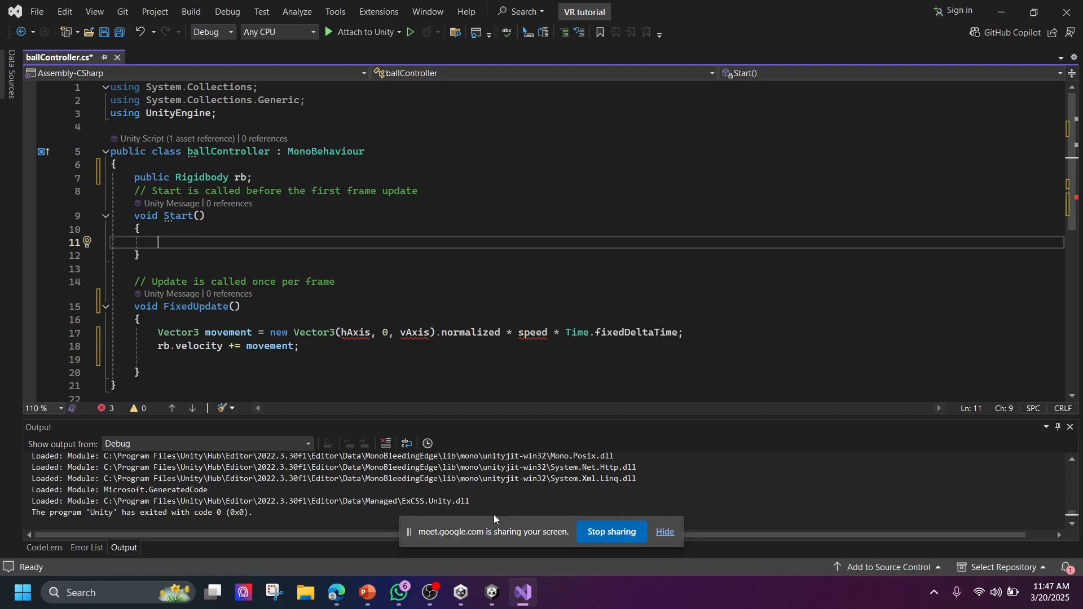
{"action": "mouse_move", "coordinate": [503, 590]}
{"action": "left_click", "coordinate": [499, 603]}
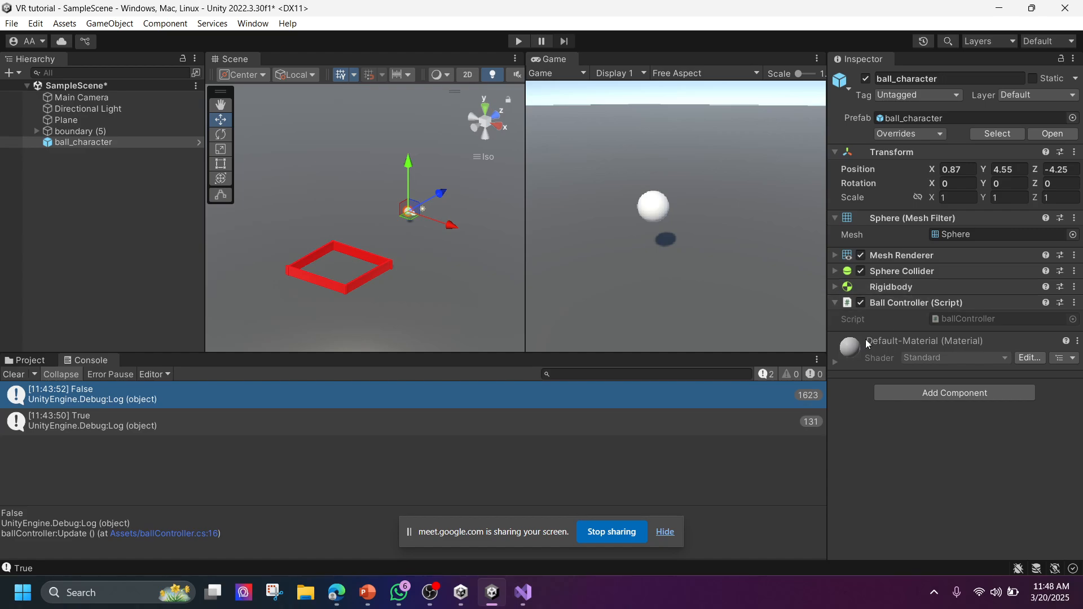
{"action": "key", "text": "alt+Tab"}
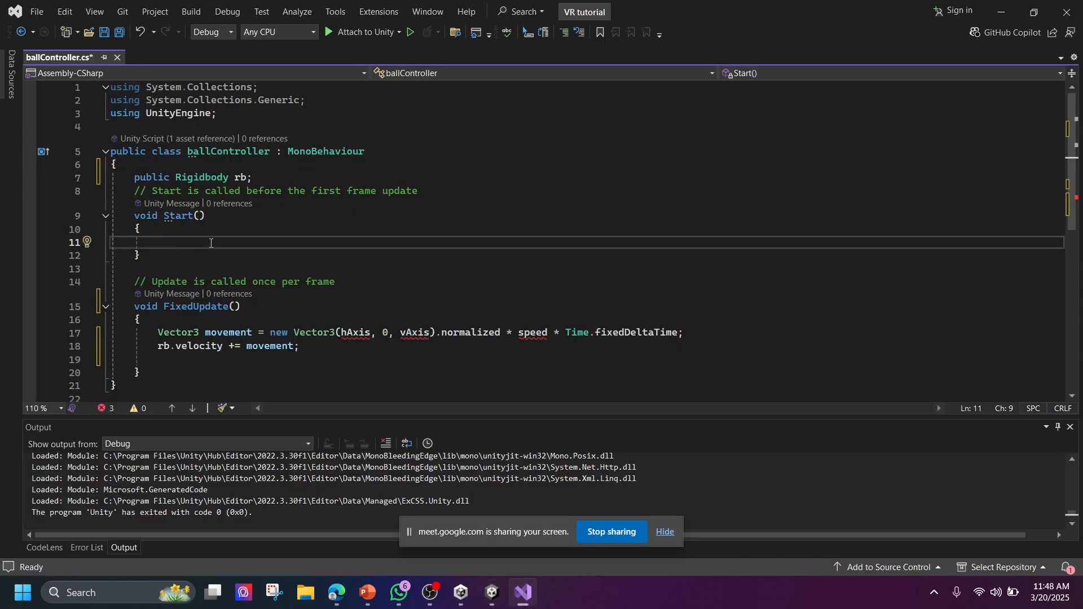
Assign the Rigidbody component inside Start with rb = GetComponent<Rigidbody>();
{"action": "type", "text": "Get"}
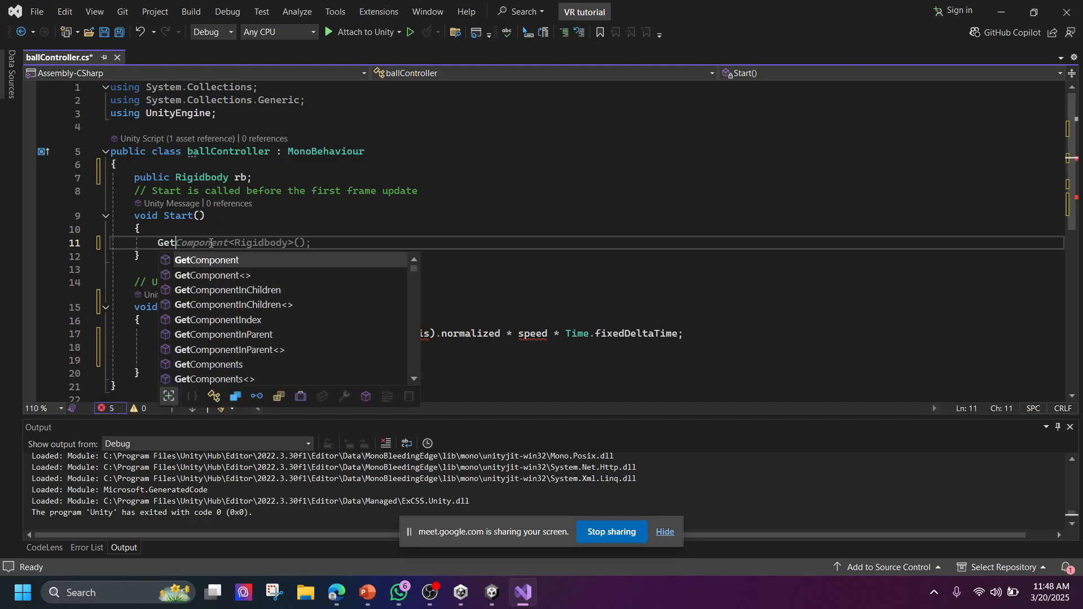
{"action": "key", "text": "BackSpace"}
{"action": "key", "text": "BackSpace"}
{"action": "key", "text": "BackSpace"}
{"action": "type", "text": "rb"}
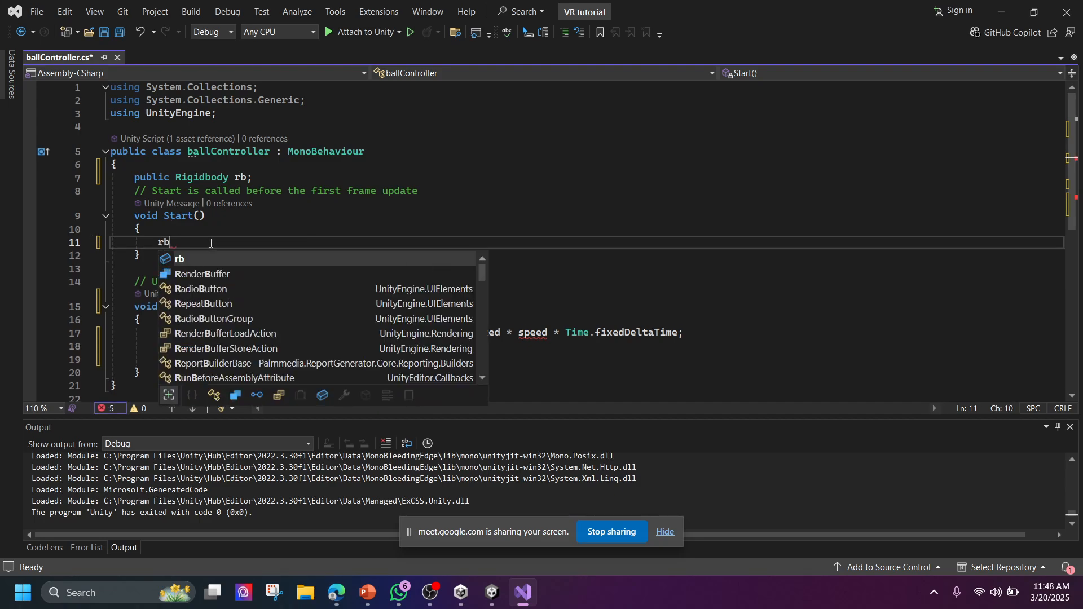
{"action": "type", "text": " = GetComponent"}
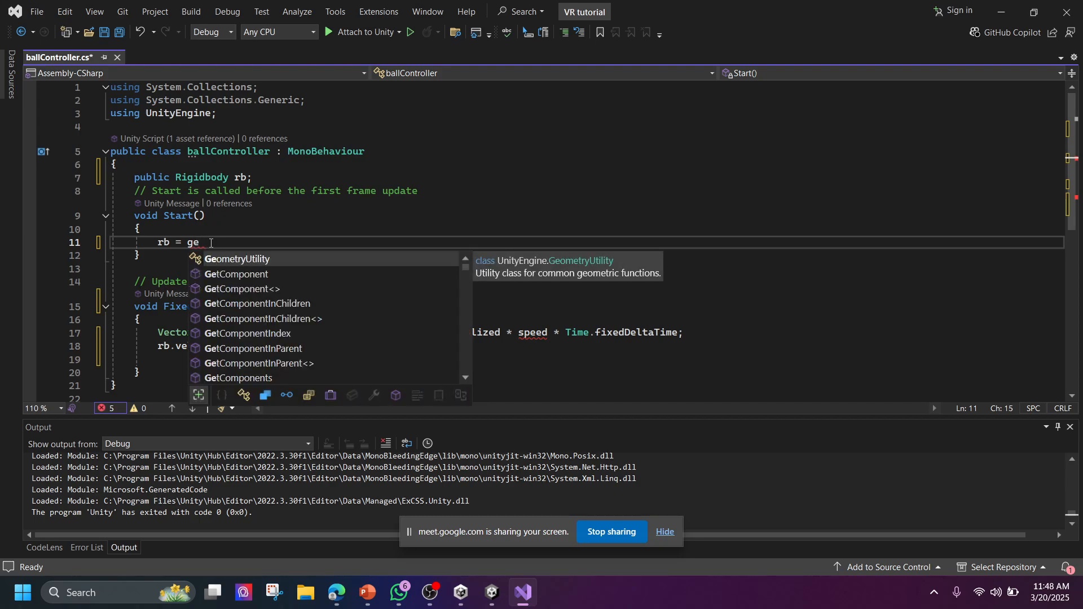
{"action": "key", "text": "Tab"}
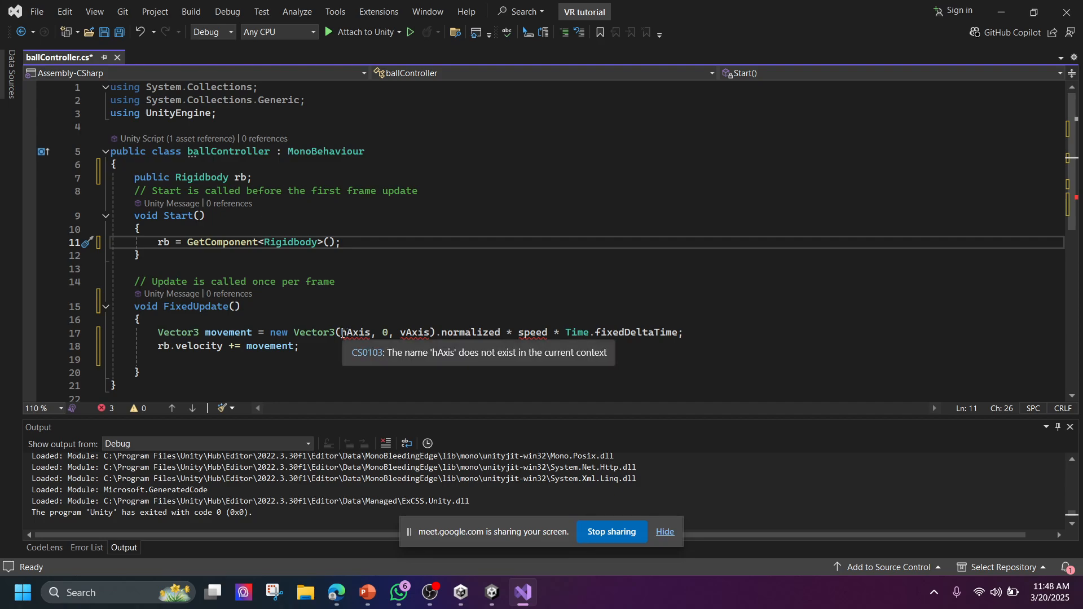
Replace hAxis and vAxis in FixedUpdate's movement vector with 1, making it new Vector3(1, 0, 1)
{"action": "left_click", "coordinate": [364, 333]}
{"action": "key", "text": "Right"}
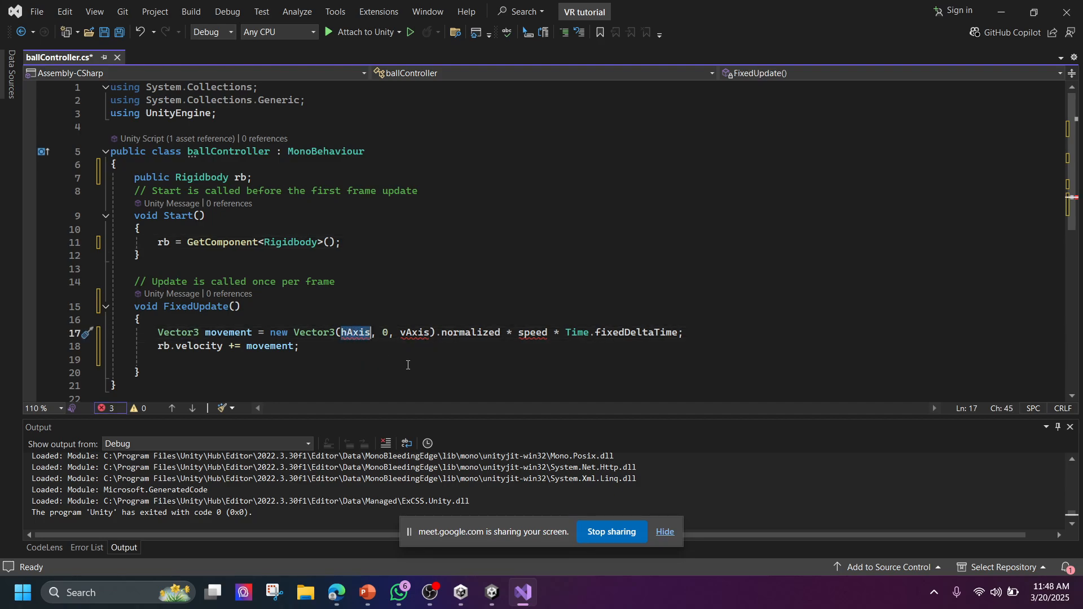
{"action": "key", "text": "ctrl+BackSpace"}
{"action": "type", "text": "1"}
{"action": "left_click", "coordinate": [403, 332]}
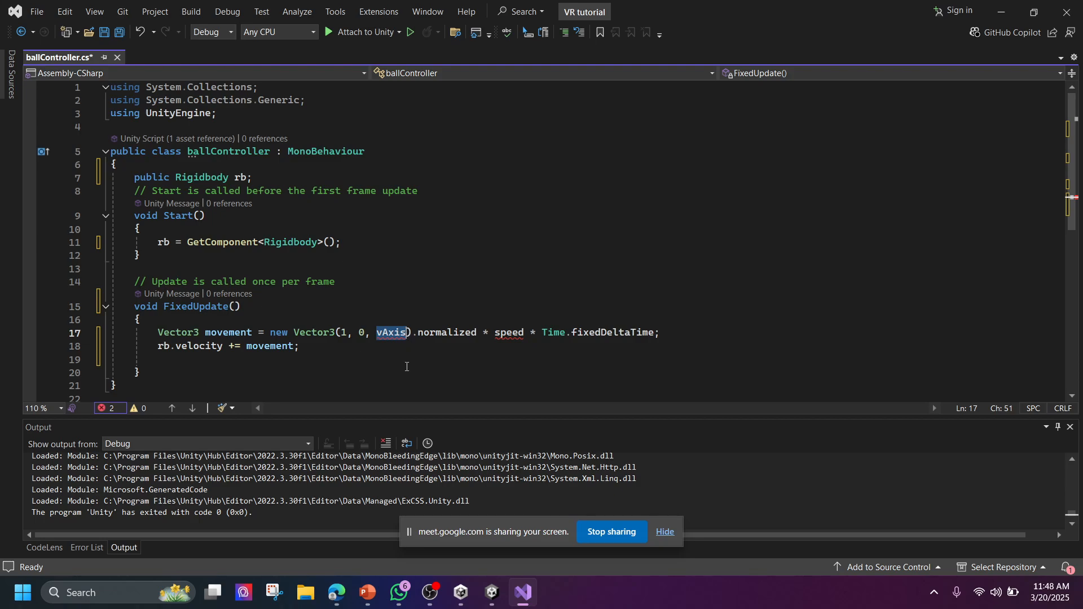
{"action": "key", "text": "ctrl+BackSpace"}
{"action": "type", "text": "1"}
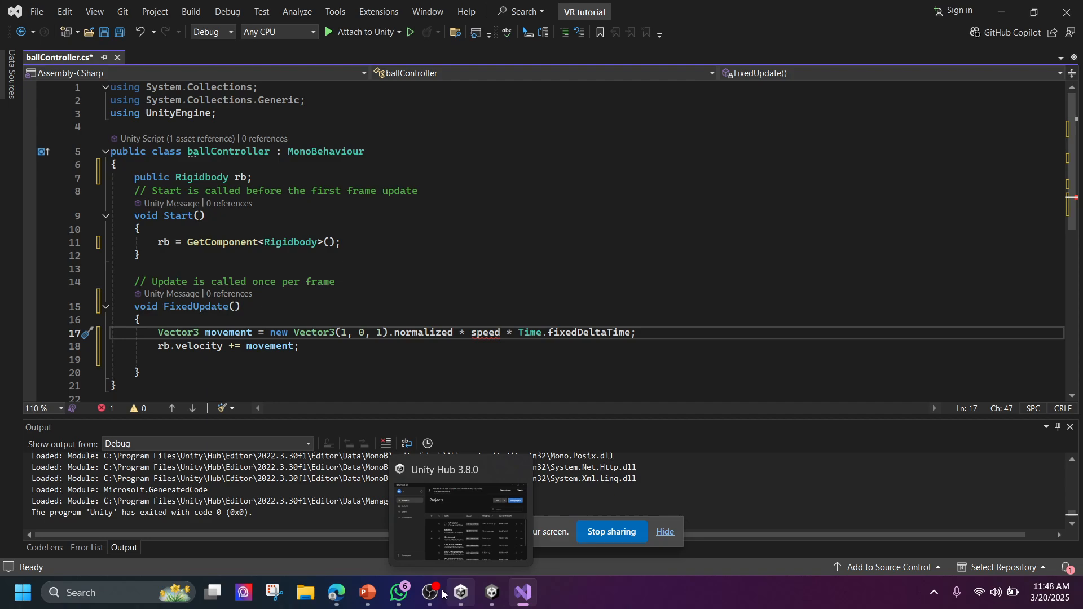
In the browser's Velocity-Based Movement thread, copy the vAxis and hAxis Input.GetAxisRaw lines from the Update method
{"action": "mouse_move", "coordinate": [337, 593]}
{"action": "left_click", "coordinate": [330, 547]}
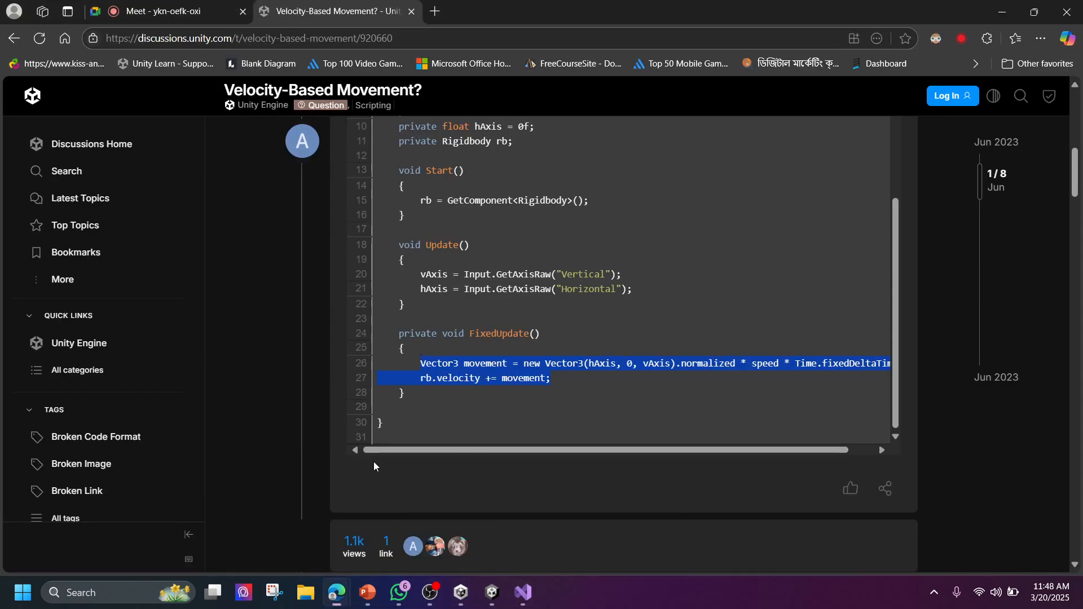
{"action": "left_click_drag", "start_coordinate": [420, 275], "coordinate": [646, 283]}
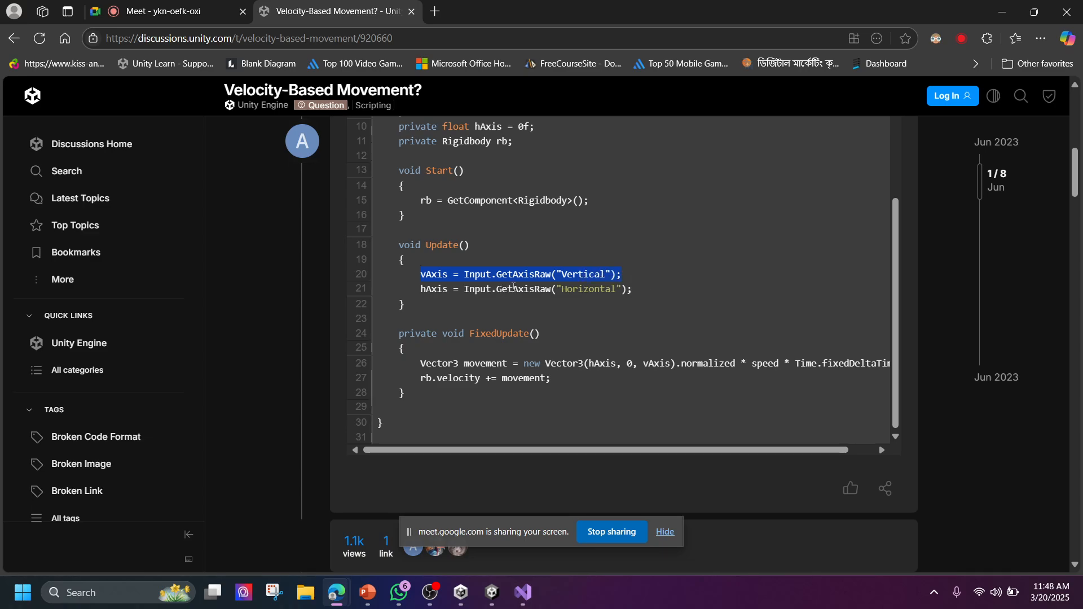
{"action": "left_click_drag", "start_coordinate": [421, 290], "coordinate": [633, 294]}
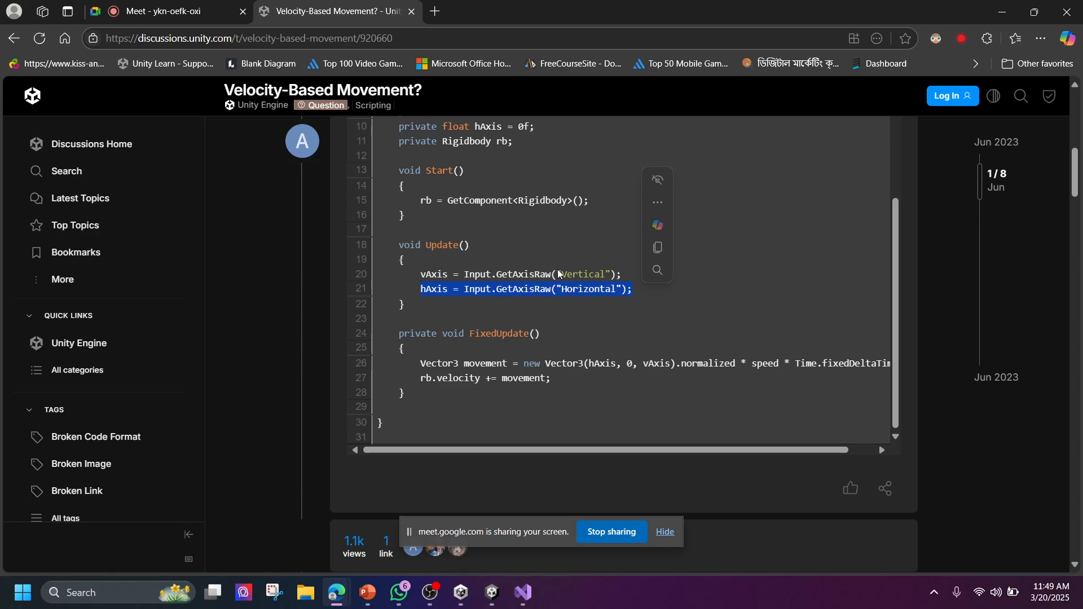
{"action": "left_click", "coordinate": [554, 304]}
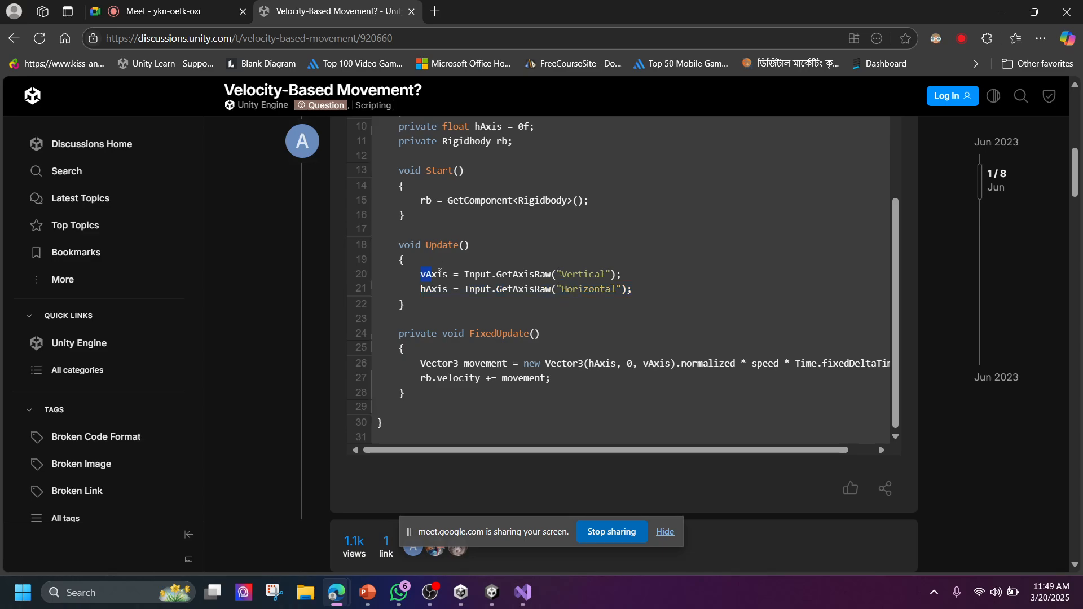
{"action": "left_click_drag", "start_coordinate": [440, 273], "coordinate": [674, 293]}
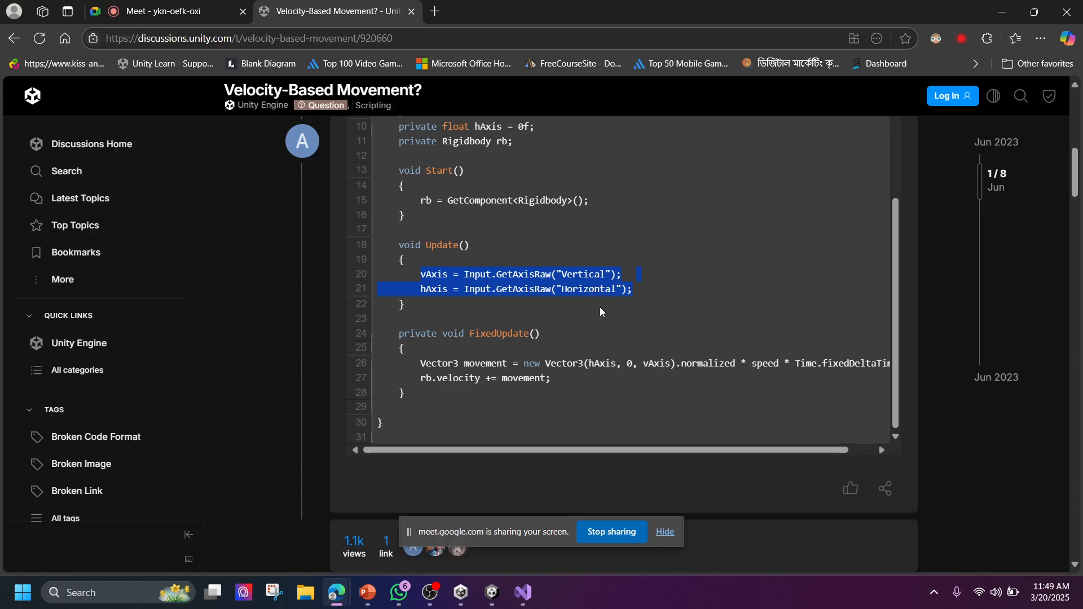
{"action": "left_click", "coordinate": [442, 275]}
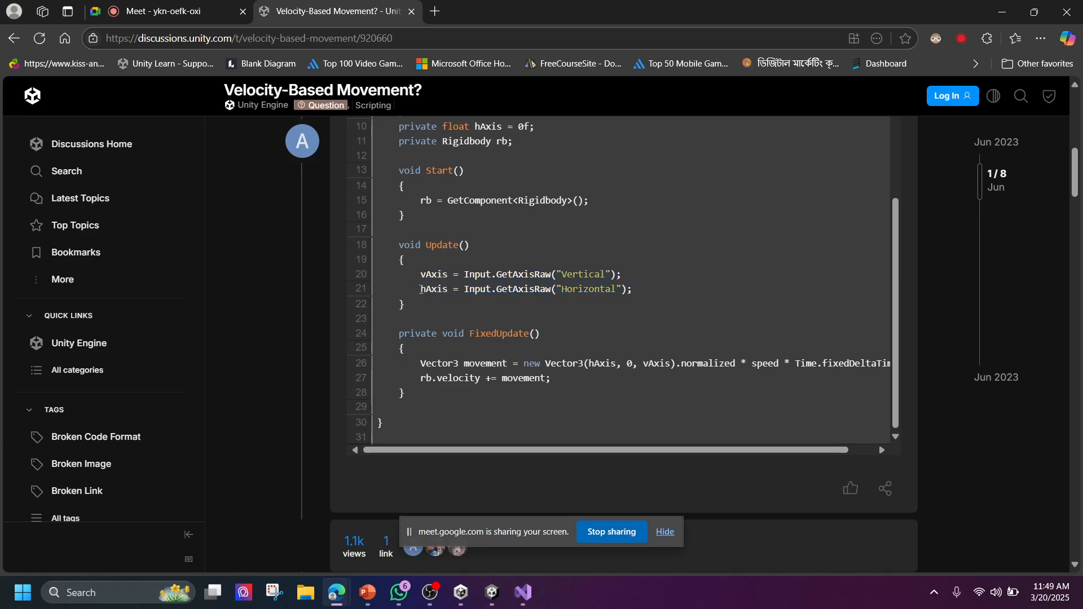
{"action": "left_click_drag", "start_coordinate": [421, 275], "coordinate": [683, 311]}
{"action": "key", "text": "ctrl+c"}
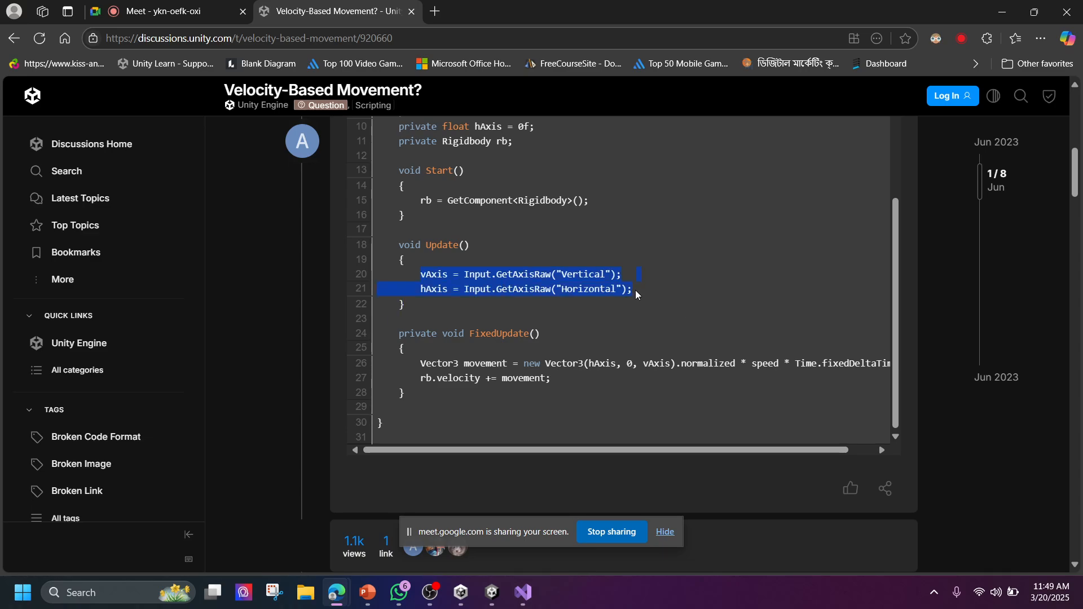
In Visual Studio, add a private void Update() method after Start and paste the copied vAxis and hAxis lines into it
{"action": "left_click", "coordinate": [523, 592]}
{"action": "left_click", "coordinate": [197, 259]}
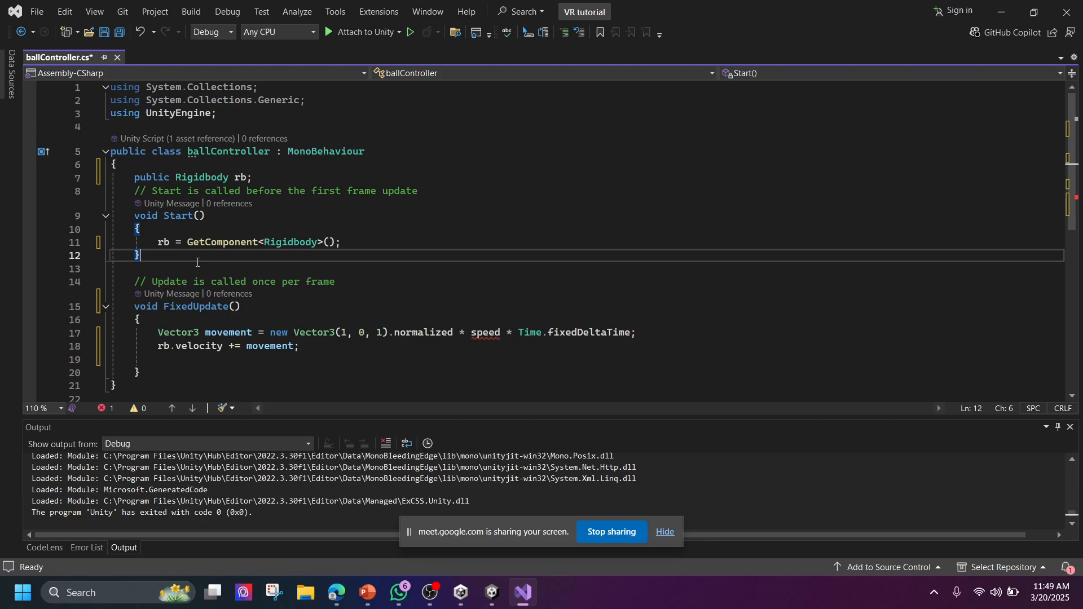
{"action": "key", "text": "Return"}
{"action": "key", "text": "Return"}
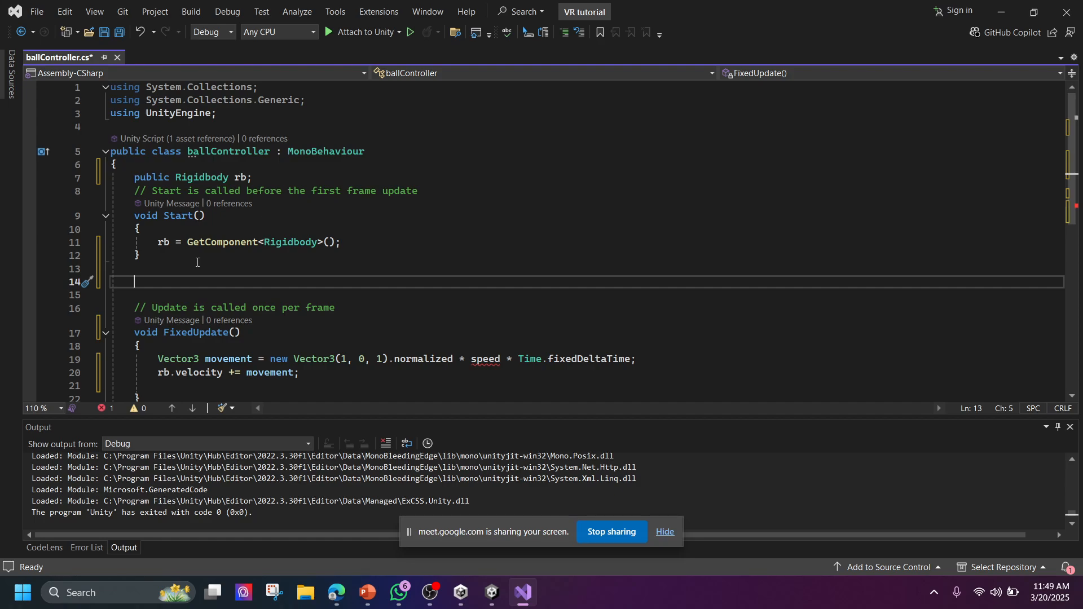
{"action": "type", "text": "void upda"}
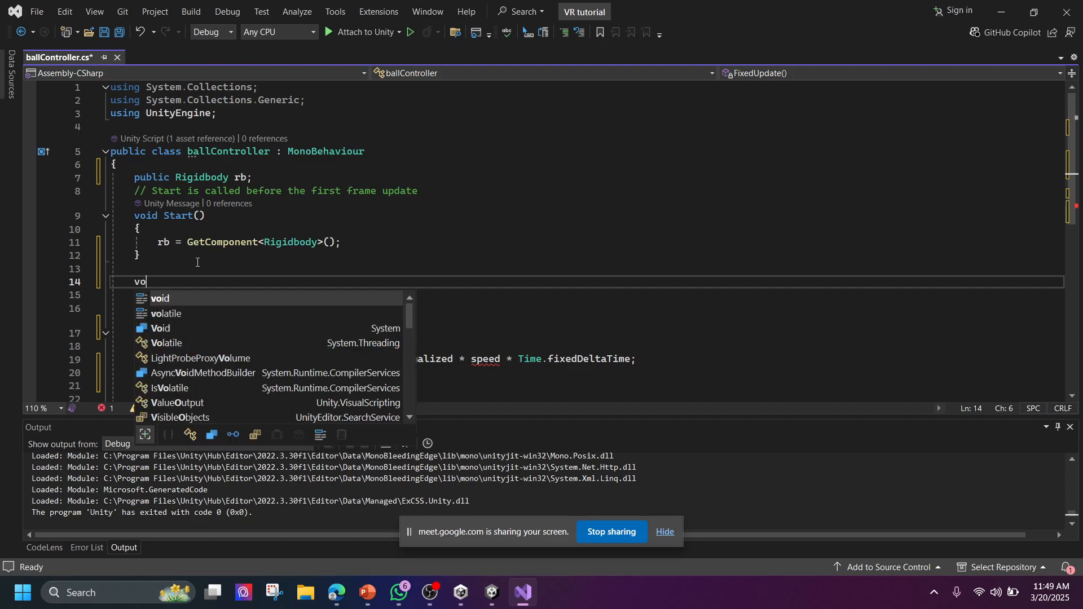
{"action": "key", "text": "Tab"}
{"action": "key", "text": "ctrl+v"}
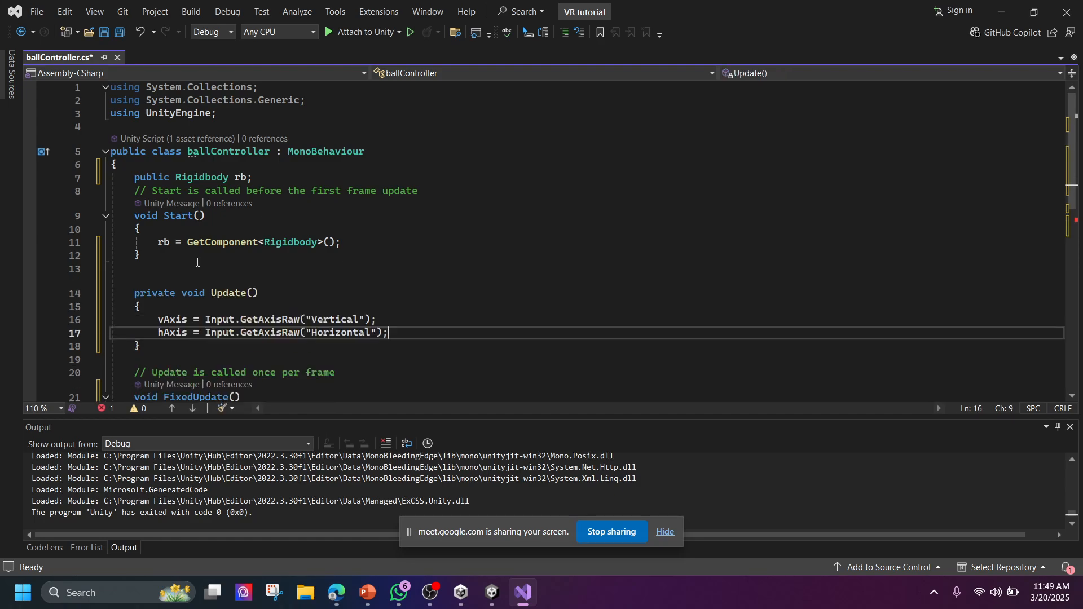
{"action": "scroll", "coordinate": [272, 313], "scroll_direction": "down", "scroll_amount": 1}
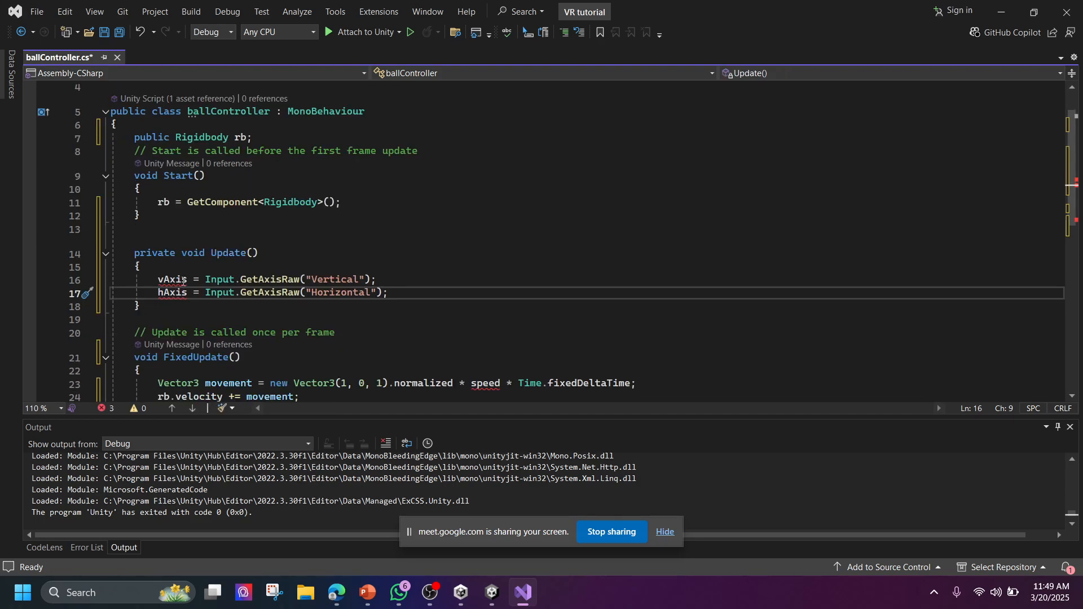
Turn the vAxis assignment in Update into a log statement: Debug.Log( Input.GetAxisRaw("Vertical"));
{"action": "left_click_drag", "start_coordinate": [202, 279], "coordinate": [158, 279]}
{"action": "type", "text": "Debug.l"}
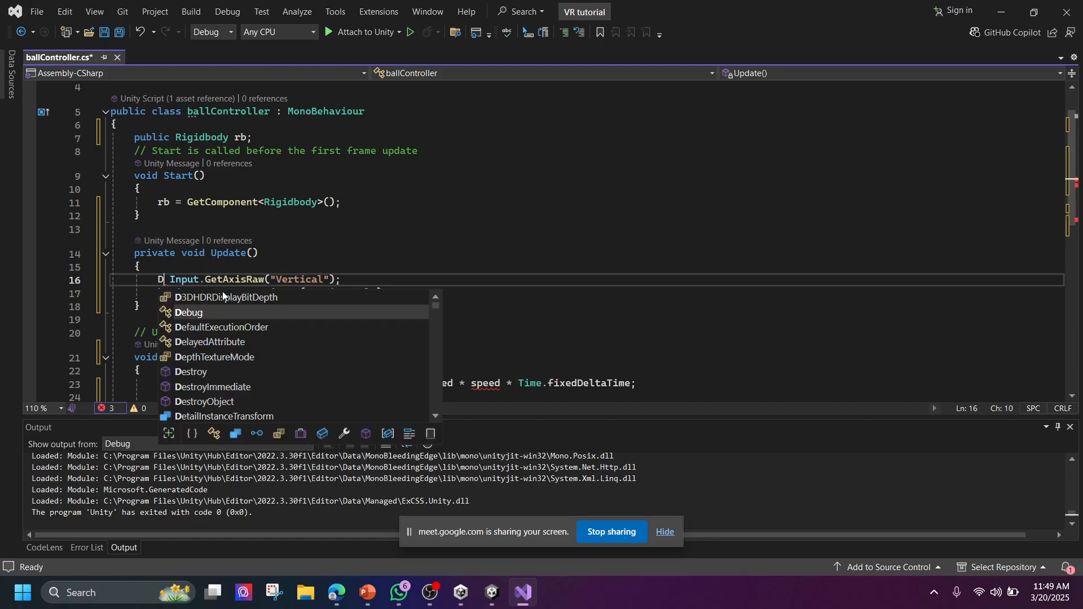
{"action": "key", "text": "Tab"}
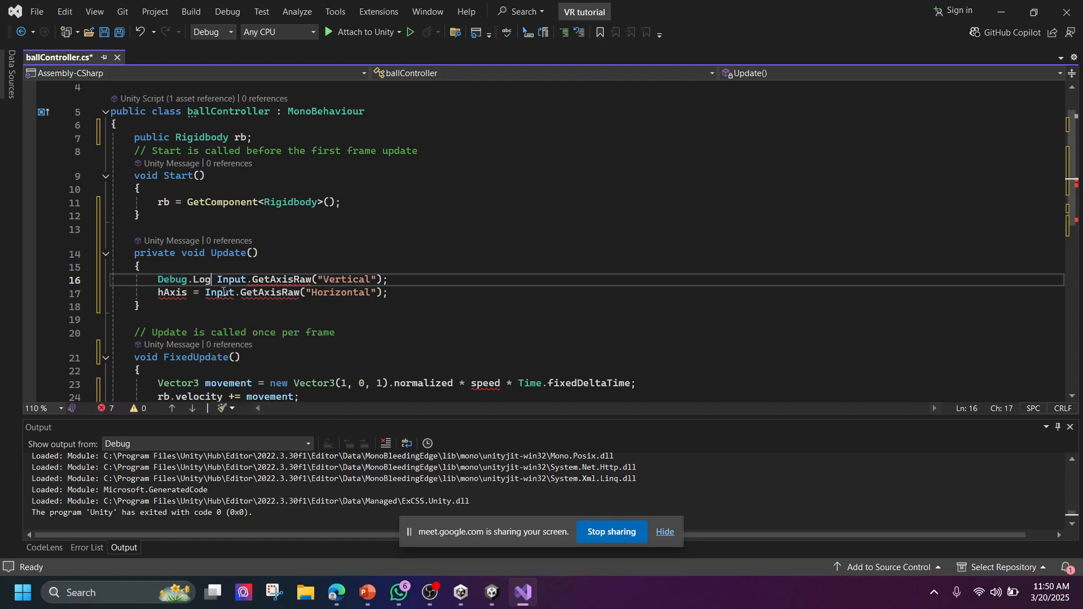
{"action": "type", "text": "("}
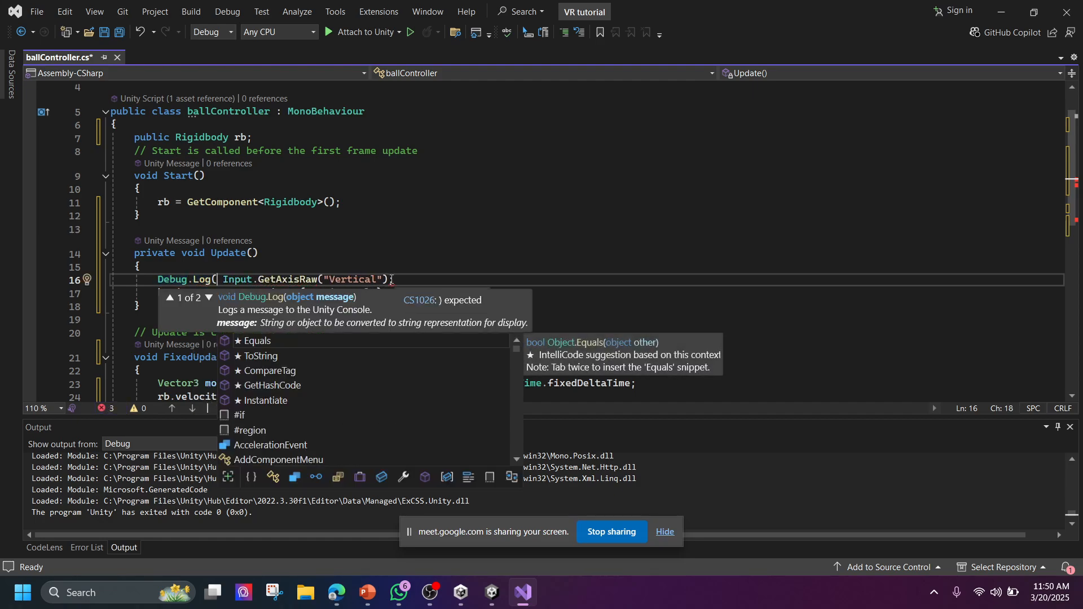
{"action": "left_click", "coordinate": [387, 279]}
{"action": "type", "text": ")"}
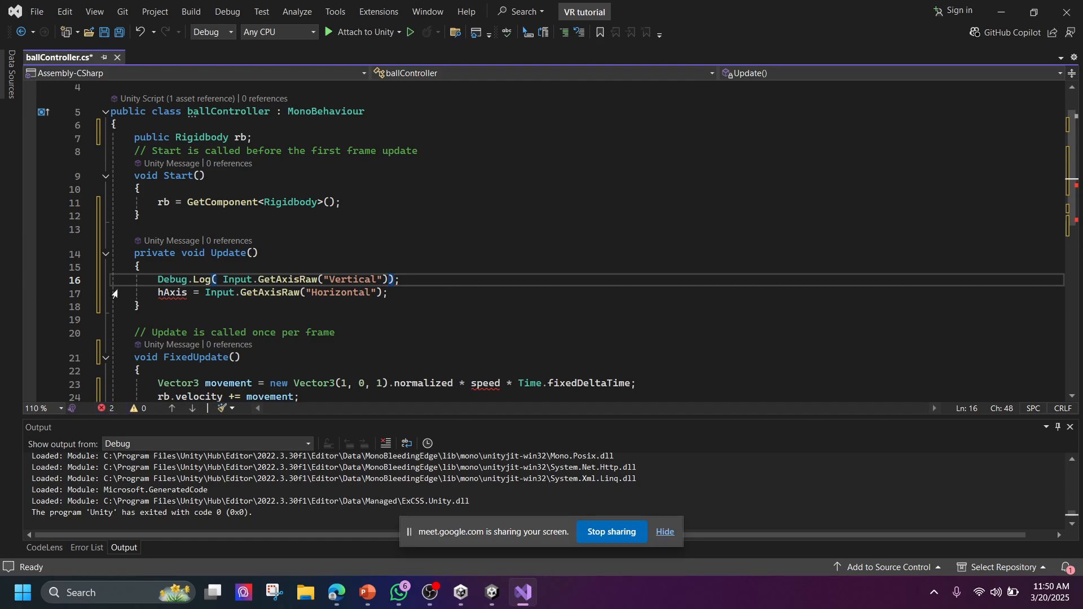
Turn the hAxis assignment into Debug.Log(Input.GetAxisRaw("Horizontal")); and try to build and attach to Unity, declining the last successful build
{"action": "left_click_drag", "start_coordinate": [223, 280], "coordinate": [158, 294]}
{"action": "key", "text": "ctrl+c"}
{"action": "key", "text": "ctrl+v"}
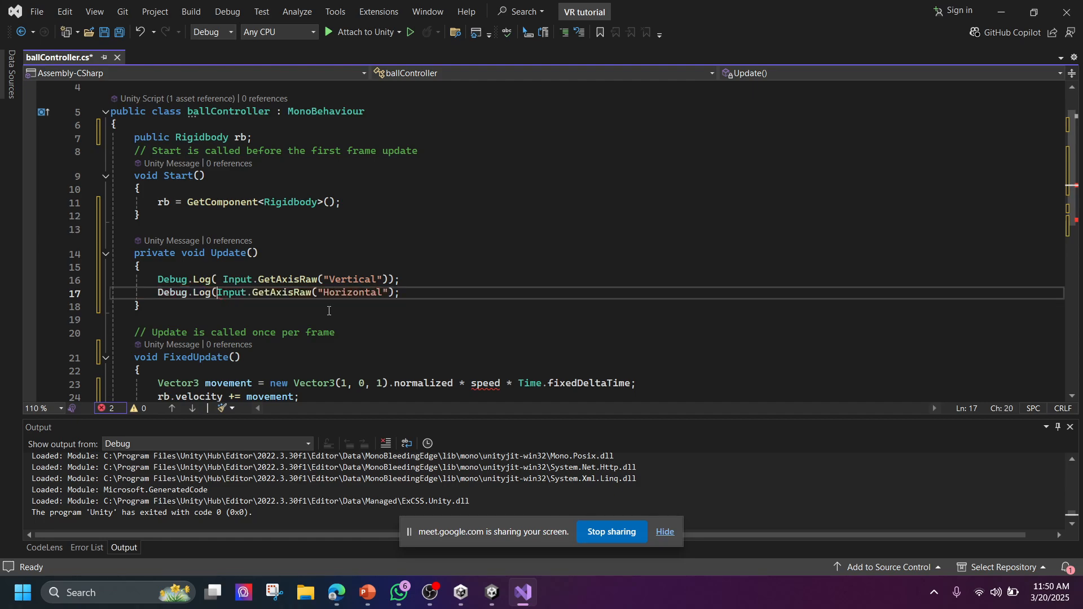
{"action": "left_click", "coordinate": [394, 292]}
{"action": "type", "text": ")"}
{"action": "left_click", "coordinate": [372, 32]}
{"action": "left_click", "coordinate": [649, 306]}
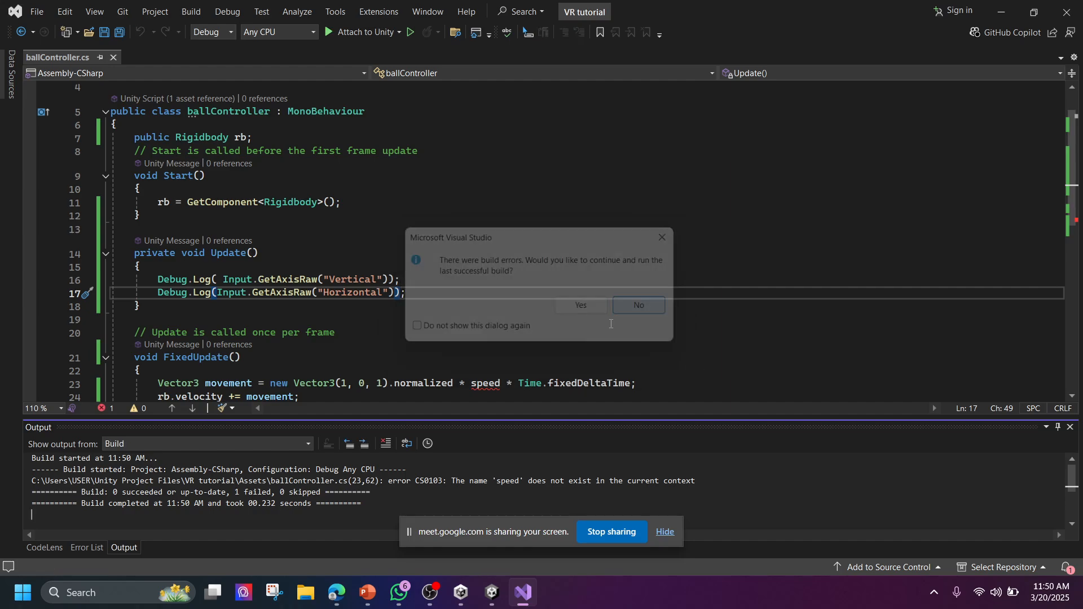
Declare the missing speed variable used in FixedUpdate as public float speed; below the rb field
{"action": "left_click_drag", "start_coordinate": [471, 305], "coordinate": [500, 307]}
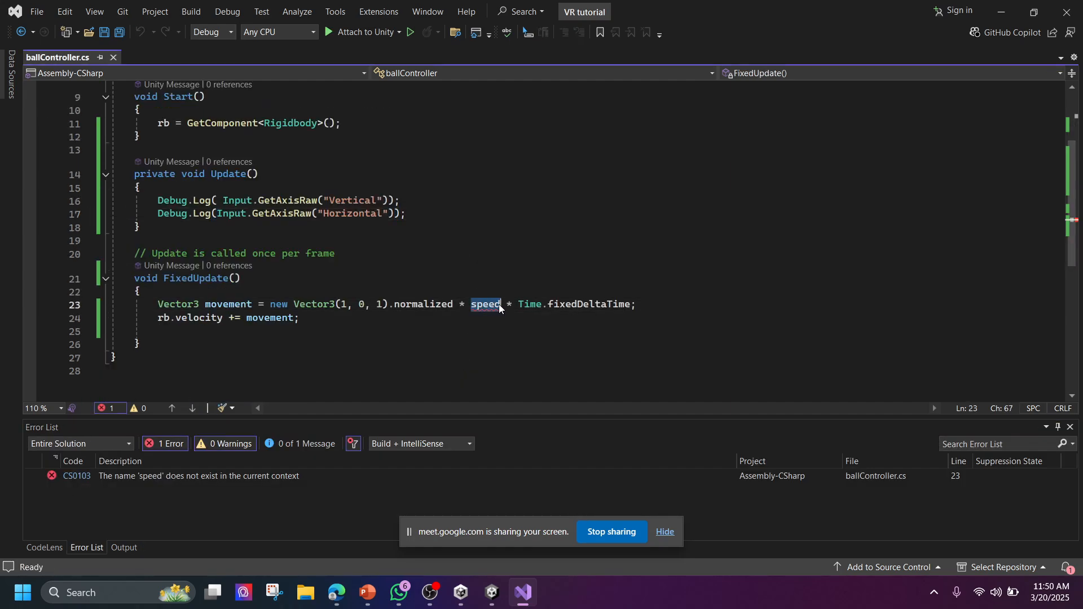
{"action": "scroll", "coordinate": [348, 116], "scroll_direction": "up", "scroll_amount": 3}
{"action": "scroll", "coordinate": [515, 287], "scroll_direction": "down", "scroll_amount": 4}
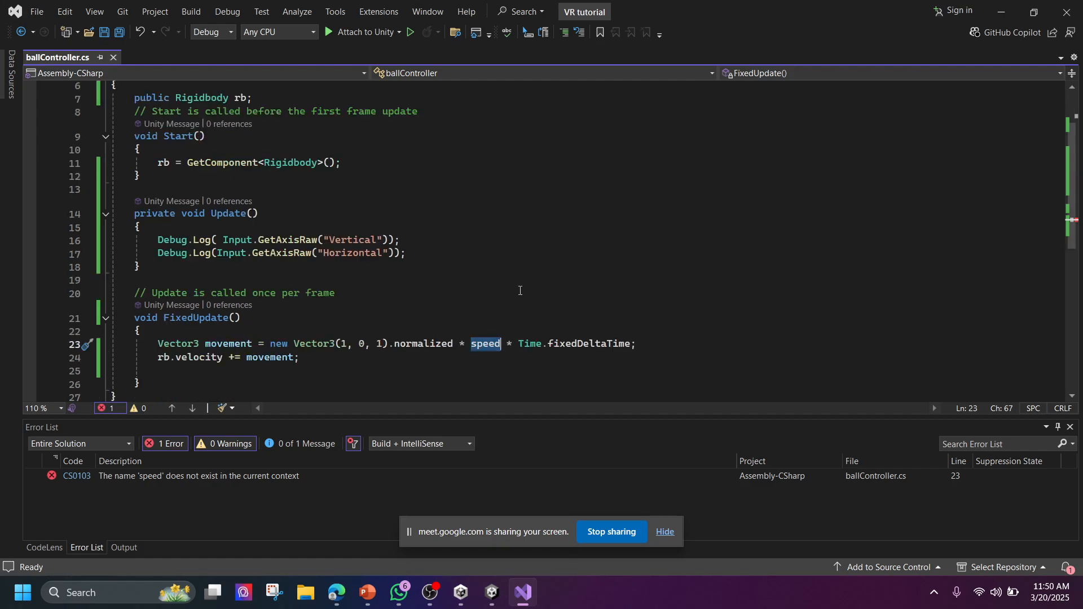
{"action": "scroll", "coordinate": [515, 287], "scroll_direction": "up", "scroll_amount": 4}
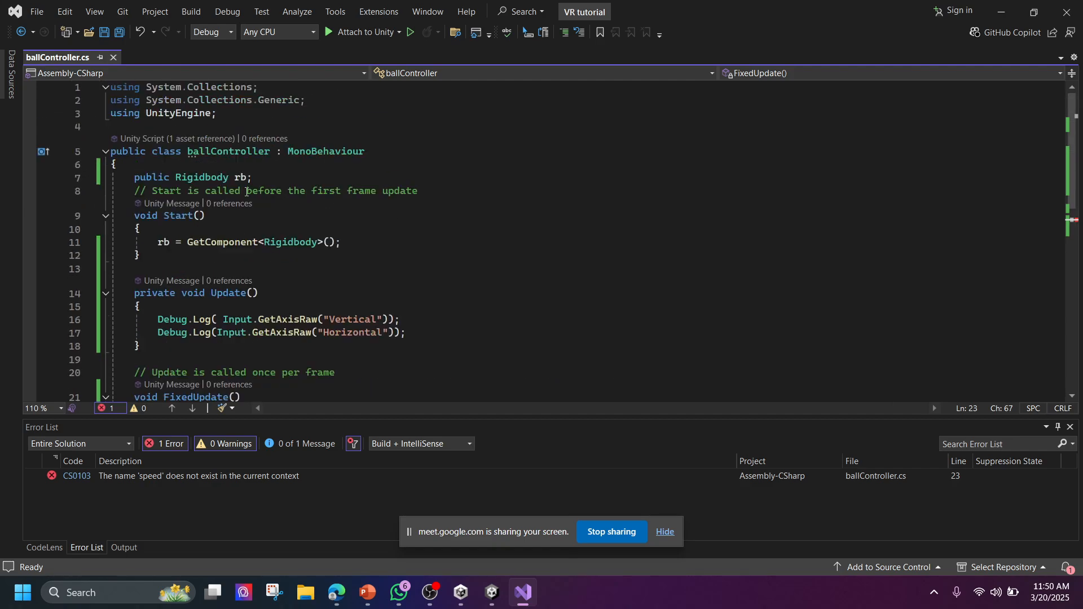
{"action": "left_click", "coordinate": [256, 179]}
{"action": "key", "text": "Return"}
{"action": "type", "text": "public "}
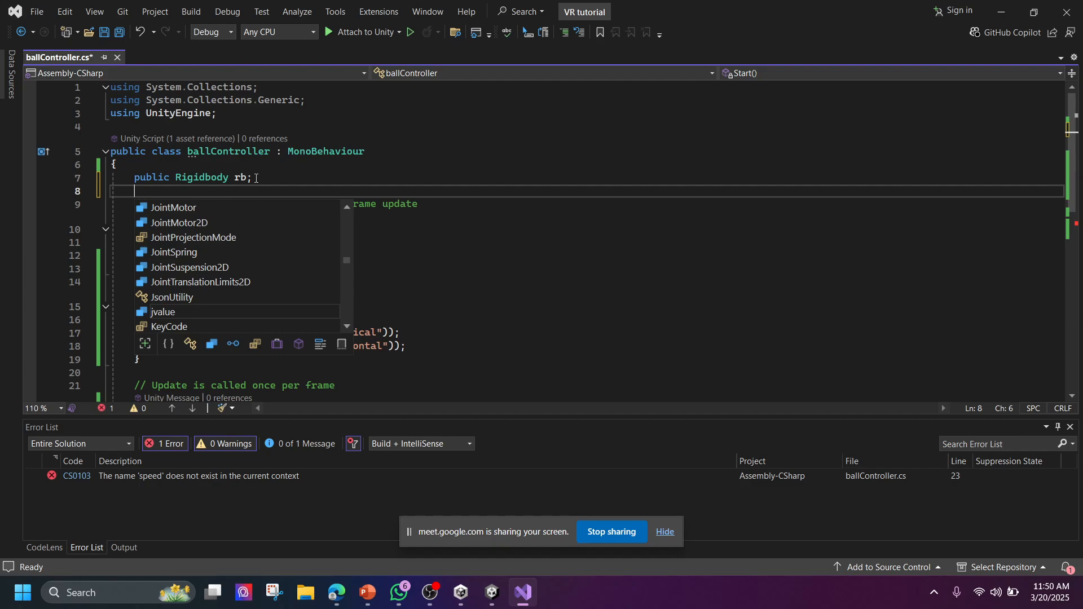
{"action": "type", "text": "float "}
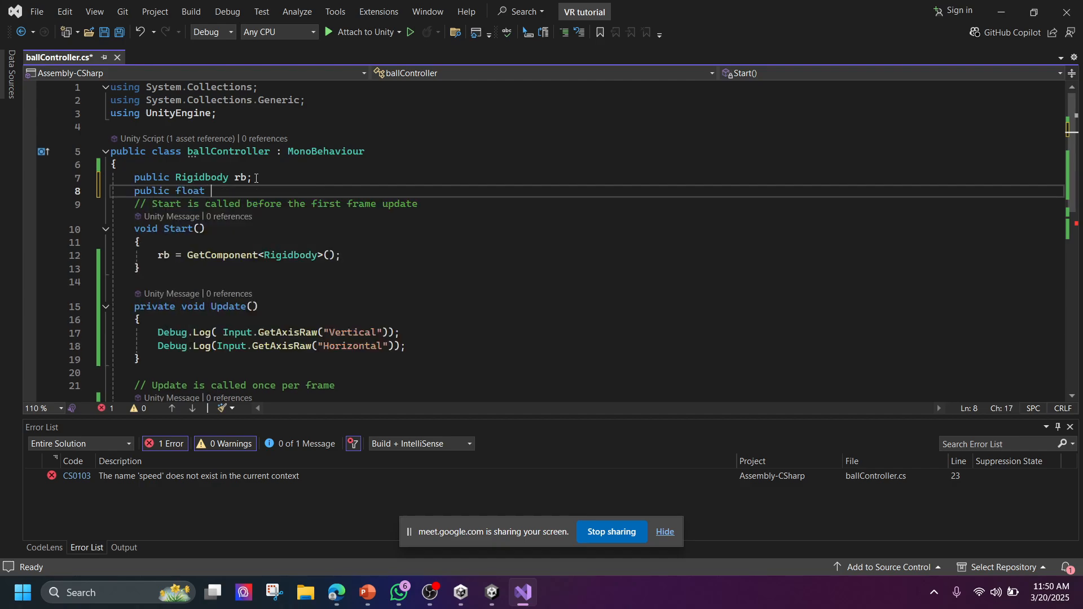
{"action": "type", "text": "speed;"}
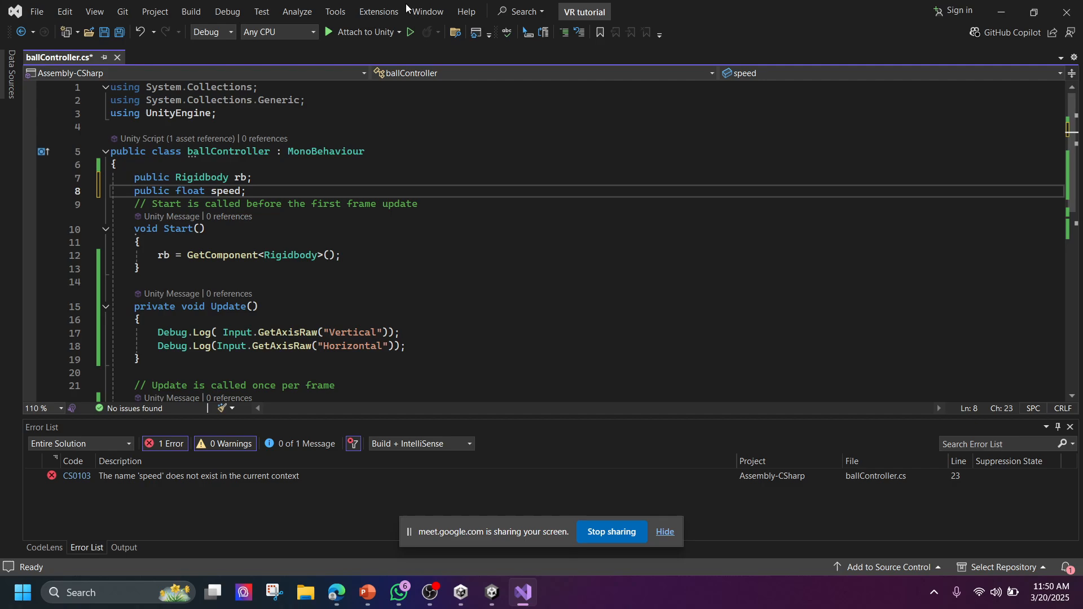
Rebuild the script and attach to Unity, dismissing the debugger dialog, and compare the Ball Controller component's fields with the code
{"action": "key", "text": "ctrl+shift+b"}
{"action": "key", "text": "F5"}
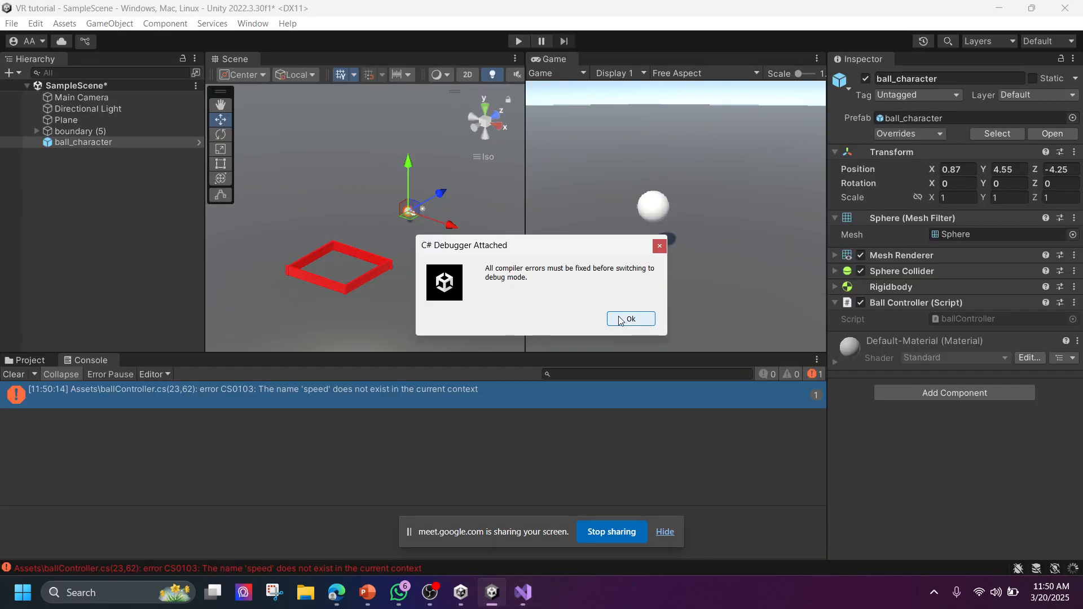
{"action": "left_click", "coordinate": [620, 320]}
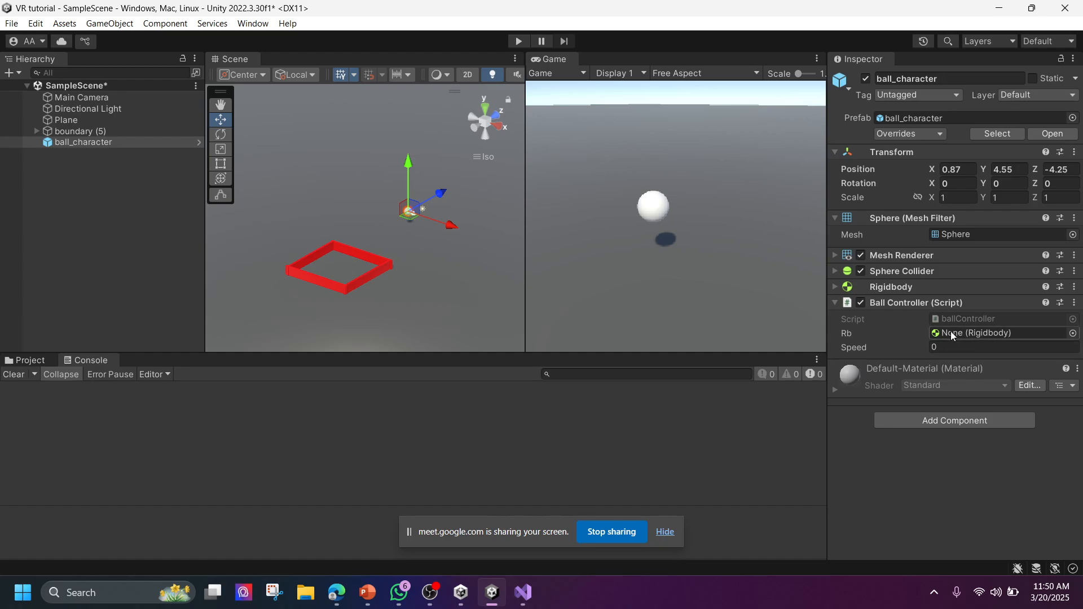
{"action": "left_click", "coordinate": [523, 592]}
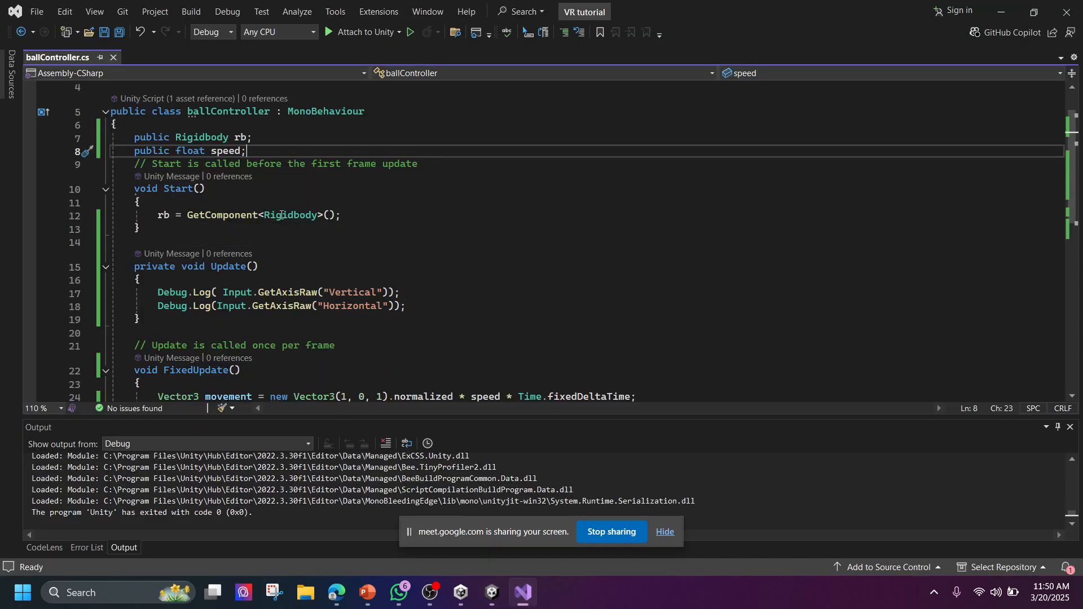
{"action": "left_click", "coordinate": [492, 593]}
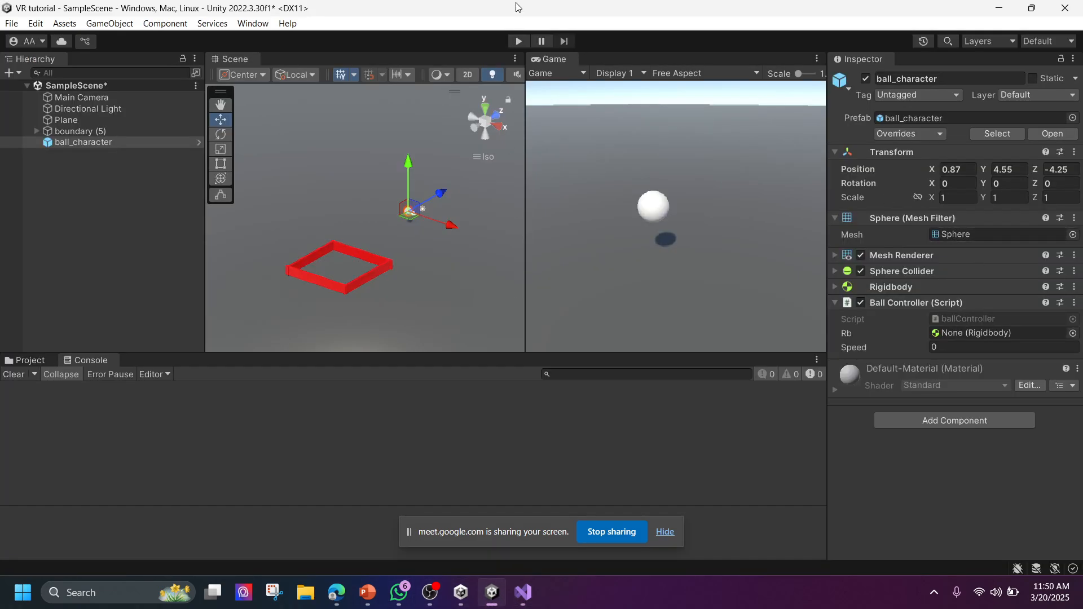
Run the scene in Play mode, resume it from pause, and compare the console entries with the log statements in Update
{"action": "left_click", "coordinate": [543, 41]}
{"action": "left_click", "coordinate": [523, 40]}
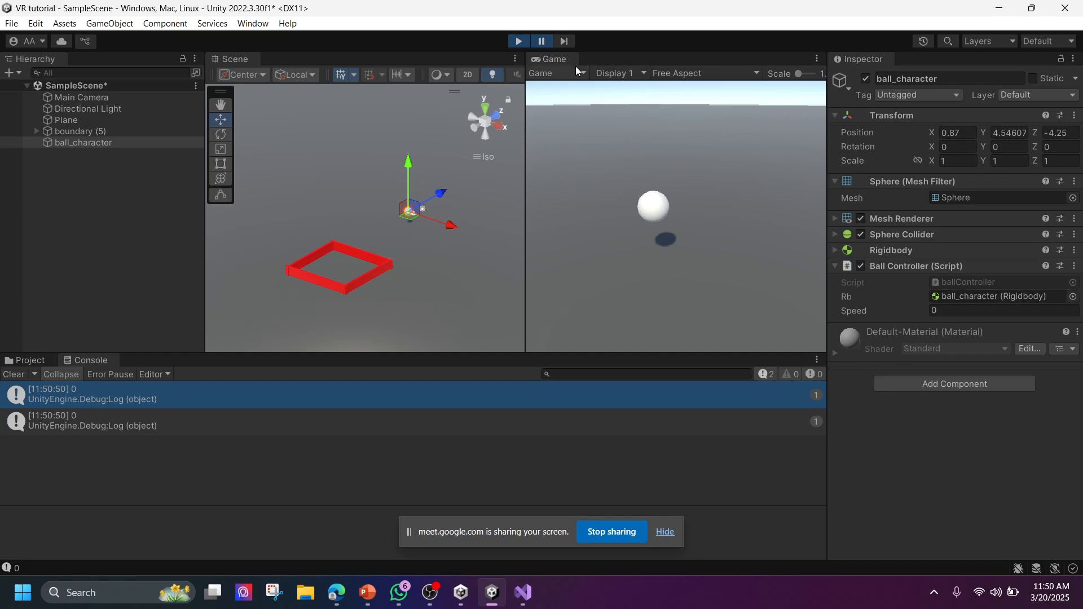
{"action": "left_click", "coordinate": [543, 41]}
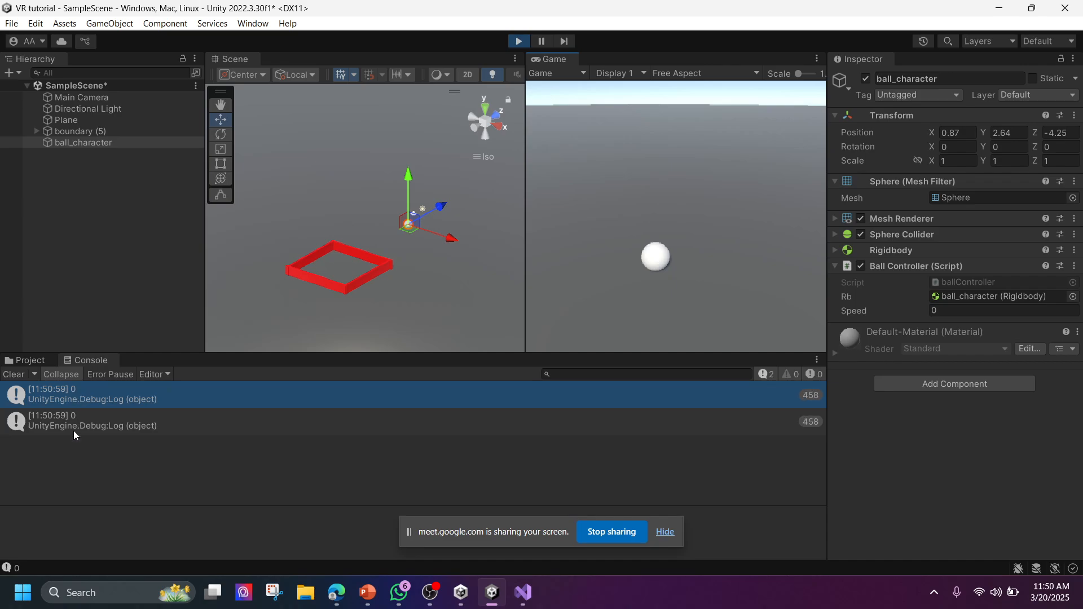
{"action": "left_click", "coordinate": [522, 590]}
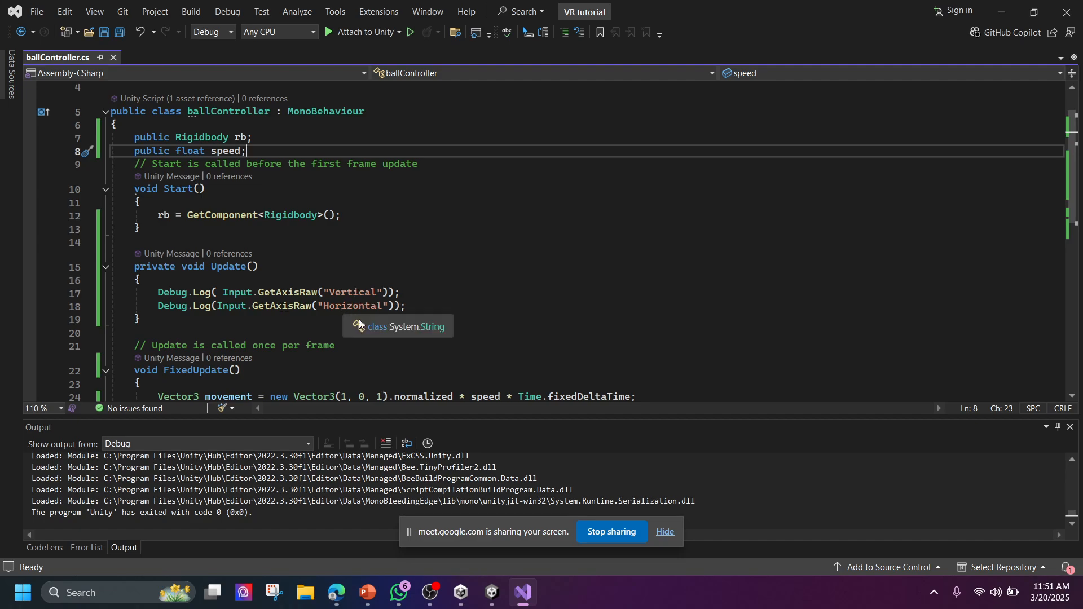
{"action": "left_click", "coordinate": [492, 592]}
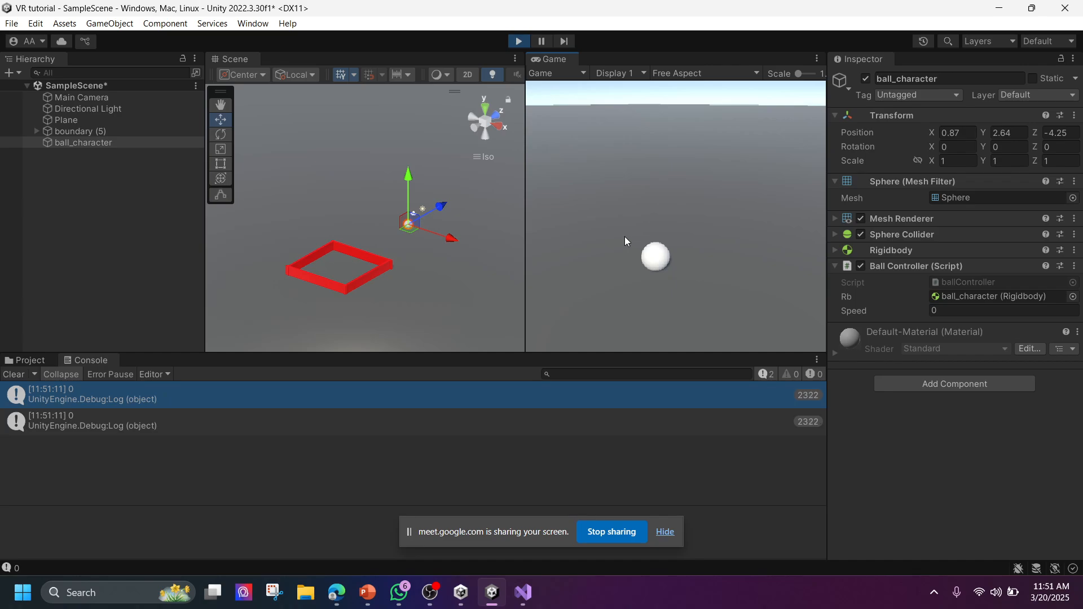
Test the axis logging by giving directional input to the running game, and pause playback
{"action": "left_click", "coordinate": [896, 447]}
{"action": "left_click", "coordinate": [734, 292]}
{"action": "key", "text": "Right"}
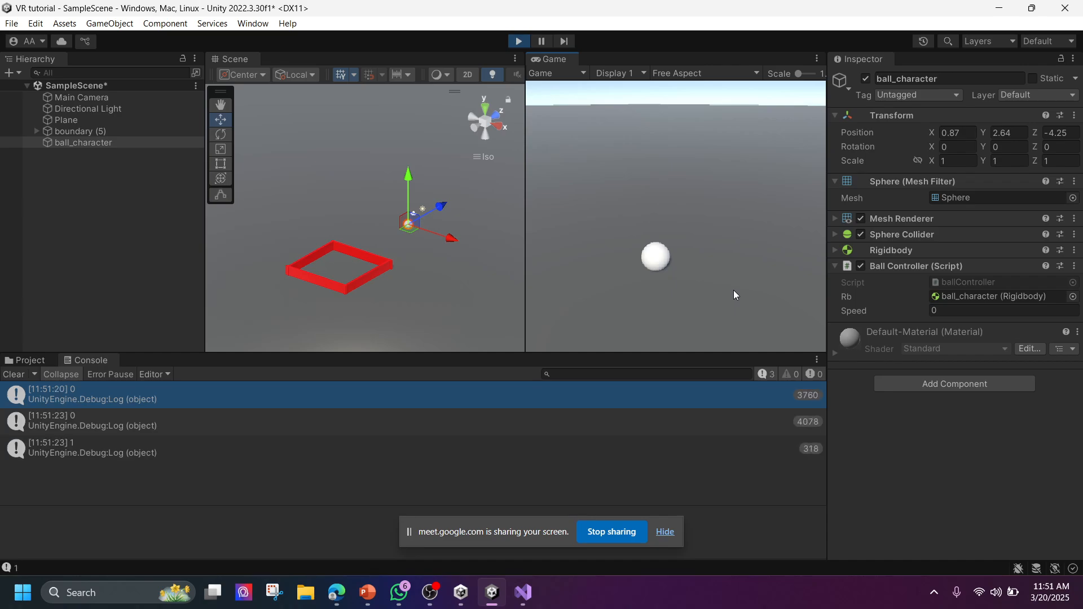
{"action": "left_click", "coordinate": [545, 42]}
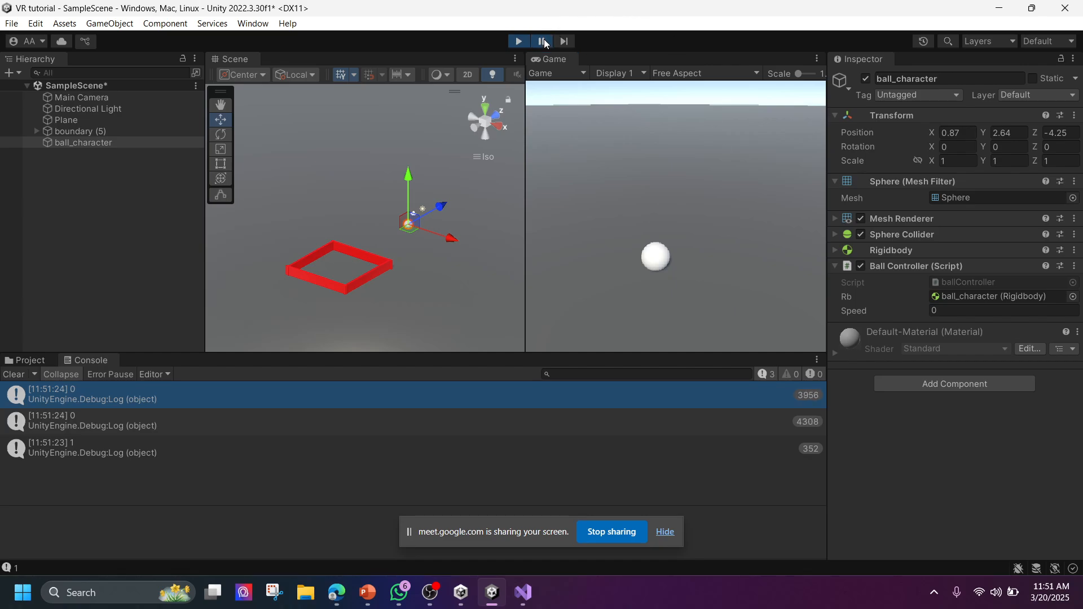
Trace the console's 1 and -1 log entries back to their source line in the ballController script
{"action": "double_click", "coordinate": [96, 451]}
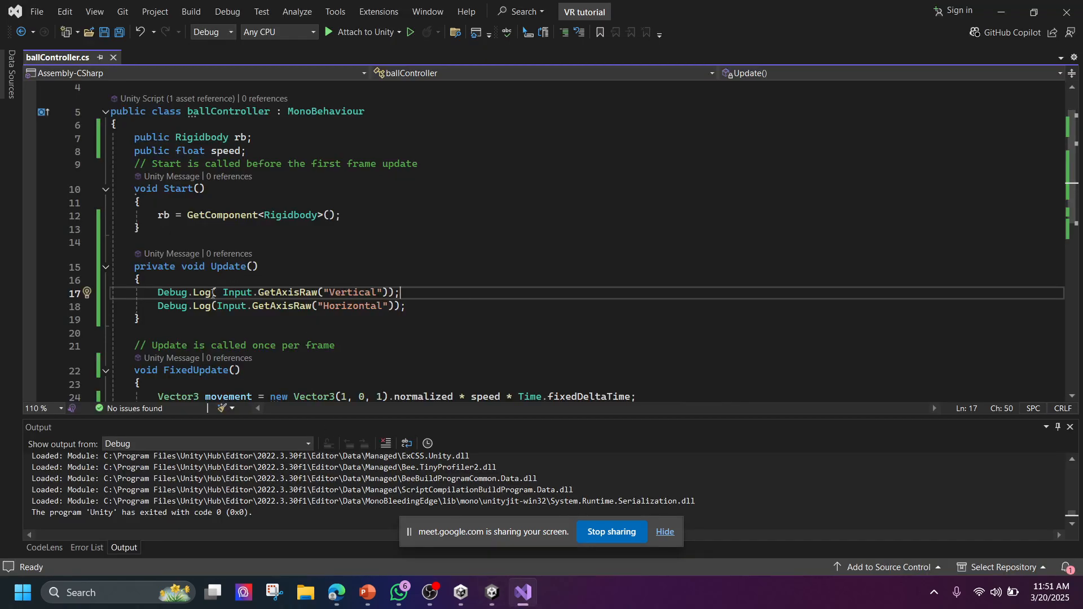
{"action": "left_click_drag", "start_coordinate": [153, 294], "coordinate": [413, 297]}
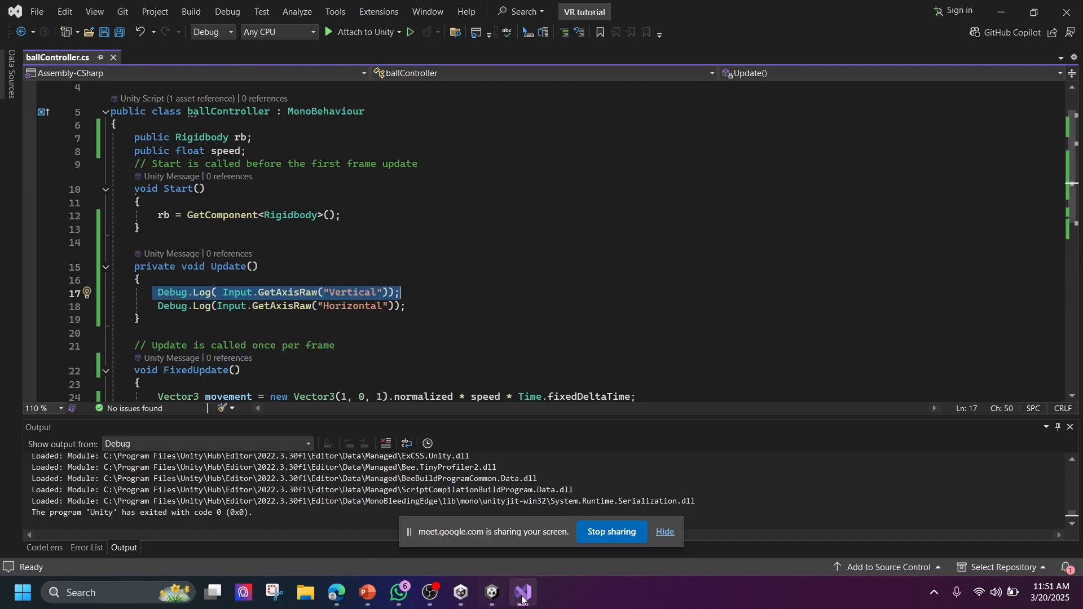
{"action": "left_click", "coordinate": [491, 591]}
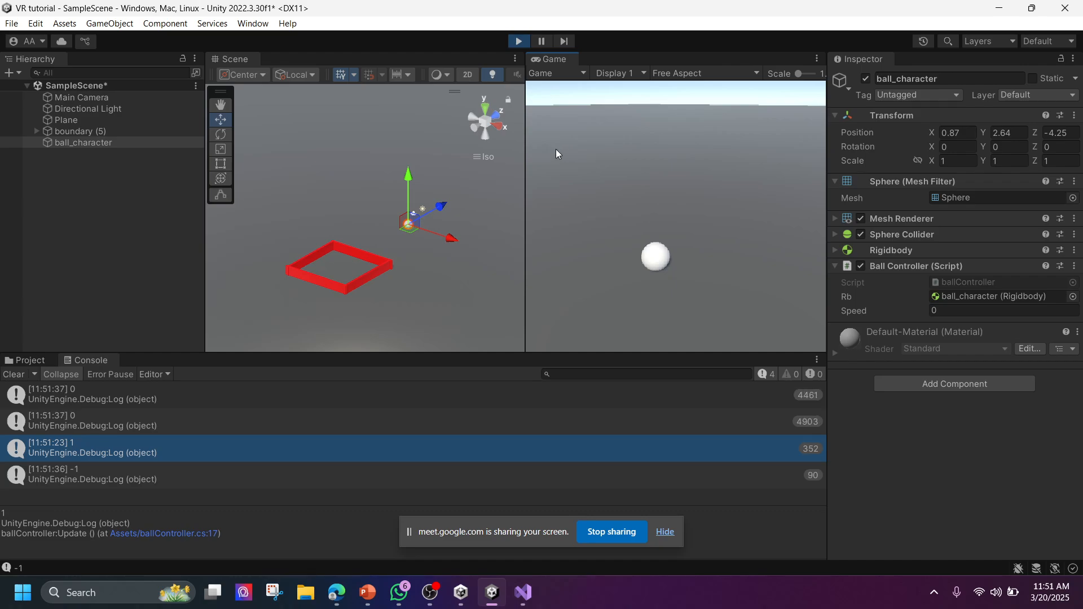
{"action": "double_click", "coordinate": [251, 480]}
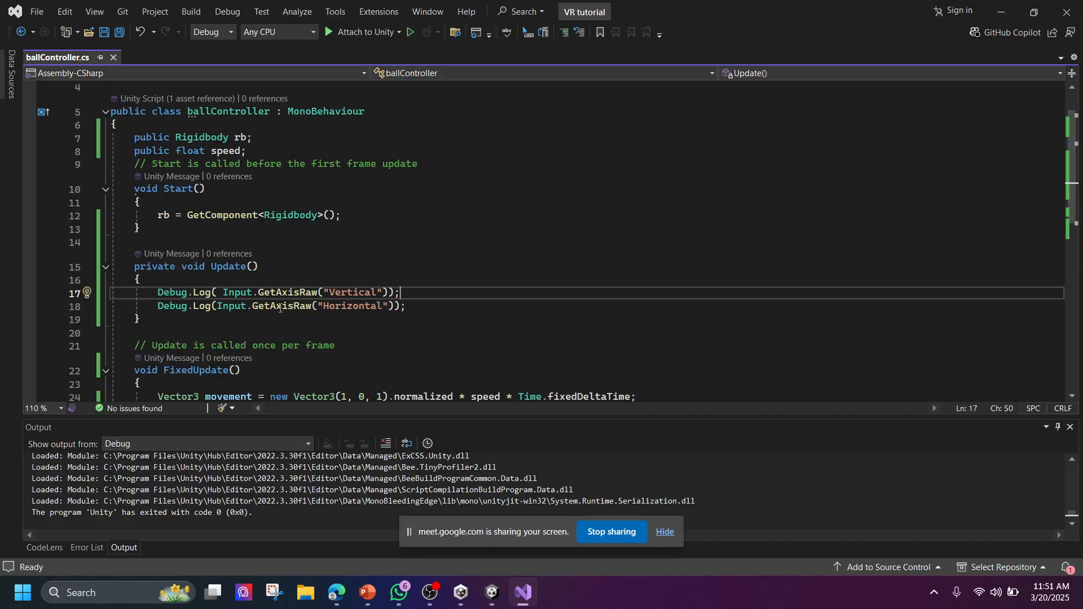
Replace the Debug.Log( call around the Vertical axis in Update with the assignment vvalue =
{"action": "scroll", "coordinate": [384, 298], "scroll_direction": "down", "scroll_amount": 2}
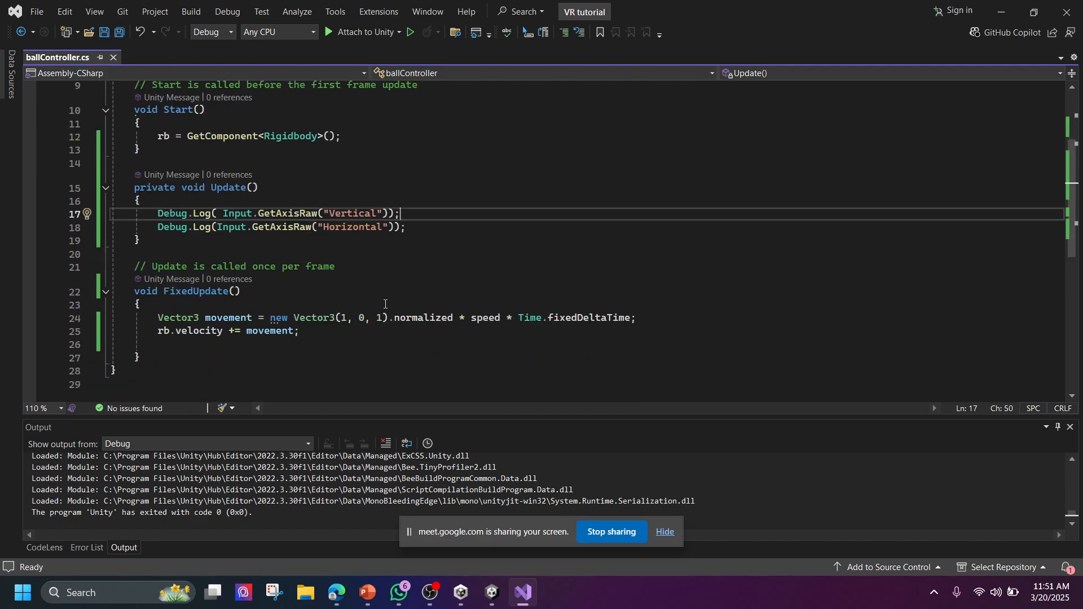
{"action": "left_click_drag", "start_coordinate": [217, 212], "coordinate": [159, 212]}
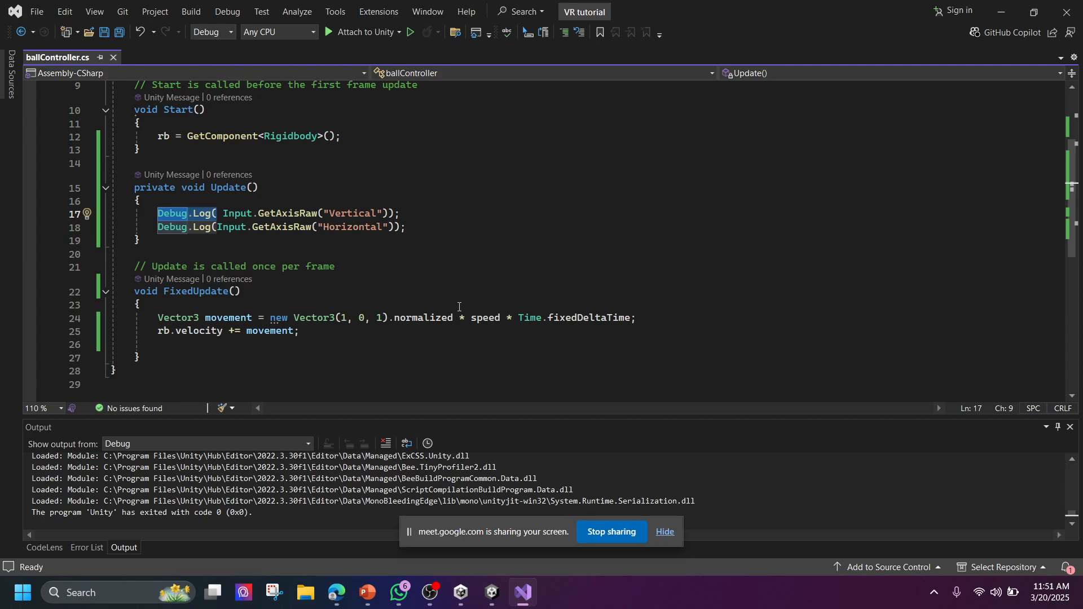
{"action": "type", "text": "vx"}
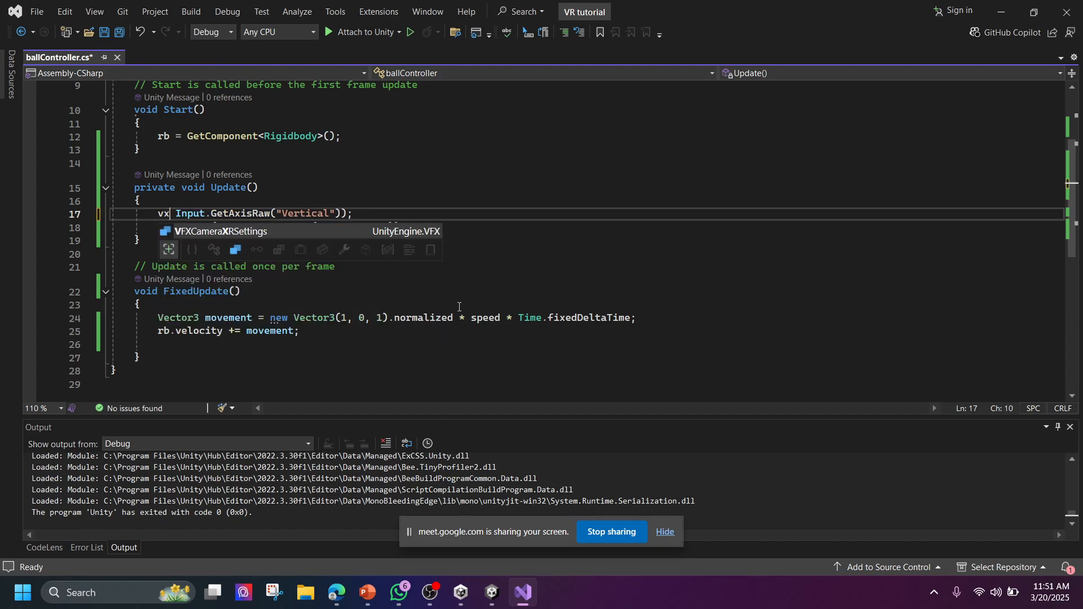
{"action": "key", "text": "BackSpace"}
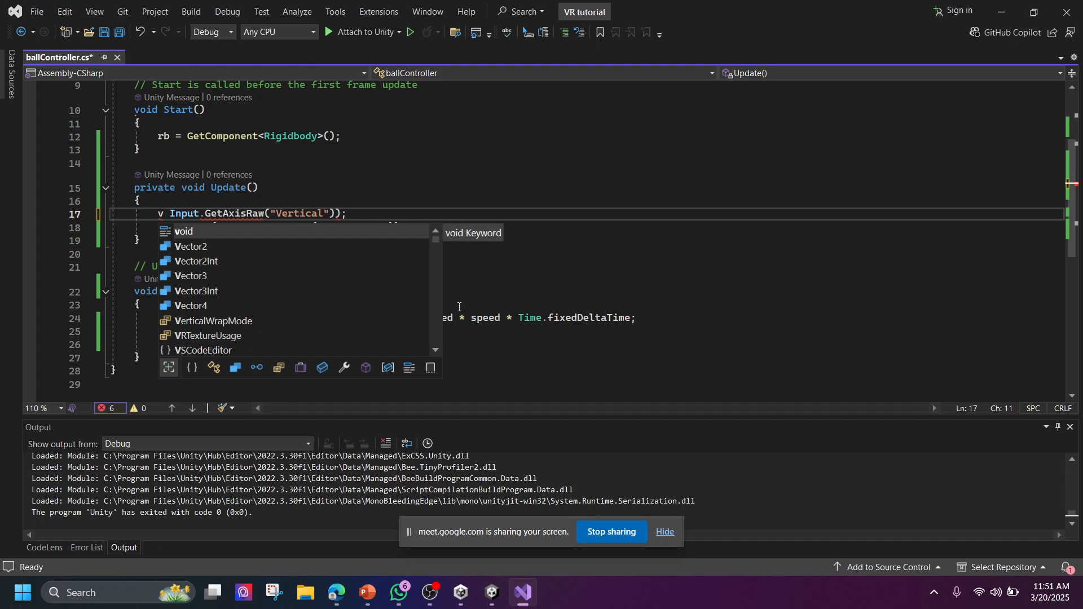
{"action": "type", "text": "value"}
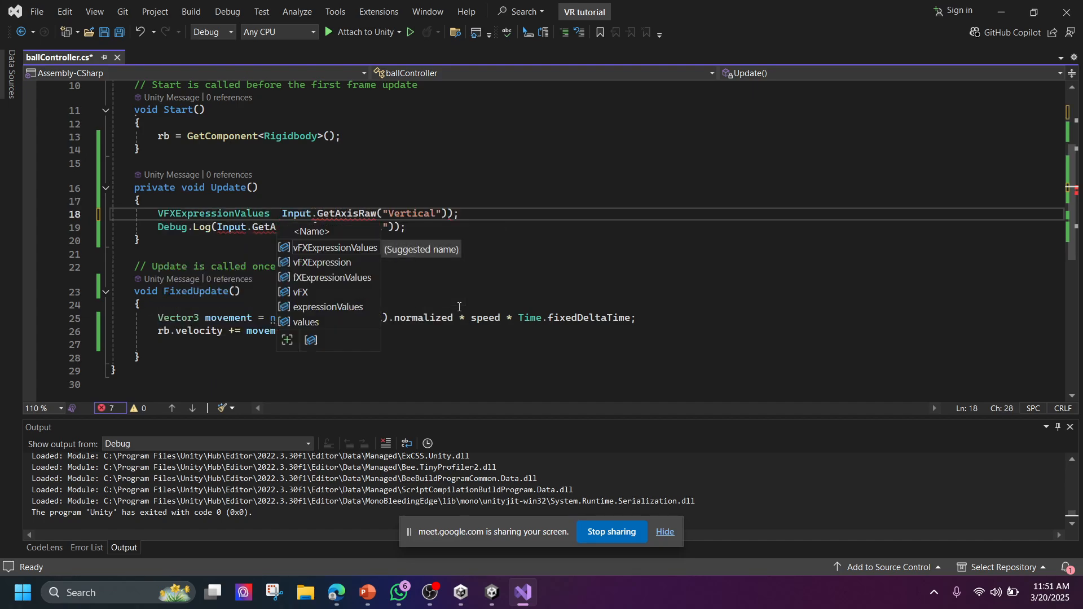
{"action": "key", "text": "ctrl+z"}
{"action": "type", "text": "="}
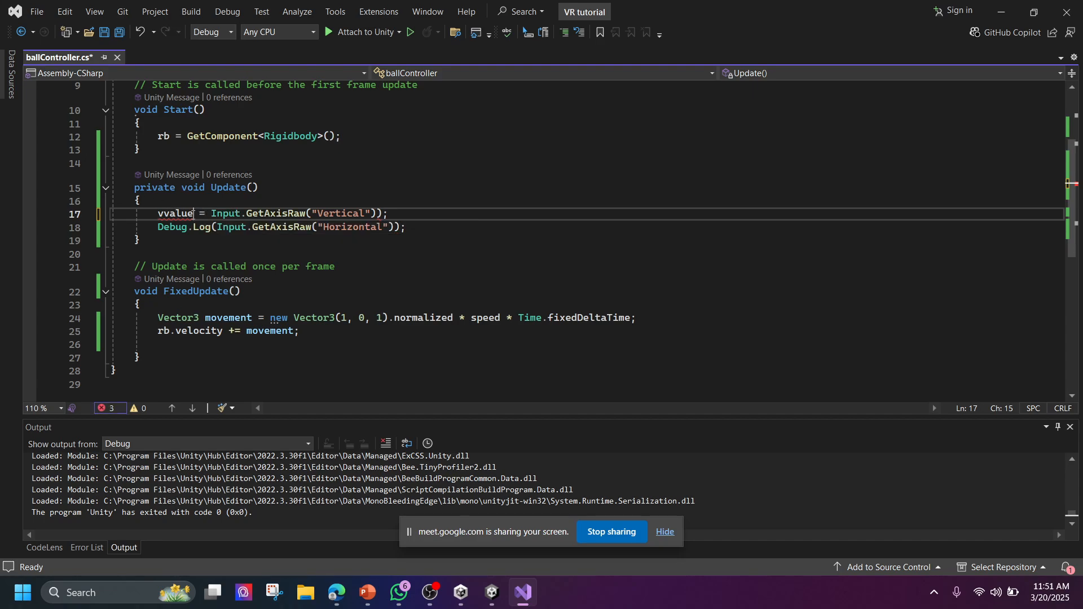
Declare the missing variable as public float vvalue; below the speed field, separated by a blank line
{"action": "left_click", "coordinate": [158, 214]}
{"action": "scroll", "coordinate": [269, 187], "scroll_direction": "up", "scroll_amount": 2}
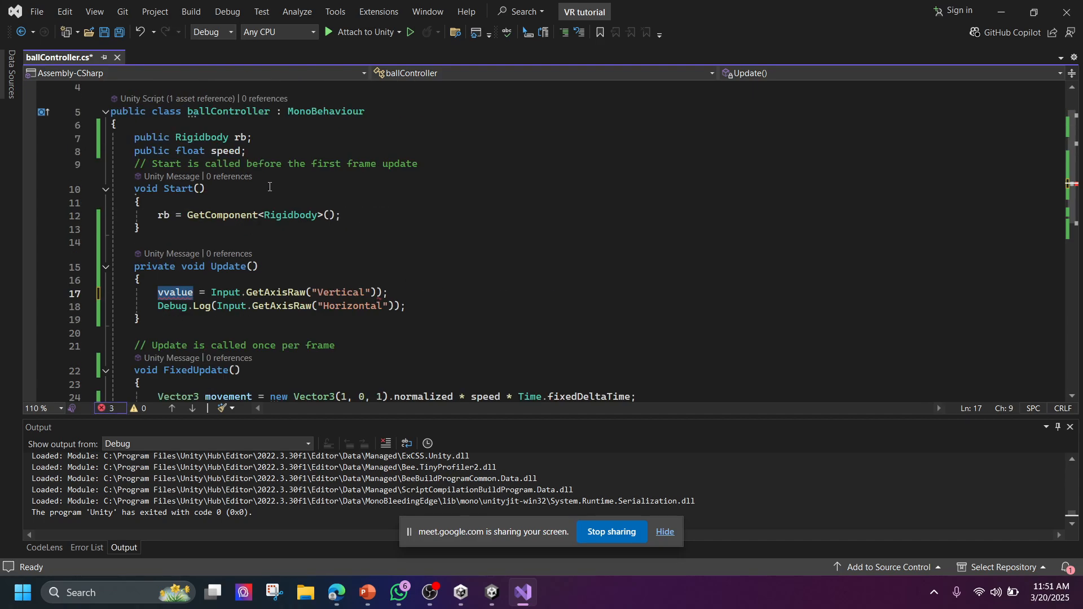
{"action": "left_click", "coordinate": [252, 150]}
{"action": "key", "text": "Return"}
{"action": "key", "text": "Return"}
{"action": "type", "text": "public "}
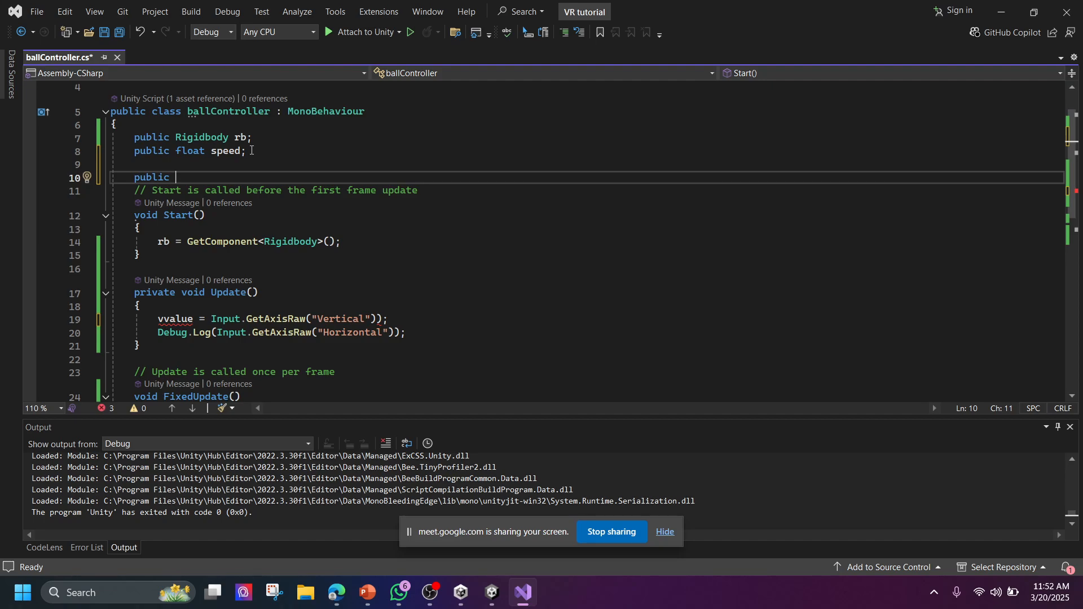
{"action": "type", "text": "floatvvalue"}
{"action": "key", "text": "BackSpace"}
{"action": "key", "text": "BackSpace"}
{"action": "key", "text": "BackSpace"}
{"action": "key", "text": "BackSpace"}
{"action": "key", "text": "BackSpace"}
{"action": "key", "text": "BackSpace"}
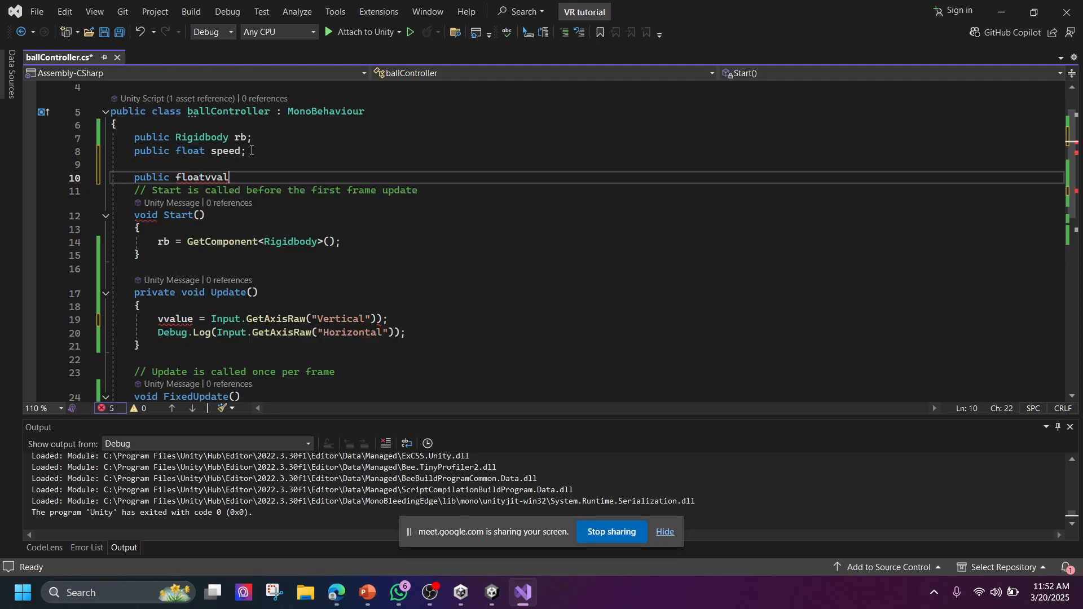
{"action": "type", "text": "vvalue;"}
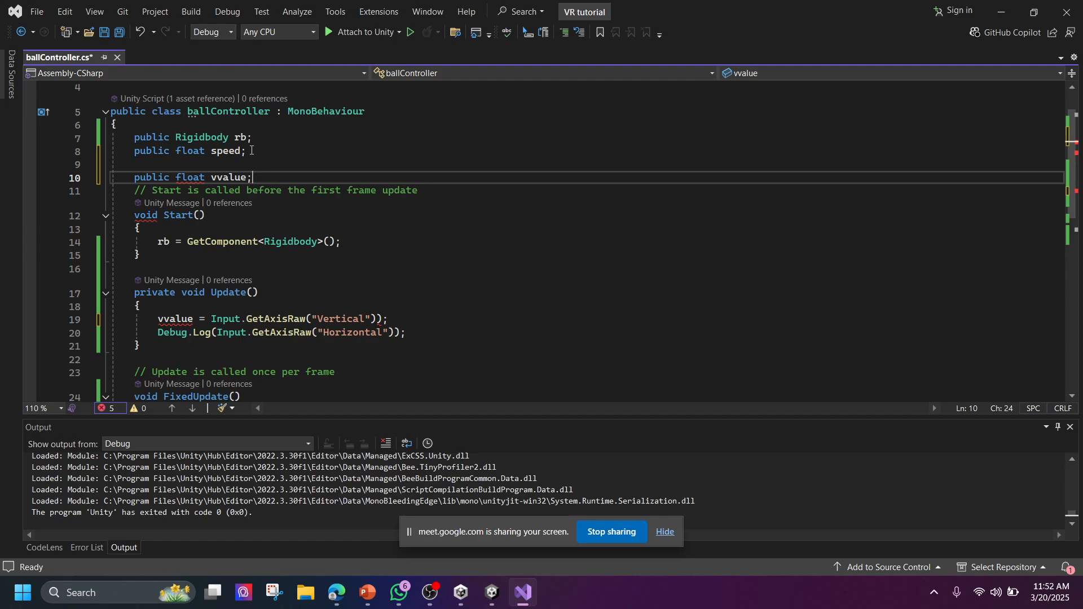
Replace the Debug.Log( call around the Horizontal axis in Update with the assignment hvalue =
{"action": "scroll", "coordinate": [239, 228], "scroll_direction": "down", "scroll_amount": 3}
{"action": "mouse_move", "coordinate": [335, 309]}
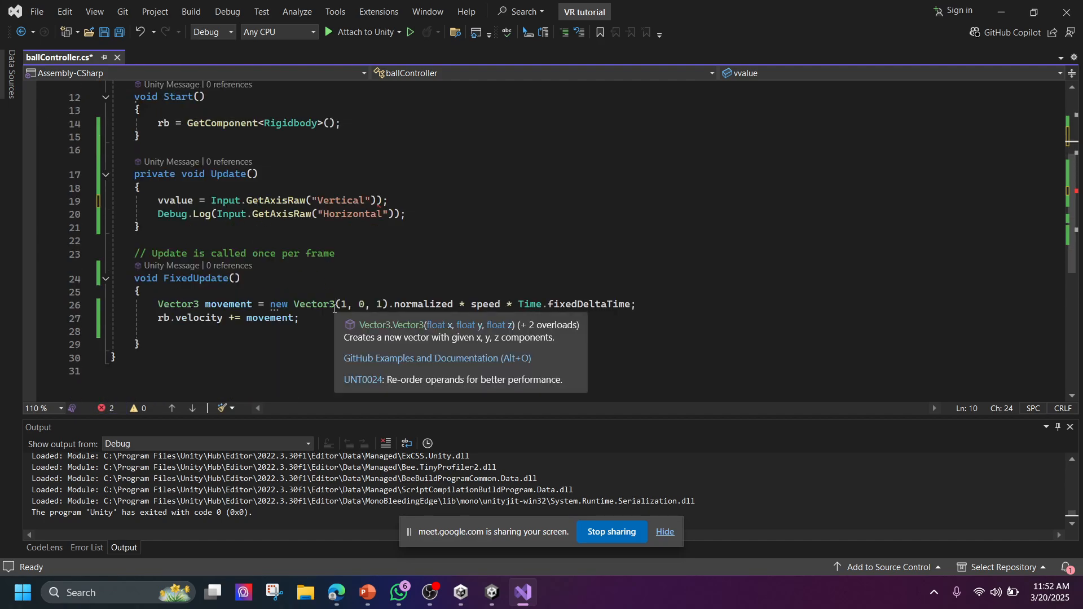
{"action": "left_click", "coordinate": [216, 215]}
{"action": "key", "text": "shift+Home"}
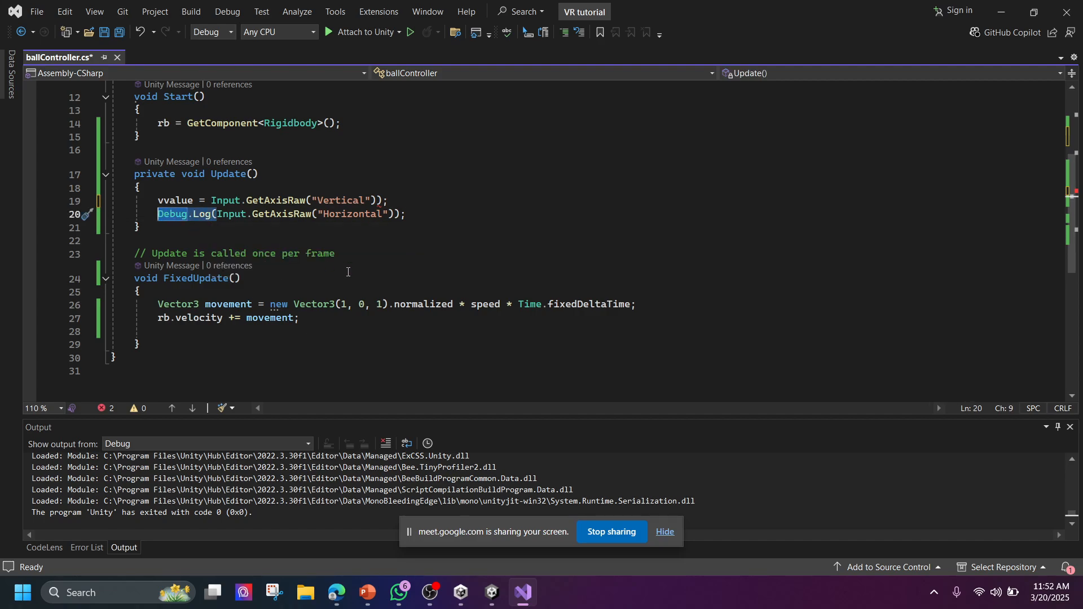
{"action": "key", "text": "BackSpace"}
{"action": "type", "text": "h"}
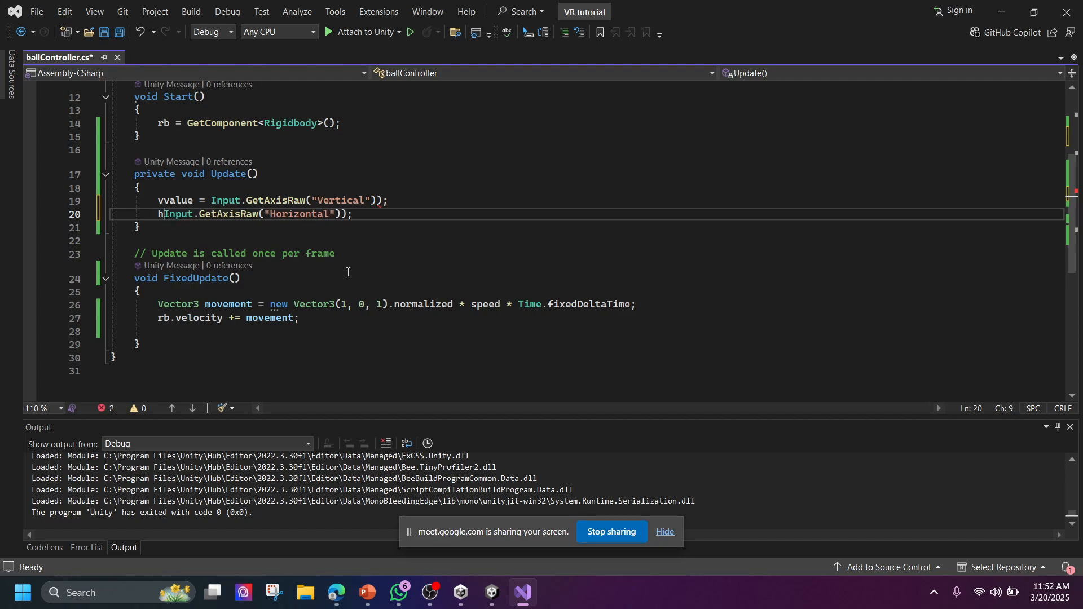
{"action": "type", "text": "value ="}
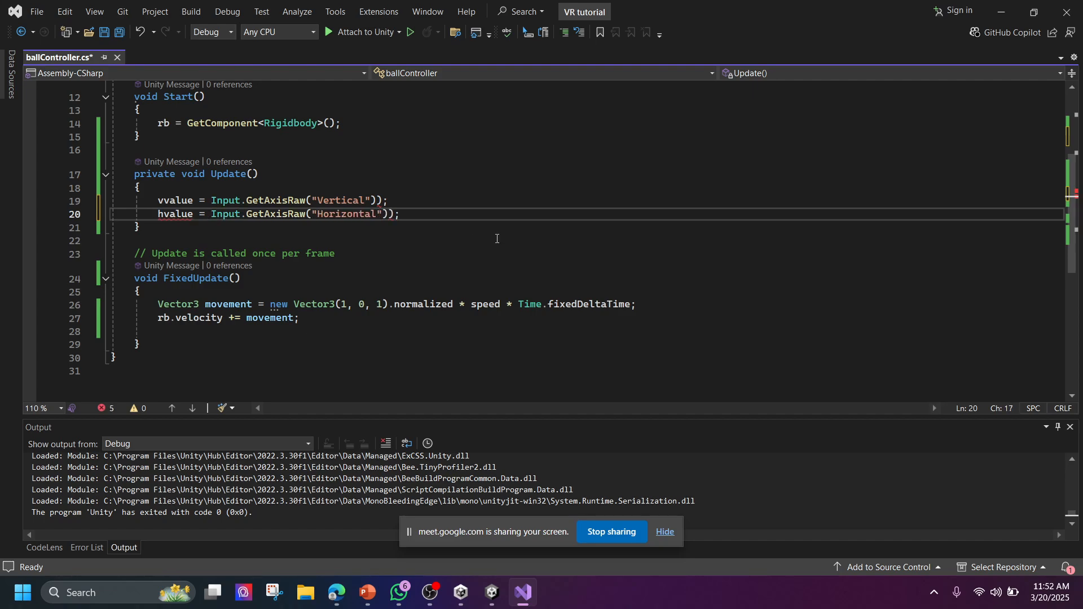
Remove the surplus closing parenthesis from both the Horizontal and Vertical assignments in Update
{"action": "left_click", "coordinate": [393, 214]}
{"action": "key", "text": "BackSpace"}
{"action": "left_click", "coordinate": [382, 200]}
{"action": "key", "text": "BackSpace"}
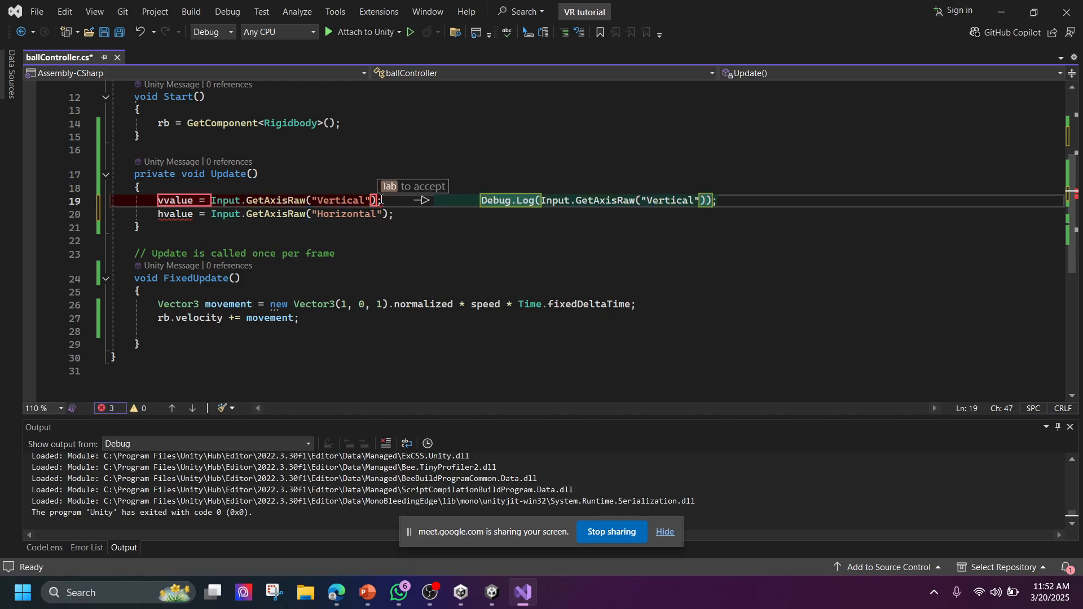
{"action": "key", "text": "Tab"}
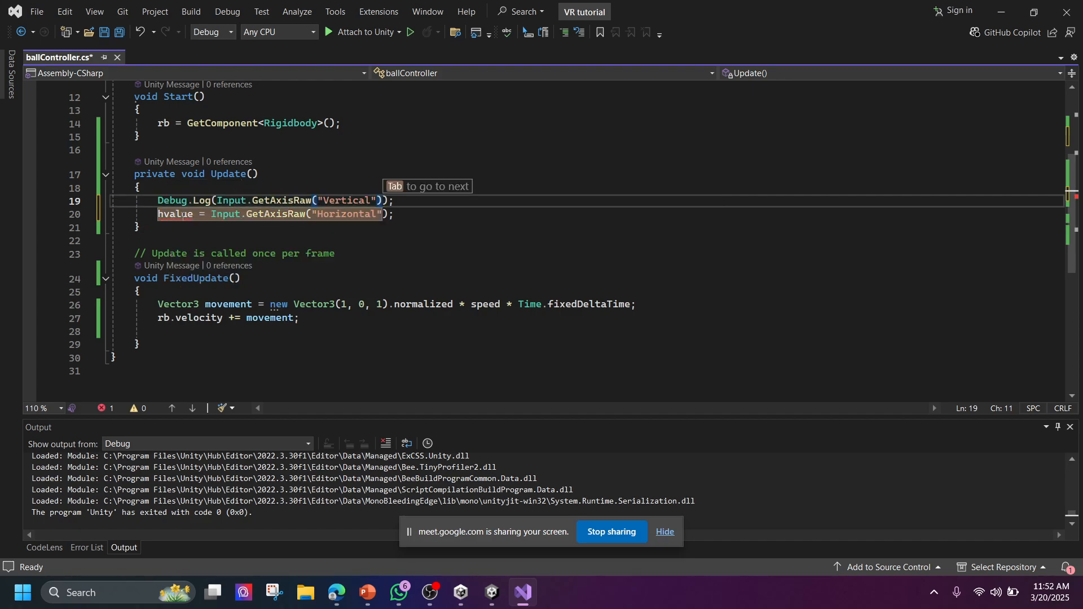
{"action": "key", "text": "Tab"}
{"action": "left_click", "coordinate": [194, 214]}
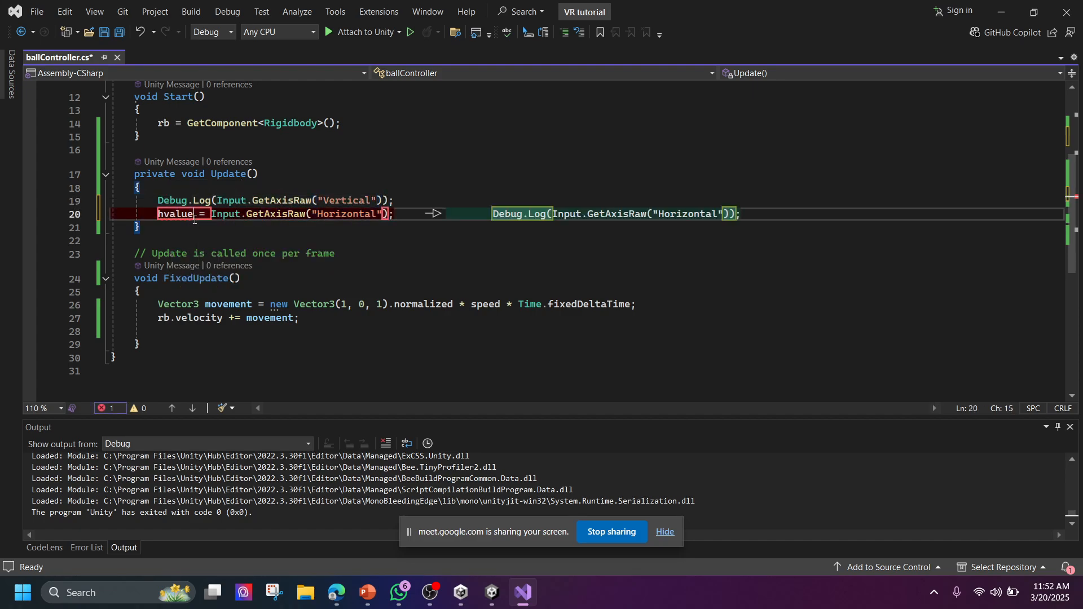
Rewrite the Vertical log statement in Update as vvalue = Input.GetAxisRaw("Vertical"); without the extra parenthesis
{"action": "left_click_drag", "start_coordinate": [211, 216], "coordinate": [161, 201]}
{"action": "left_click", "coordinate": [252, 201]}
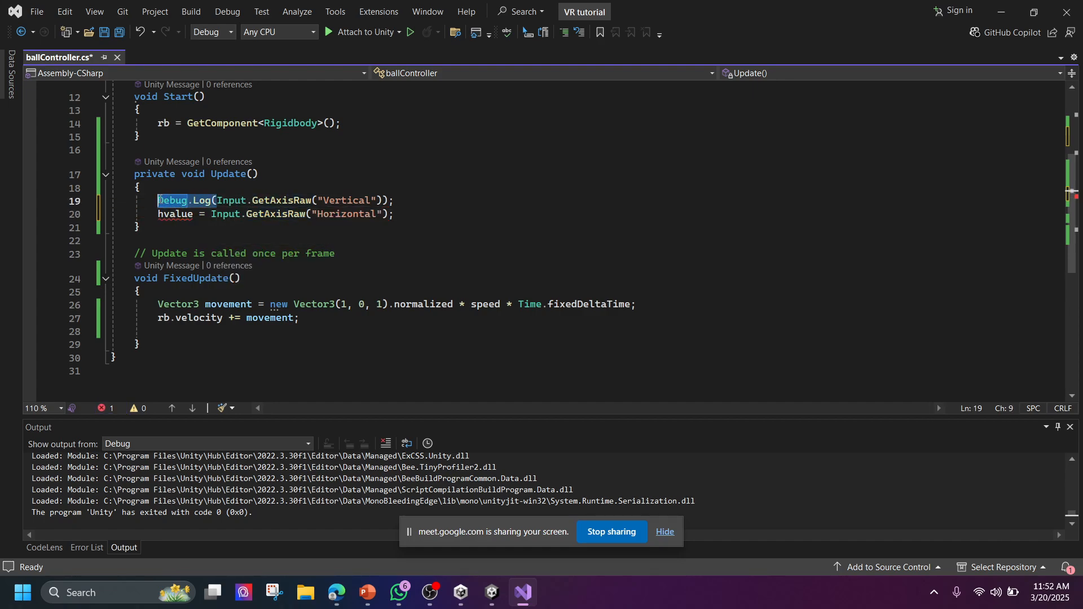
{"action": "type", "text": "hvalue ="}
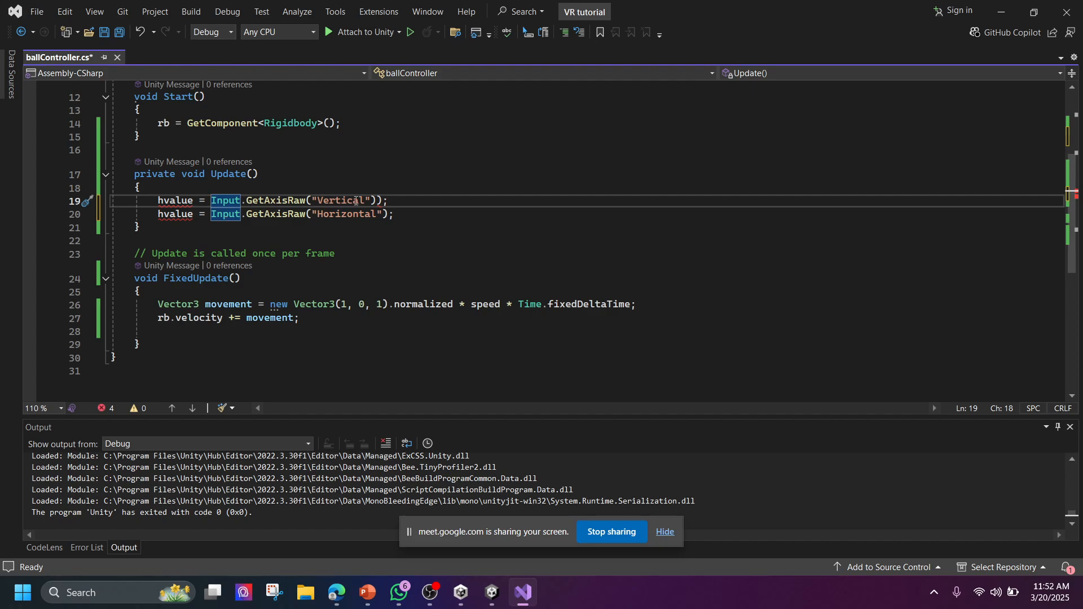
{"action": "left_click", "coordinate": [164, 201]}
{"action": "key", "text": "BackSpace"}
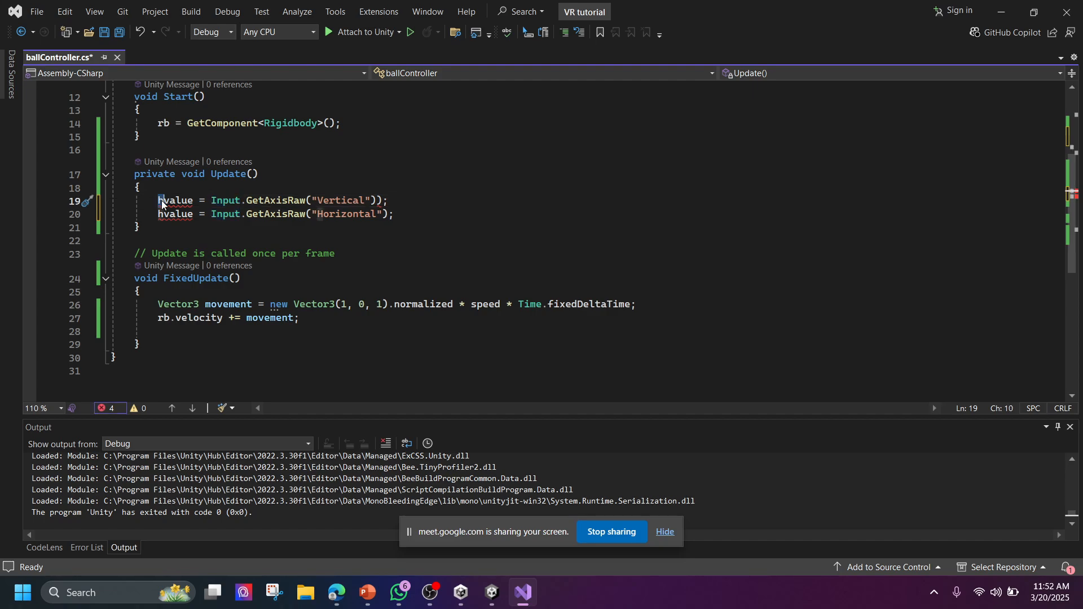
{"action": "type", "text": "v"}
{"action": "left_click", "coordinate": [391, 202]}
{"action": "key", "text": "BackSpace"}
{"action": "key", "text": "BackSpace"}
{"action": "type", "text": ";"}
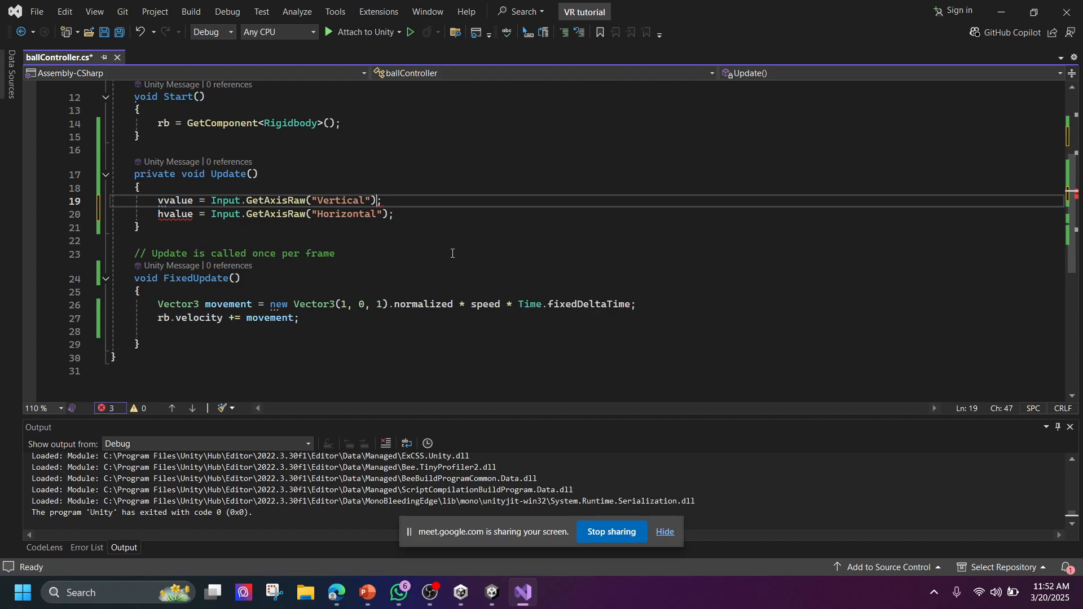
Declare the missing Horizontal variable as public float hvalue; directly below the vvalue field
{"action": "left_click", "coordinate": [394, 219]}
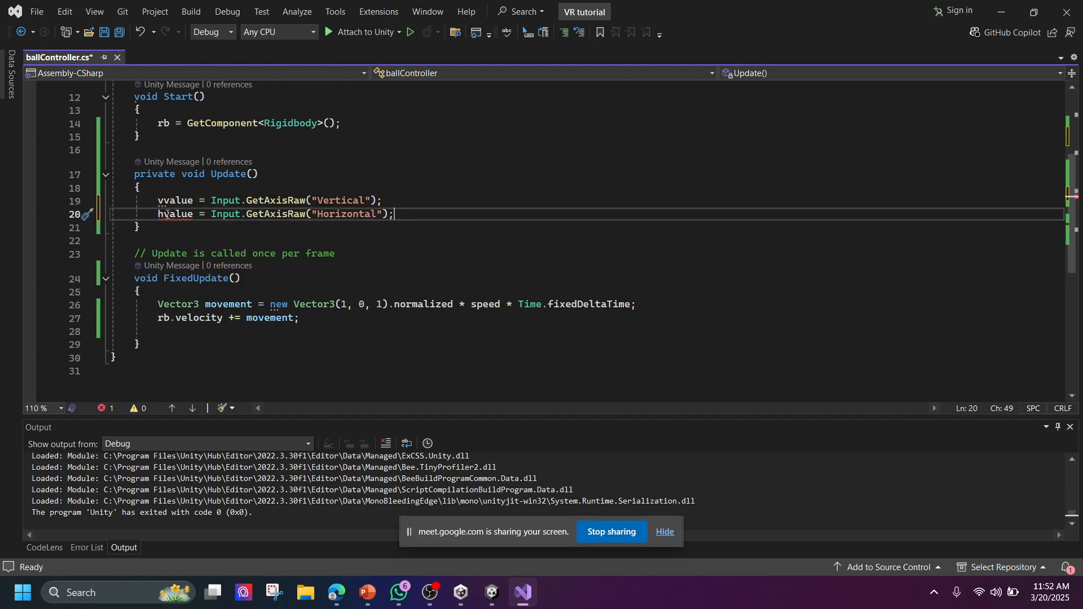
{"action": "scroll", "coordinate": [268, 242], "scroll_direction": "up", "scroll_amount": 1}
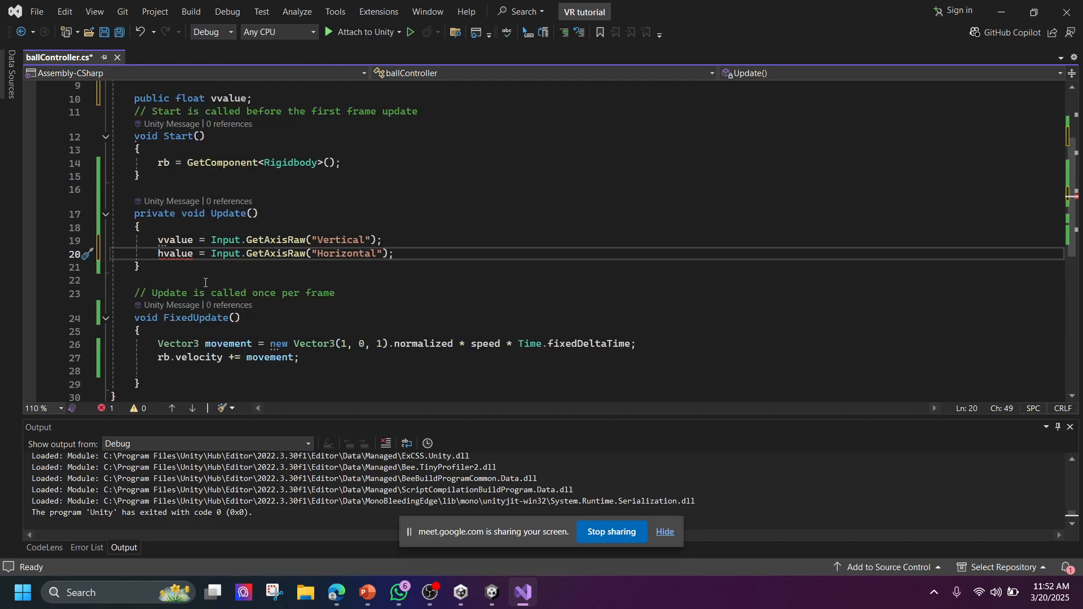
{"action": "scroll", "coordinate": [205, 282], "scroll_direction": "up", "scroll_amount": 3}
{"action": "left_click", "coordinate": [223, 281]}
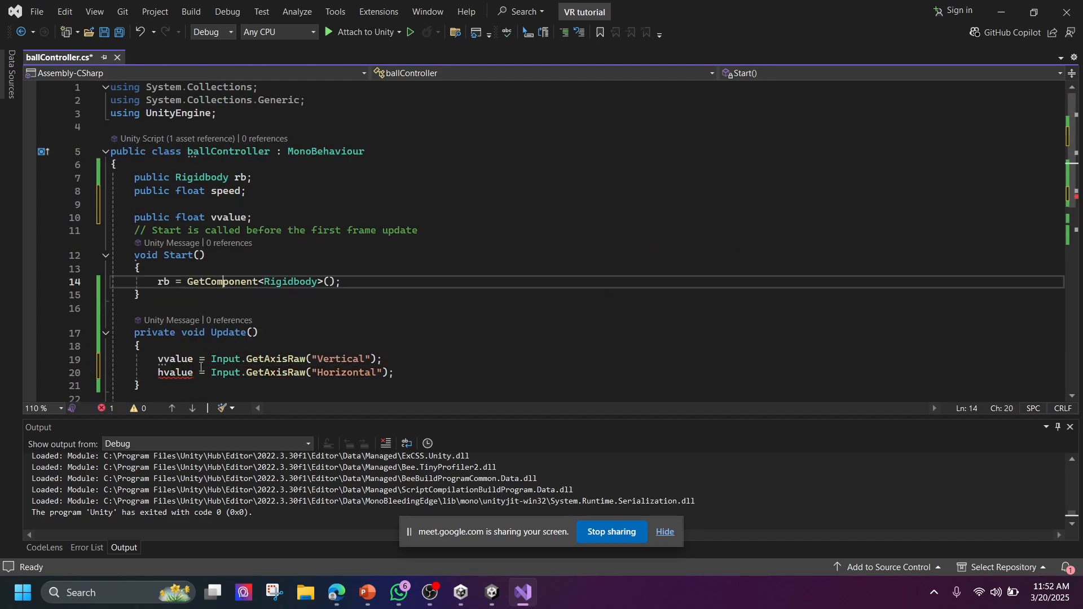
{"action": "left_click_drag", "start_coordinate": [194, 373], "coordinate": [158, 373]}
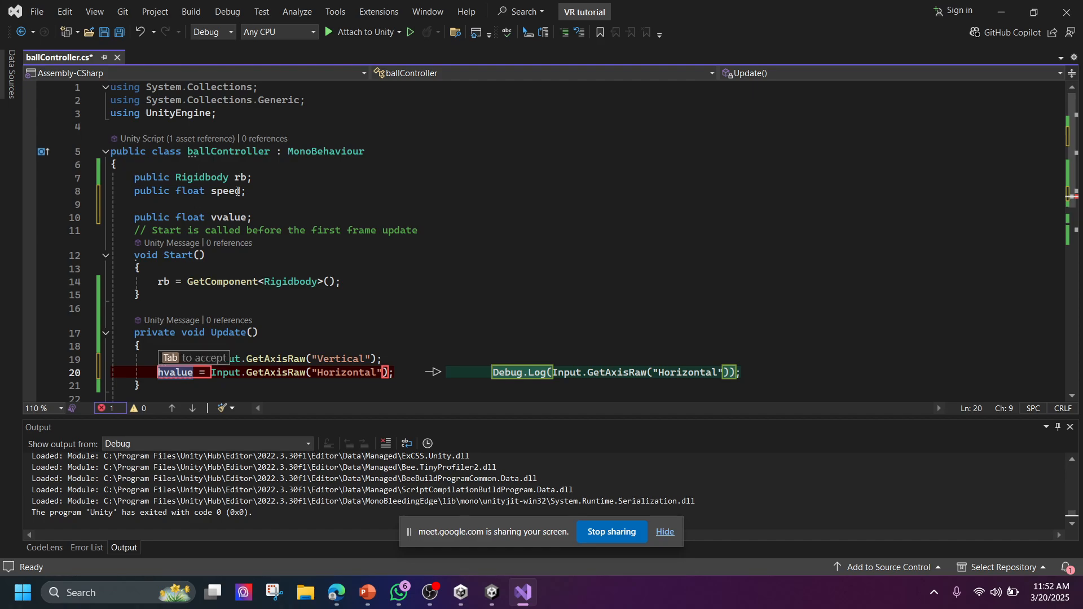
{"action": "left_click", "coordinate": [256, 213]}
{"action": "key", "text": "Return"}
{"action": "type", "text": "pu"}
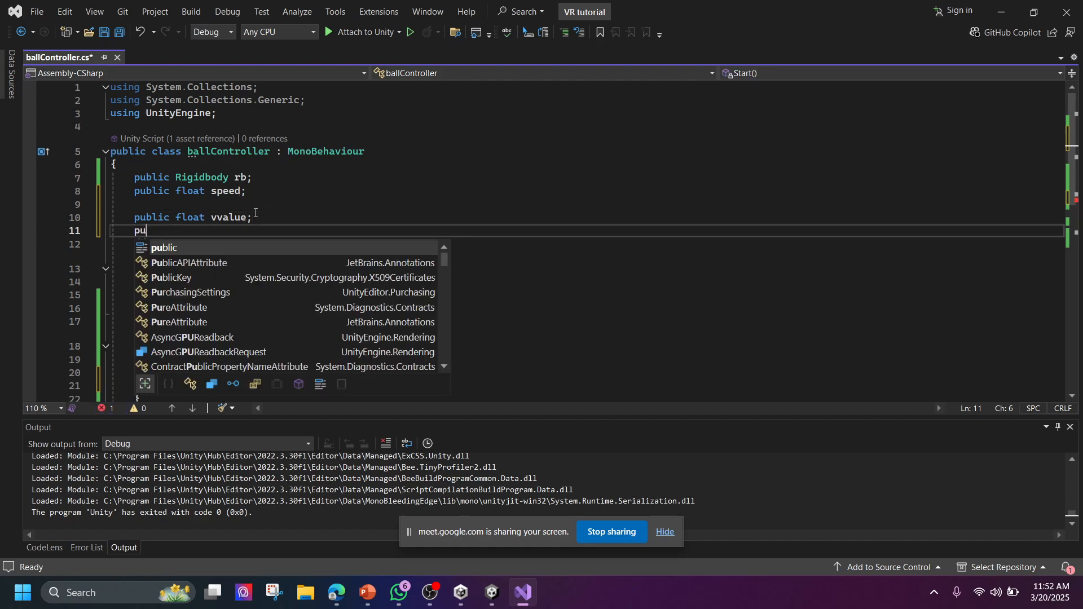
{"action": "type", "text": "blic float hvalue"}
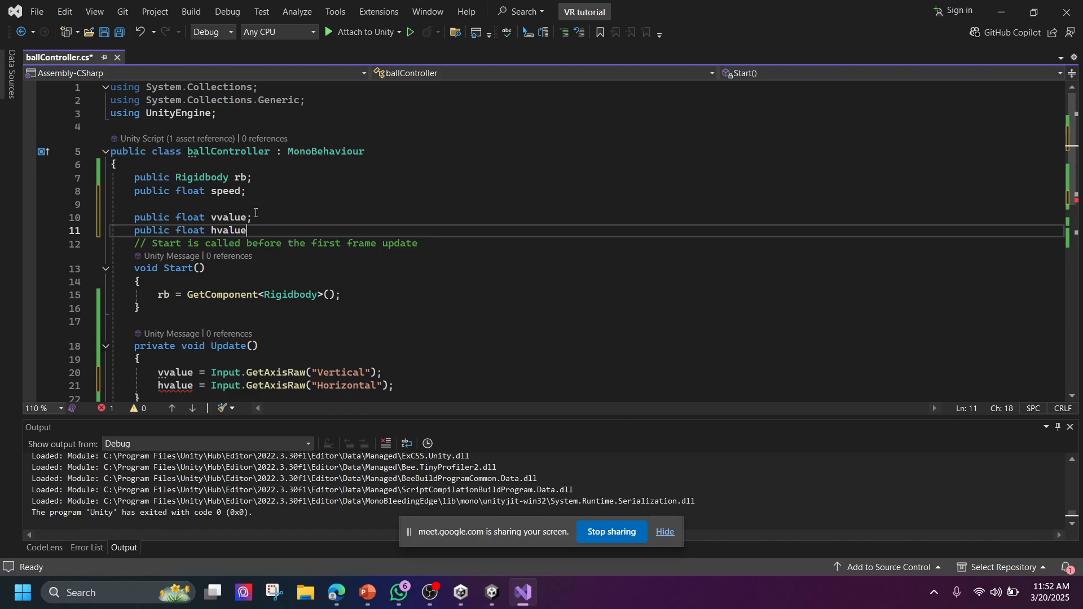
{"action": "type", "text": ";"}
{"action": "scroll", "coordinate": [255, 212], "scroll_direction": "down", "scroll_amount": 2}
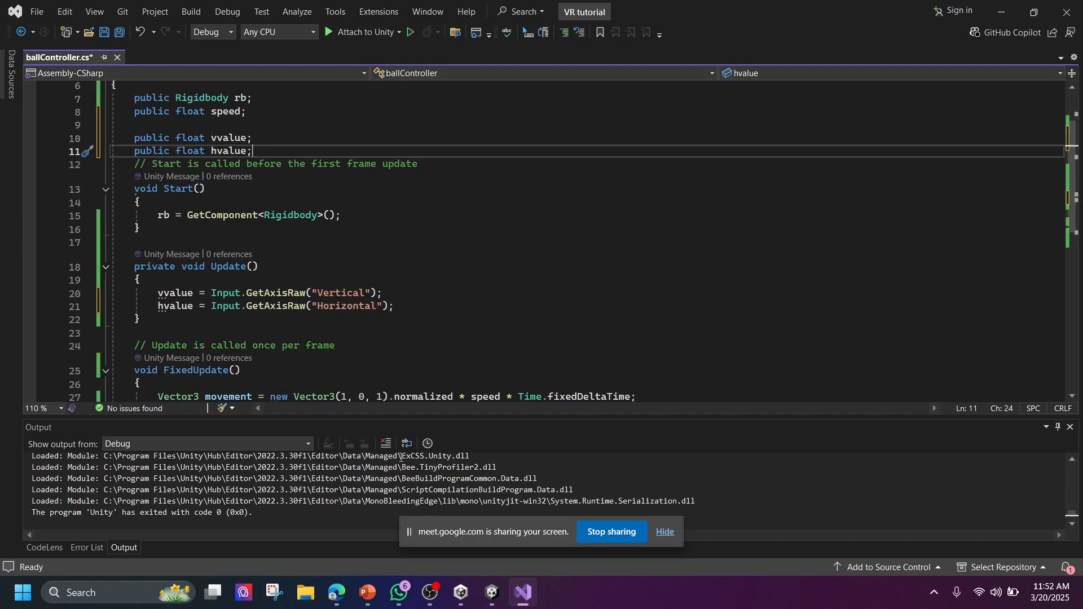
{"action": "mouse_move", "coordinate": [337, 592]}
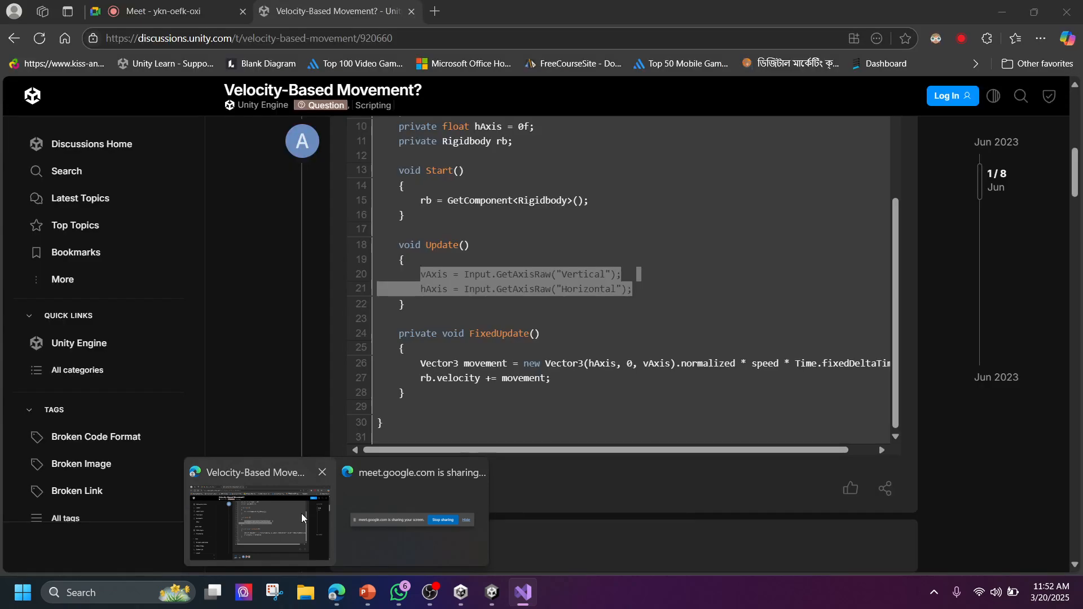
{"action": "left_click", "coordinate": [301, 513]}
{"action": "left_click", "coordinate": [154, 10]}
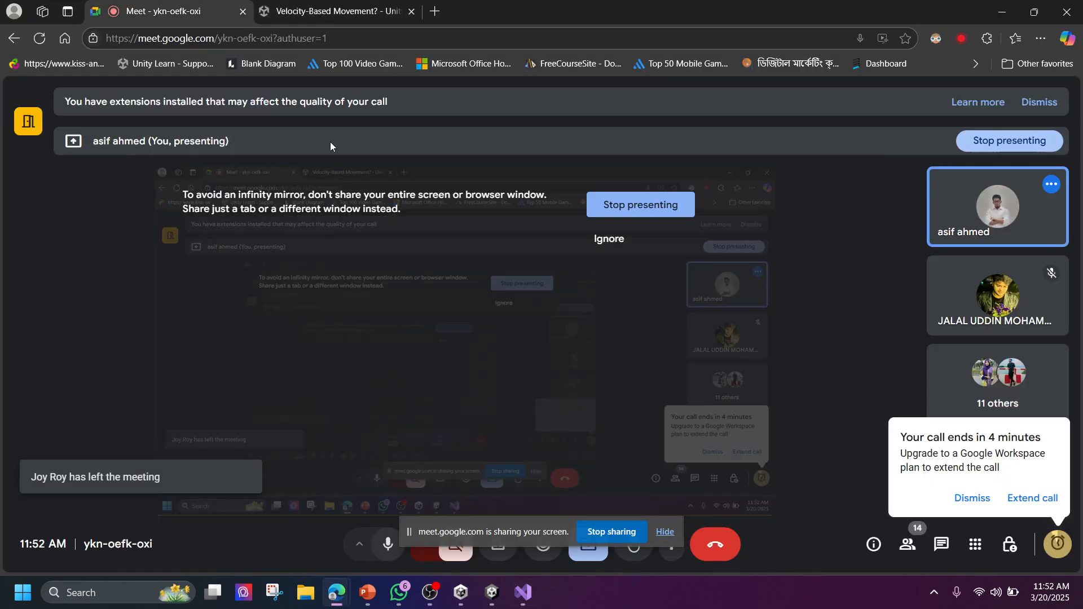
{"action": "left_click", "coordinate": [491, 593]}
{"action": "left_click", "coordinate": [523, 592]}
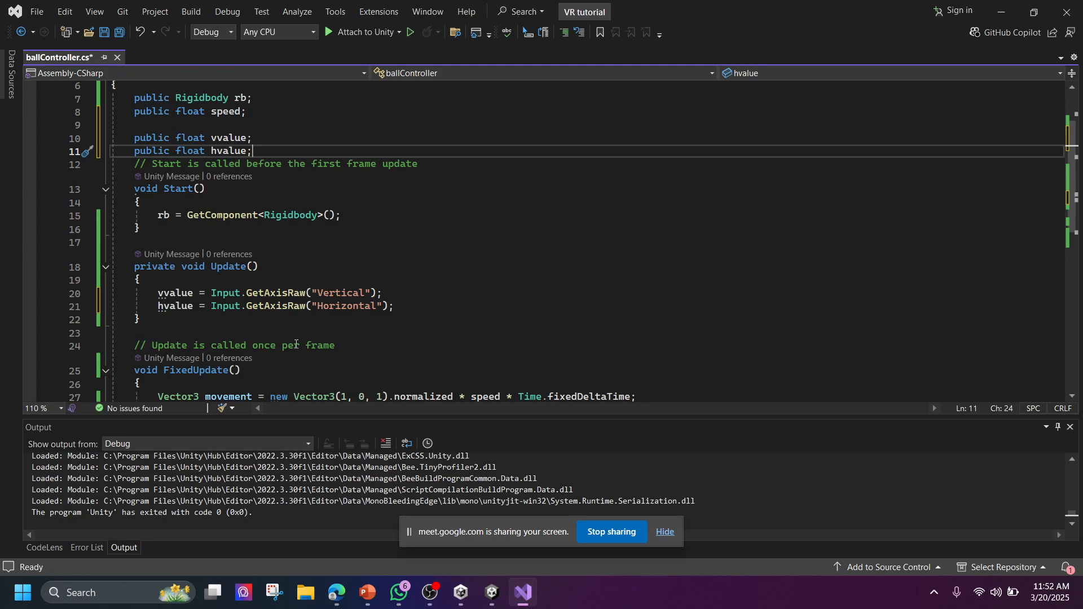
Replace the two hard-coded 1s in FixedUpdate's movement vector so it reads new Vector3(hvalue, 0, vvalue)
{"action": "scroll", "coordinate": [296, 344], "scroll_direction": "down", "scroll_amount": 4}
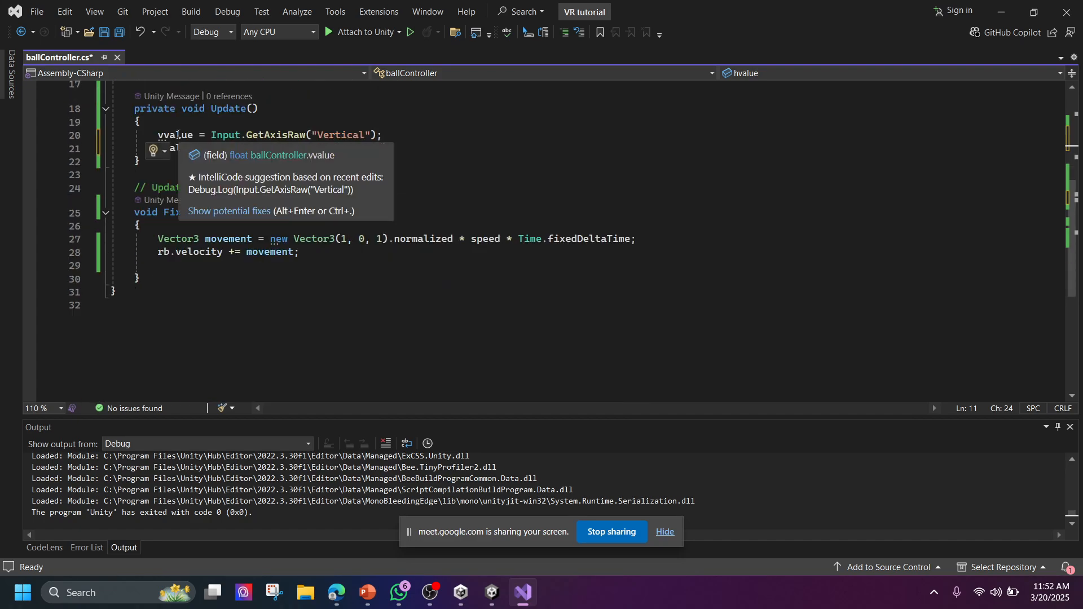
{"action": "left_click", "coordinate": [178, 135]}
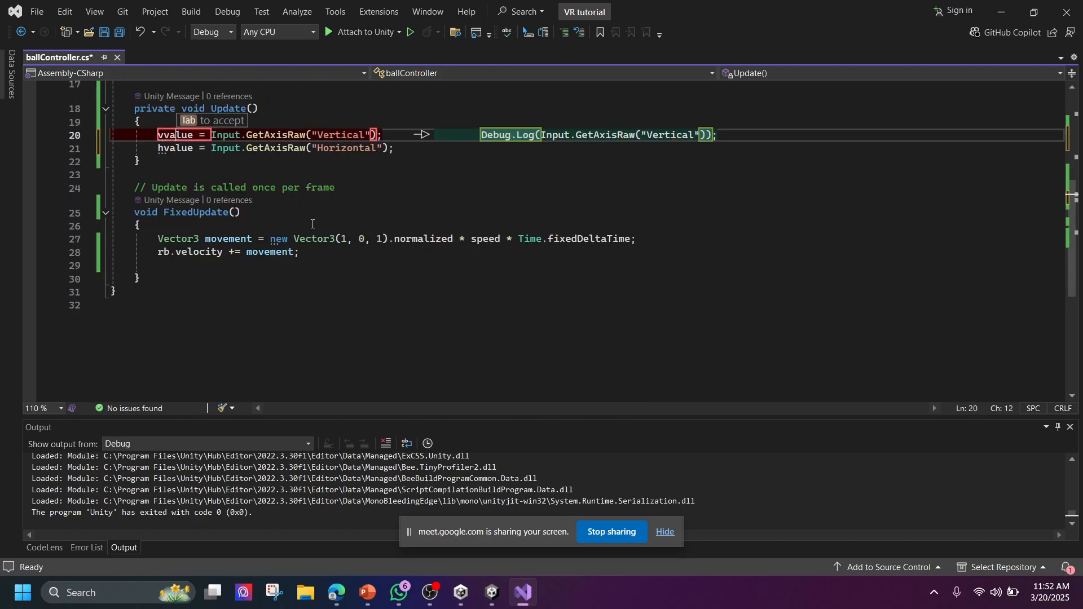
{"action": "left_click", "coordinate": [348, 240]}
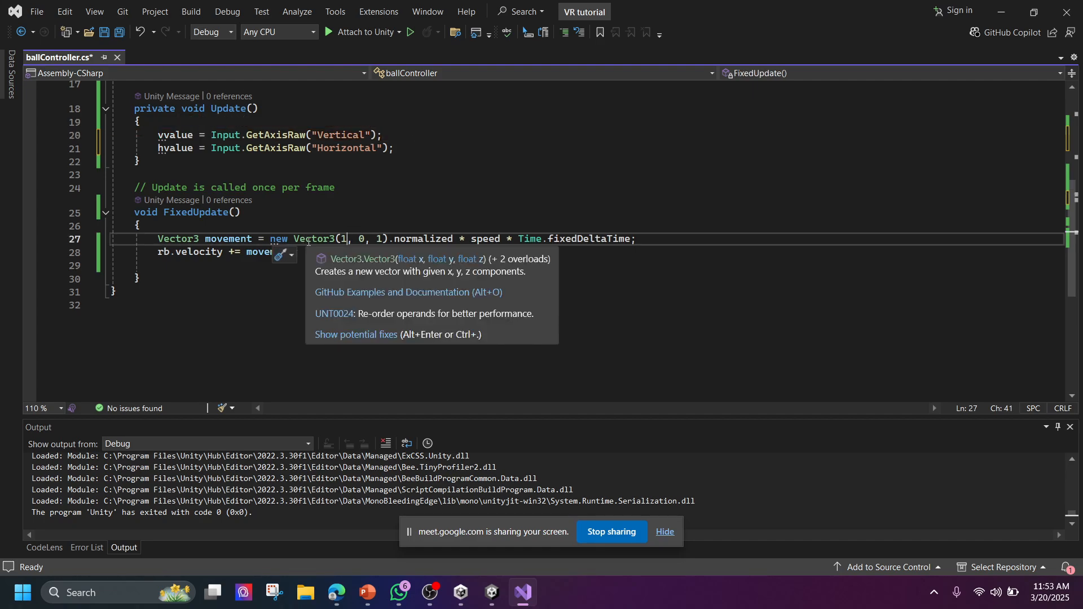
{"action": "left_click", "coordinate": [492, 592]}
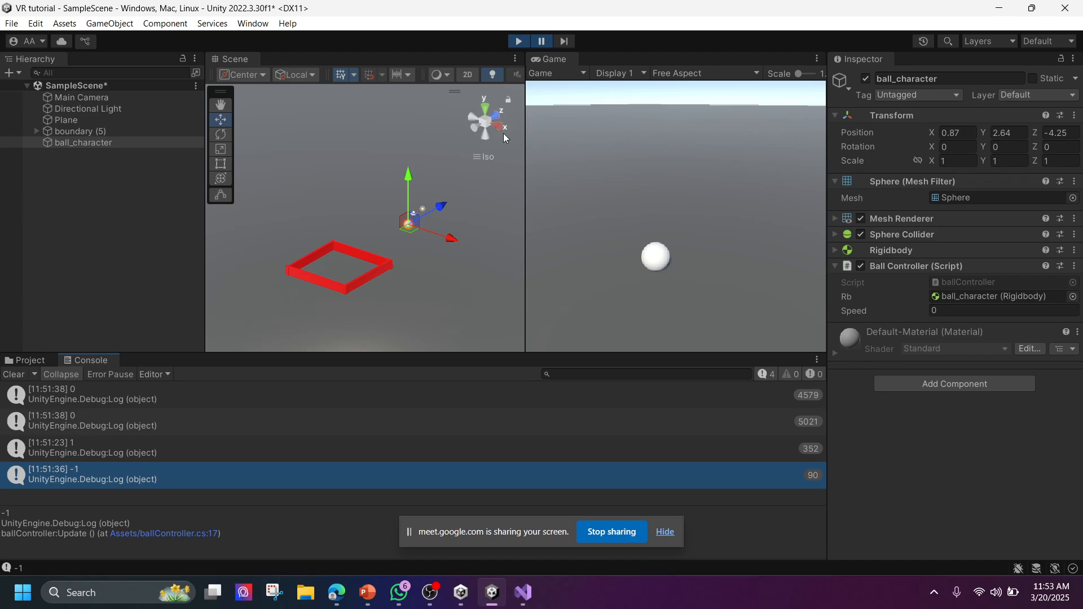
{"action": "left_click", "coordinate": [524, 593]}
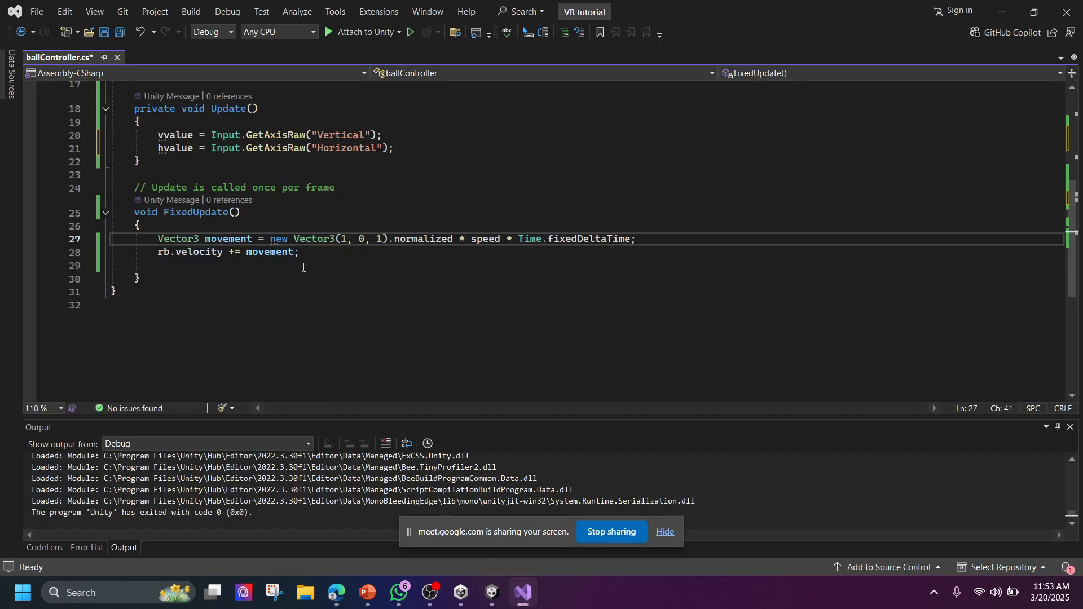
{"action": "key", "text": "shift+Left"}
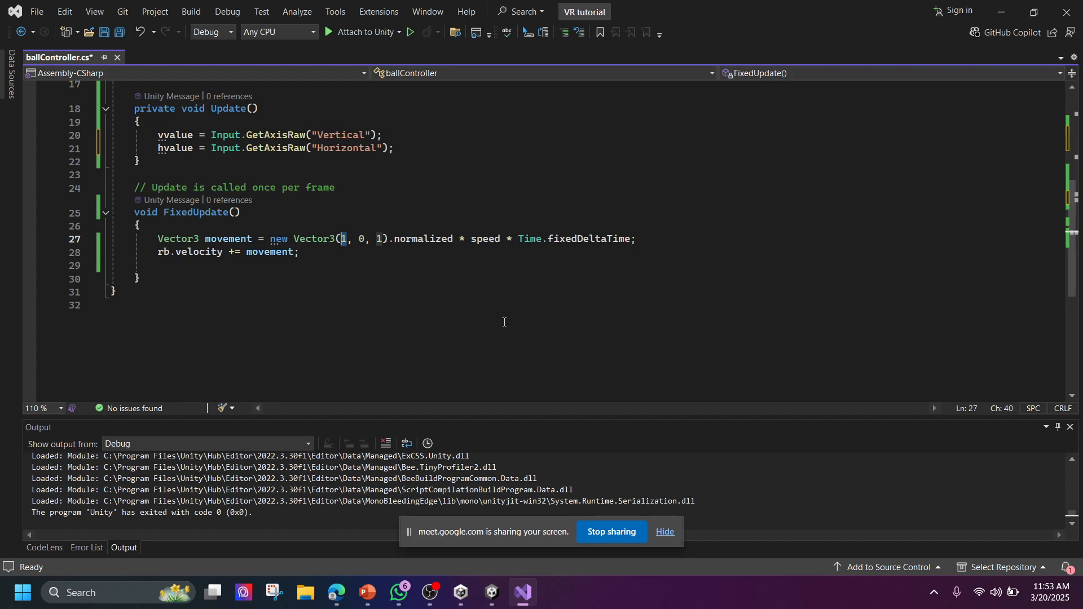
{"action": "type", "text": "hvalue"}
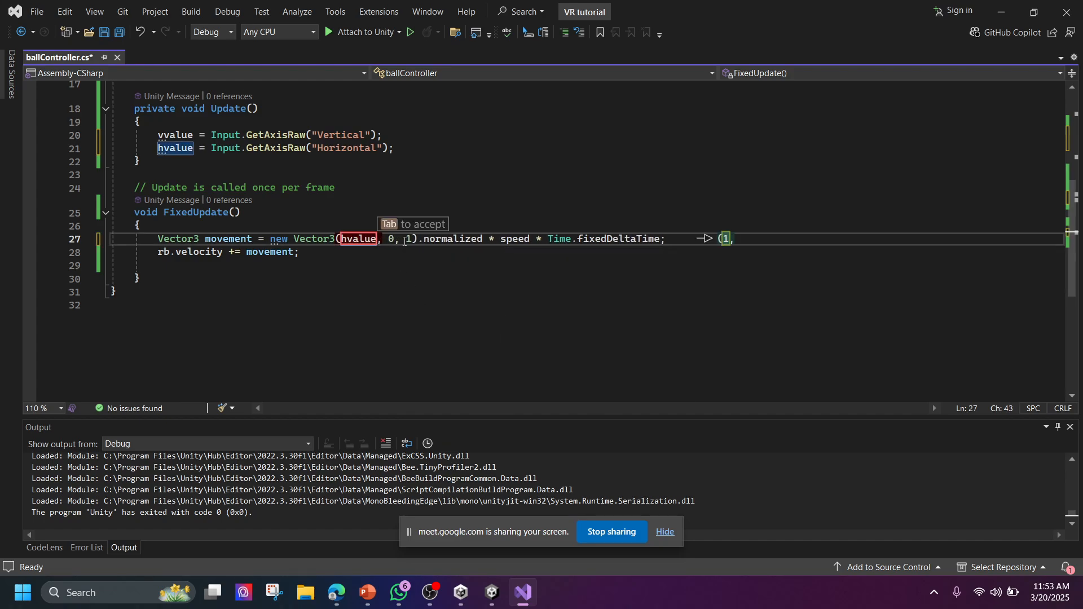
{"action": "left_click", "coordinate": [404, 241]}
{"action": "key", "text": "shift+Right"}
{"action": "type", "text": "v"}
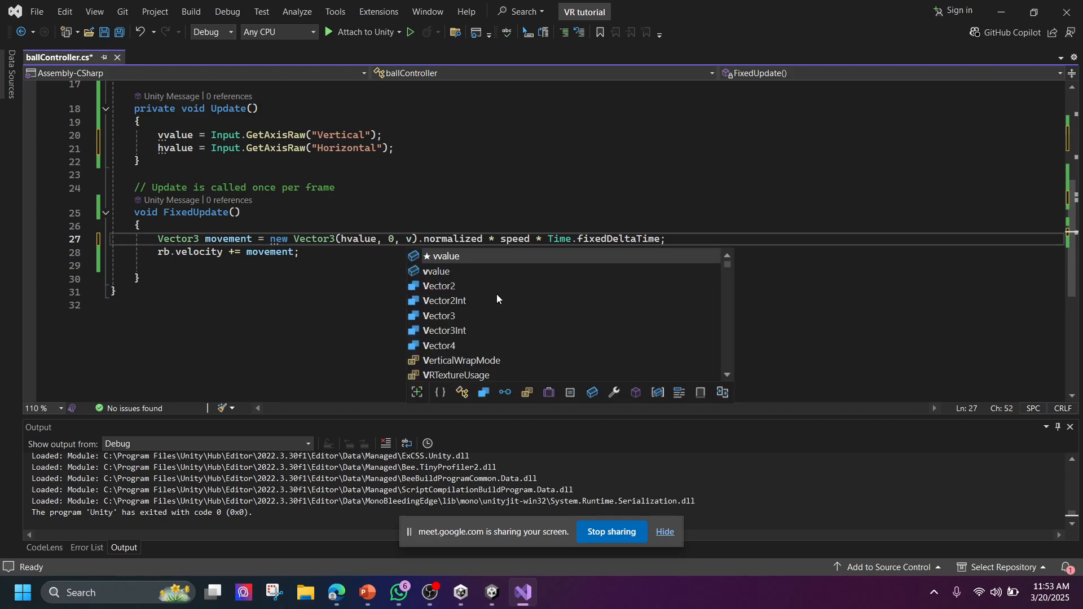
{"action": "key", "text": "Tab"}
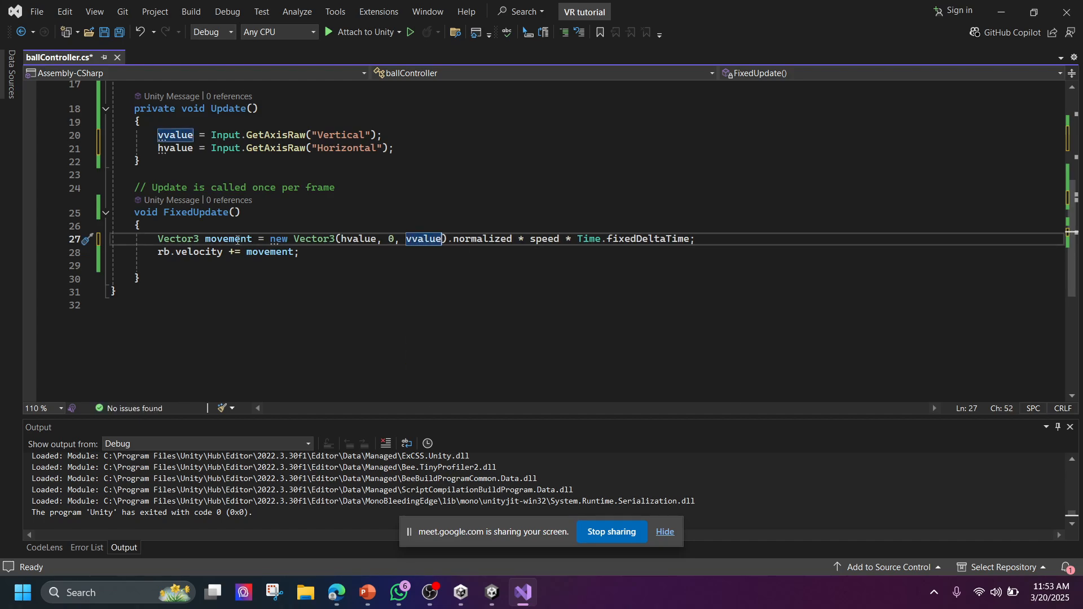
Initialise the public speed field of the ballController class to 10f
{"action": "mouse_move", "coordinate": [395, 240]}
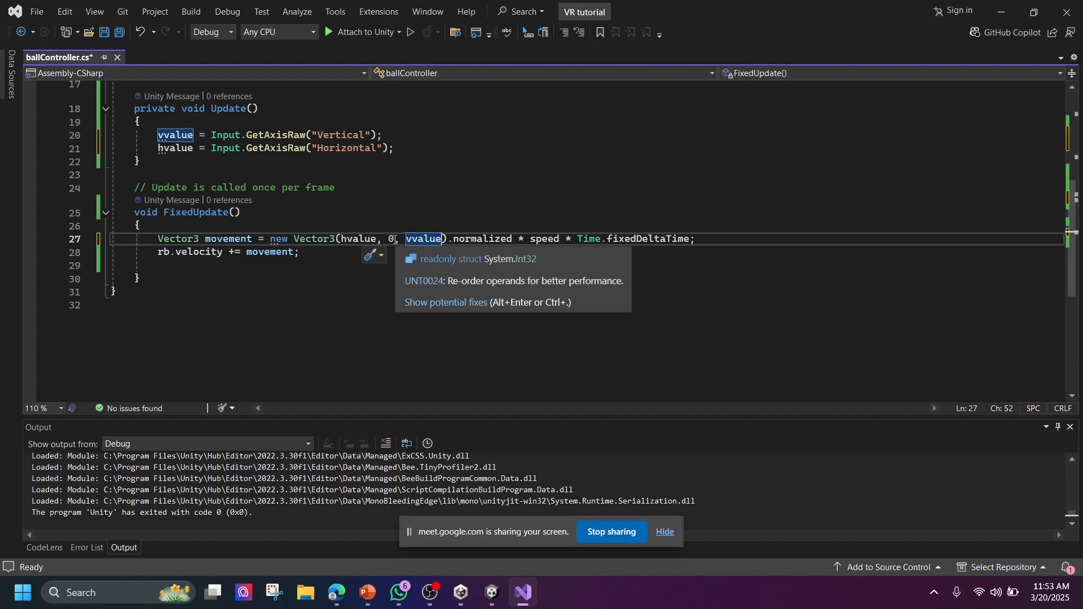
{"action": "left_click", "coordinate": [457, 239]}
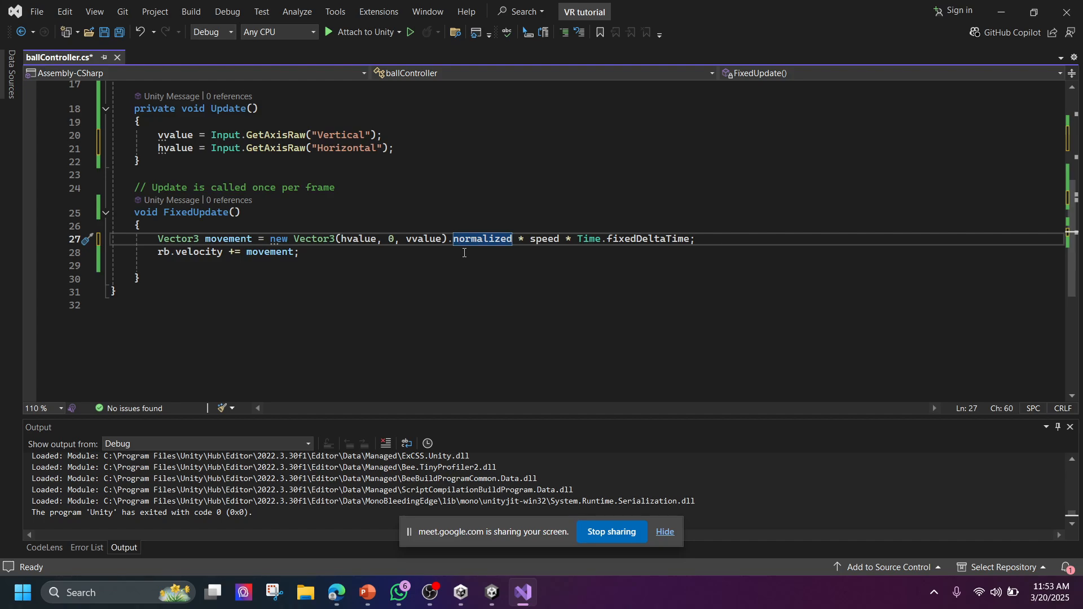
{"action": "mouse_move", "coordinate": [491, 238]}
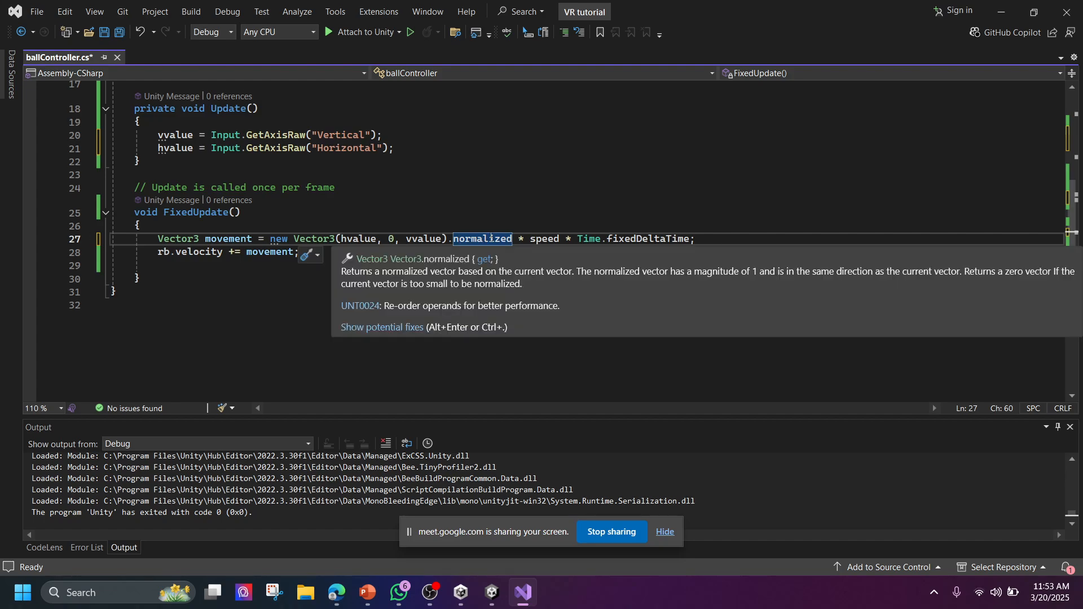
{"action": "left_click", "coordinate": [552, 244]}
{"action": "scroll", "coordinate": [226, 152], "scroll_direction": "up", "scroll_amount": 3}
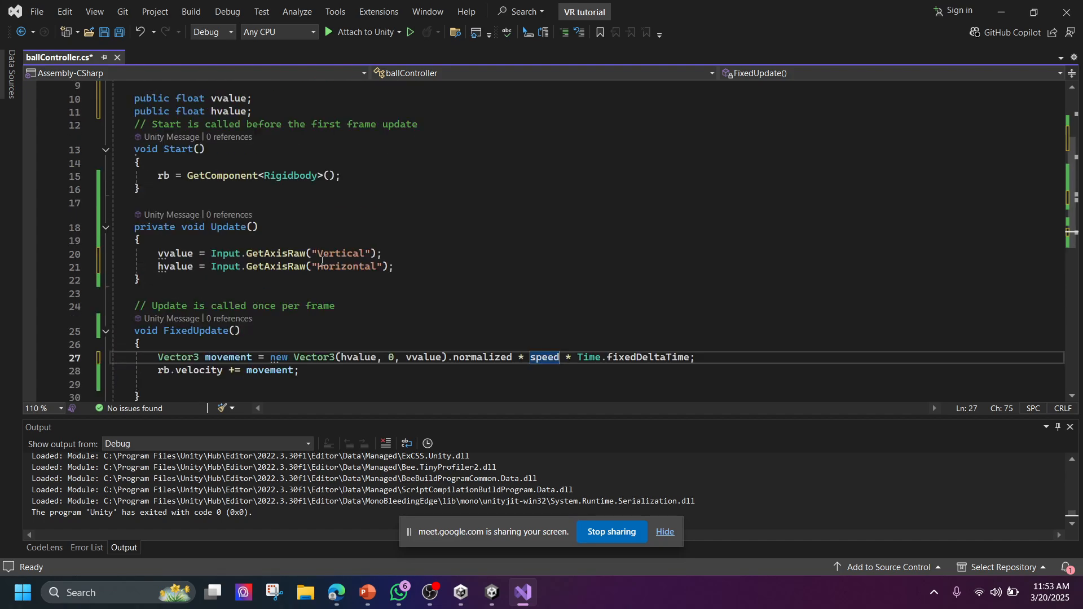
{"action": "scroll", "coordinate": [239, 145], "scroll_direction": "up", "scroll_amount": 2}
{"action": "left_click", "coordinate": [243, 153]}
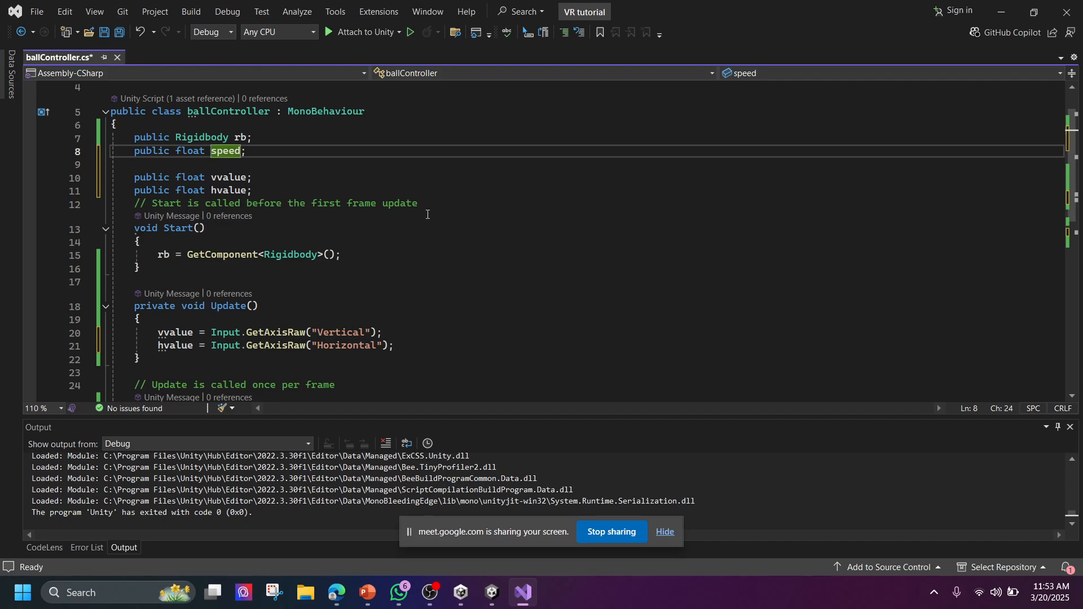
{"action": "scroll", "coordinate": [716, 312], "scroll_direction": "down", "scroll_amount": 3}
{"action": "scroll", "coordinate": [277, 187], "scroll_direction": "up", "scroll_amount": 4}
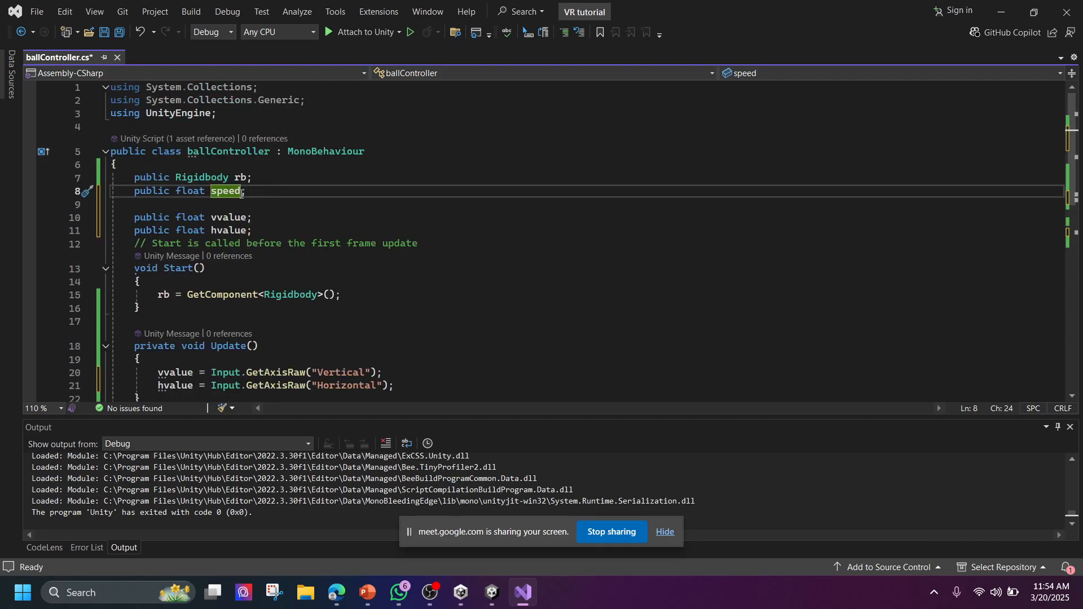
{"action": "type", "text": "= 10"}
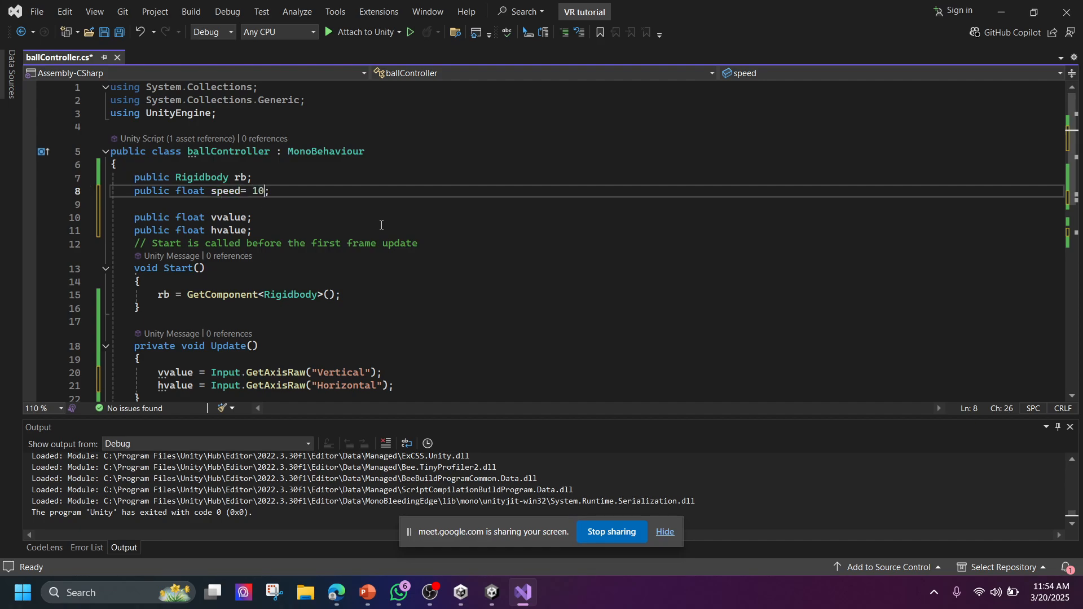
{"action": "type", "text": "f"}
Examine the Time.fixedDeltaTime factor and the rb.velocity += movement line in FixedUpdate
{"action": "scroll", "coordinate": [384, 228], "scroll_direction": "down", "scroll_amount": 3}
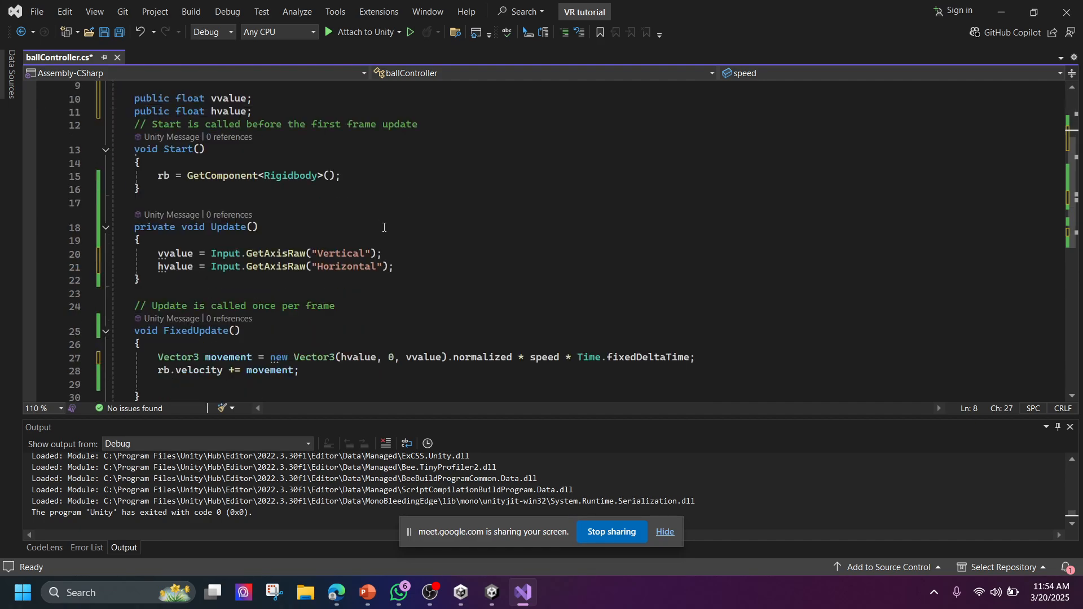
{"action": "scroll", "coordinate": [572, 343], "scroll_direction": "down", "scroll_amount": 2}
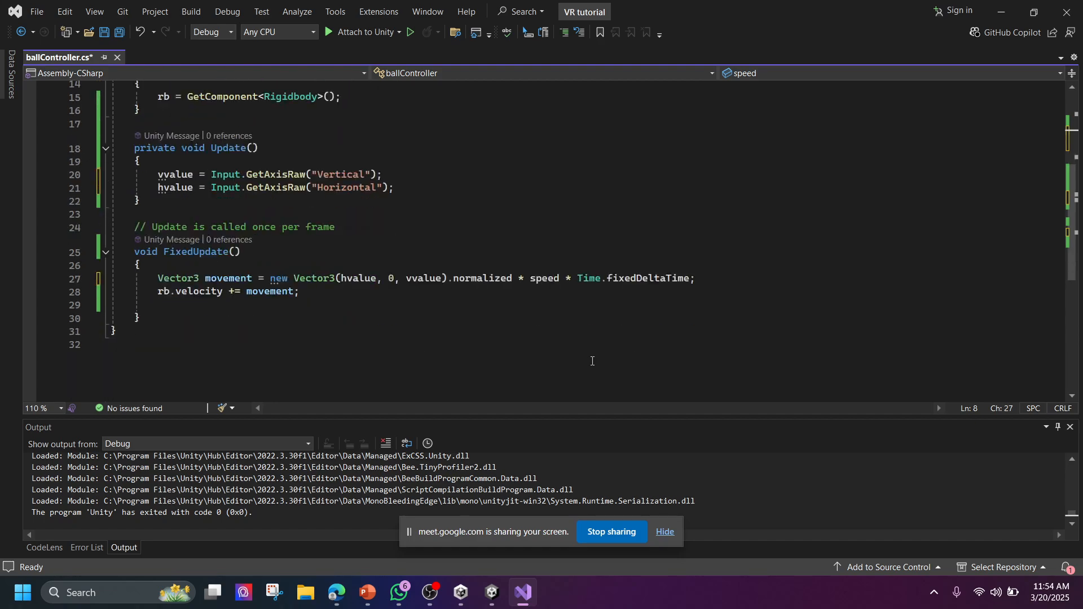
{"action": "double_click", "coordinate": [668, 280]}
{"action": "left_click_drag", "start_coordinate": [668, 280], "coordinate": [579, 278]}
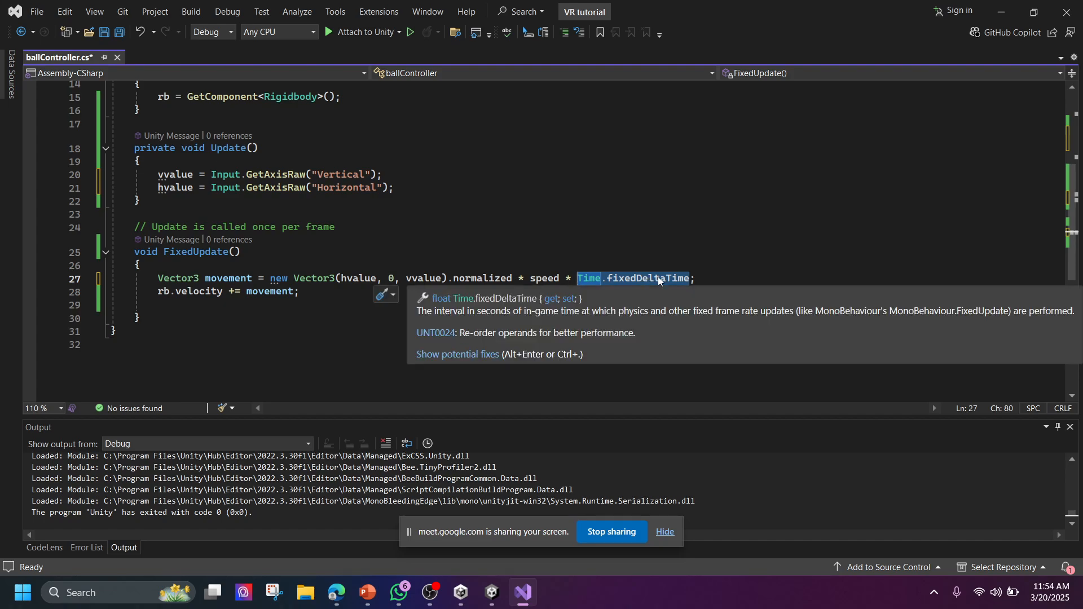
{"action": "left_click", "coordinate": [187, 291]}
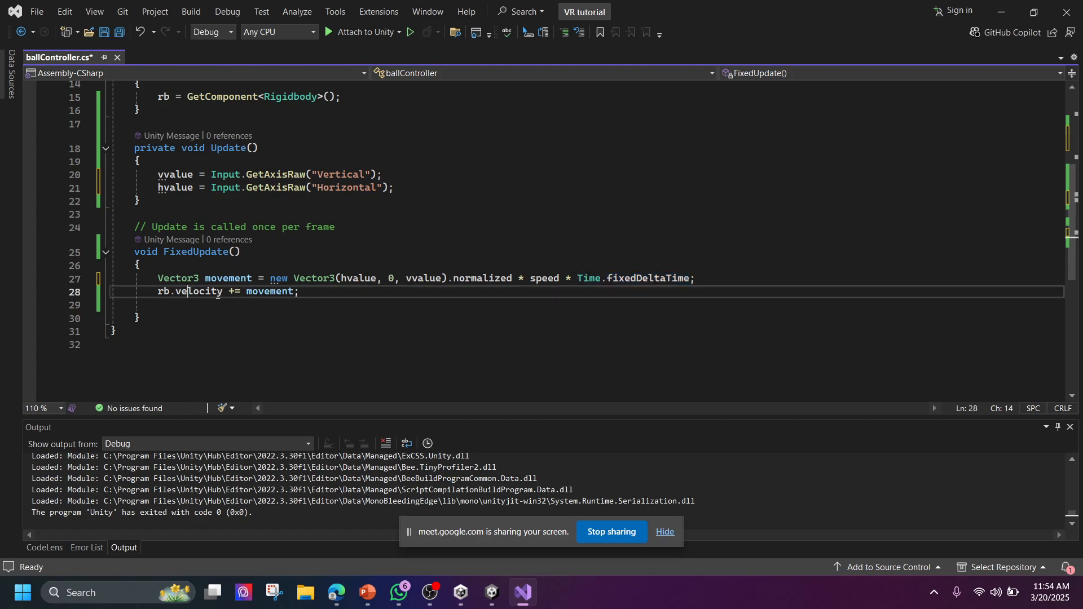
{"action": "left_click", "coordinate": [258, 291]}
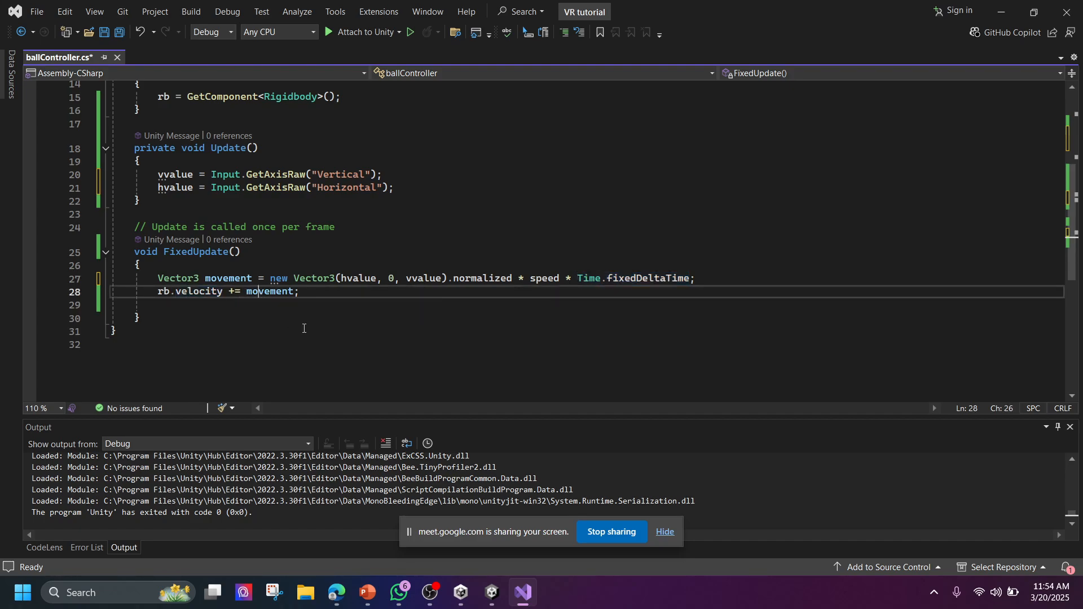
{"action": "left_click", "coordinate": [321, 295]}
Start attaching the debugger to Unity, switch to the Unity editor and decline enabling debug mode
{"action": "left_click", "coordinate": [345, 34]}
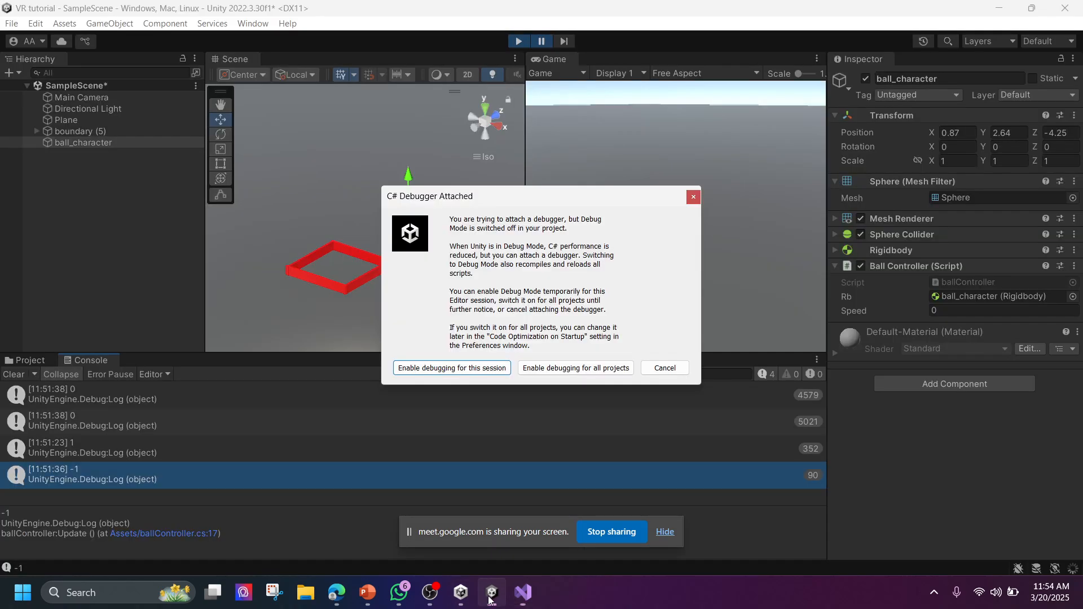
{"action": "left_click", "coordinate": [489, 600]}
{"action": "left_click", "coordinate": [645, 368]}
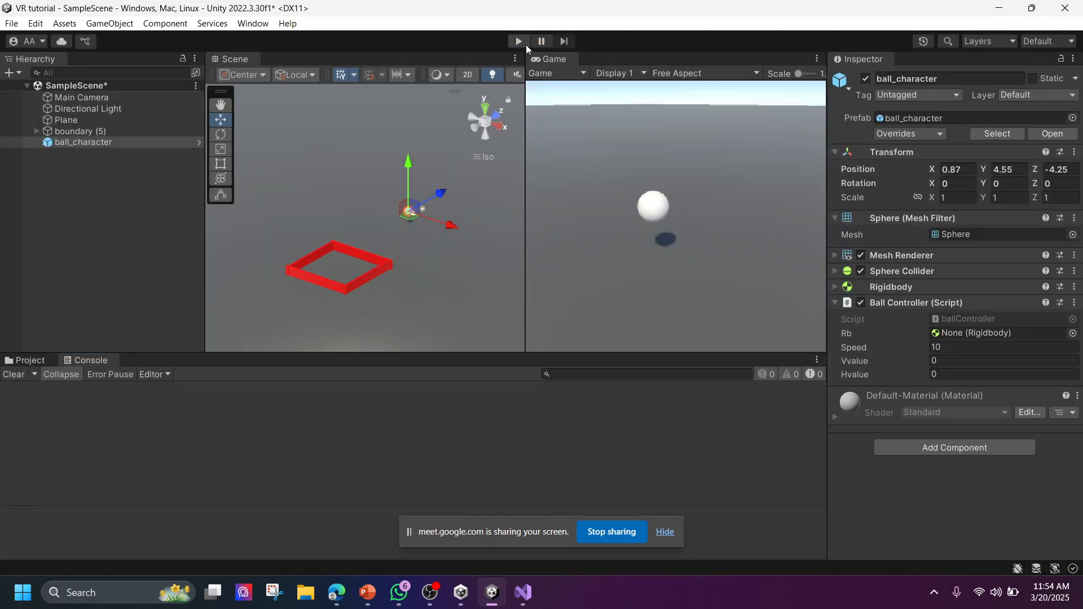
Run the scene in Play mode and test the ball's movement backward, forward and to the left
{"action": "left_click", "coordinate": [525, 44]}
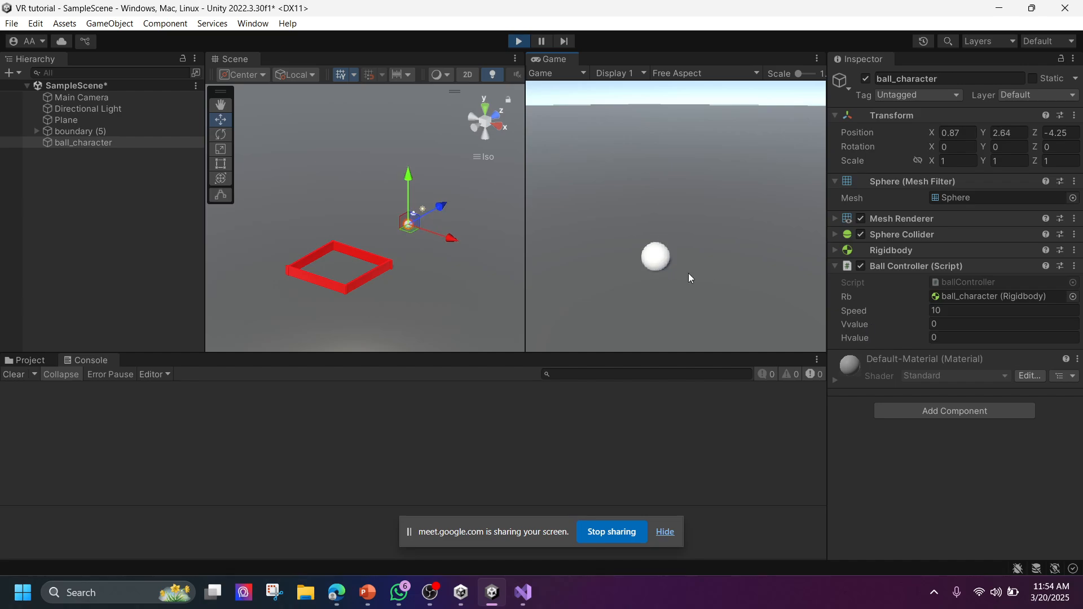
{"action": "key", "text": "s"}
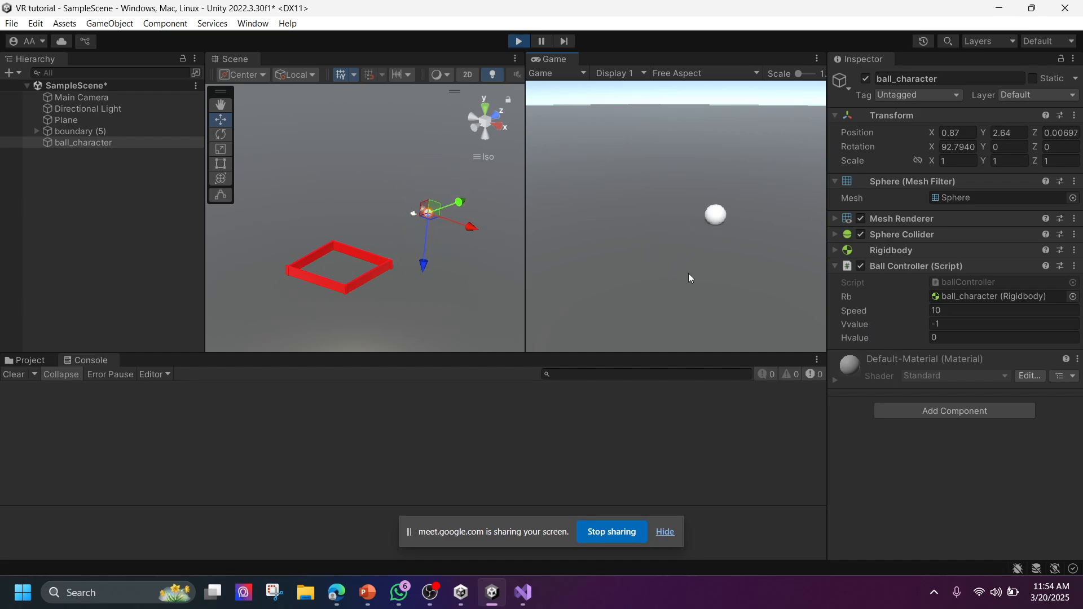
{"action": "key", "text": "w"}
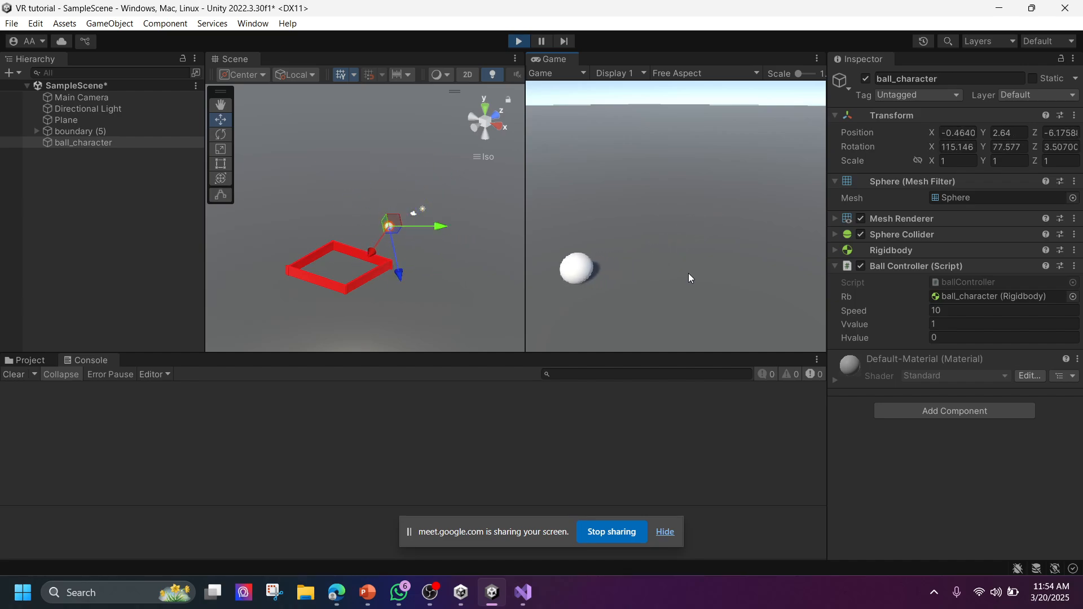
{"action": "key", "text": "a"}
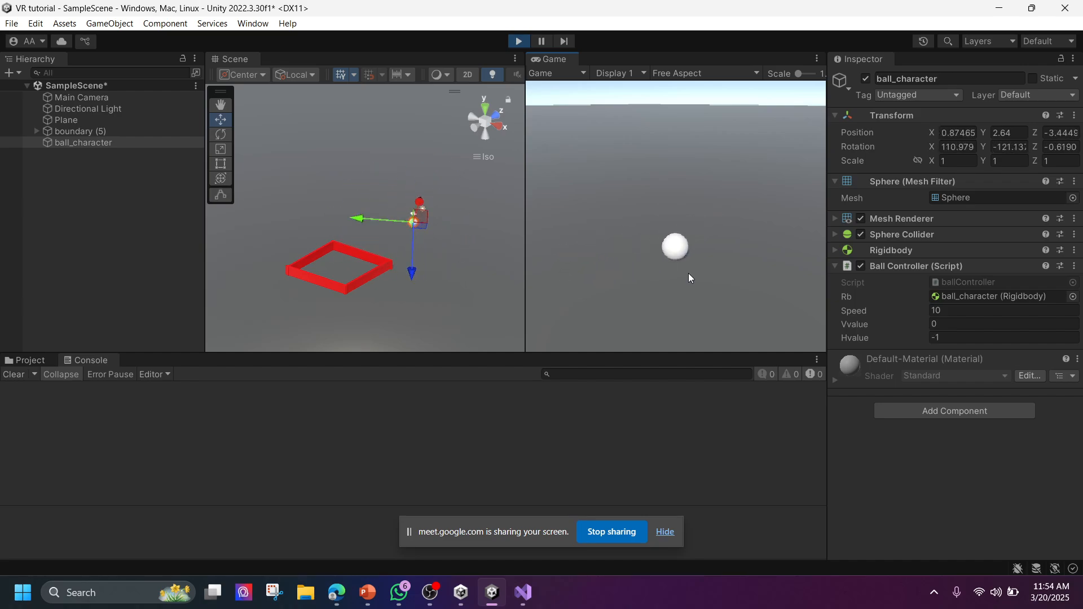
Set the Ball Controller's Speed to 100 during play, test the ball in several directions, and stop the game
{"action": "left_click", "coordinate": [947, 309]}
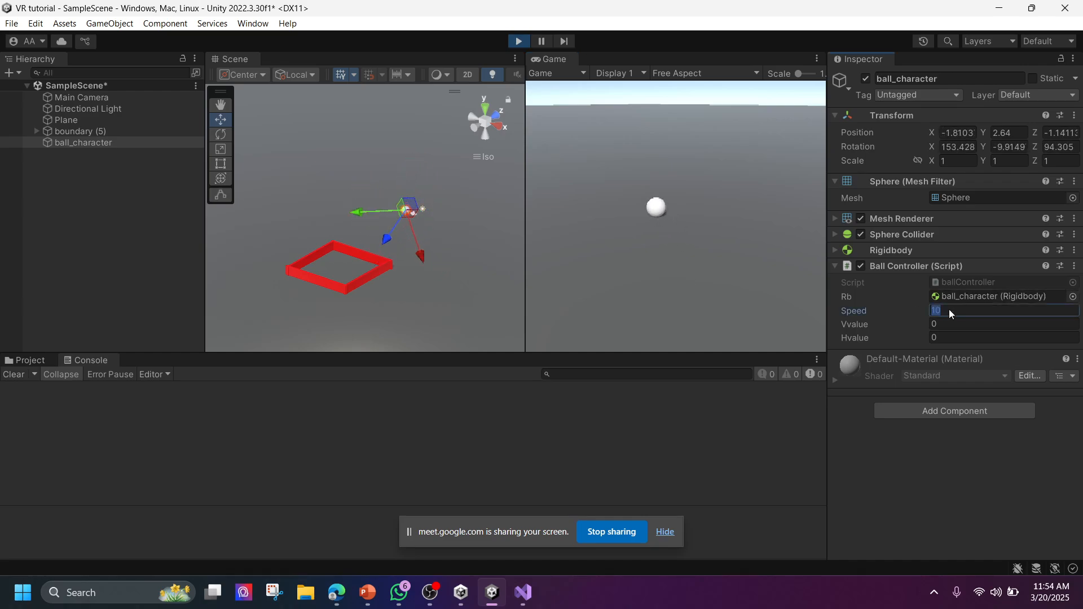
{"action": "type", "text": "0"}
{"action": "left_click", "coordinate": [654, 225]}
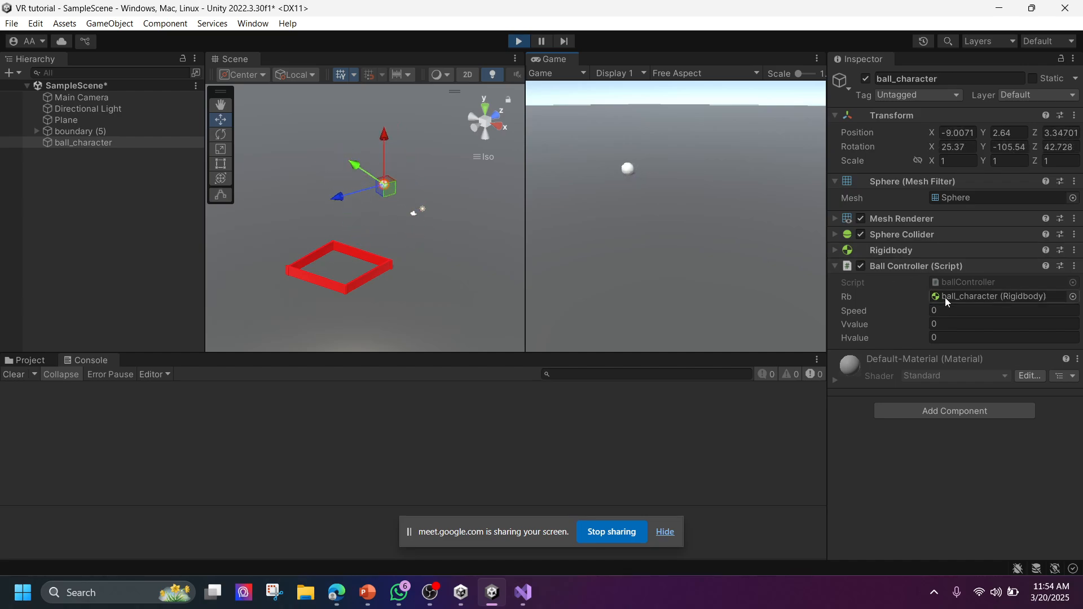
{"action": "left_click", "coordinate": [962, 314]}
{"action": "type", "text": "100"}
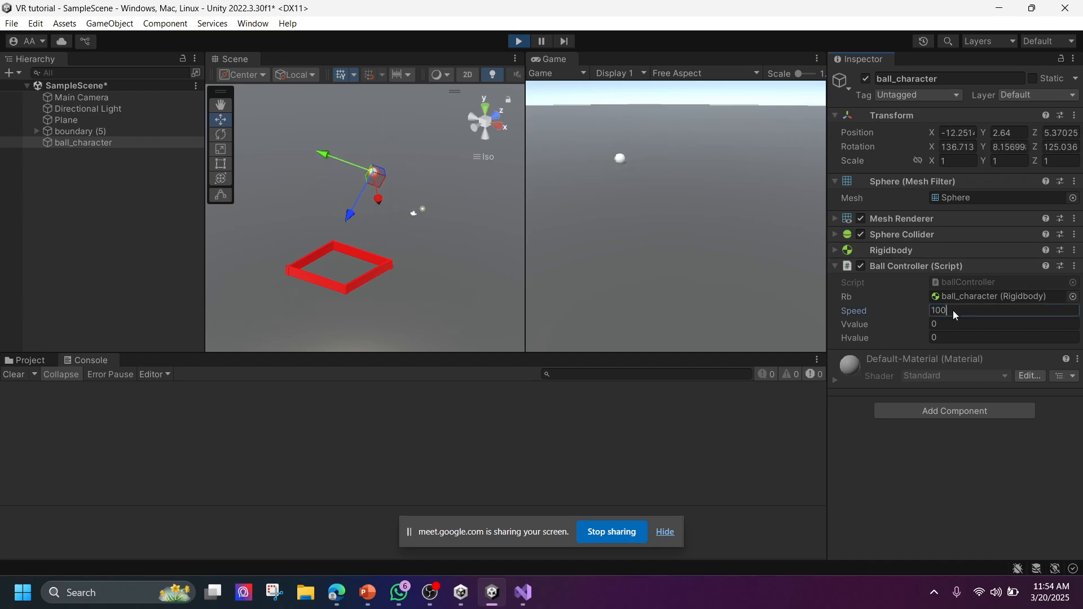
{"action": "left_click", "coordinate": [596, 200]}
{"action": "key", "text": "Up"}
{"action": "key", "text": "Down"}
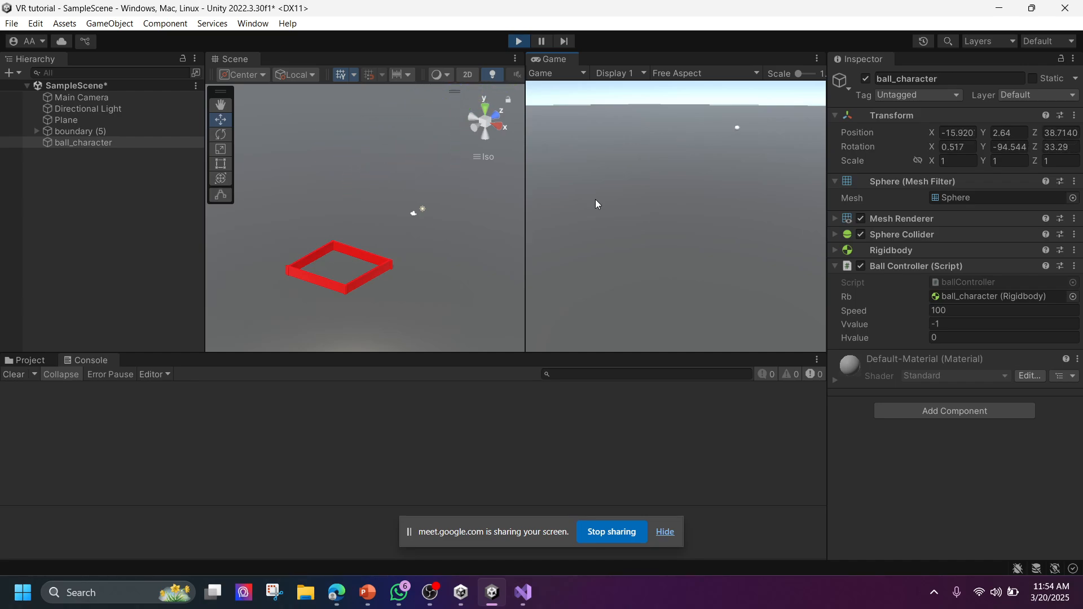
{"action": "key", "text": "Right"}
{"action": "key", "text": "Up"}
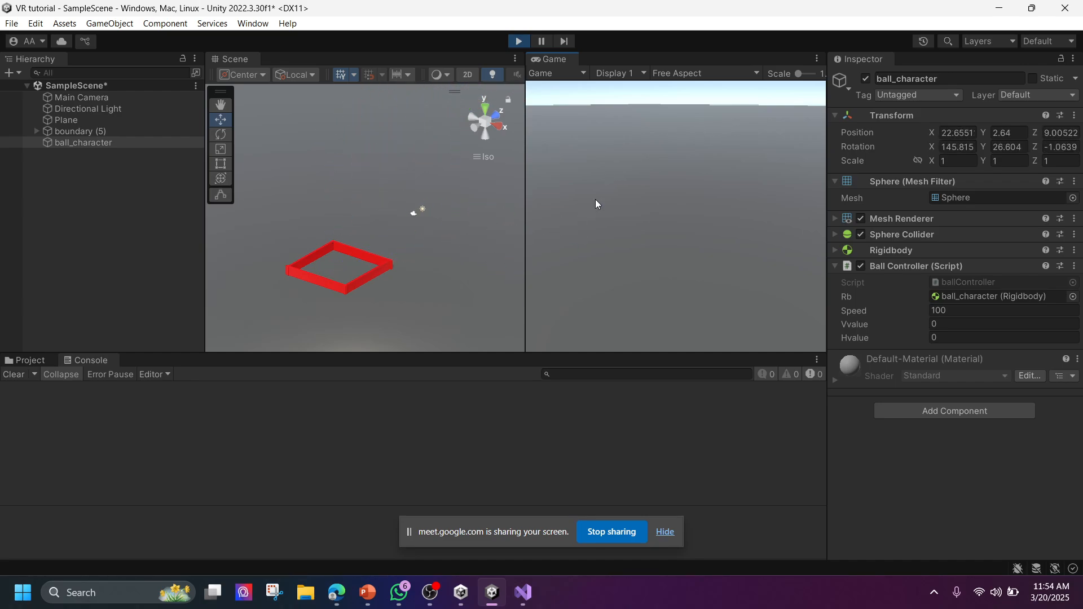
{"action": "left_click", "coordinate": [518, 45]}
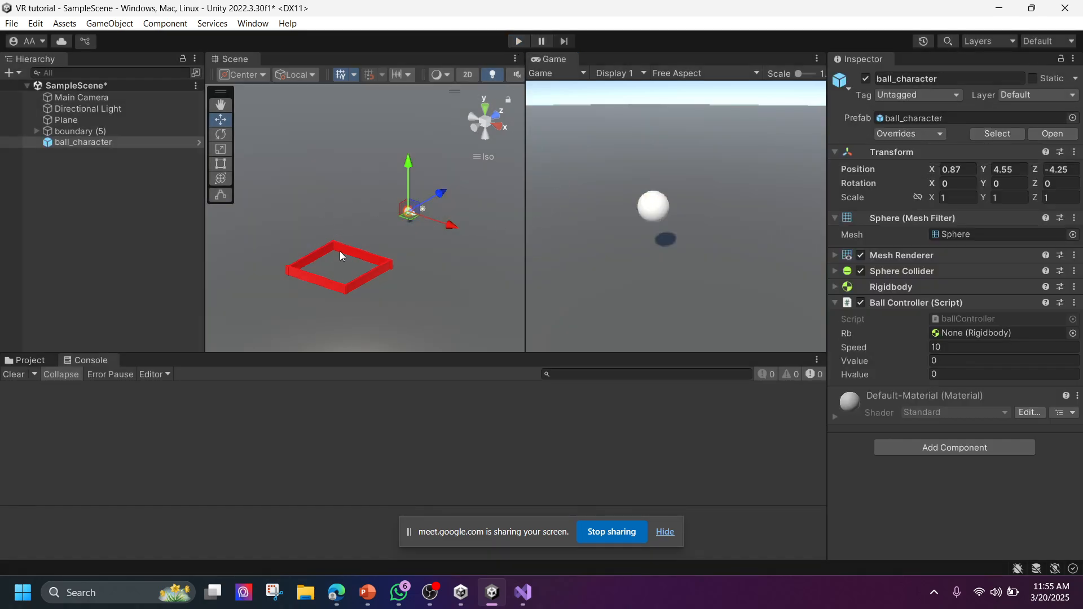
Move ball_character along the Z axis to -19.31 so it sits above the area inside the red boundary
{"action": "middle_click_drag", "start_coordinate": [373, 254], "coordinate": [414, 209]}
{"action": "scroll", "coordinate": [416, 232], "scroll_direction": "up", "scroll_amount": 9}
{"action": "scroll", "coordinate": [415, 232], "scroll_direction": "down", "scroll_amount": 3}
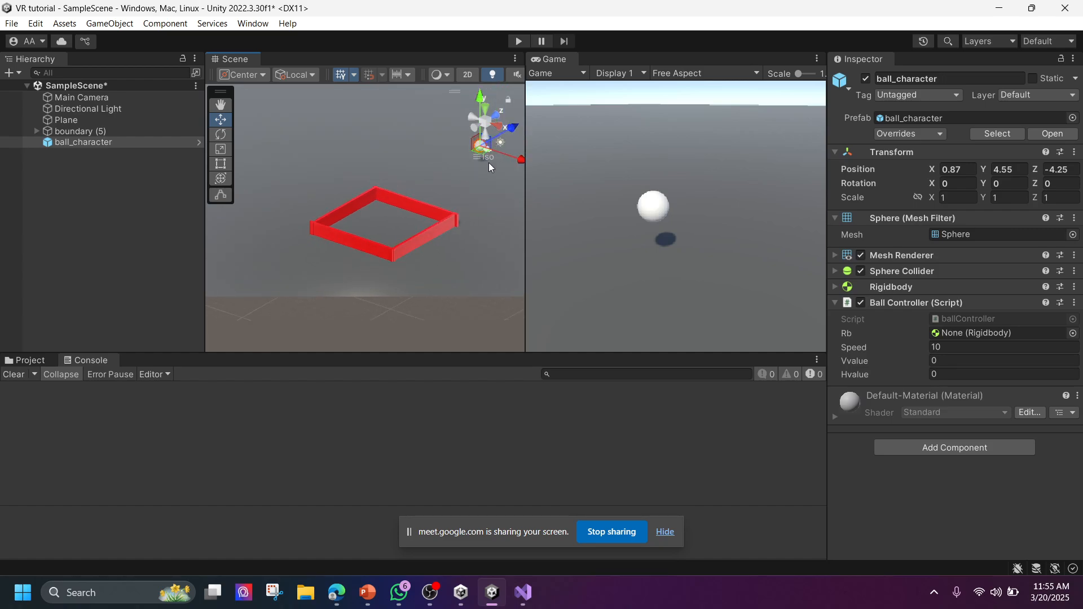
{"action": "scroll", "coordinate": [464, 188], "scroll_direction": "down", "scroll_amount": 7}
{"action": "middle_click_drag", "start_coordinate": [436, 184], "coordinate": [400, 185]}
{"action": "left_click_drag", "start_coordinate": [440, 148], "coordinate": [362, 185]}
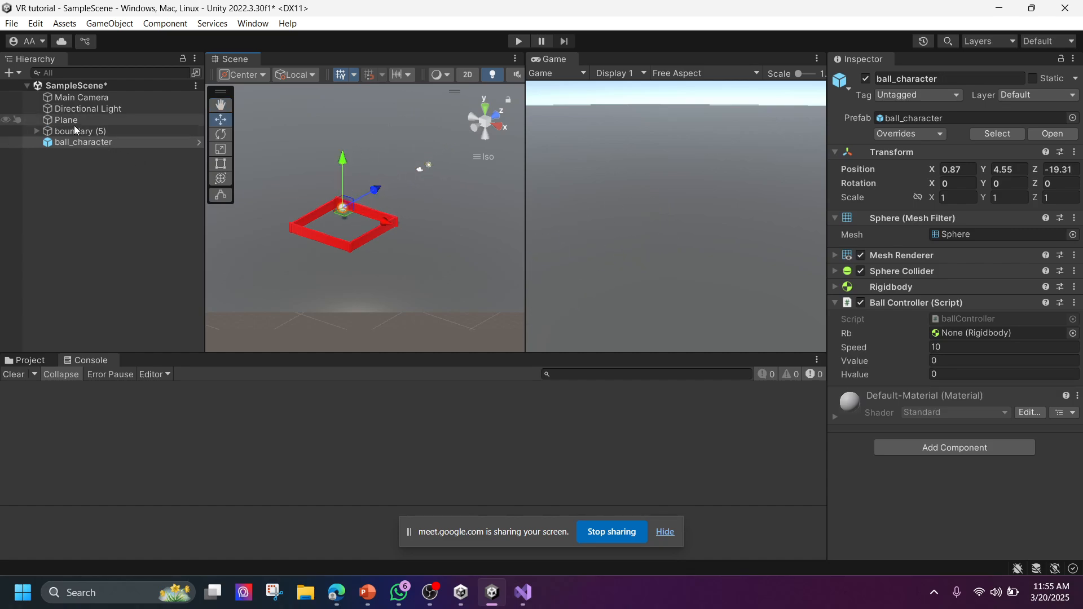
{"action": "double_click", "coordinate": [42, 142]}
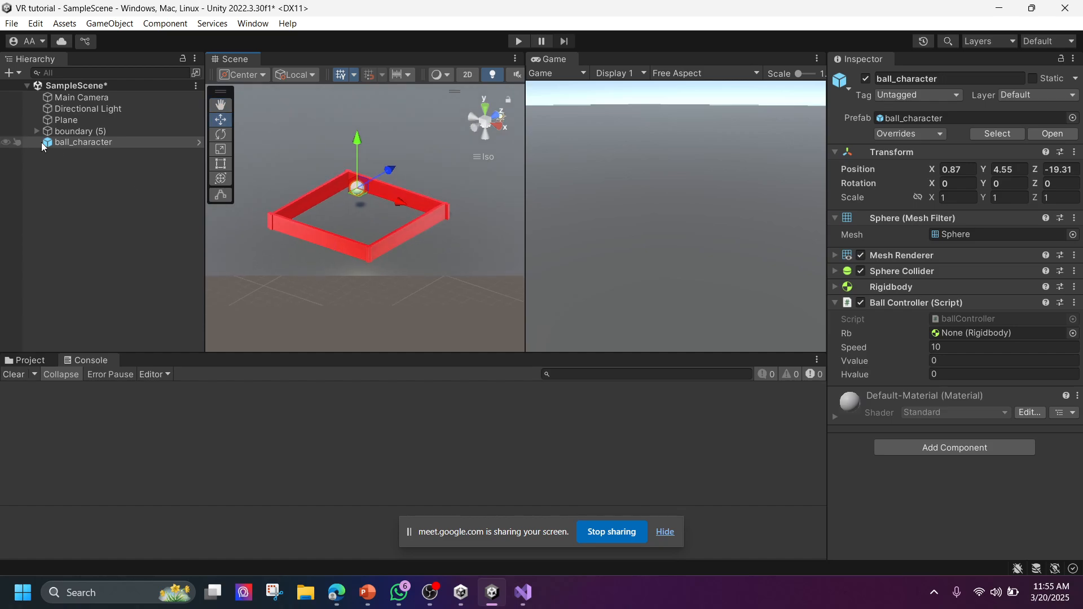
Move the Main Camera to the Scene view's focus so it frames the ball and the red boundary
{"action": "left_click", "coordinate": [74, 97]}
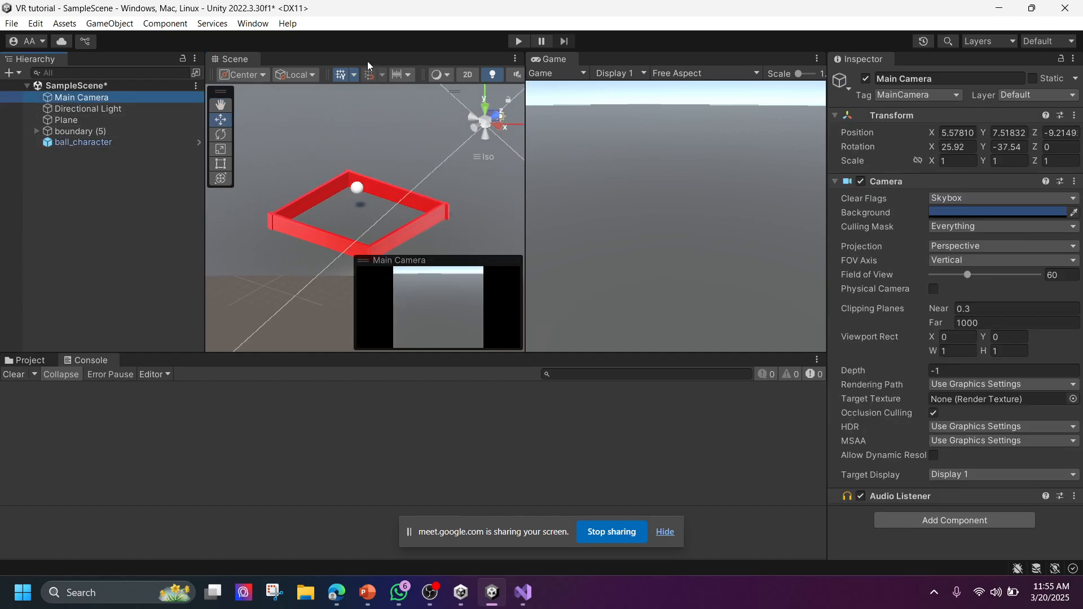
{"action": "left_click", "coordinate": [119, 25]}
{"action": "left_click", "coordinate": [184, 309]}
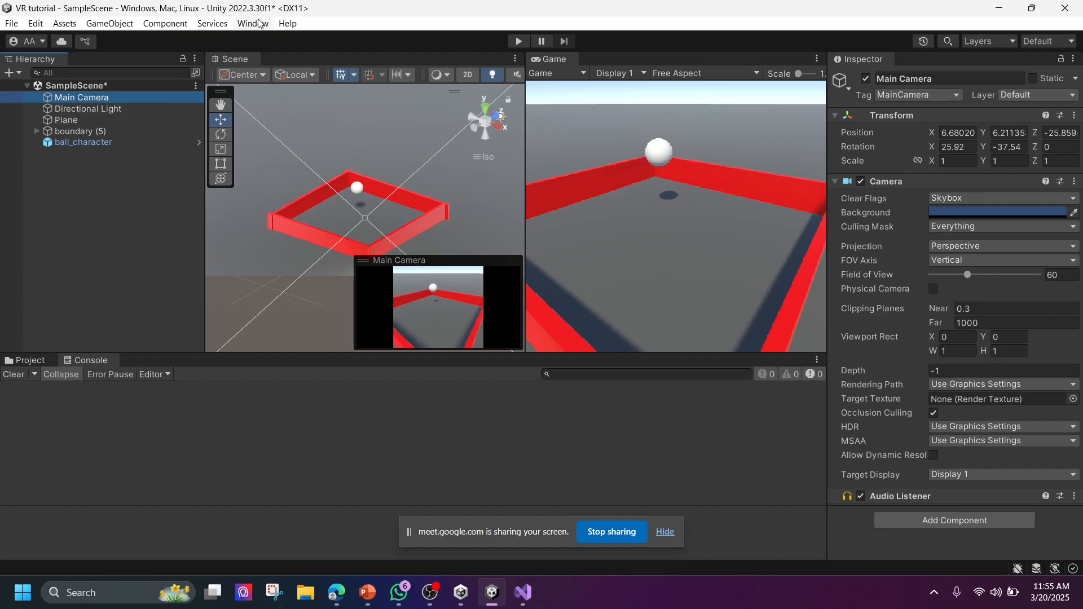
Switch to the Edge browser and open assetstore.unity.com in place of the Velocity-Based Movement discussion
{"action": "mouse_move", "coordinate": [337, 592]}
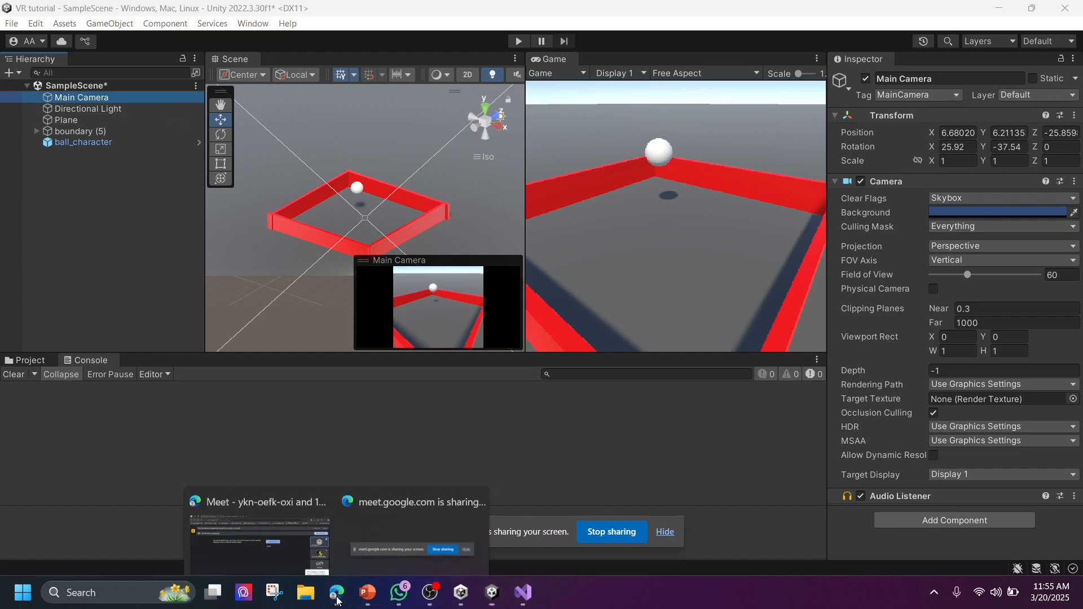
{"action": "left_click", "coordinate": [286, 520]}
{"action": "left_click", "coordinate": [333, 11]}
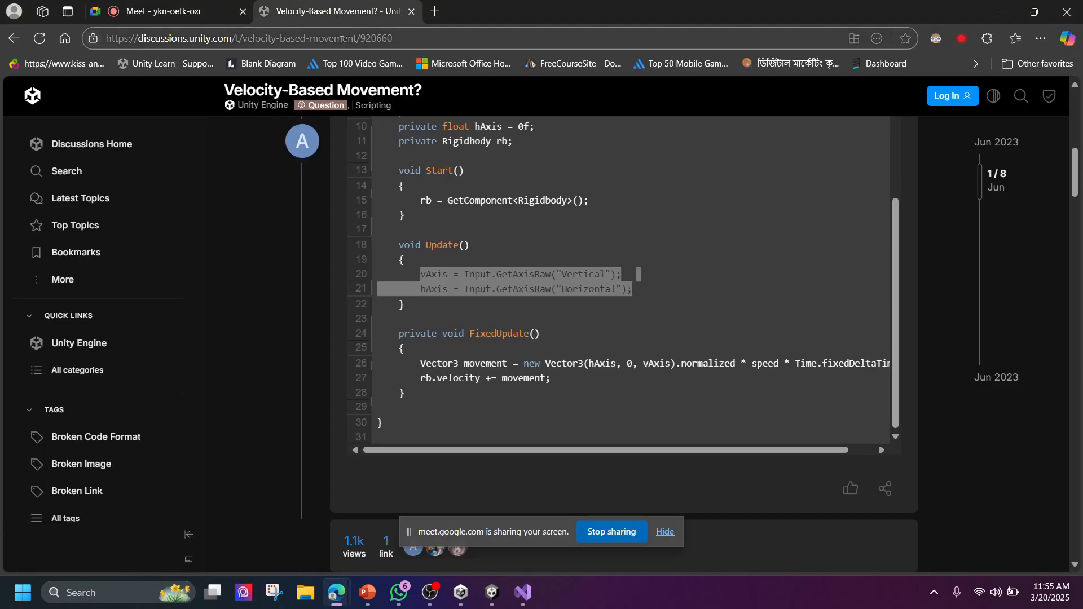
{"action": "left_click", "coordinate": [342, 40]}
{"action": "type", "text": "assetstore.unity.com"}
{"action": "key", "text": "Return"}
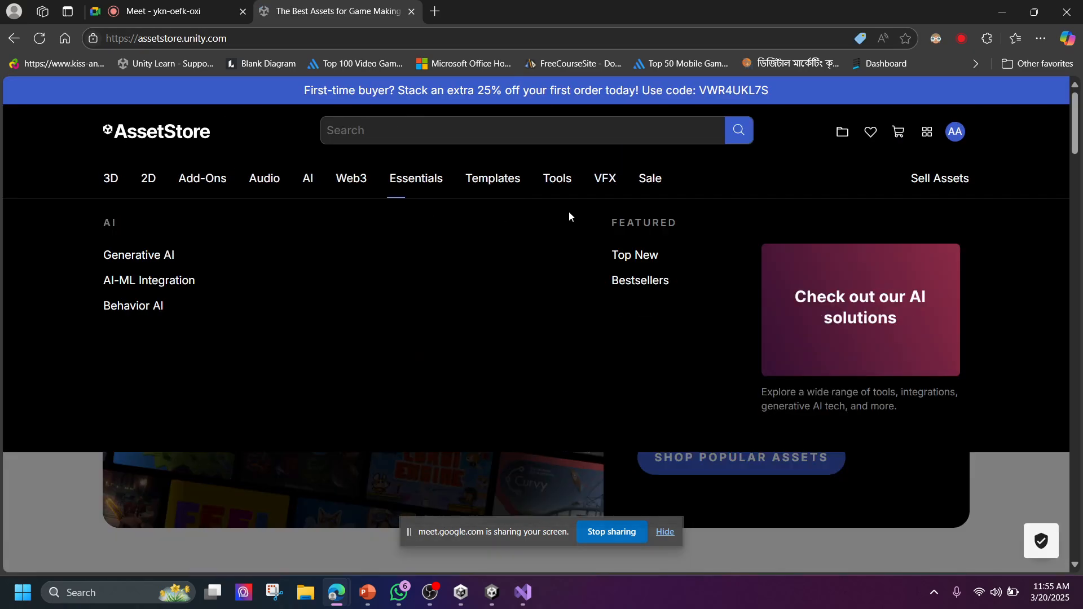
Search the Asset Store for "car controller" and look through the first assets listed
{"action": "left_click", "coordinate": [514, 120]}
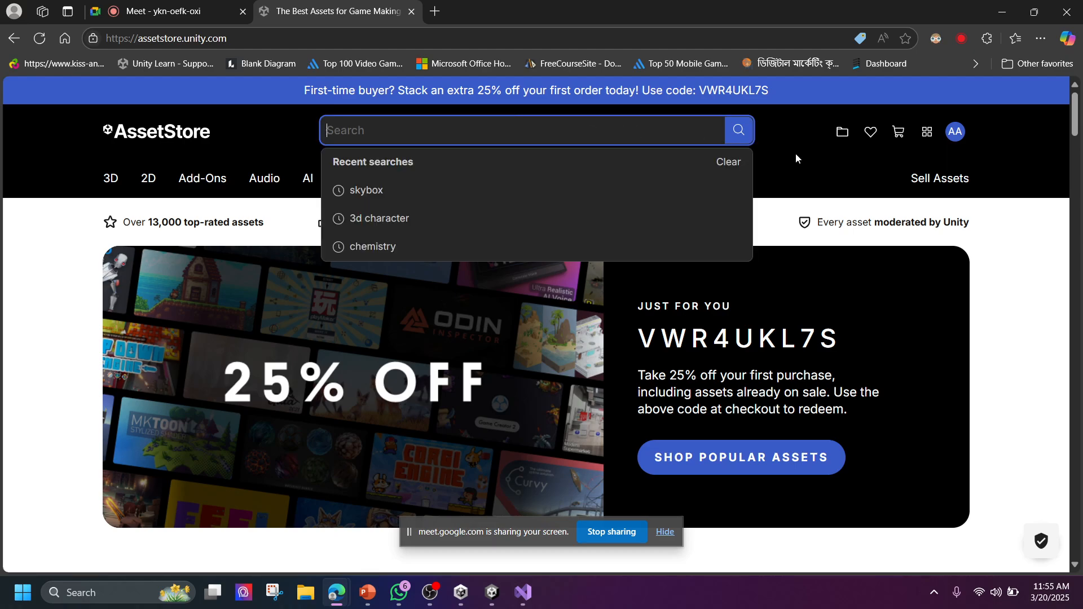
{"action": "left_click", "coordinate": [163, 11]}
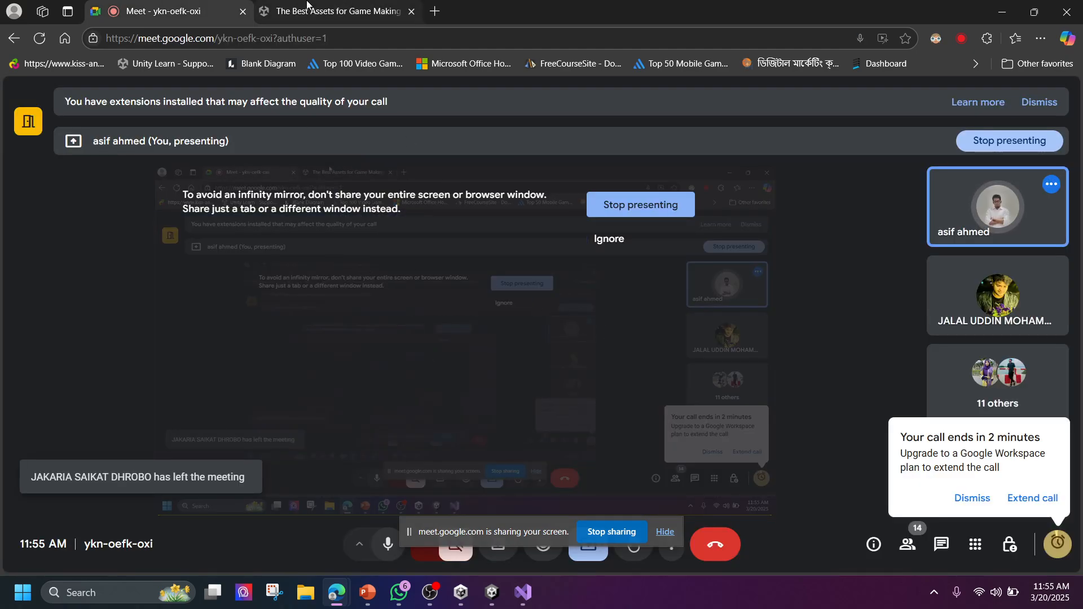
{"action": "left_click", "coordinate": [338, 11]}
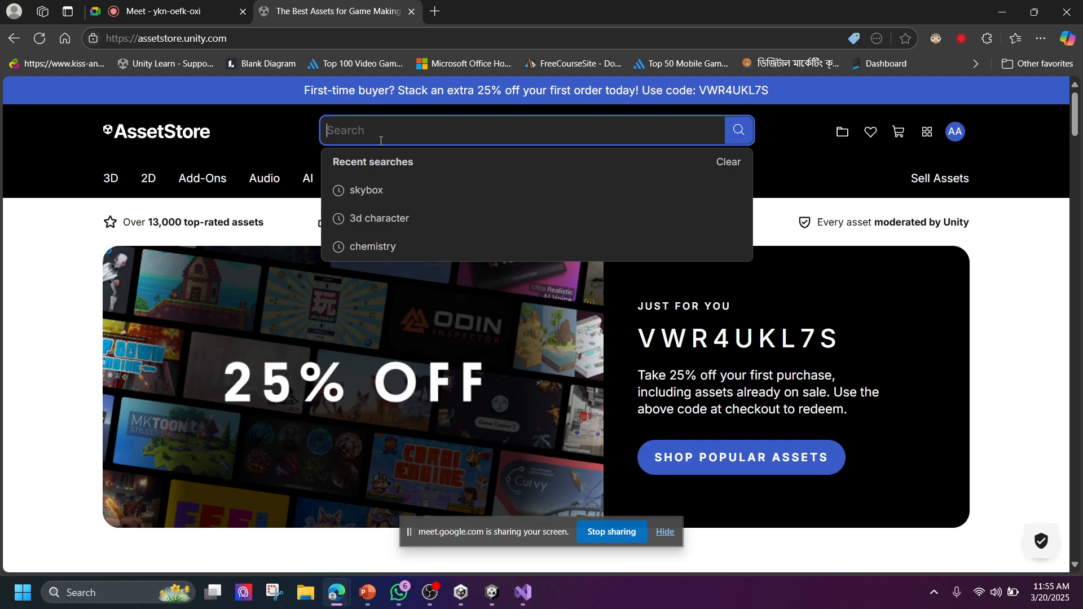
{"action": "type", "text": "car con"}
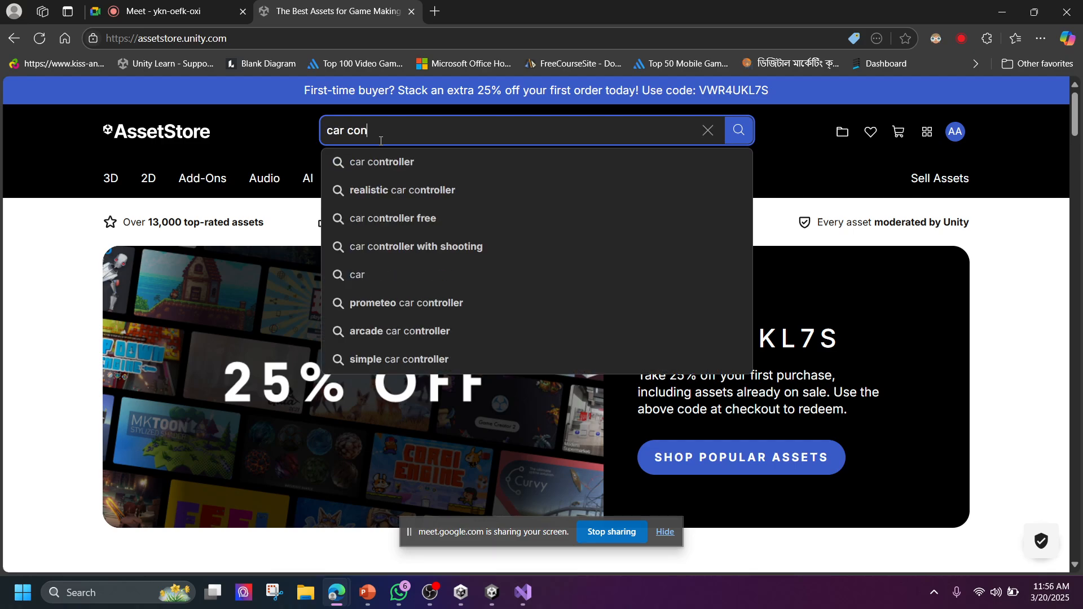
{"action": "left_click", "coordinate": [375, 161]}
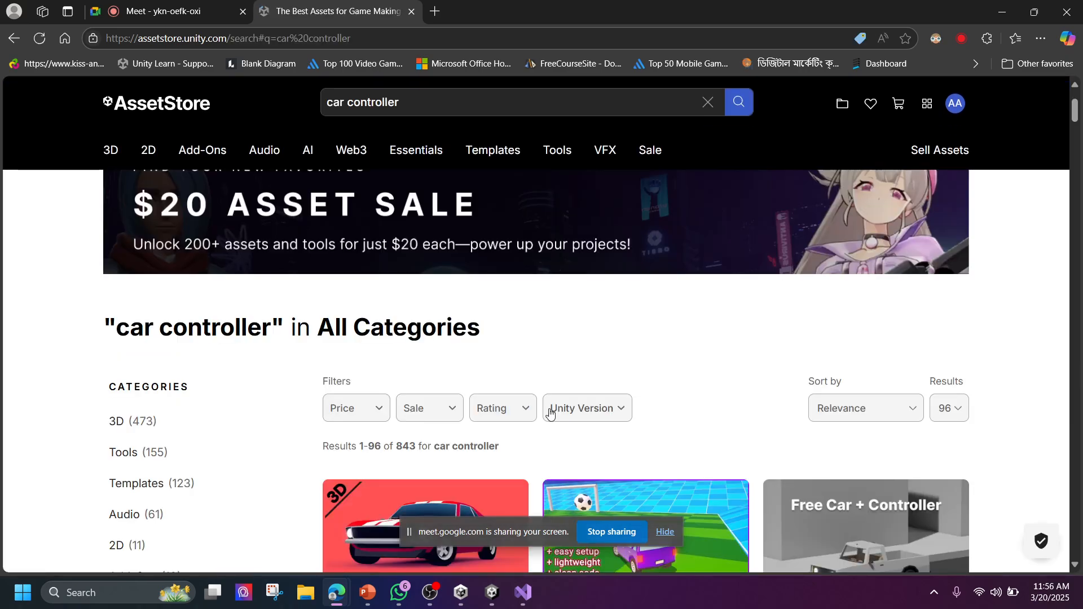
{"action": "scroll", "coordinate": [332, 255], "scroll_direction": "down", "scroll_amount": 5}
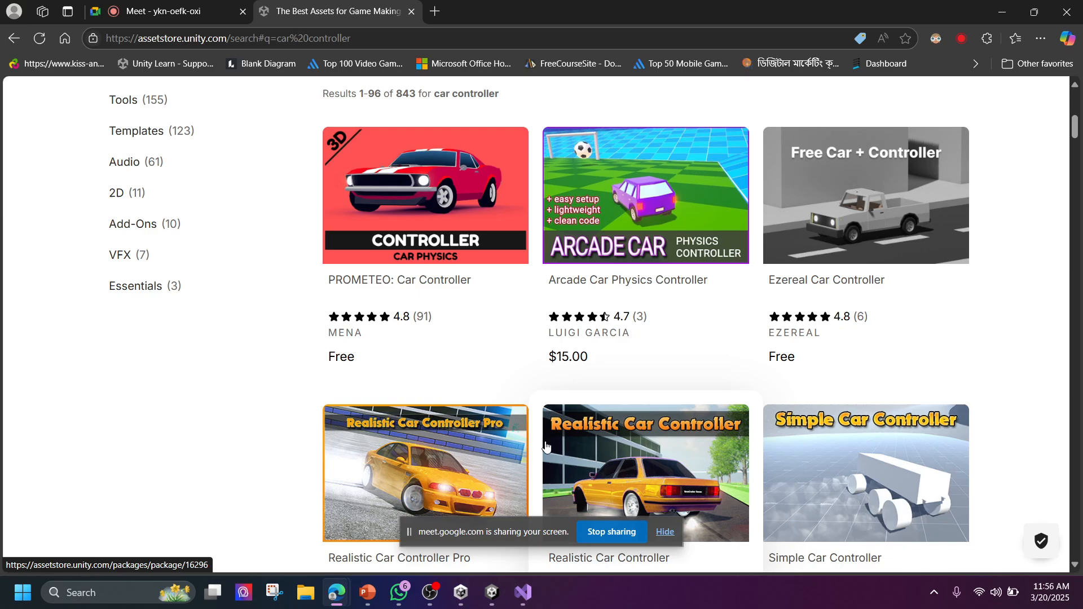
Switch back to the Unity editor, test the ball's movement inside the red boundary in Play mode, and stop the game
{"action": "left_click", "coordinate": [488, 603]}
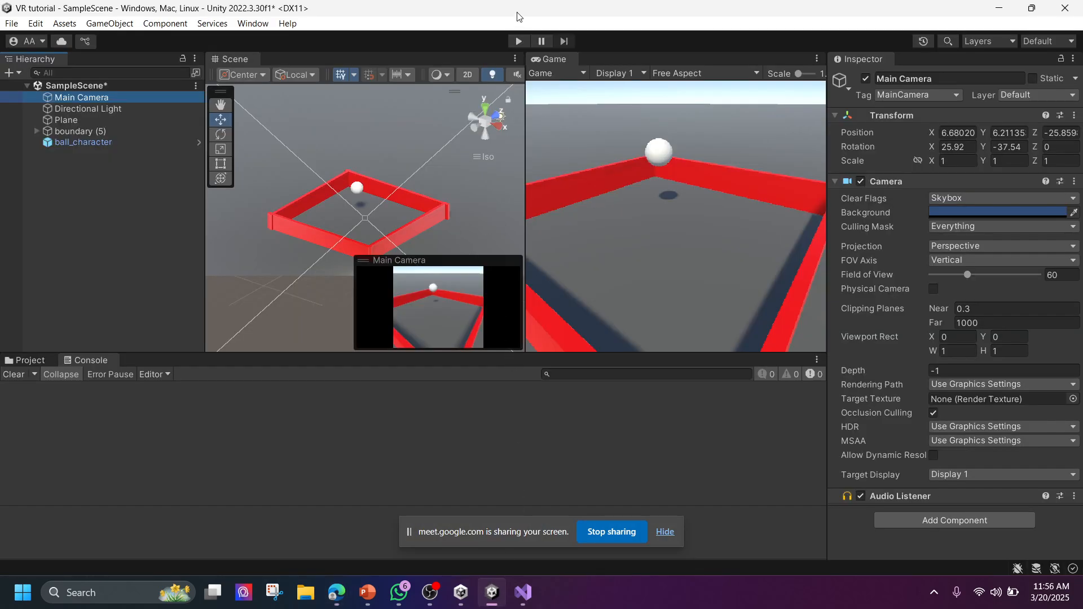
{"action": "left_click", "coordinate": [519, 40]}
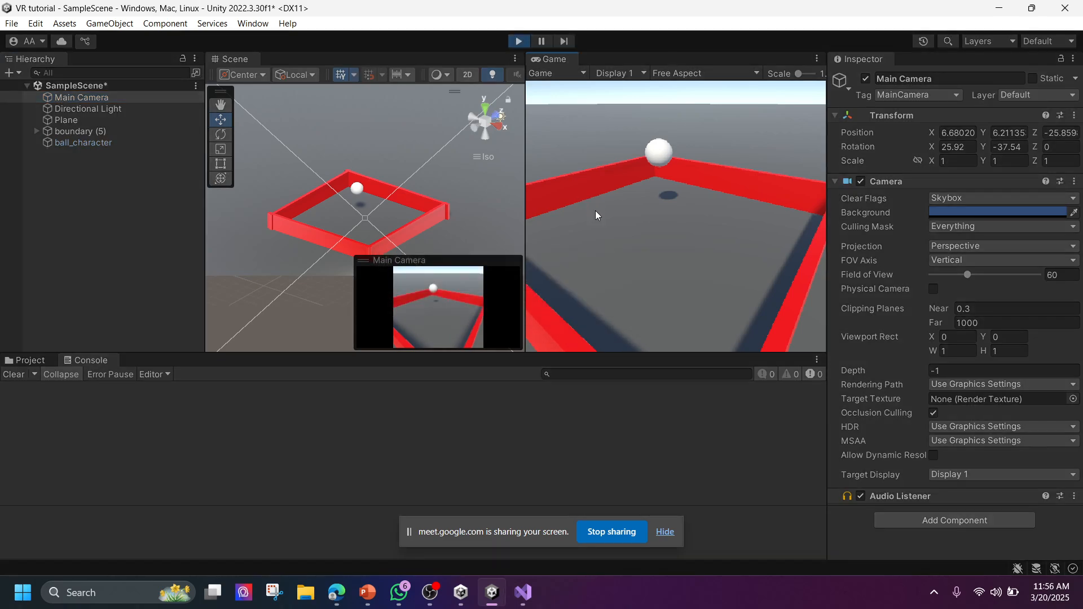
{"action": "key", "text": "Right"}
{"action": "key", "text": "Left"}
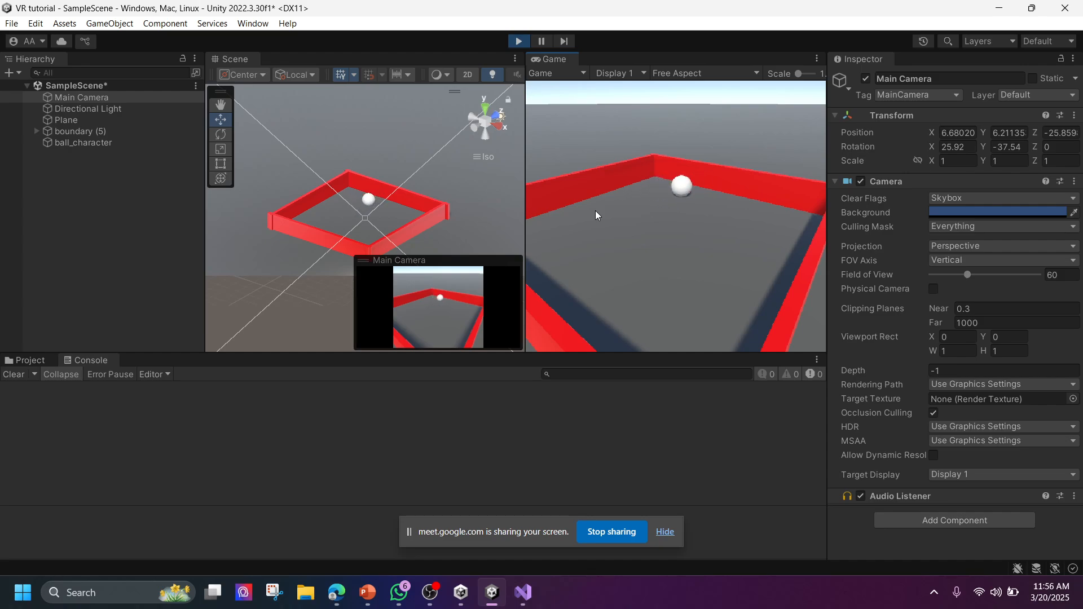
{"action": "key", "text": "Down"}
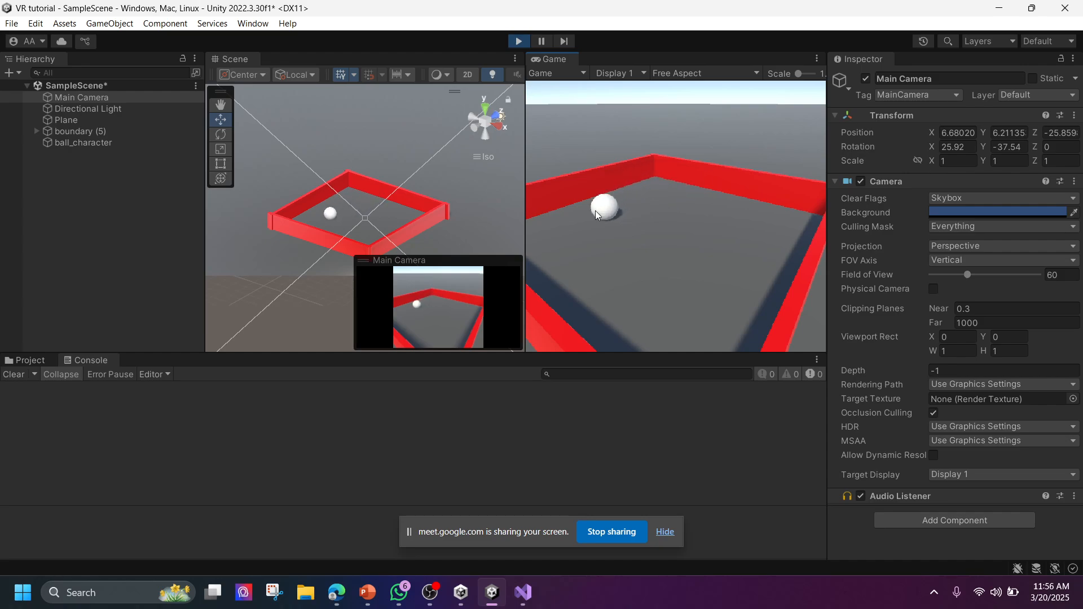
{"action": "key", "text": "Right"}
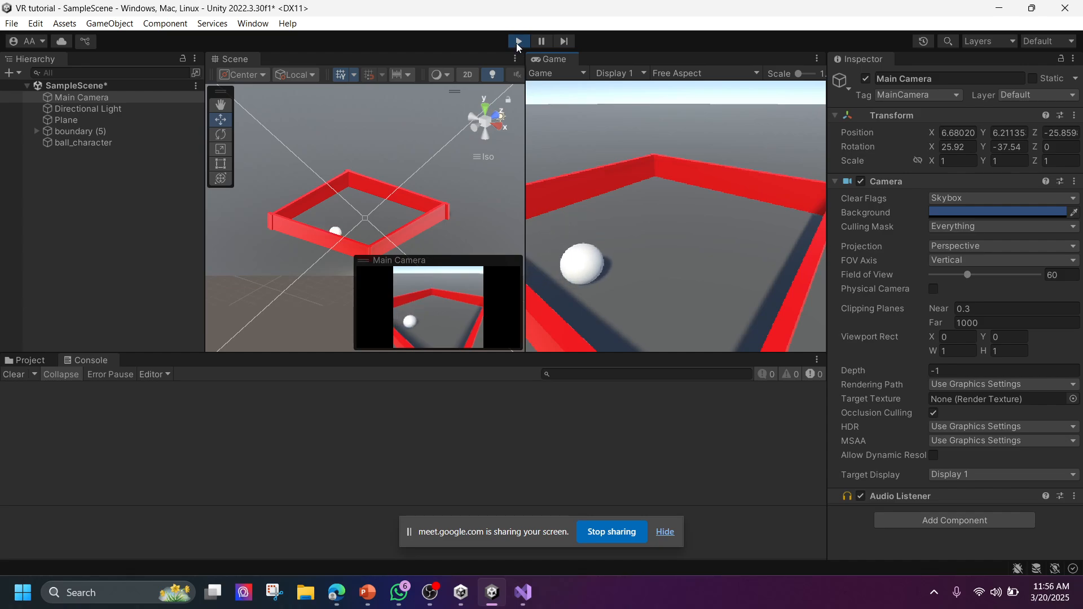
{"action": "left_click", "coordinate": [518, 43]}
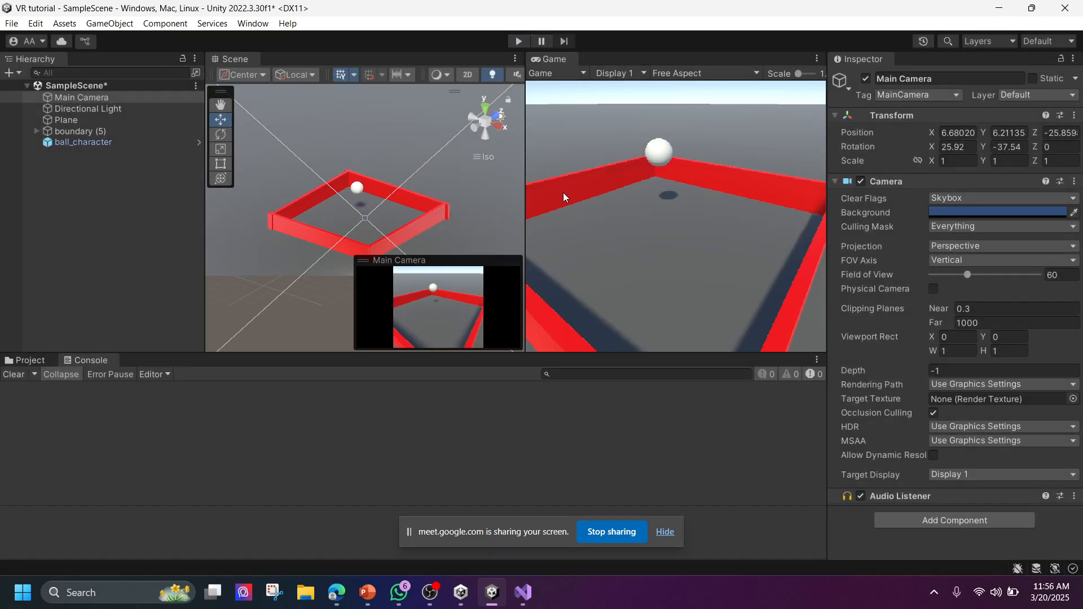
Widen the Game view by narrowing the Scene view, and zoom the Scene view out around the boundary
{"action": "left_click_drag", "start_coordinate": [525, 203], "coordinate": [448, 211]}
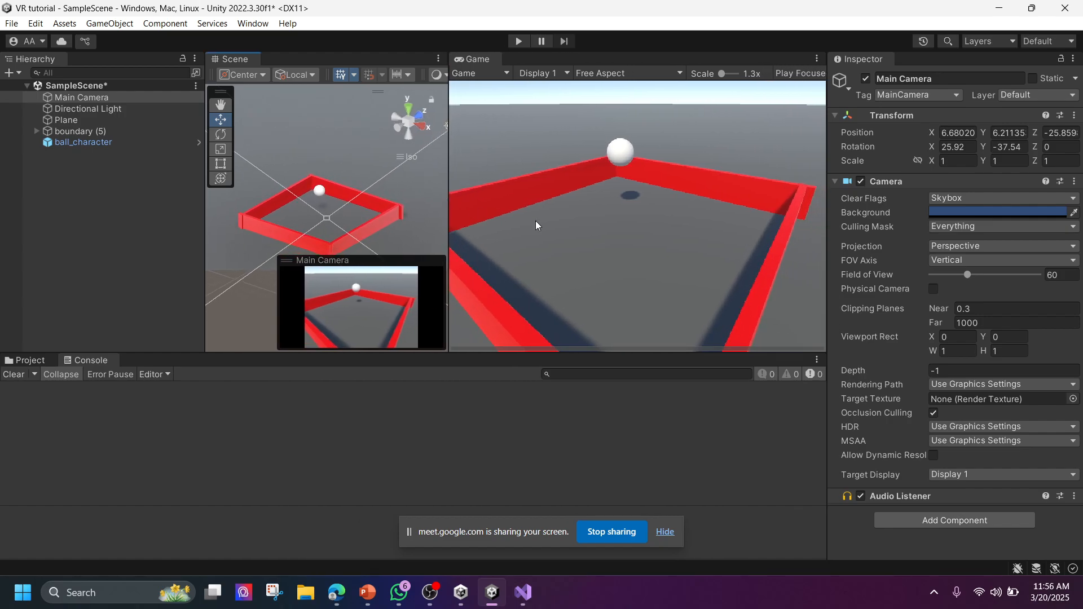
{"action": "scroll", "coordinate": [315, 230], "scroll_direction": "down", "scroll_amount": 5}
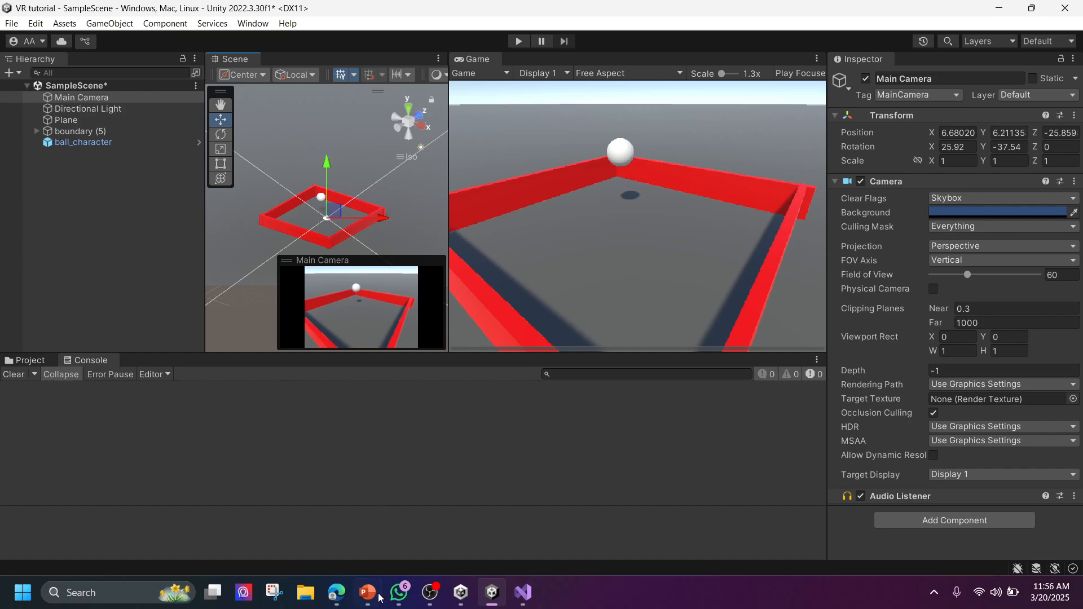
{"action": "left_click", "coordinate": [336, 593]}
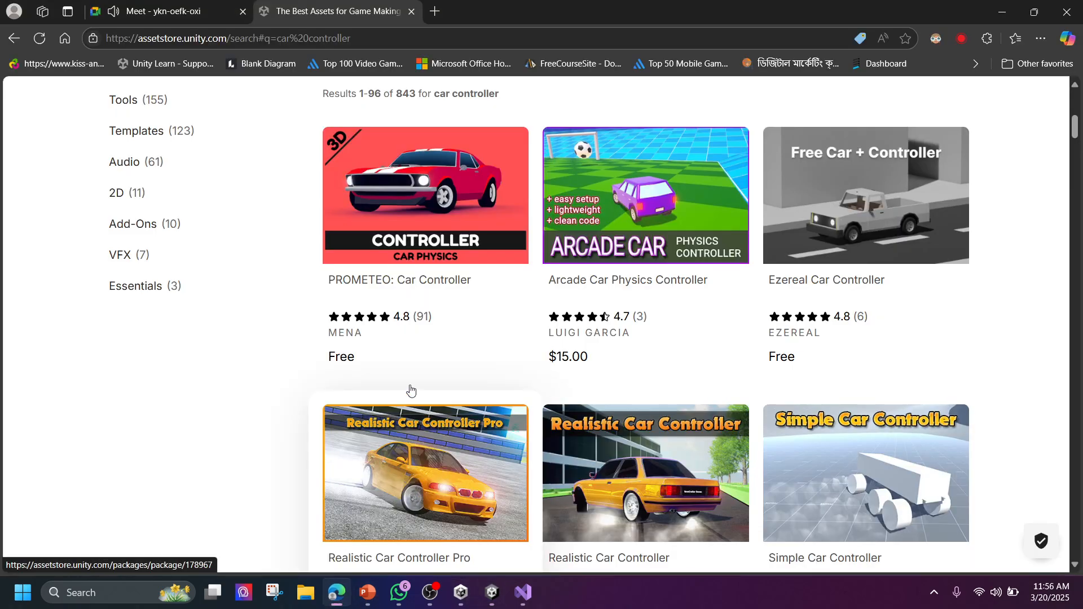
{"action": "left_click", "coordinate": [433, 595]}
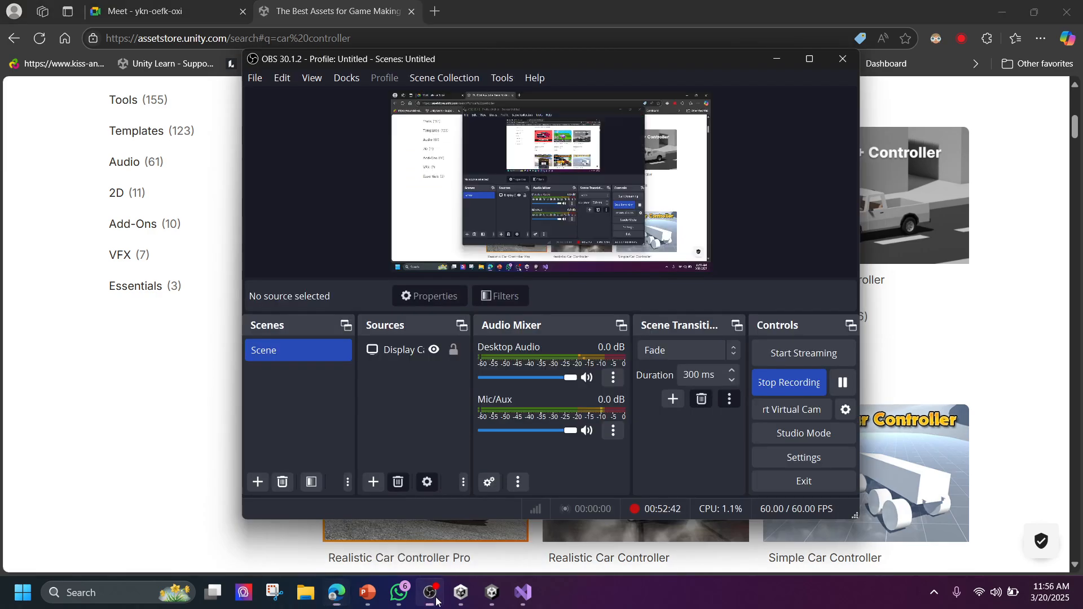